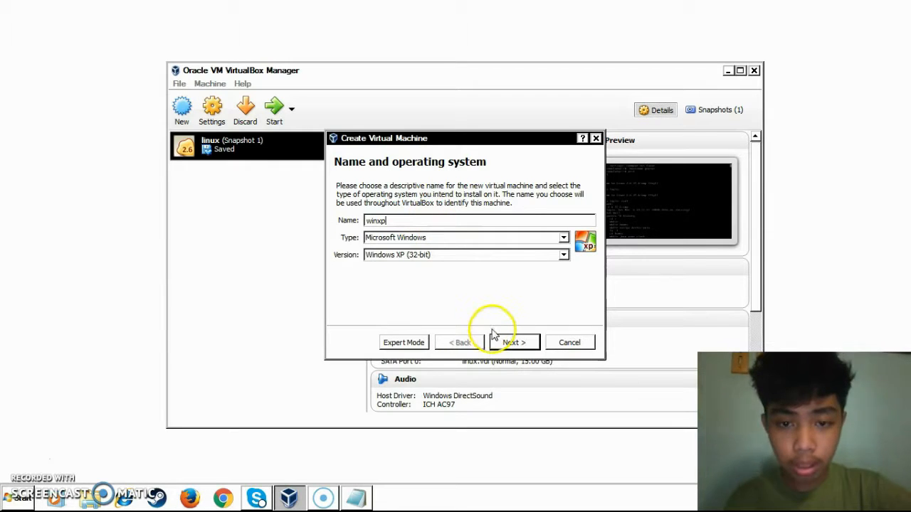
Create the winxp machine with 192 MB memory and a dynamically allocated 10 GB VDI disk, then start it.
left_click(512, 342)
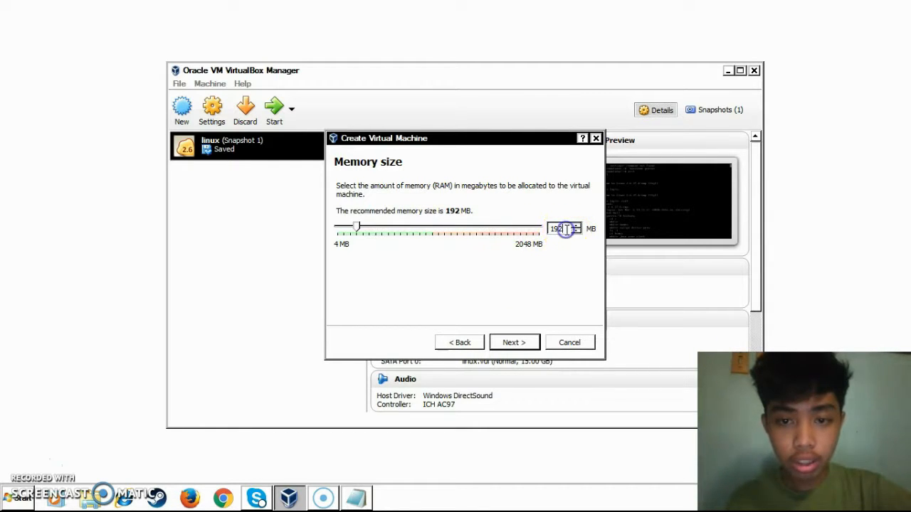
left_click(523, 345)
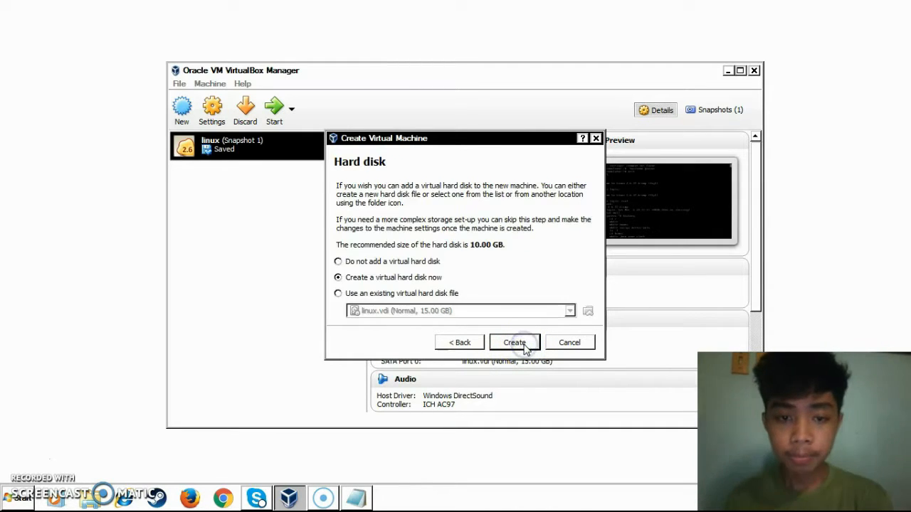
left_click(524, 347)
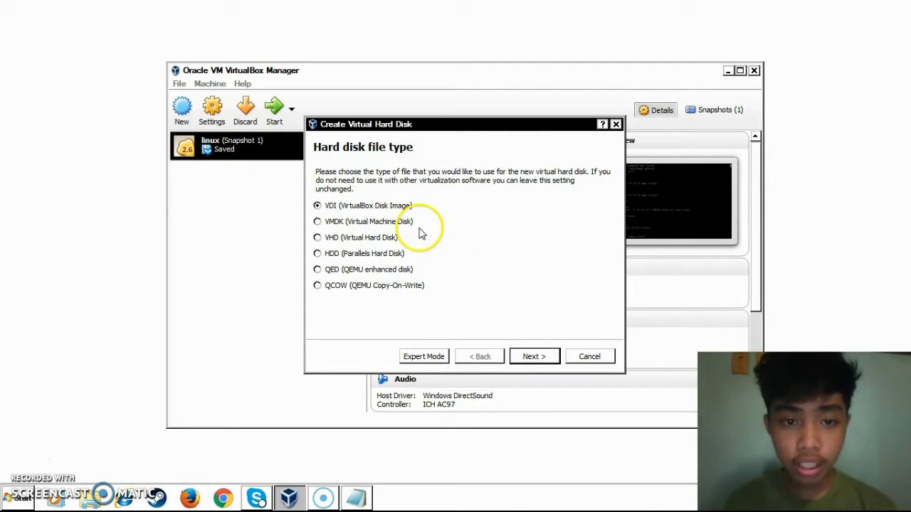
left_click(533, 356)
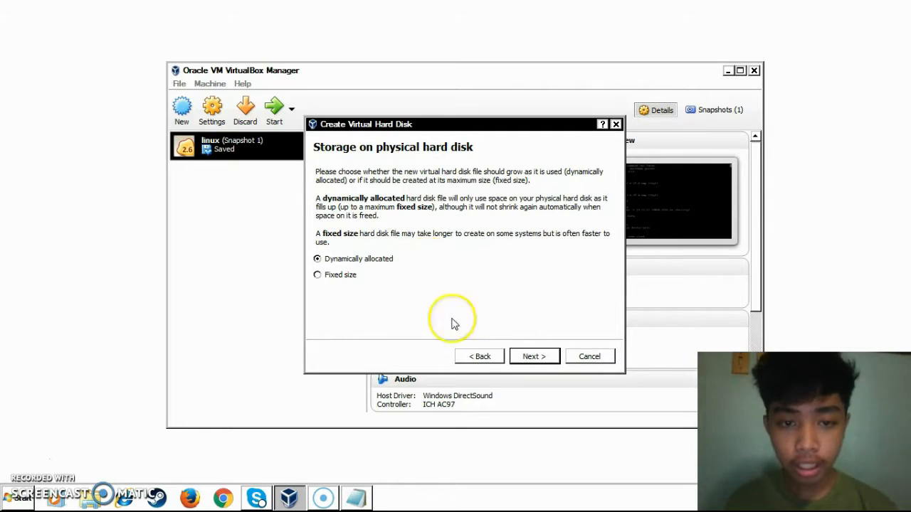
left_click(535, 356)
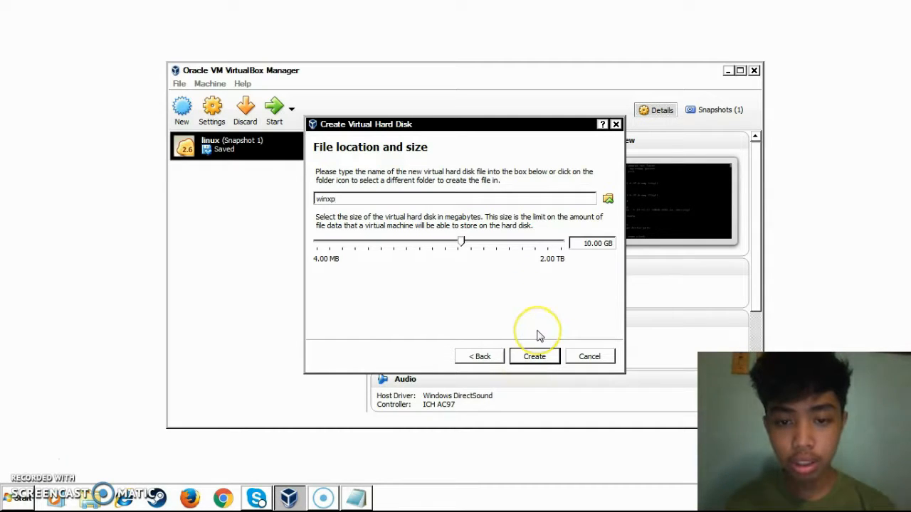
left_click(543, 365)
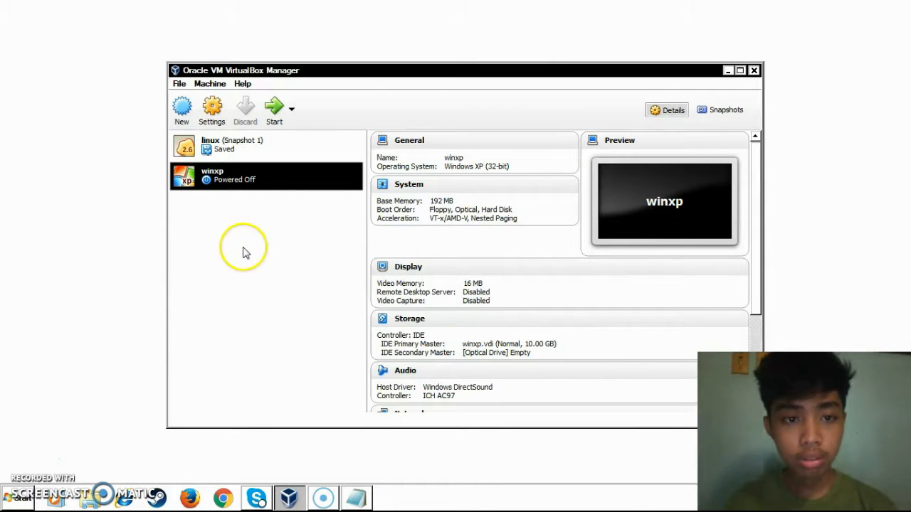
left_click(282, 125)
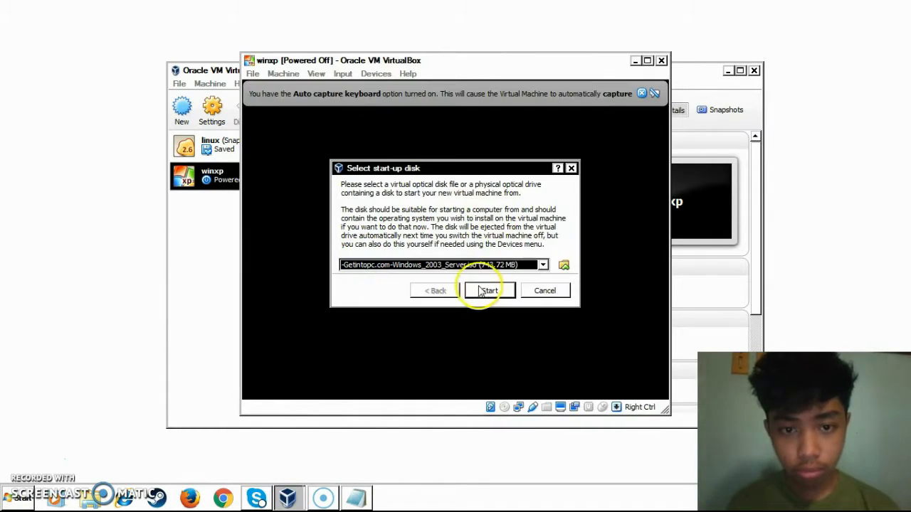
Boot the winxp machine from the WINXPPRO_.iso start-up disk image.
left_click(501, 266)
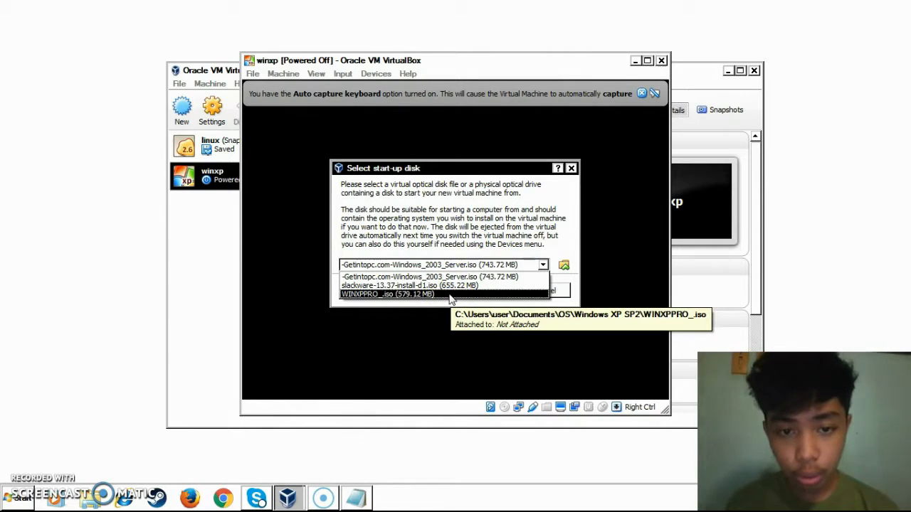
left_click(427, 294)
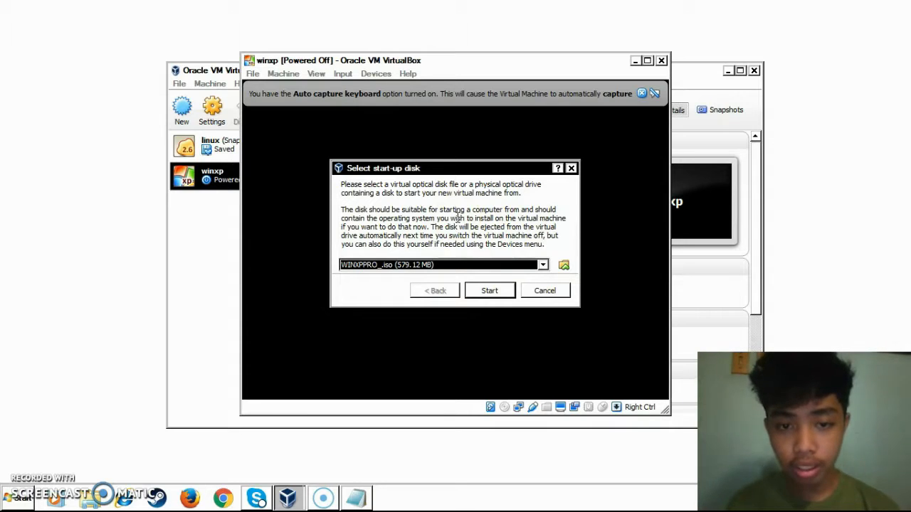
left_click(489, 291)
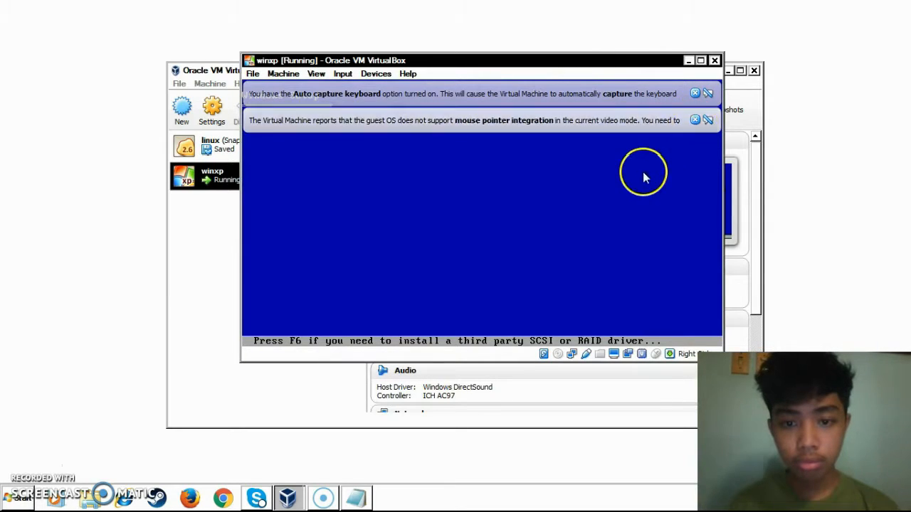
Minimize the VirtualBox Manager and dismiss the keyboard and mouse-integration notices.
left_click(729, 71)
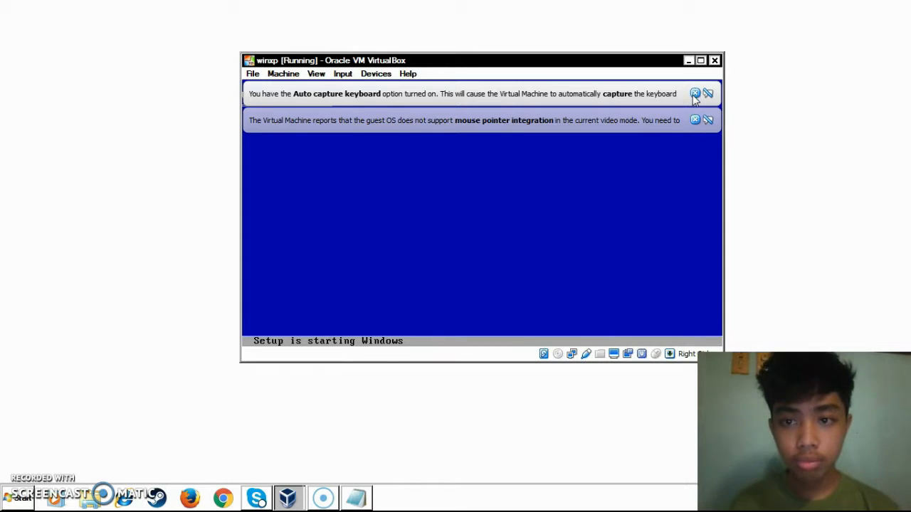
left_click(695, 95)
left_click(696, 94)
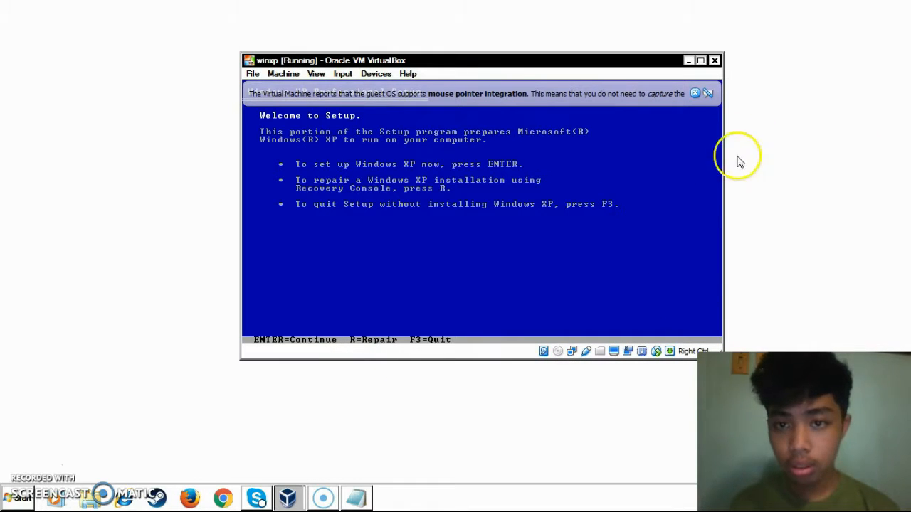
left_click(697, 95)
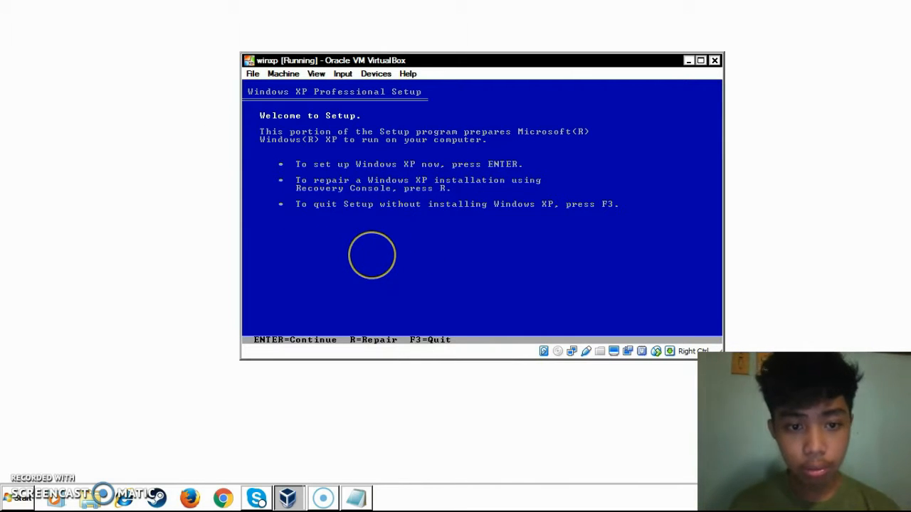
Begin Windows XP Setup and accept the licence agreement with F8.
key("Return")
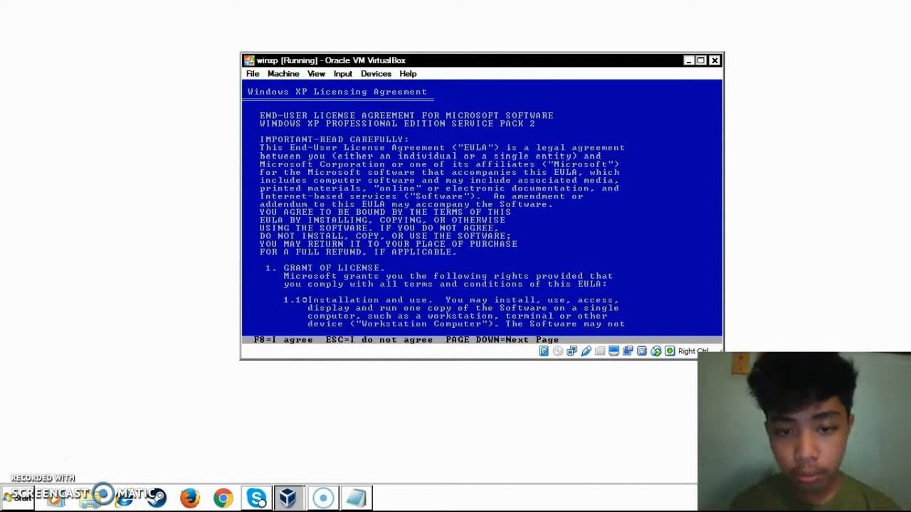
key("Page_Down")
key("Page_Down")
key("Page_Up")
key("Page_Up")
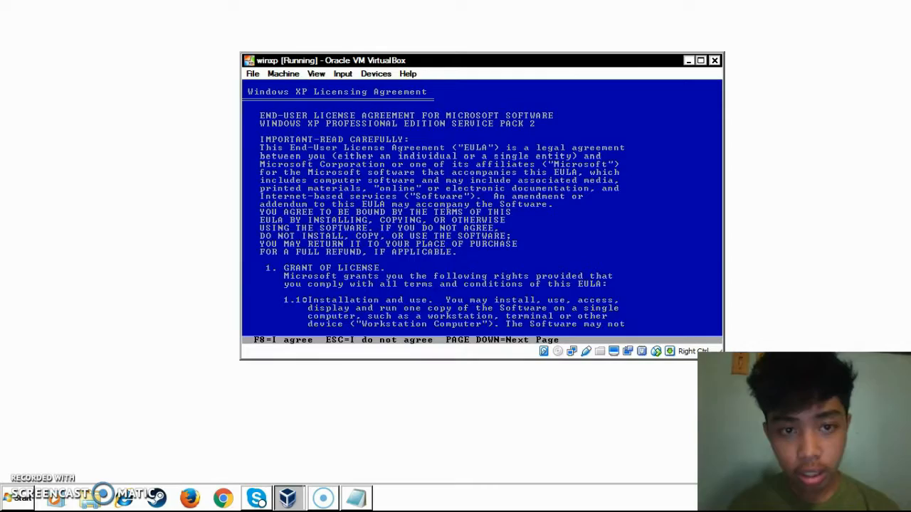
key("Page_Down")
key("Page_Down")
key("Page_Down")
key("Page_Up")
key("Page_Up")
key("Page_Up")
key("Page_Down")
key("Page_Down")
key("Page_Up")
key("Page_Up")
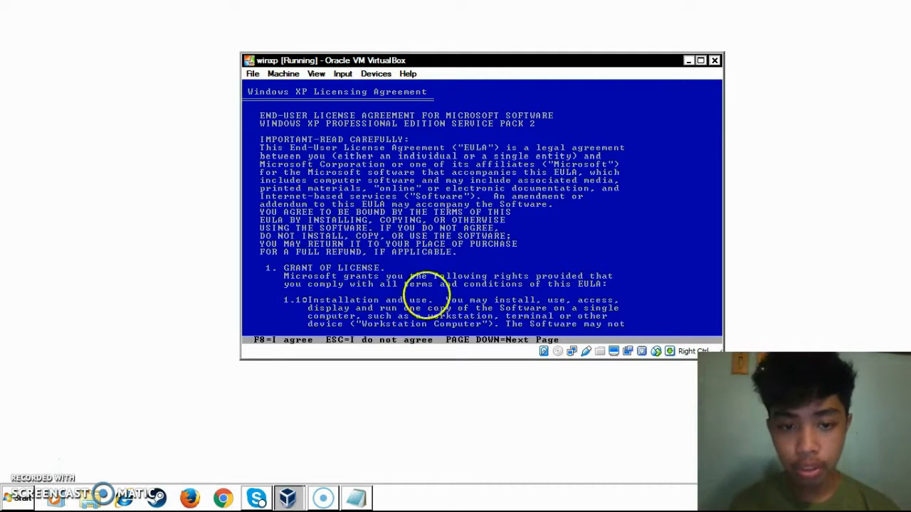
key("F8")
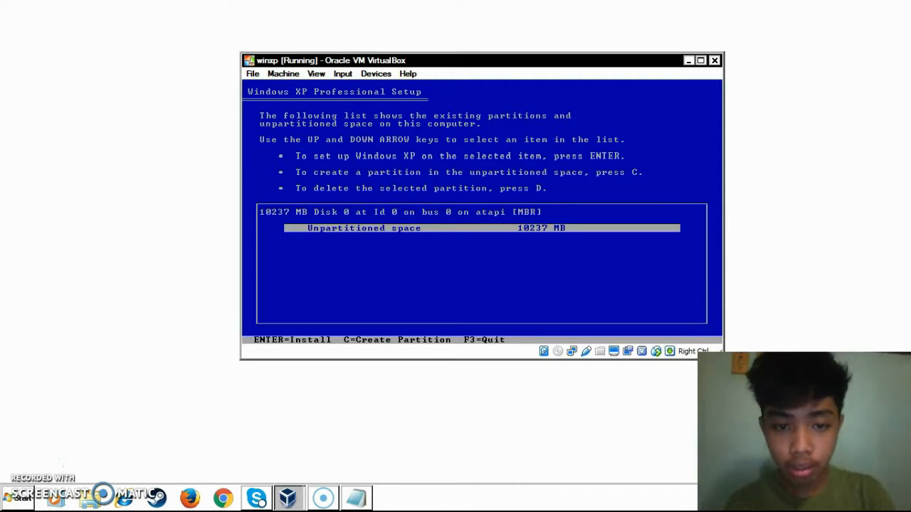
Create a 4997 MB C: partition and format it with NTFS (Quick).
key("c")
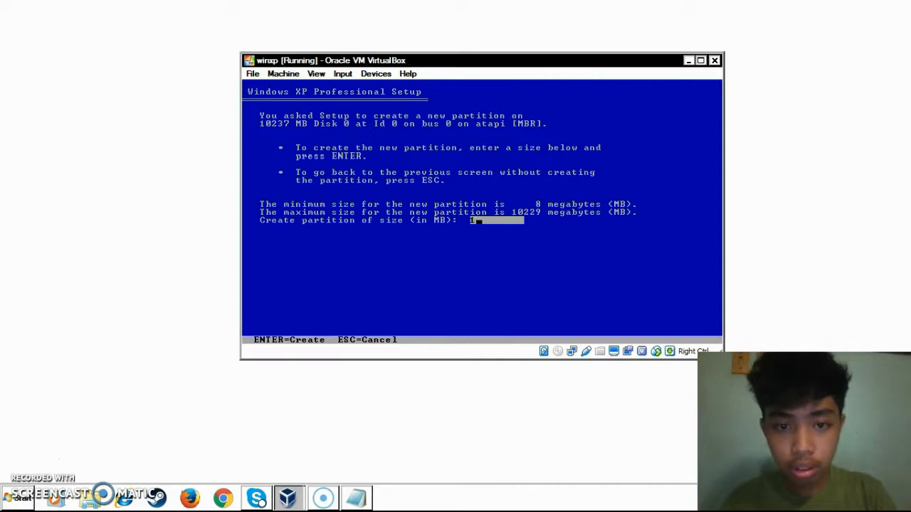
type("5000")
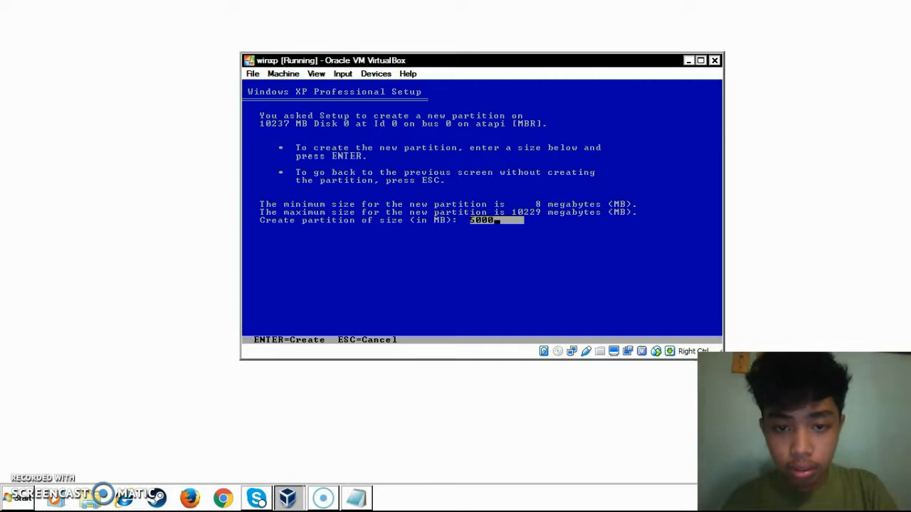
key("Return")
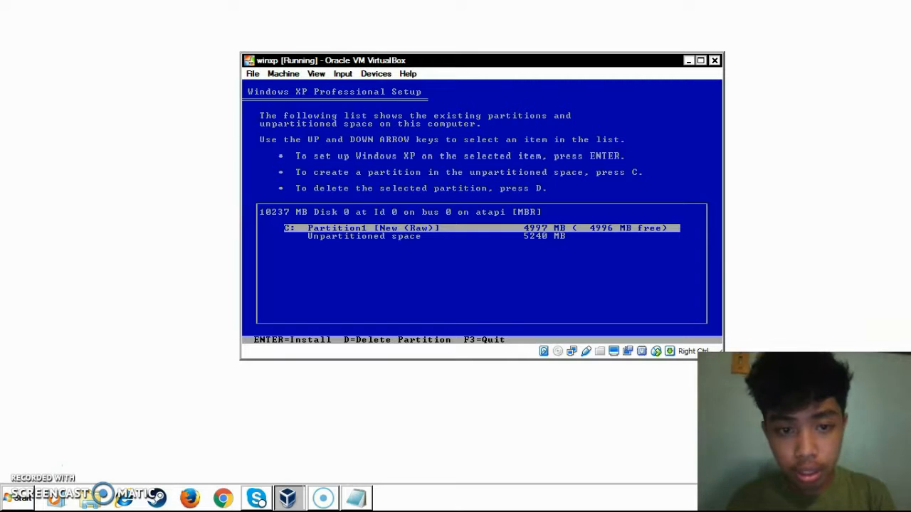
key("Return")
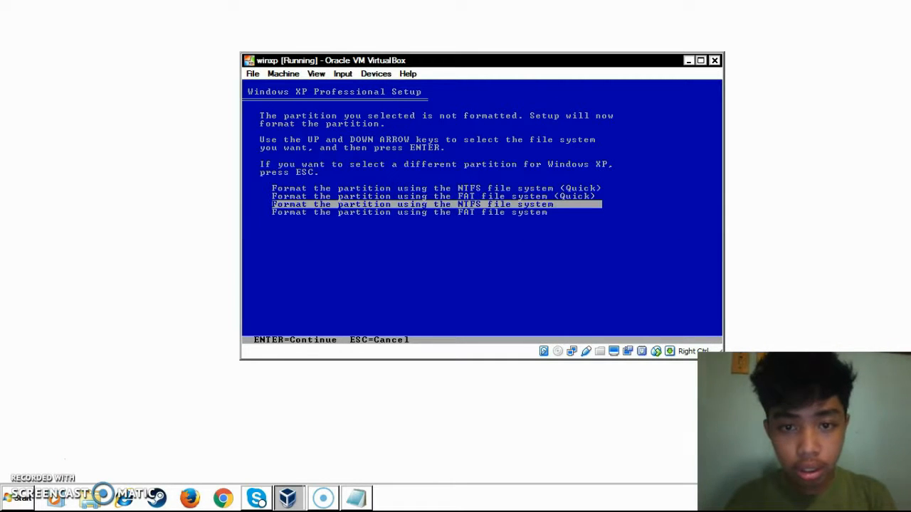
key("Up")
key("Up")
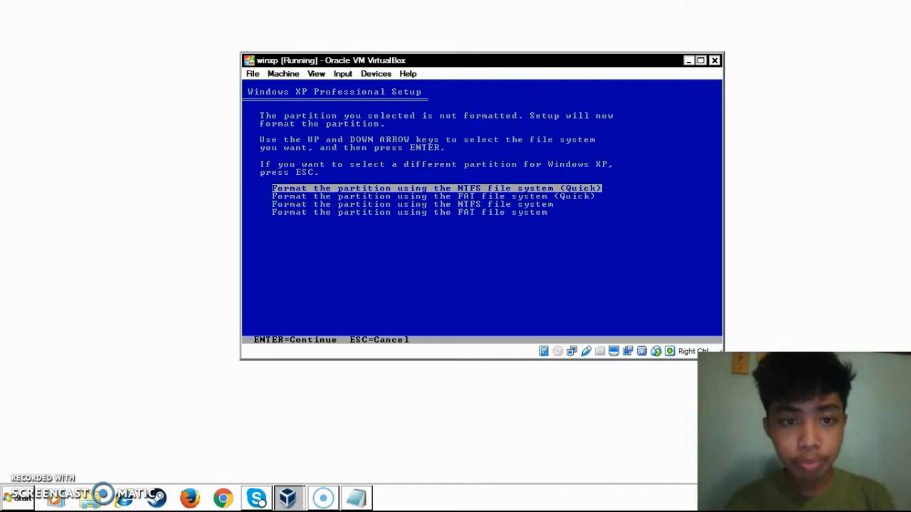
key("Return")
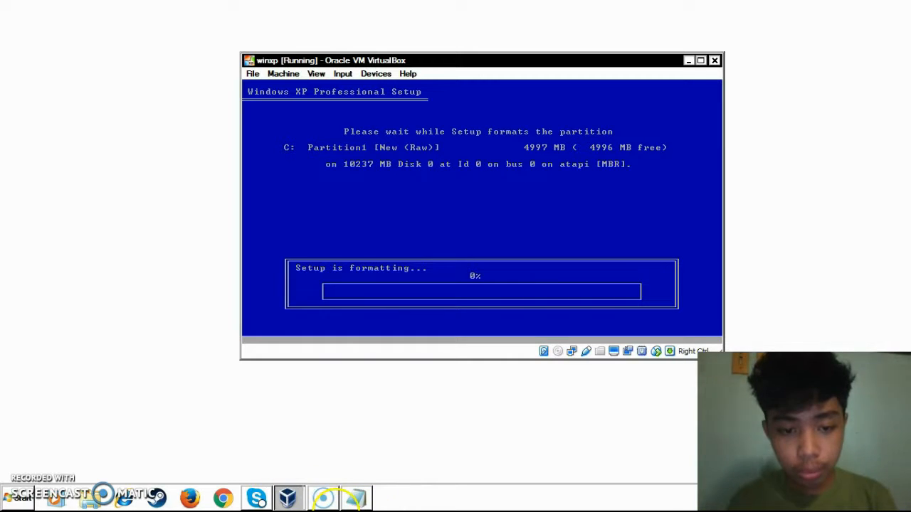
Bring the VirtualBox Manager back to the front while XP Setup copies files.
mouse_move(330, 503)
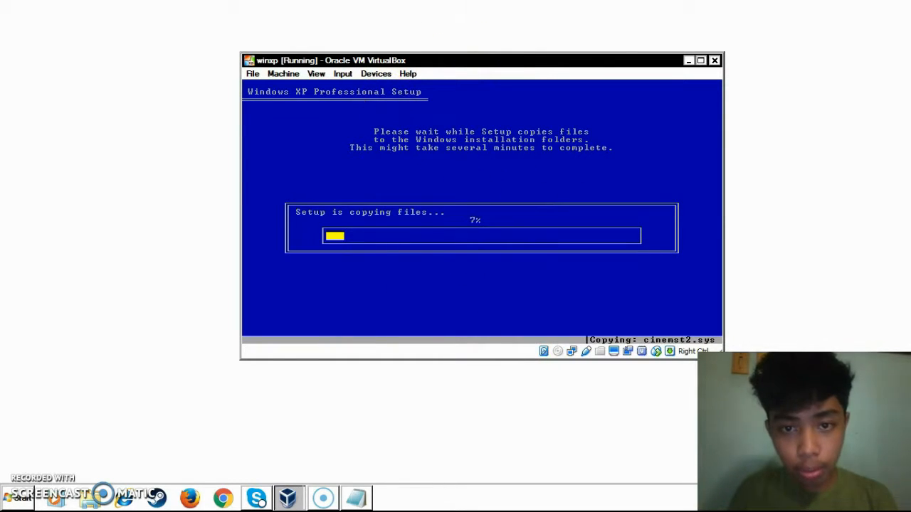
mouse_move(332, 498)
mouse_move(288, 498)
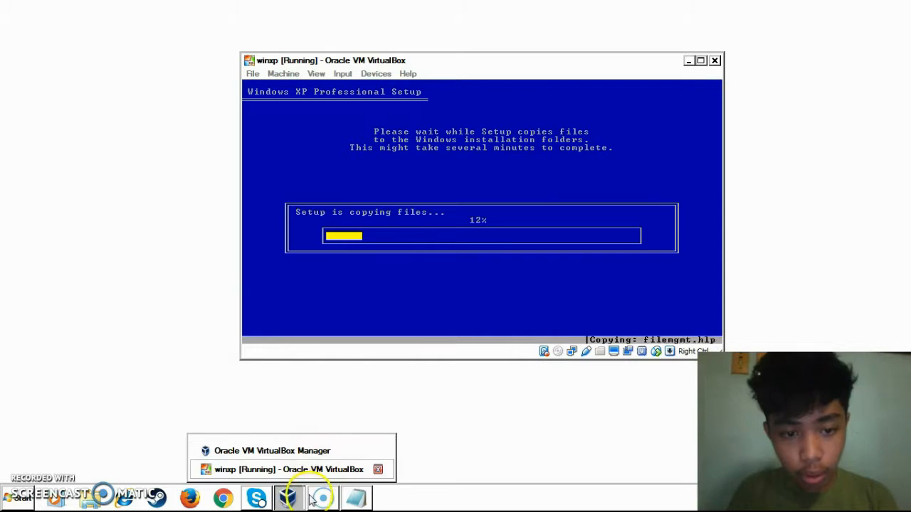
left_click(305, 451)
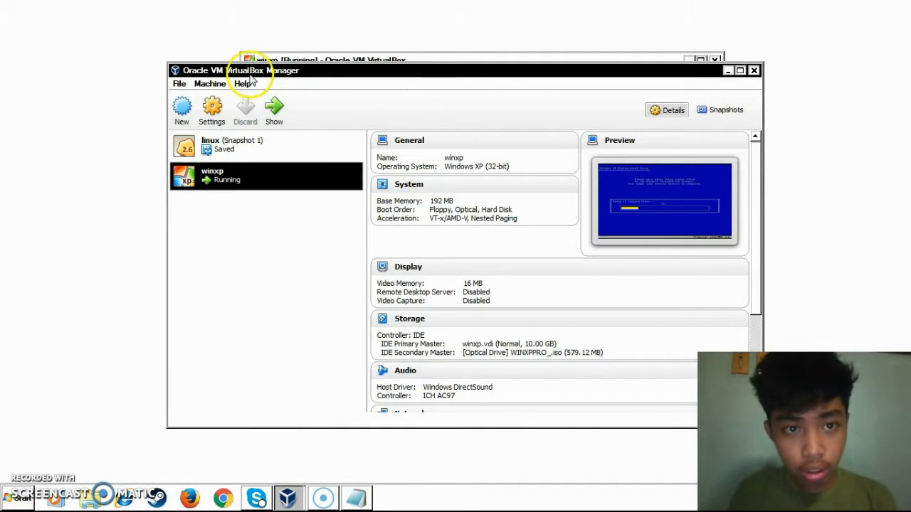
Create the win2003 machine with 512 MB memory and a dynamically allocated VDI disk.
left_click_drag(249, 75, 175, 53)
left_click(107, 87)
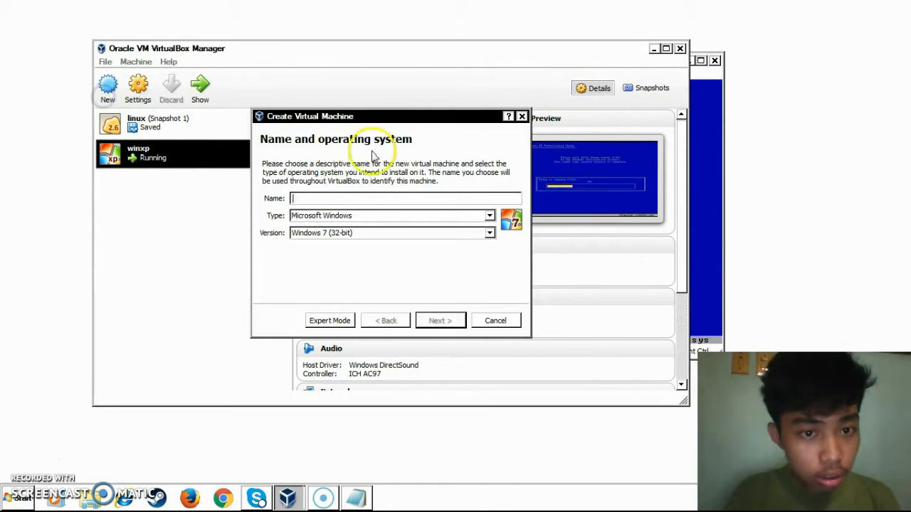
left_click(355, 199)
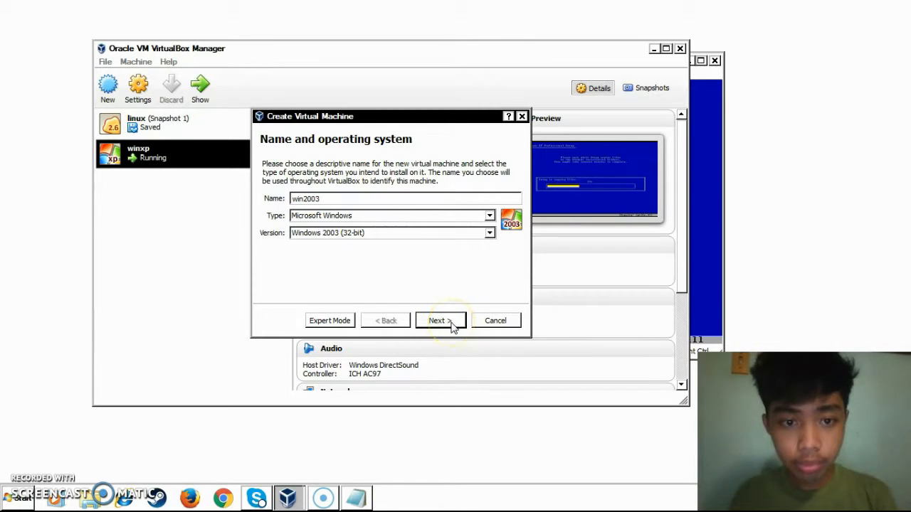
left_click(439, 320)
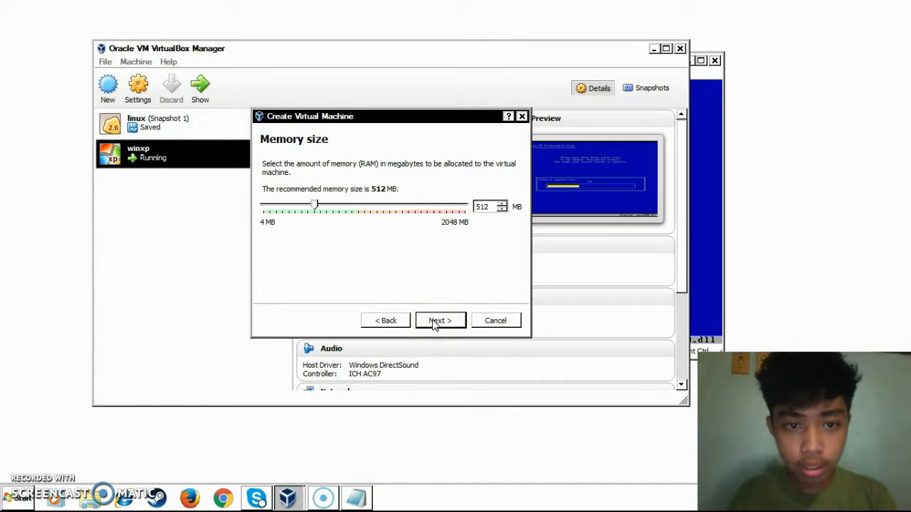
left_click(432, 318)
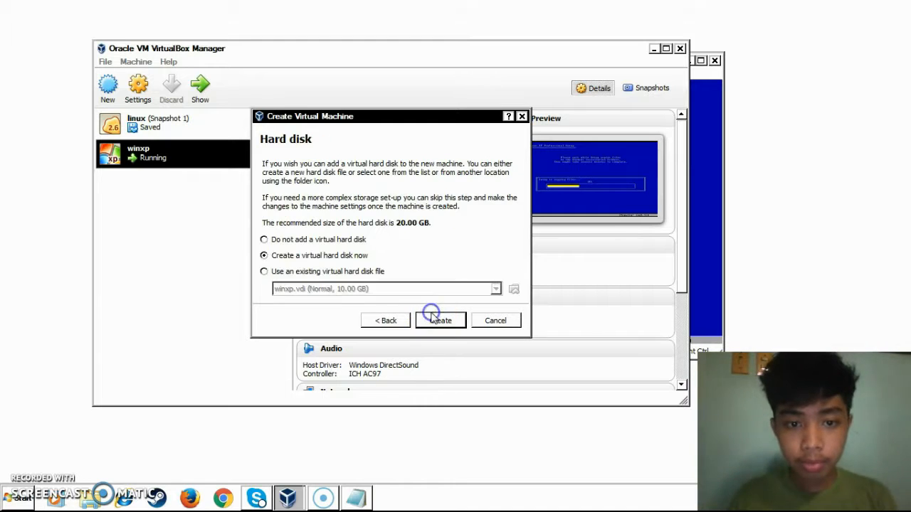
left_click(439, 321)
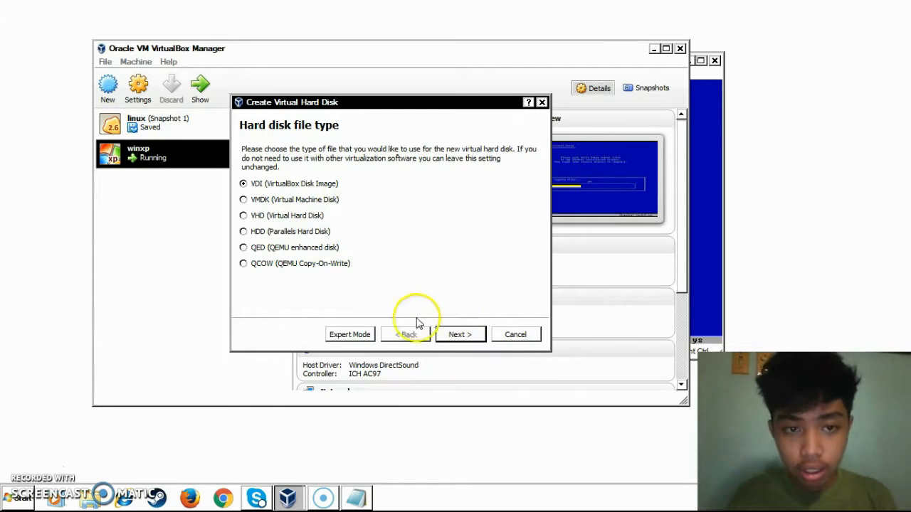
left_click(462, 335)
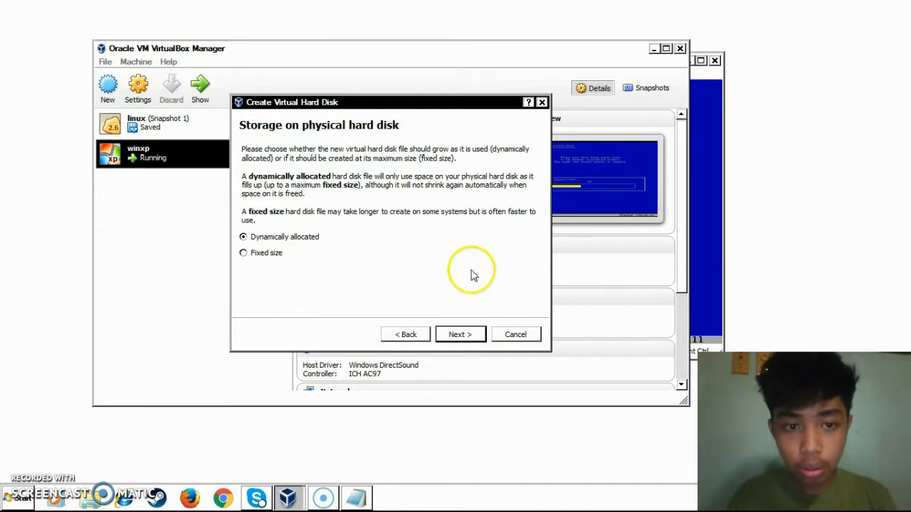
left_click(459, 336)
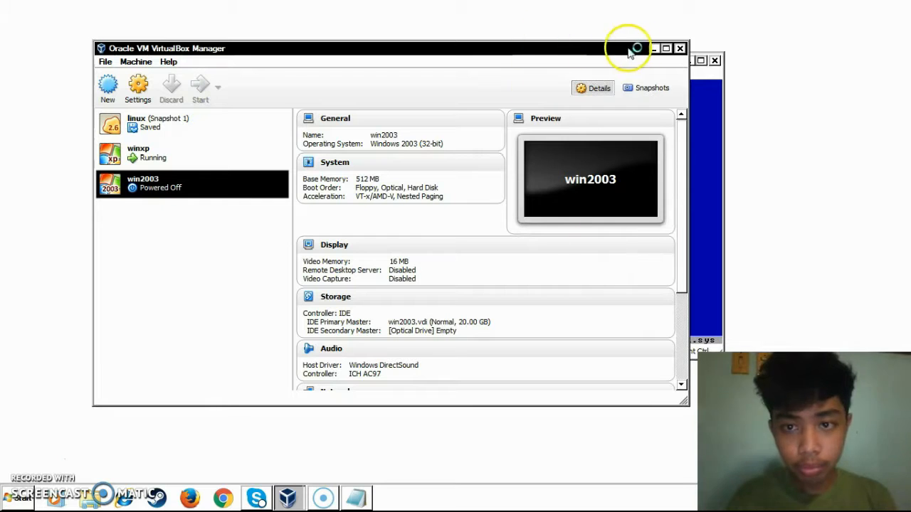
Boot the win2003 machine from the Windows 2003 Server ISO.
left_click(653, 48)
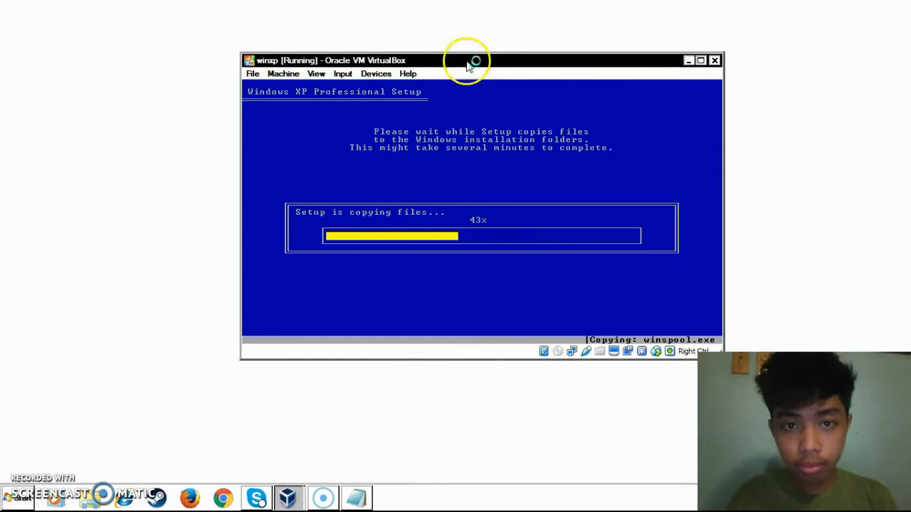
left_click_drag(401, 60, 559, 34)
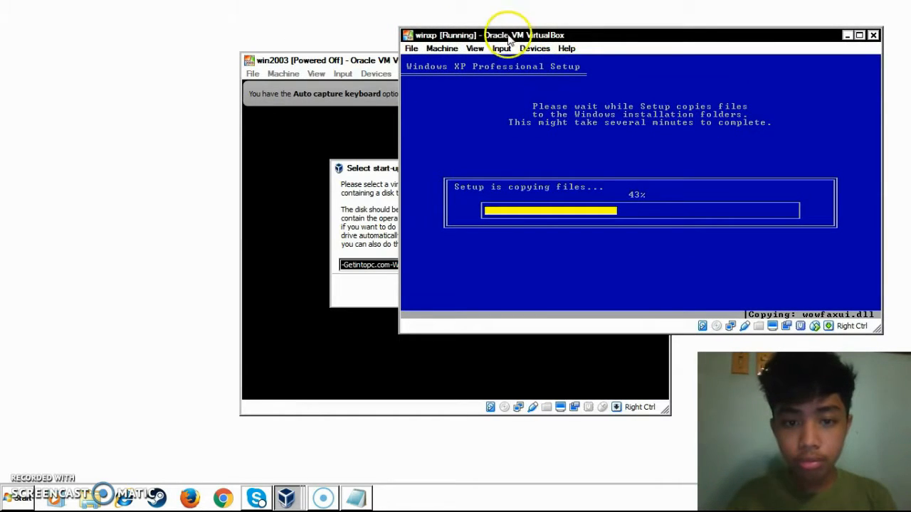
left_click(344, 60)
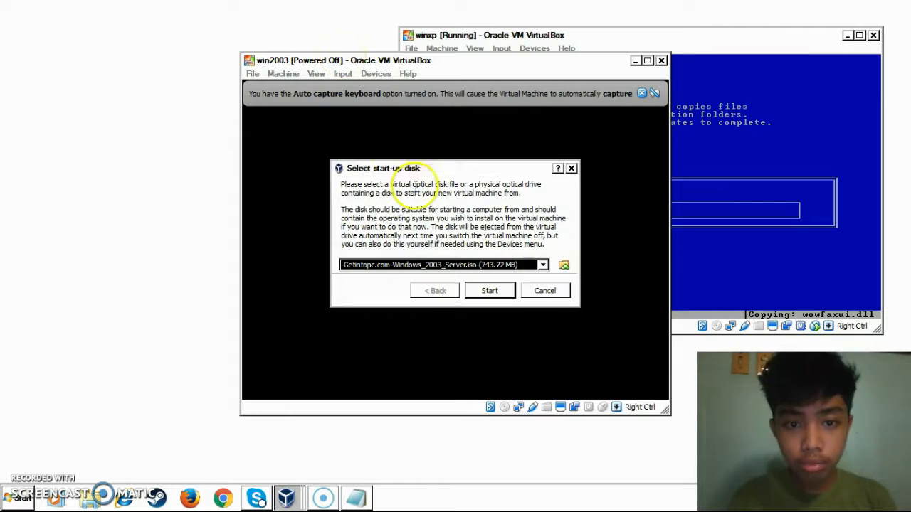
left_click(411, 267)
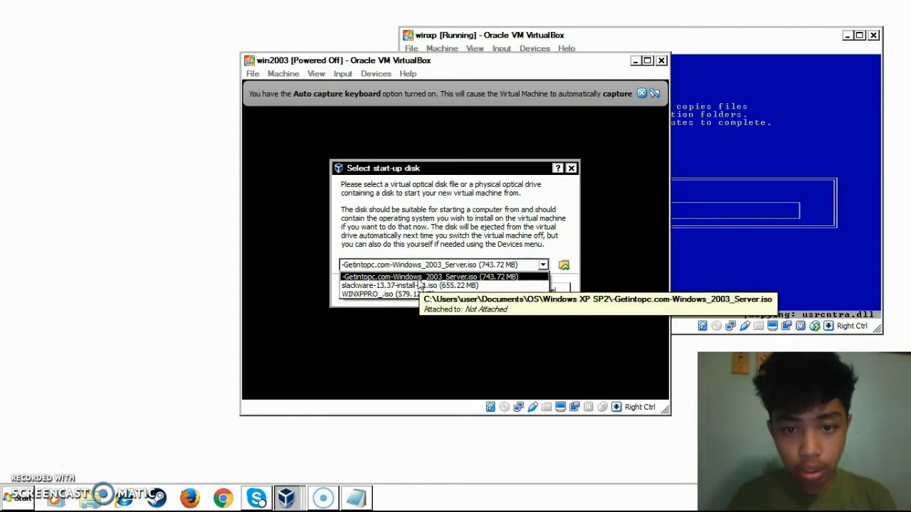
left_click(420, 277)
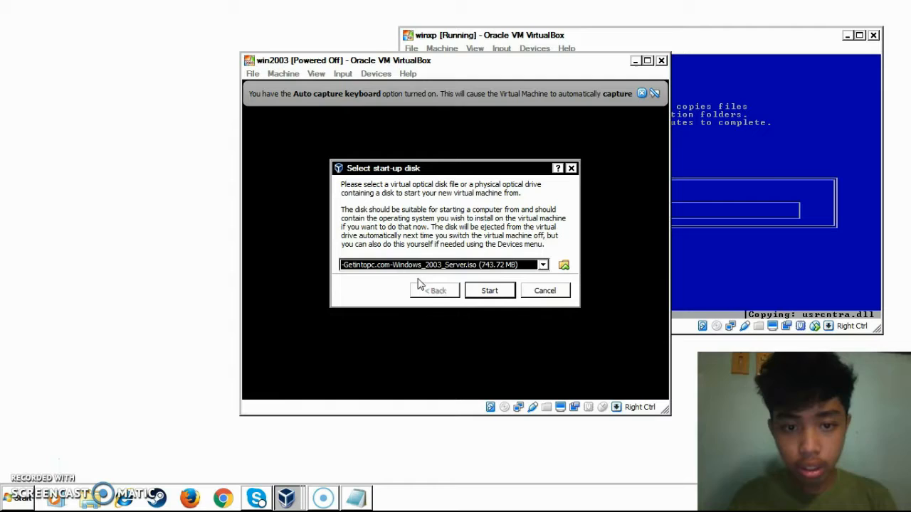
left_click(489, 291)
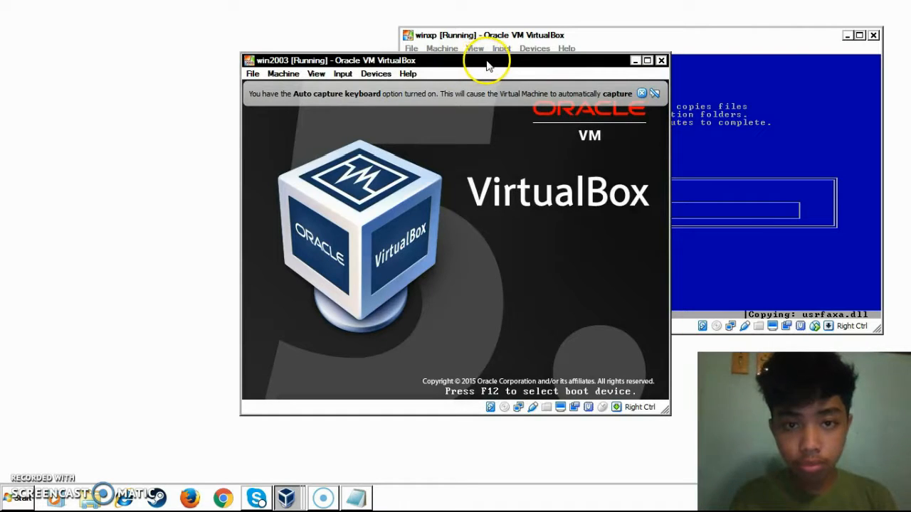
Reposition the winxp and win2003 windows and dismiss the win2003 mouse and keyboard notices.
left_click_drag(483, 64, 260, 27)
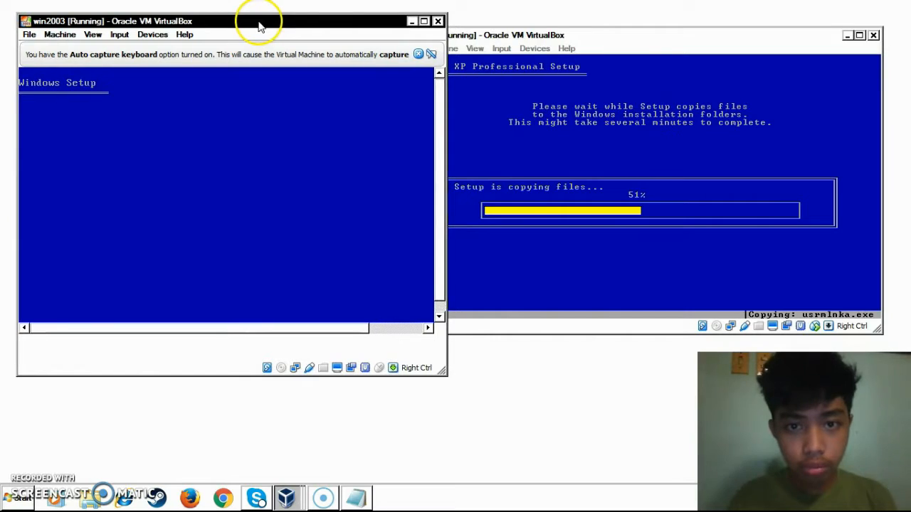
left_click(601, 45)
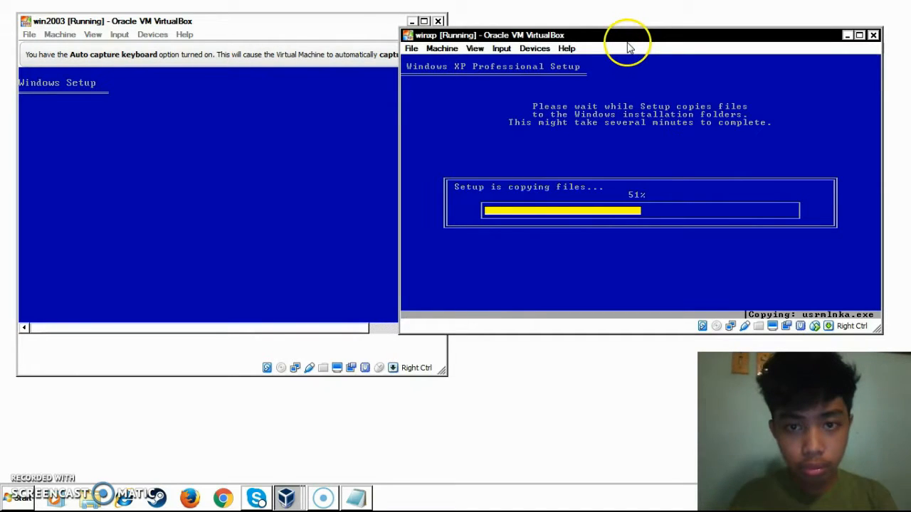
left_click_drag(635, 47, 657, 50)
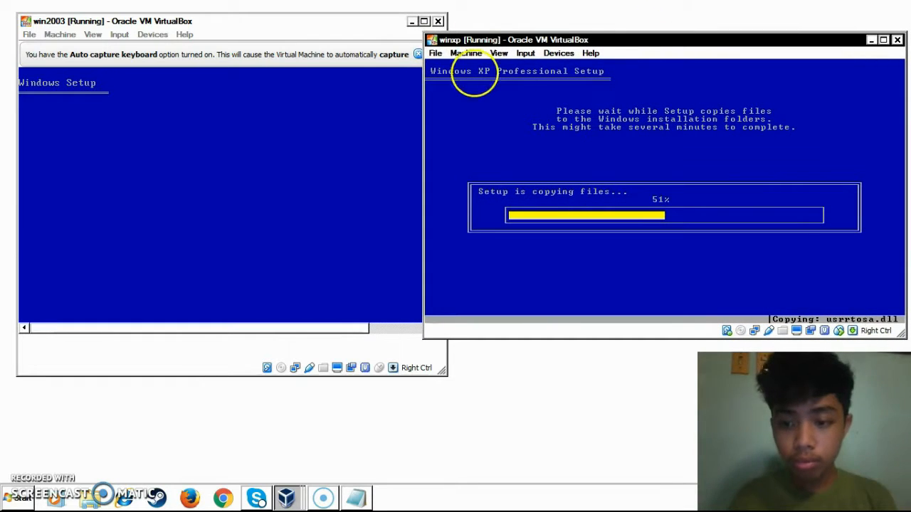
left_click_drag(337, 29, 330, 30)
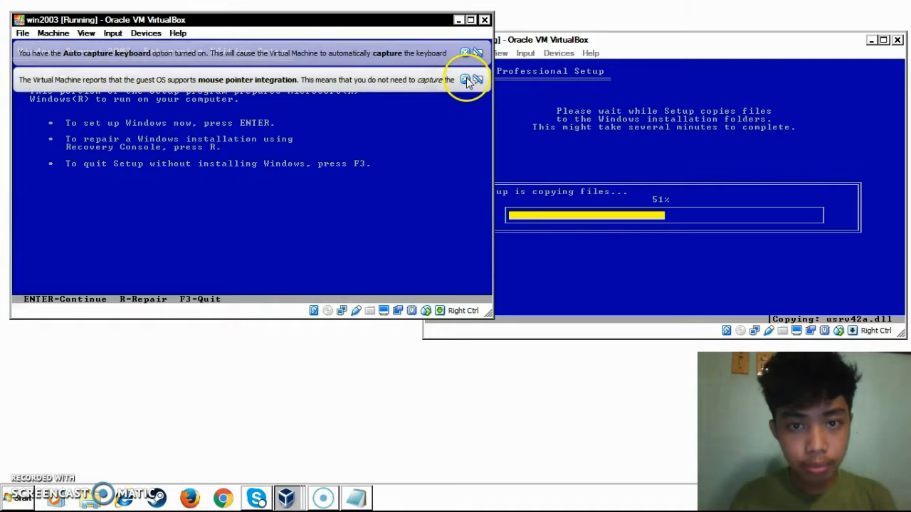
left_click(465, 79)
left_click(465, 53)
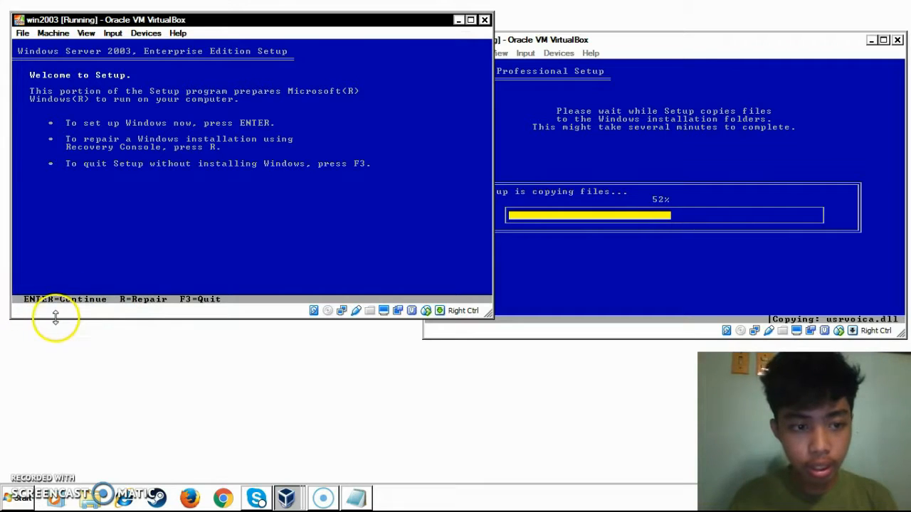
Accept the Server 2003 licence, create the C: partition, and format it with NTFS (Quick).
key("Return")
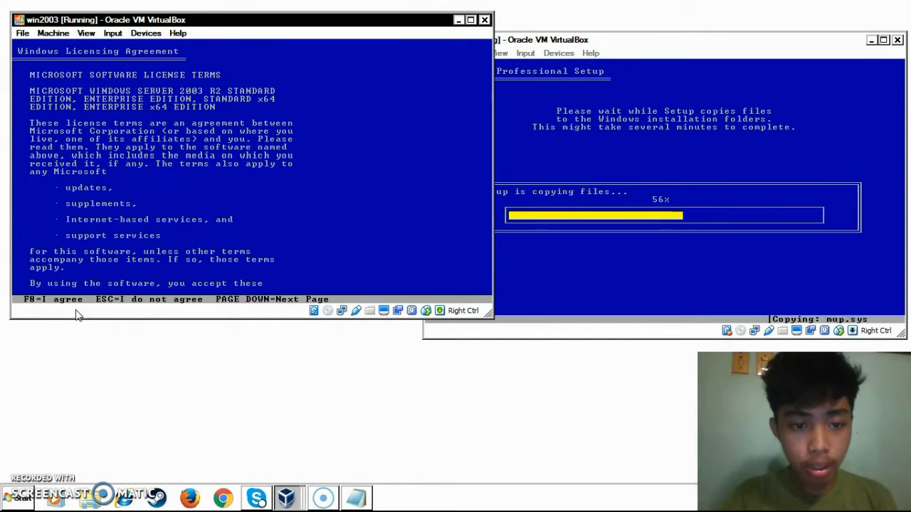
key("F8")
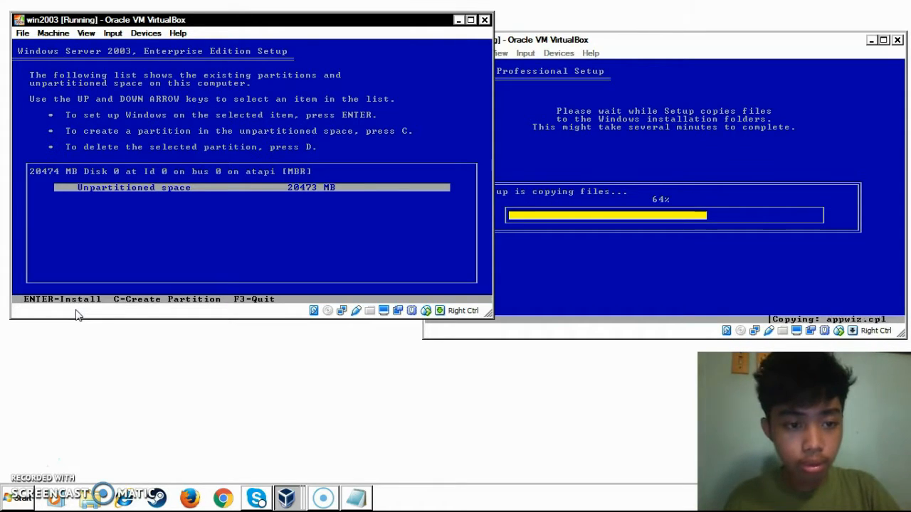
key("Return")
key("Up")
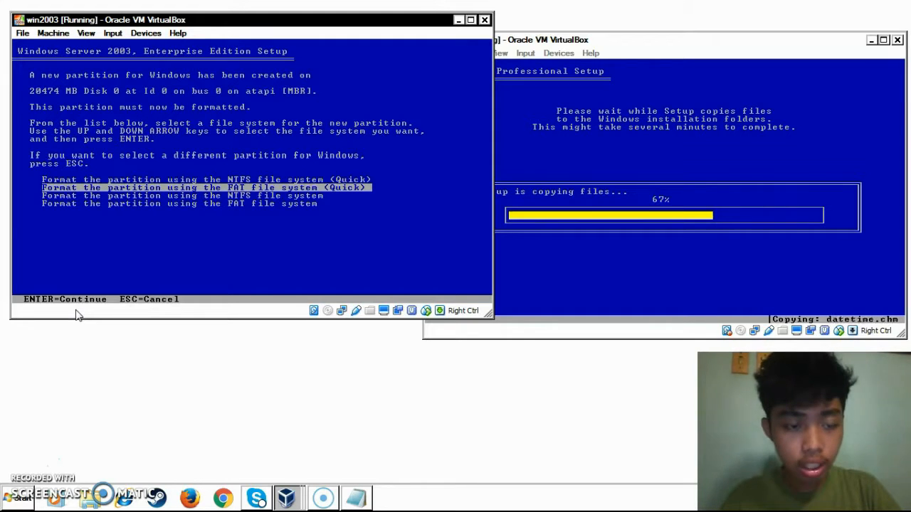
key("Up")
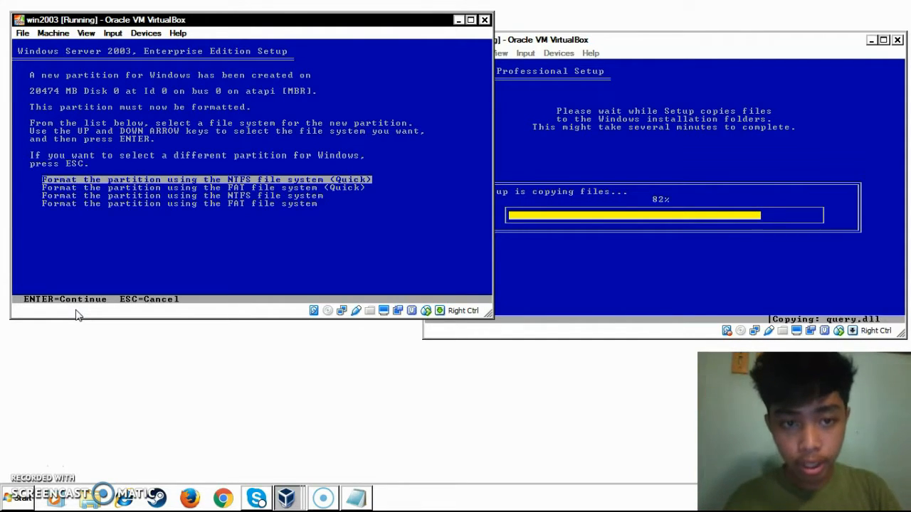
key("Return")
left_click(750, 170)
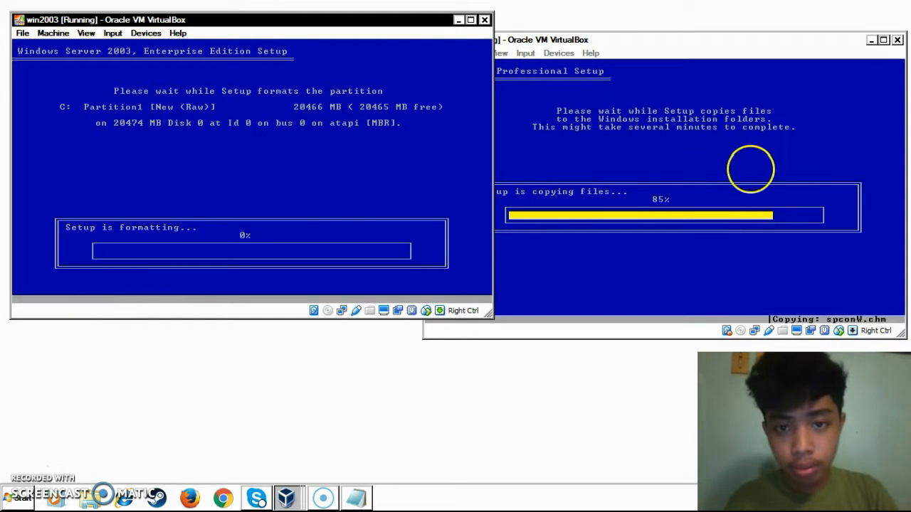
Arrange the winxp and win2003 VM windows side by side without overlapping.
left_click(650, 44)
left_click_drag(650, 44, 659, 28)
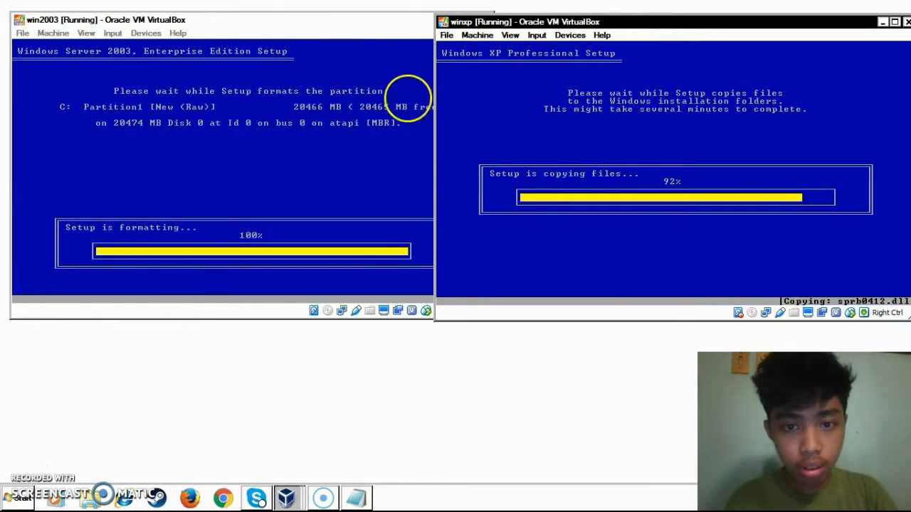
left_click_drag(352, 20, 343, 21)
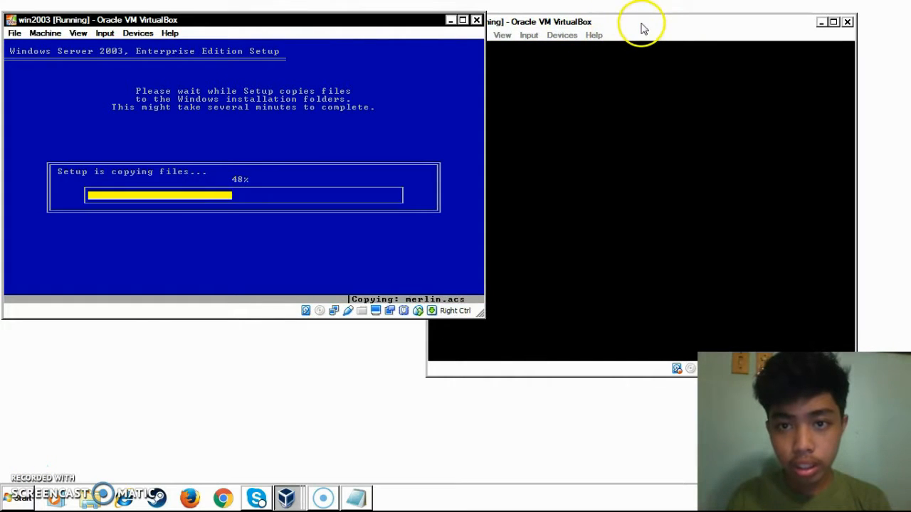
left_click_drag(642, 29, 460, 25)
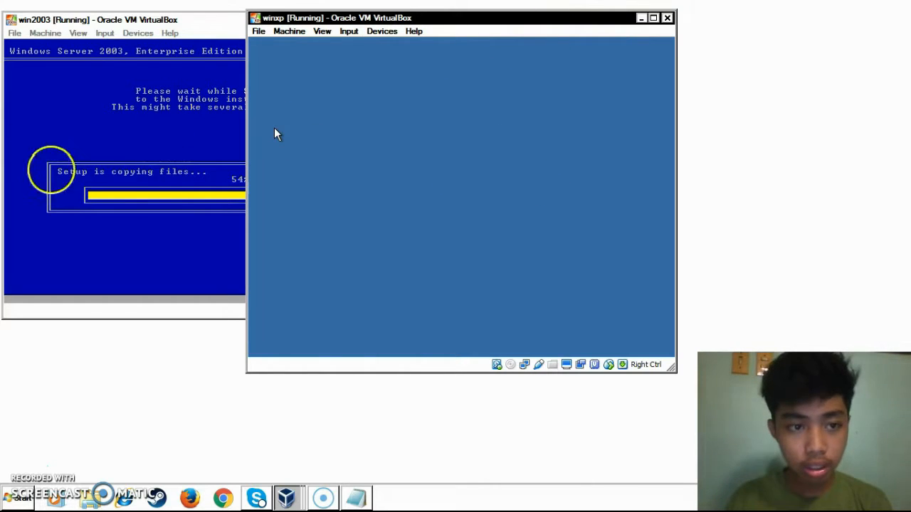
left_click_drag(320, 18, 445, 19)
left_click(41, 140)
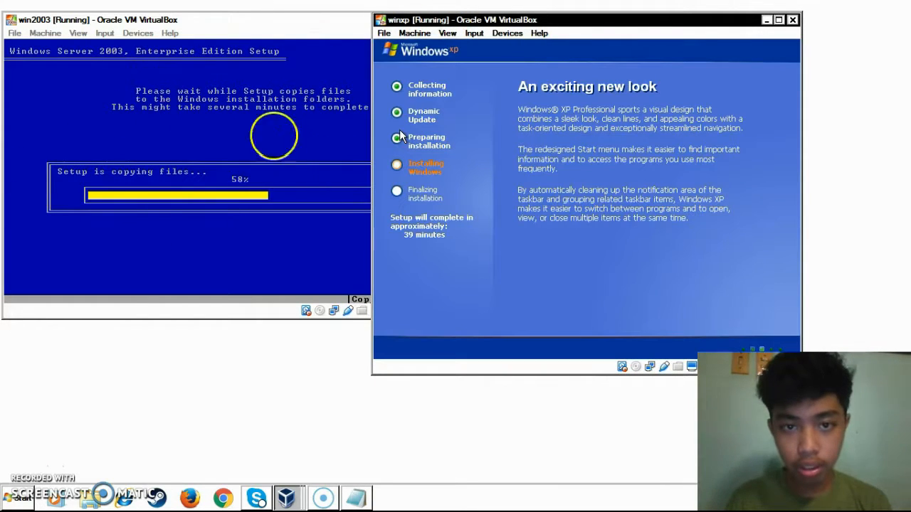
left_click_drag(437, 24, 518, 15)
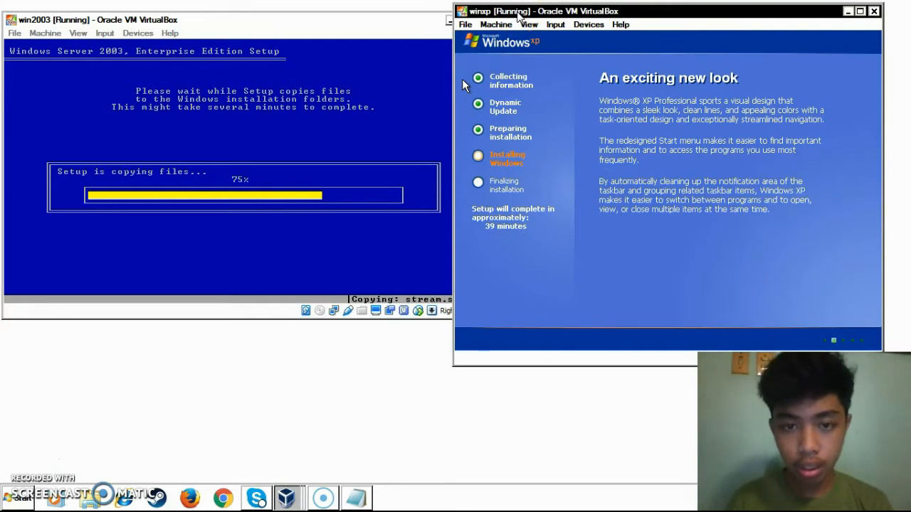
left_click(489, 15)
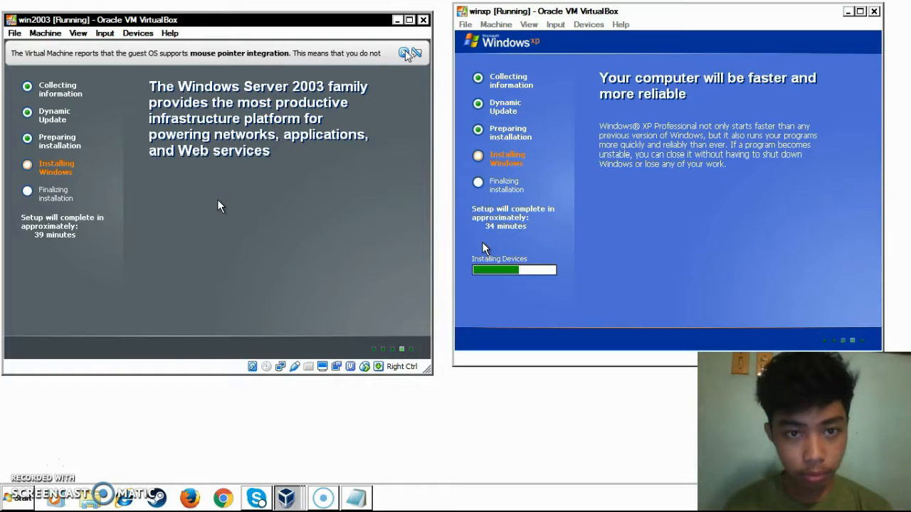
left_click(406, 55)
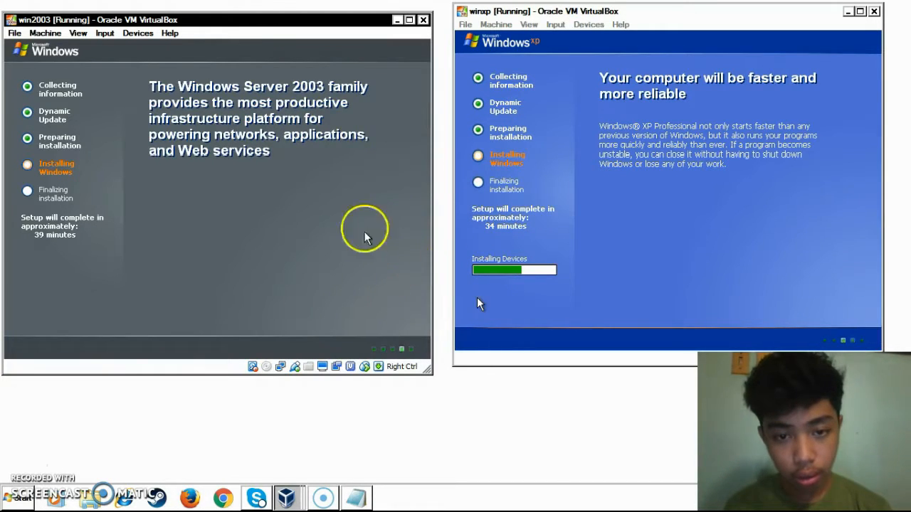
Close the mouse pointer integration notice bar in the win2003 window.
left_click(478, 242)
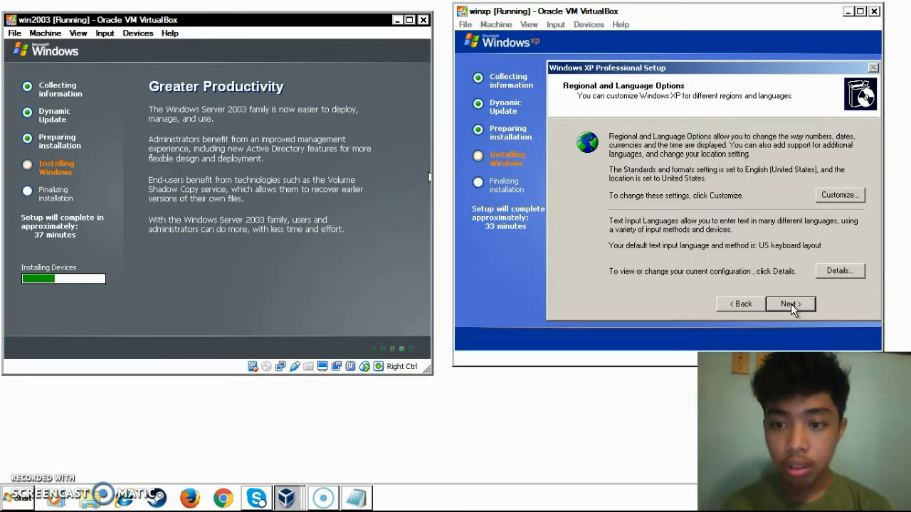
Accept default regional options to reach the product key page, and bring up the key notes.
left_click(790, 304)
type("Comp")
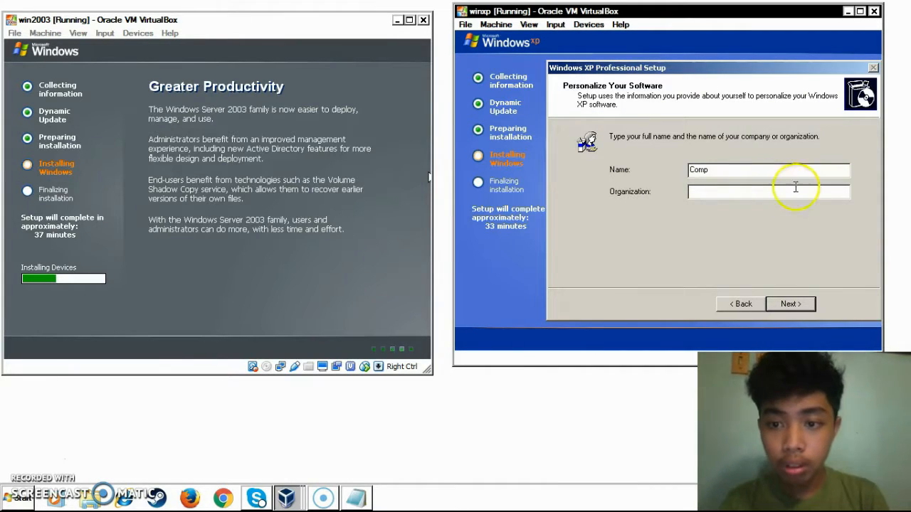
left_click(789, 304)
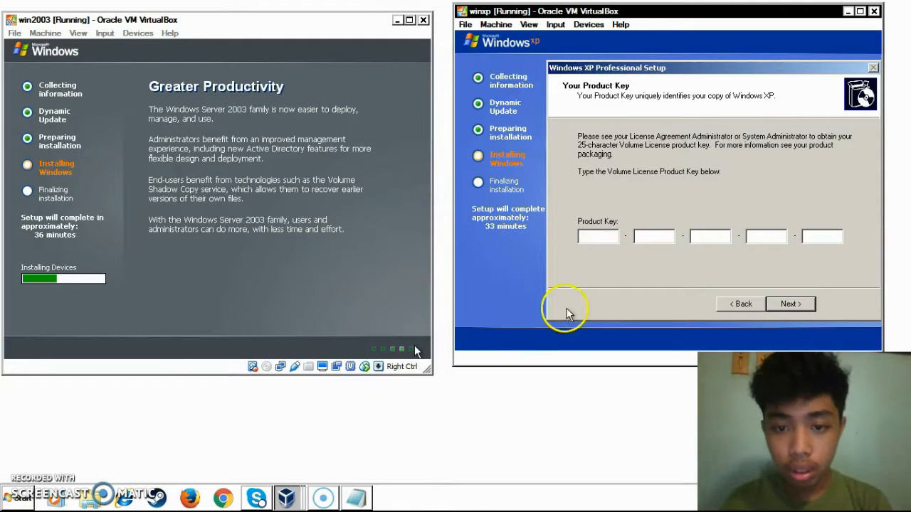
left_click(357, 496)
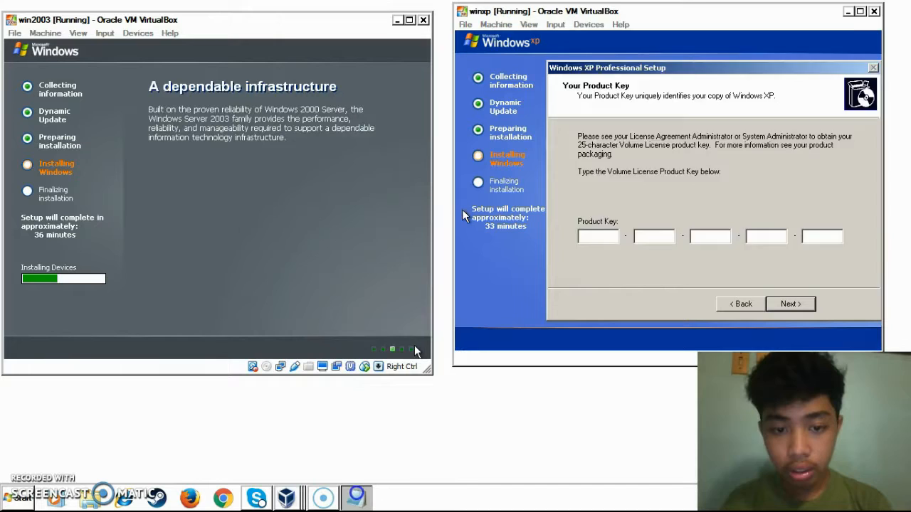
left_click_drag(702, 26, 292, 47)
Enter the product key from the notes into the Product Key boxes.
left_click(593, 194)
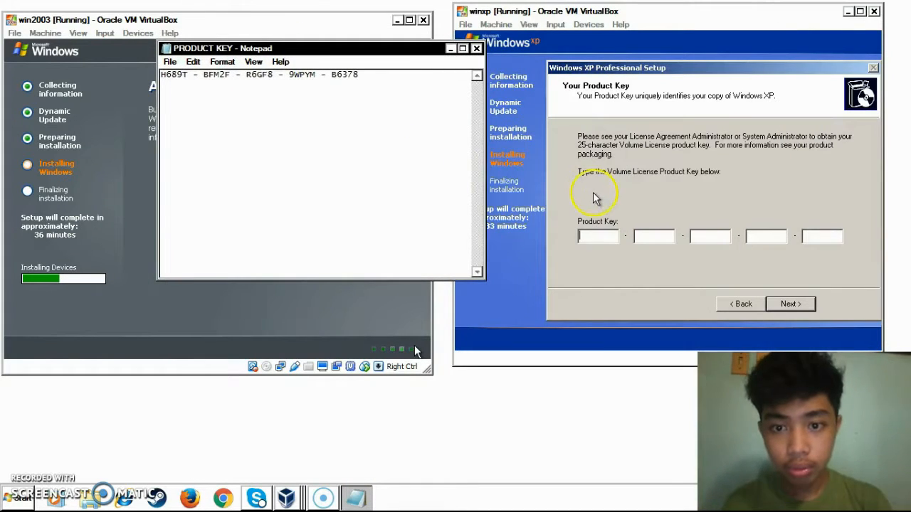
type("H6")
key("BackSpace")
key("BackSpace")
left_click(601, 250)
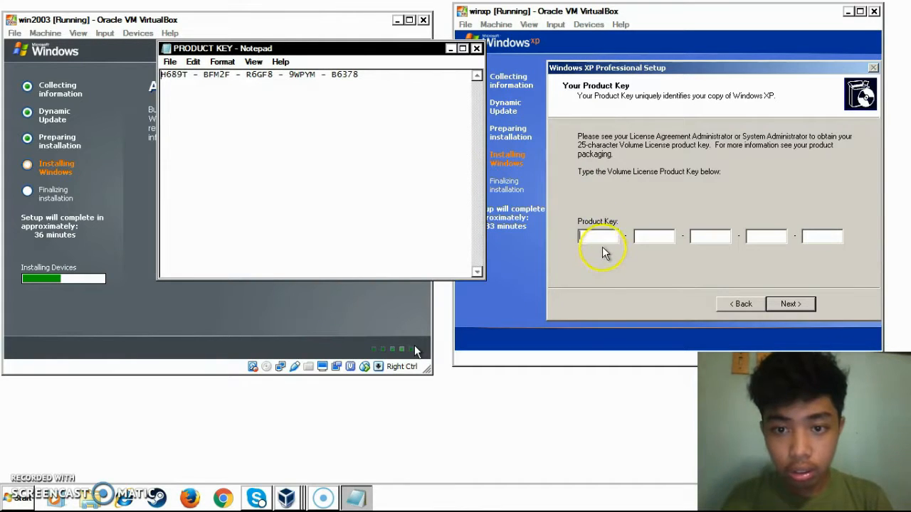
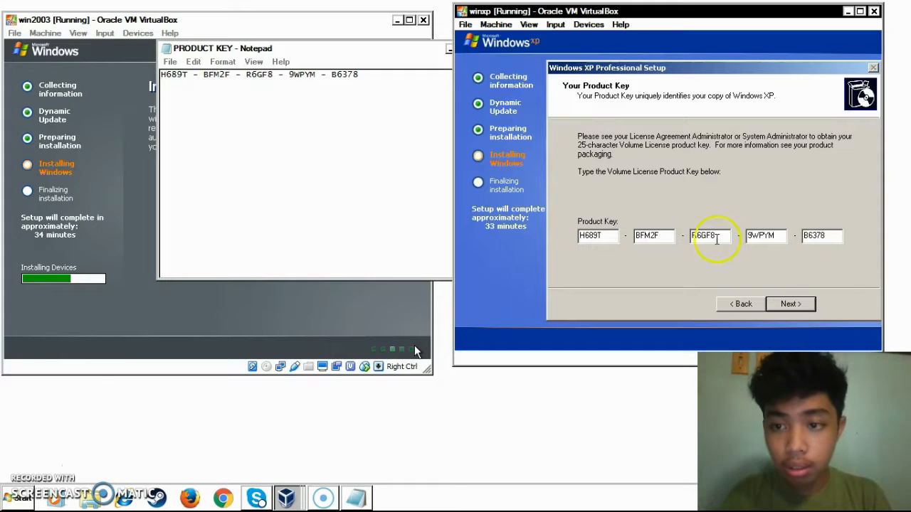
Name the XP computer COMP-COMPUTER in setup.
left_click(791, 303)
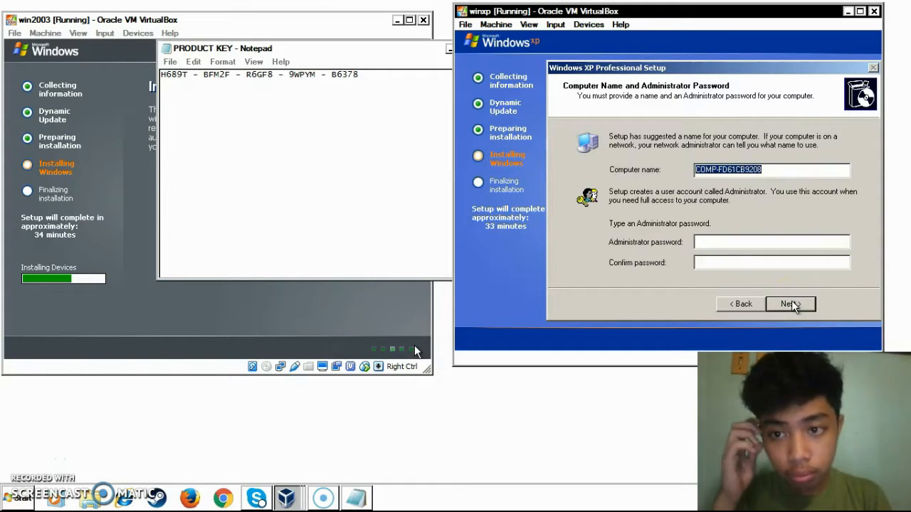
left_click(780, 169)
key("BackSpace")
key("BackSpace")
key("BackSpace")
key("BackSpace")
key("BackSpace")
key("BackSpace")
key("BackSpace")
key("BackSpace")
key("BackSpace")
key("BackSpace")
key("BackSpace")
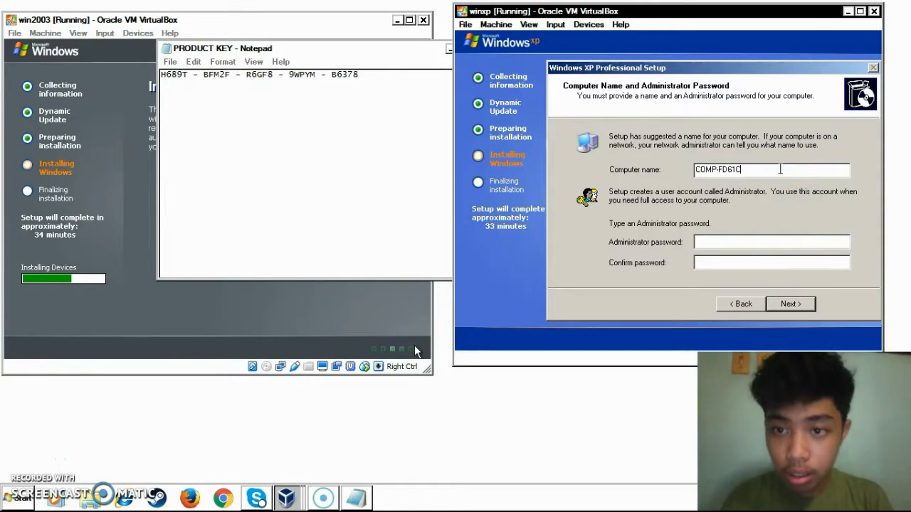
type("-c")
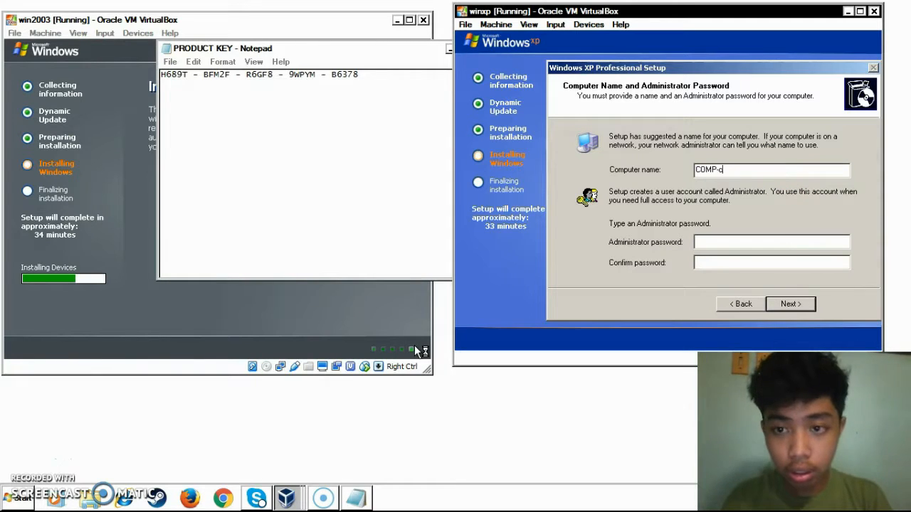
key("BackSpace")
type("COMPUTER")
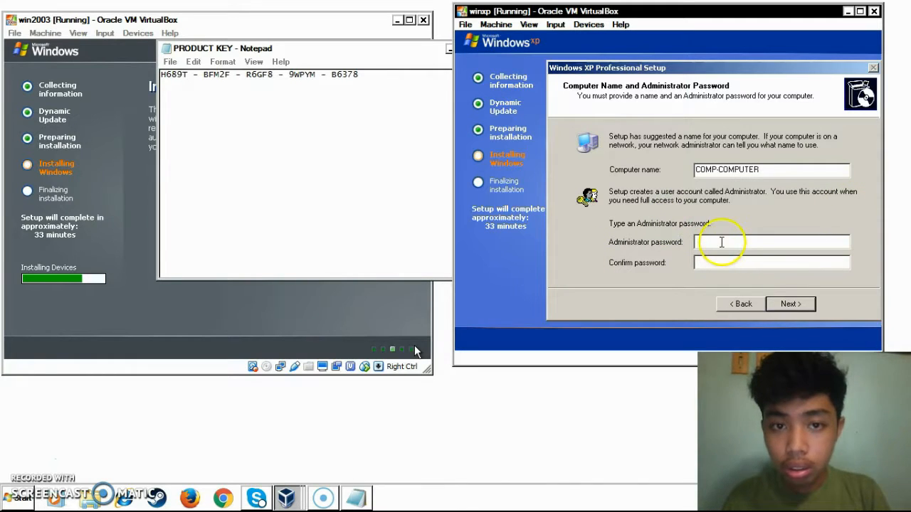
Minimize the unsaved product key notes in Notepad and return to XP setup.
left_click(420, 48)
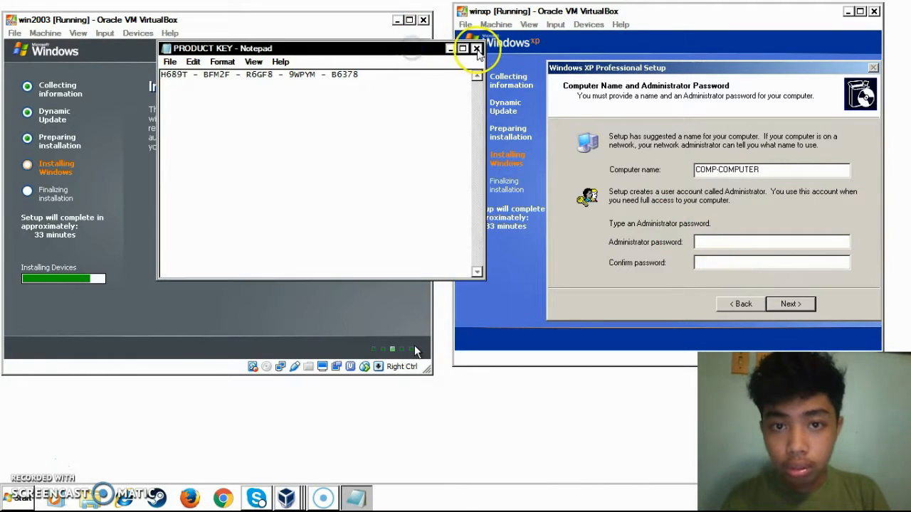
left_click(477, 49)
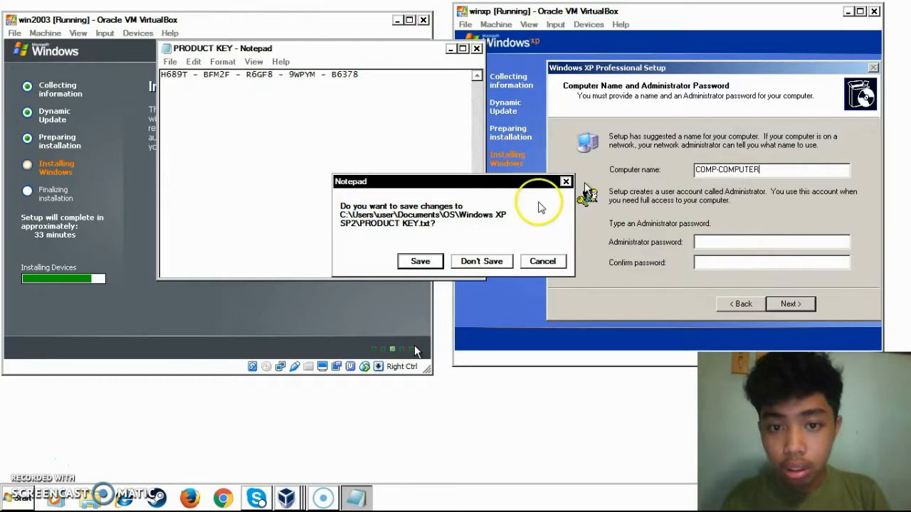
left_click(566, 182)
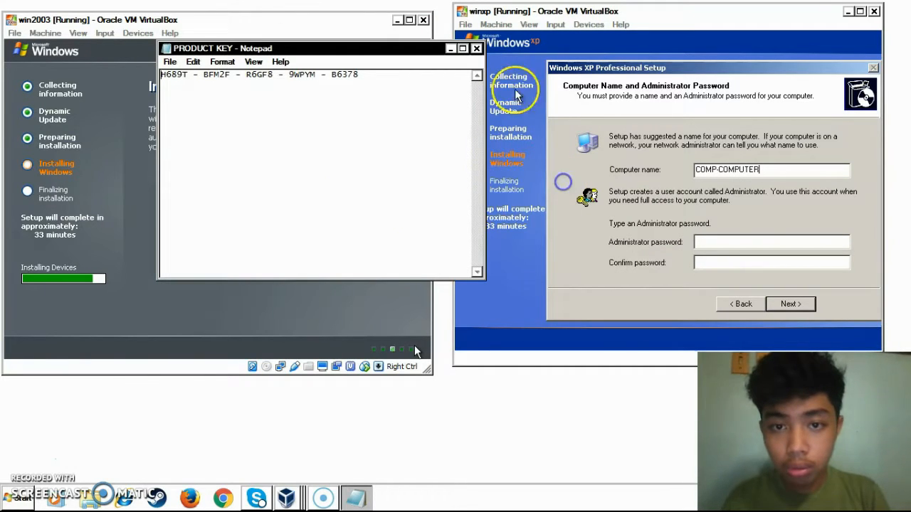
left_click(450, 50)
left_click(768, 236)
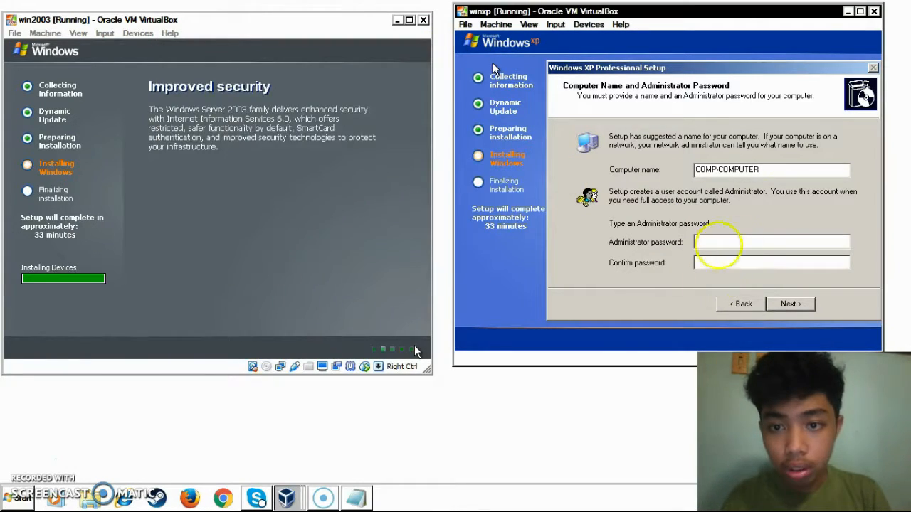
Leave the XP administrator password blank and set the time zone to Kuala Lumpur, Singapore.
left_click(718, 241)
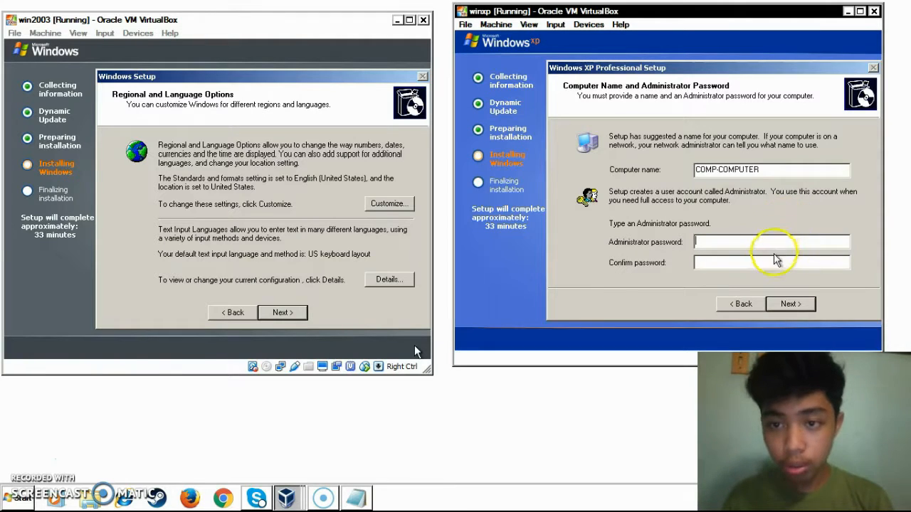
left_click(782, 309)
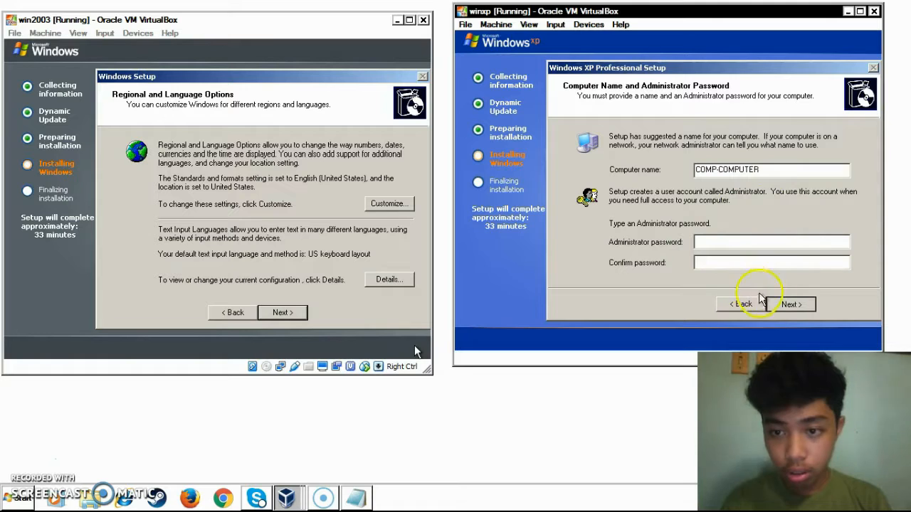
left_click(790, 305)
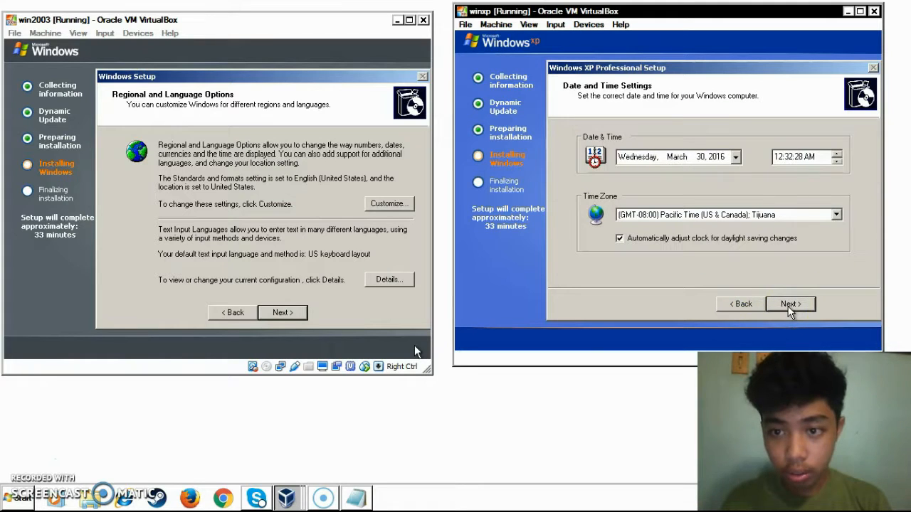
left_click(785, 214)
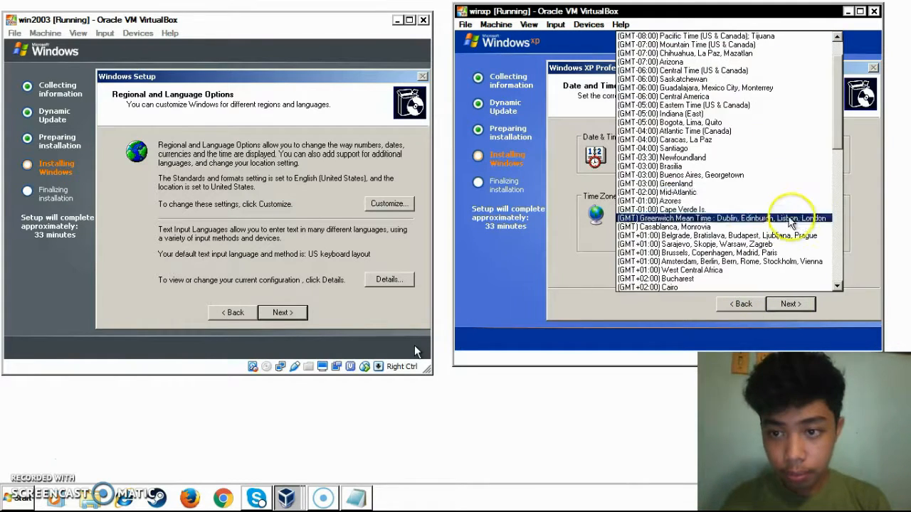
left_click_drag(841, 137, 836, 239)
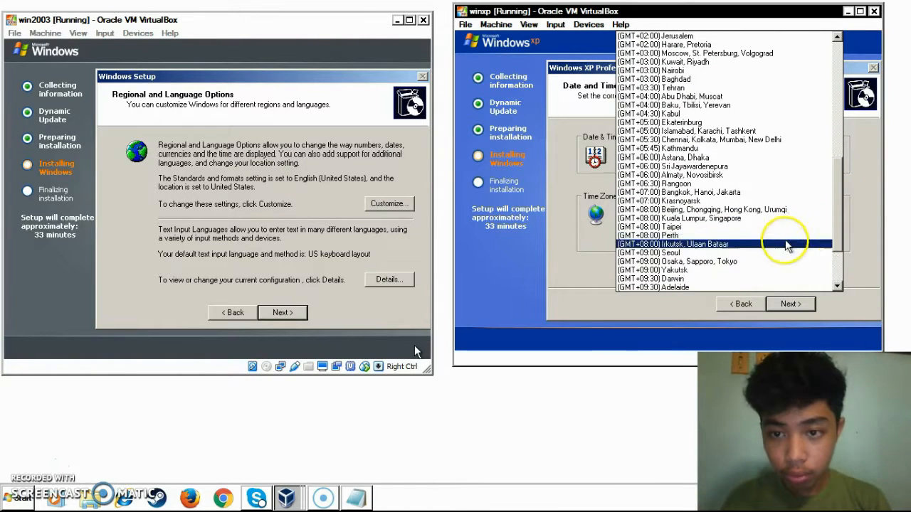
left_click(786, 218)
left_click(790, 304)
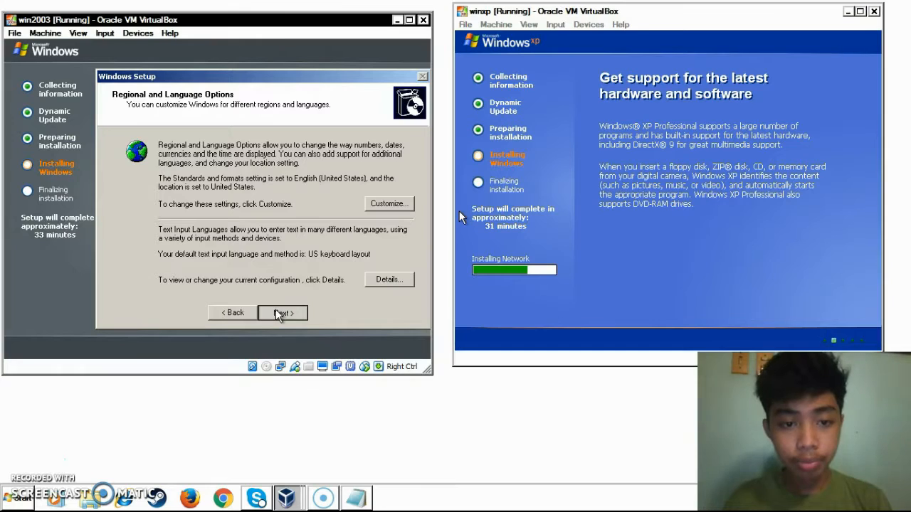
Move the server setup past Regional Options and begin entering the registration name.
left_click(281, 313)
left_click(316, 181)
type("Comp")
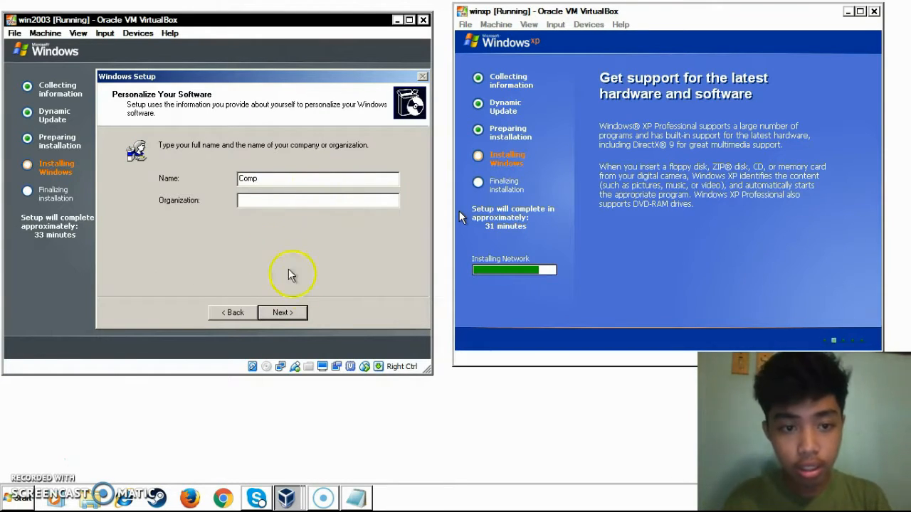
Advance the Server 2003 setup to Licensing Modes, showing Per server with 5 connections.
left_click(280, 321)
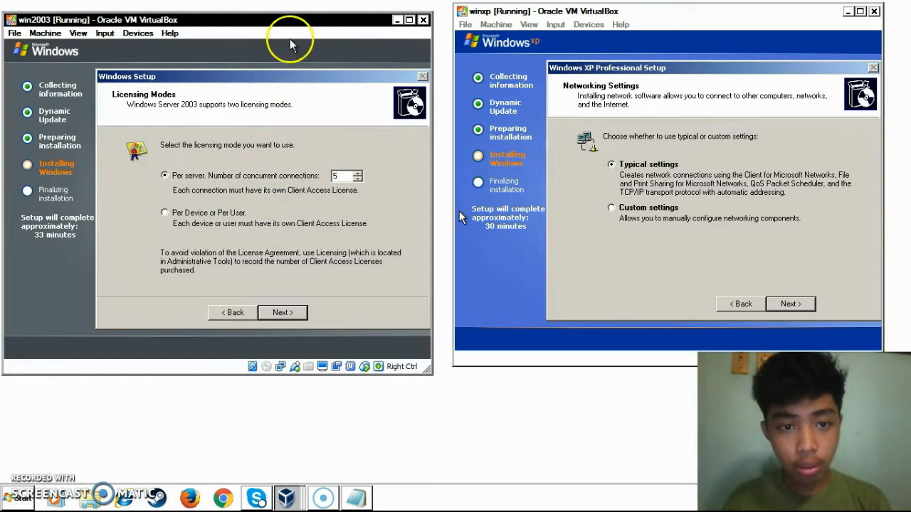
Centre the Server 2003 VM window and keep Per server licensing with 5 concurrent connections.
left_click_drag(283, 23, 502, 39)
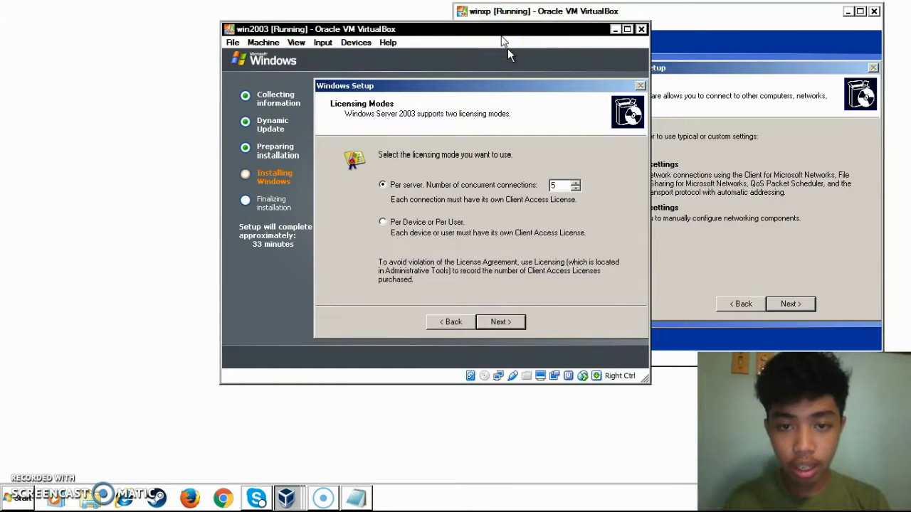
left_click_drag(502, 36, 502, 37)
left_click(564, 188)
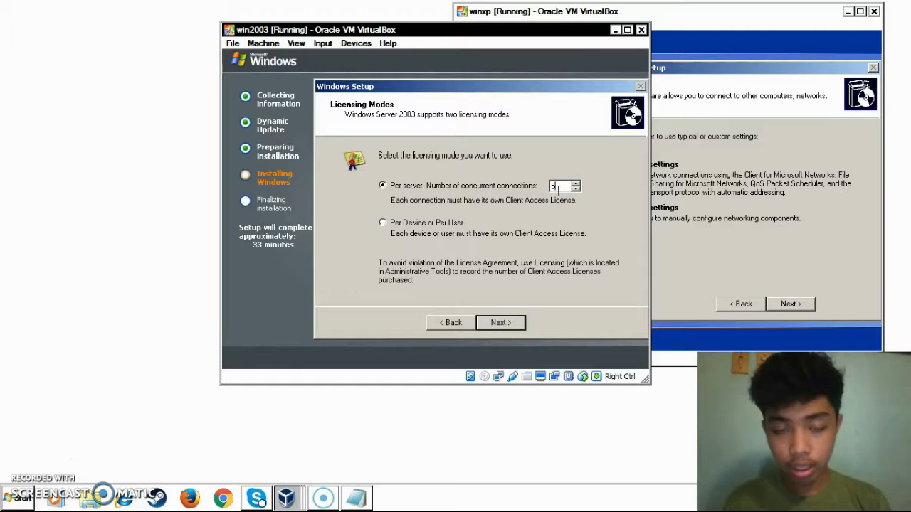
left_click(562, 187)
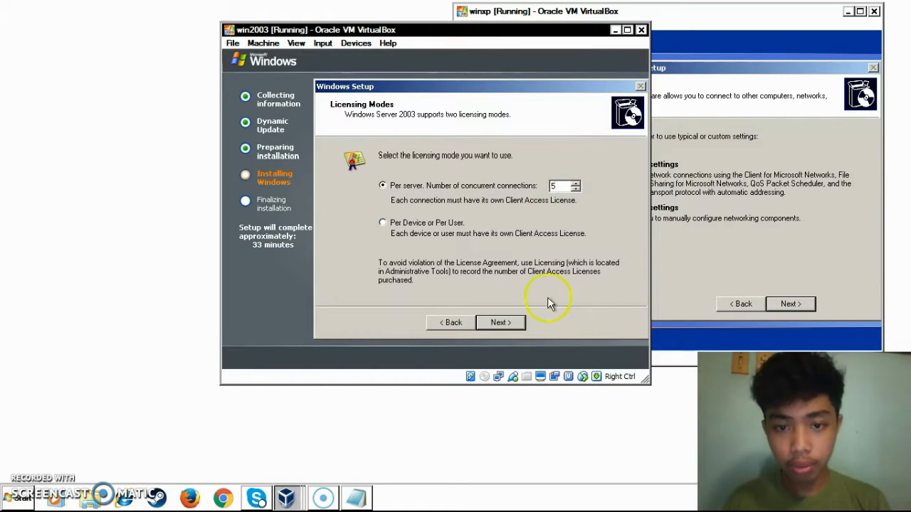
left_click(500, 331)
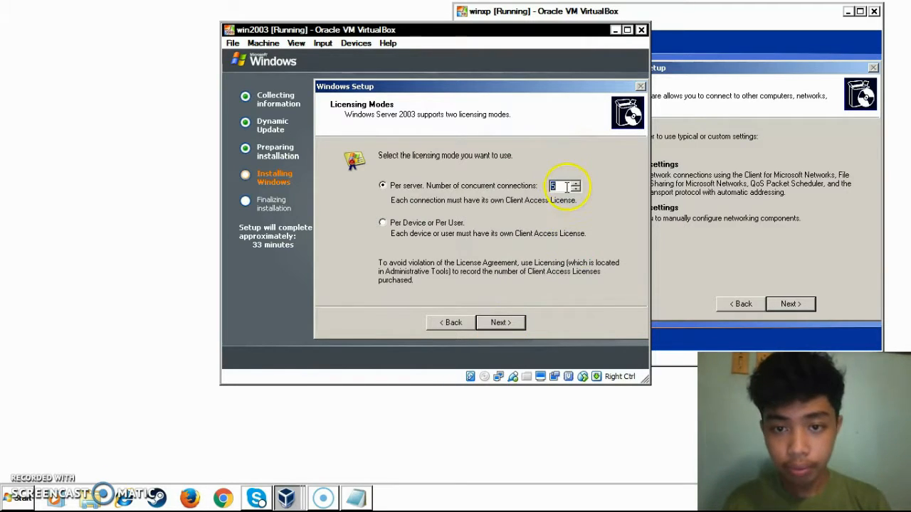
left_click(500, 324)
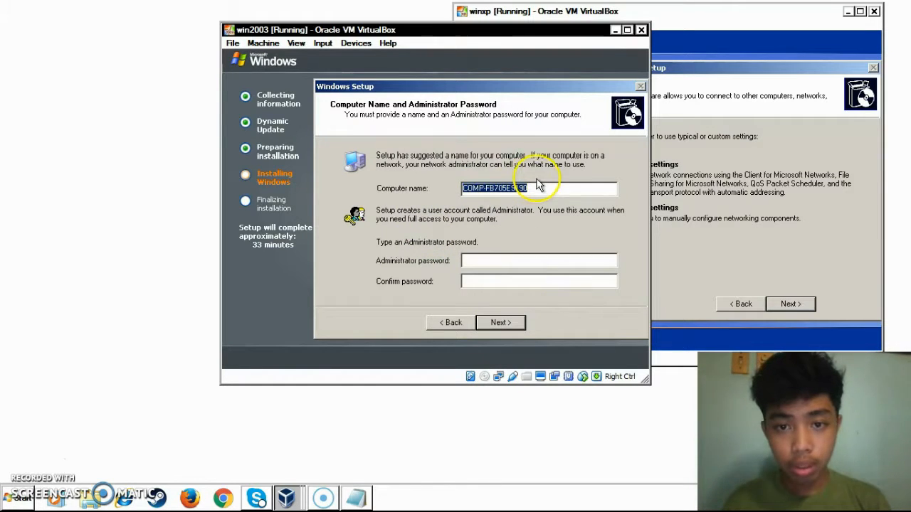
Change the server's computer name to COMP-SERVER.
left_click(538, 185)
key("BackSpace")
key("BackSpace")
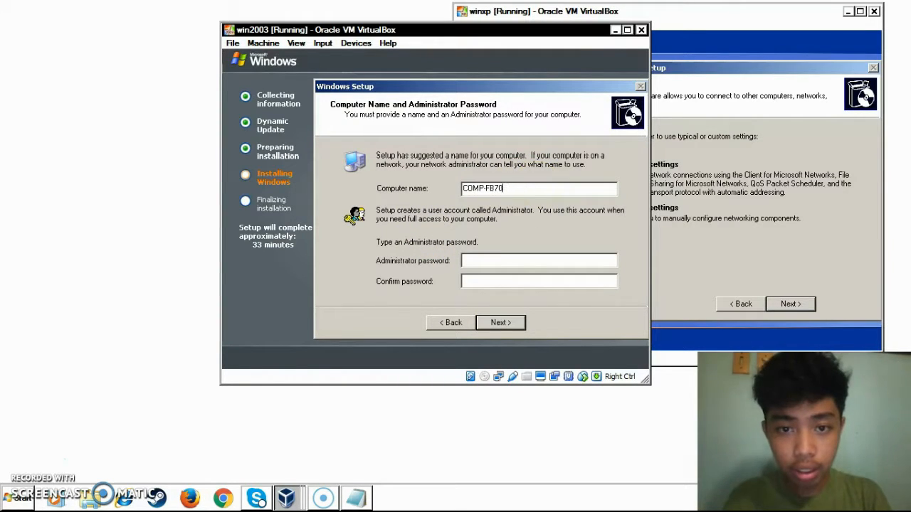
type("ser")
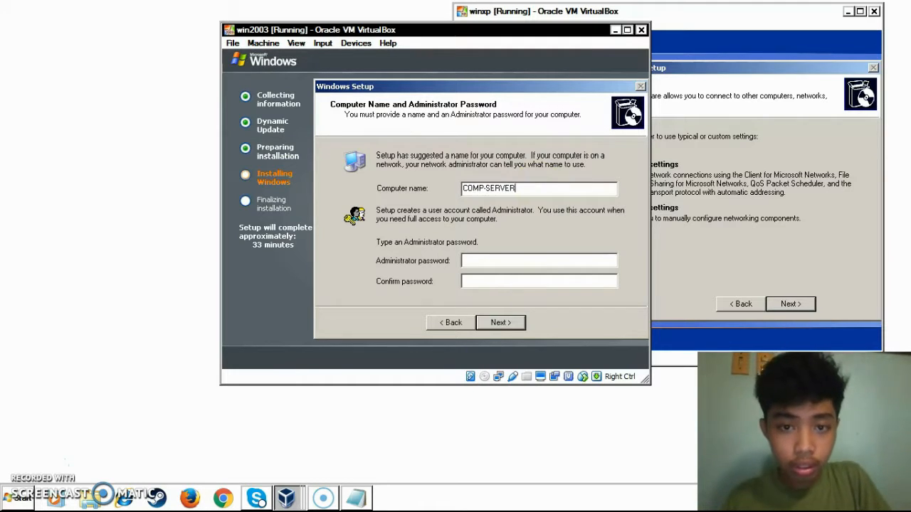
Enter and confirm the Administrator password with Caps Lock off, accepting the weak-password warning.
left_click(582, 261)
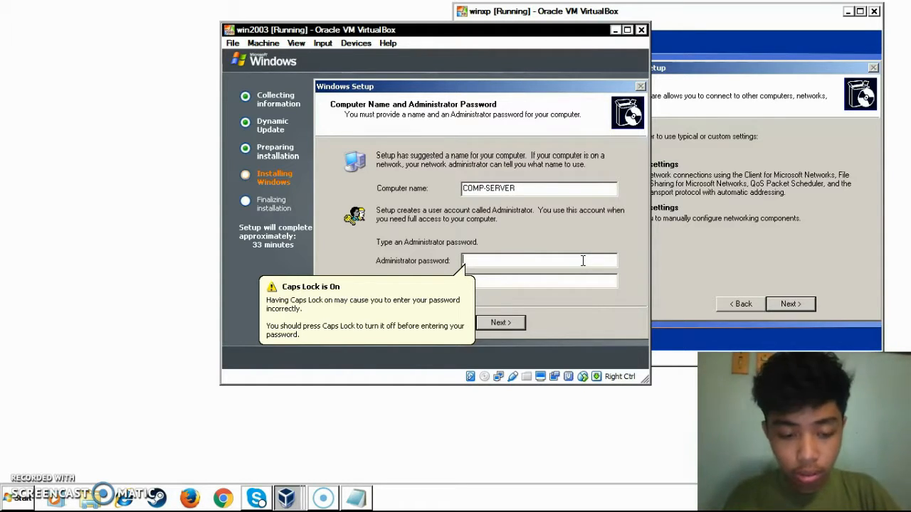
key("Caps_Lock")
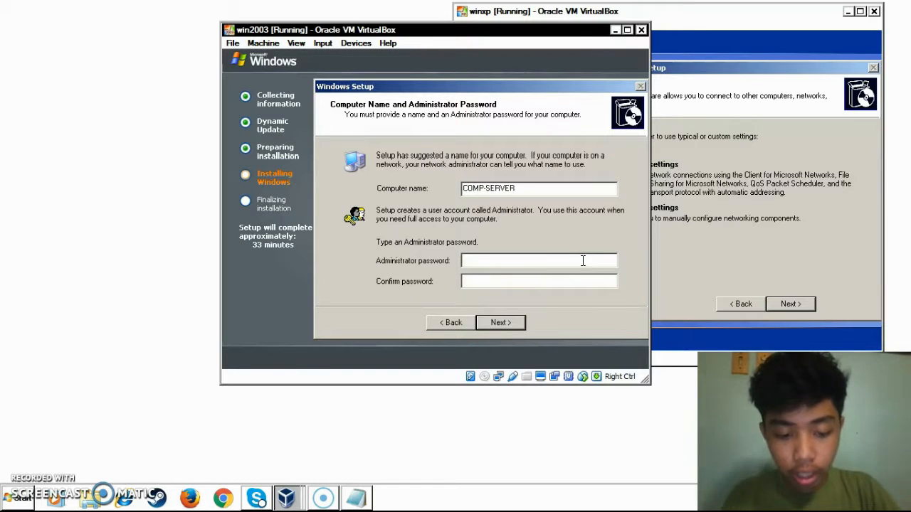
type("•••")
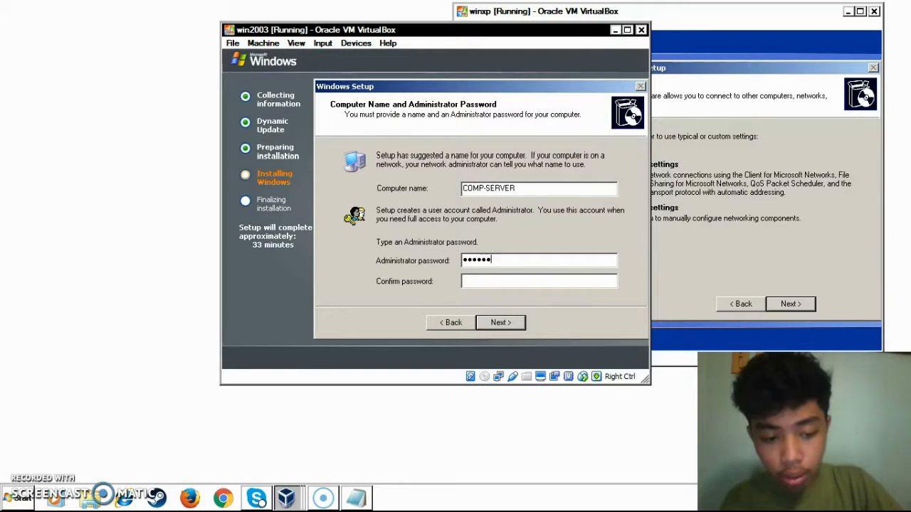
key("Tab")
type("•")
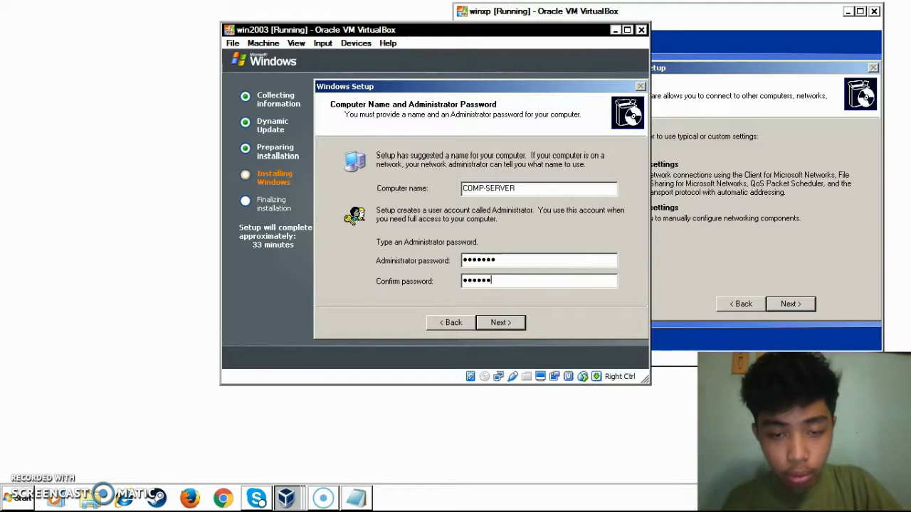
type("•")
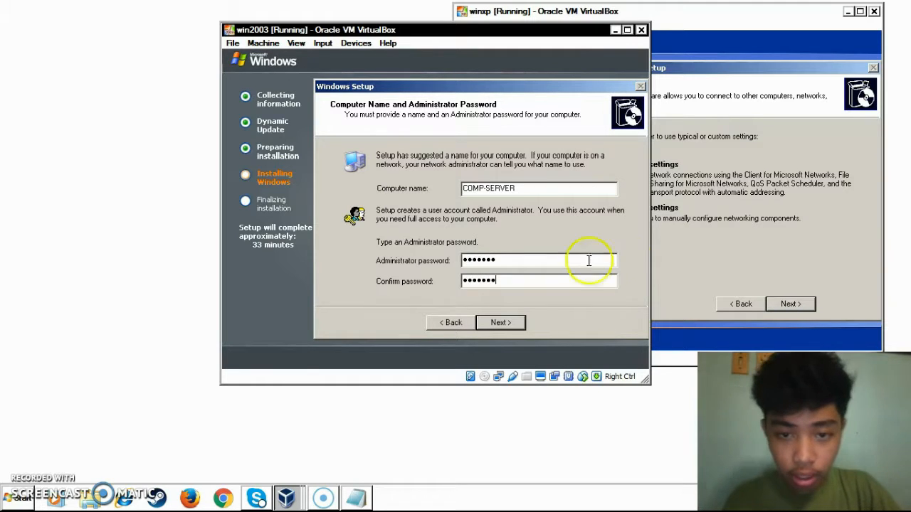
left_click(500, 323)
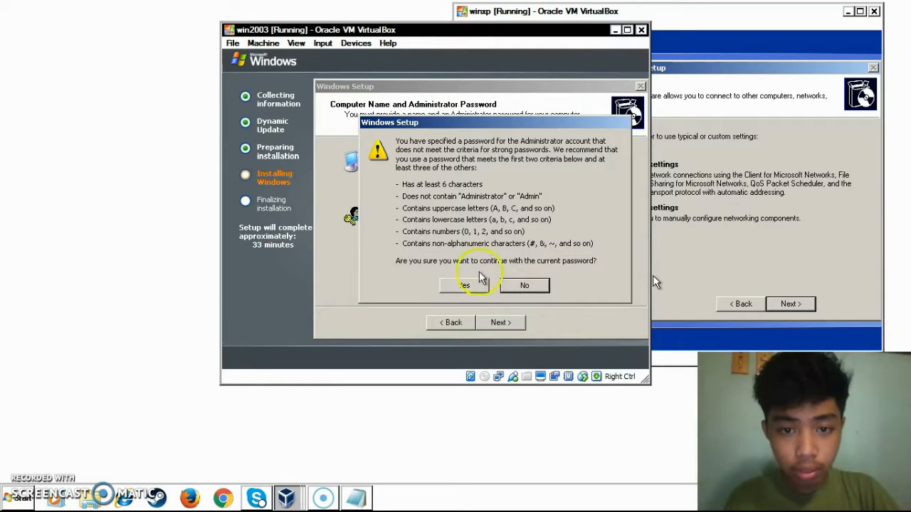
left_click(463, 286)
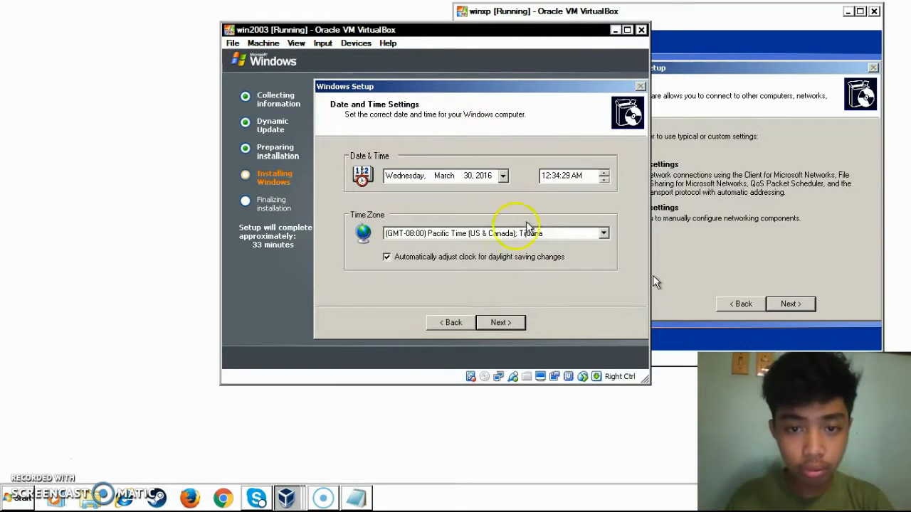
Set the server's time zone to (GMT+08:00) Kuala Lumpur, Singapore and continue.
left_click(541, 233)
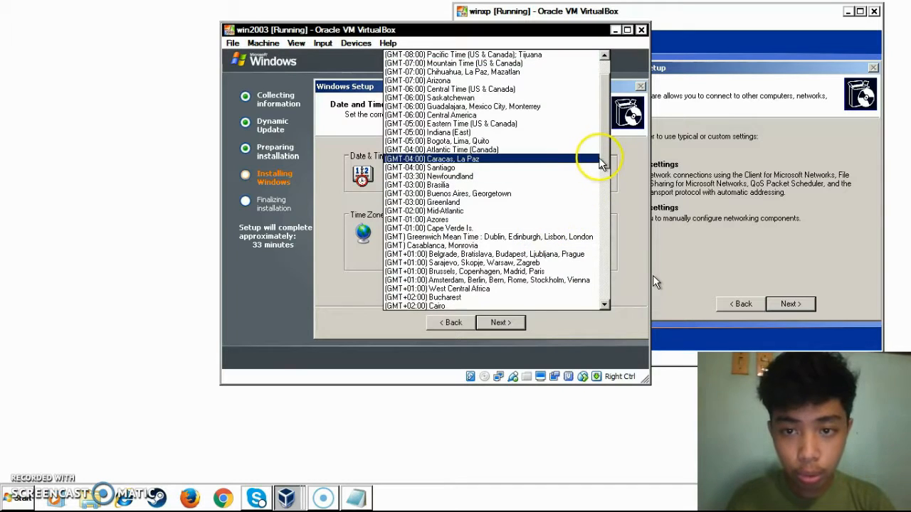
left_click_drag(604, 157, 608, 258)
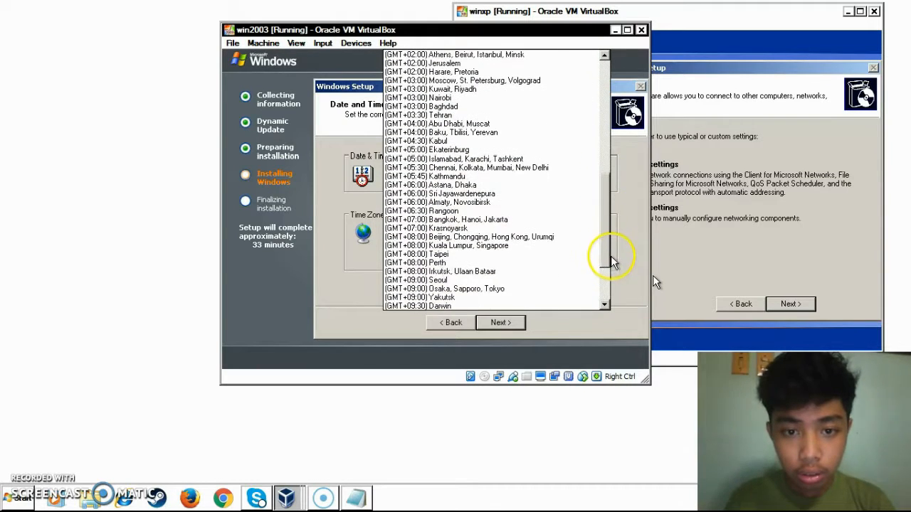
left_click(545, 246)
left_click(503, 322)
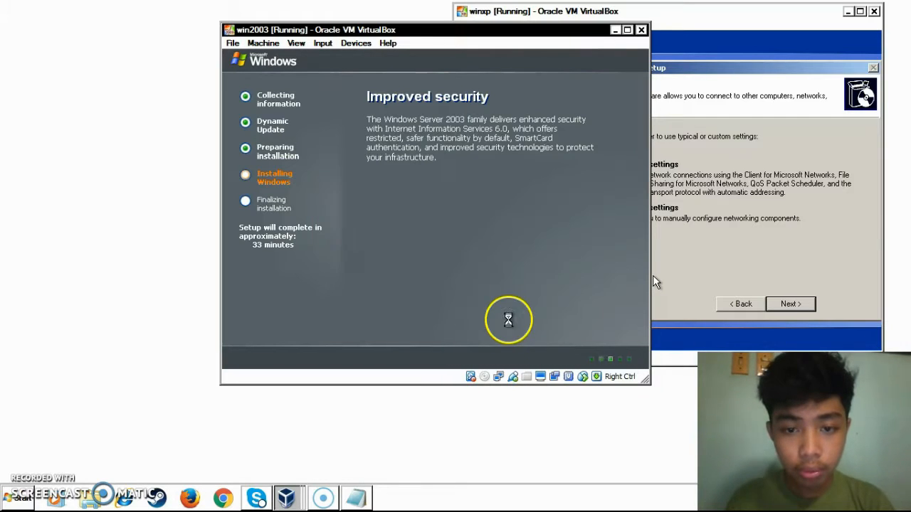
left_click(498, 172)
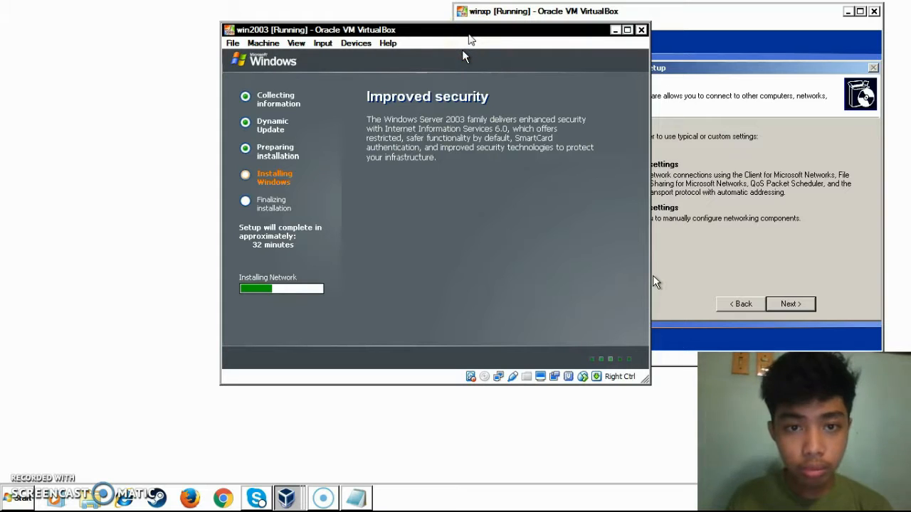
Move the server VM window aside and bring the XP VM window to the front.
left_click_drag(468, 36, 260, 32)
left_click(491, 14)
left_click_drag(491, 14, 318, 30)
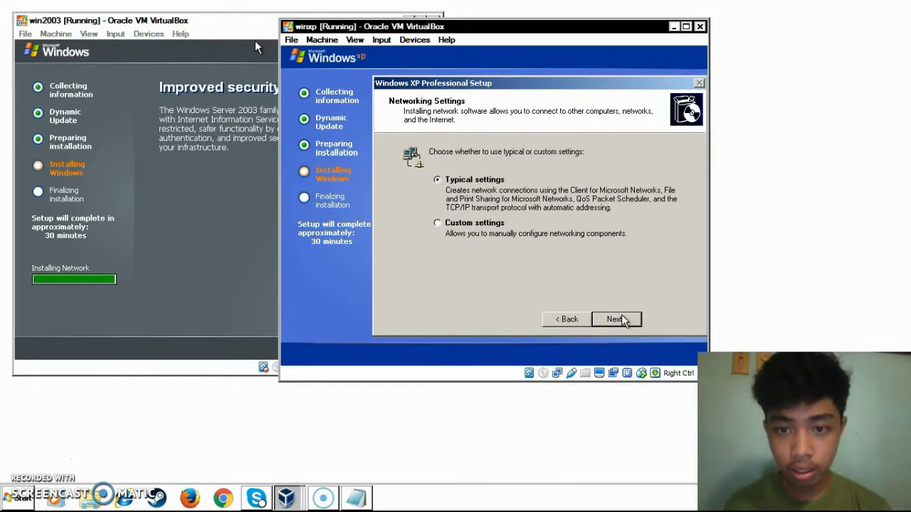
Accept typical networking and workgroup settings in the XP setup.
left_click(622, 321)
left_click(616, 320)
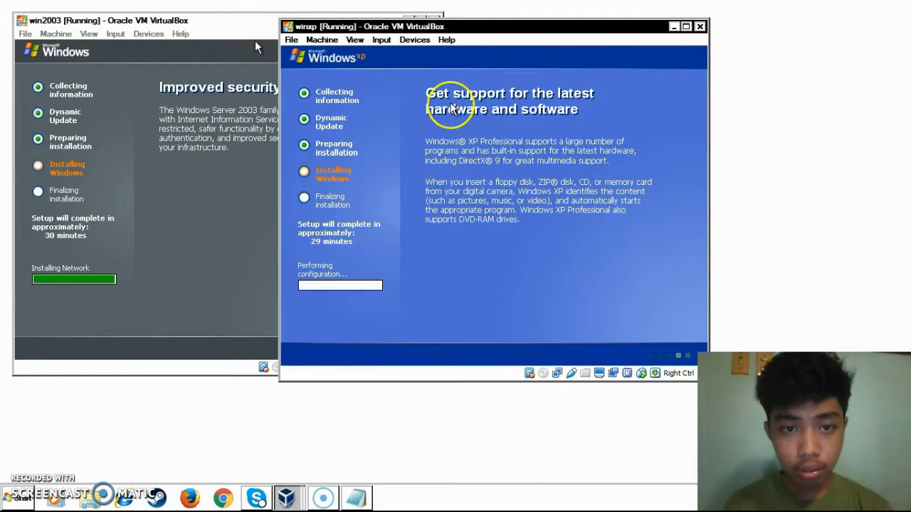
left_click_drag(428, 27, 604, 12)
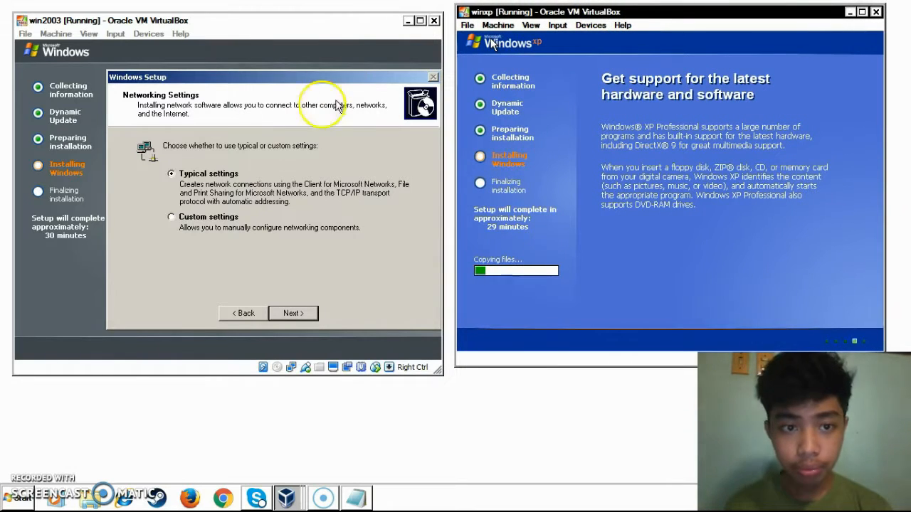
Accept typical networking and keep WORKGROUP in the server setup.
mouse_move(316, 26)
left_mouse_down()
mouse_move(325, 10)
mouse_move(320, 25)
left_mouse_up()
left_click(296, 308)
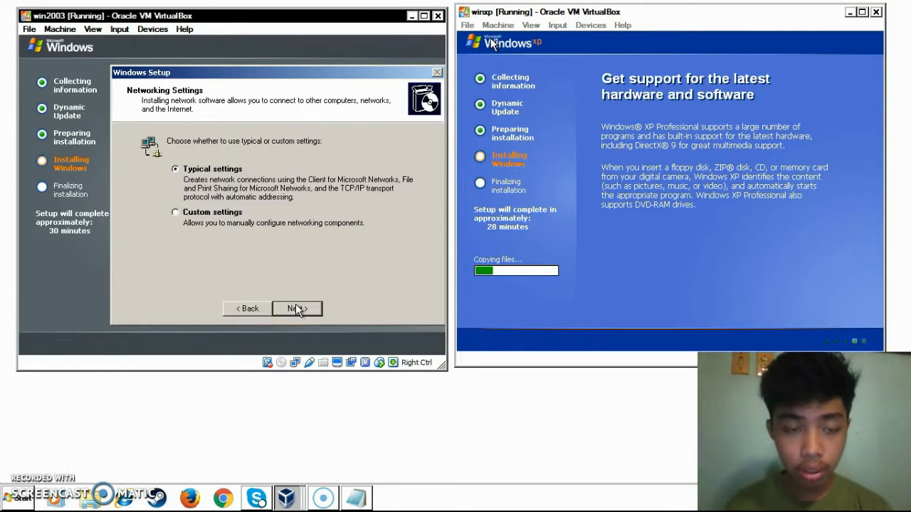
left_click(297, 308)
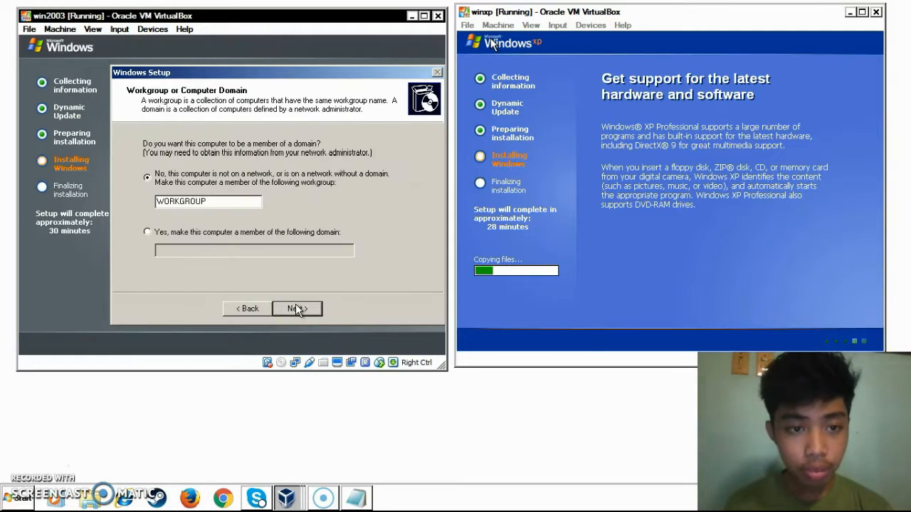
left_click(296, 308)
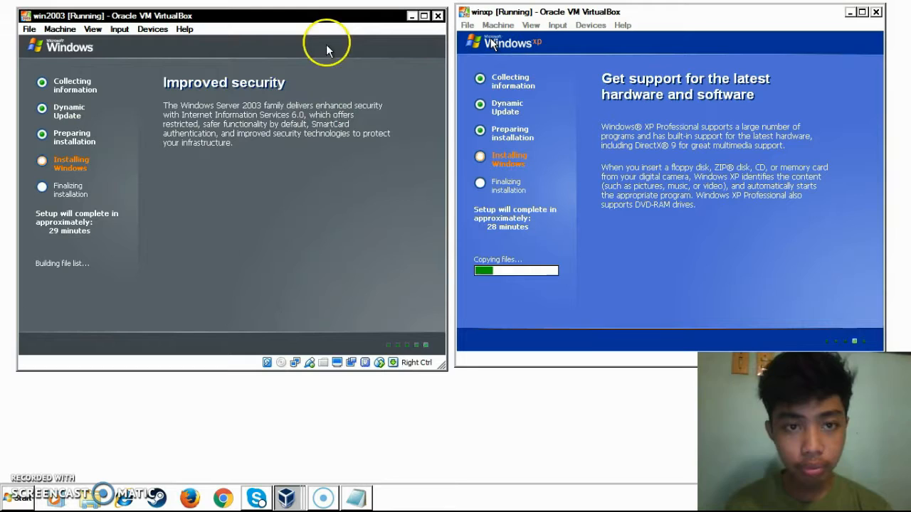
mouse_move(325, 11)
left_mouse_down()
mouse_move(312, 17)
mouse_move(320, 14)
left_mouse_up()
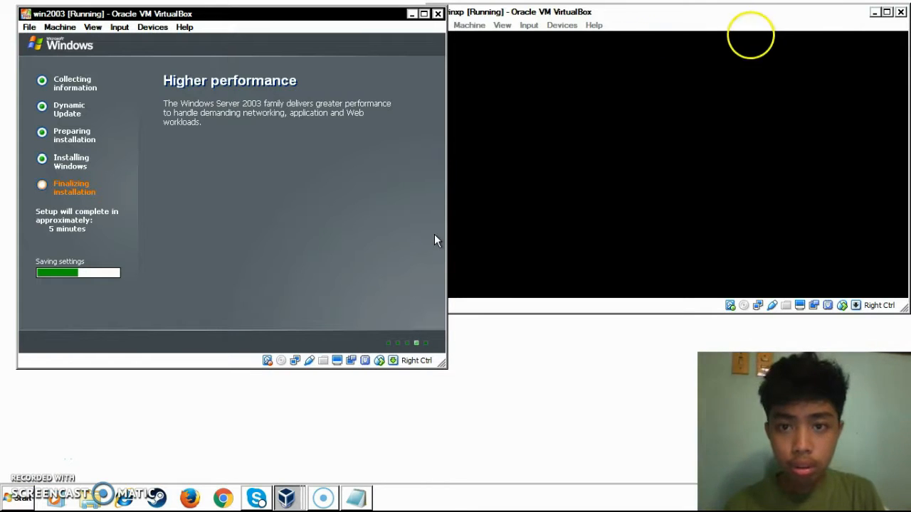
Centre, enlarge and maximise the XP VM window while the guest boots.
left_click_drag(732, 17, 589, 60)
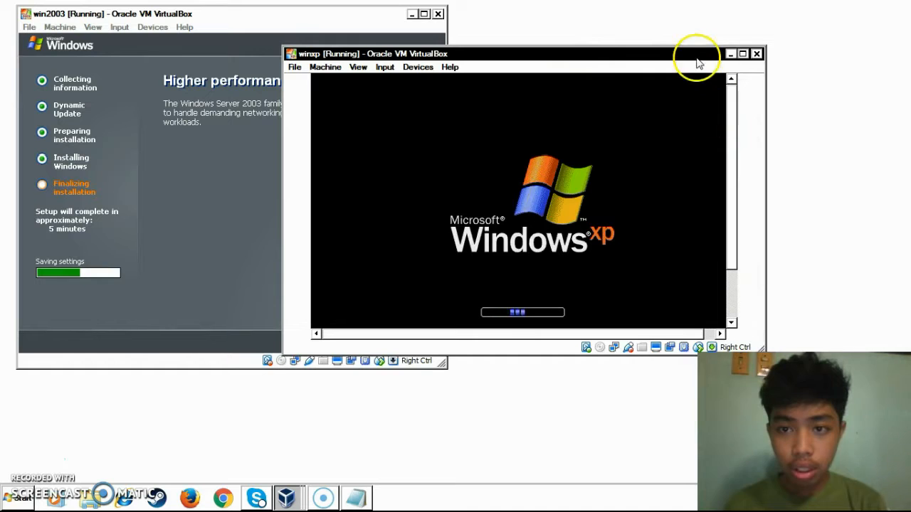
left_click_drag(668, 56, 636, 29)
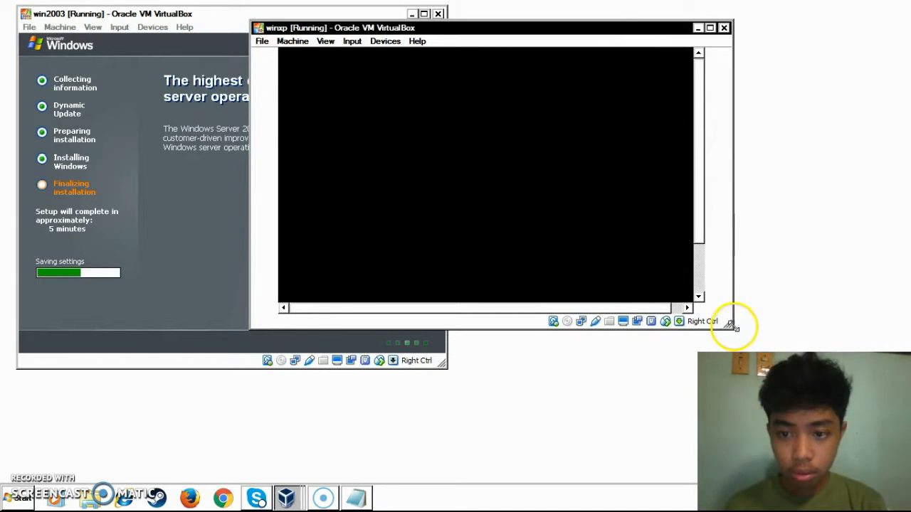
left_click_drag(729, 324, 747, 339)
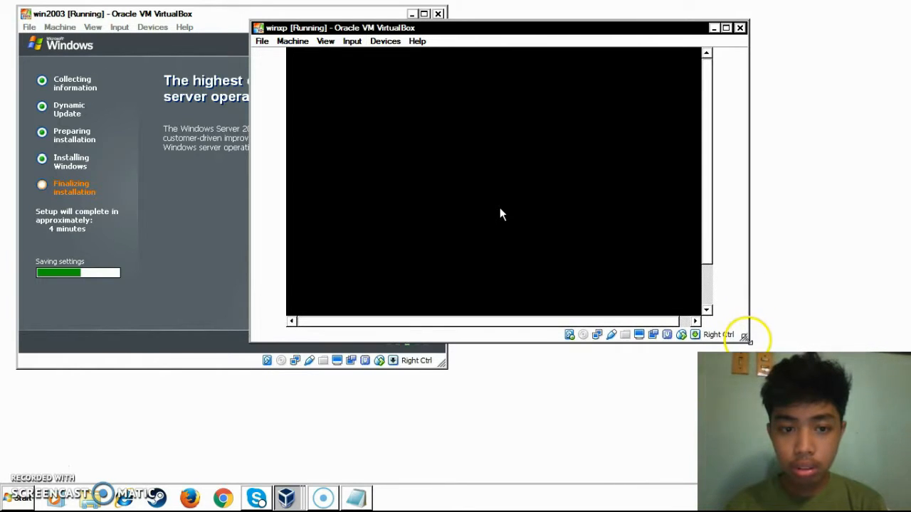
left_click(726, 29)
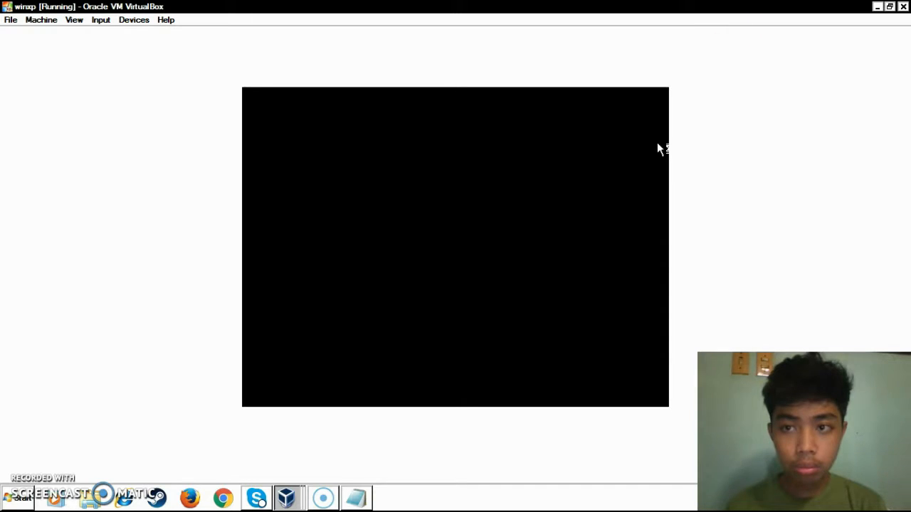
Re-maximise the XP VM window and keep the guest's automatically adjusted screen resolution.
left_click(890, 7)
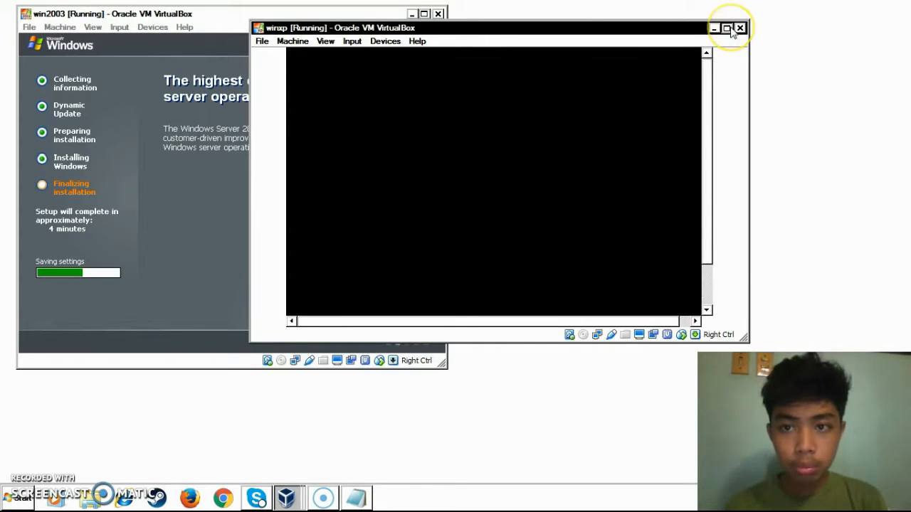
left_click(726, 28)
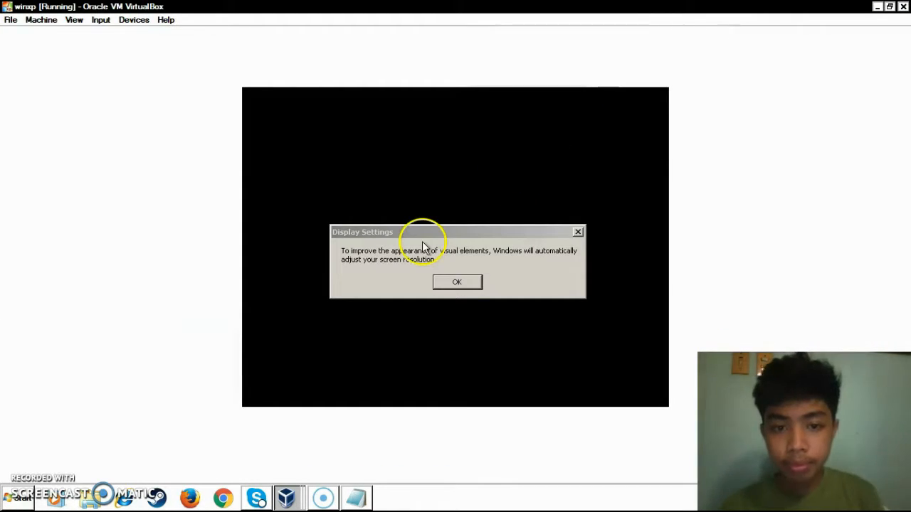
left_click(457, 283)
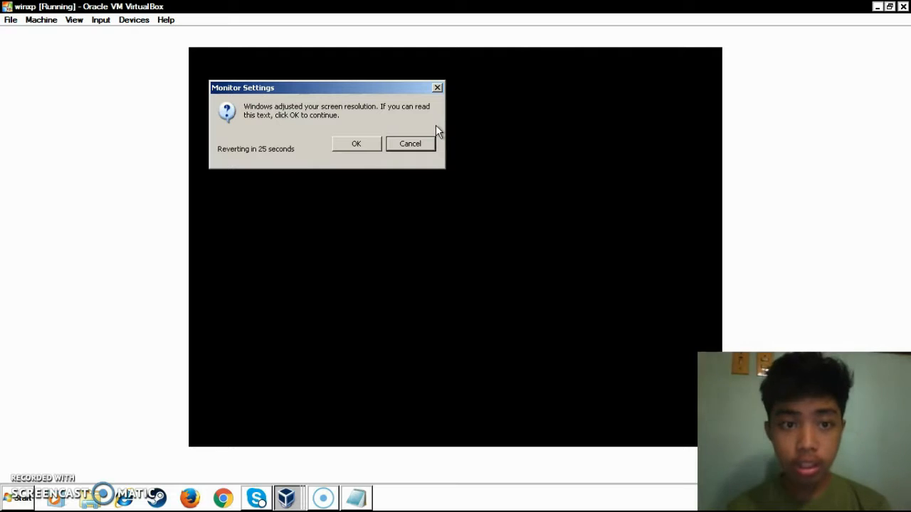
left_click(374, 131)
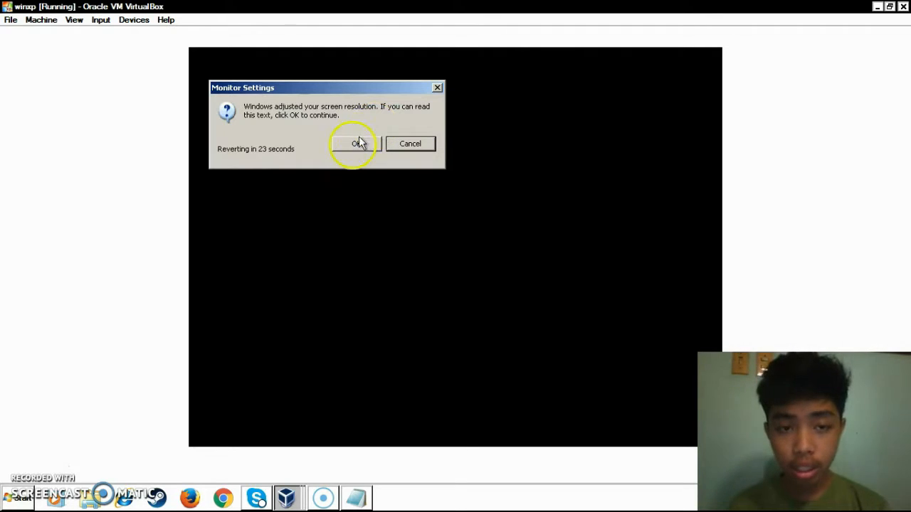
left_click(364, 145)
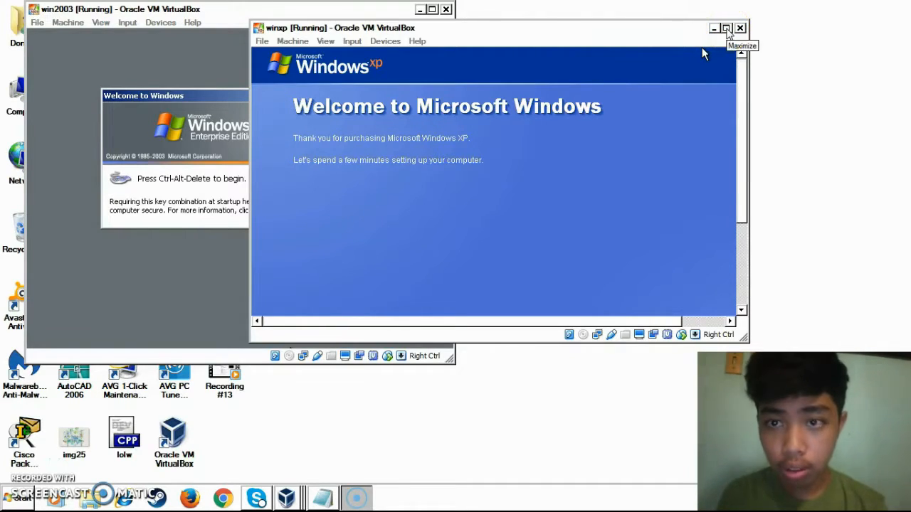
Restore, reposition and enlarge the XP VM window, then move past the welcome page.
left_click(726, 28)
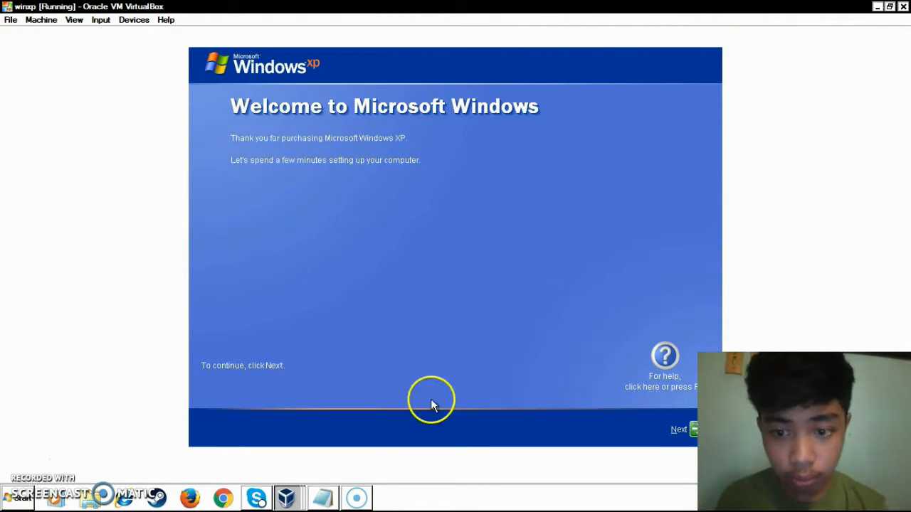
left_click(889, 7)
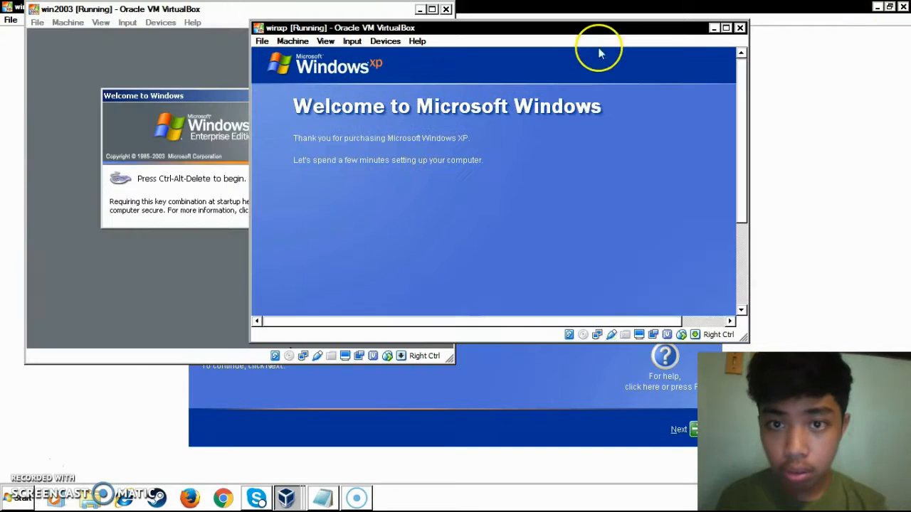
left_click_drag(585, 28, 376, 15)
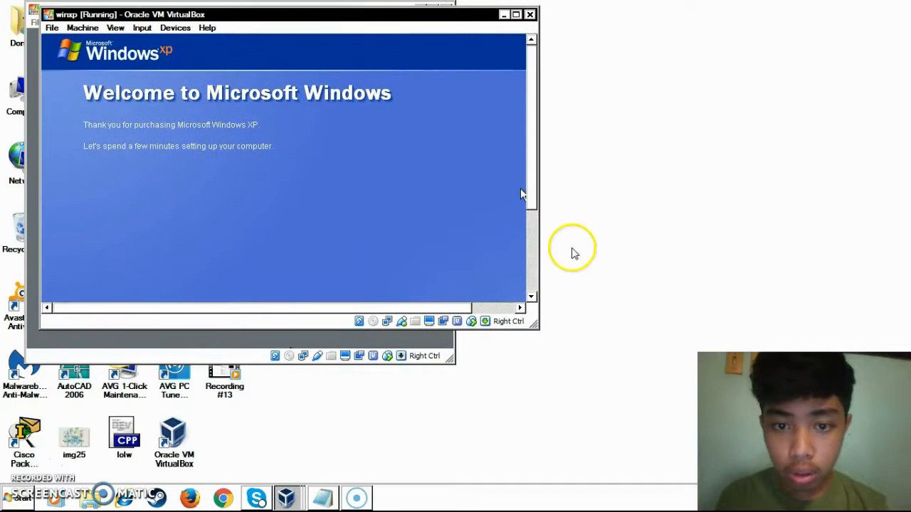
left_click_drag(535, 324, 664, 453)
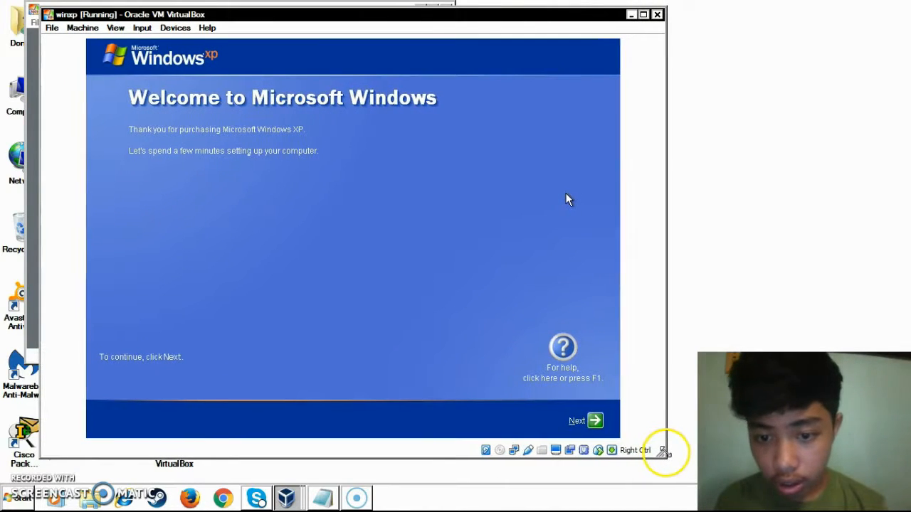
left_click(599, 422)
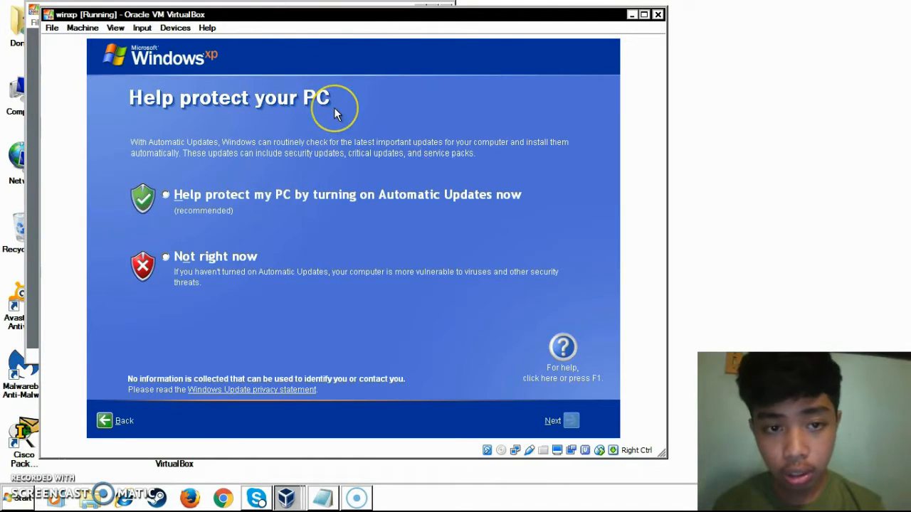
Finish XP setup with Automatic Updates off, no connectivity check, no registration, and one user account.
left_click(165, 258)
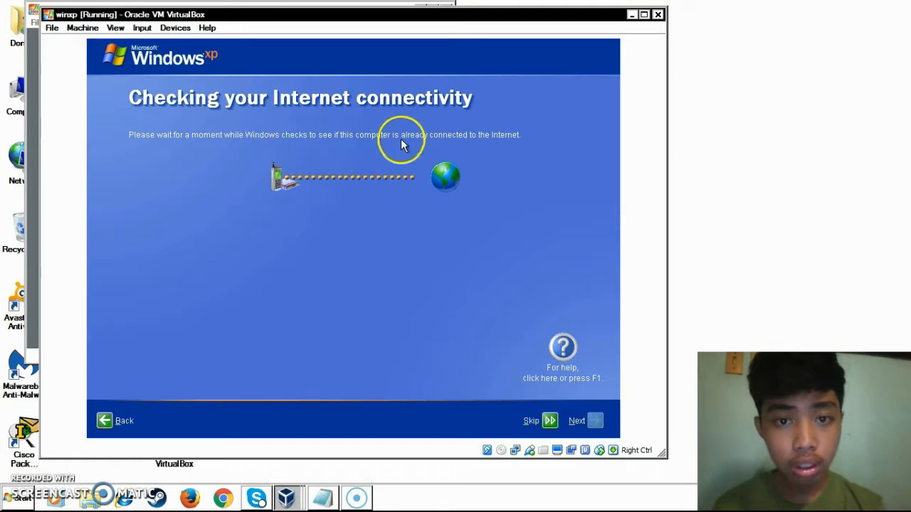
left_click(553, 422)
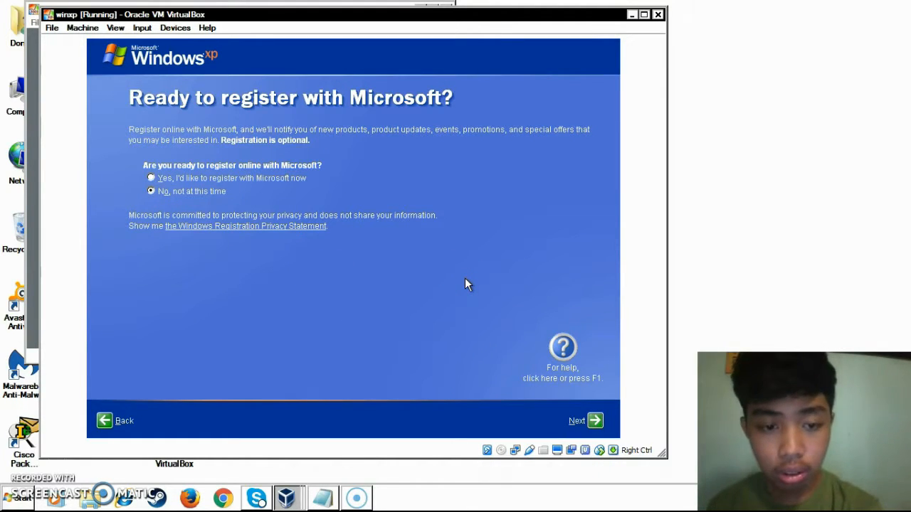
left_click(596, 421)
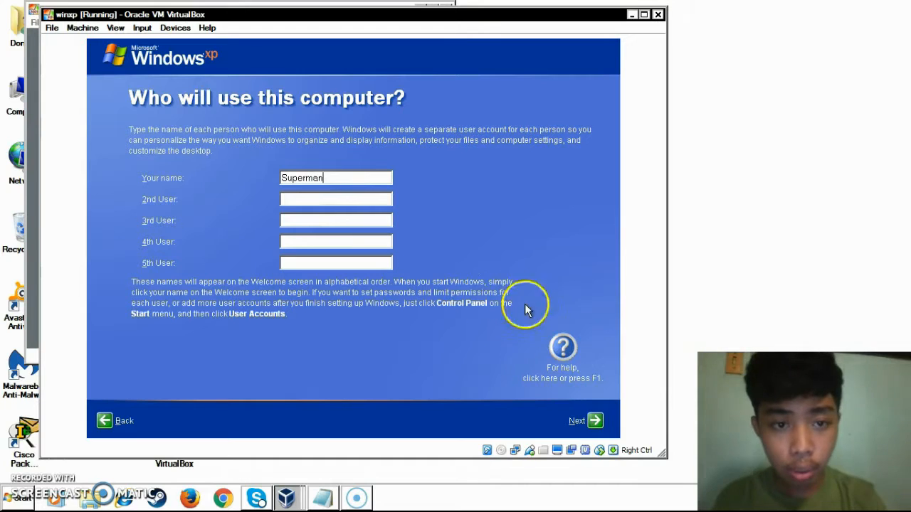
left_click(596, 423)
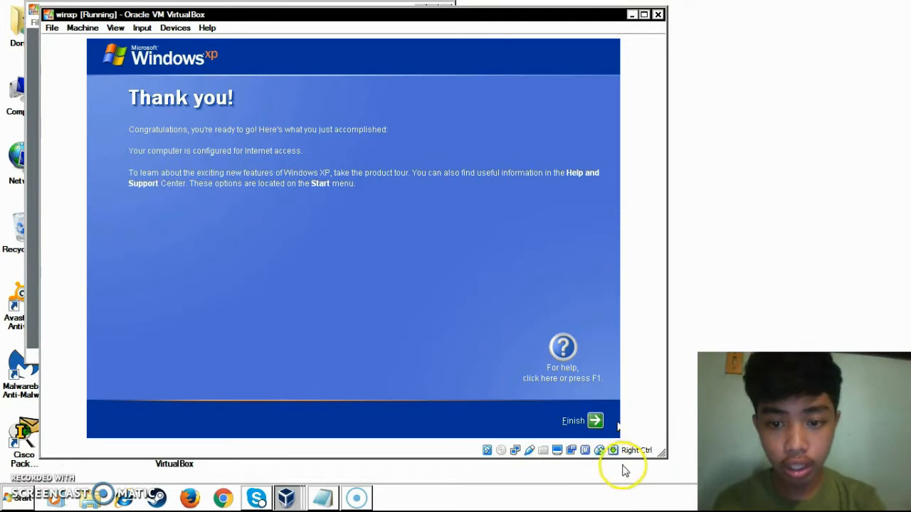
left_click(595, 421)
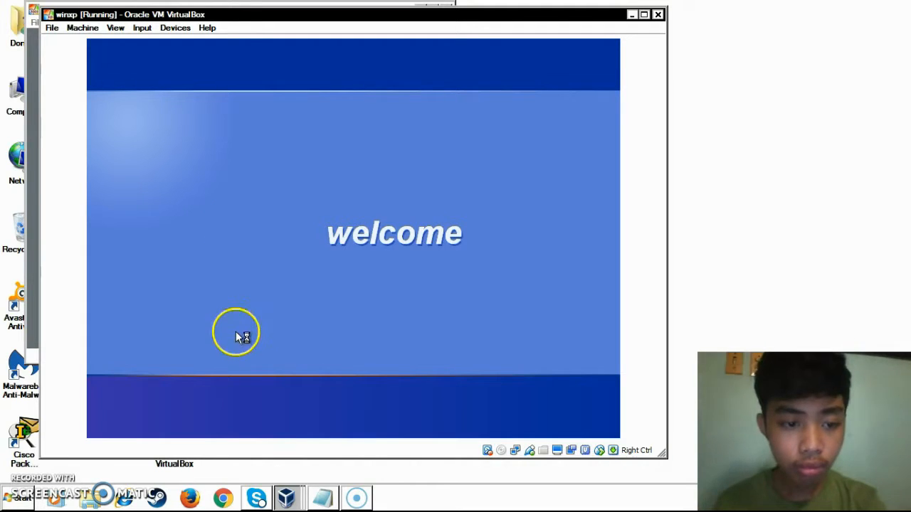
Hide the host desktop icons via the desktop's View menu.
left_click(330, 474)
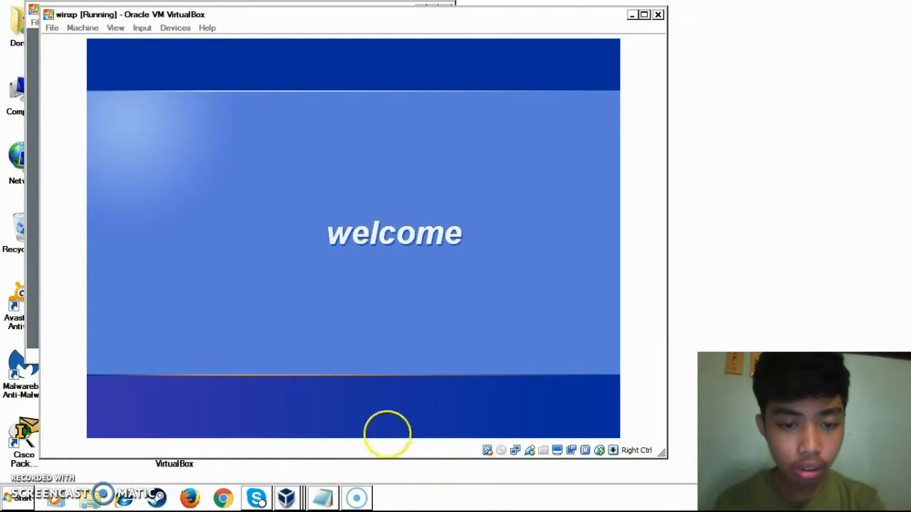
right_click(330, 469)
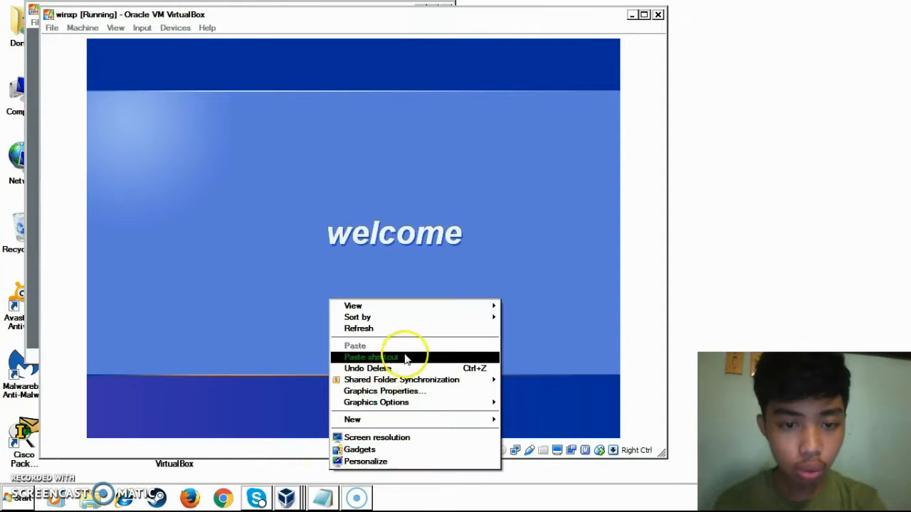
mouse_move(458, 313)
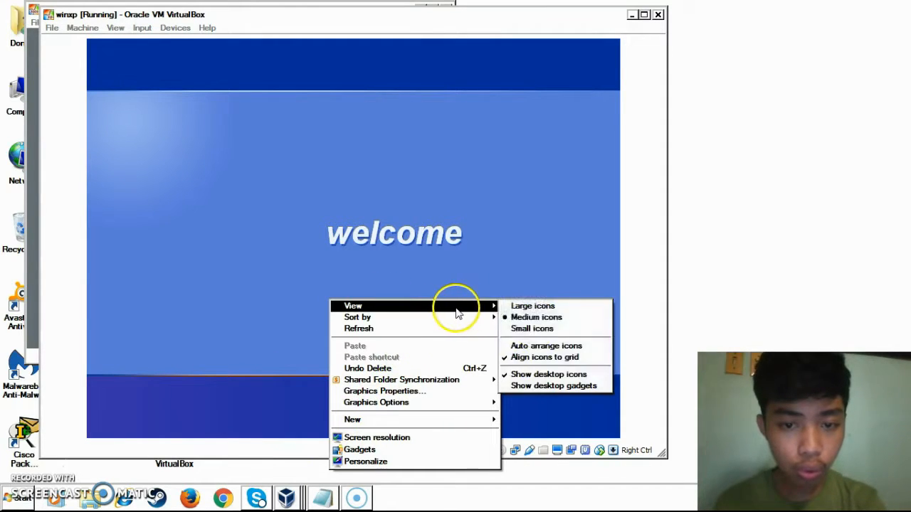
left_click(559, 375)
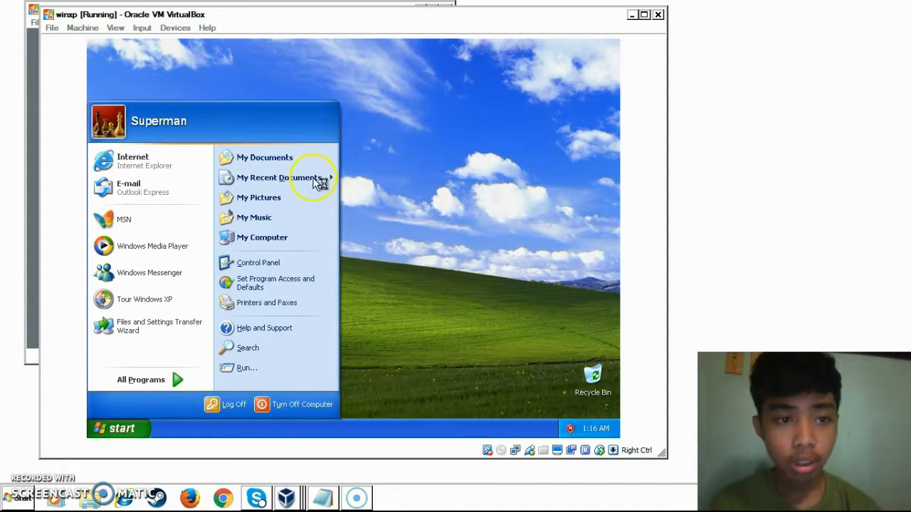
Close the XP Start menu and dismiss the antivirus and XP tour balloons.
left_click(408, 283)
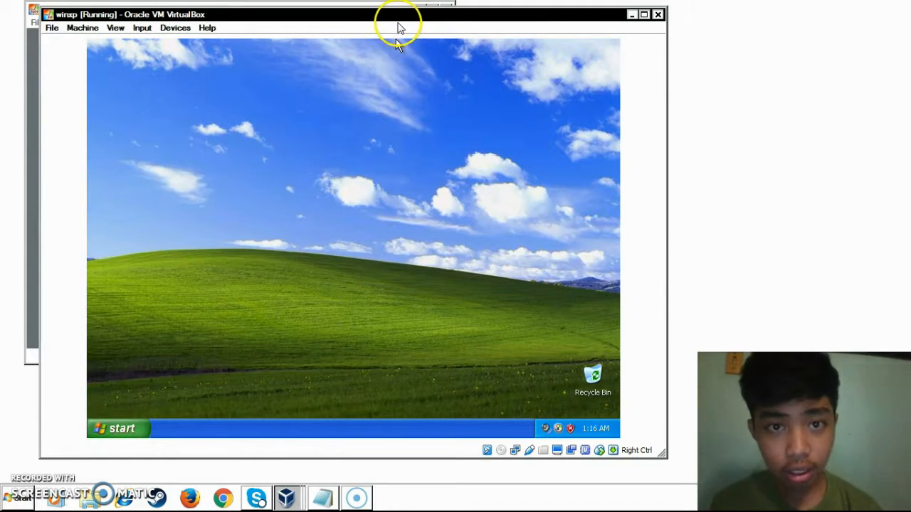
mouse_move(408, 26)
left_mouse_down()
mouse_move(524, 8)
mouse_move(403, 49)
mouse_move(401, 29)
left_mouse_up()
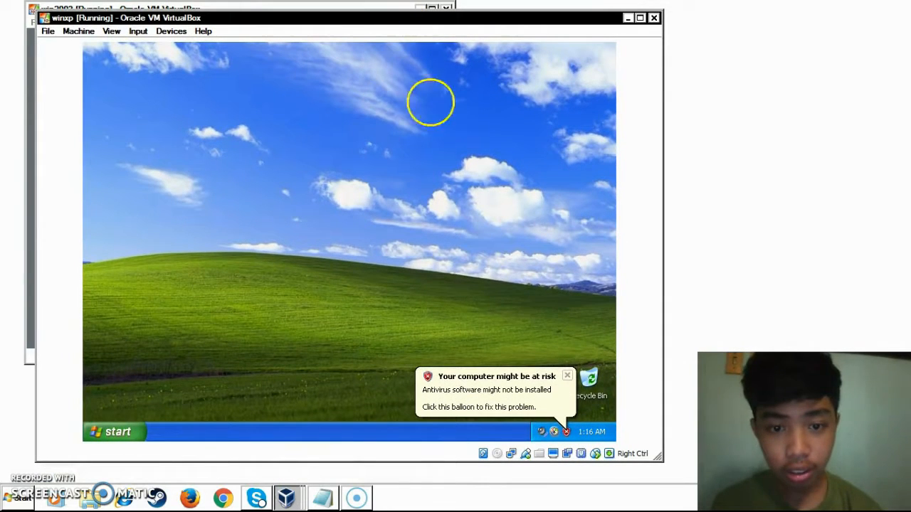
left_click(567, 377)
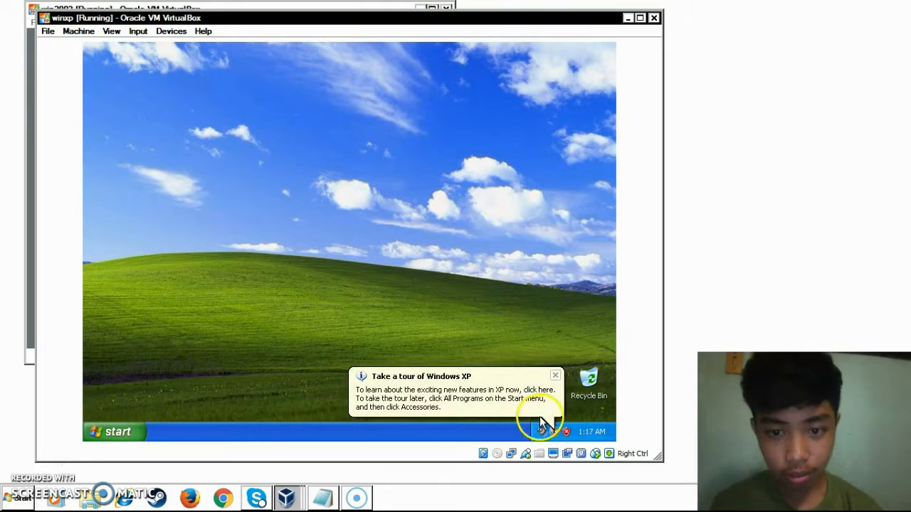
left_click(555, 375)
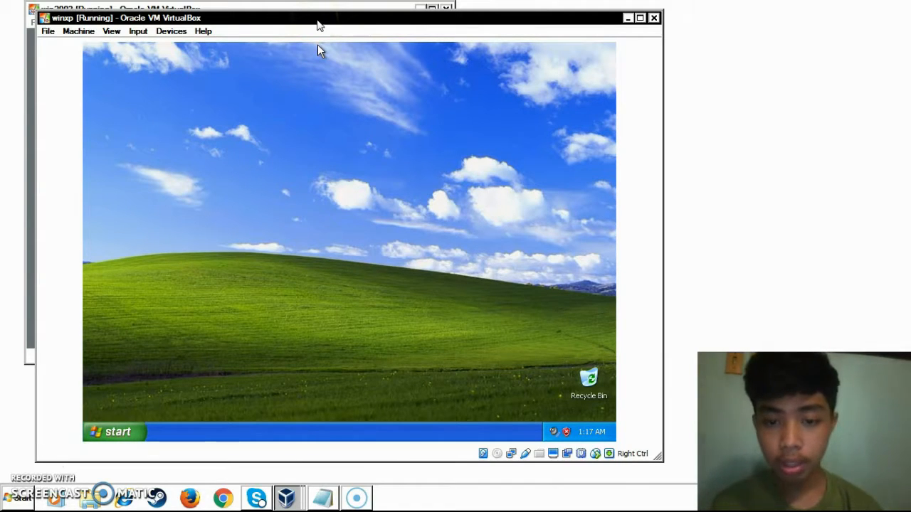
Open and close My Computer and the Start menu in the XP guest.
left_click(113, 423)
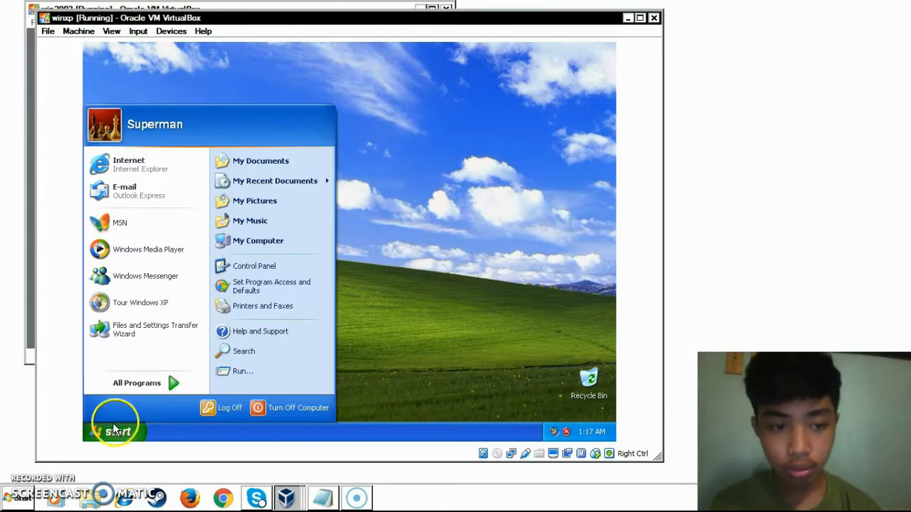
left_click(292, 245)
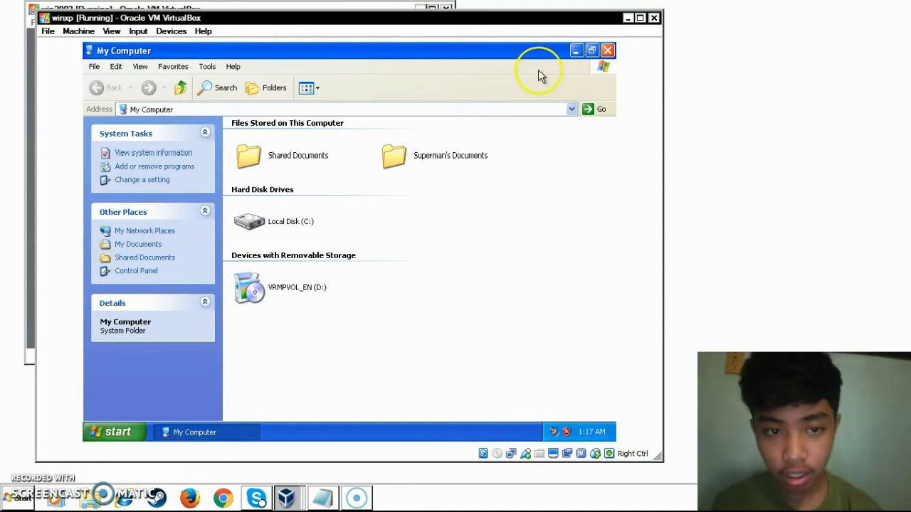
left_click(609, 52)
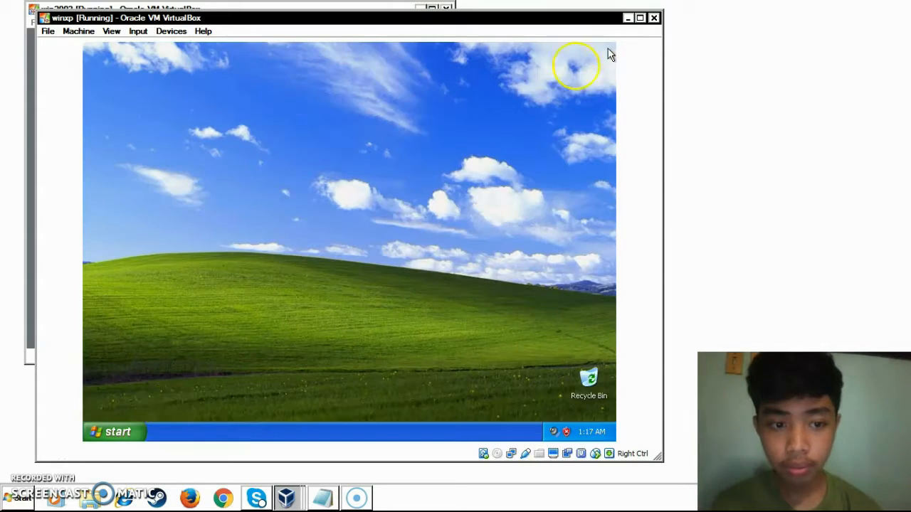
left_click(116, 430)
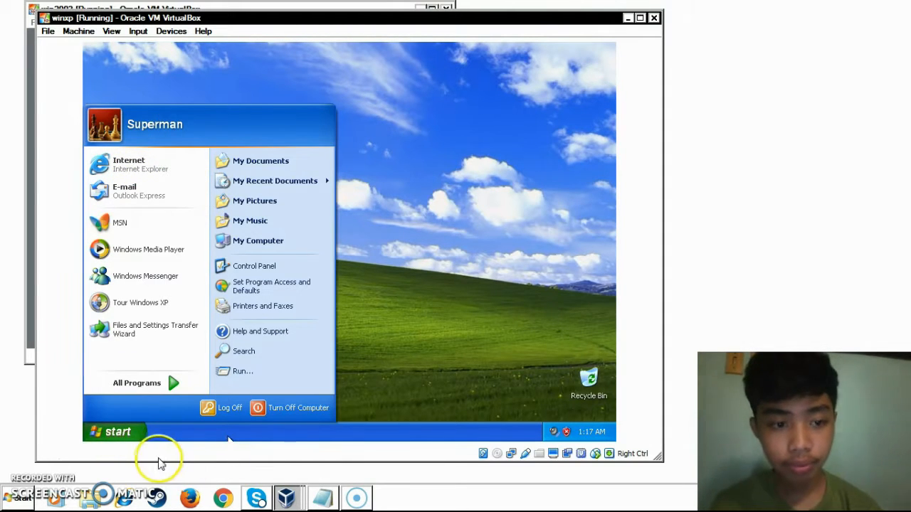
left_click(135, 437)
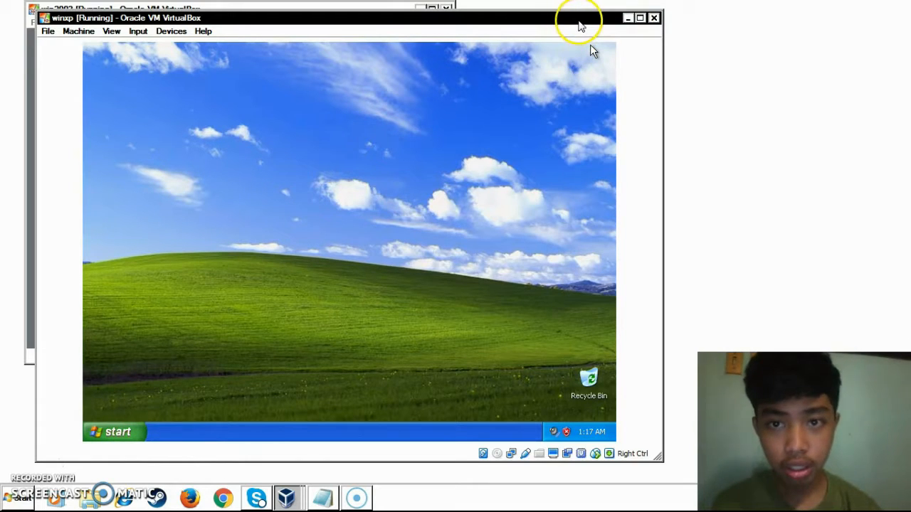
left_click_drag(580, 21, 635, 12)
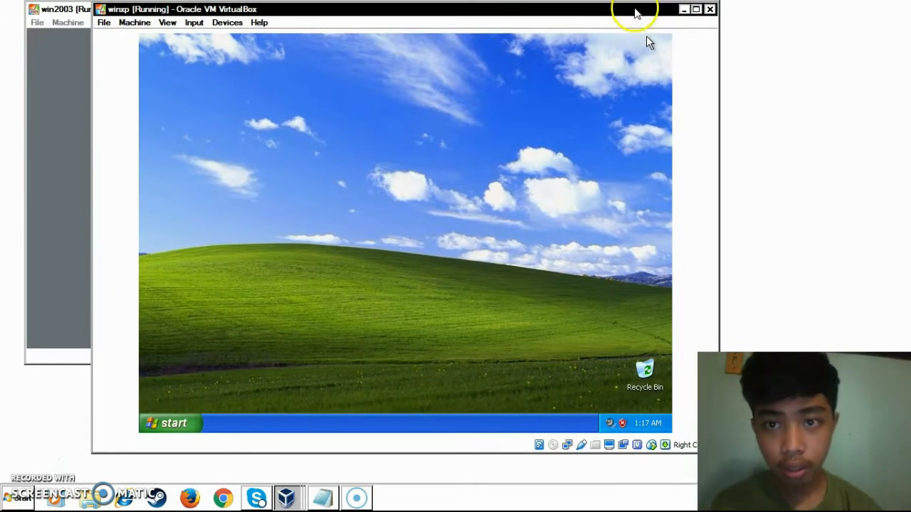
Bring the win2003 VM forward and send it Ctrl-Alt-Del from the Input menu.
left_click(683, 10)
left_click_drag(291, 10, 408, 44)
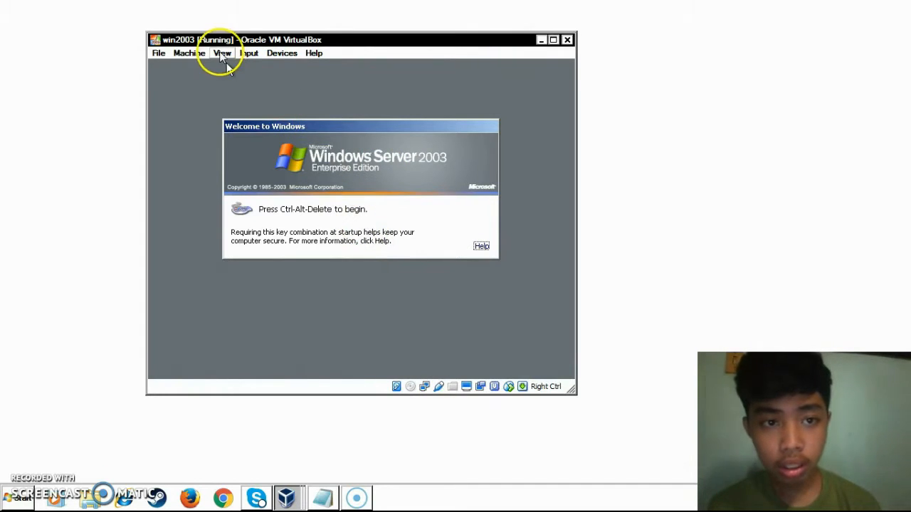
left_click(248, 54)
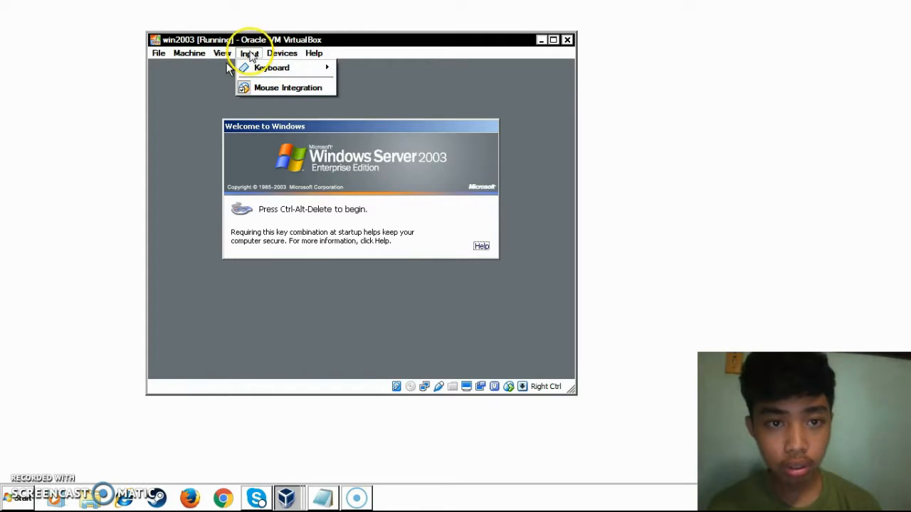
mouse_move(264, 68)
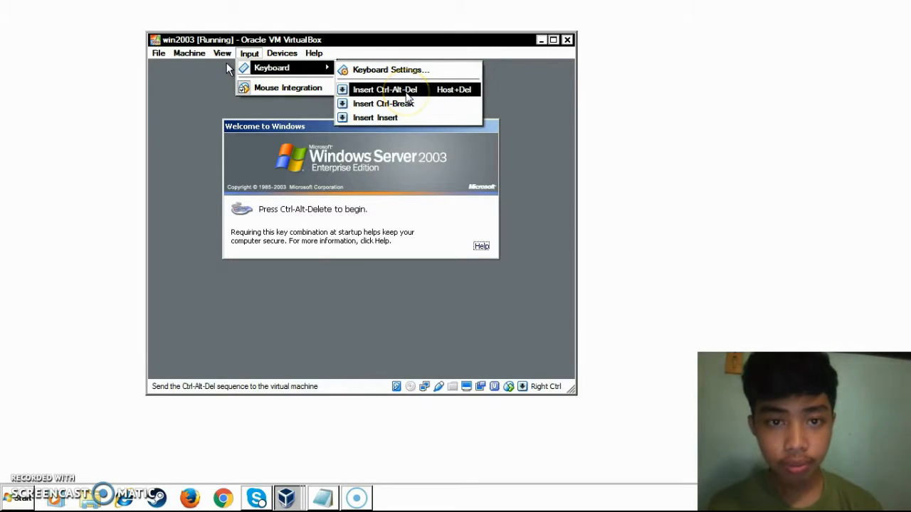
left_click(409, 98)
left_click(410, 159)
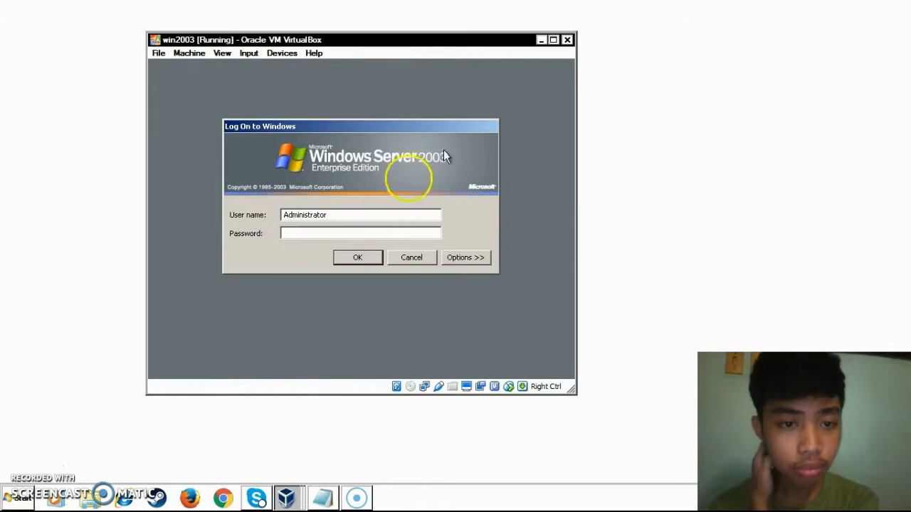
Log on with the Administrator password and dismiss the low resolution notice.
left_click(352, 231)
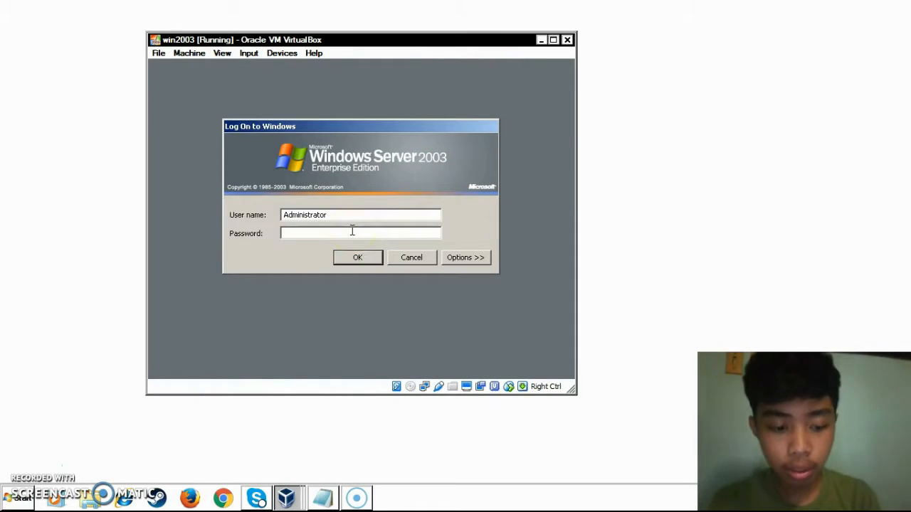
key("Caps_Lock")
type("●")
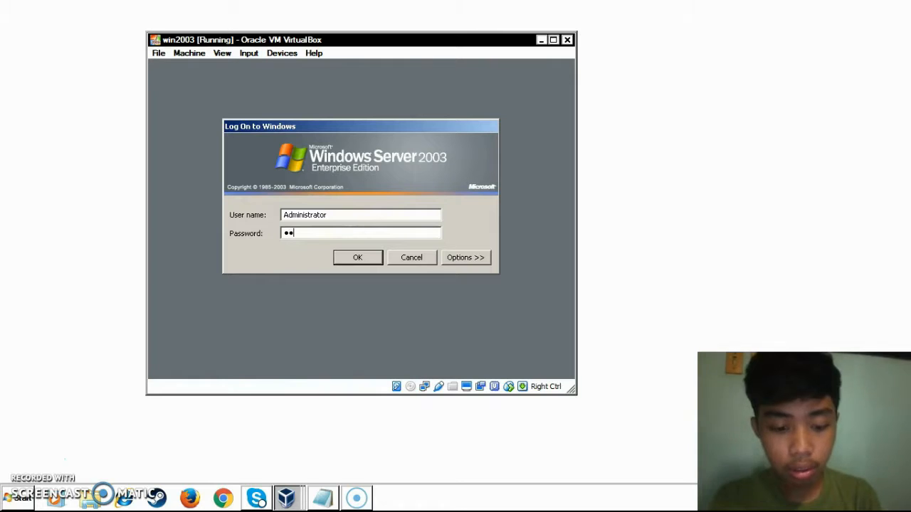
type("●●●●●")
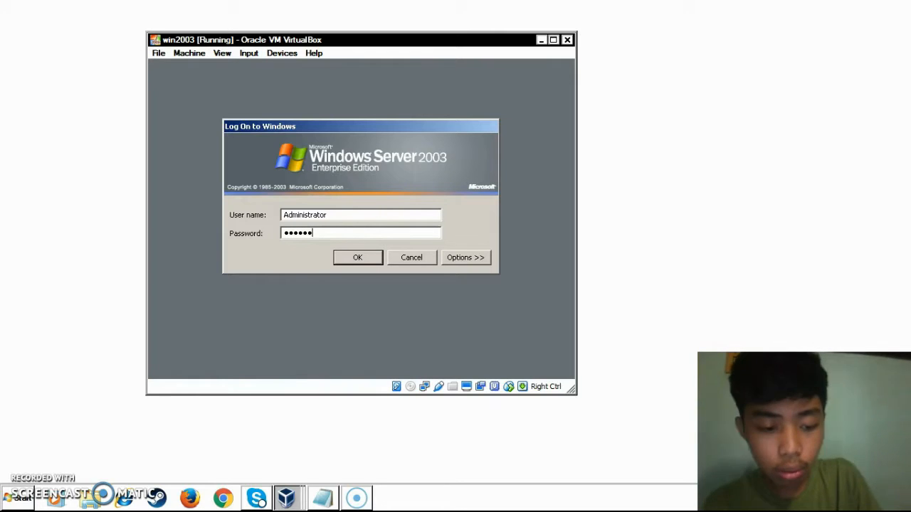
left_click(350, 258)
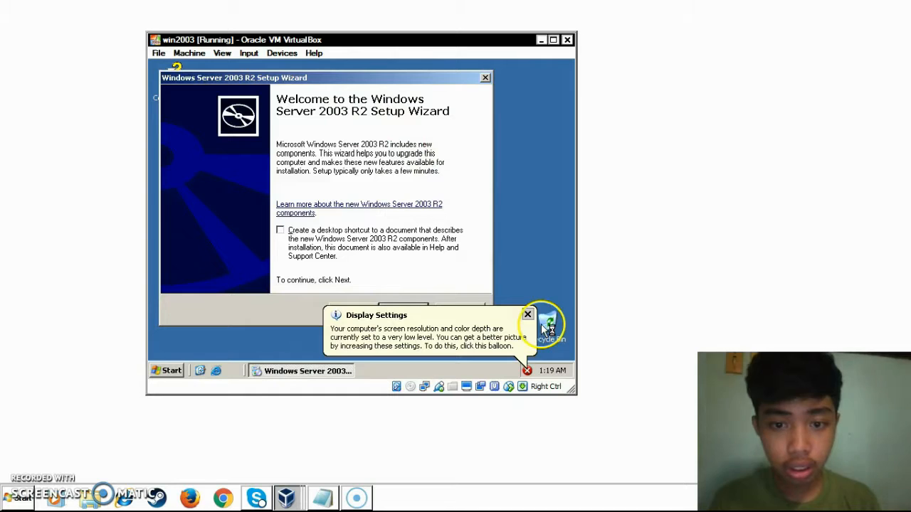
left_click(527, 315)
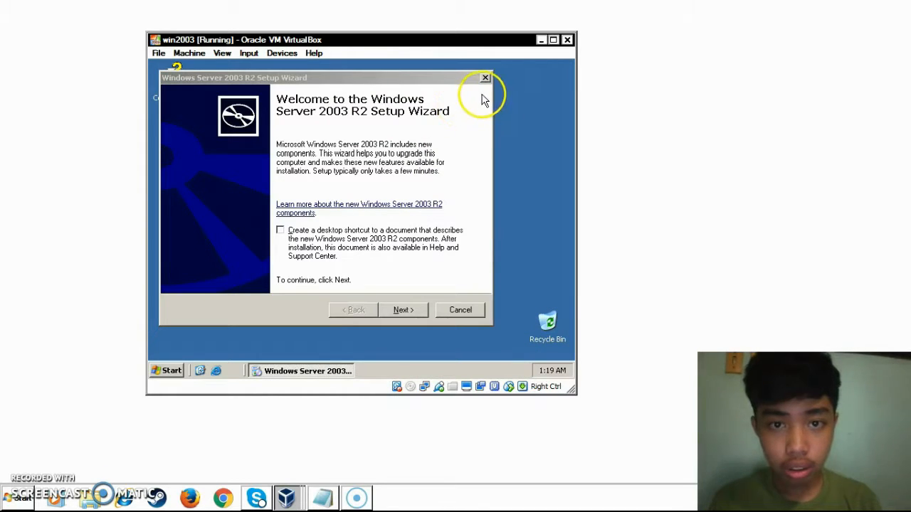
Run R2 setup with the desktop shortcut option enabled and close it once complete.
mouse_move(445, 78)
left_mouse_down()
mouse_move(504, 112)
mouse_move(456, 90)
mouse_move(474, 79)
mouse_move(461, 75)
mouse_move(456, 100)
mouse_move(457, 89)
left_mouse_up()
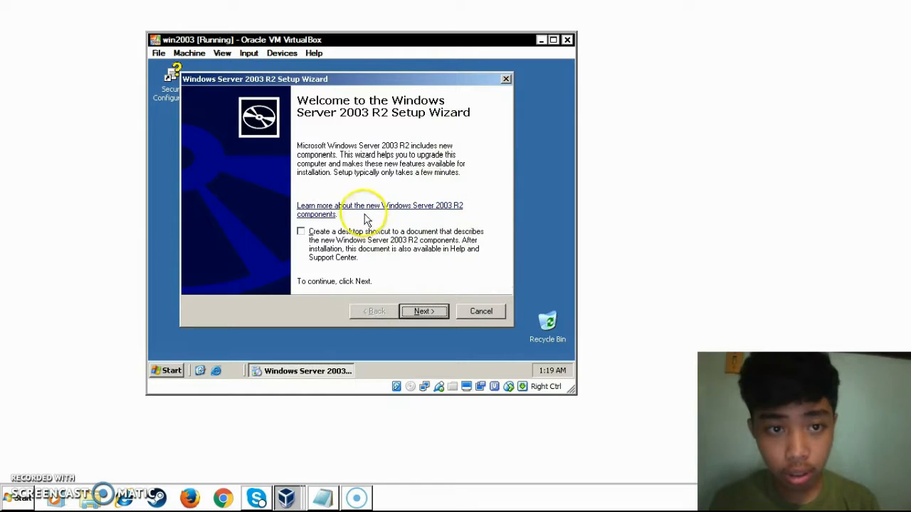
left_click(306, 233)
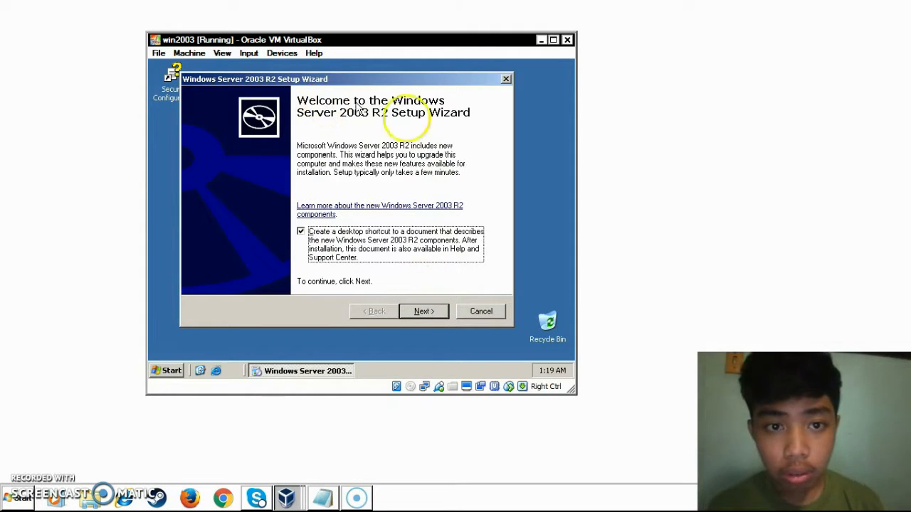
left_click(424, 312)
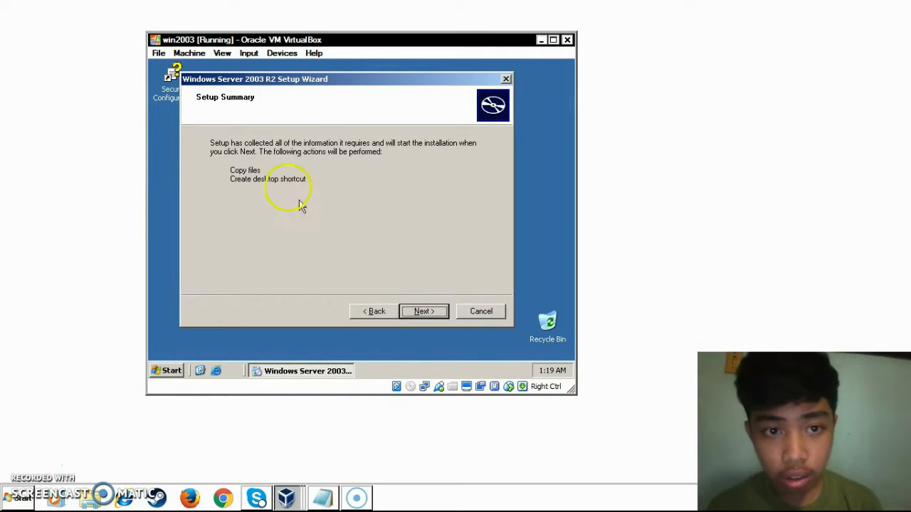
left_click(421, 313)
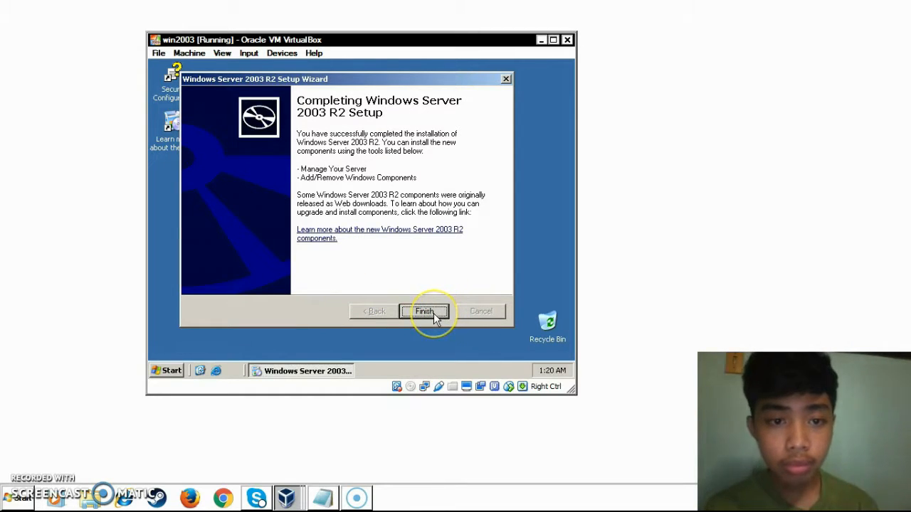
left_click(426, 311)
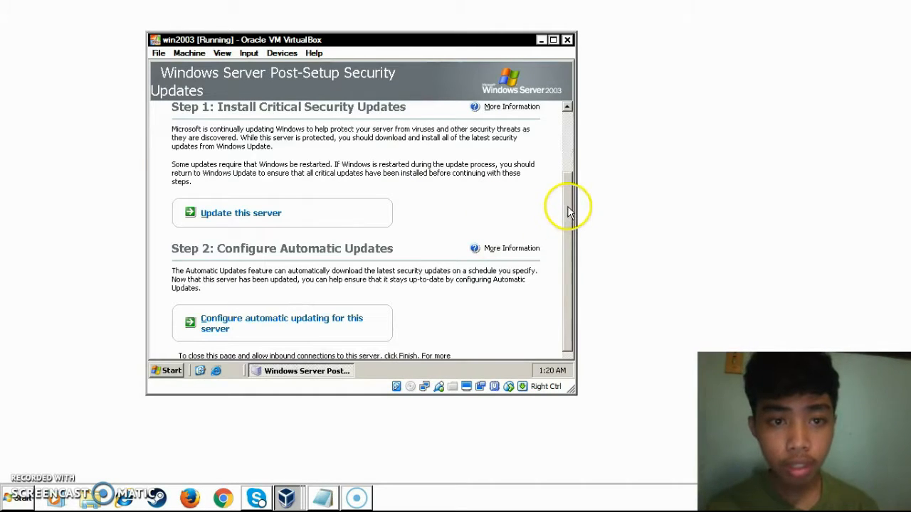
Scroll through the Post-Setup Security Updates page on the win2003 guest.
left_click_drag(567, 204, 563, 183)
left_click_drag(576, 259, 555, 226)
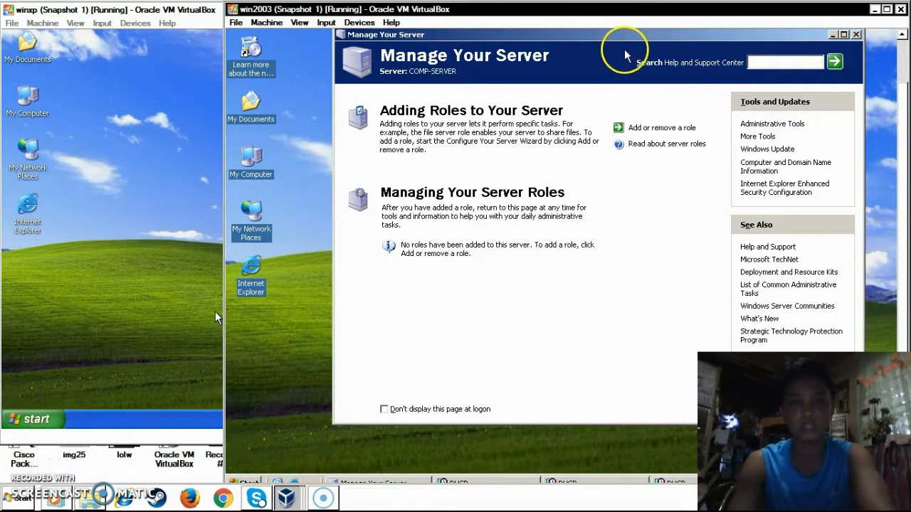
Move Manage Your Server lower and open the empty win2003 desktop's shortcut menu.
left_click_drag(618, 35, 601, 62)
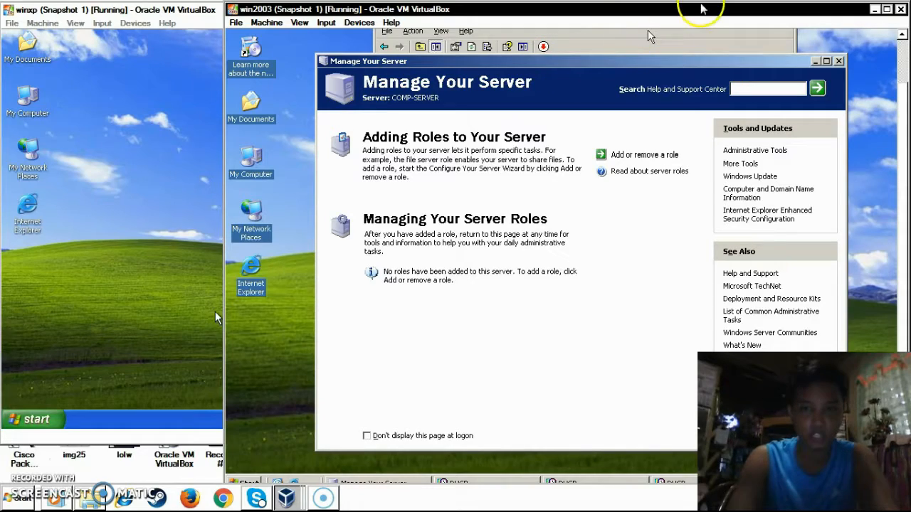
mouse_move(693, 10)
left_mouse_down()
mouse_move(659, 72)
mouse_move(664, 36)
mouse_move(694, 15)
left_mouse_up()
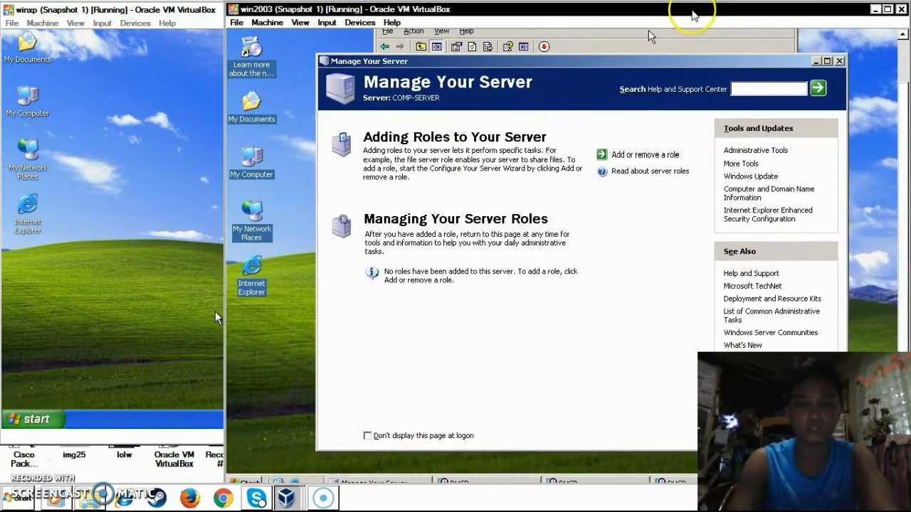
right_click(295, 331)
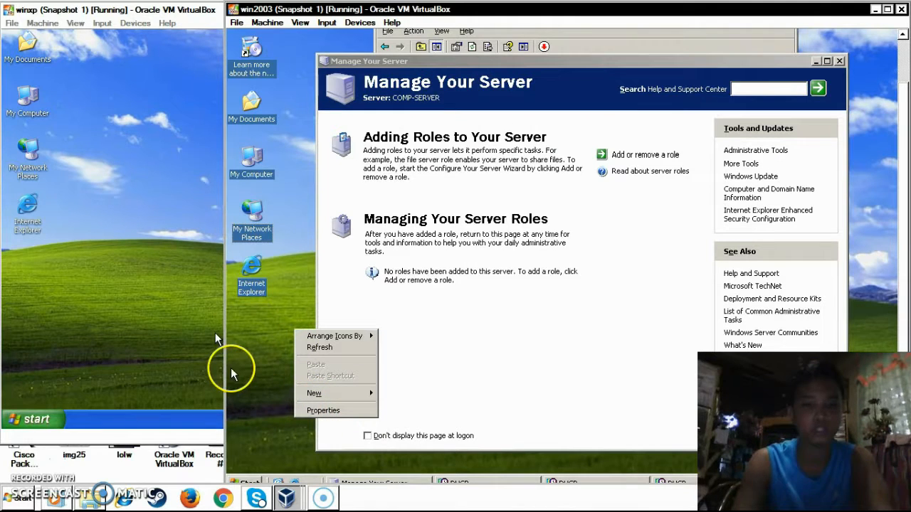
left_click(271, 335)
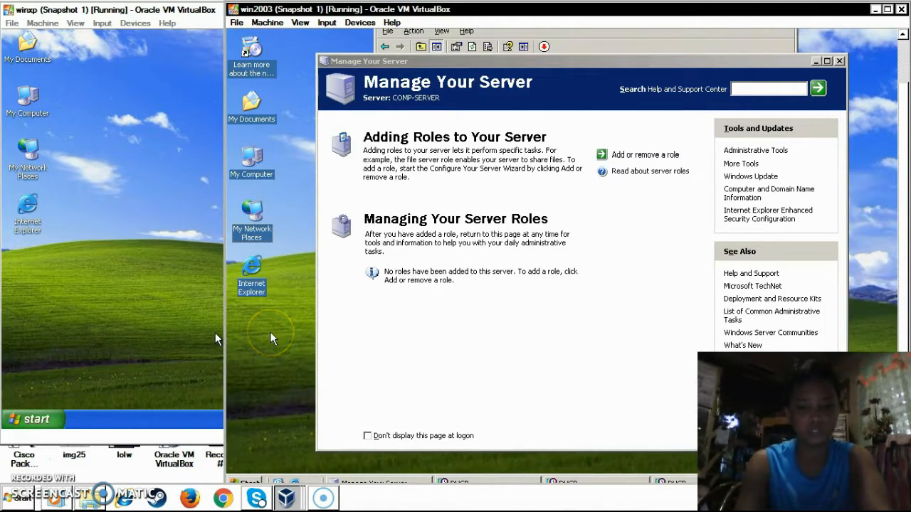
left_click(270, 334)
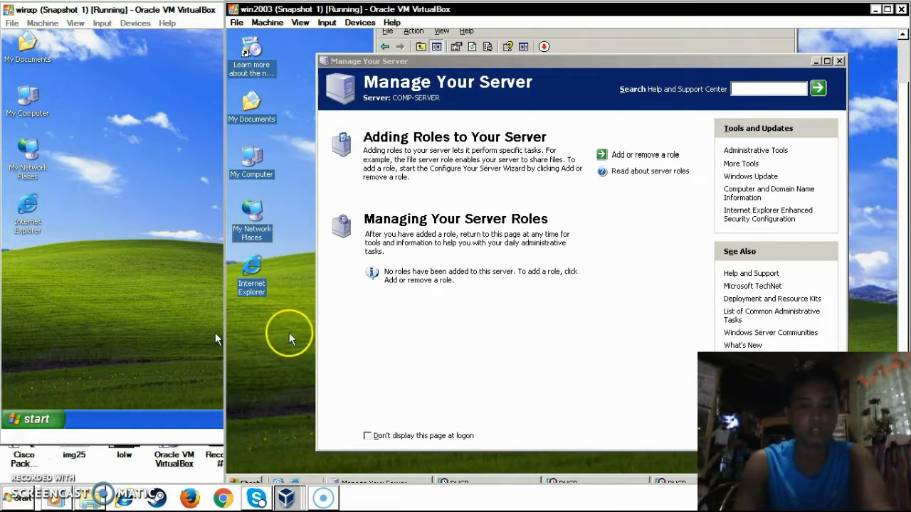
right_click(267, 335)
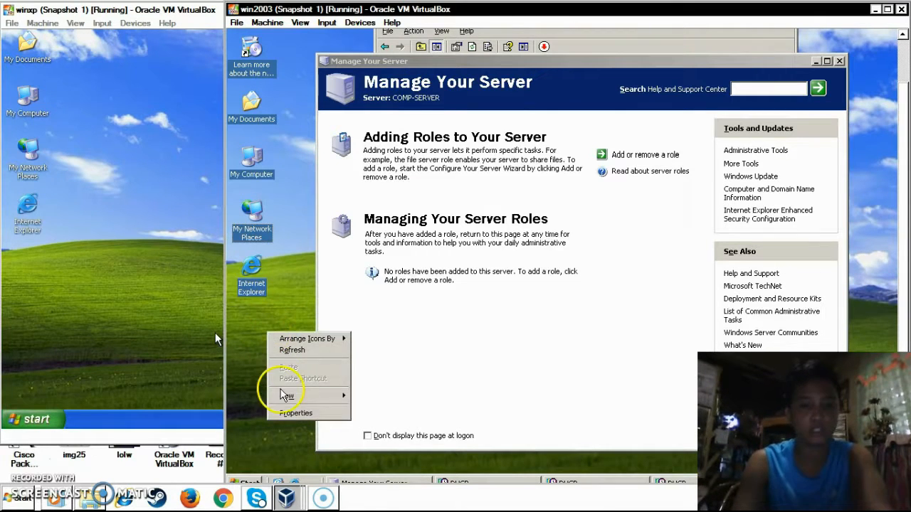
Keep the display at 1024 by 768, then launch Add or remove a role.
left_click(294, 414)
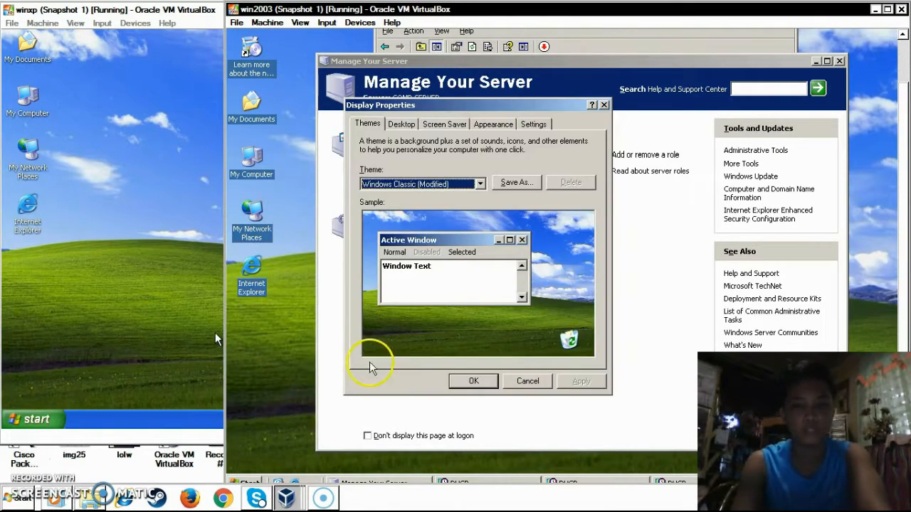
left_click(533, 123)
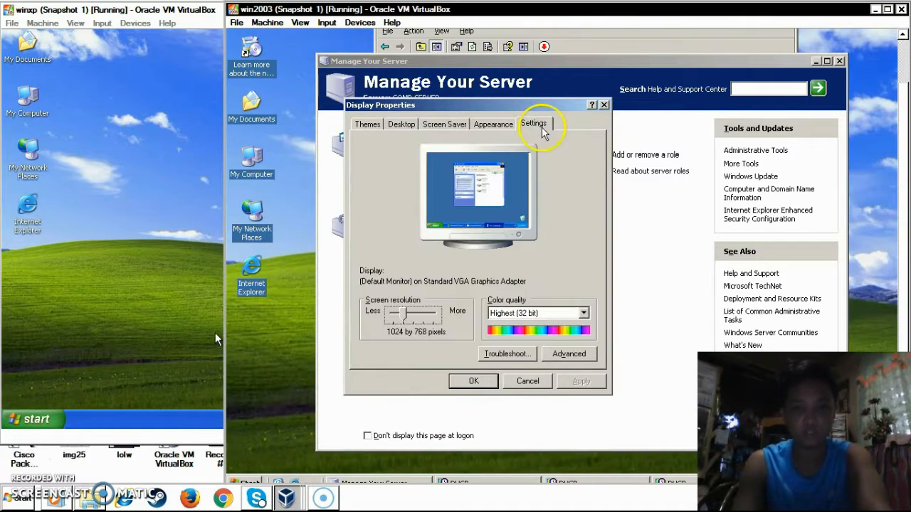
left_click_drag(418, 315, 409, 322)
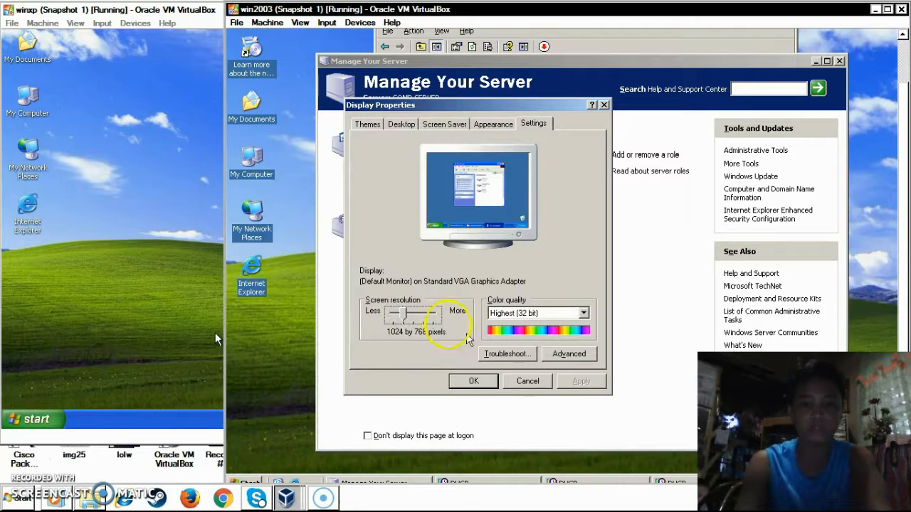
left_click(473, 382)
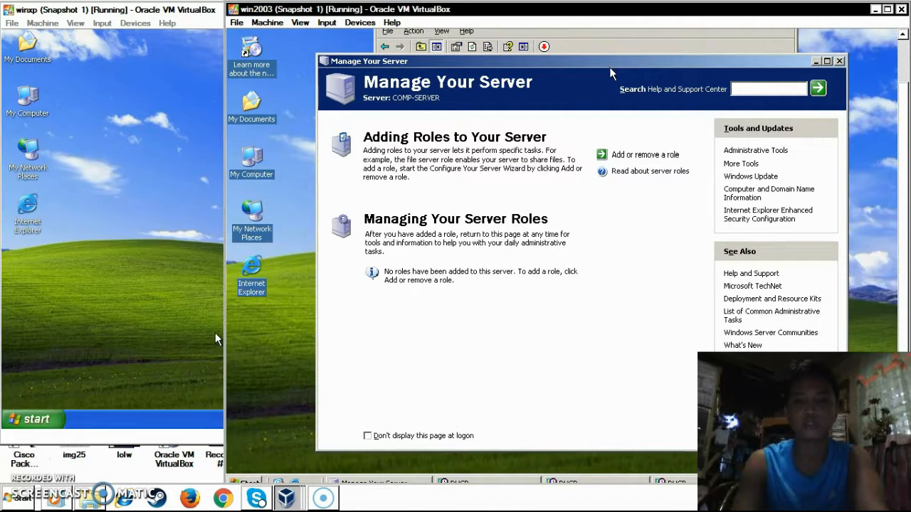
left_click_drag(609, 69, 601, 63)
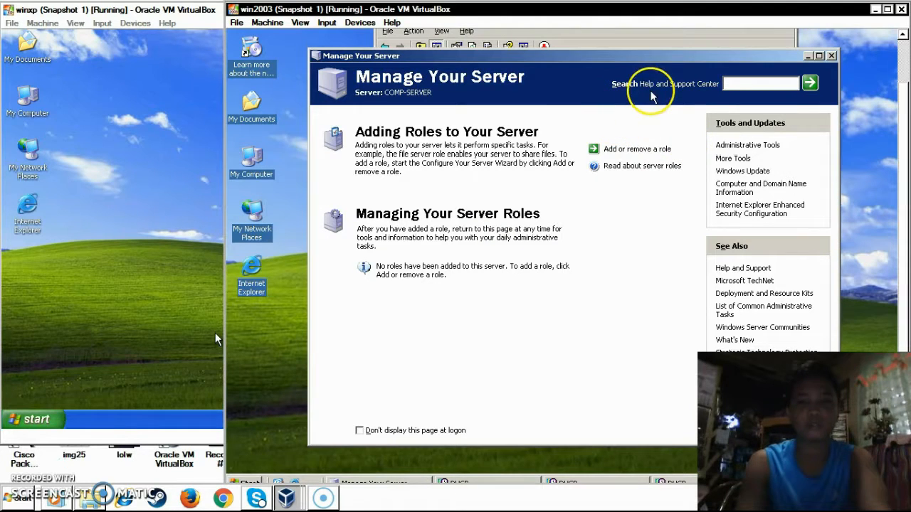
left_click(633, 154)
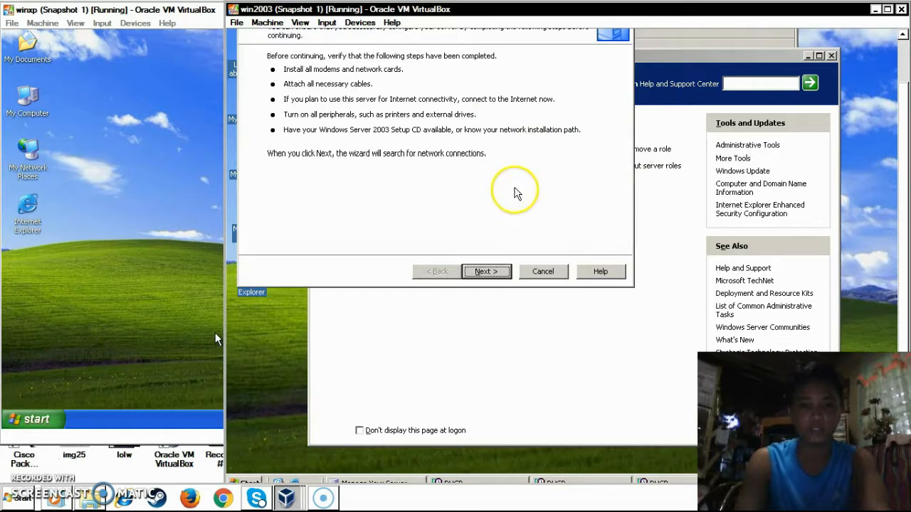
Pick custom configuration and install the DHCP server role.
left_click(489, 274)
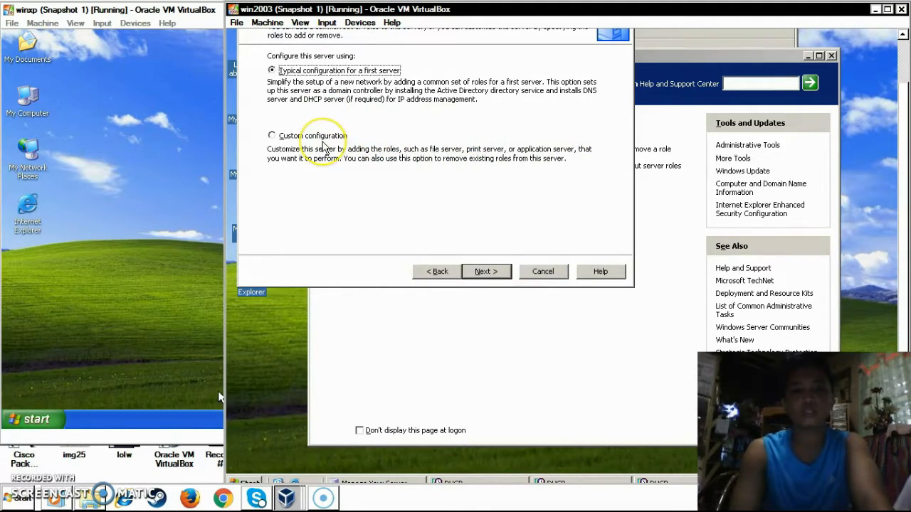
left_click(304, 135)
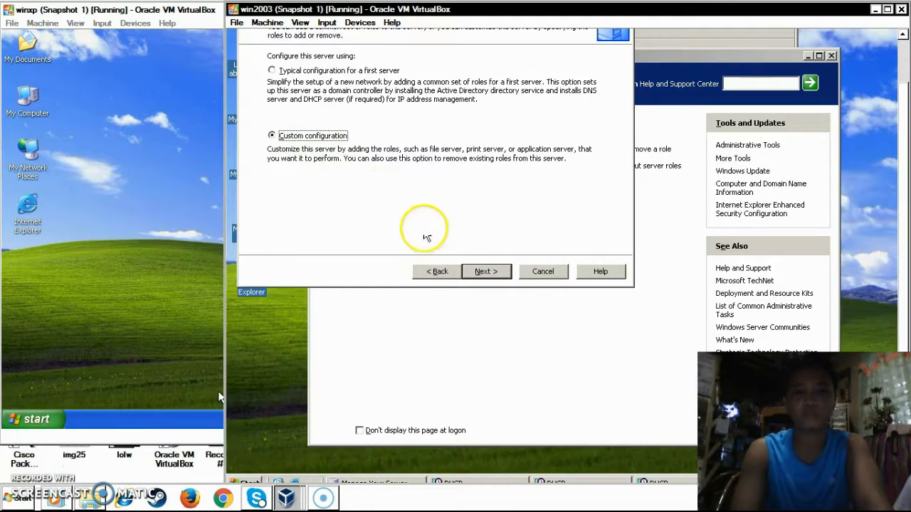
left_click(486, 271)
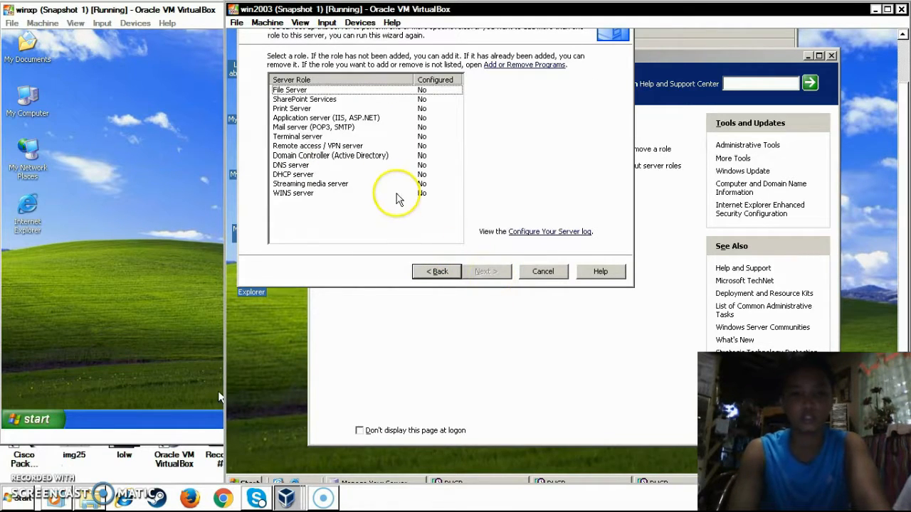
left_click(342, 175)
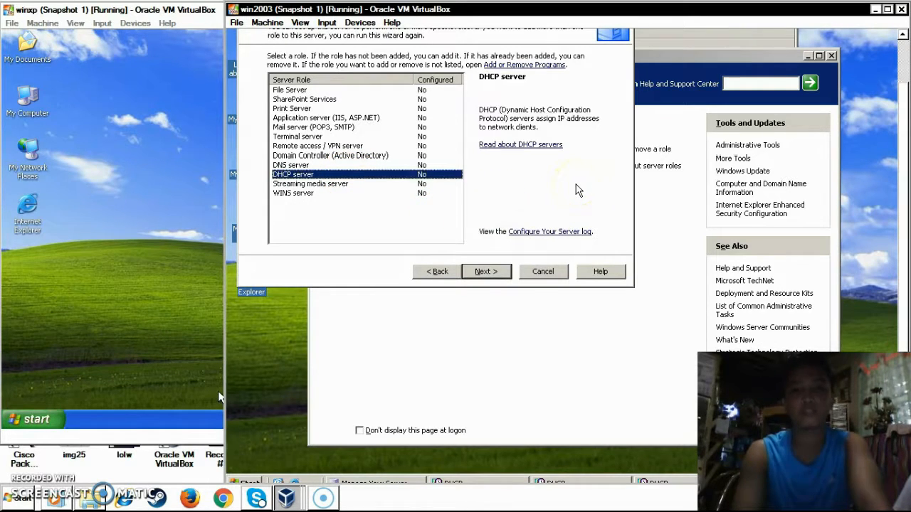
left_click(499, 273)
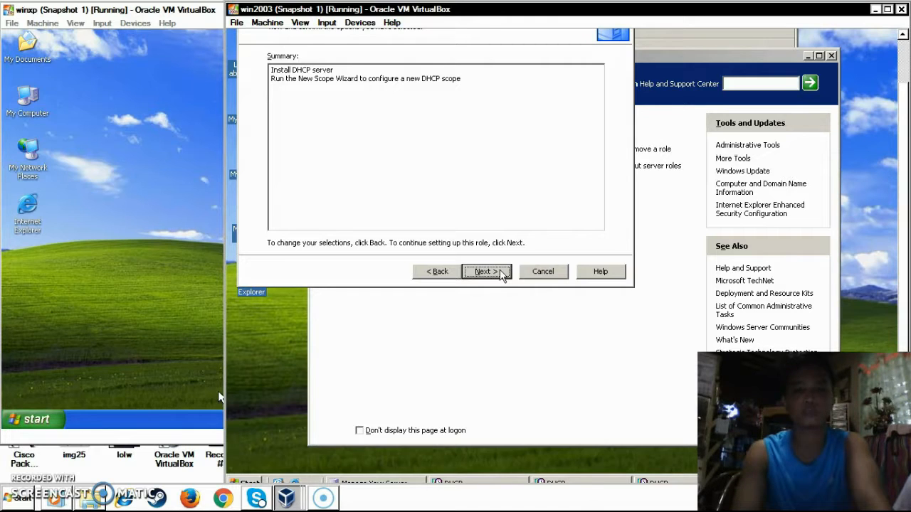
left_click(501, 273)
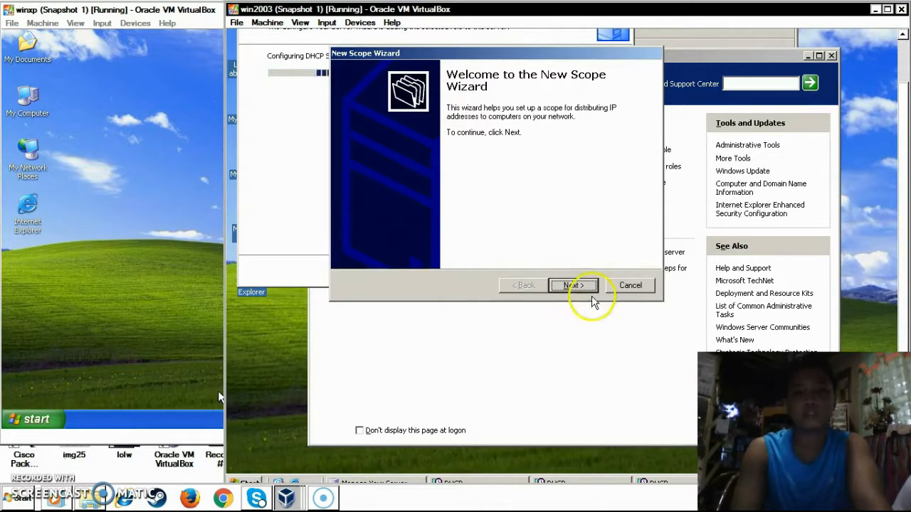
Give the IT SERVER scope the range 192.168.1.1–192.168.1.253 with mask 255.255.255.0.
left_click(576, 285)
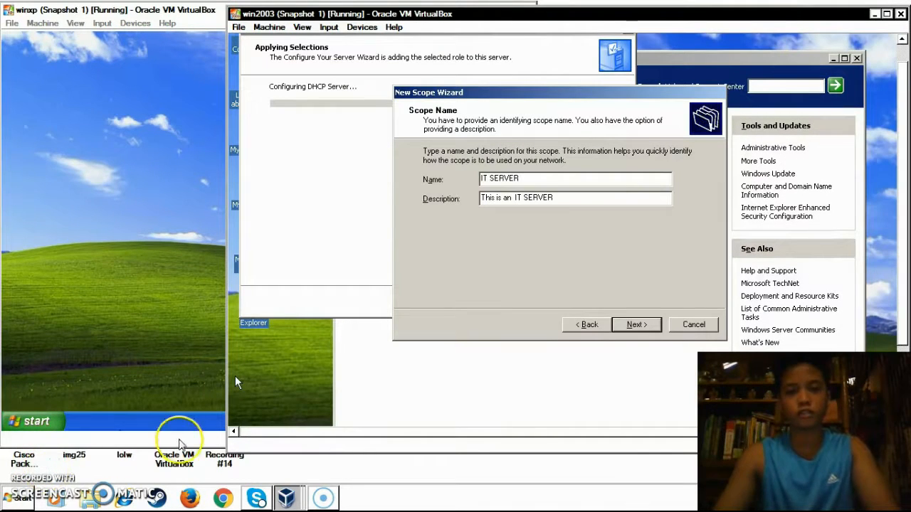
left_click(638, 326)
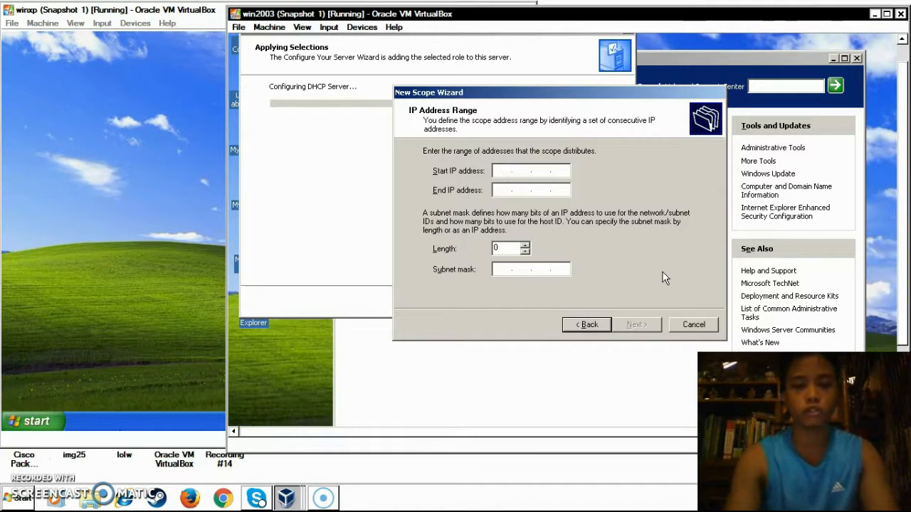
type("192 . . .")
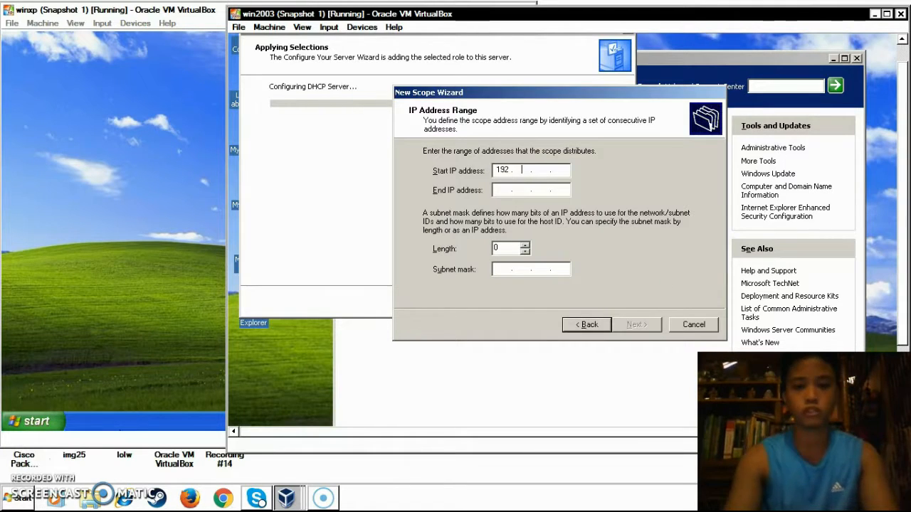
type("1681")
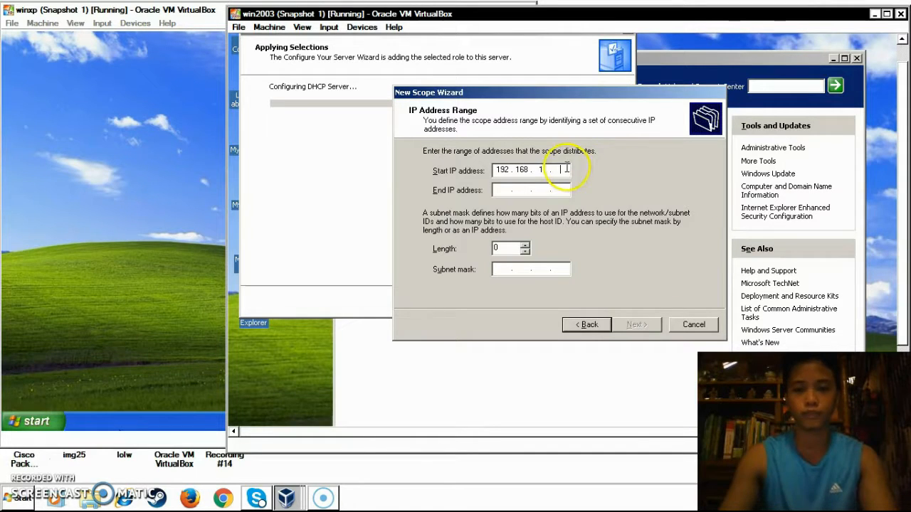
type("1")
left_click(501, 191)
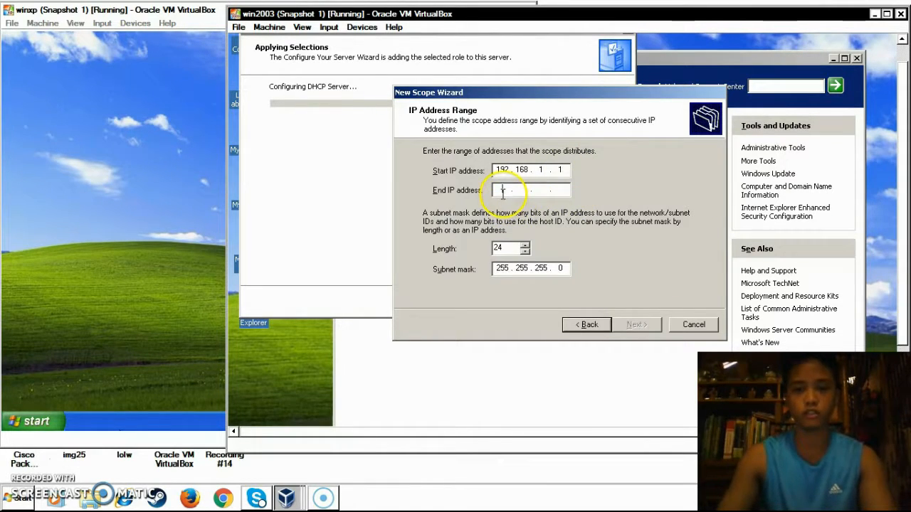
type("192 . 16")
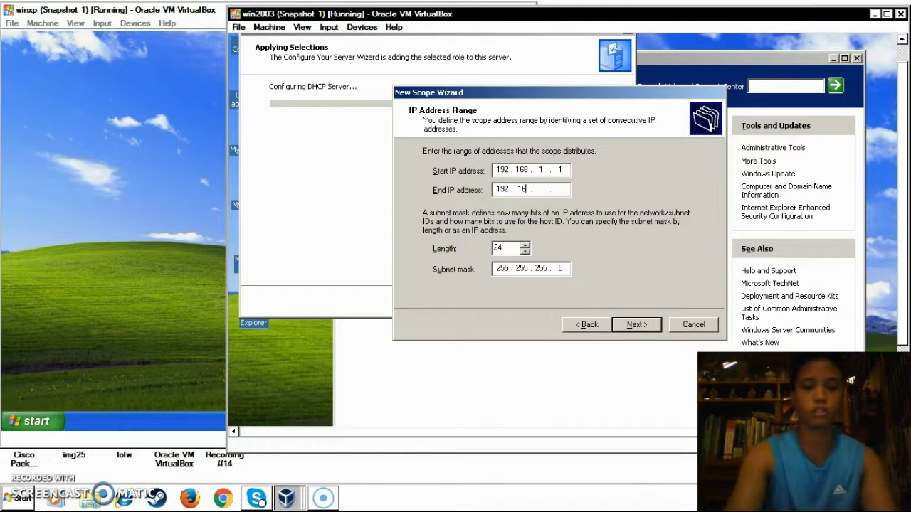
type("8 . 1 . 253")
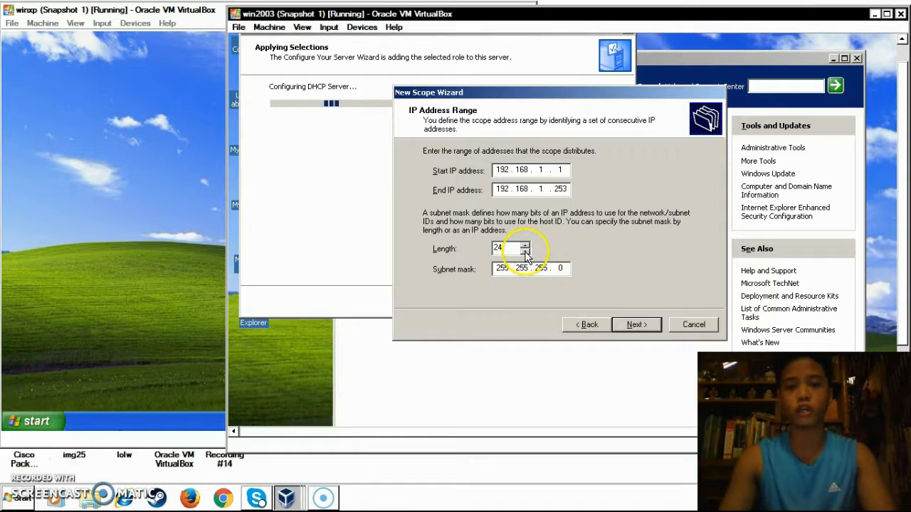
left_click(635, 330)
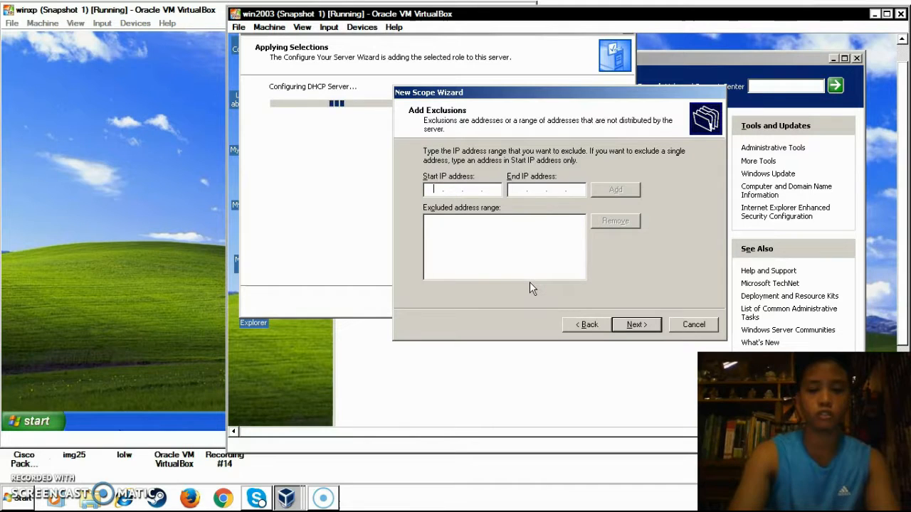
Exclude addresses 192.168.1.60 to 192.168.1.69 from the scope.
type("192 . 168 . 1 . 60")
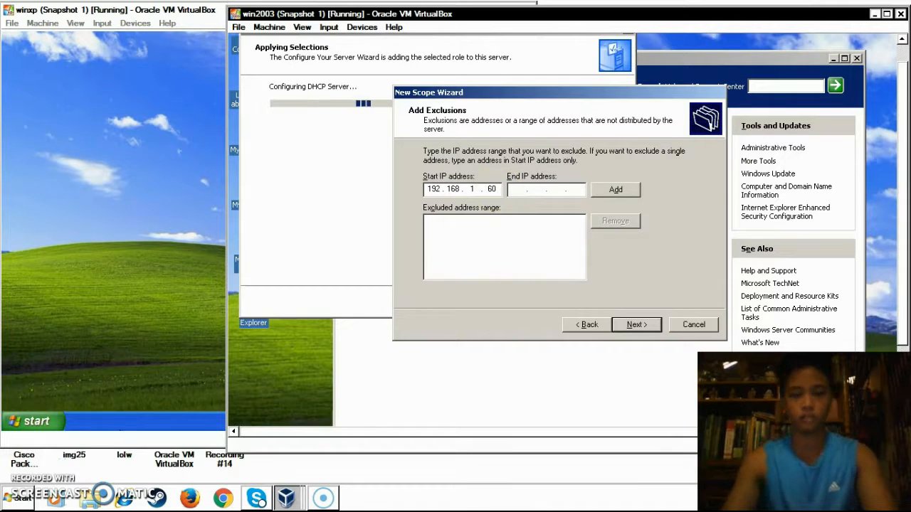
left_click(519, 191)
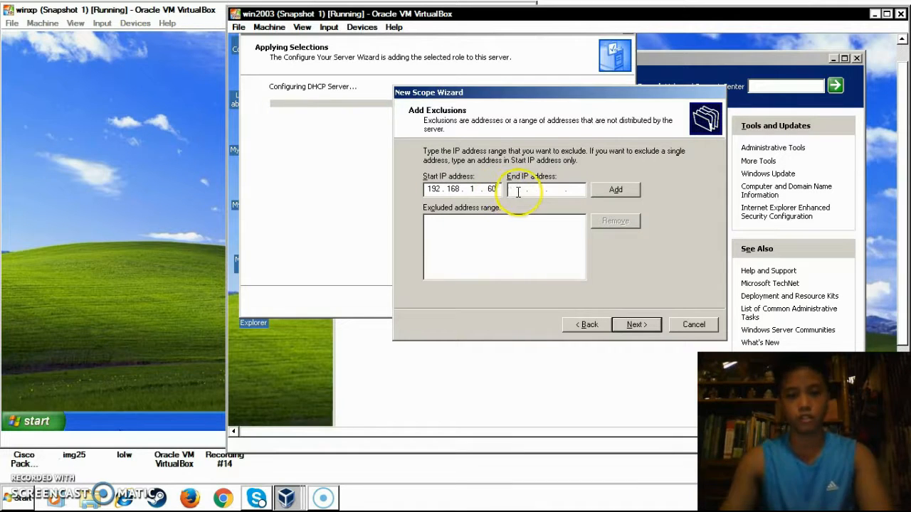
type("192.168.")
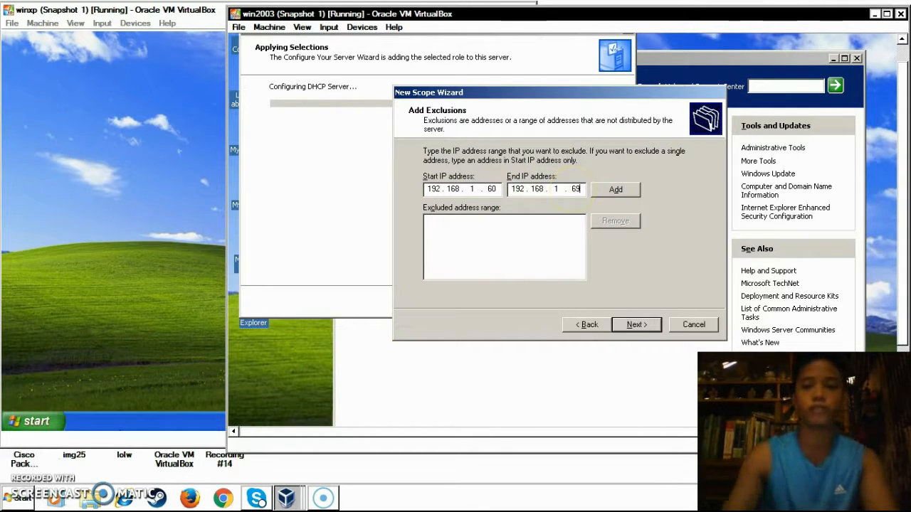
type("1.69")
left_click(616, 190)
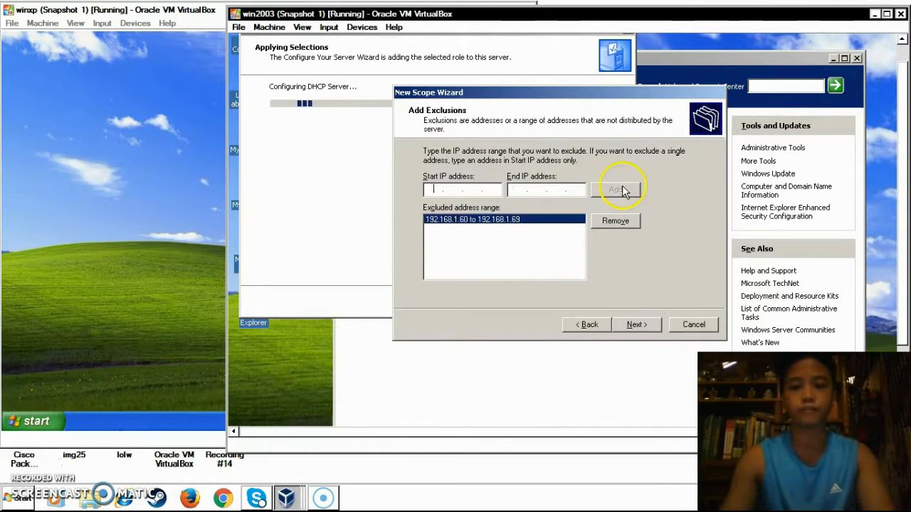
left_click(635, 325)
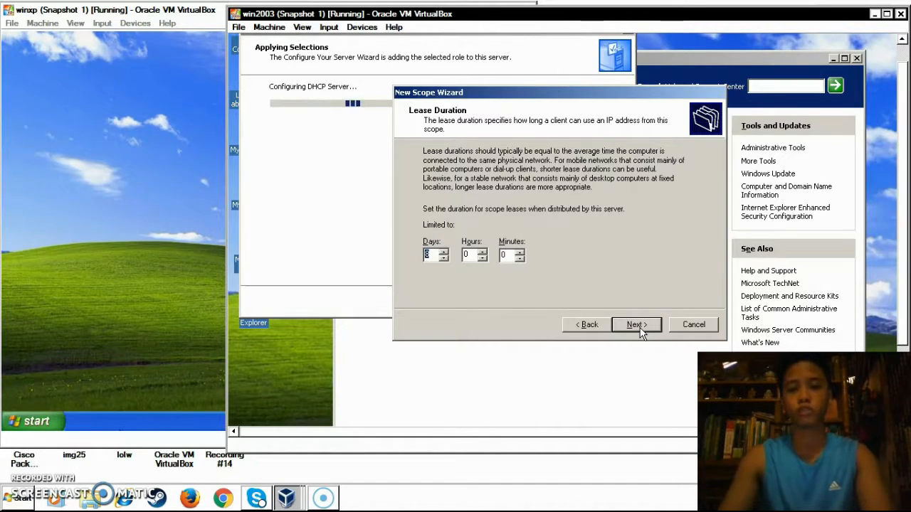
Set the lease duration to 5 days and choose to configure DHCP options now.
type("5")
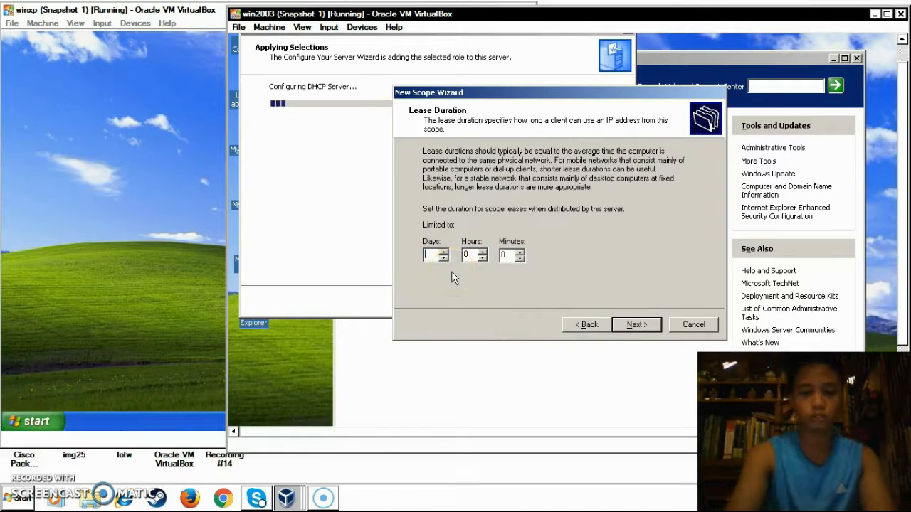
left_click(640, 325)
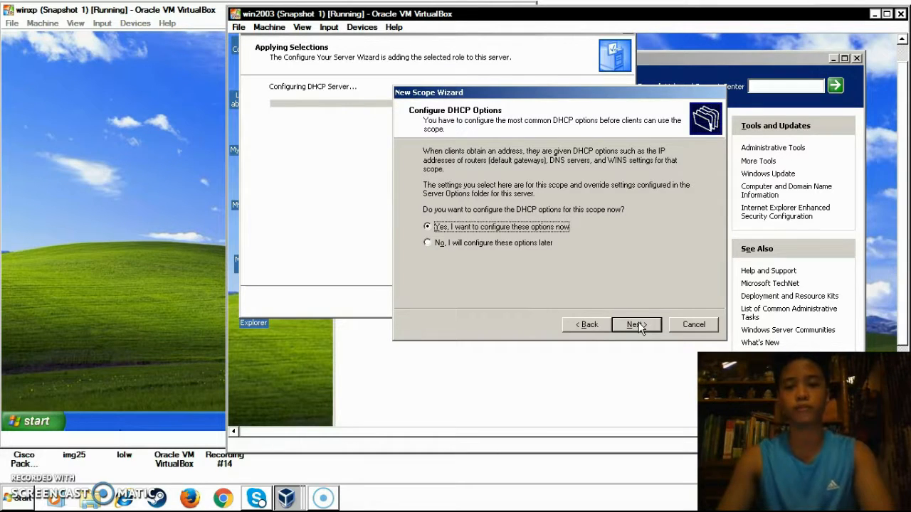
left_click(636, 325)
Add 192.168.1.254 as the scope's default gateway router.
left_click(471, 185)
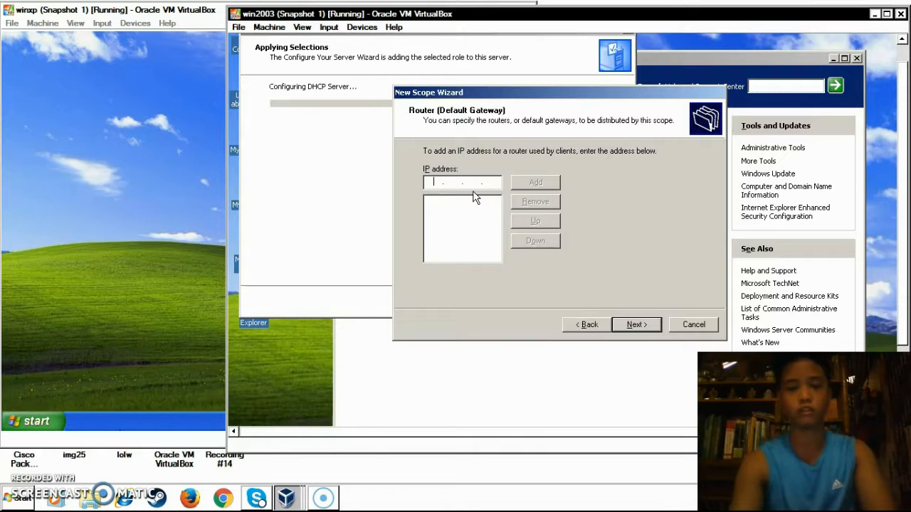
type("129")
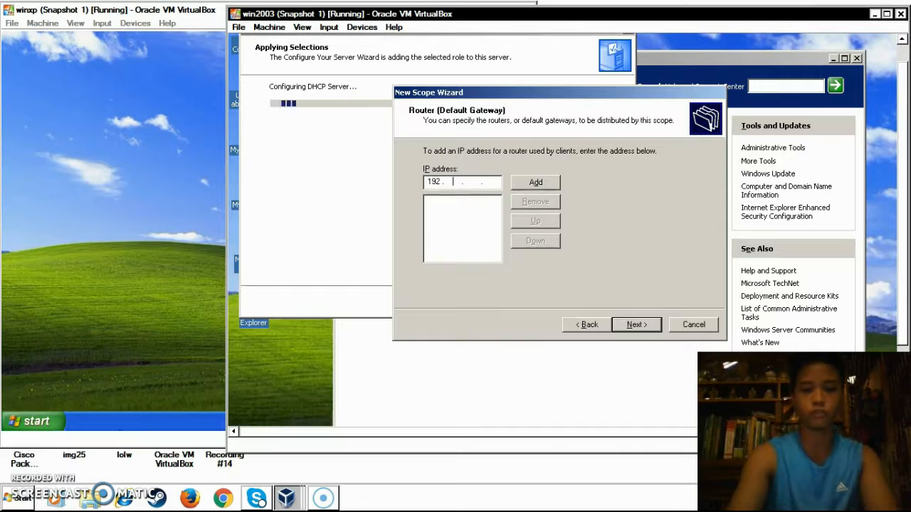
type("1681")
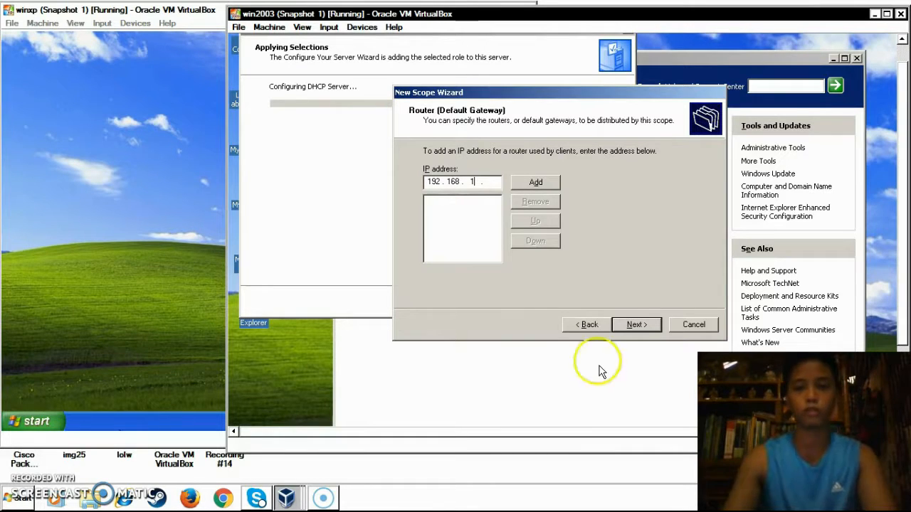
type("254")
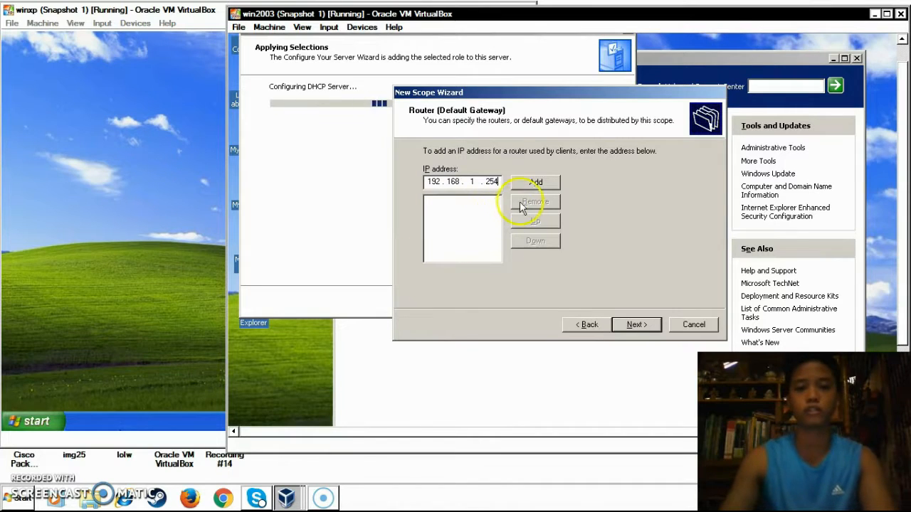
left_click(536, 184)
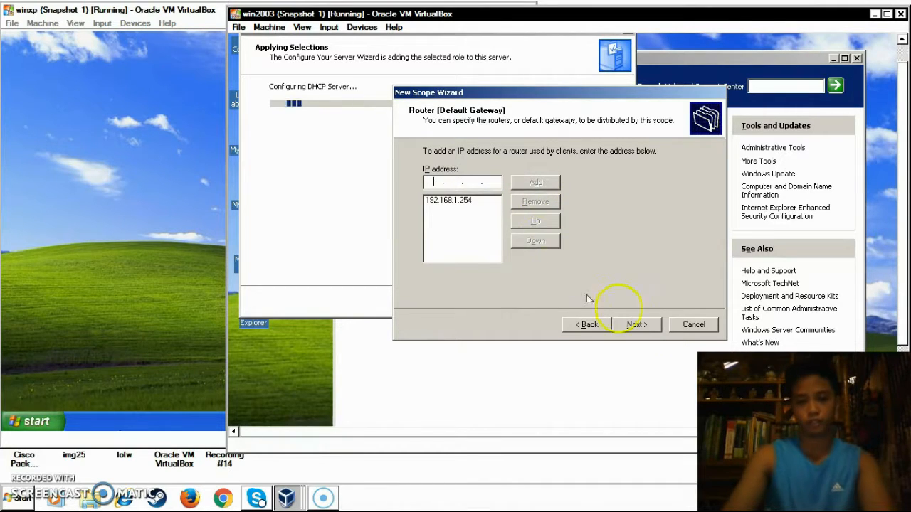
left_click(635, 325)
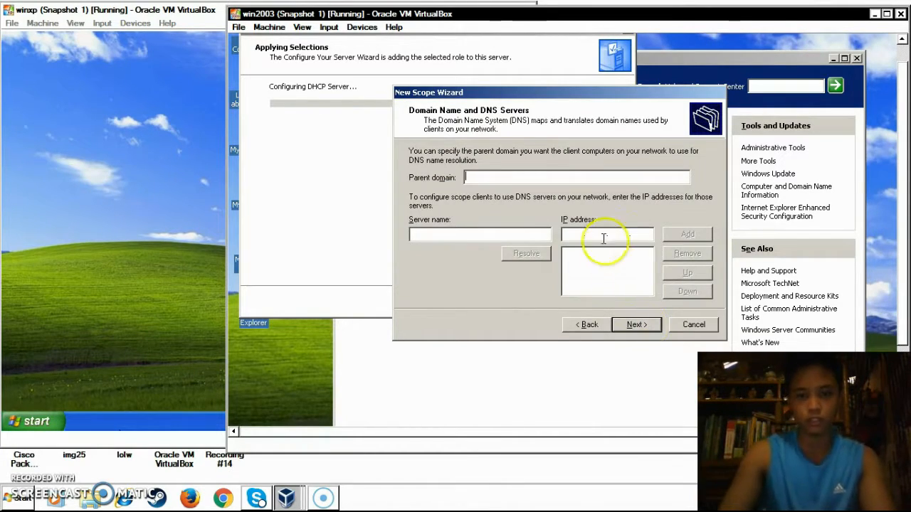
Set parent domain it.com and add 192.168.1.254 as its DNS server.
left_click(595, 177)
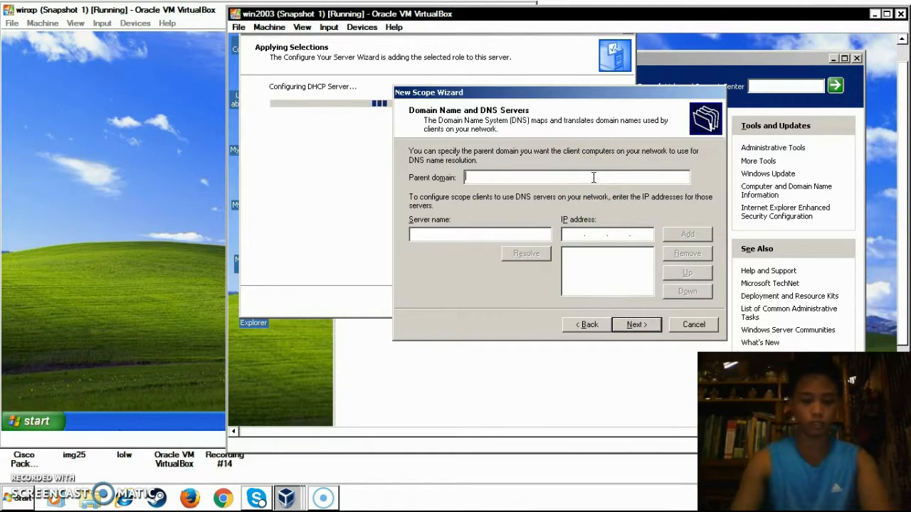
type("it.com")
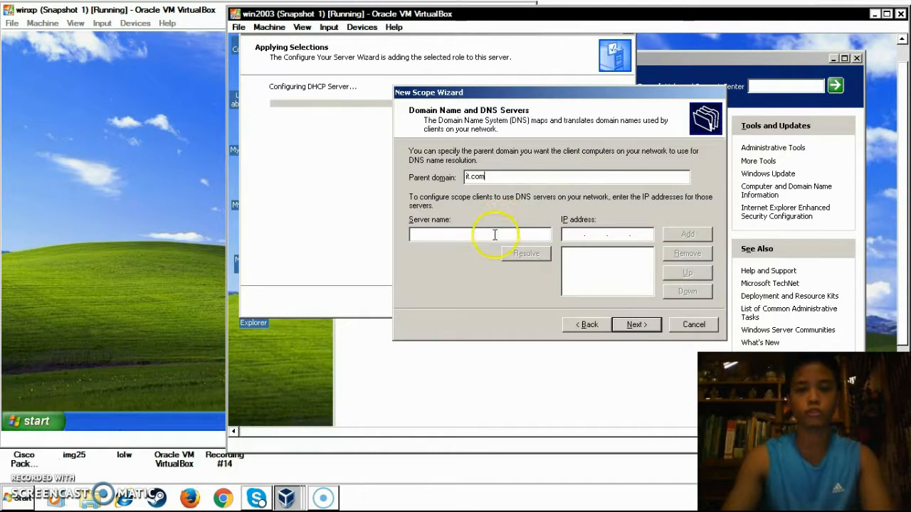
left_click(494, 236)
type("it.com")
left_click(578, 233)
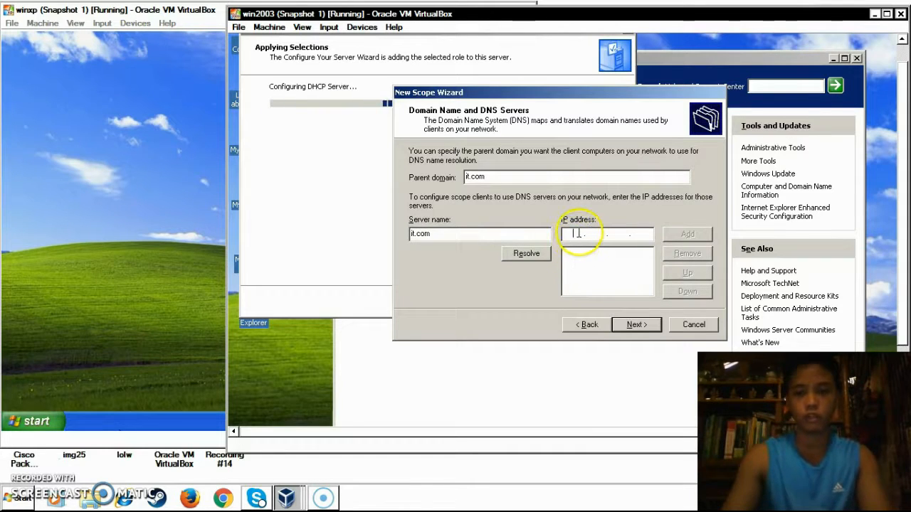
type("192.168.1.254")
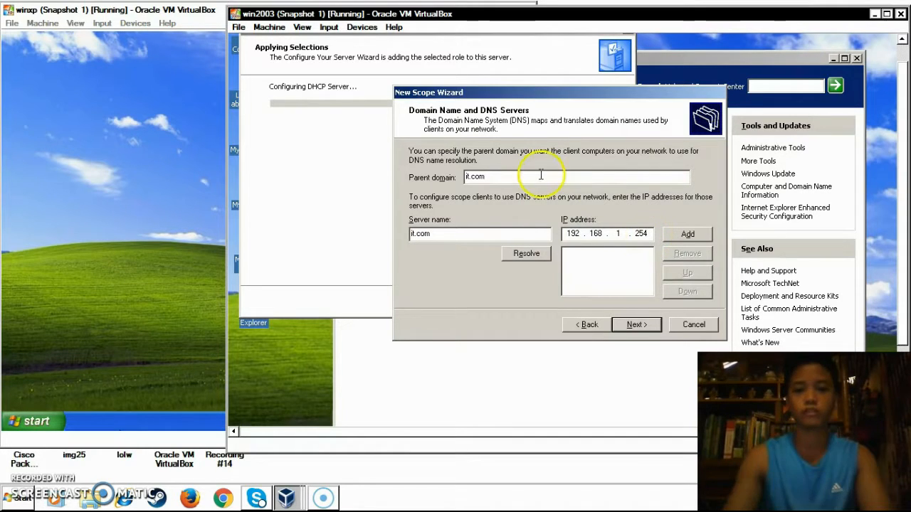
left_click(683, 235)
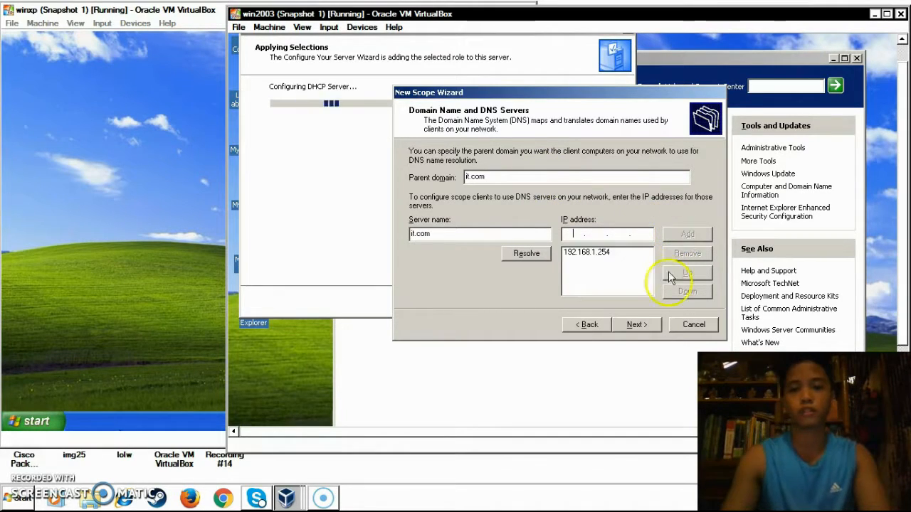
left_click(646, 326)
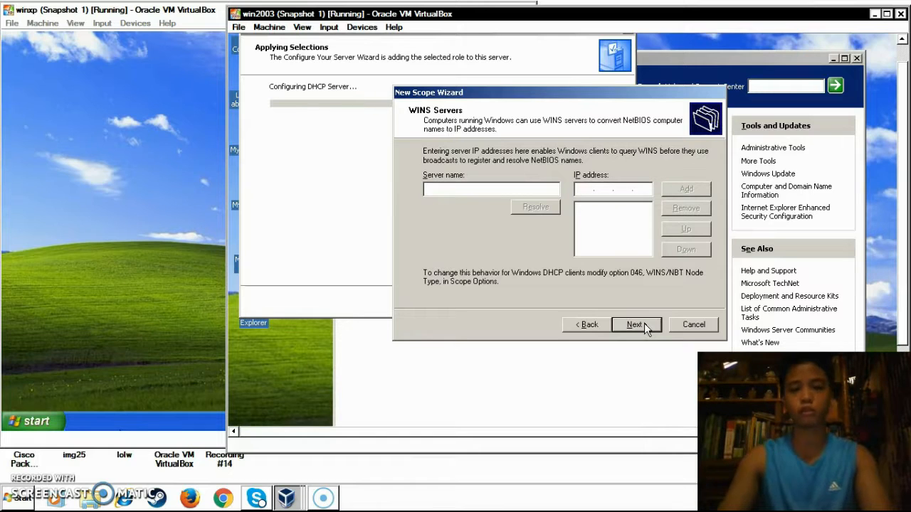
Skip WINS, activate the scope now, and finish both the scope and server role wizards.
left_click(643, 325)
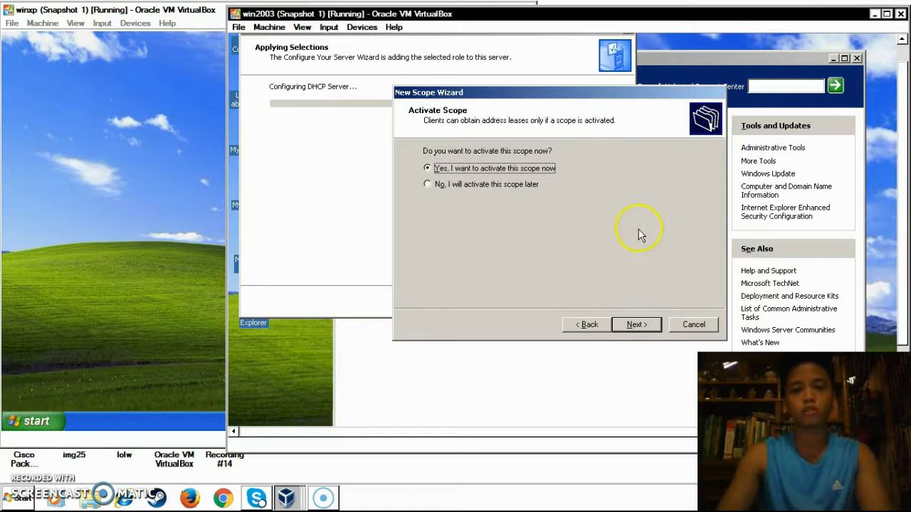
left_click(643, 329)
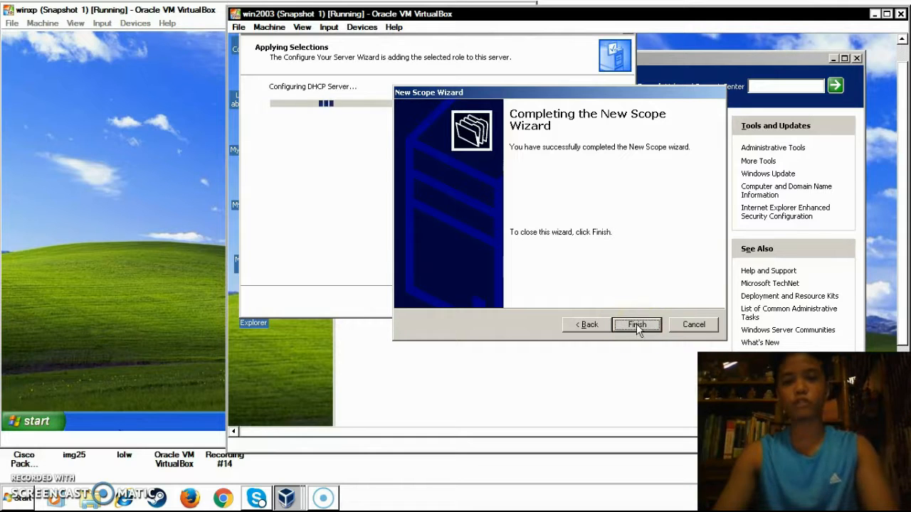
left_click(637, 321)
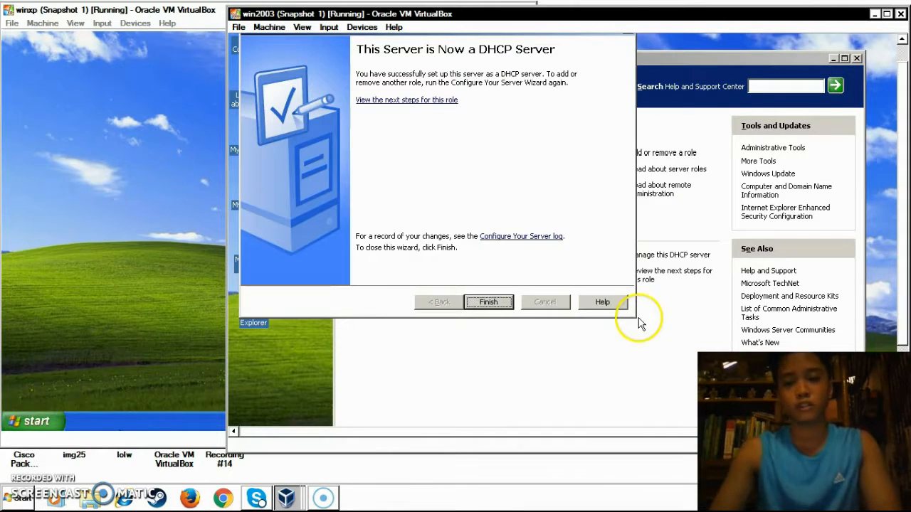
left_click(490, 302)
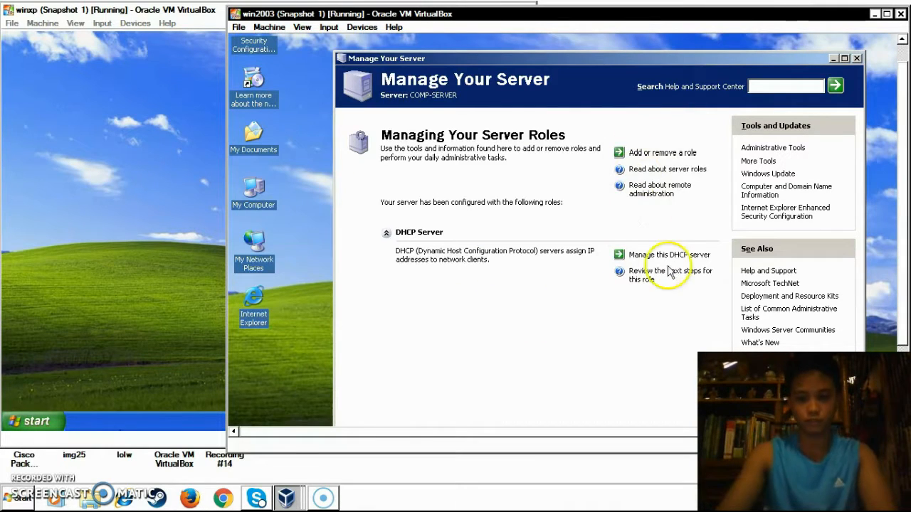
mouse_move(697, 62)
left_mouse_down()
mouse_move(678, 39)
mouse_move(698, 45)
mouse_move(686, 52)
left_mouse_up()
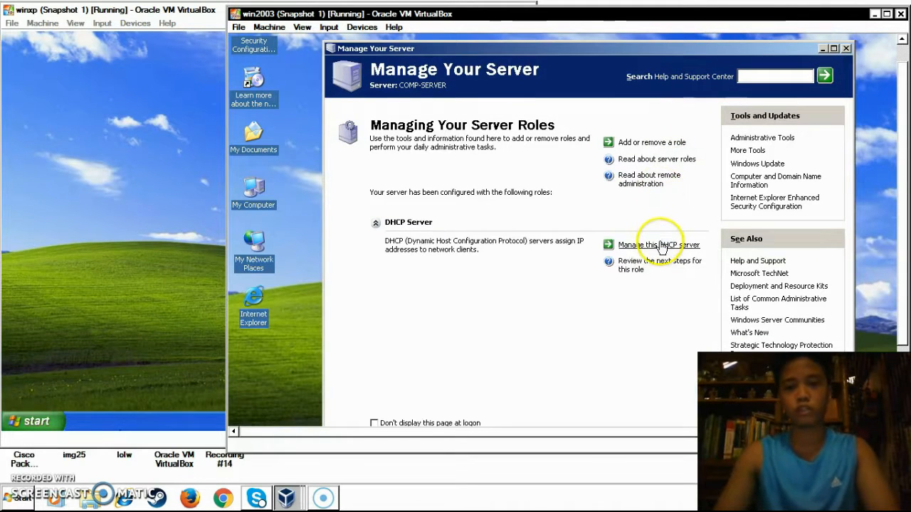
Open the DHCP console and expand comp-server down to the 192.168.1.0 scope's Address Pool.
left_click(660, 245)
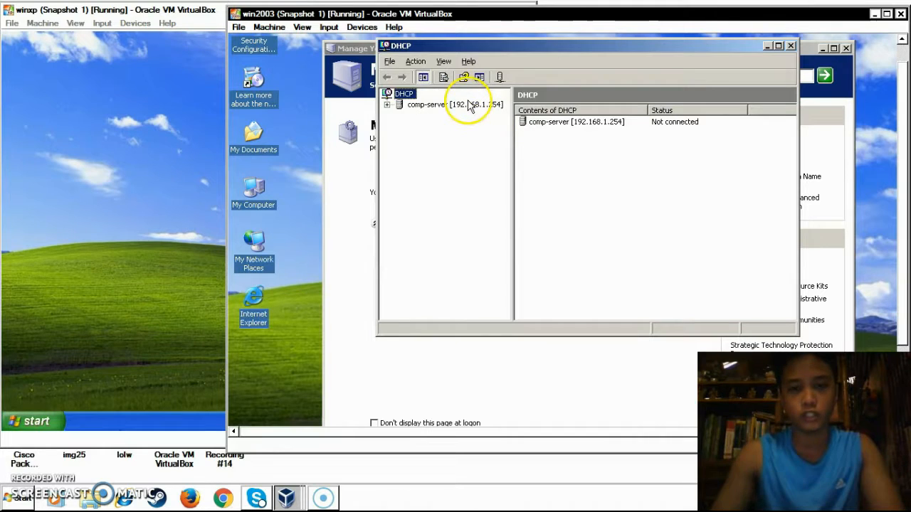
double_click(466, 105)
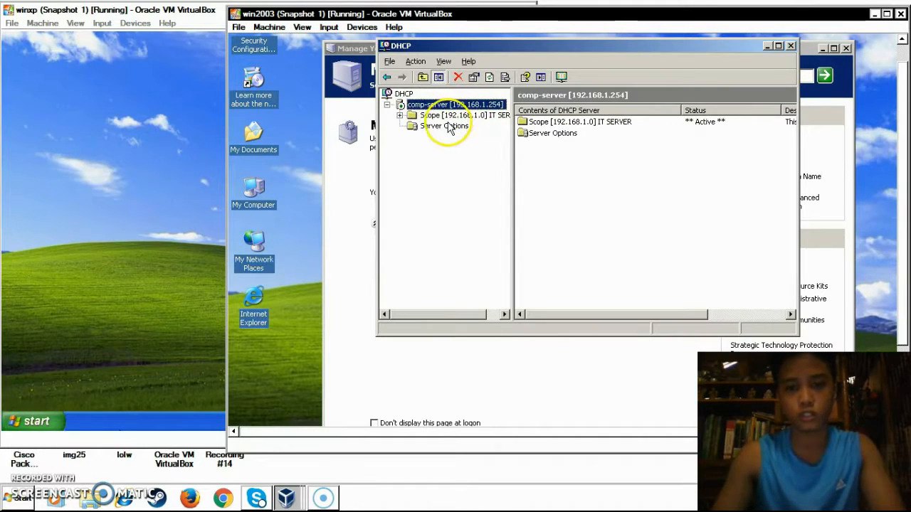
left_click(461, 115)
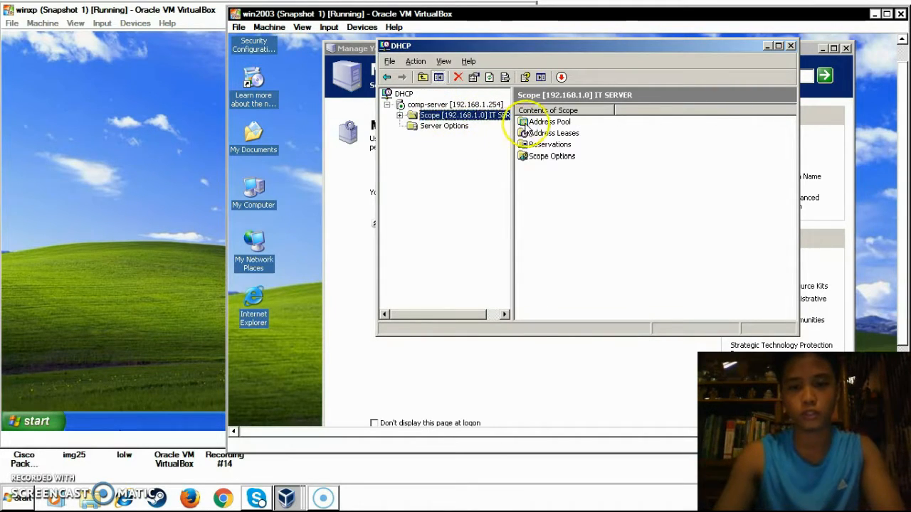
double_click(523, 122)
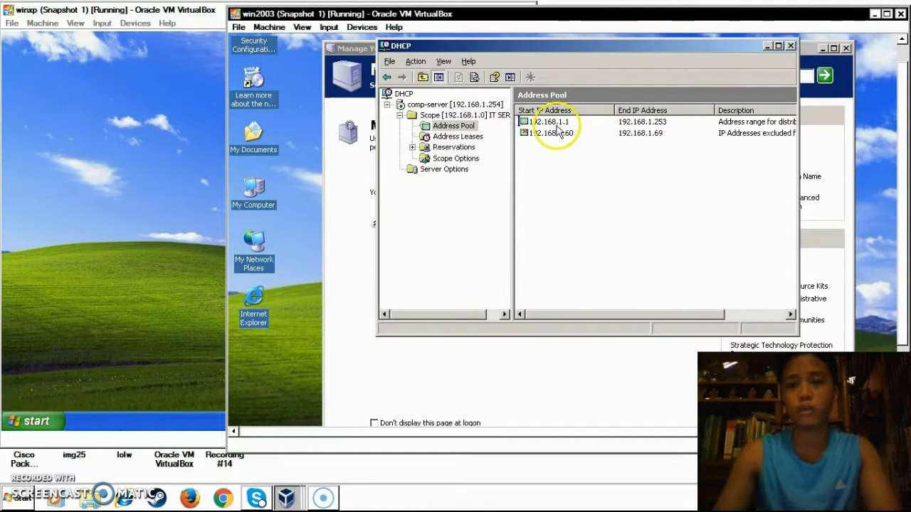
left_click_drag(681, 314, 614, 301)
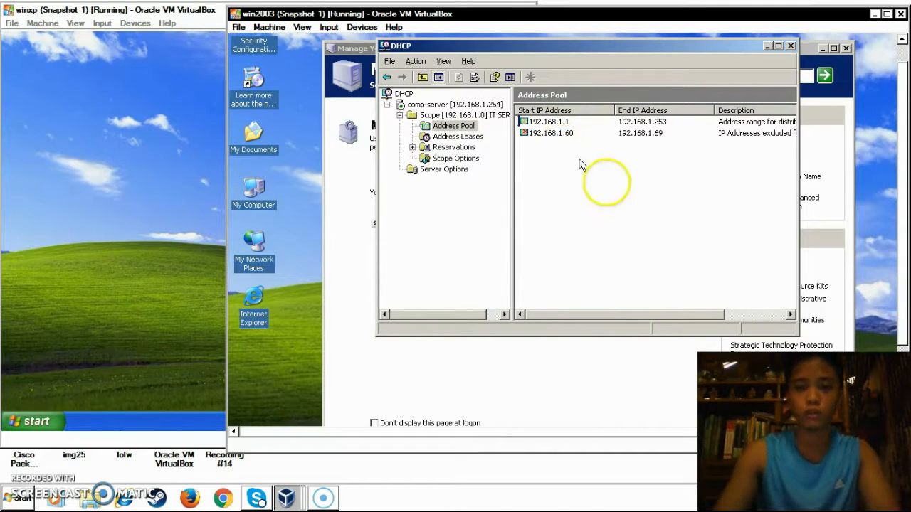
left_click_drag(697, 317, 670, 305)
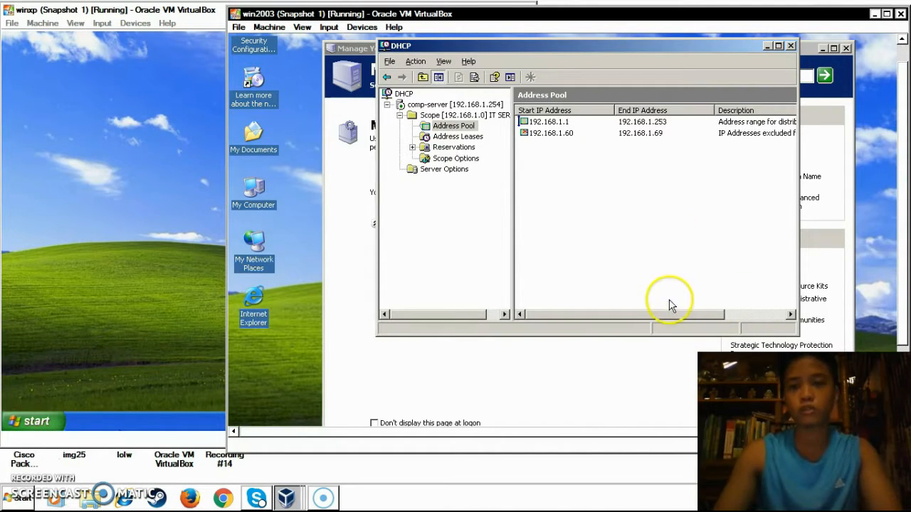
Browse the scope's Address Leases and Reservations and confirm comp-server is Running.
left_click(459, 136)
left_click(455, 147)
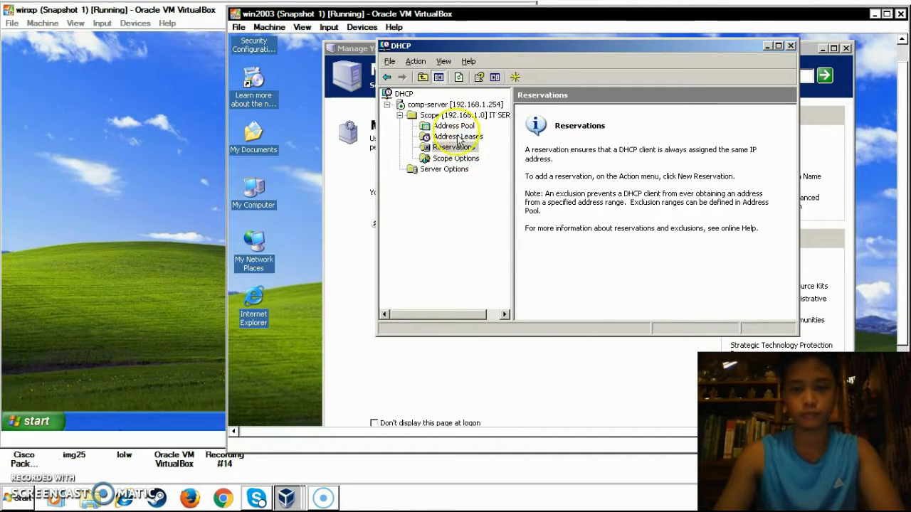
left_click(436, 114)
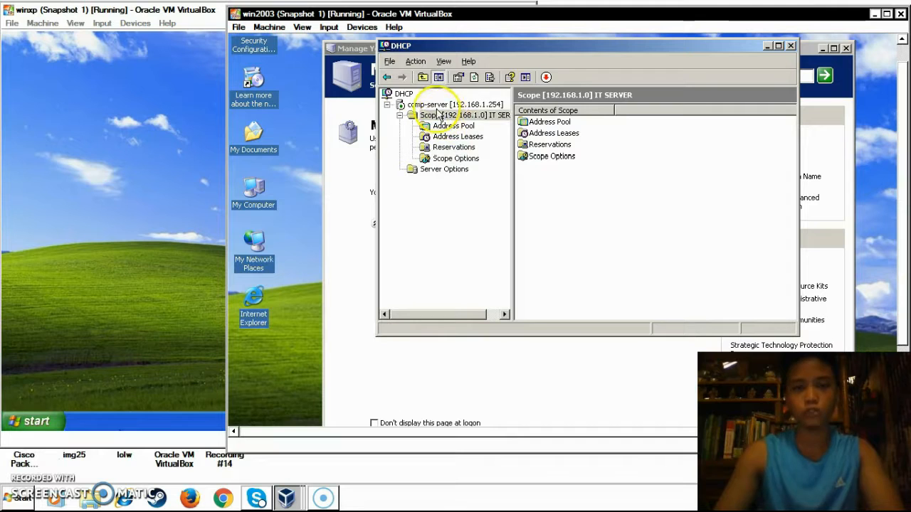
left_click(438, 105)
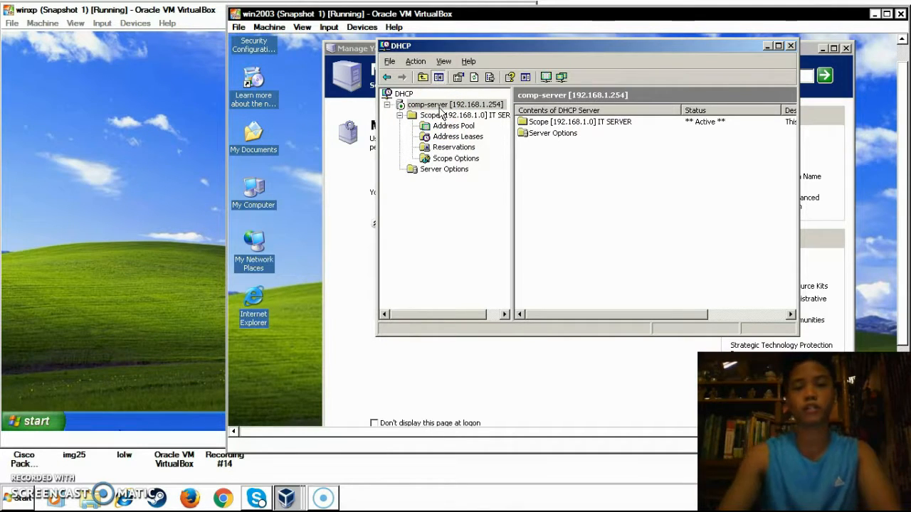
right_click(418, 108)
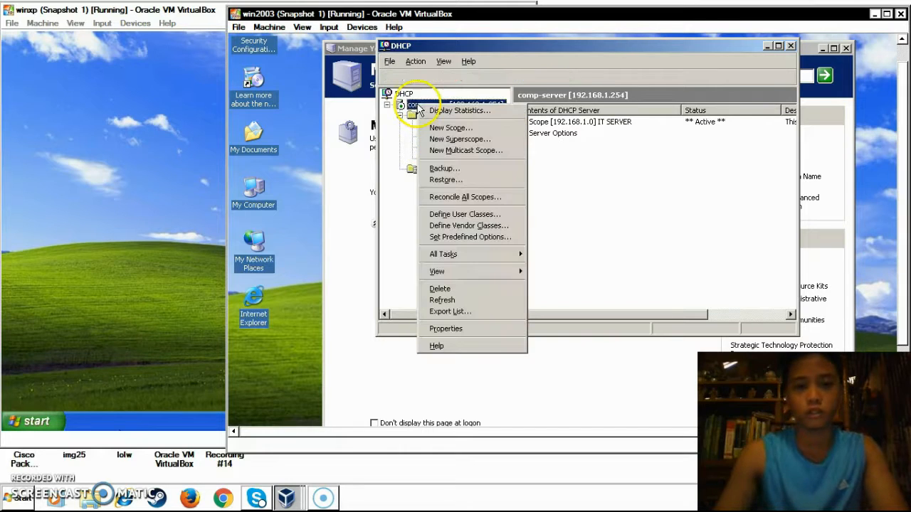
left_click(403, 94)
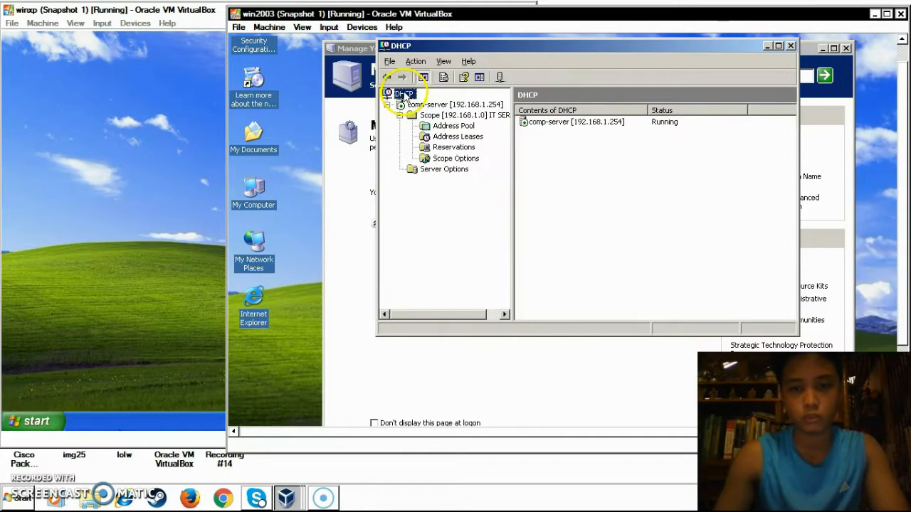
left_click(422, 106)
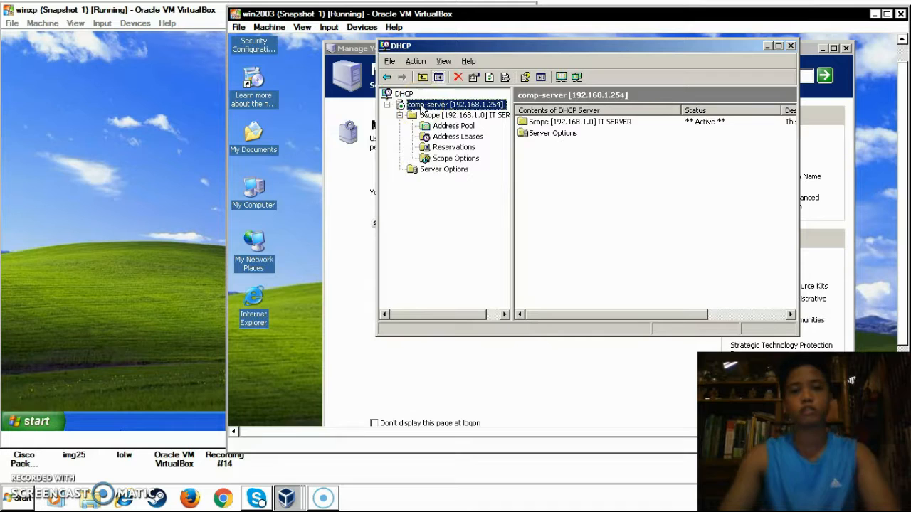
left_click(404, 95)
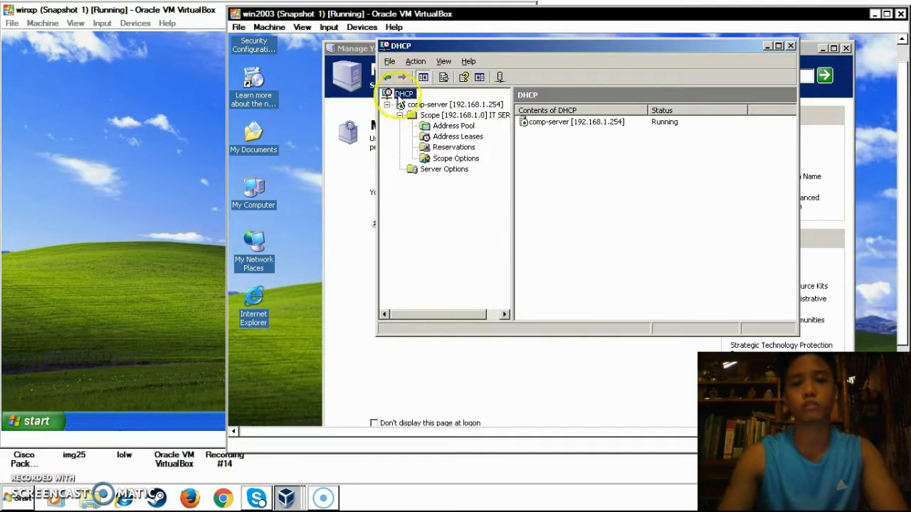
left_click(426, 105)
left_click(441, 115)
left_click(427, 105)
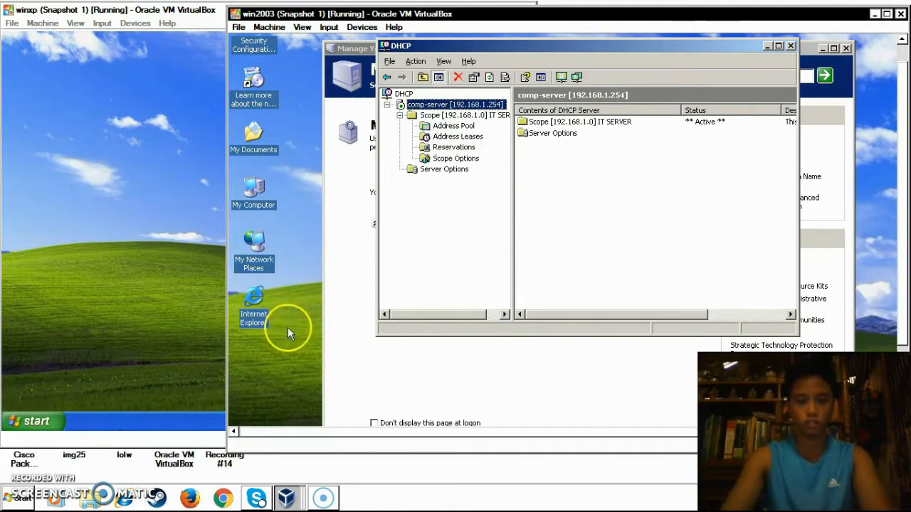
Move the Manage Your Server window aside so the DHCP console is in front.
left_click(359, 50)
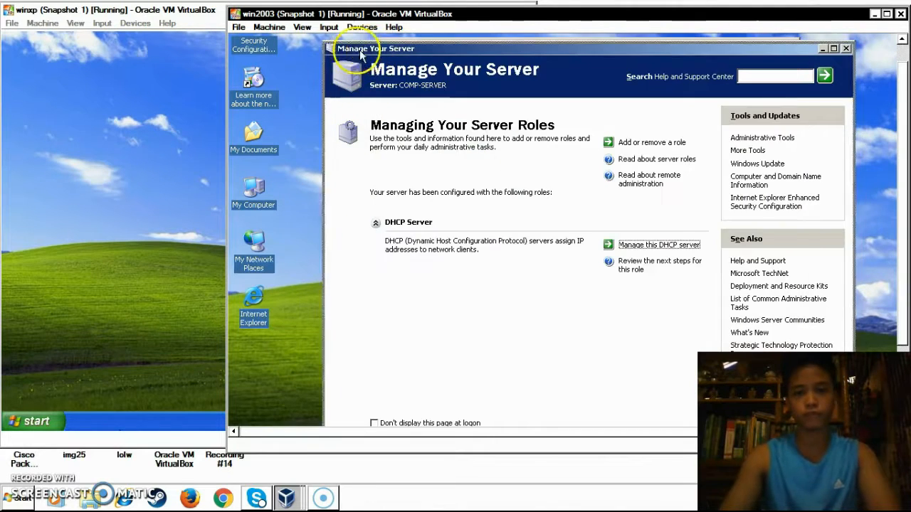
left_click_drag(359, 50, 318, 43)
left_click_drag(738, 40, 791, 65)
left_click_drag(547, 48, 542, 72)
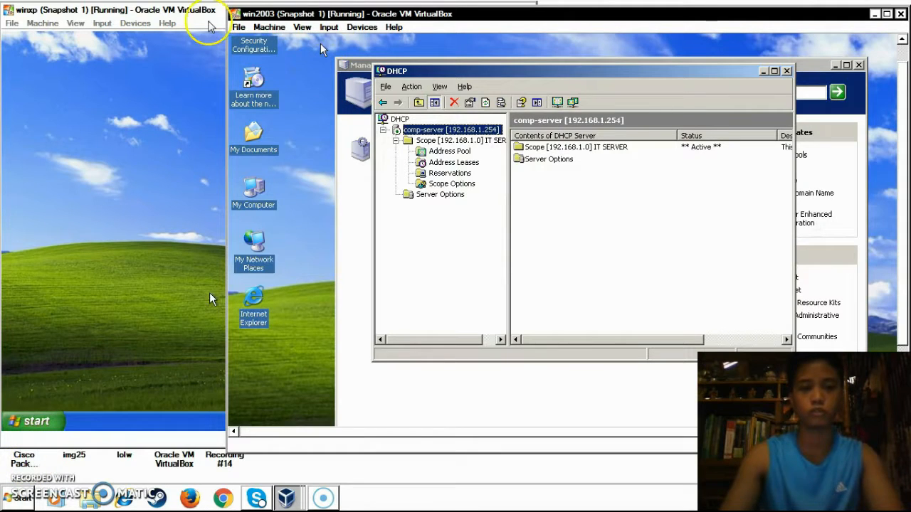
Launch a Command Prompt on the XP client with Run > cmd.
left_click(204, 10)
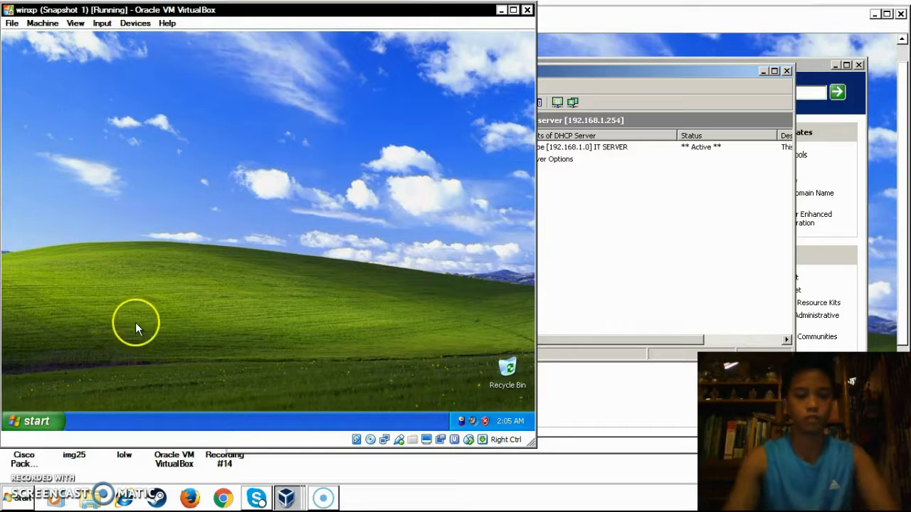
left_click(58, 420)
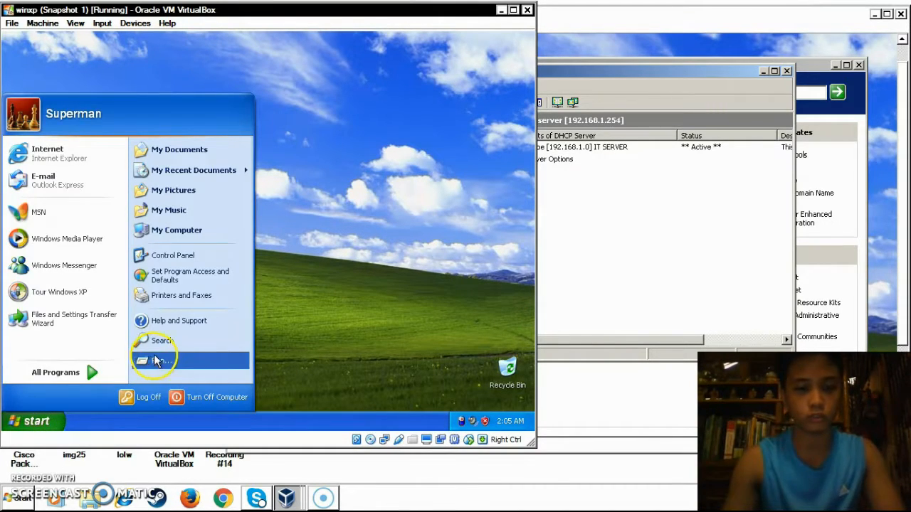
left_click(156, 361)
type("cmd")
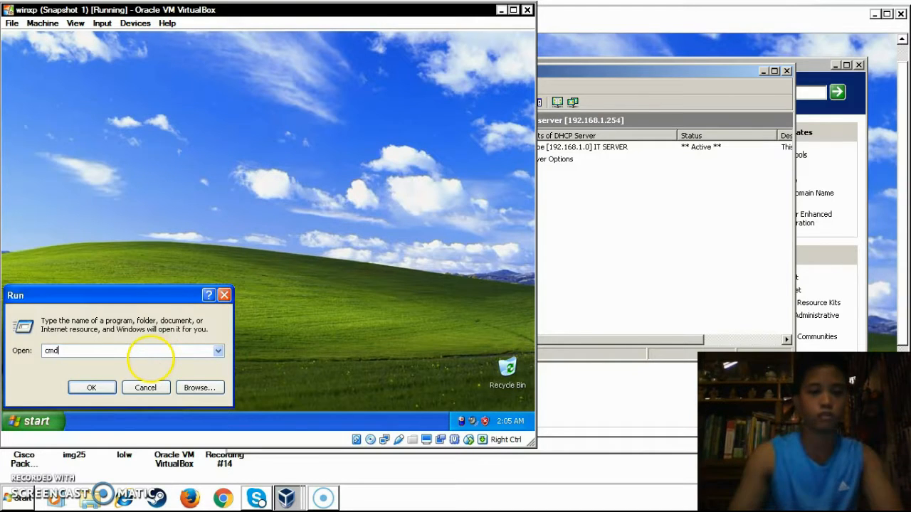
left_click(93, 387)
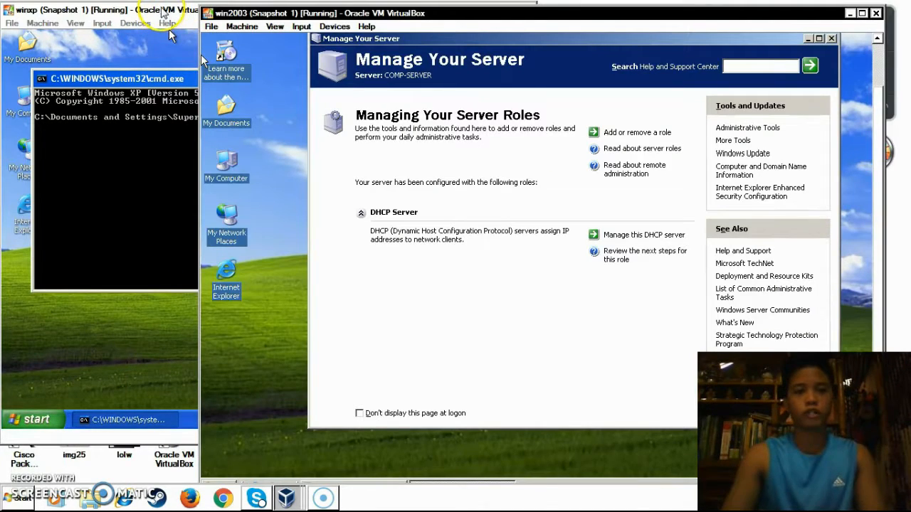
Bring up the XP machine's network settings via Devices > Network.
left_click(169, 29)
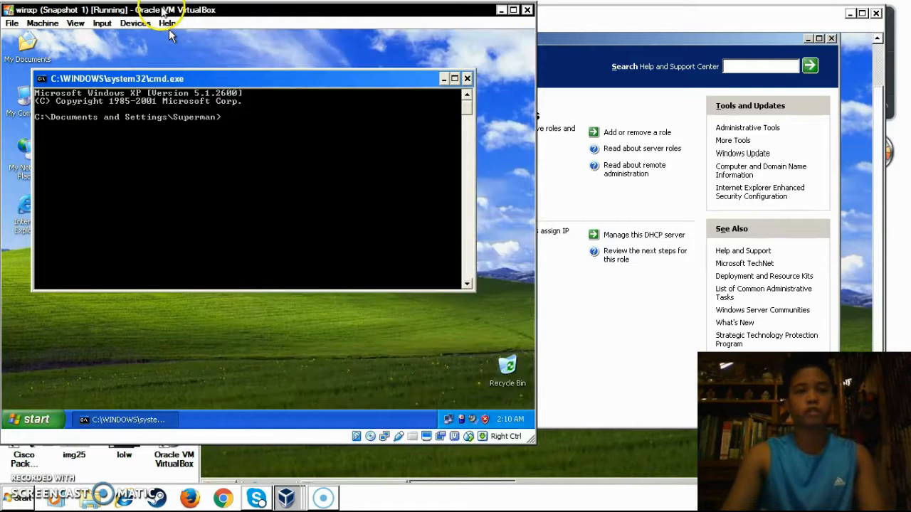
left_click(549, 16)
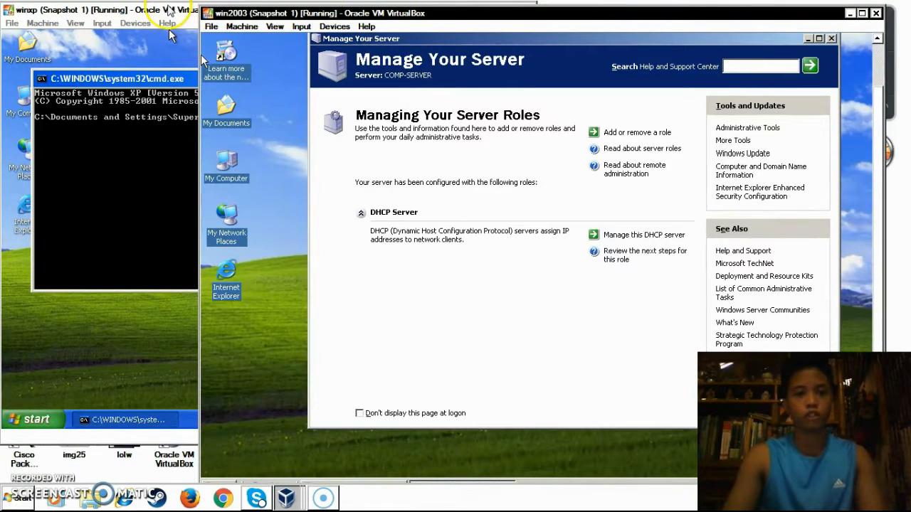
left_click(168, 10)
left_click(122, 24)
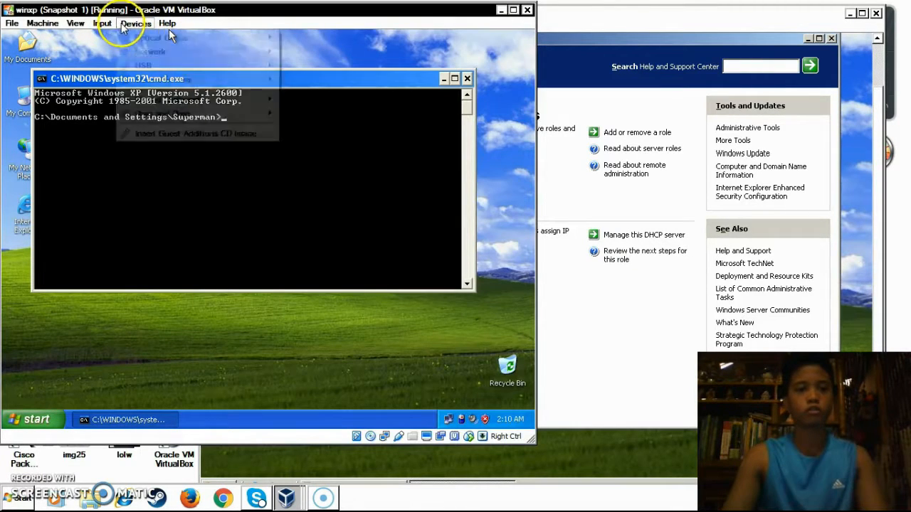
mouse_move(150, 54)
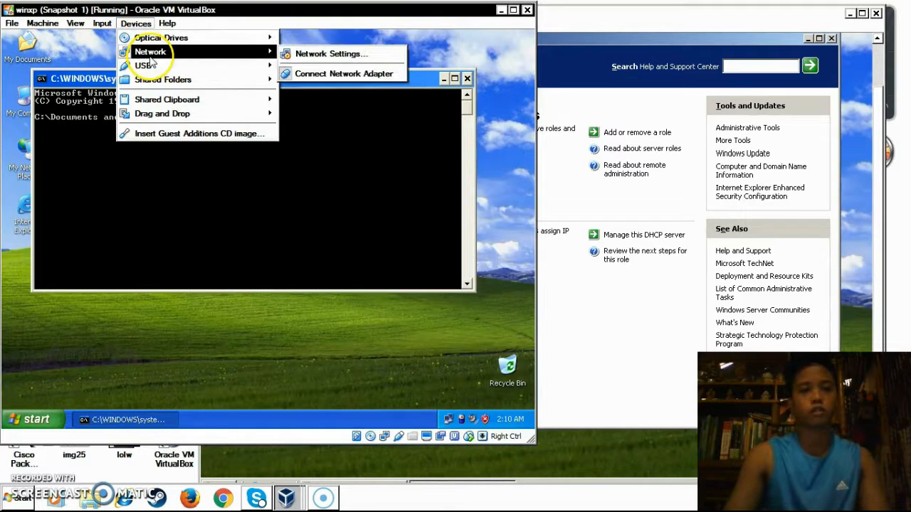
left_click(329, 54)
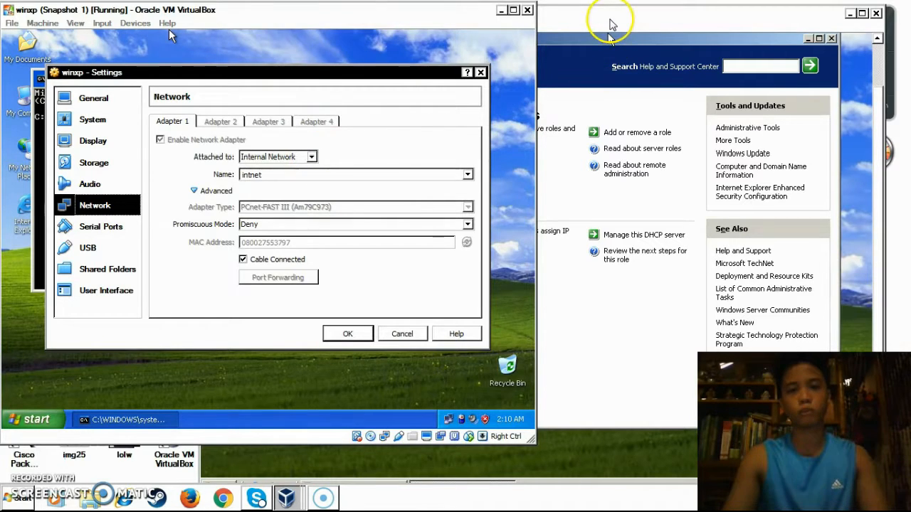
Confirm Adapter 1 stays on Internal Network 'intnet', save with OK, and return to the XP window.
left_click(608, 28)
key("alt+Tab")
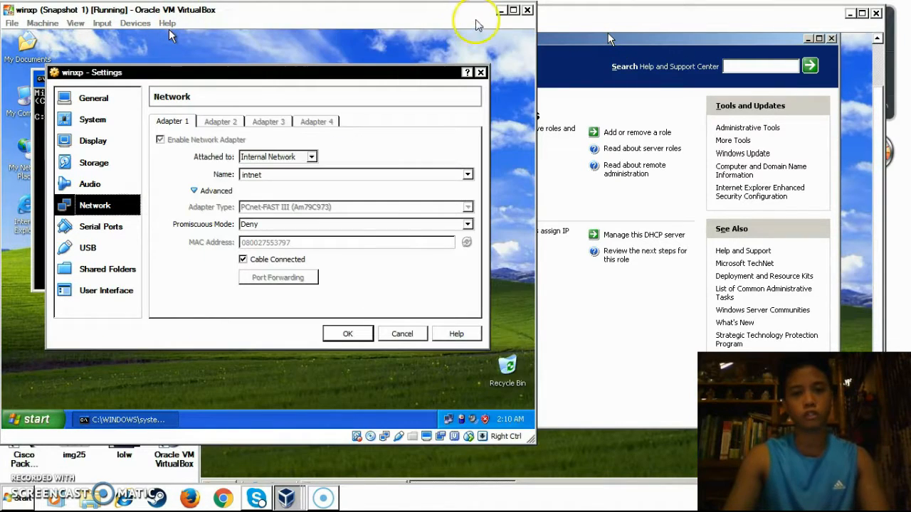
left_click(616, 32)
left_click(180, 17)
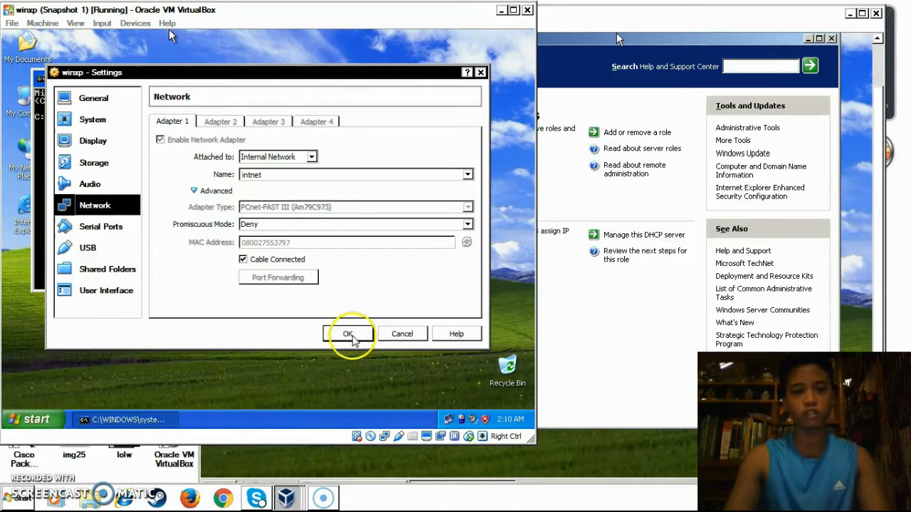
left_click(350, 335)
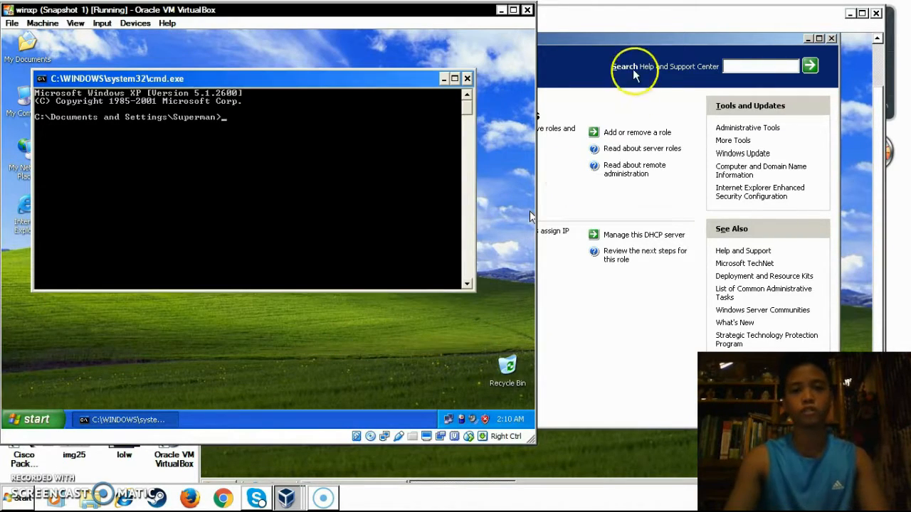
left_click(597, 24)
left_click(178, 12)
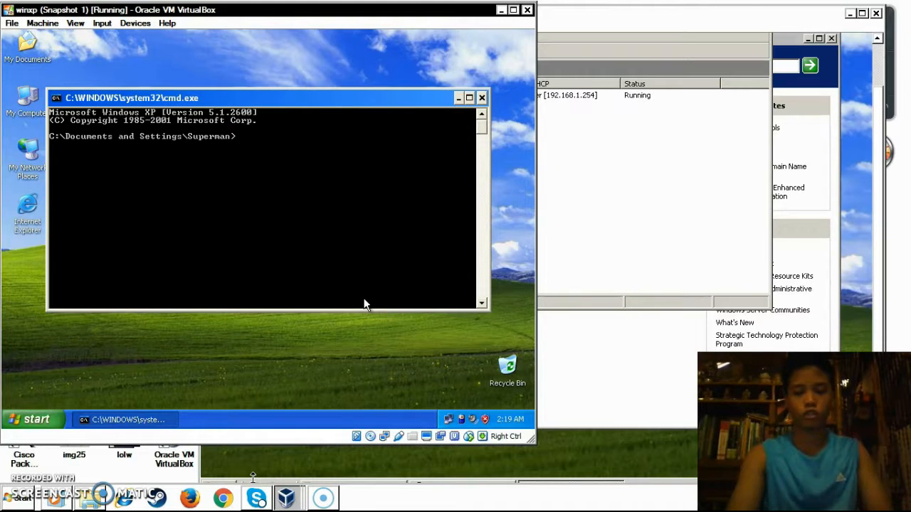
Check the XP address with ipconfig, release it with ipconfig /release, and dismiss the connectivity notice.
type("ipconfig")
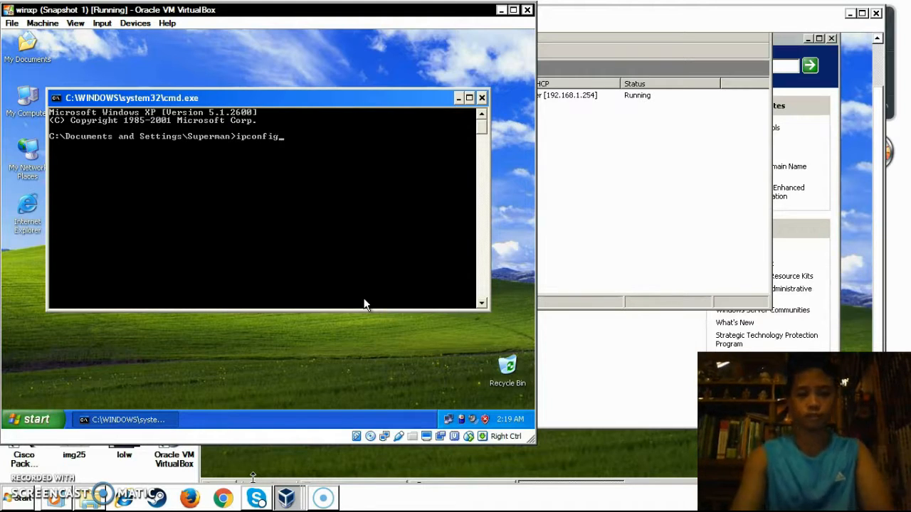
key("Return")
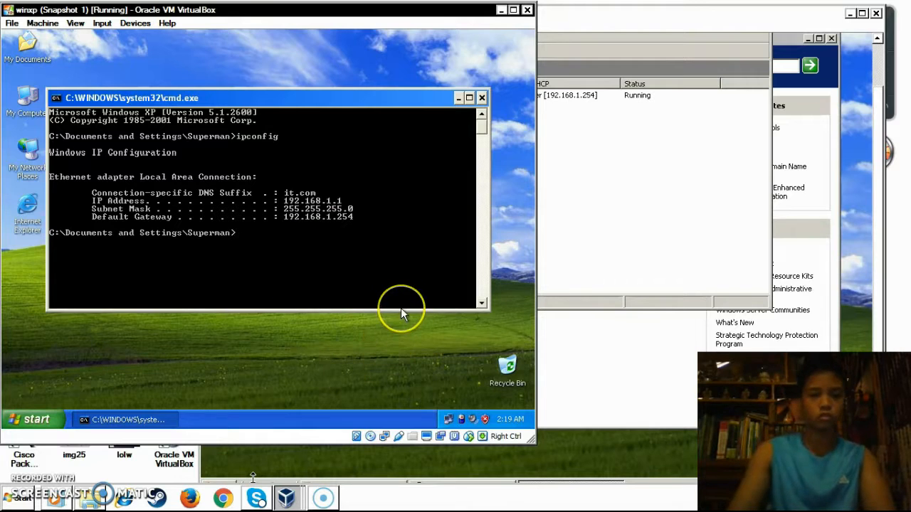
type("ip")
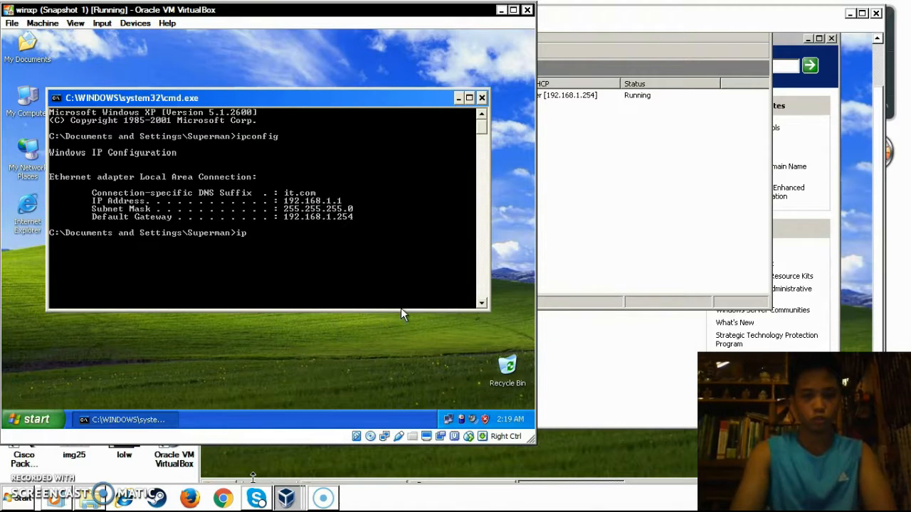
type("config /release")
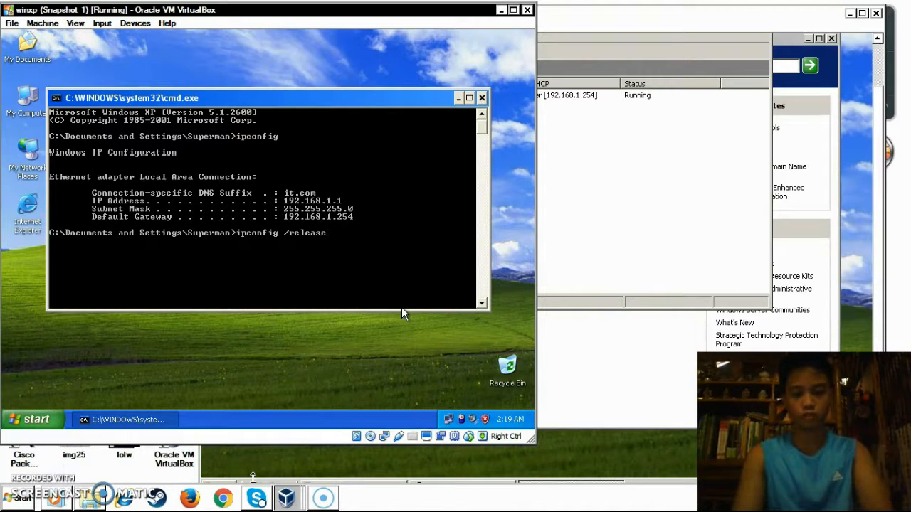
key("Return")
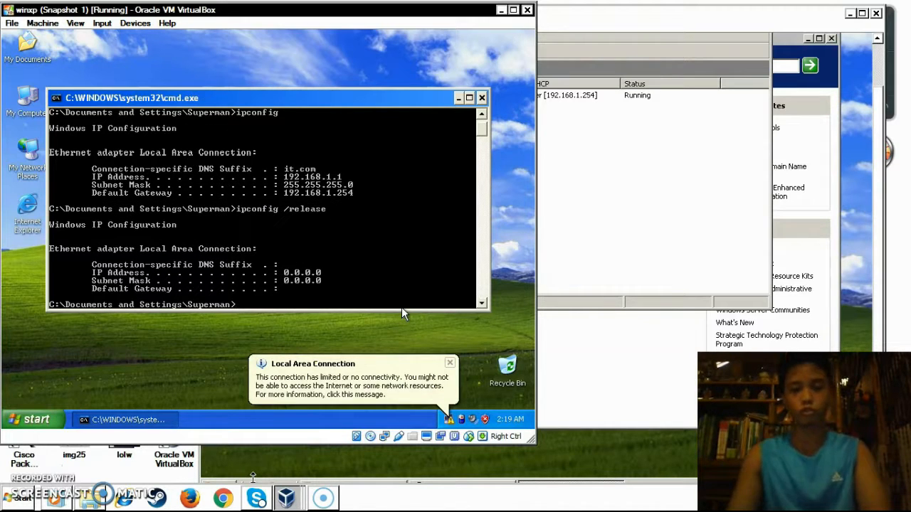
left_click(450, 363)
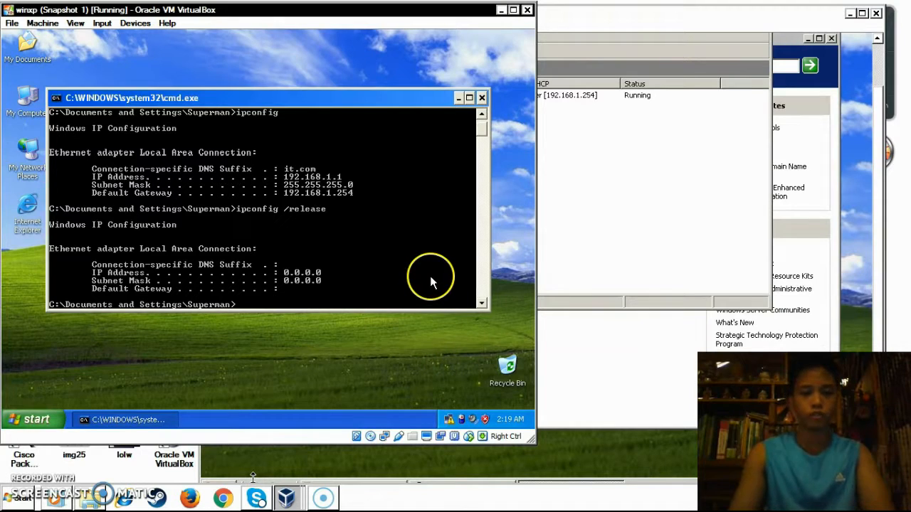
Renew the lease with ipconfig /renew to obtain 192.168.1.1, then type ipconfig /all.
type("ip")
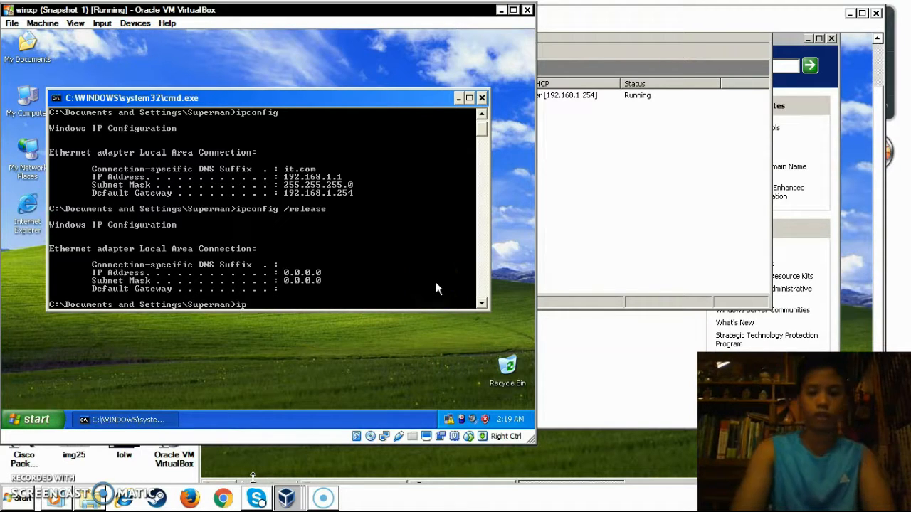
type("config ")
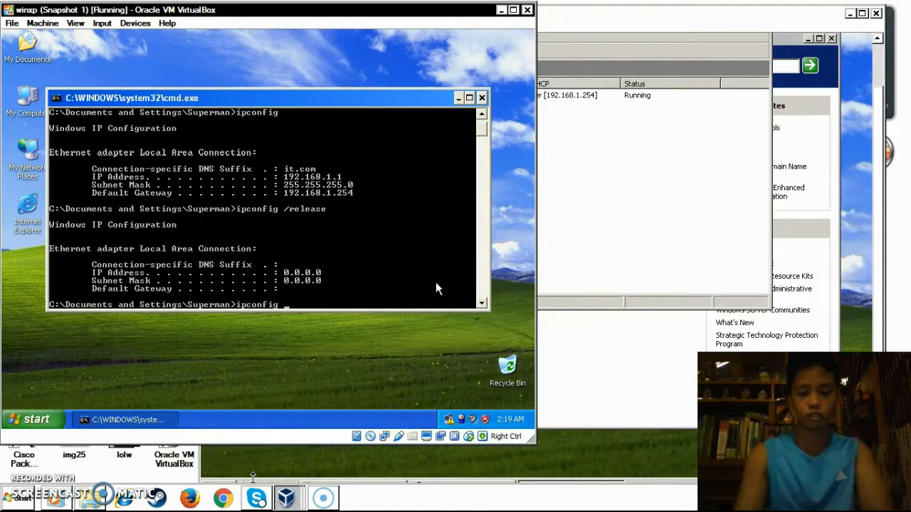
type("/renew")
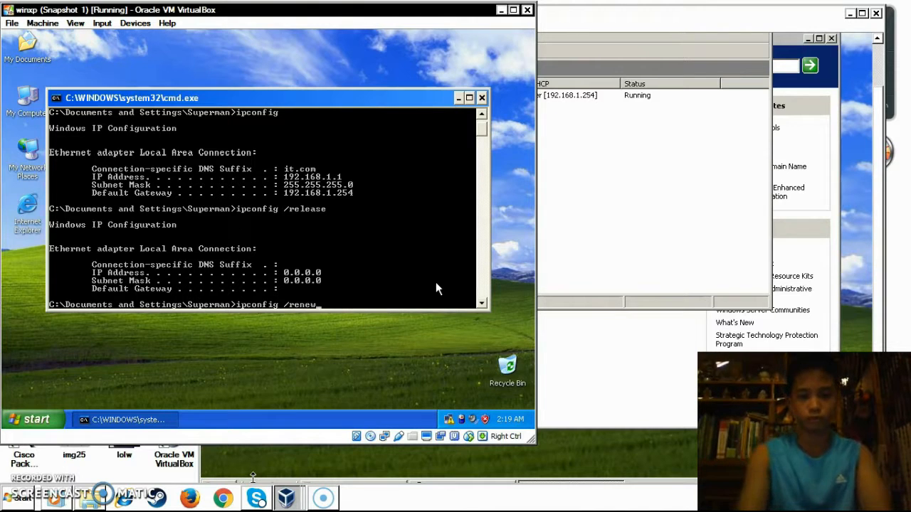
key("Return")
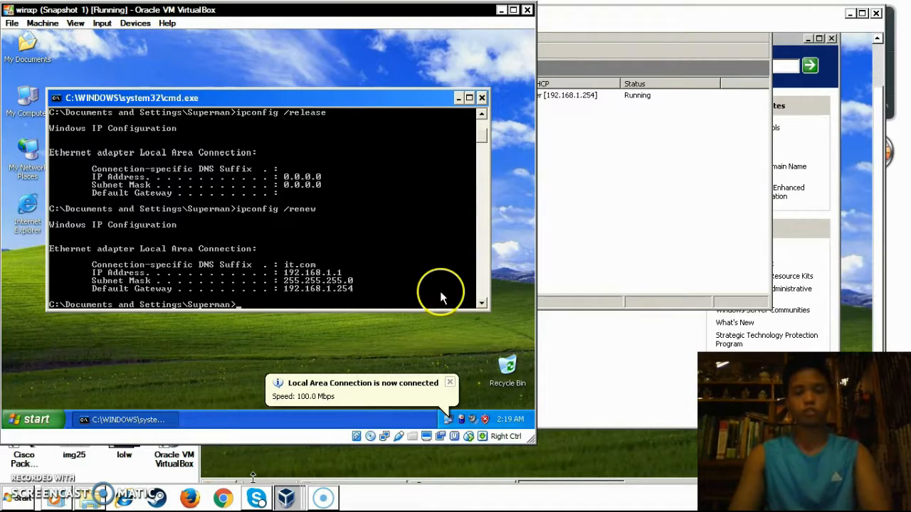
type("ip")
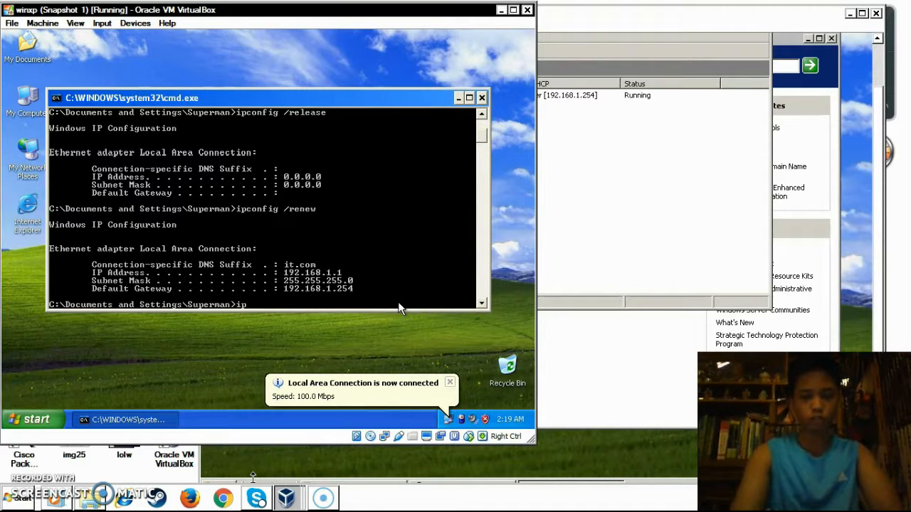
type("config /all")
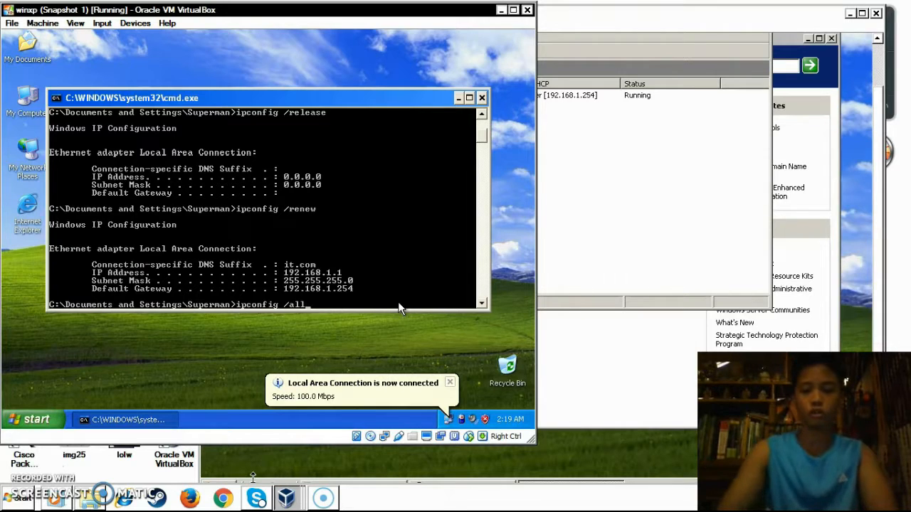
Run ipconfig /all and scroll to see DHCP server 192.168.1.254 and lease expiry April 04, 2016.
key("Return")
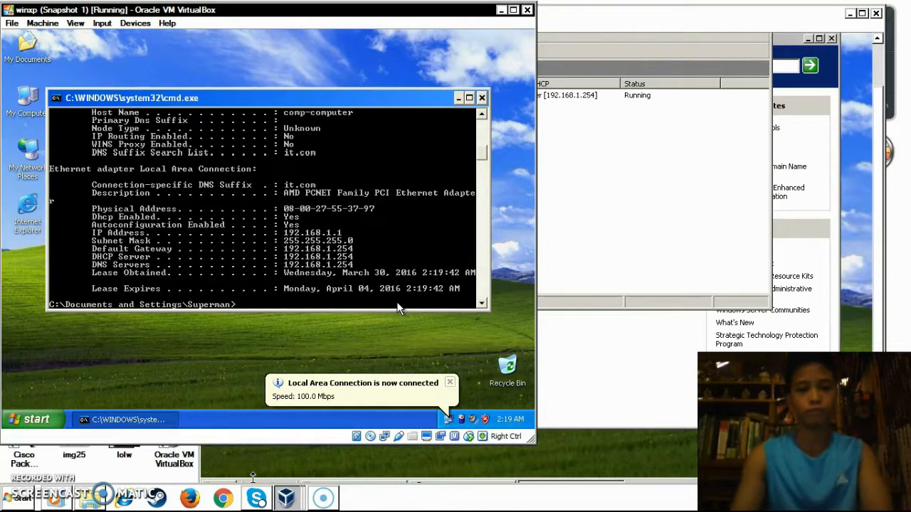
scroll(382, 265, "up", 3)
scroll(384, 256, "down", 3)
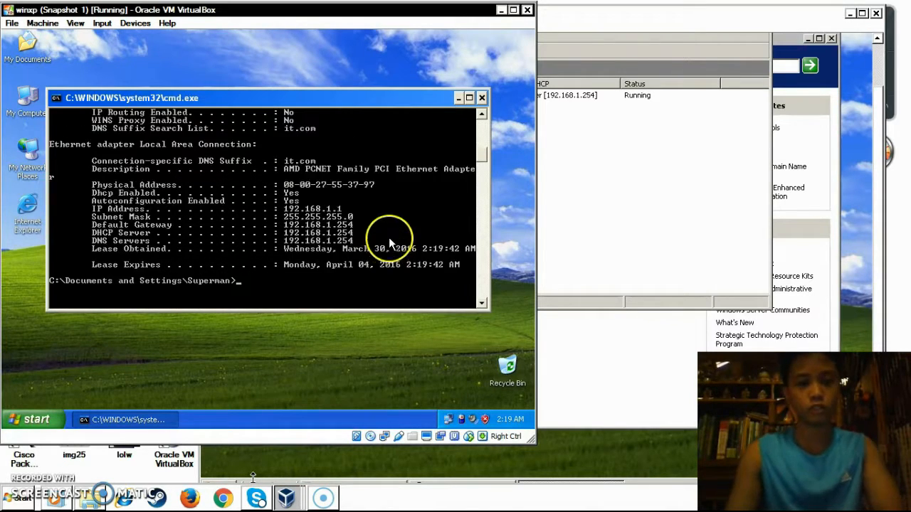
scroll(390, 234, "up", 4)
scroll(390, 235, "down", 7)
scroll(390, 235, "up", 4)
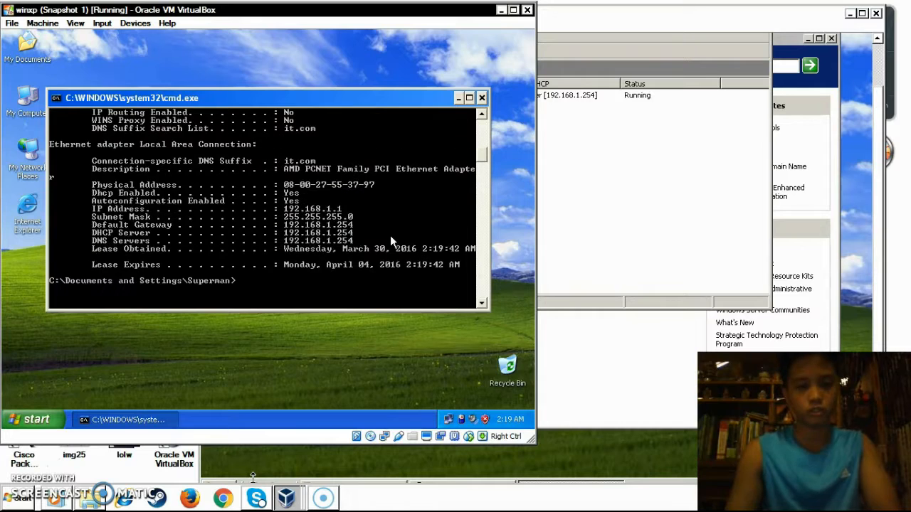
scroll(391, 234, "down", 5)
scroll(391, 234, "up", 4)
left_click(380, 253)
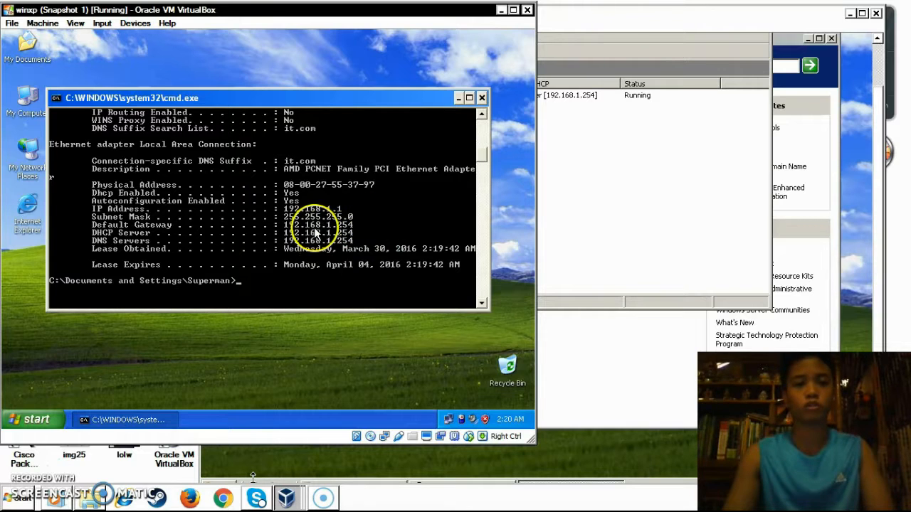
scroll(314, 233, "up", 1)
scroll(314, 232, "down", 2)
scroll(314, 233, "up", 1)
scroll(315, 232, "up", 2)
scroll(342, 264, "down", 2)
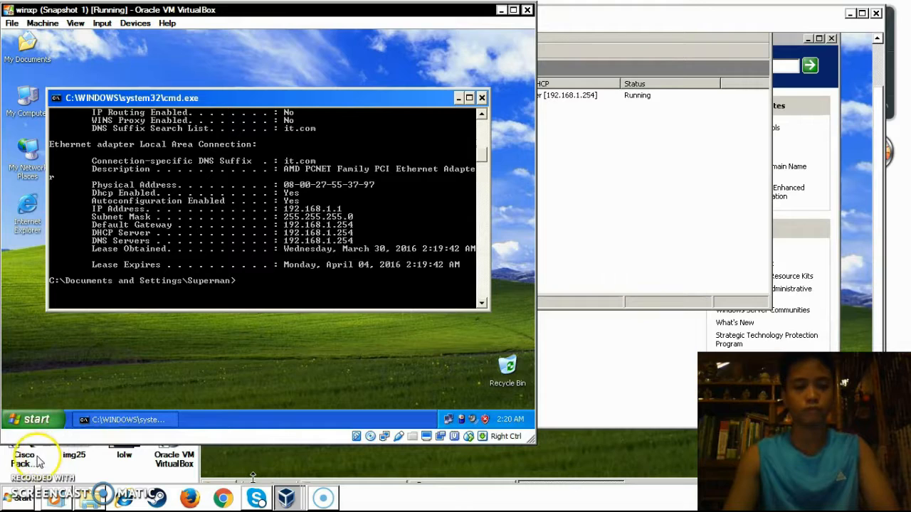
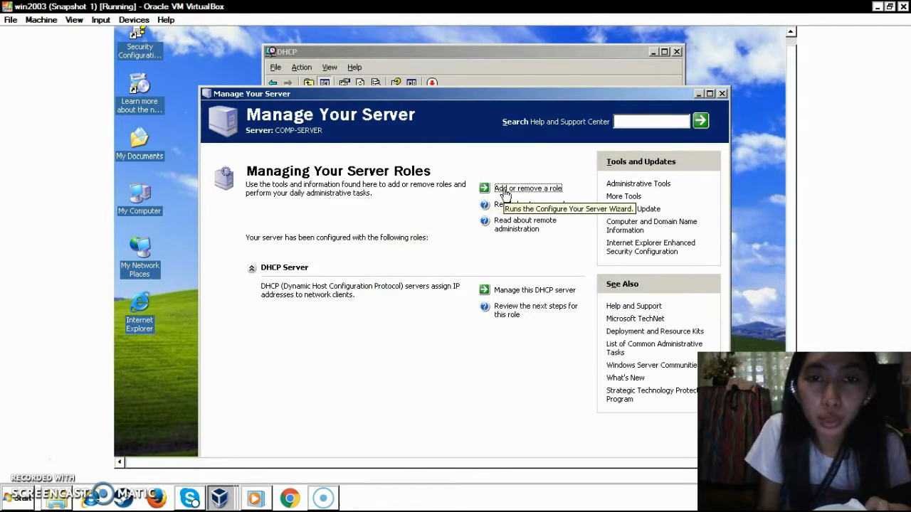
Add the Domain Controller (Active Directory) role to launch the Active Directory Installation Wizard.
left_click(504, 189)
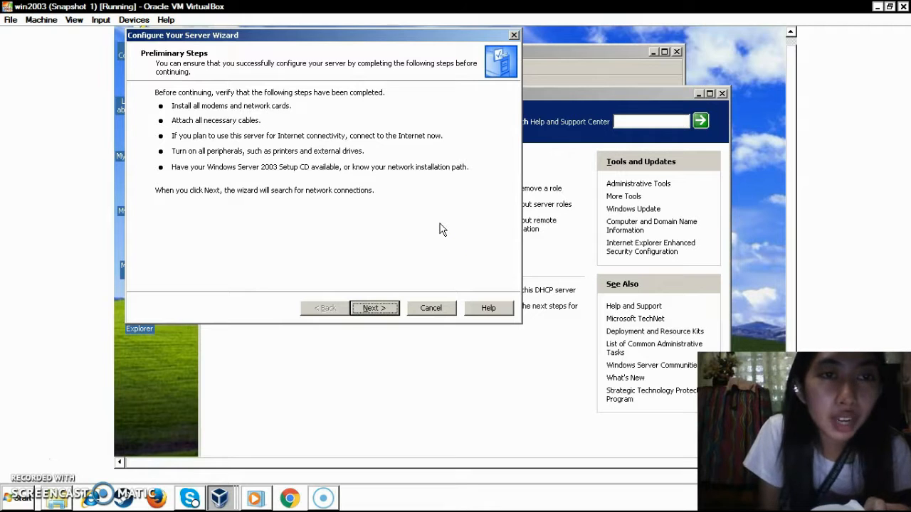
left_click(375, 307)
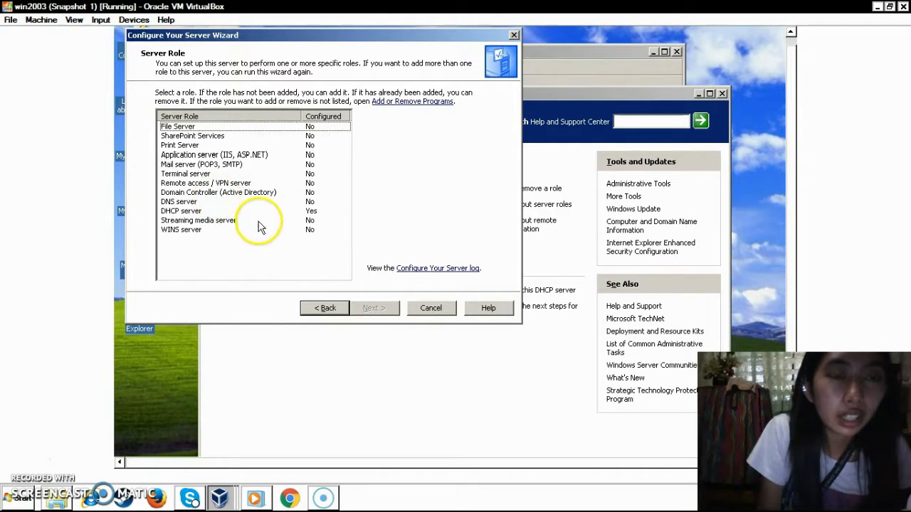
left_click(223, 193)
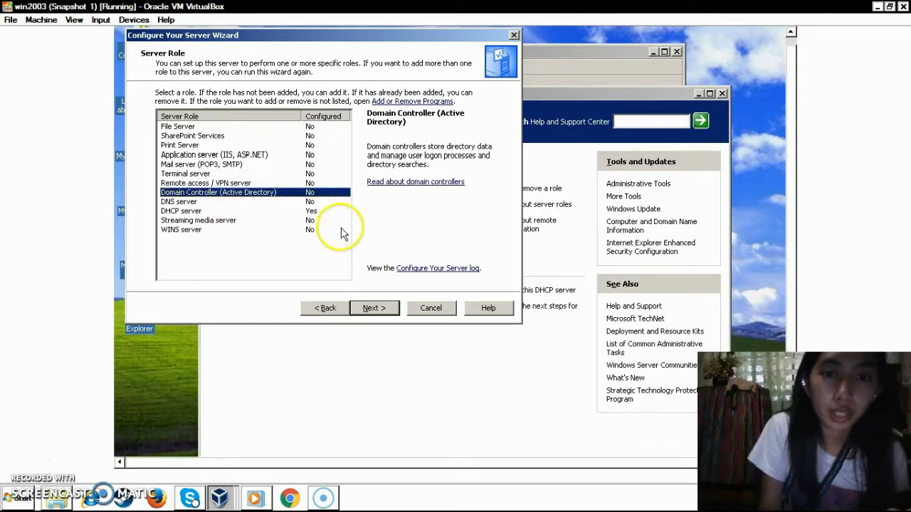
left_click(371, 310)
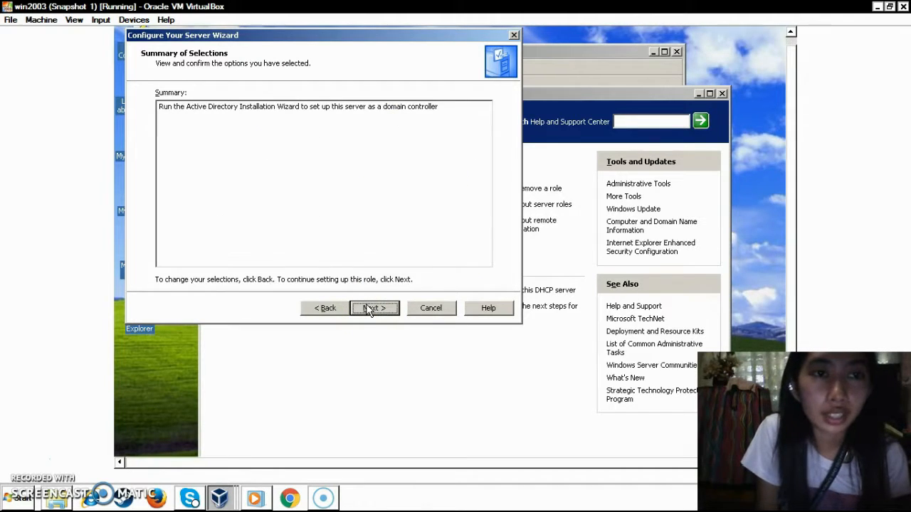
left_click(381, 310)
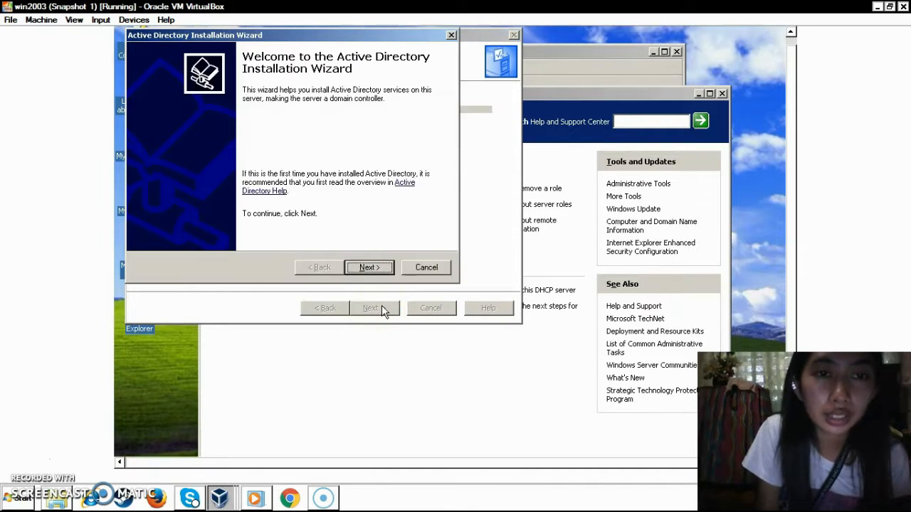
Accept the compatibility notice and choose a controller for a new domain in a new forest.
left_click(367, 270)
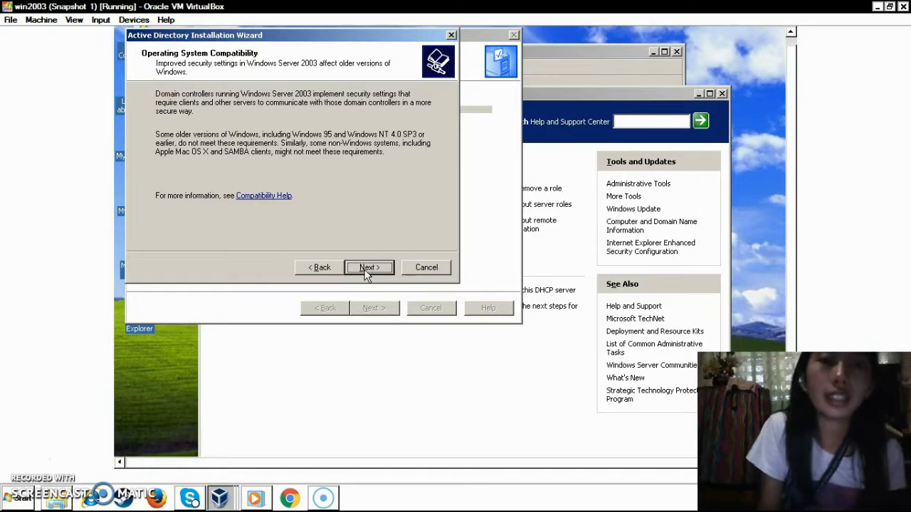
left_click(365, 271)
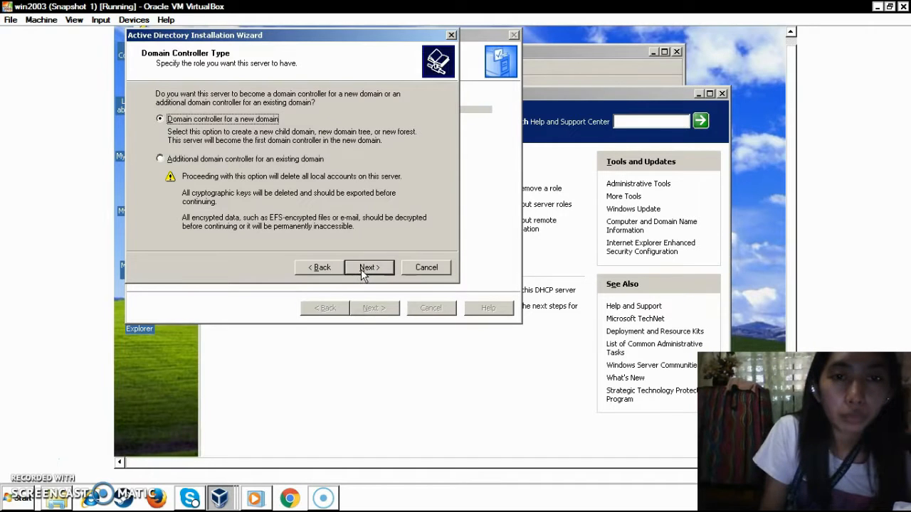
left_click(365, 274)
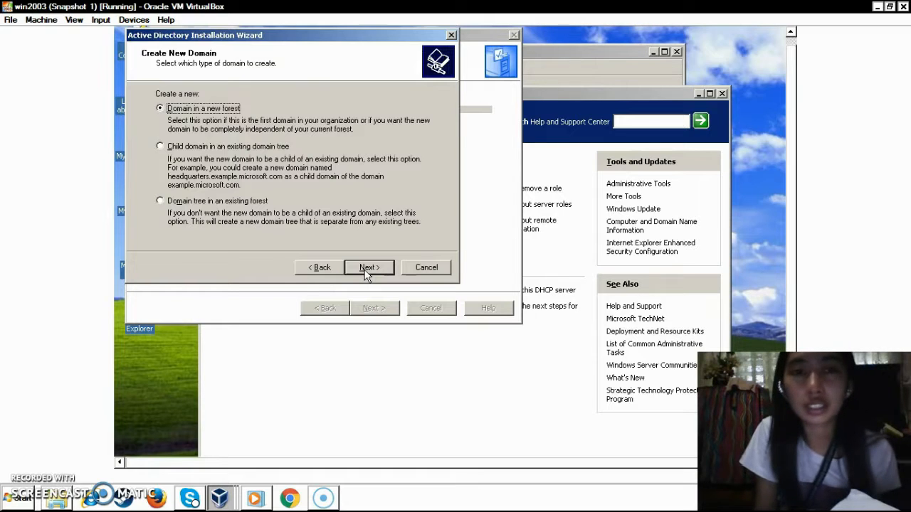
left_click(365, 272)
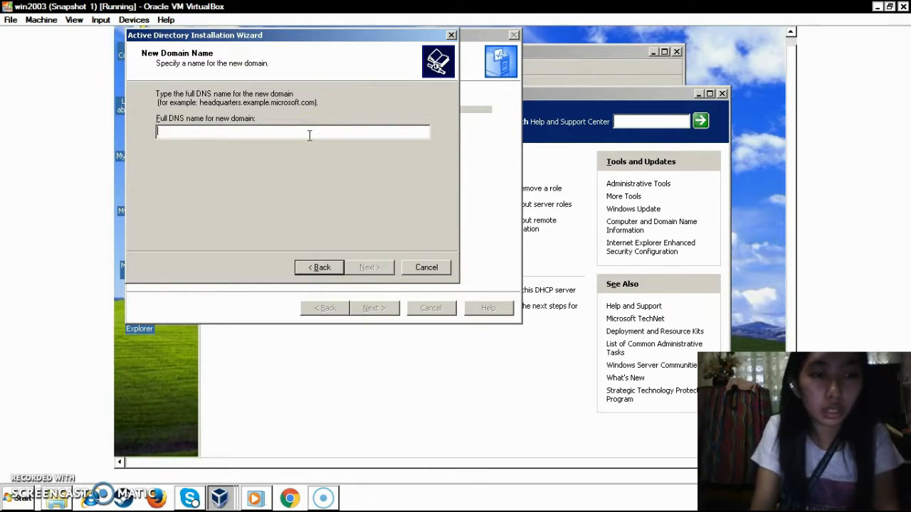
type("W")
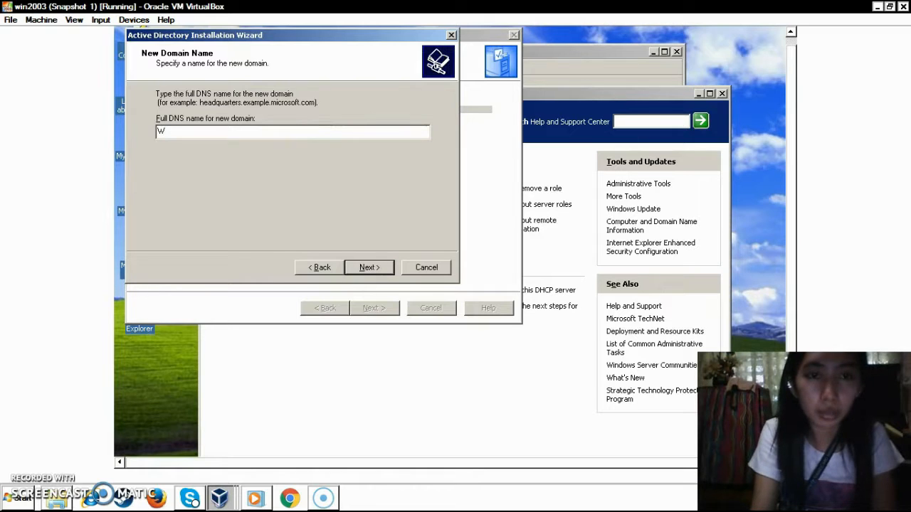
key("BackSpace")
key("Caps_Lock")
type("ww")
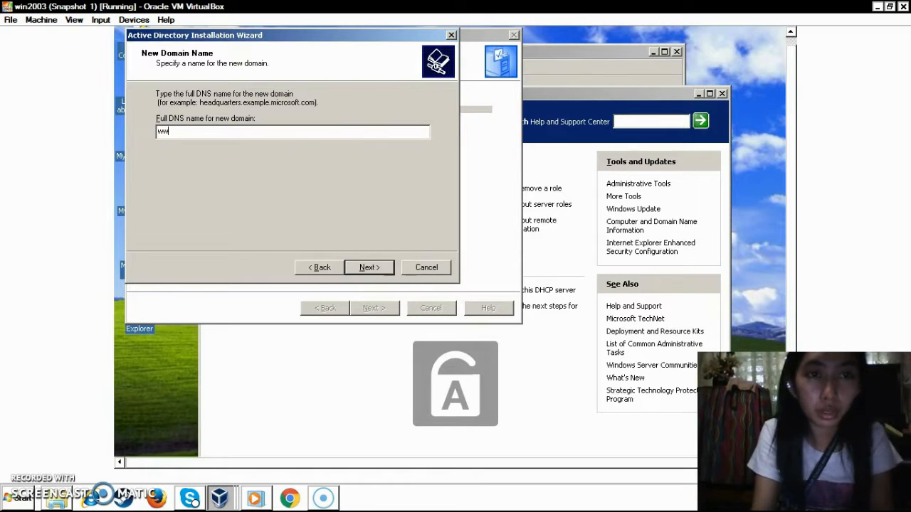
type("w.")
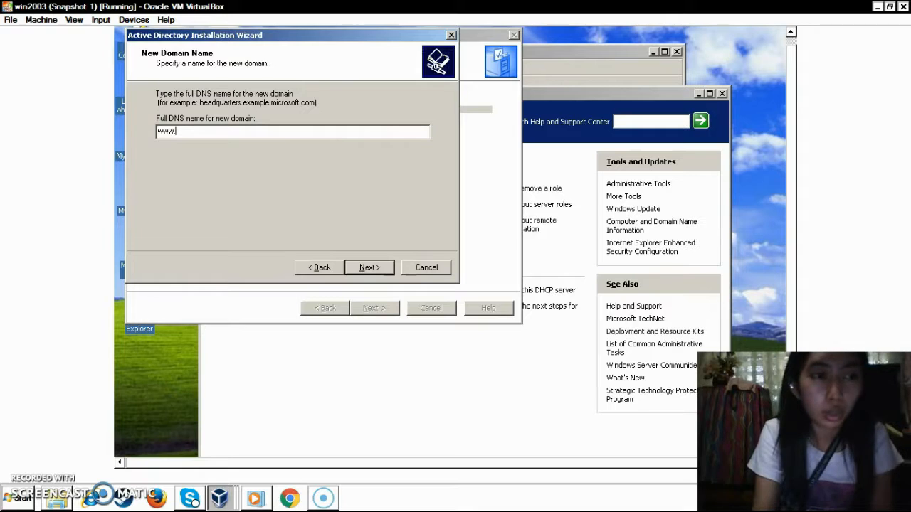
type("work")
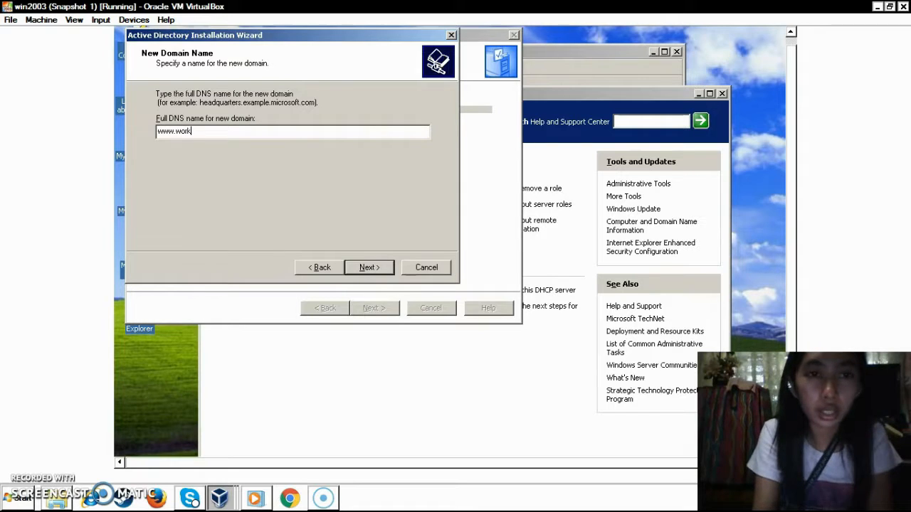
type(".t")
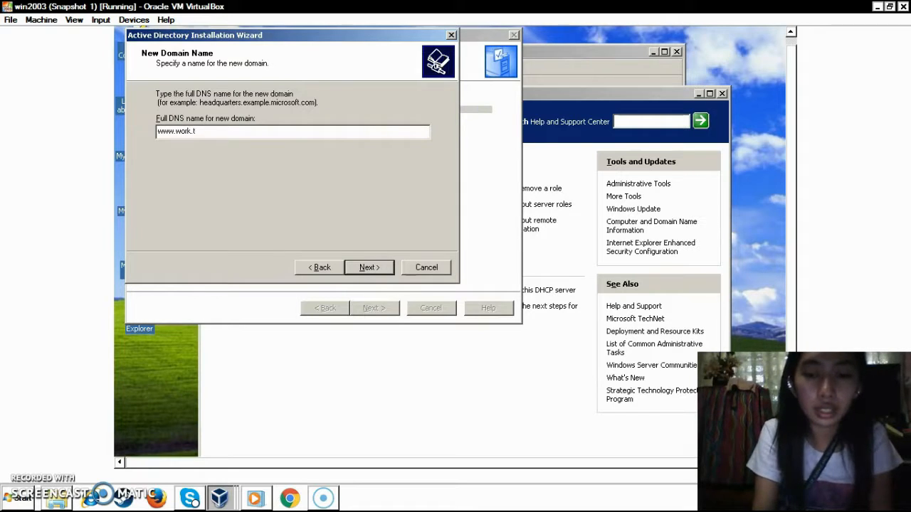
type(".")
key("BackSpace")
type("it.com")
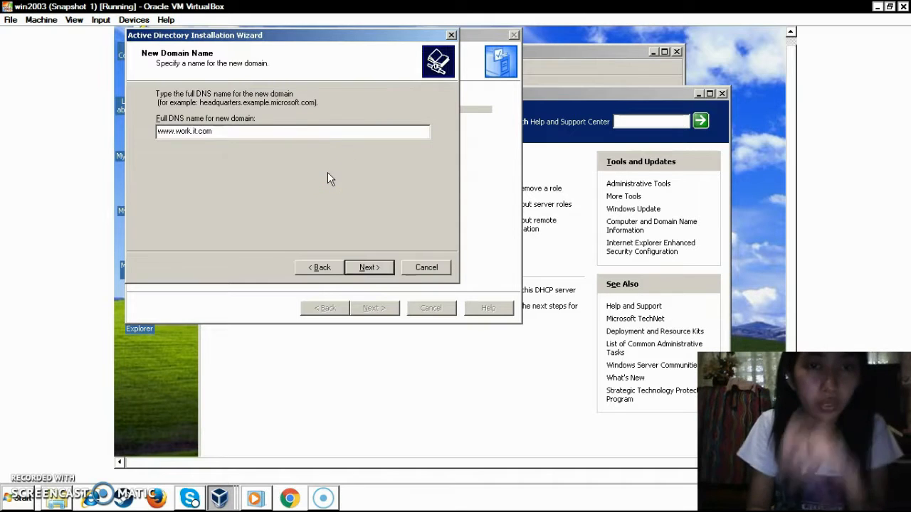
left_click(364, 269)
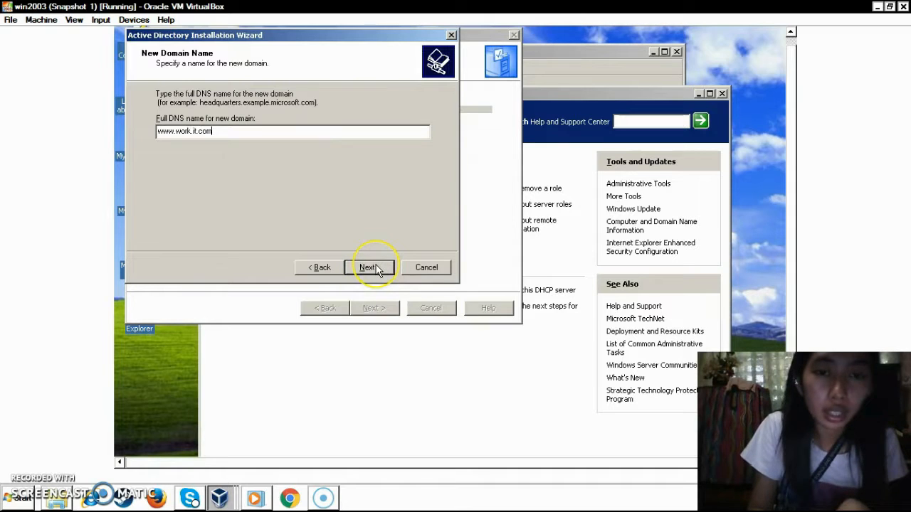
left_click(368, 268)
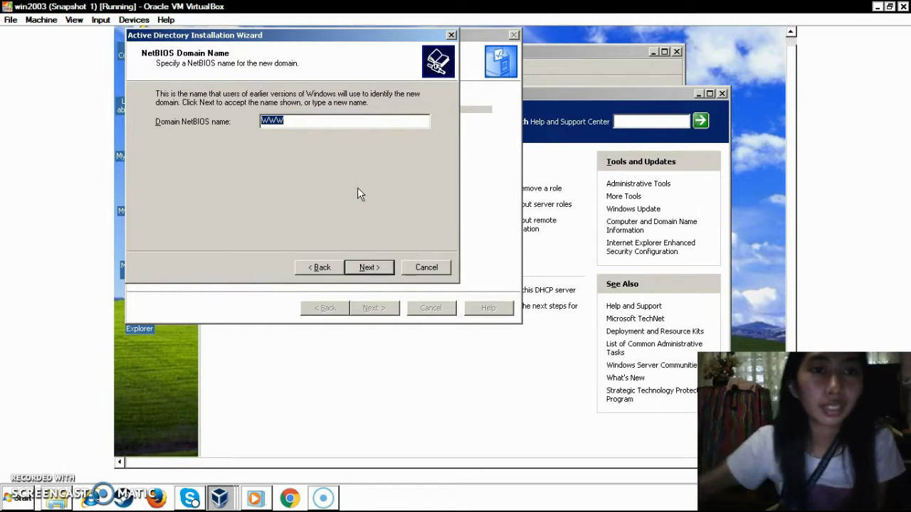
Accept NetBIOS name WWW, the default C:\WINDOWS\NTDS folders and C:\WINDOWS\SYSVOL location.
left_click(371, 269)
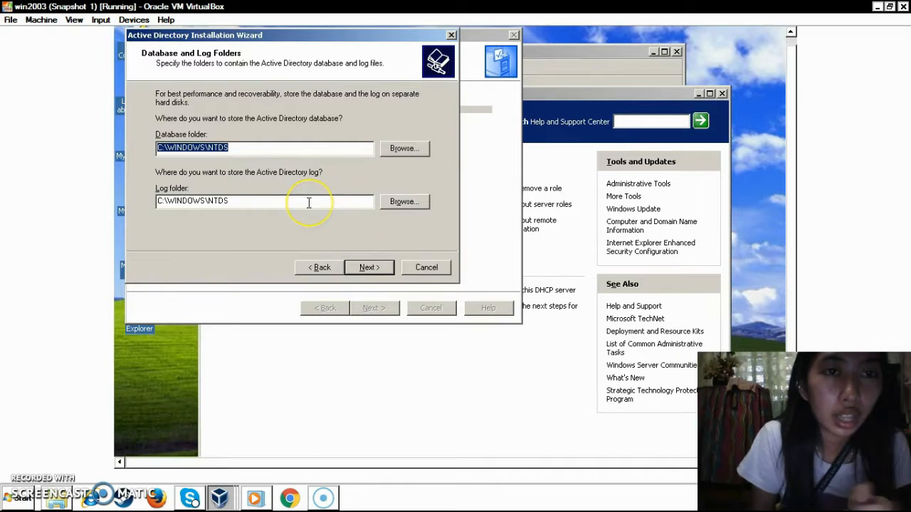
left_click(279, 147)
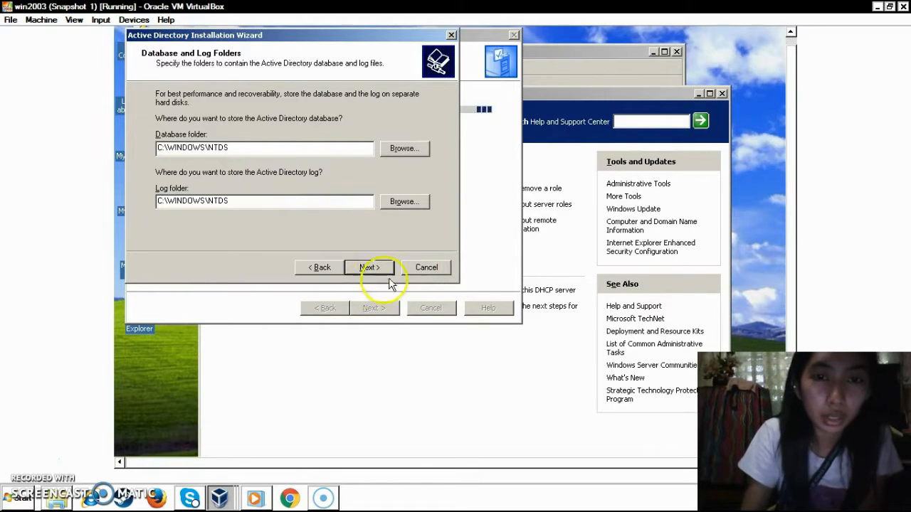
left_click(370, 268)
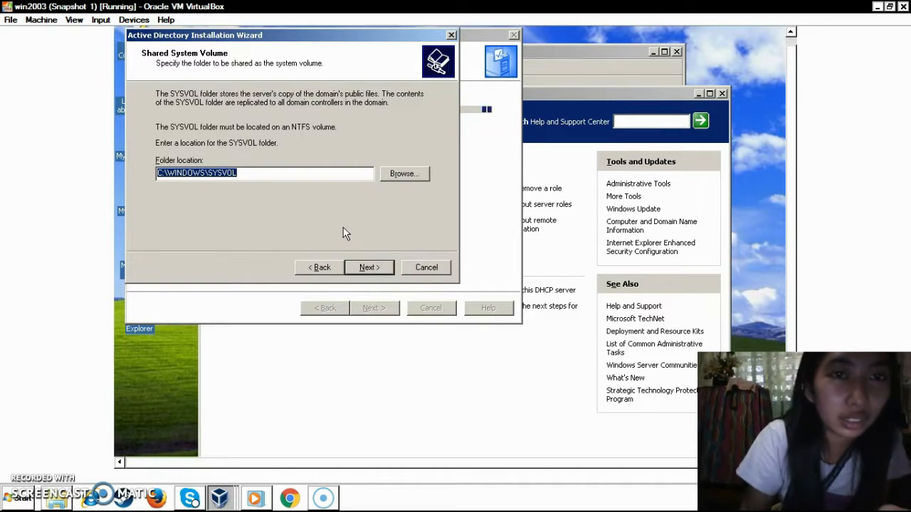
left_click(323, 230)
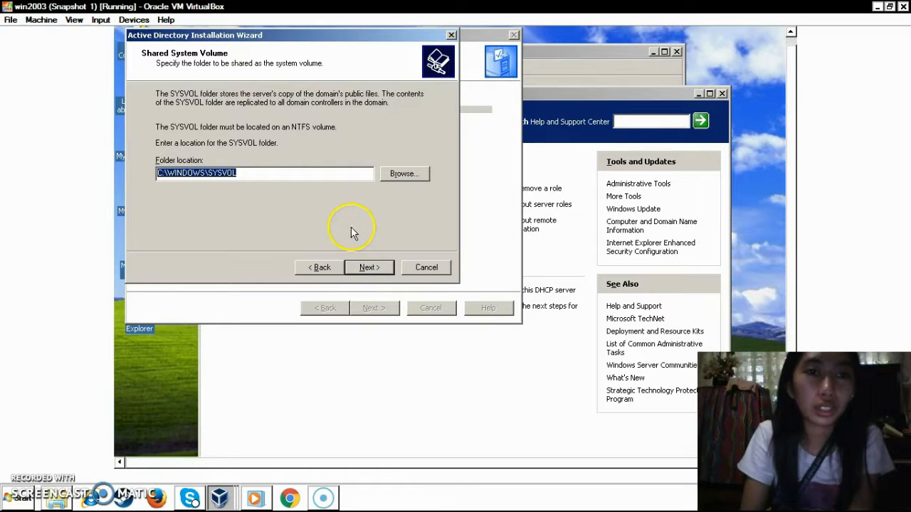
left_click(367, 269)
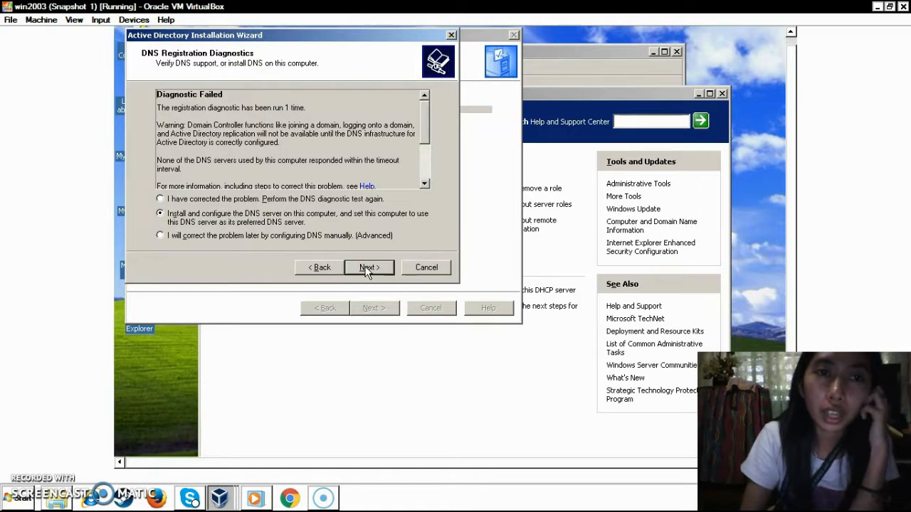
Choose to install and configure DNS here and keep Windows 2000/2003-only permissions.
left_click(287, 158)
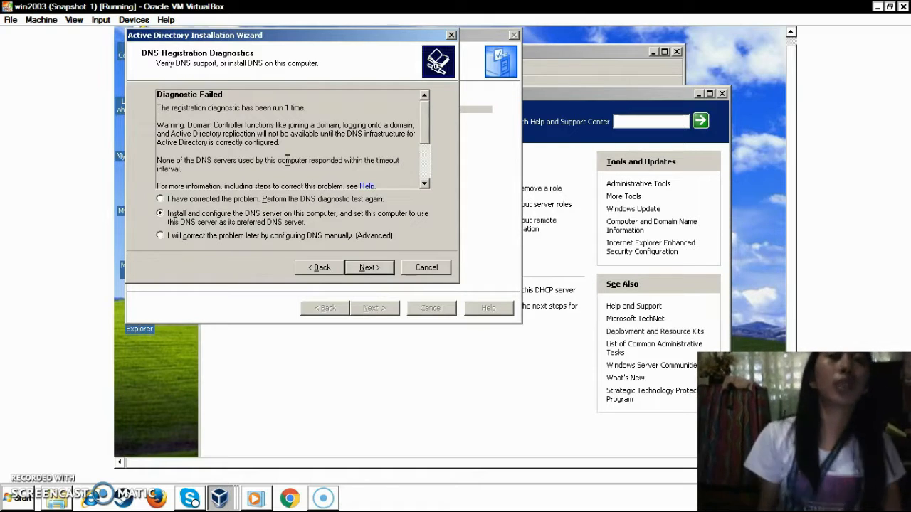
left_click(184, 238)
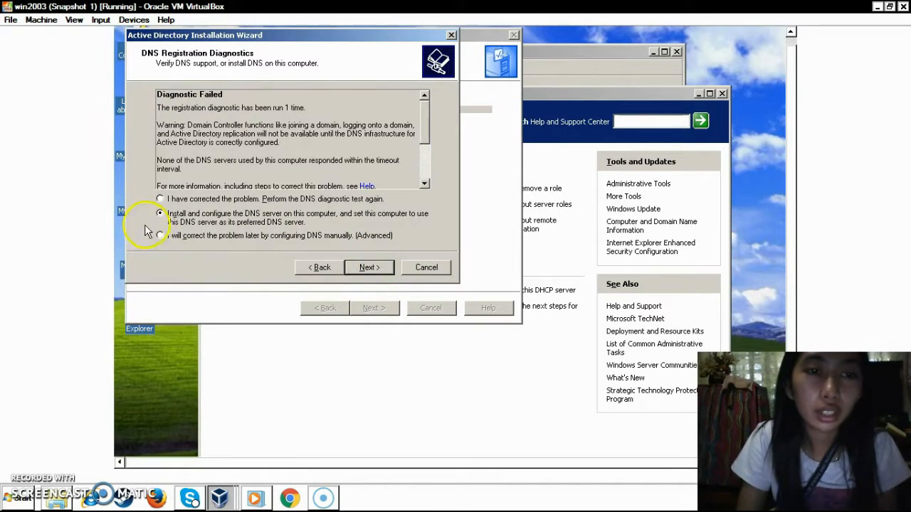
left_click(366, 268)
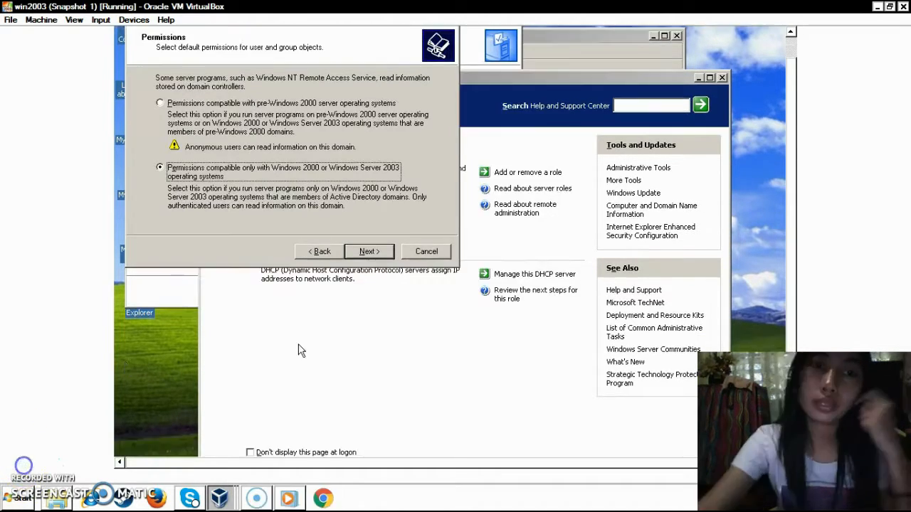
left_click(303, 341)
left_click(321, 328)
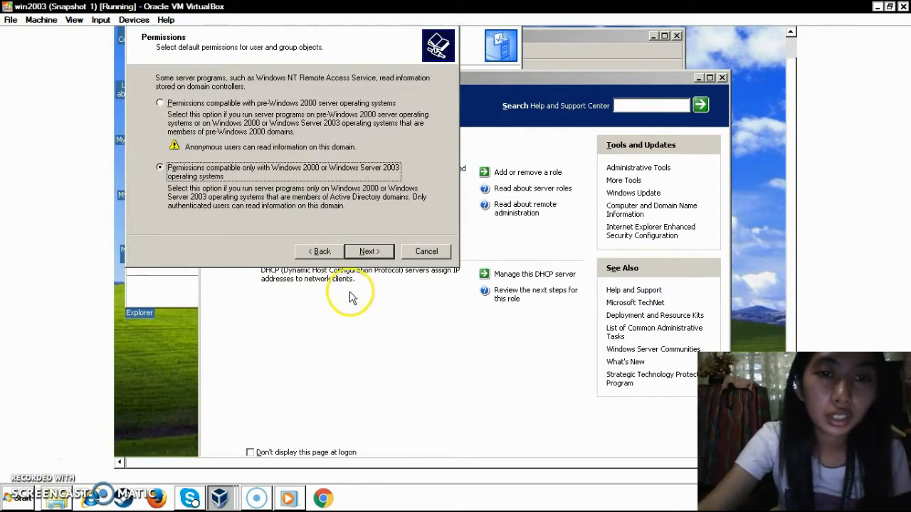
left_click(370, 253)
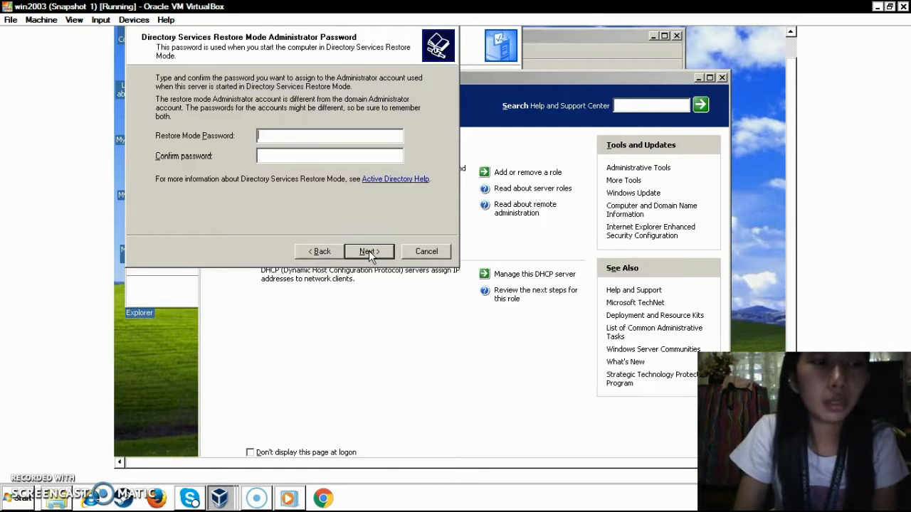
Set and confirm the Restore Mode administrator password, then confirm the summary to install Active Directory.
type("••")
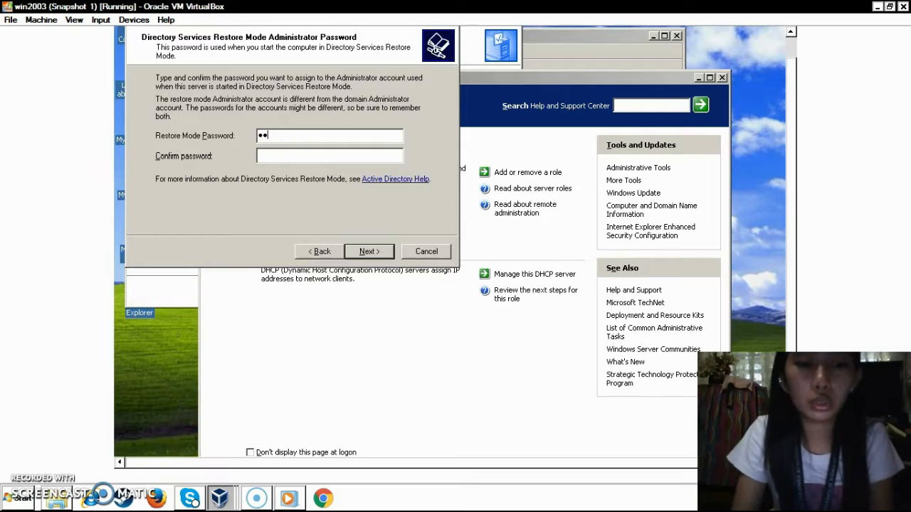
type("•")
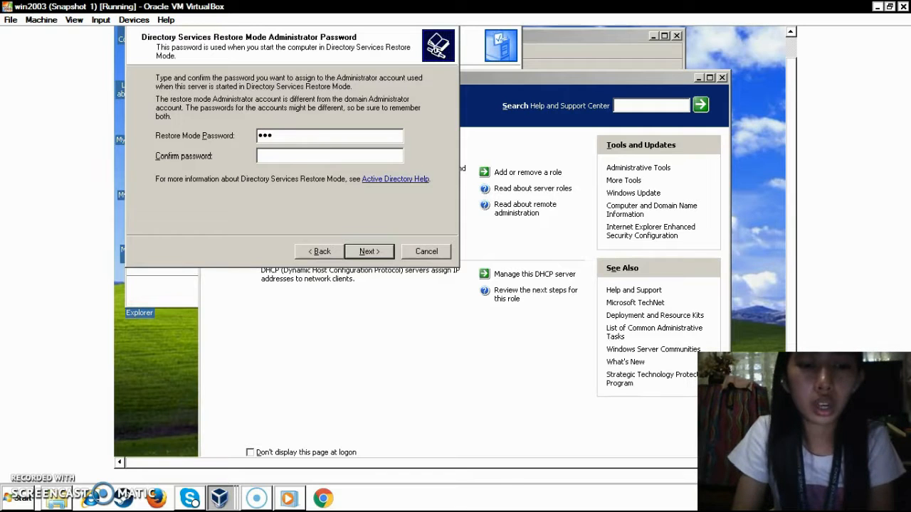
type("••")
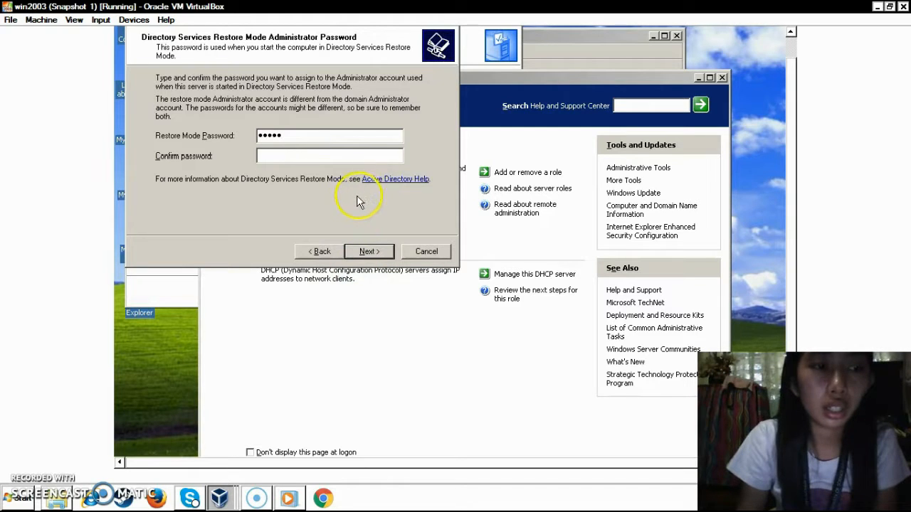
left_click(318, 157)
key("Caps_Lock")
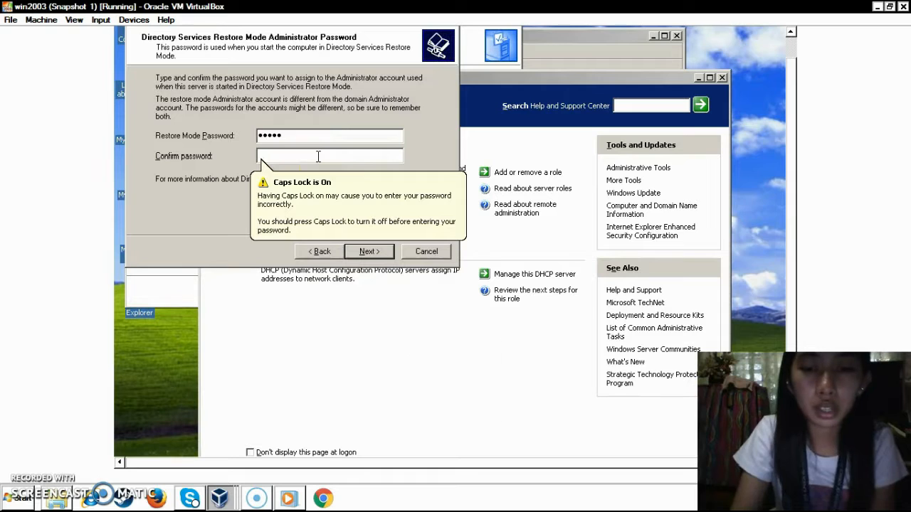
type("**")
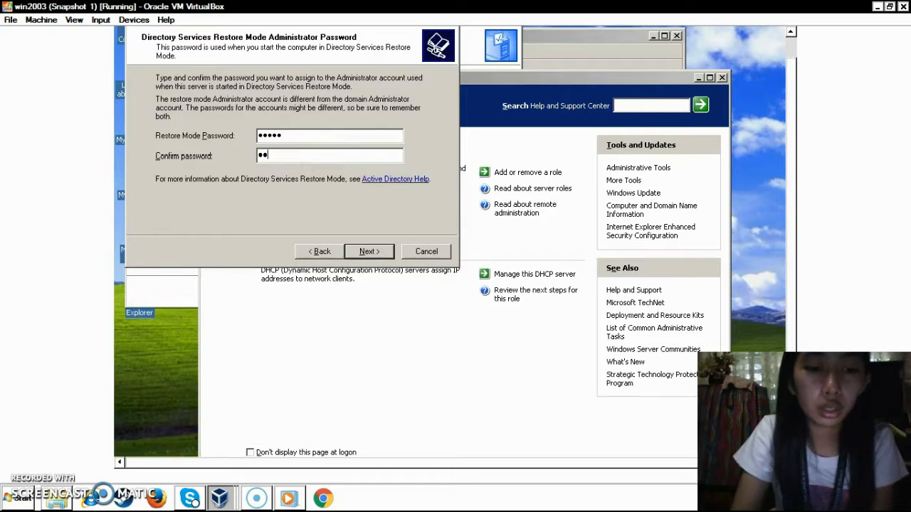
type("***")
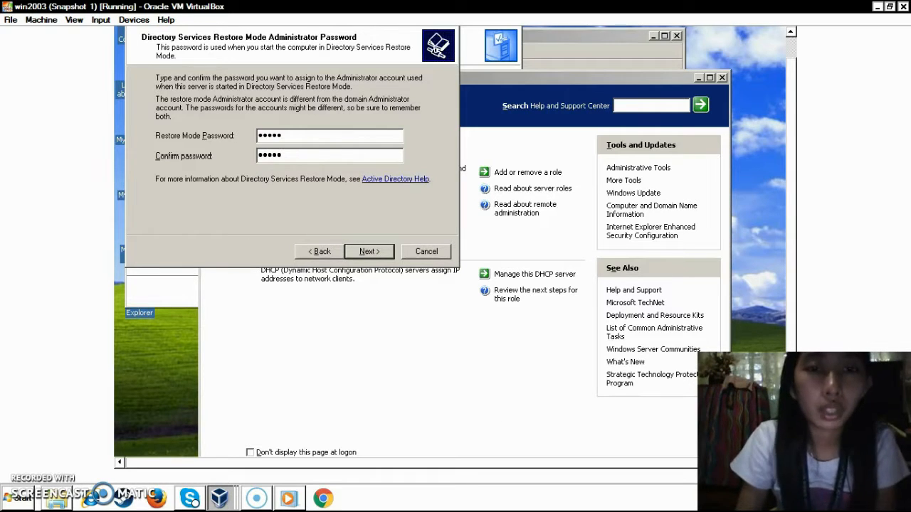
left_click(367, 251)
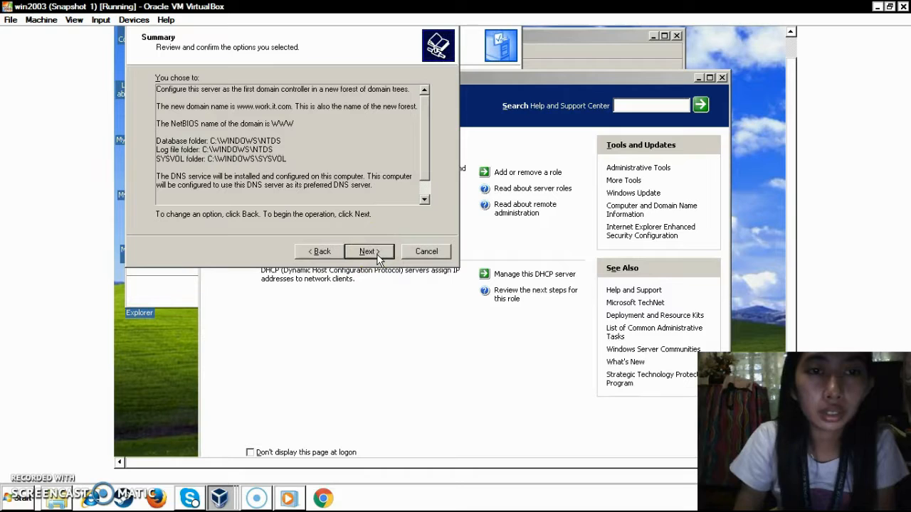
left_click(368, 252)
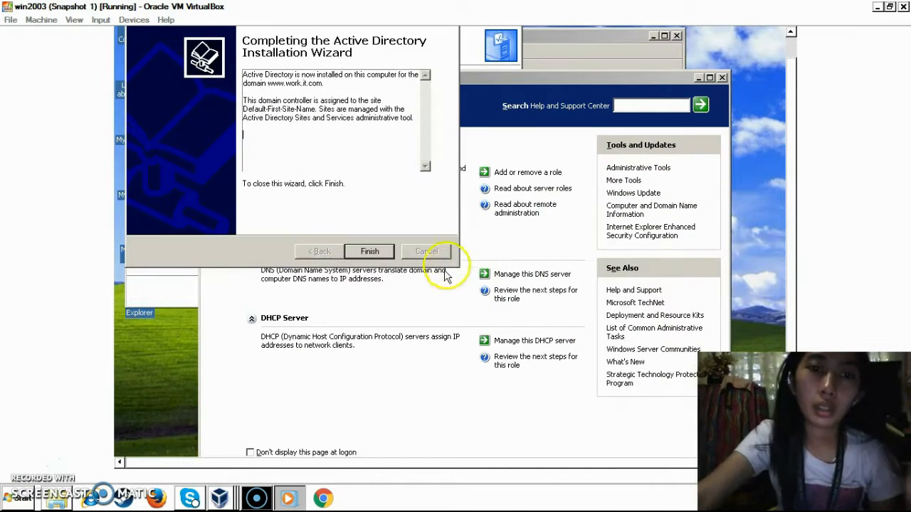
Minimize the DHCP and Manage Your Server windows and finish the Active Directory wizard.
left_click(487, 64)
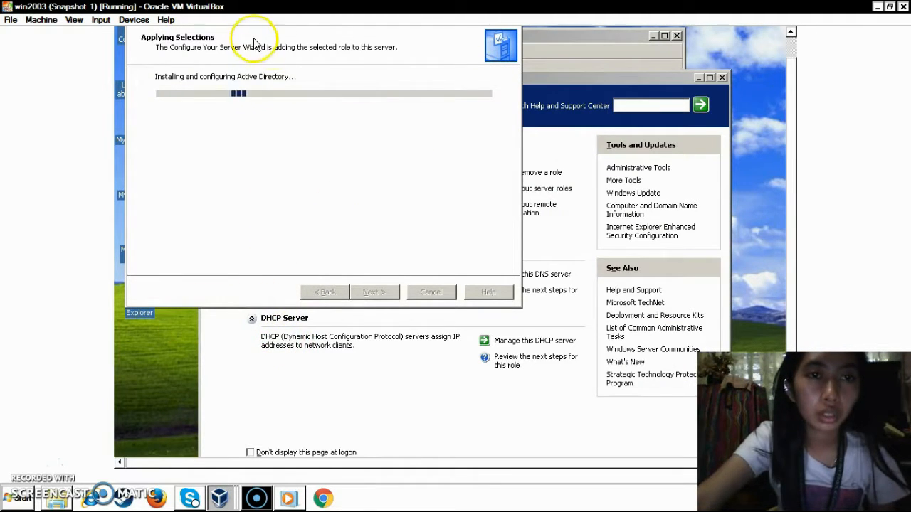
left_click(619, 57)
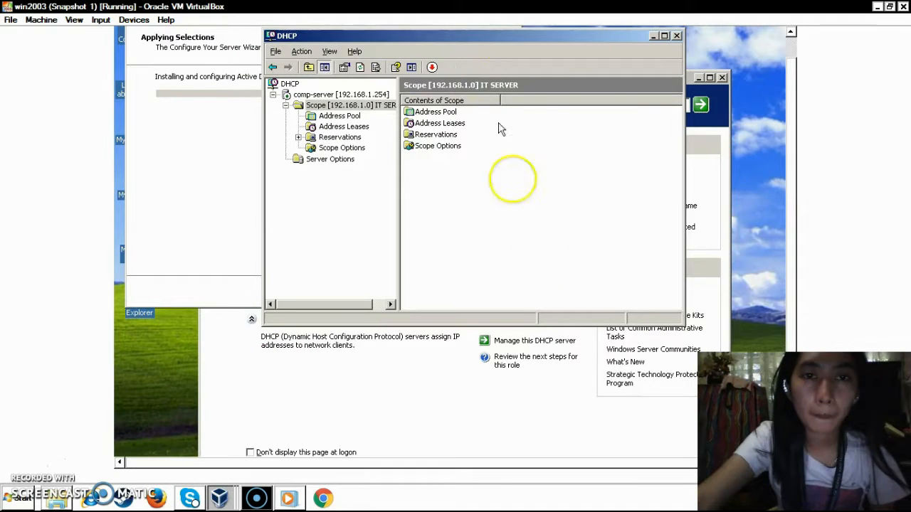
left_click(497, 385)
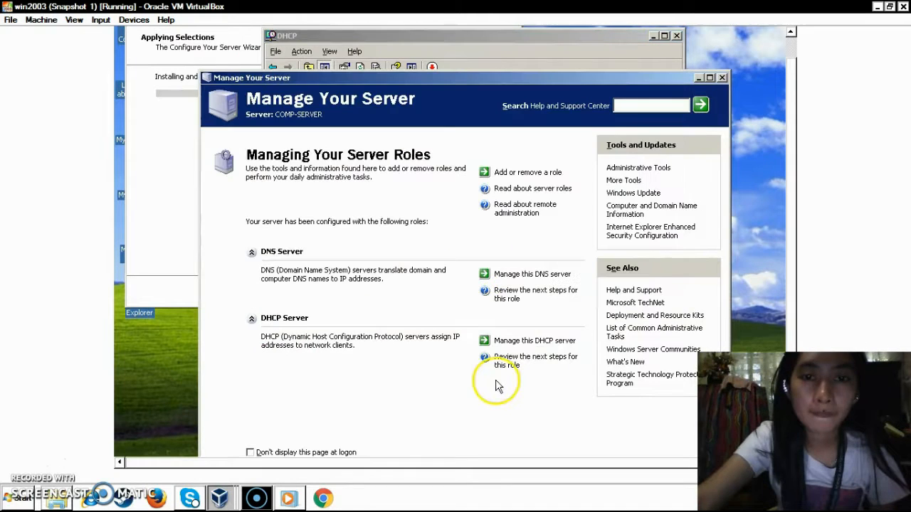
left_click(699, 78)
left_click(652, 35)
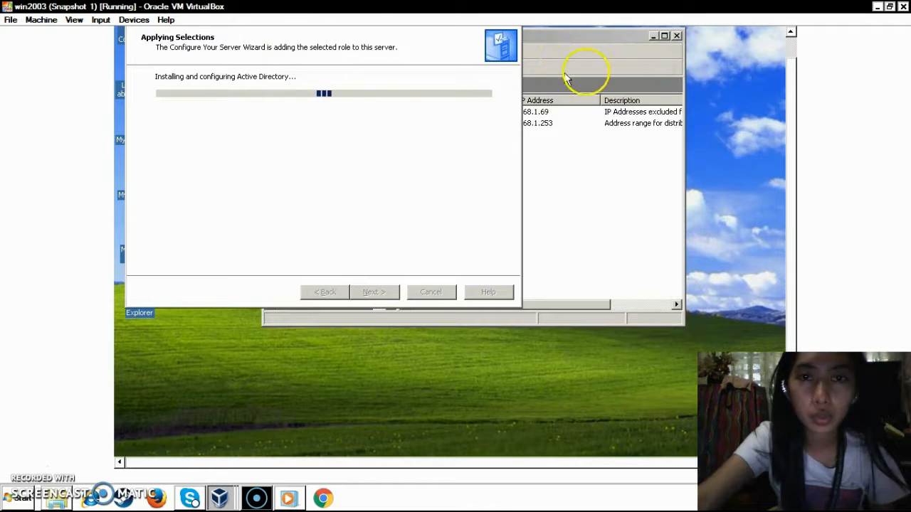
left_click(590, 69)
left_click(200, 91)
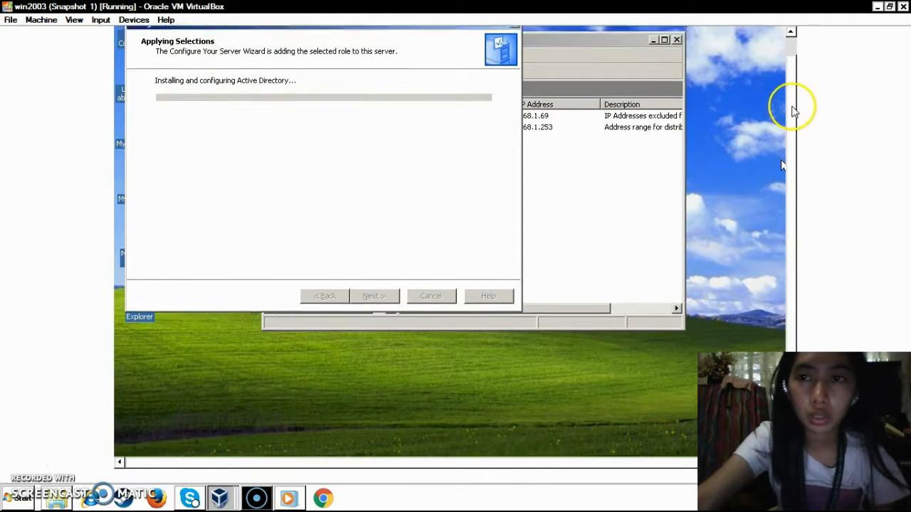
left_click_drag(793, 102, 793, 76)
left_click_drag(361, 47, 626, 77)
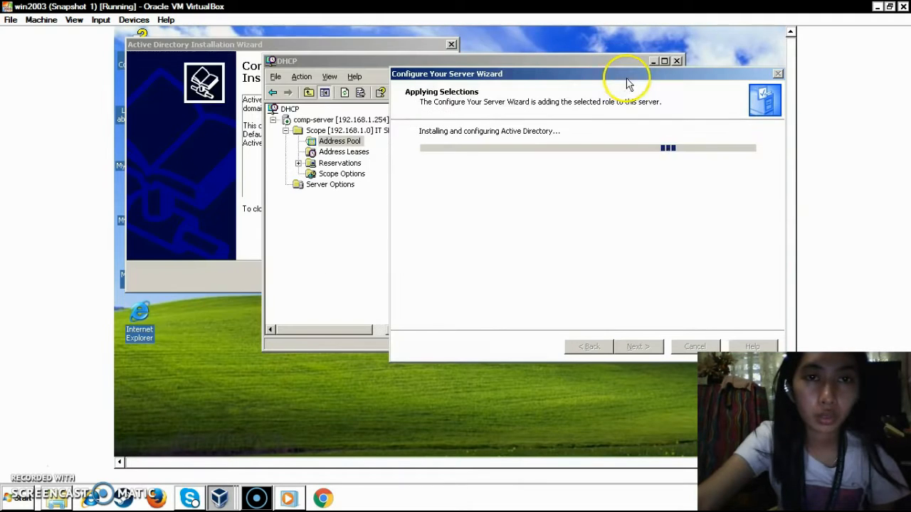
left_click(235, 55)
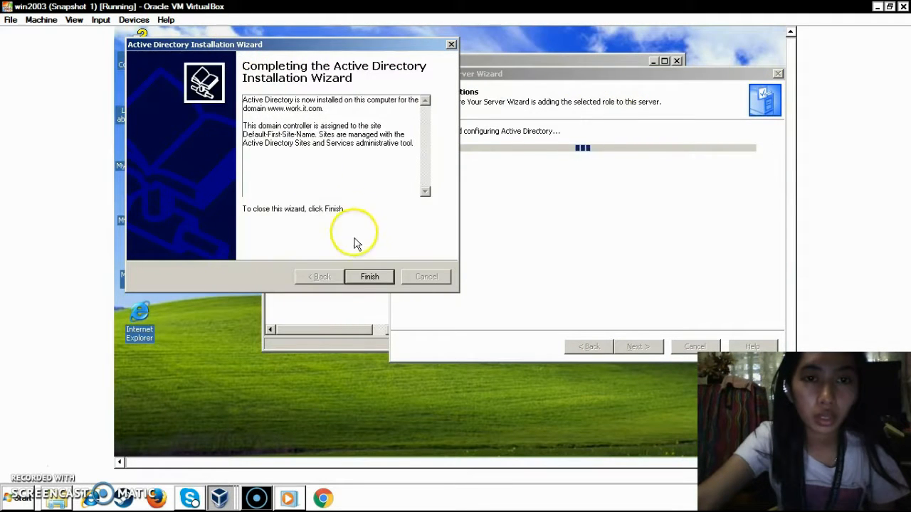
left_click(370, 276)
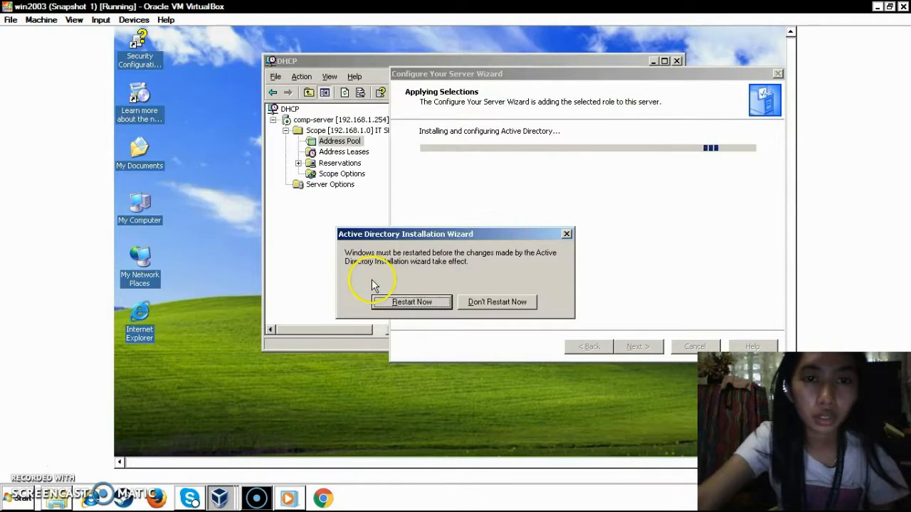
Restart the server and start entering the Administrator password at the logon screen.
left_click(411, 301)
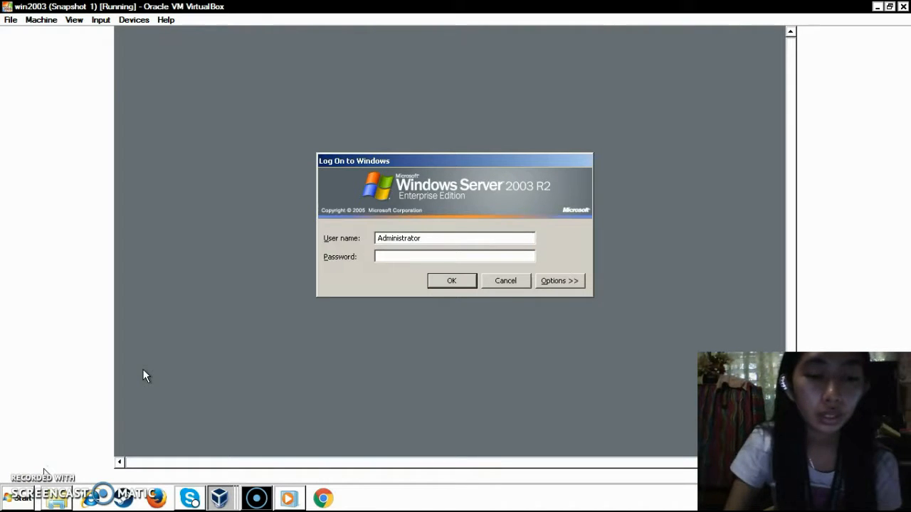
key("Caps_Lock")
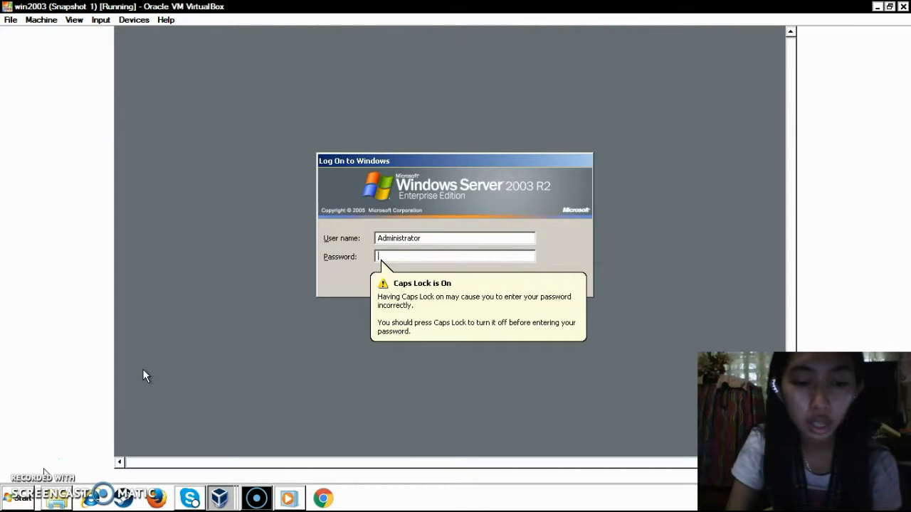
type("P")
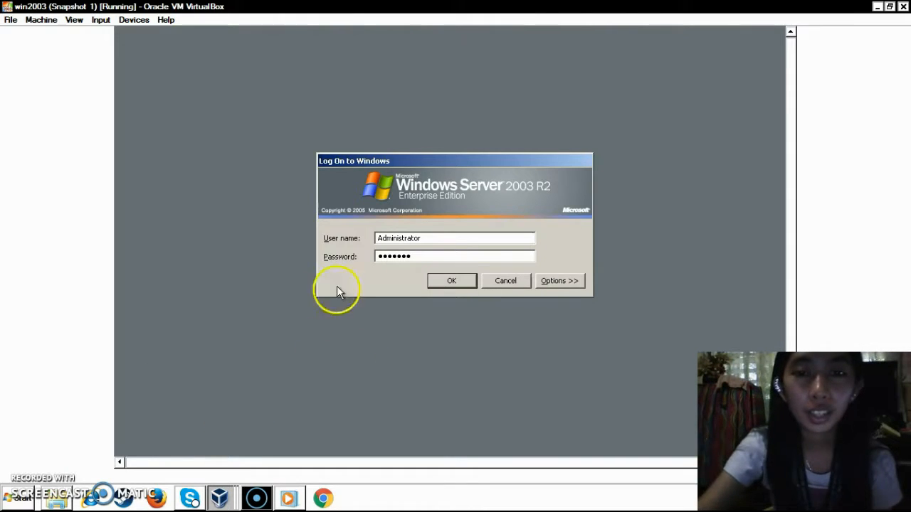
Log on as Administrator and close the domain controller confirmation page.
left_click(457, 284)
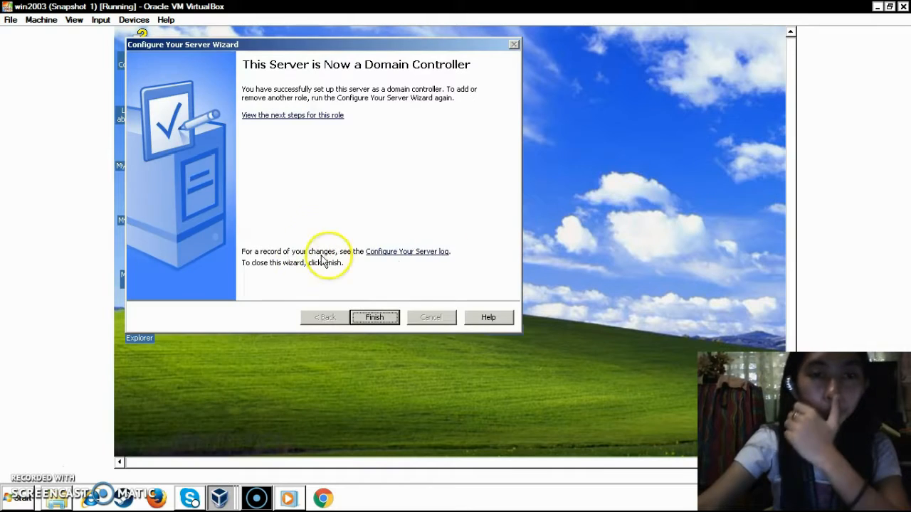
left_click(375, 318)
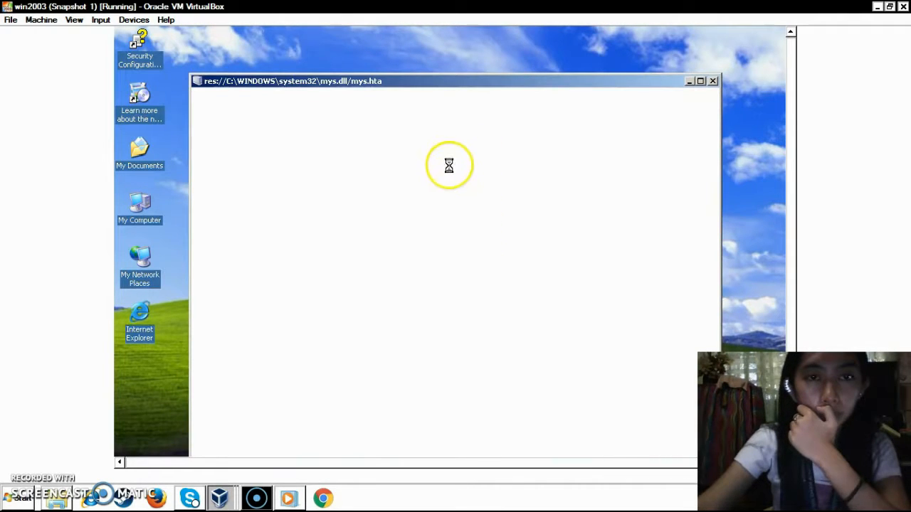
Review the Domain Controller, DNS Server and DHCP Server roles listed in Manage Your Server.
left_click_drag(442, 85, 451, 50)
scroll(676, 210, "down", 2)
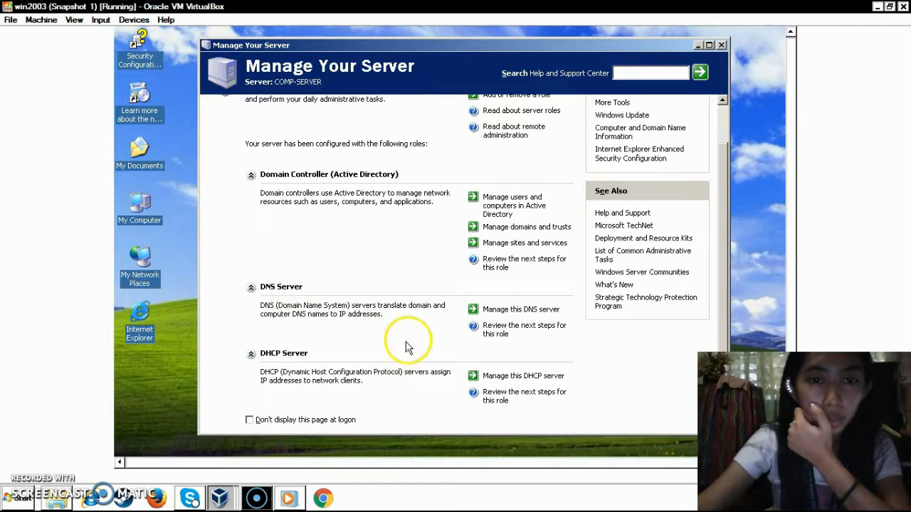
scroll(427, 210, "up", 2)
scroll(433, 213, "down", 2)
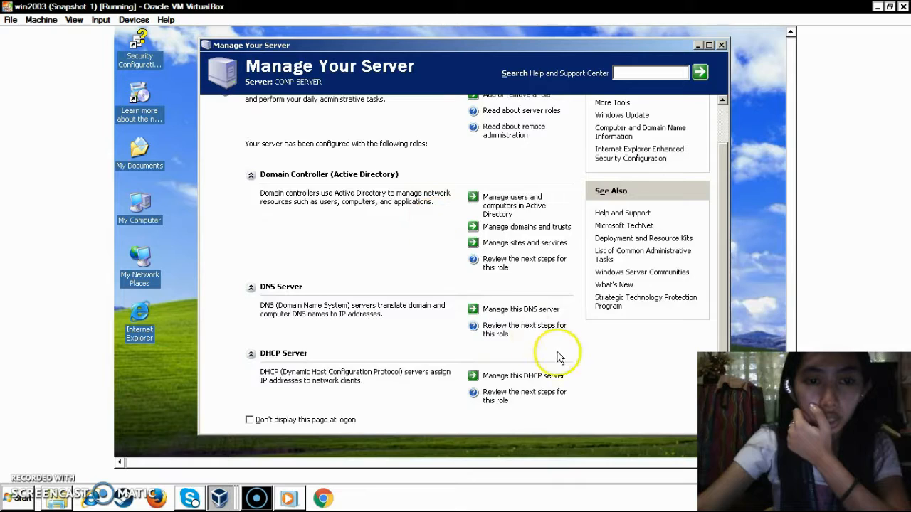
scroll(313, 391, "up", 2)
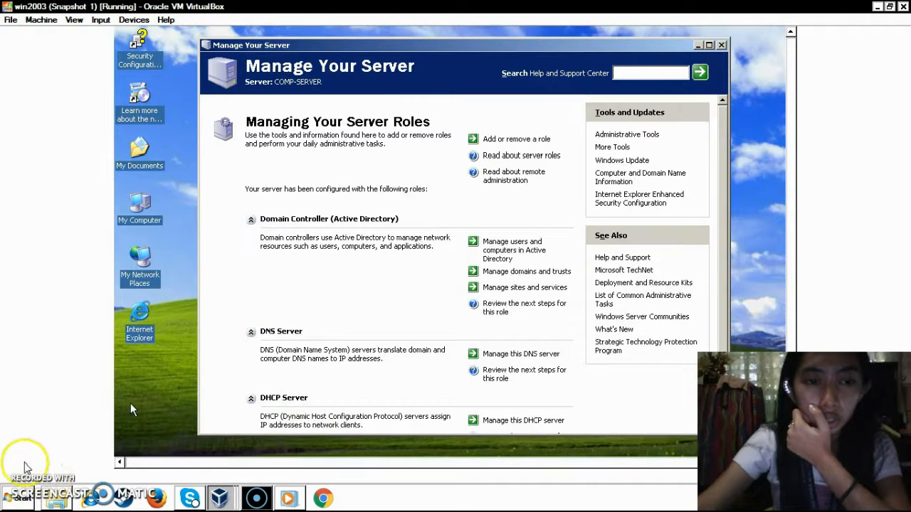
scroll(392, 260, "down", 3)
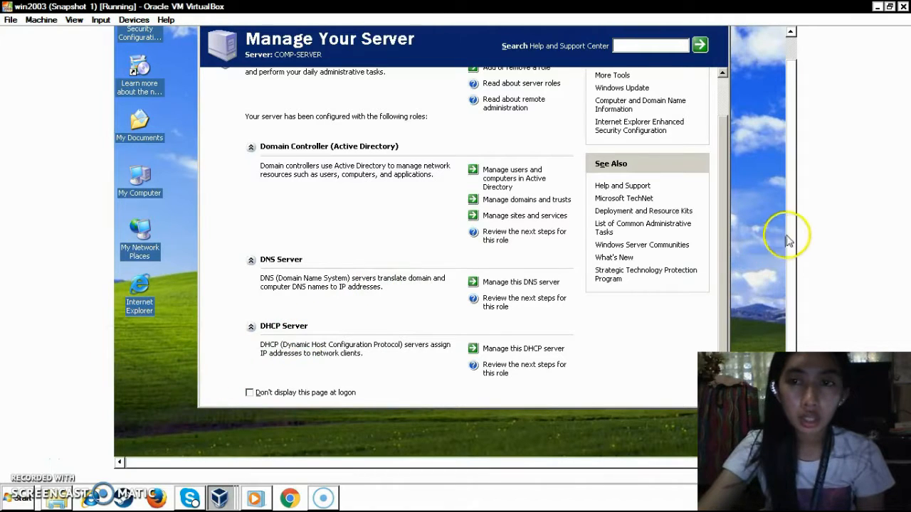
scroll(798, 240, "down", 2)
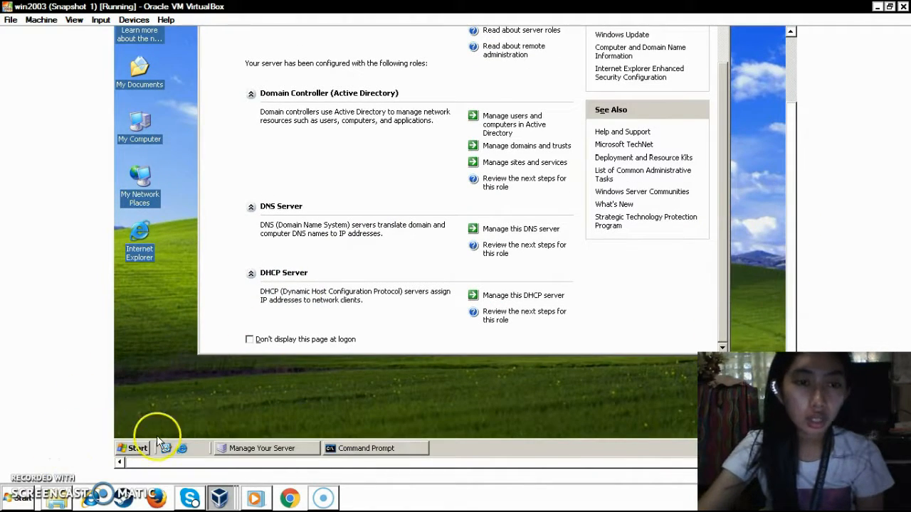
Check the old Command Prompt window's properties, then close that window.
left_click(396, 450)
right_click(396, 450)
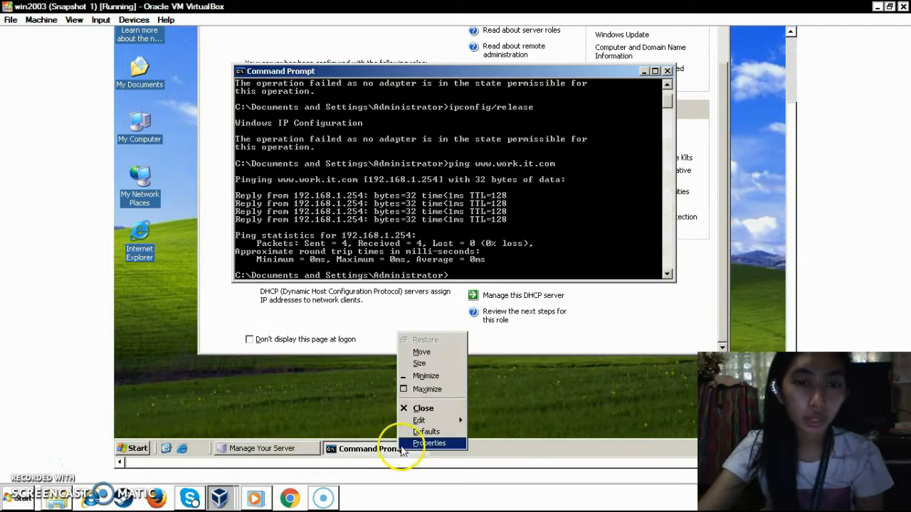
left_click(409, 441)
left_click(408, 365)
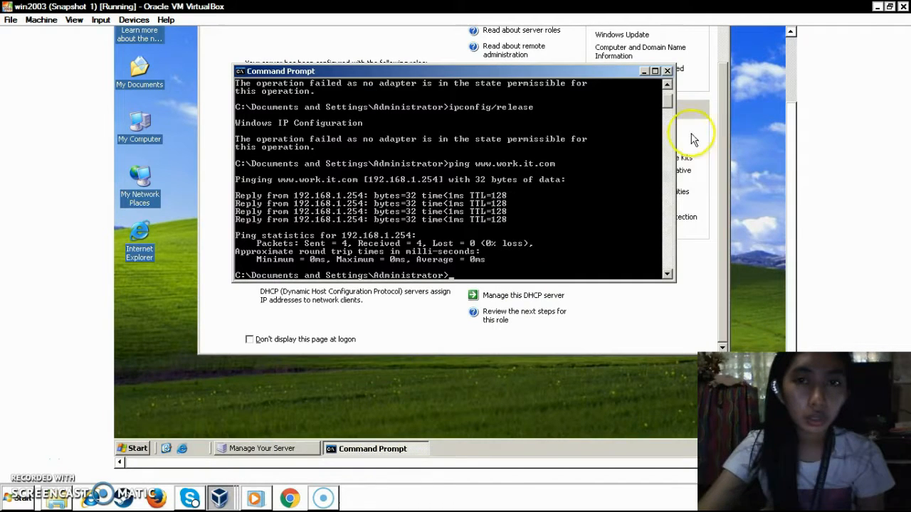
left_click(666, 71)
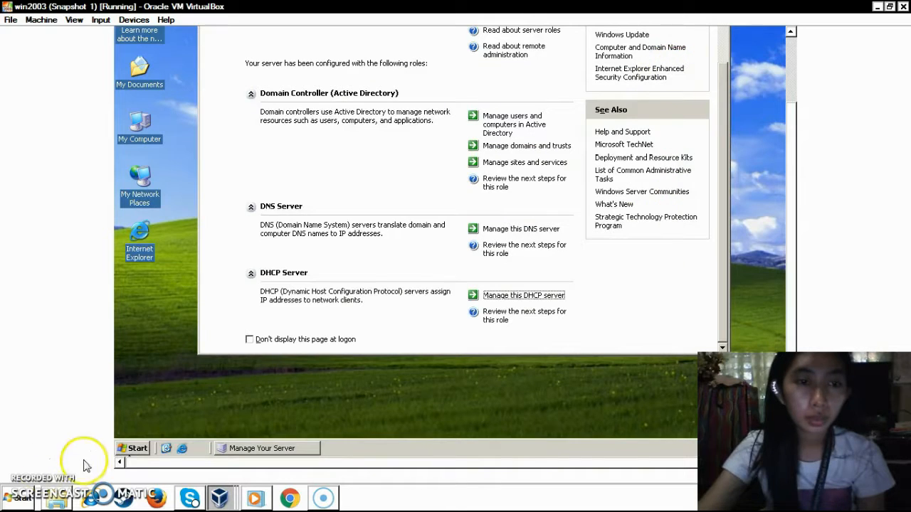
left_click(135, 448)
left_click(179, 246)
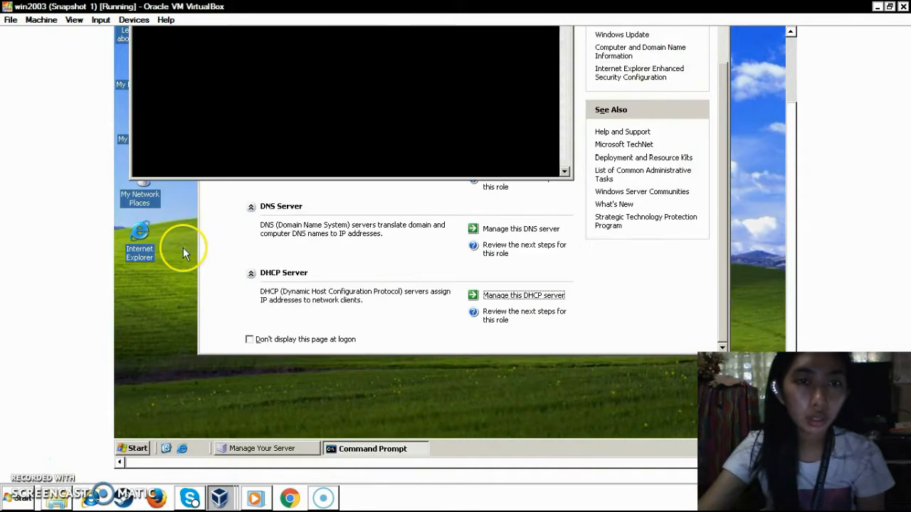
left_click_drag(793, 190, 796, 125)
type("ping www.work")
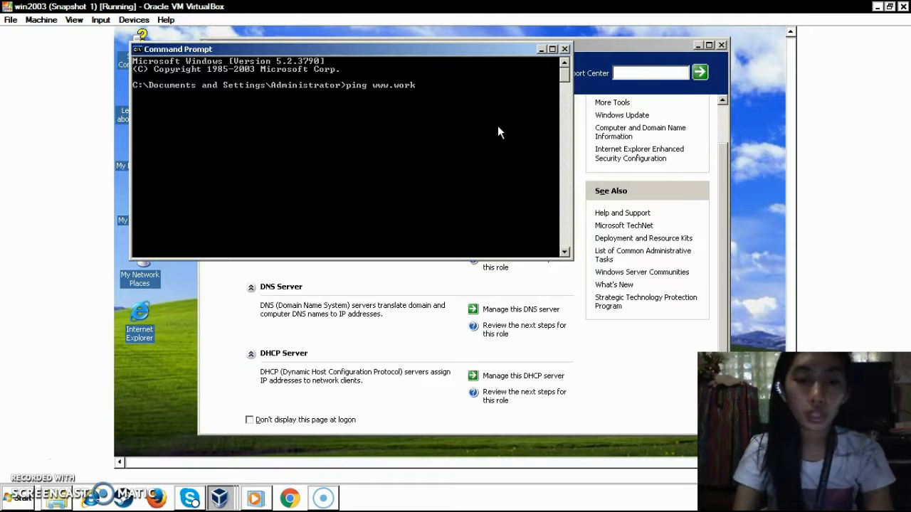
type(".it.com")
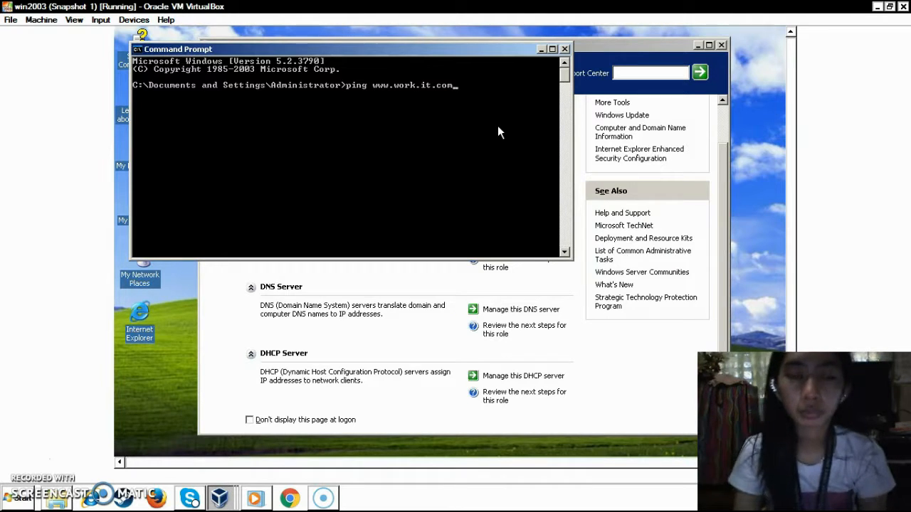
key("Return")
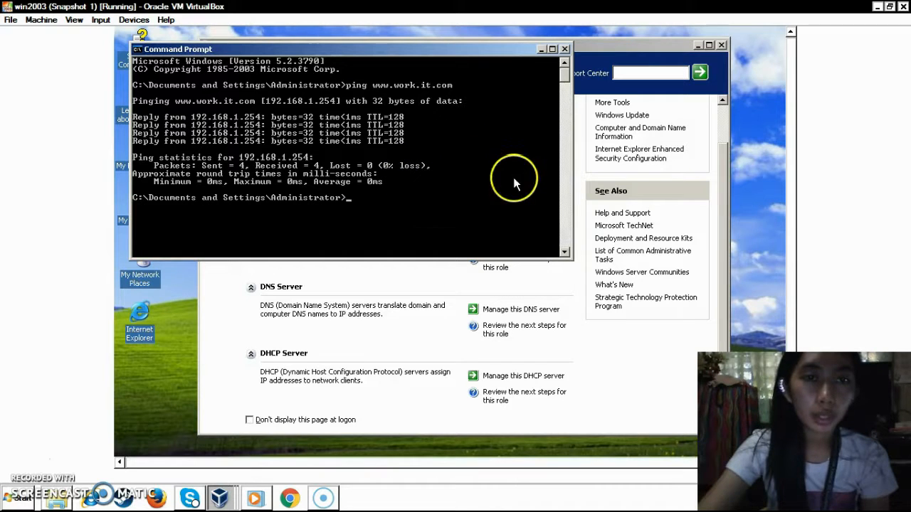
left_click(564, 49)
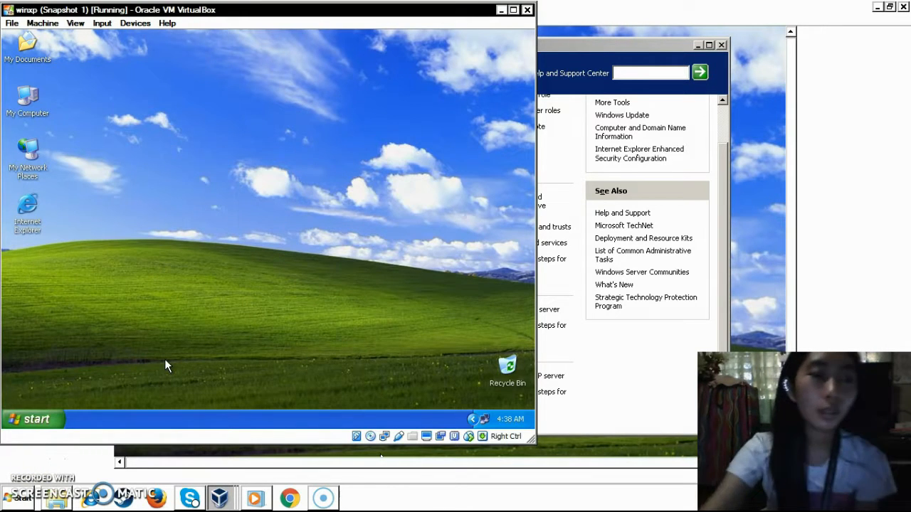
left_click(39, 420)
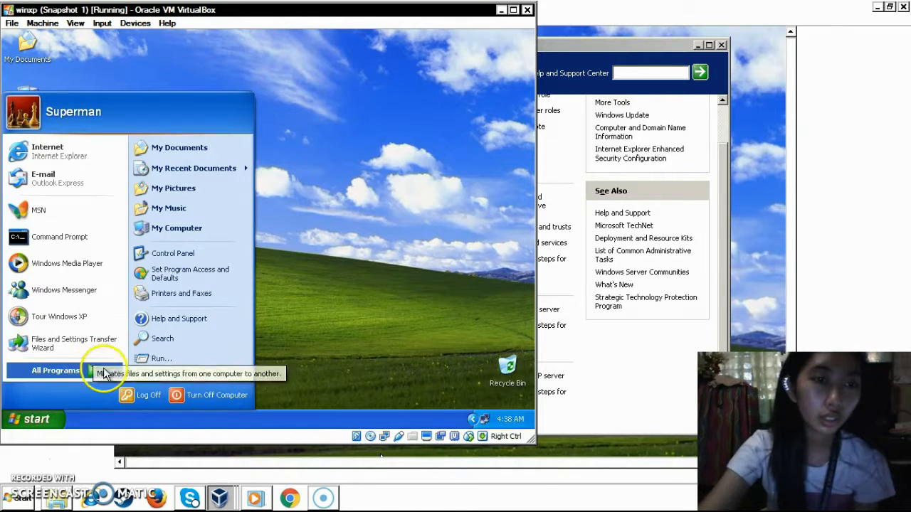
left_click(77, 238)
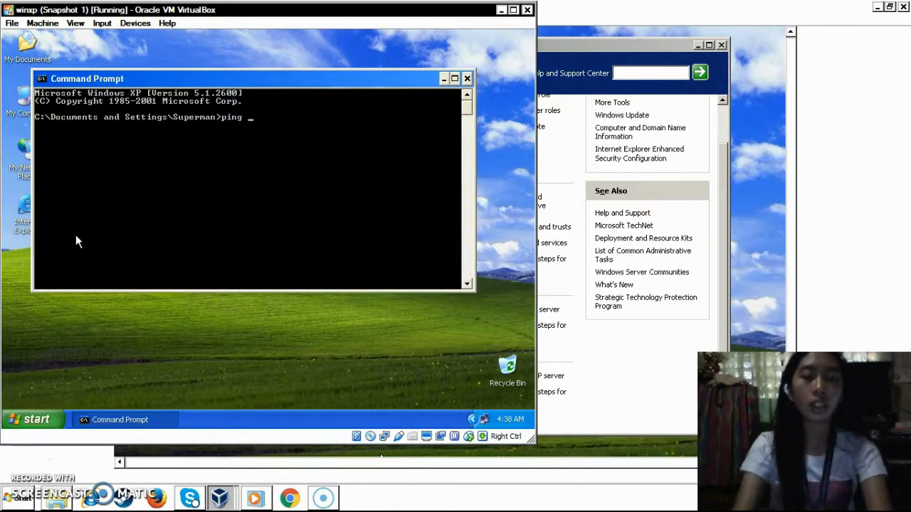
type("ping www.i")
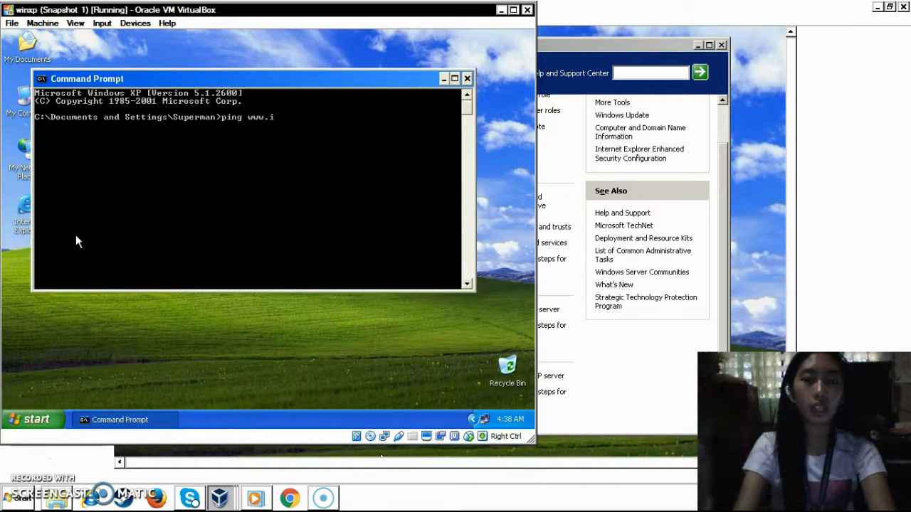
key("BackSpace")
type("work.it.")
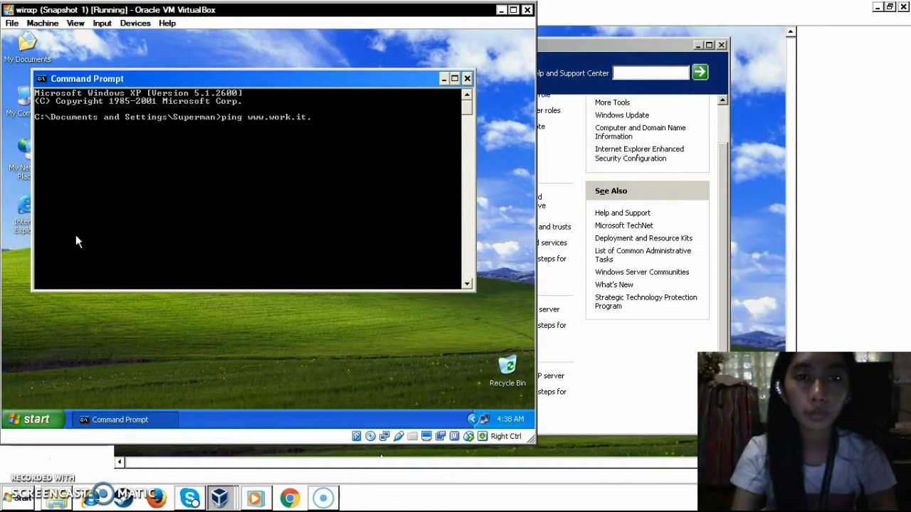
type("com")
key("Return")
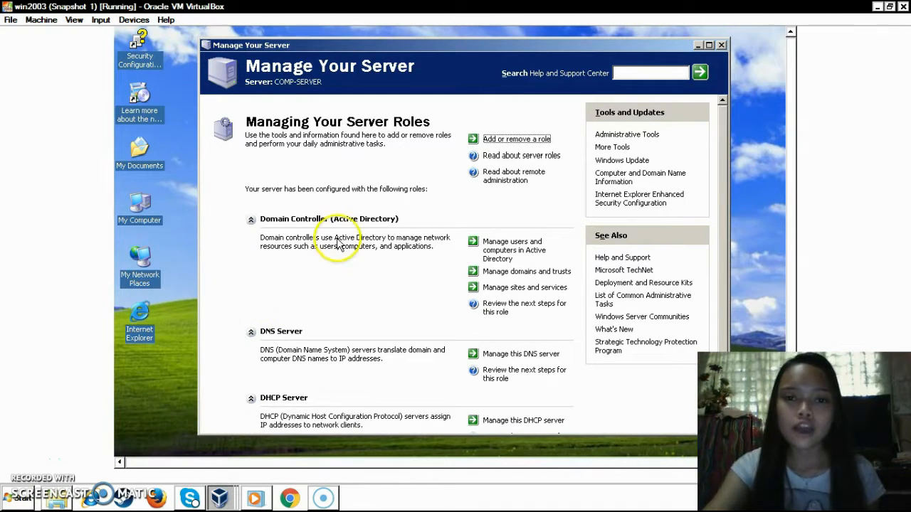
Add the Application server role with FrontPage Server Extensions and ASP.NET enabled, then finish setup.
left_click(498, 140)
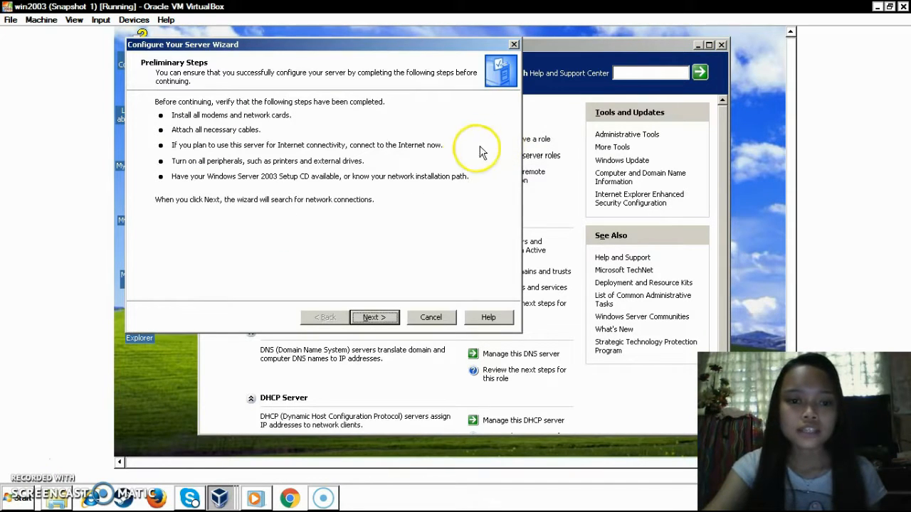
left_click(372, 318)
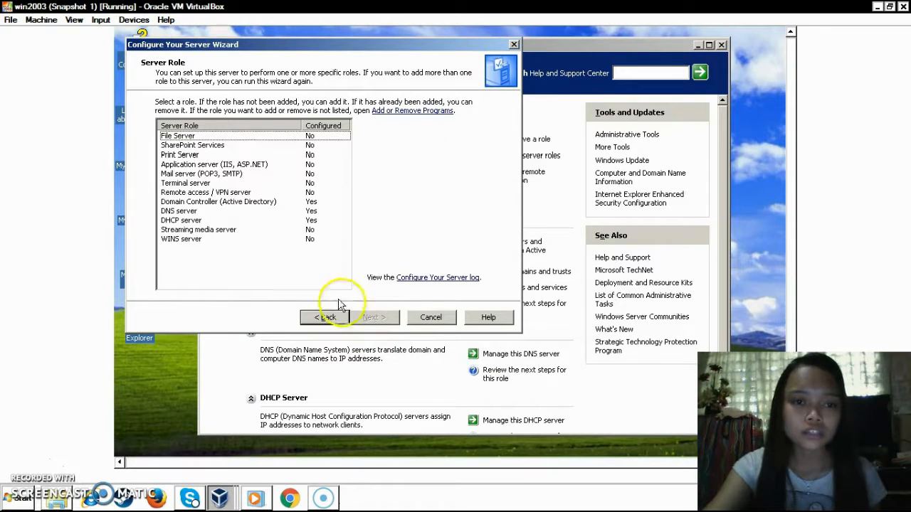
left_click(187, 165)
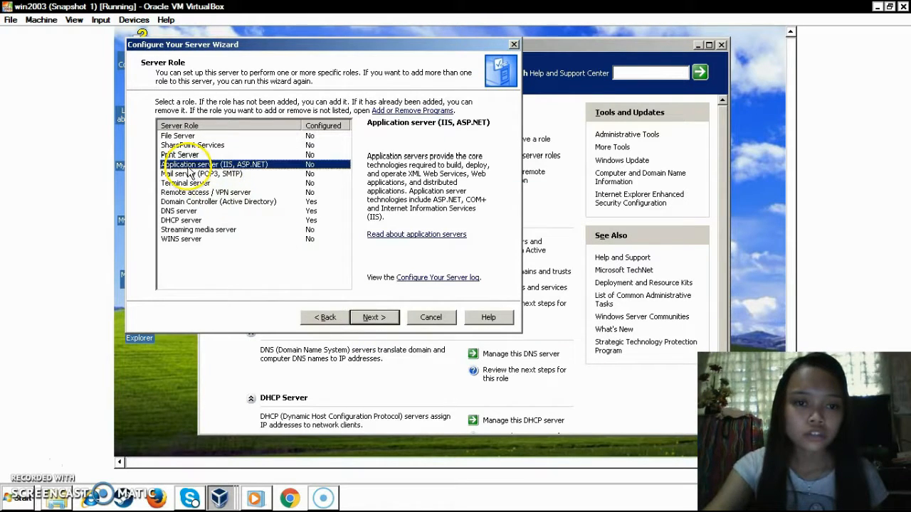
left_click(382, 320)
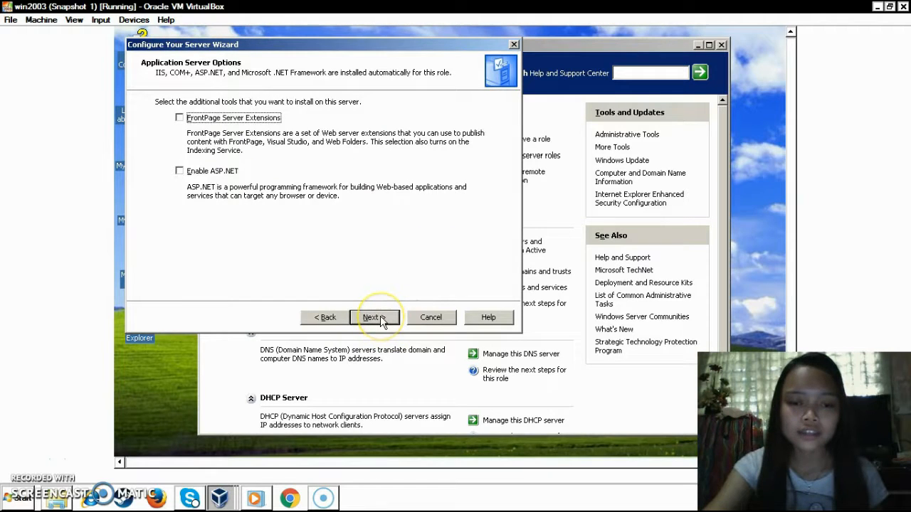
left_click(180, 118)
left_click(179, 171)
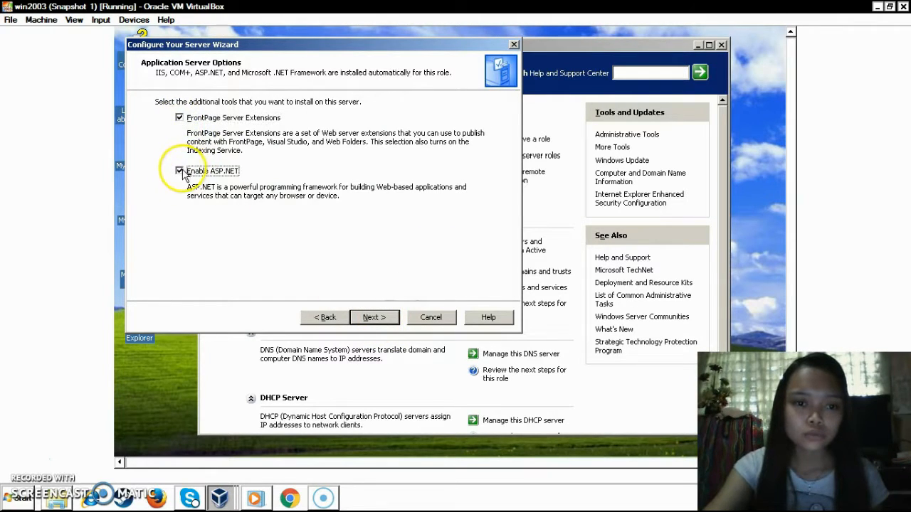
left_click(374, 318)
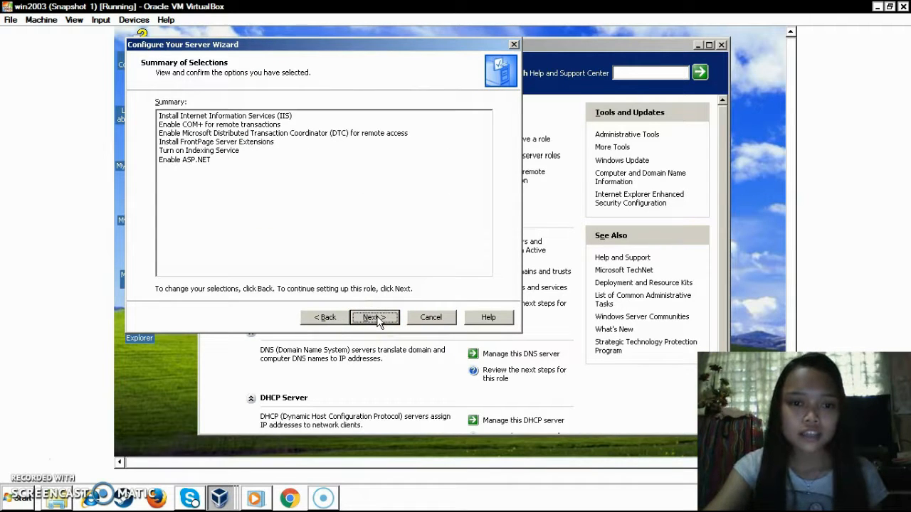
left_click(376, 319)
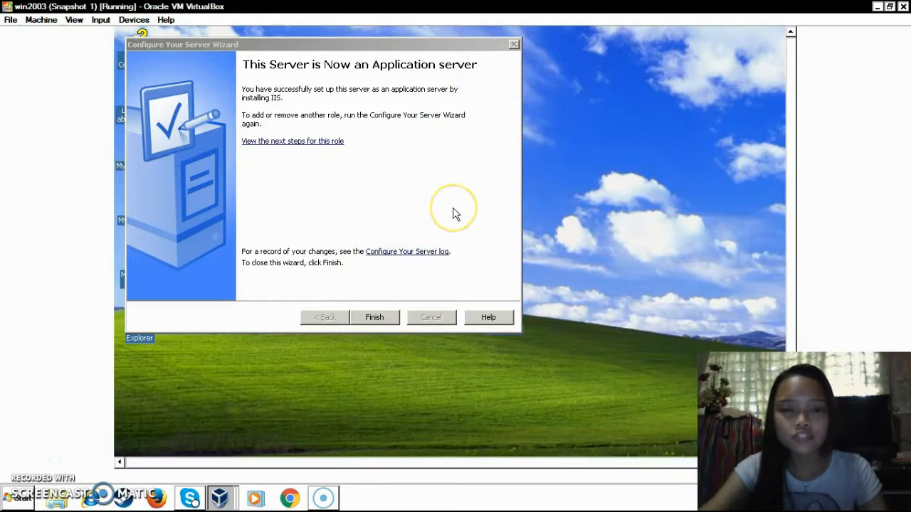
left_click(377, 317)
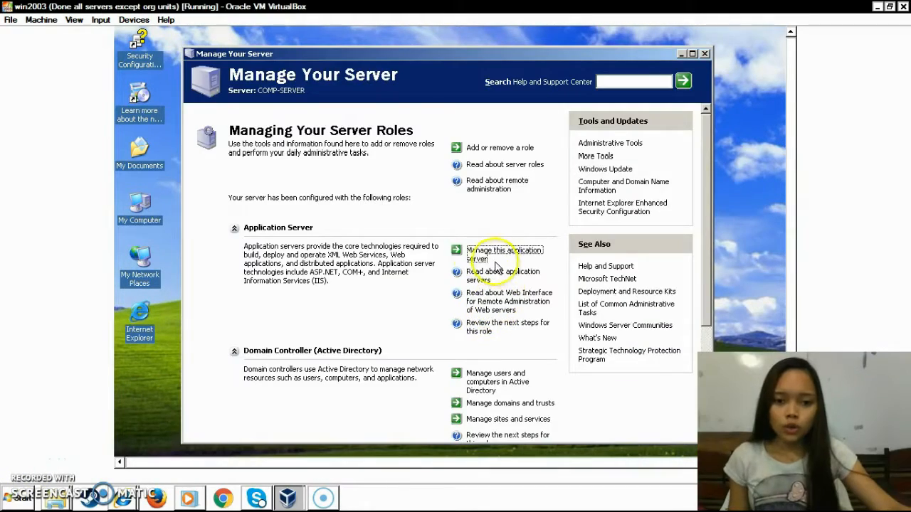
Open IIS Manager, expand COMP-SERVER, and start a New Web Site under the Web Sites folder.
left_click(466, 250)
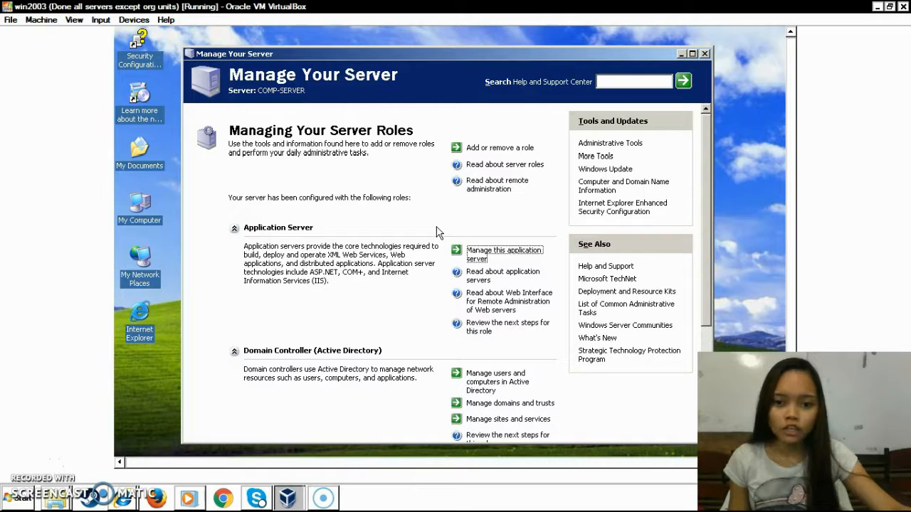
left_click(475, 253)
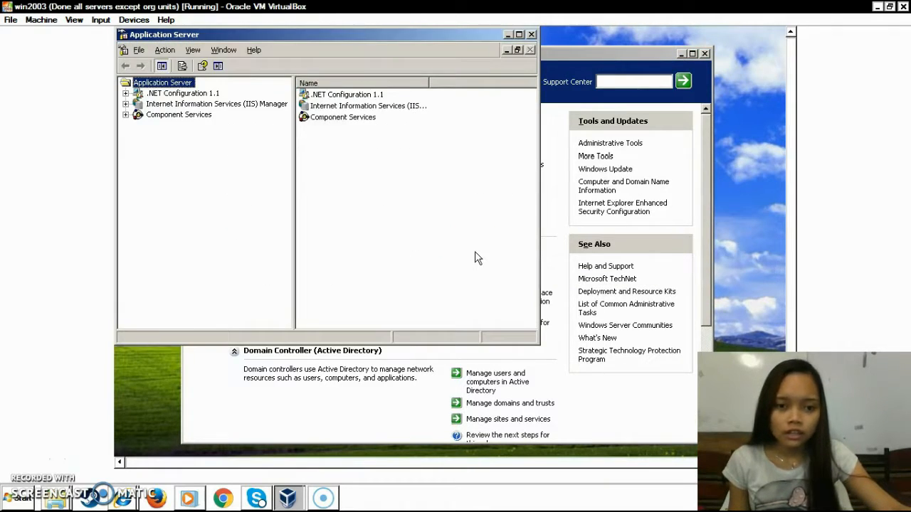
left_click(246, 103)
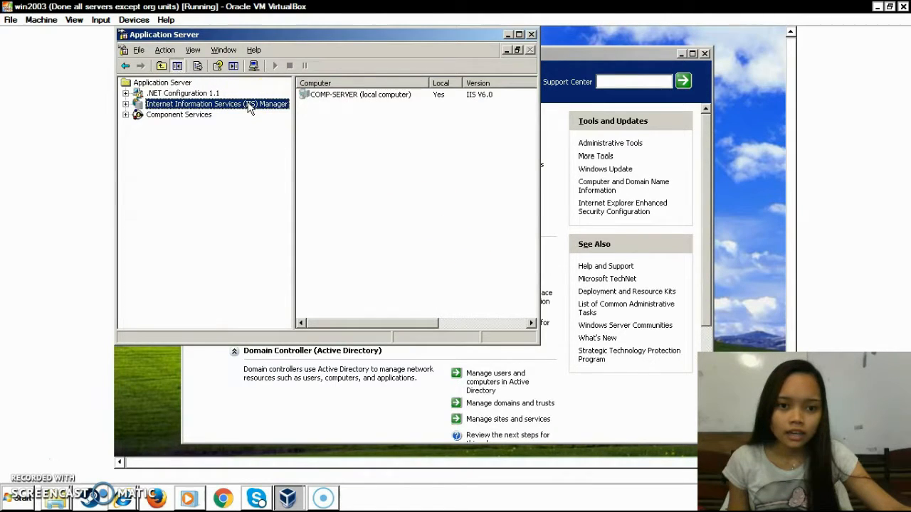
left_click(318, 99)
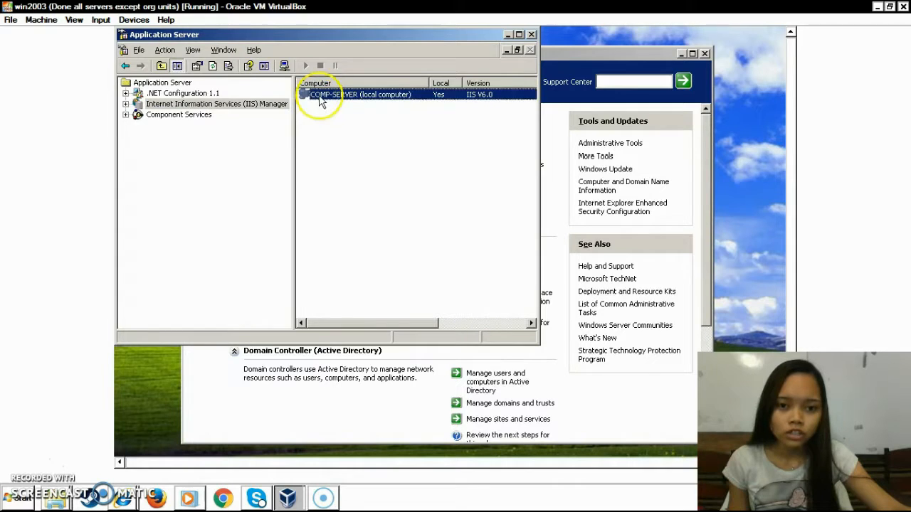
double_click(319, 100)
left_click(325, 106)
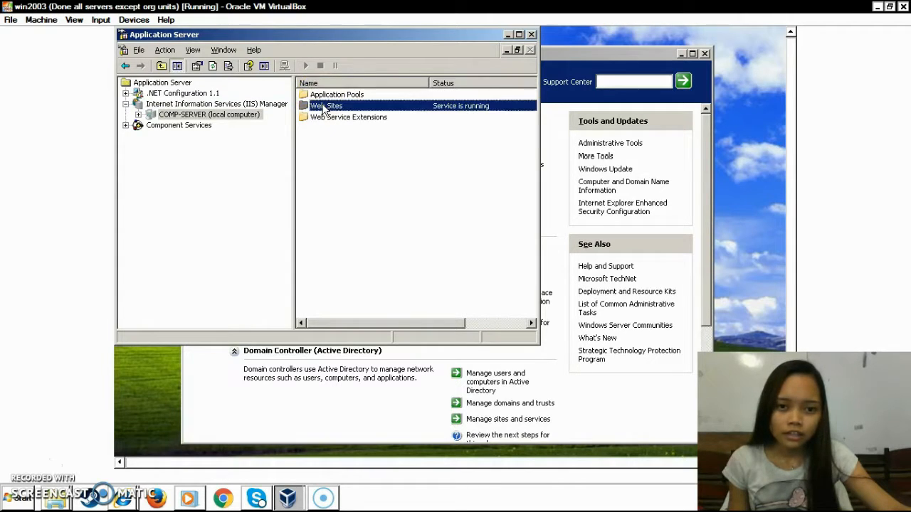
right_click(325, 107)
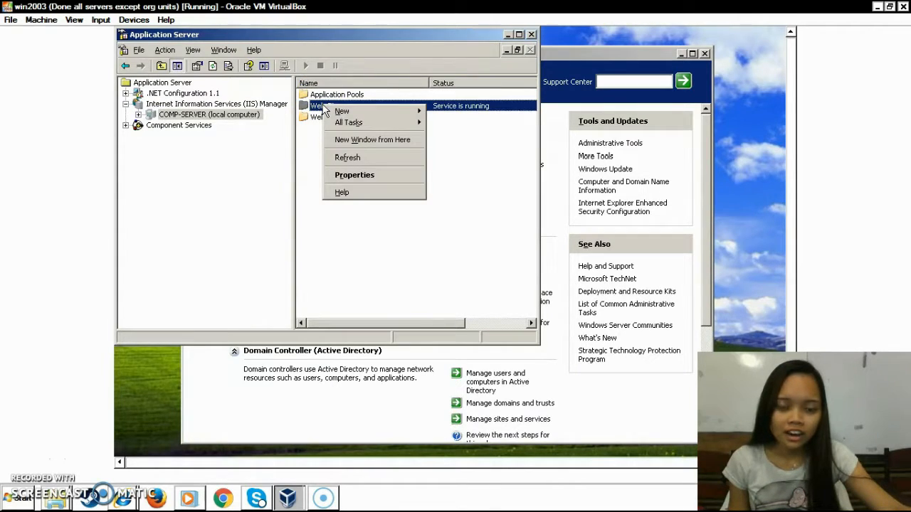
mouse_move(329, 111)
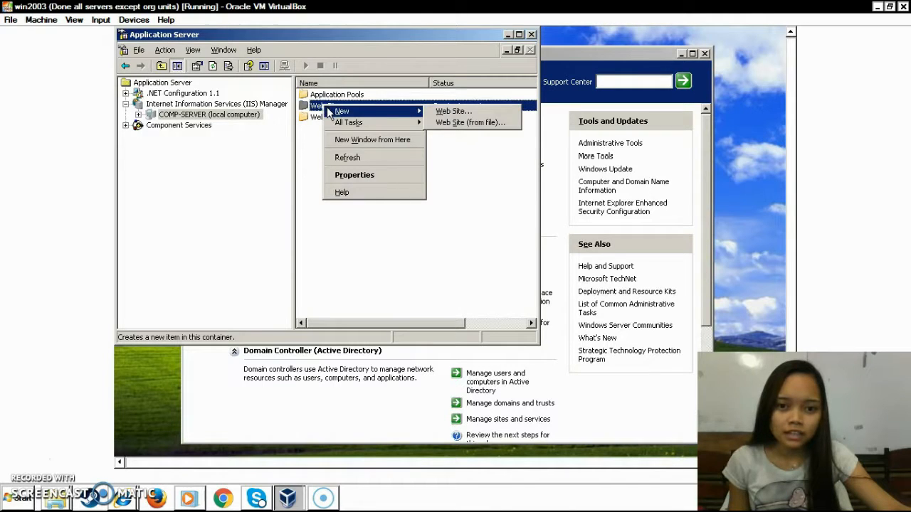
left_click(436, 115)
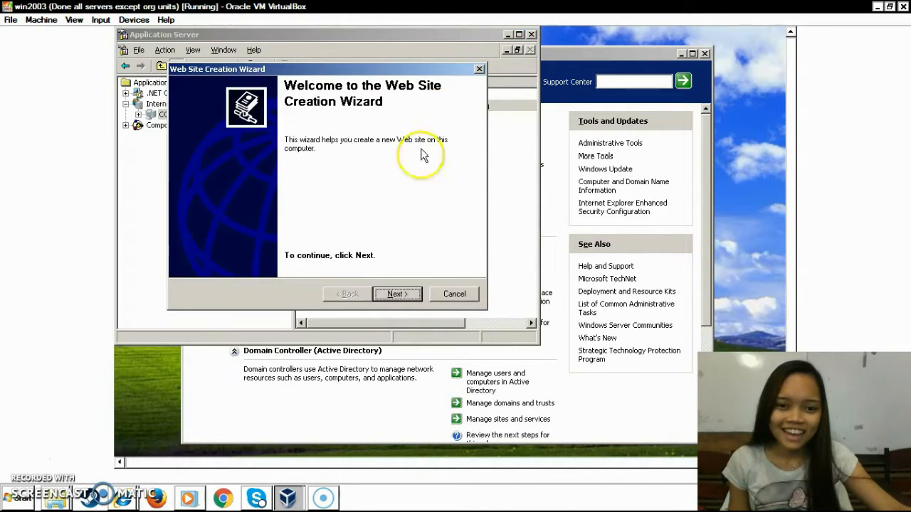
Give the new web site the description 'it'.
left_click(396, 294)
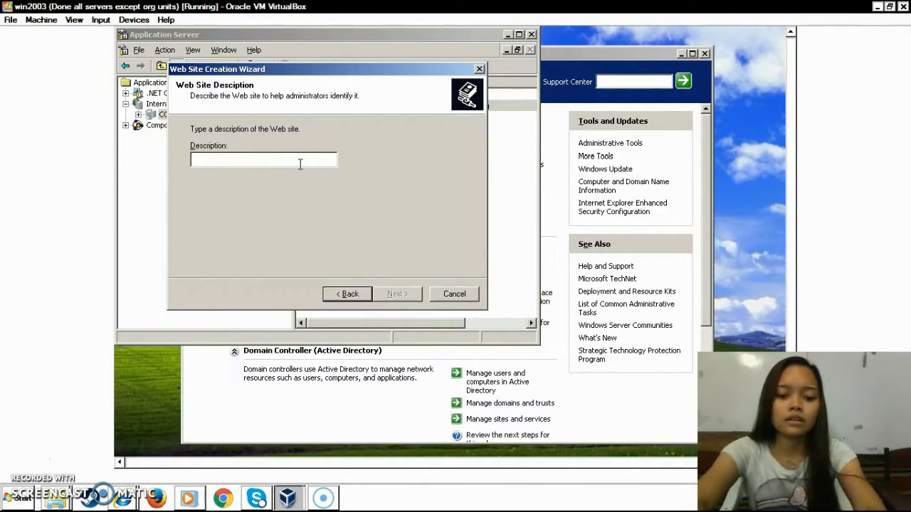
type("it")
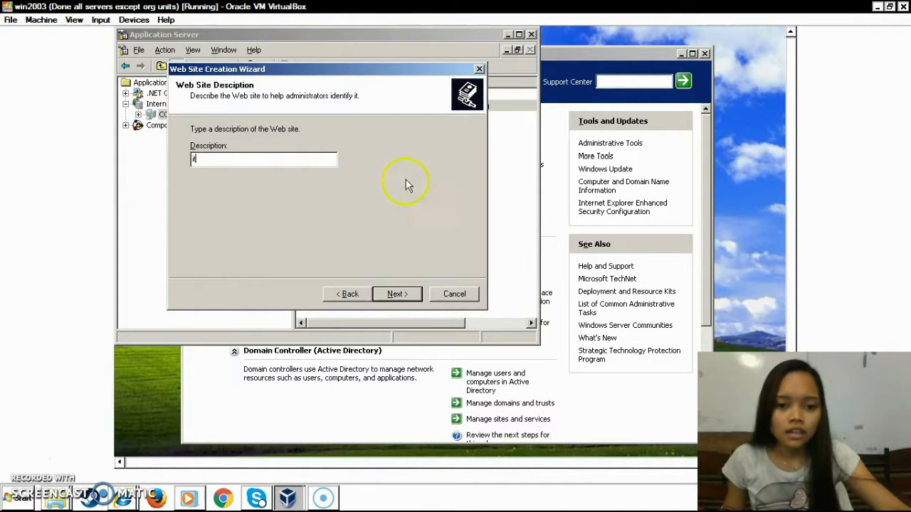
left_click(396, 294)
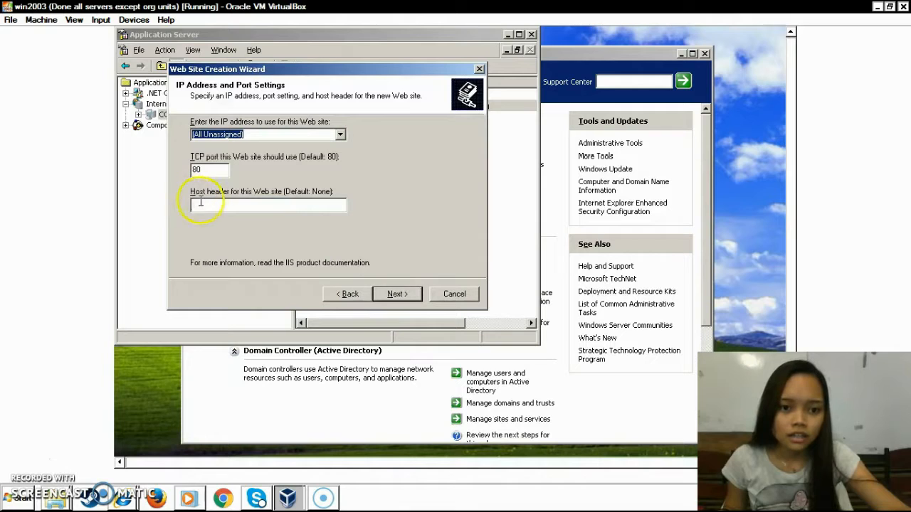
left_click(298, 136)
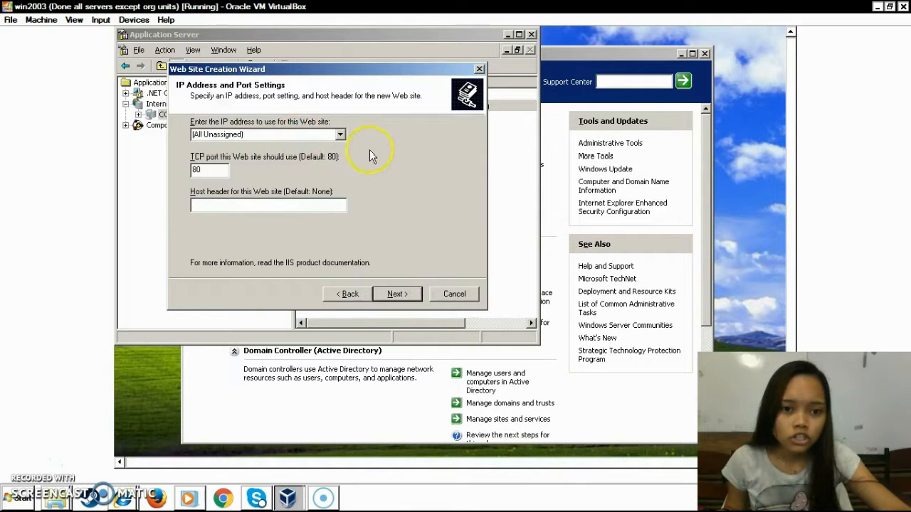
left_click(340, 135)
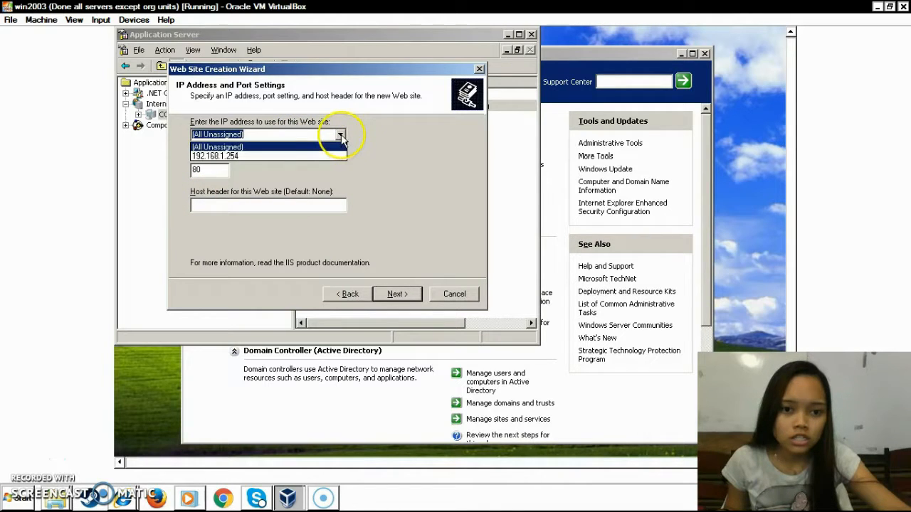
left_click(288, 158)
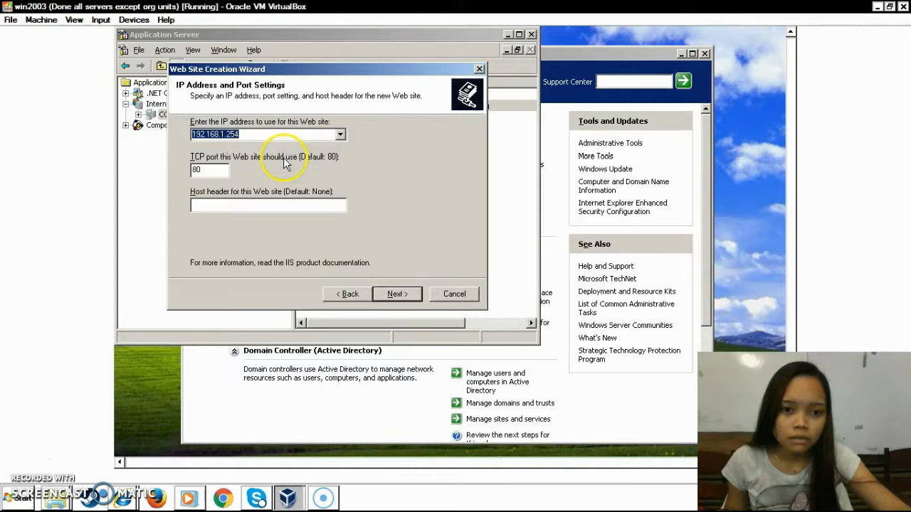
left_click(297, 203)
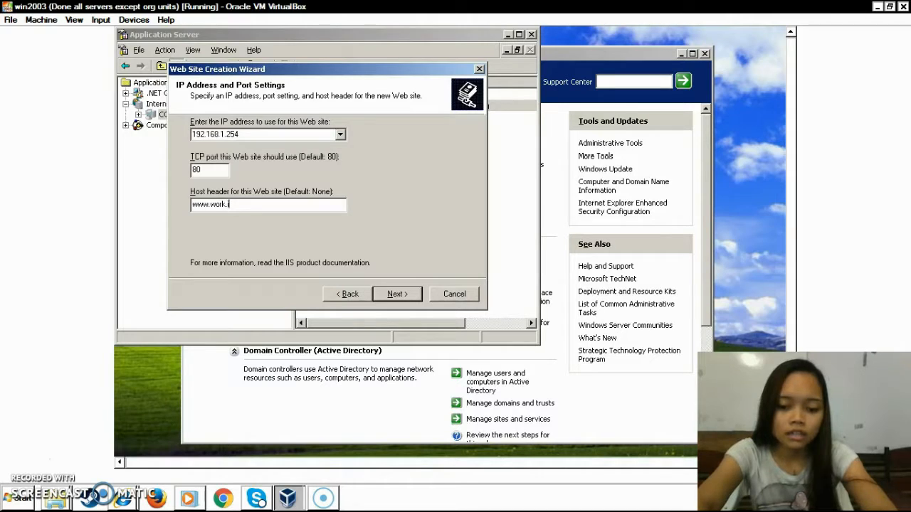
type("o")
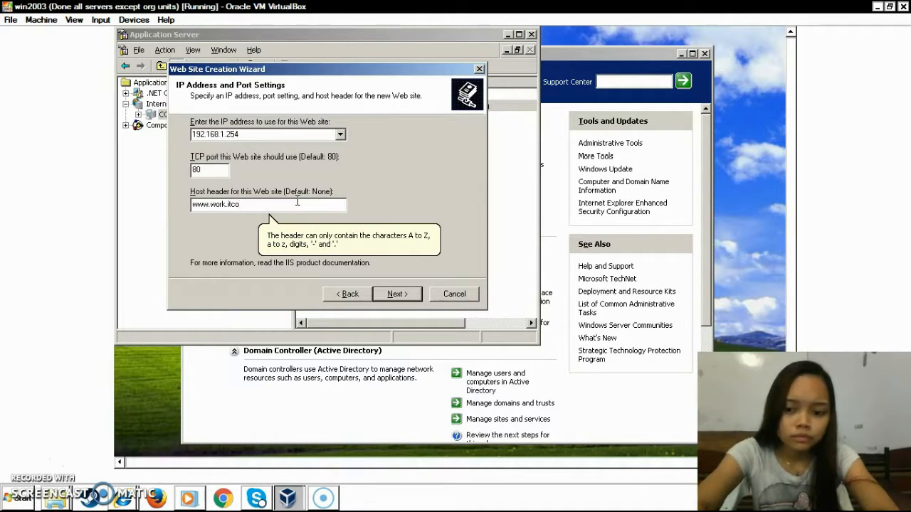
key("BackSpace")
type(".com")
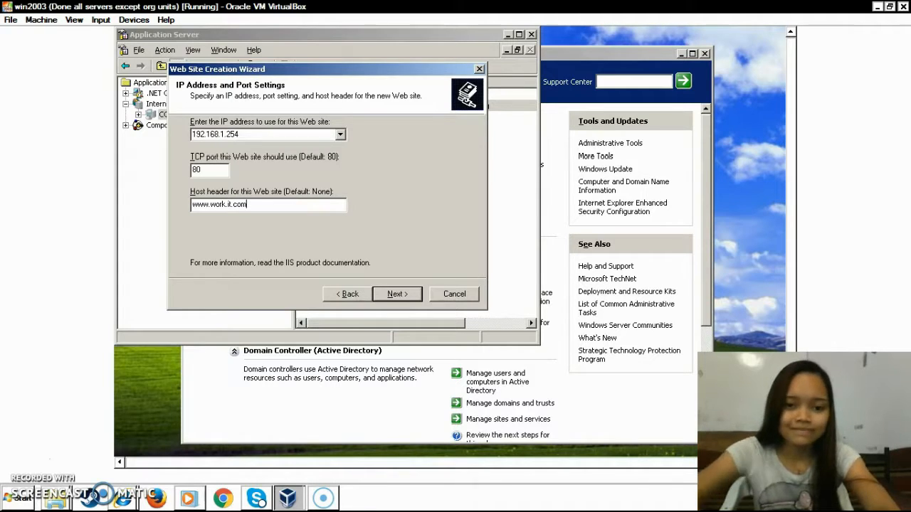
left_click(397, 294)
left_click(397, 295)
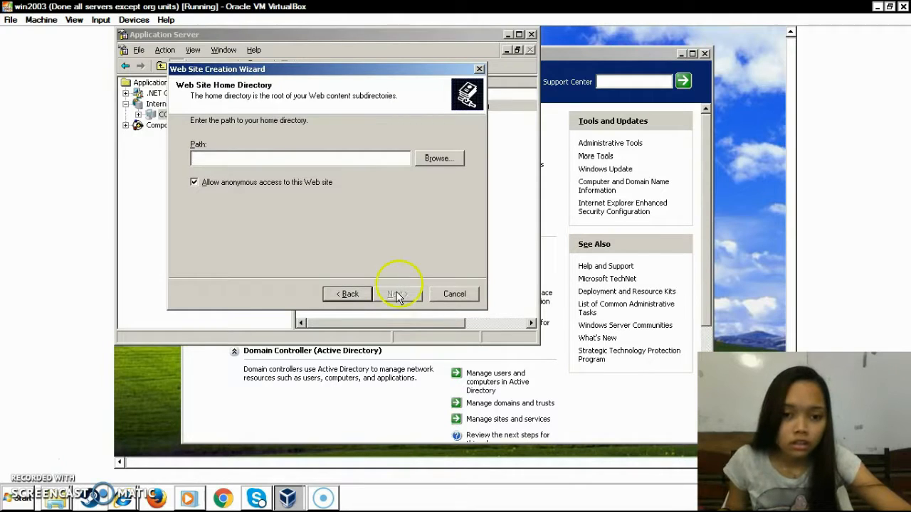
left_click(430, 160)
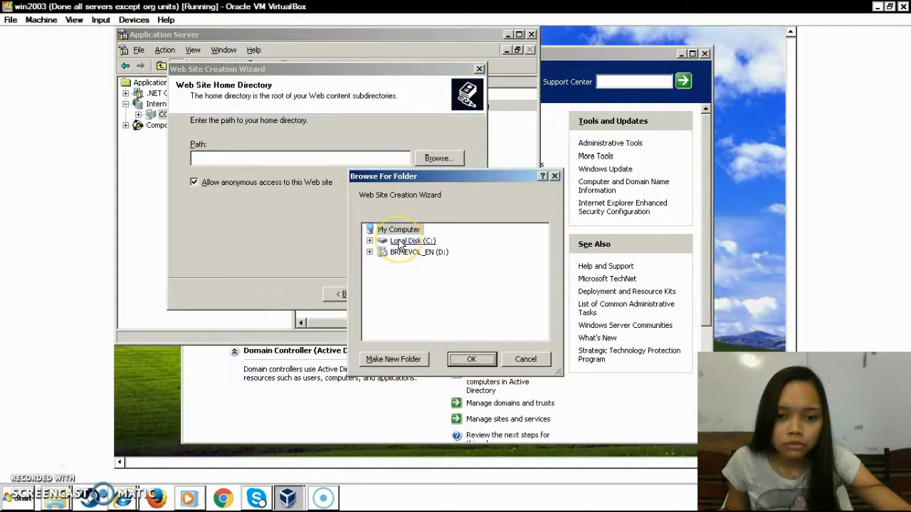
left_click(400, 242)
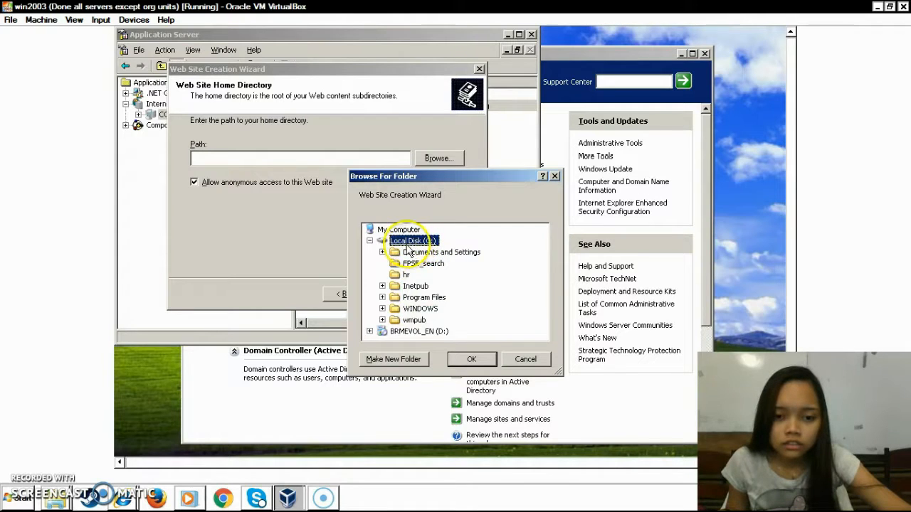
left_click(412, 357)
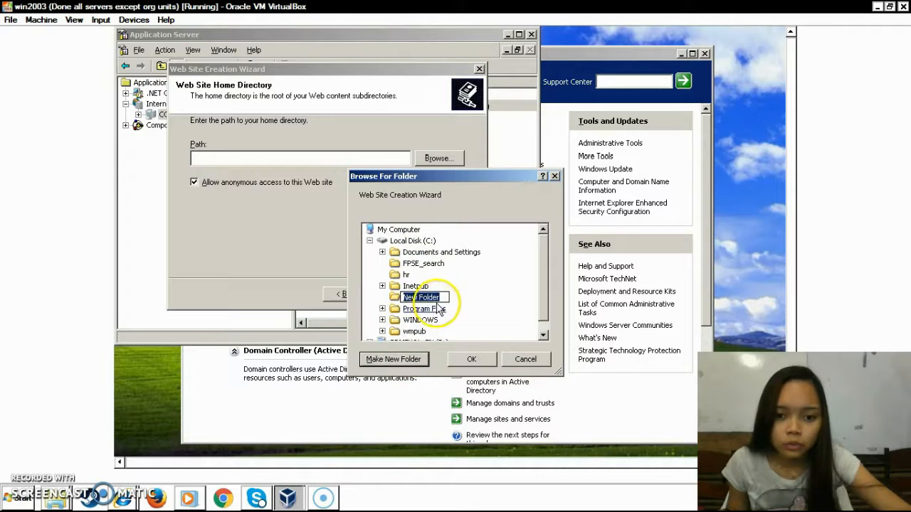
type("www")
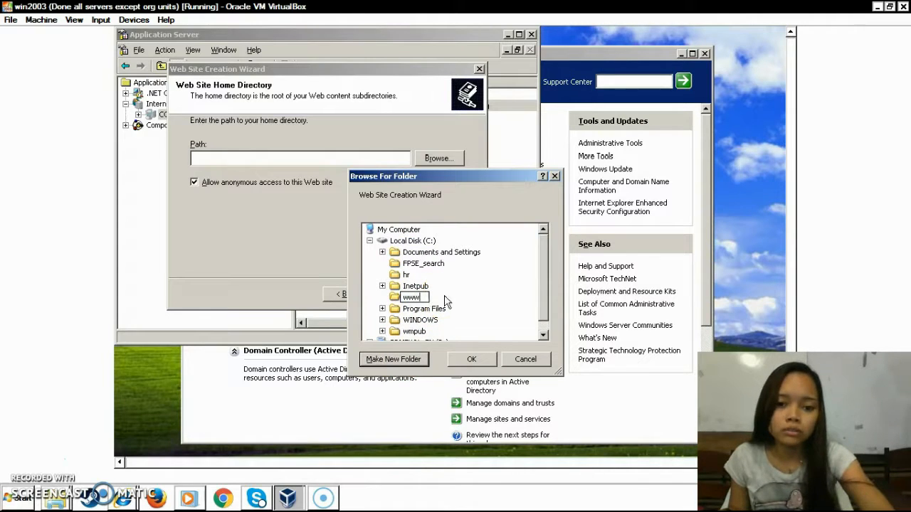
left_click(470, 360)
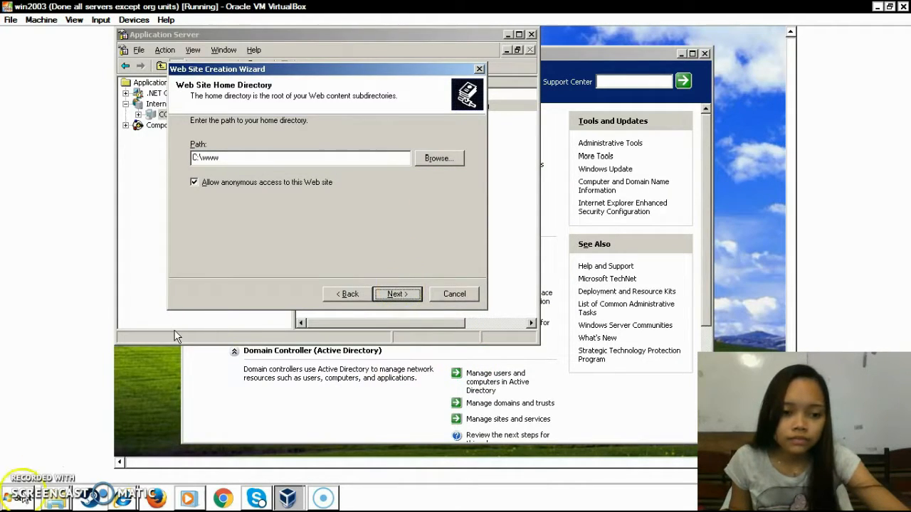
left_click(397, 294)
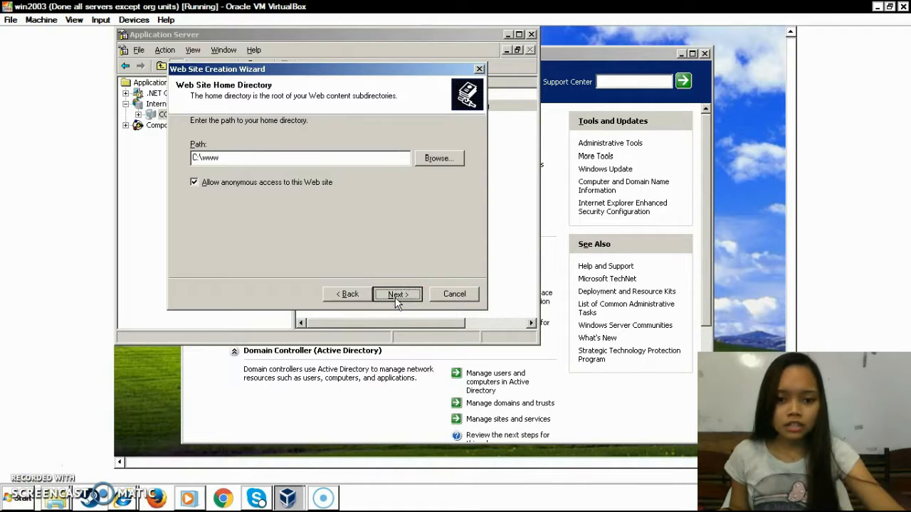
Grant Read, Run scripts, Execute, Write and Browse permissions, accept the warning, and finish.
left_click(195, 162)
left_click(197, 178)
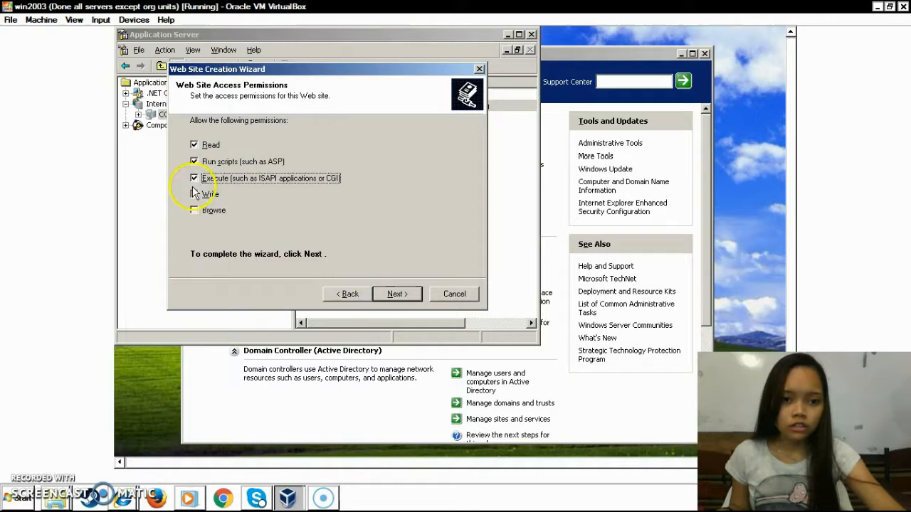
left_click(196, 200)
left_click(195, 209)
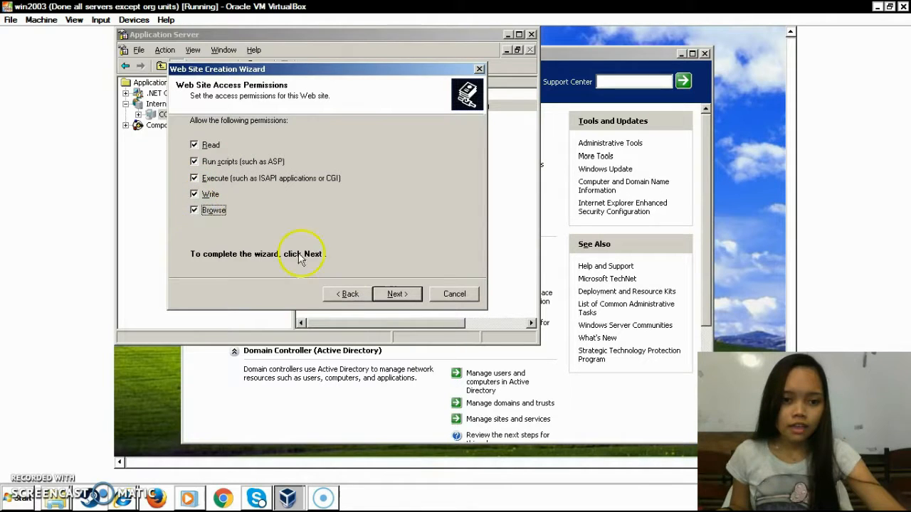
left_click(397, 296)
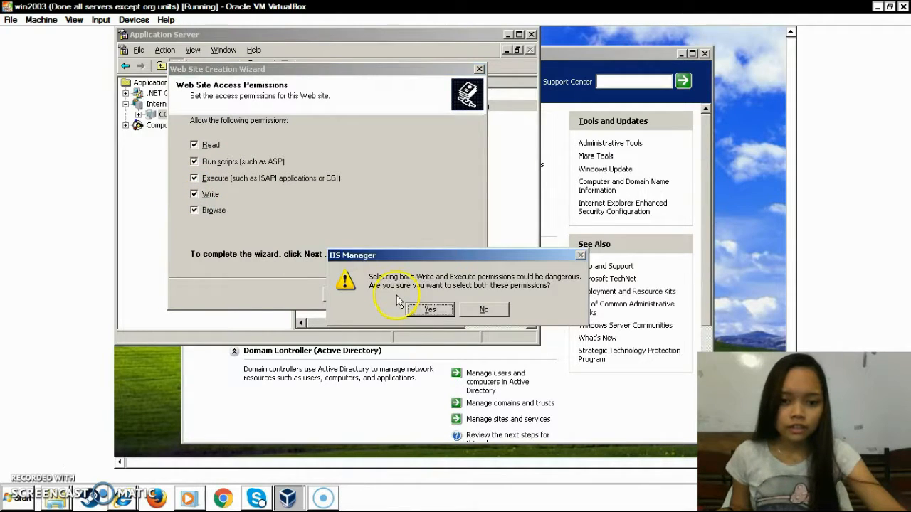
left_click(431, 310)
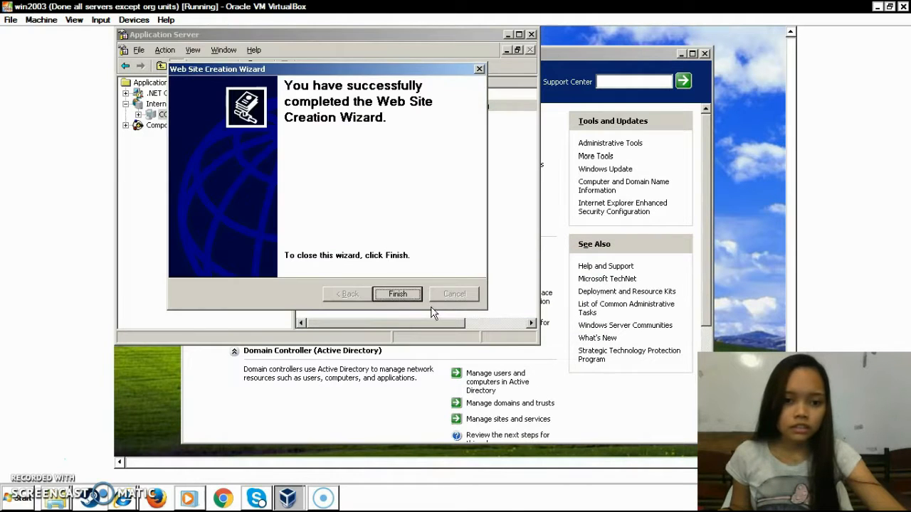
left_click(402, 293)
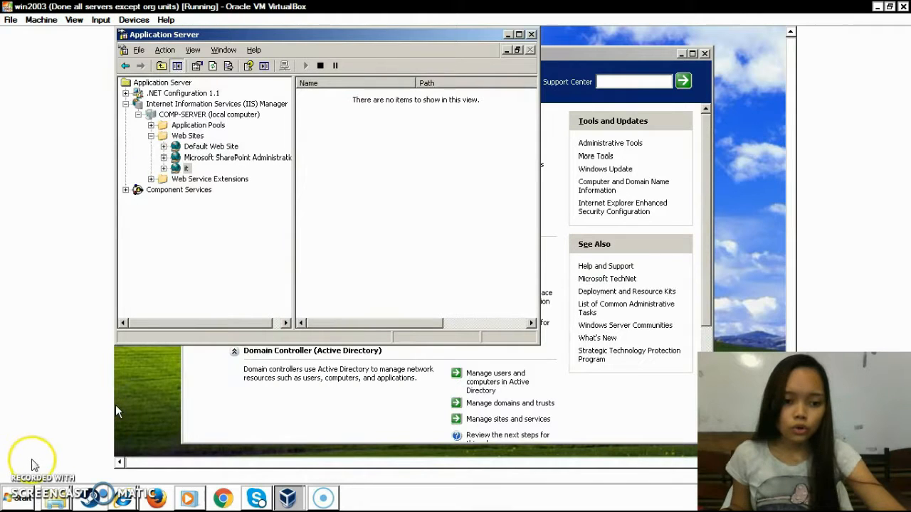
Explore the new web site's home folder from IIS Manager.
left_click(178, 168)
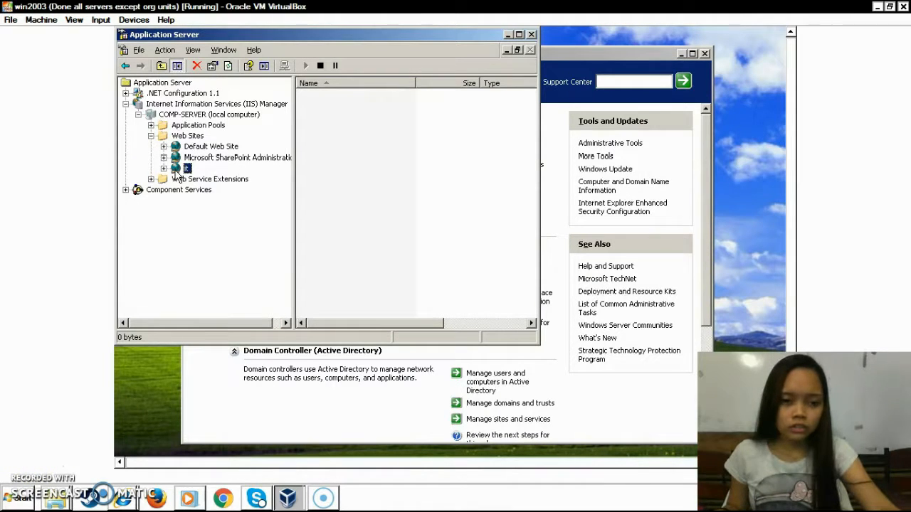
right_click(175, 170)
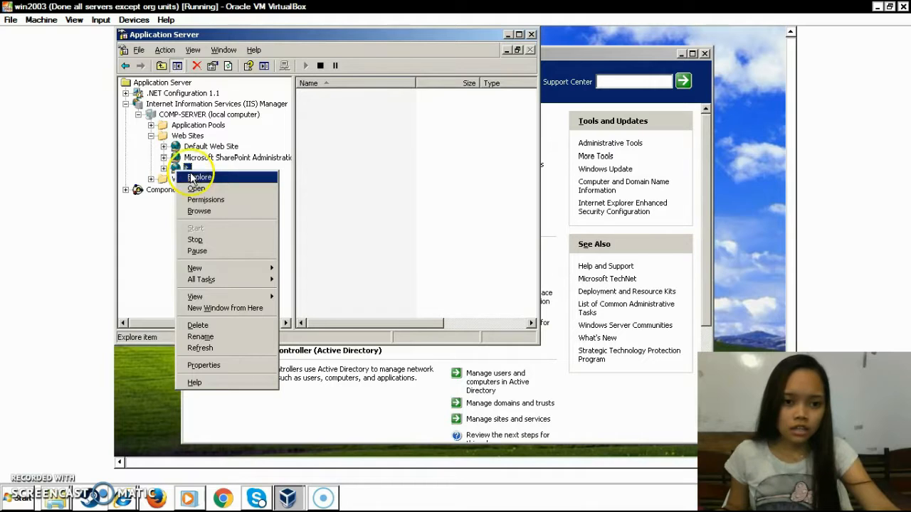
left_click(196, 177)
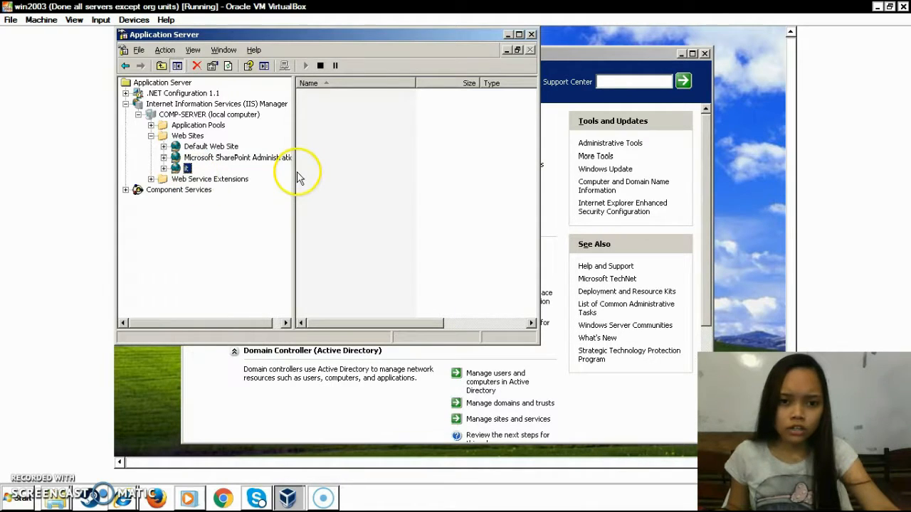
Create a new text document renamed index.html, confirm the extension change, and open it in Notepad.
left_click(328, 133)
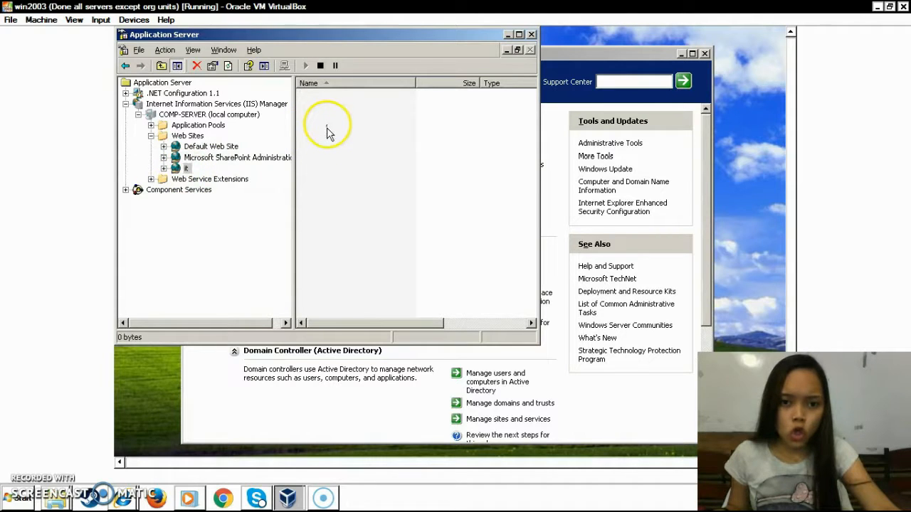
right_click(328, 133)
mouse_move(356, 132)
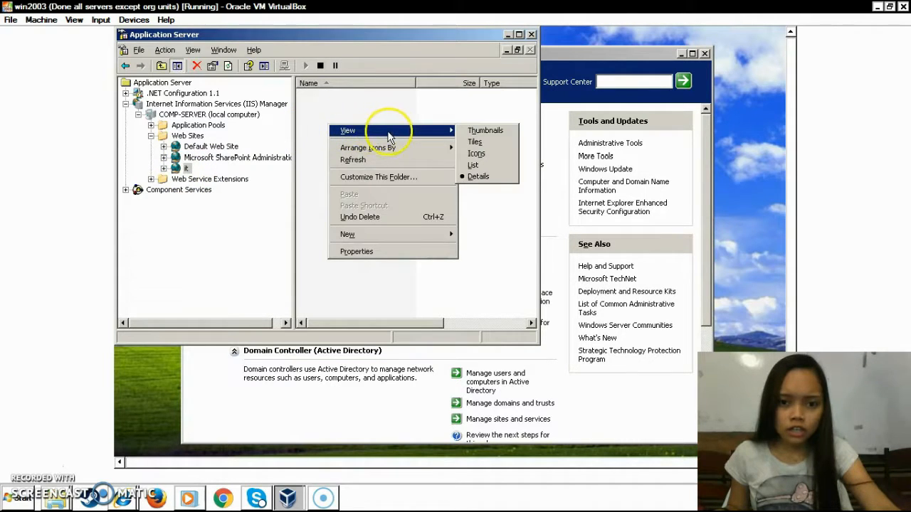
mouse_move(411, 236)
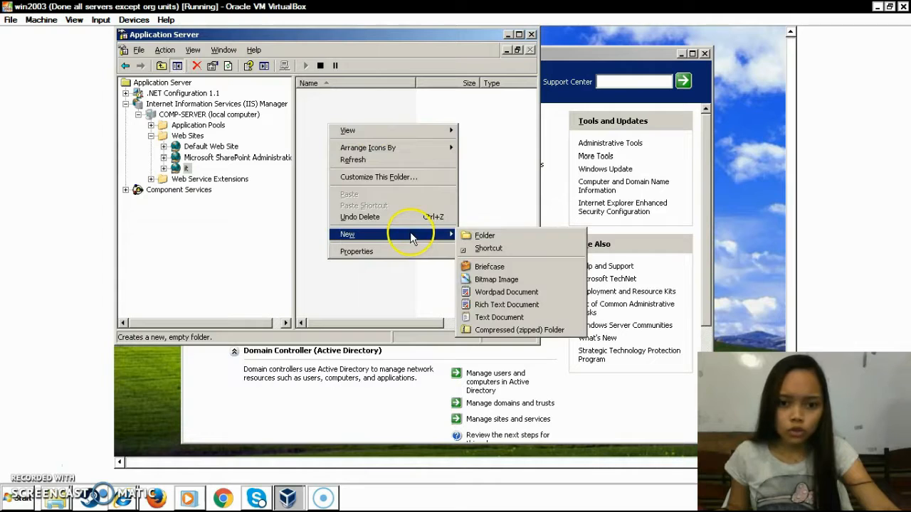
left_click(488, 317)
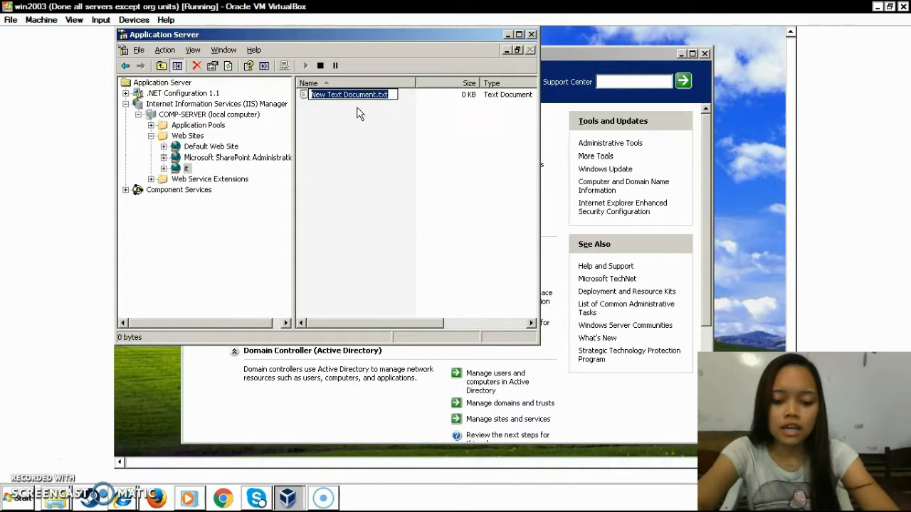
type("index.html")
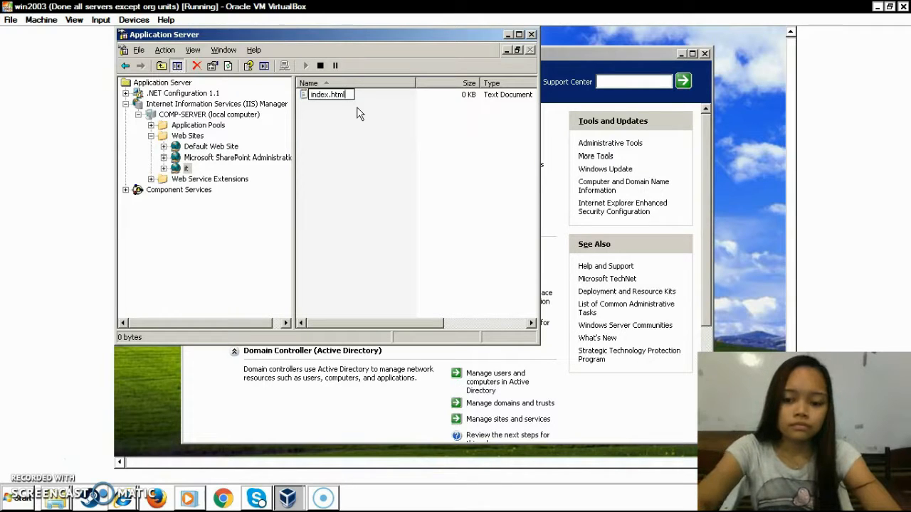
key("Return")
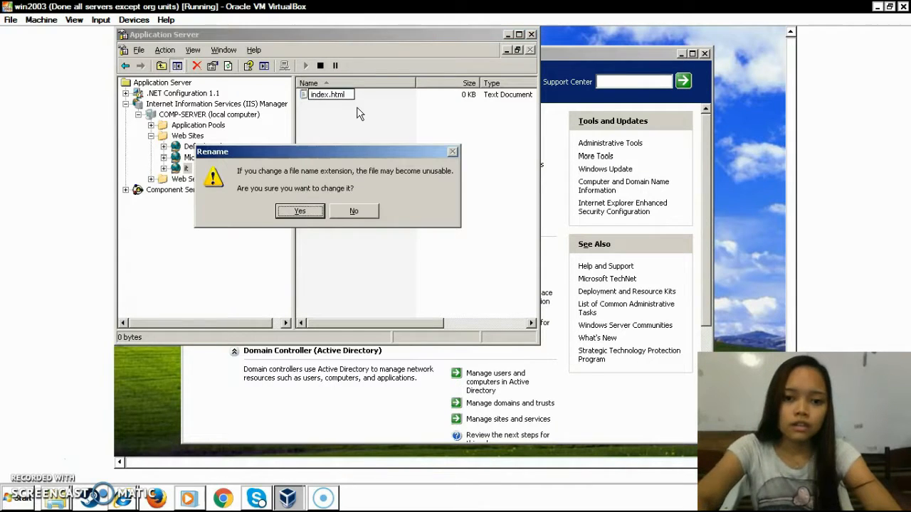
left_click(276, 215)
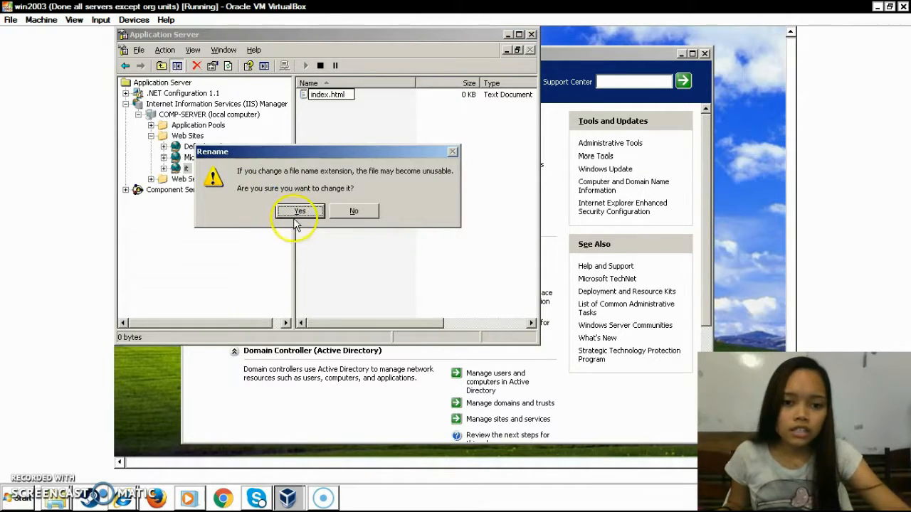
left_click(297, 212)
right_click(322, 98)
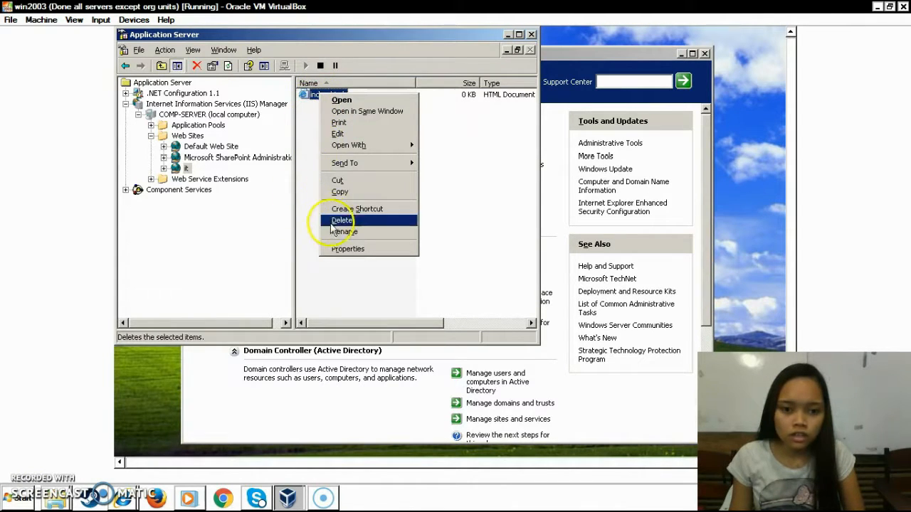
left_click(338, 134)
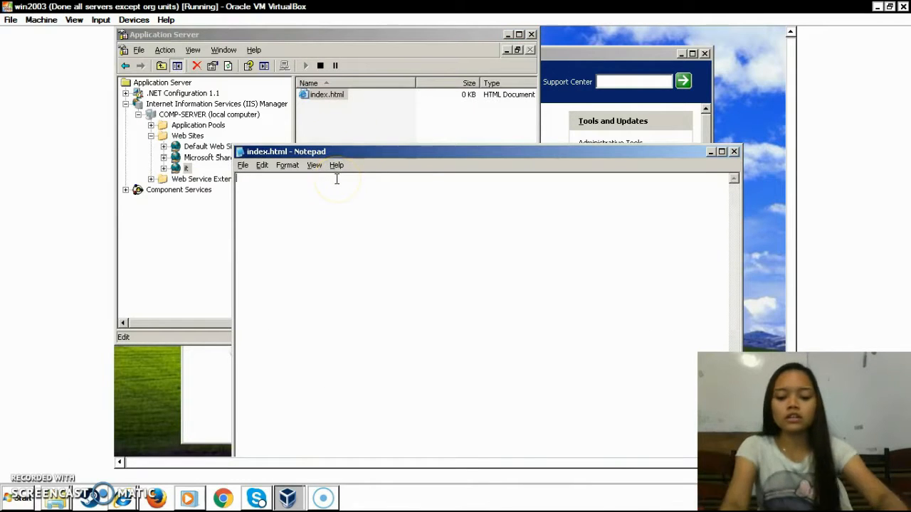
Type the opening html and head tags and a 'Homepage' title into index.html.
type("<htm")
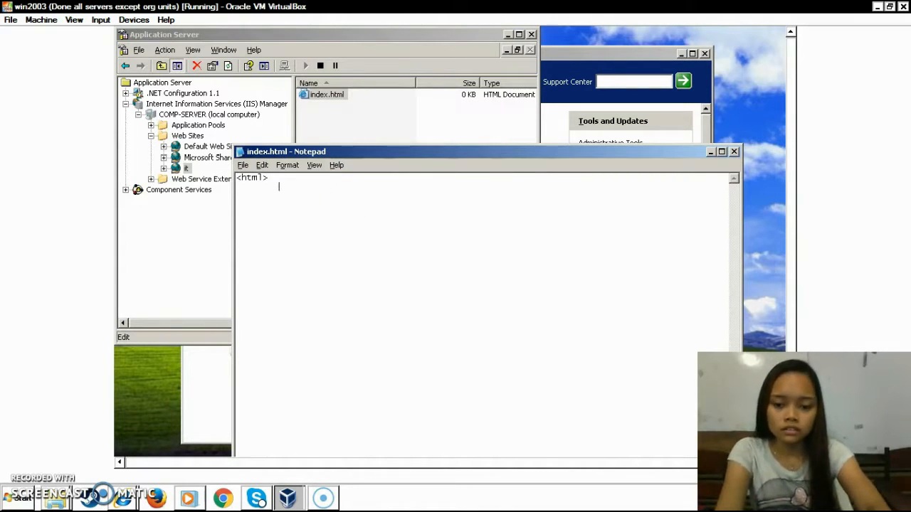
type("l>")
key("Return")
key("Tab")
type("<")
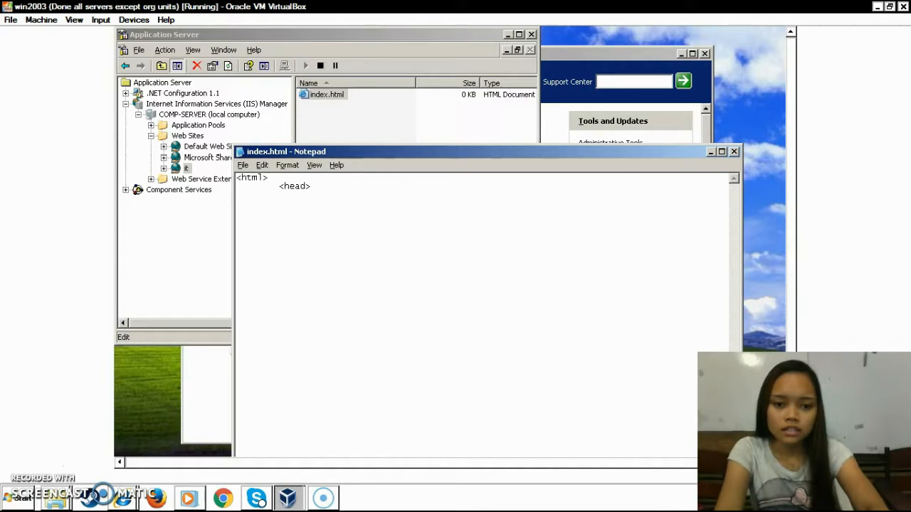
left_click(417, 244)
type("<title> Homepage")
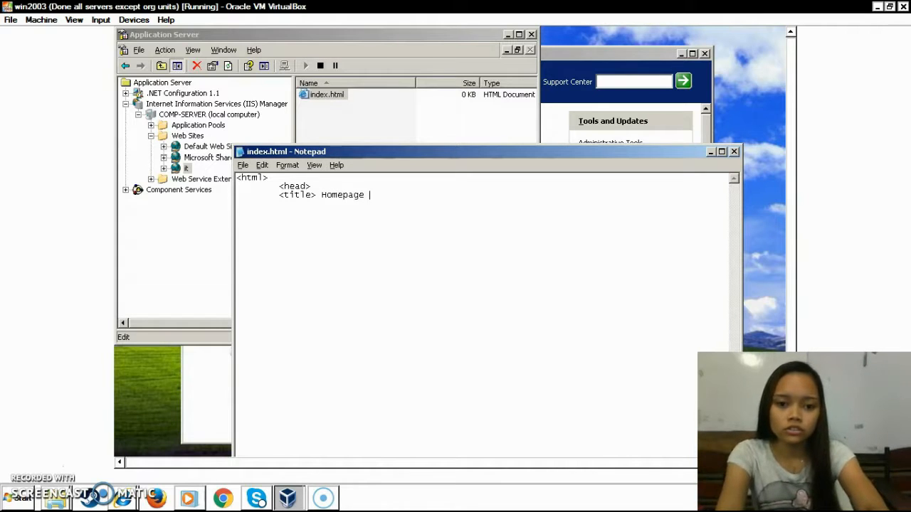
left_click(431, 258)
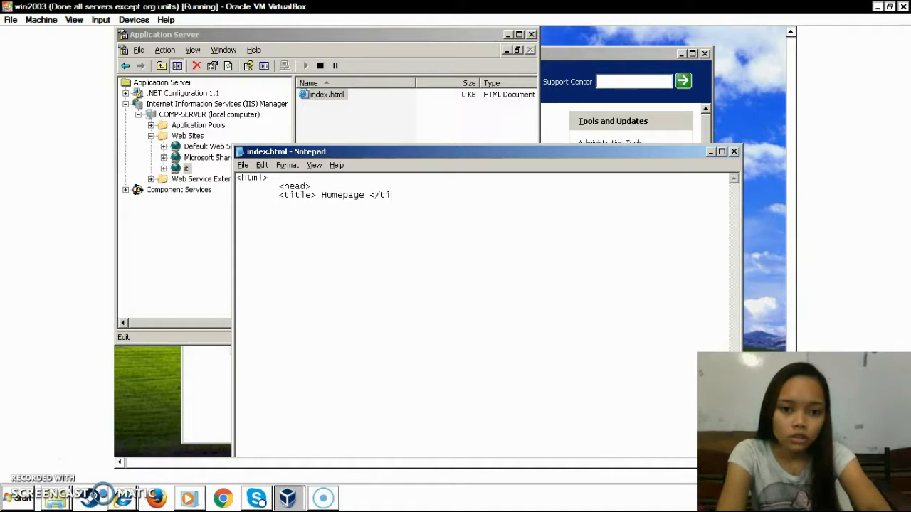
type(">")
Add a body containing 'This is our homepge.' with its closing tag, and save the file.
key("Return")
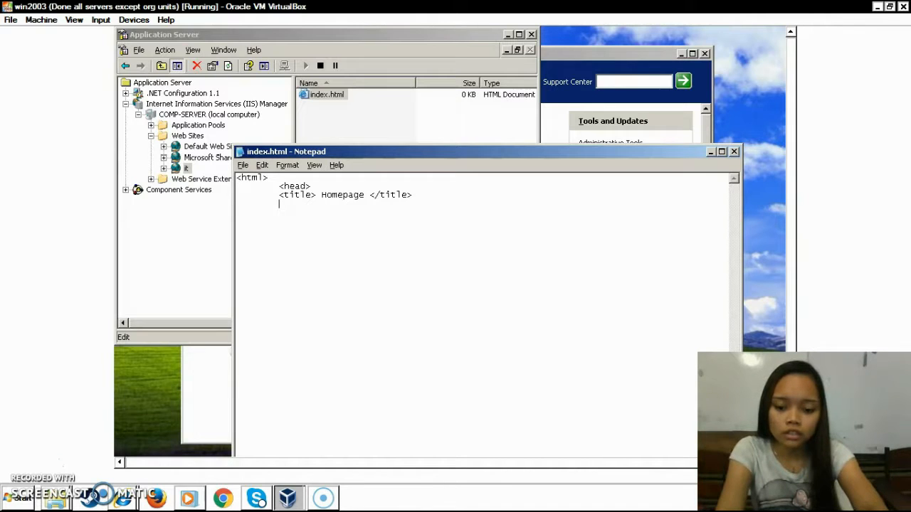
key("Tab")
type("<body>")
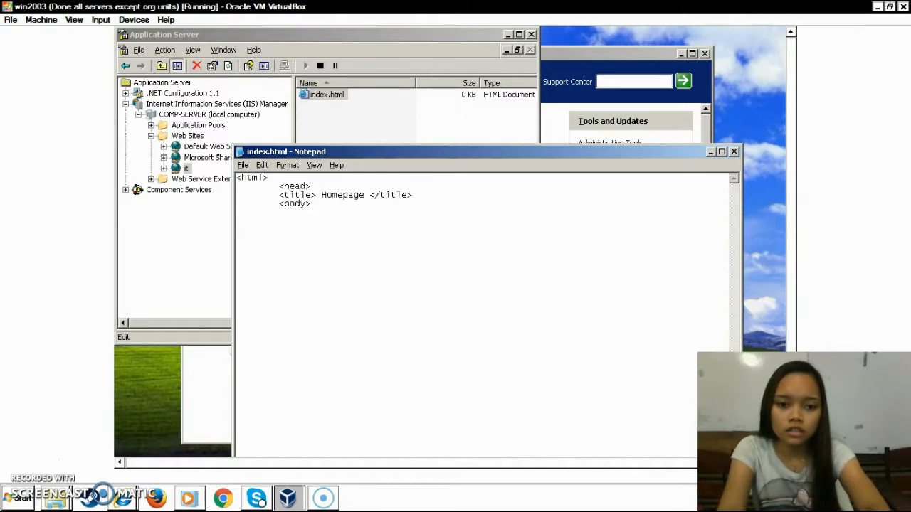
key("Return")
key("Tab")
key("Tab")
type("This i")
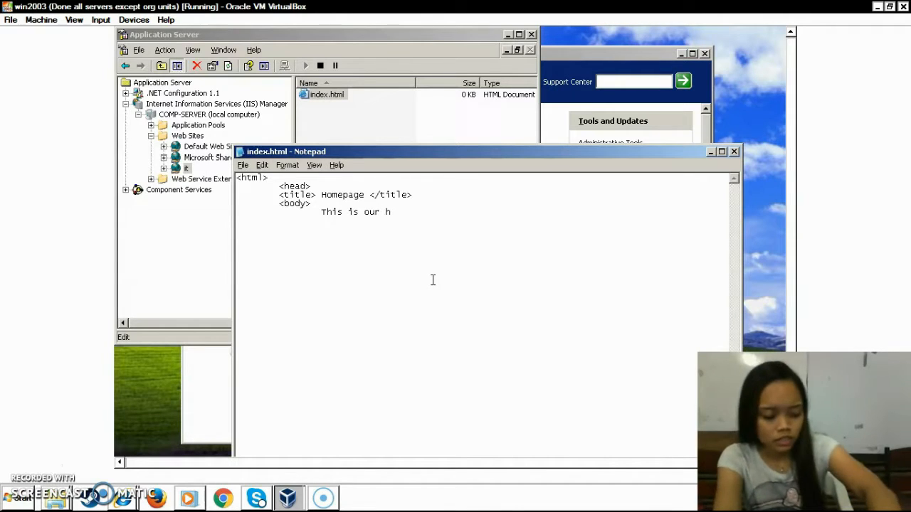
type("s our homepge.")
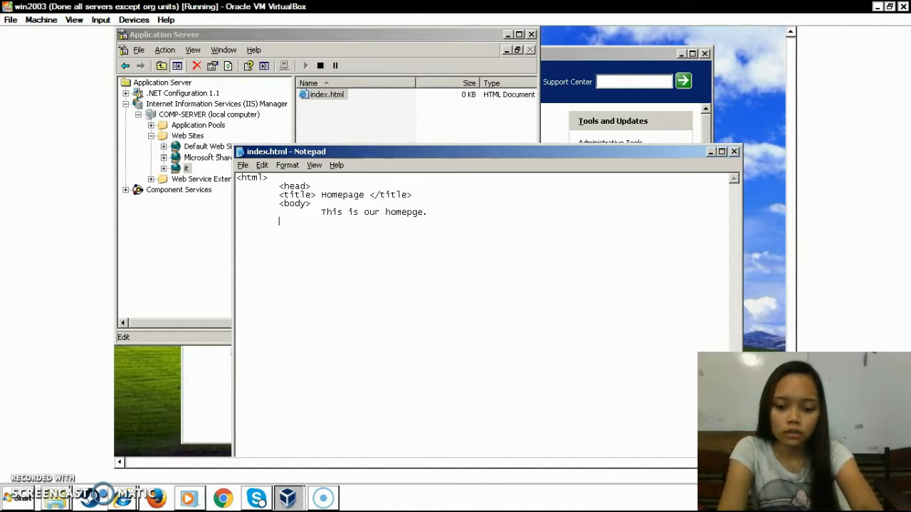
type(" \t</body>")
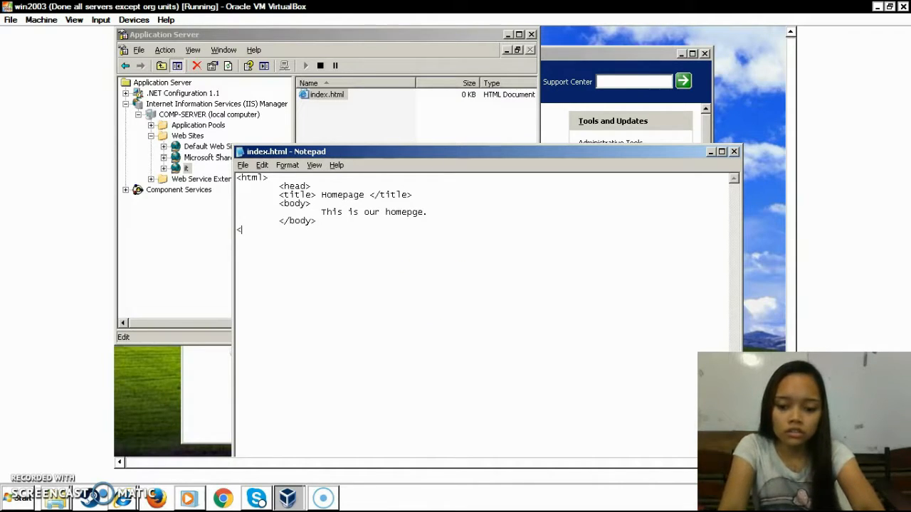
left_click(418, 303)
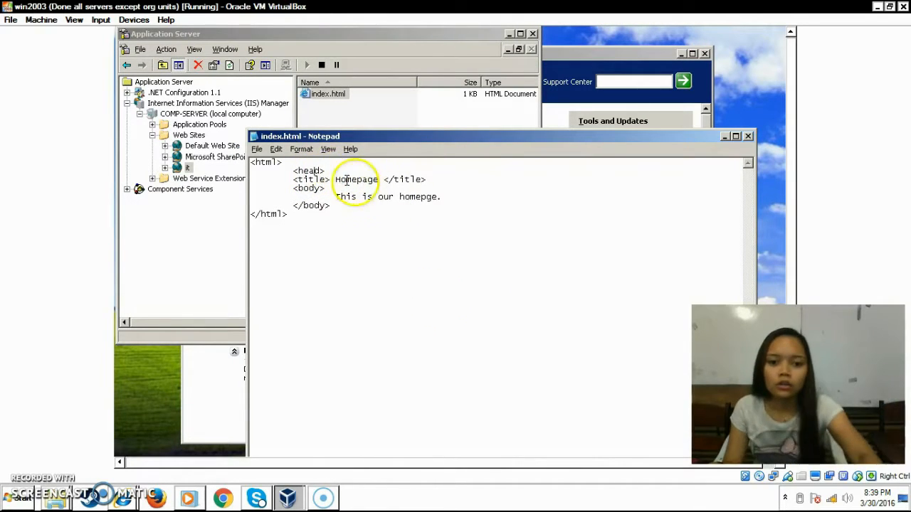
left_click(340, 179)
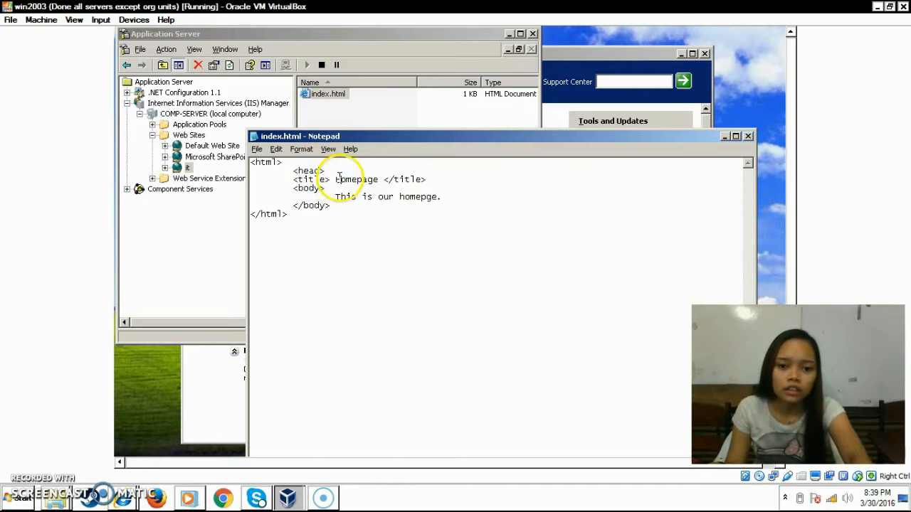
Add a closing </head> tag and wrap the homepage sentence in <h1></h1>.
left_click(440, 179)
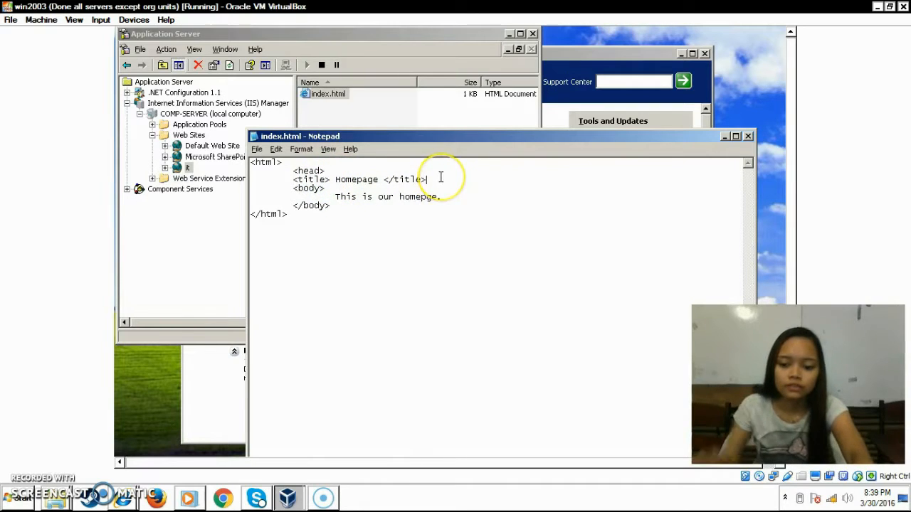
key("Return")
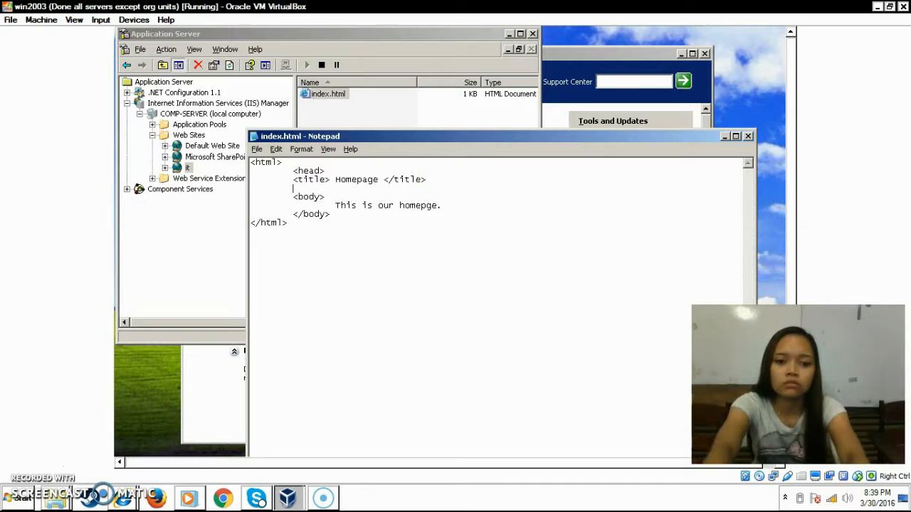
type("</head>")
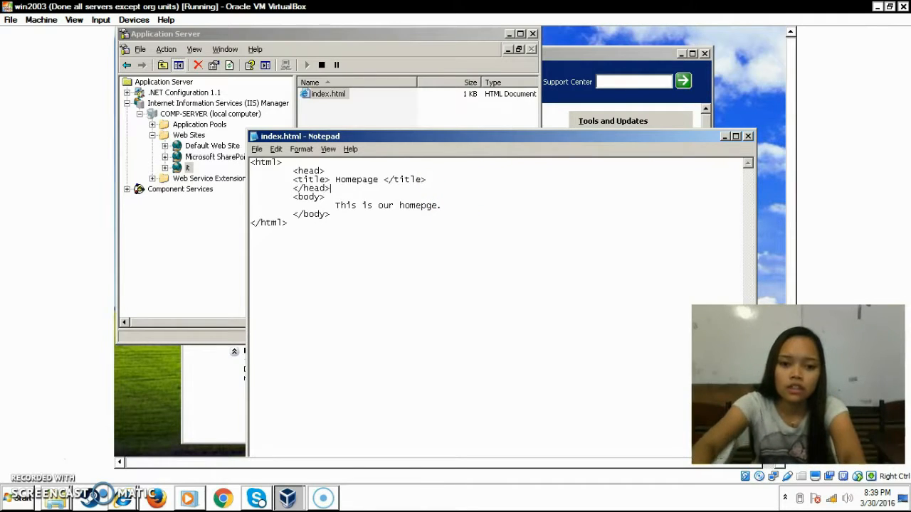
left_click(335, 205)
type("<h1>")
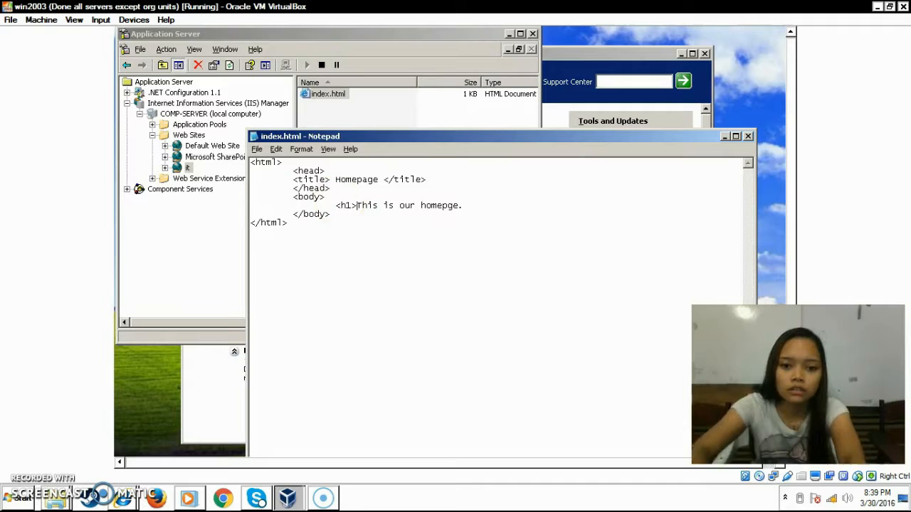
left_click(510, 206)
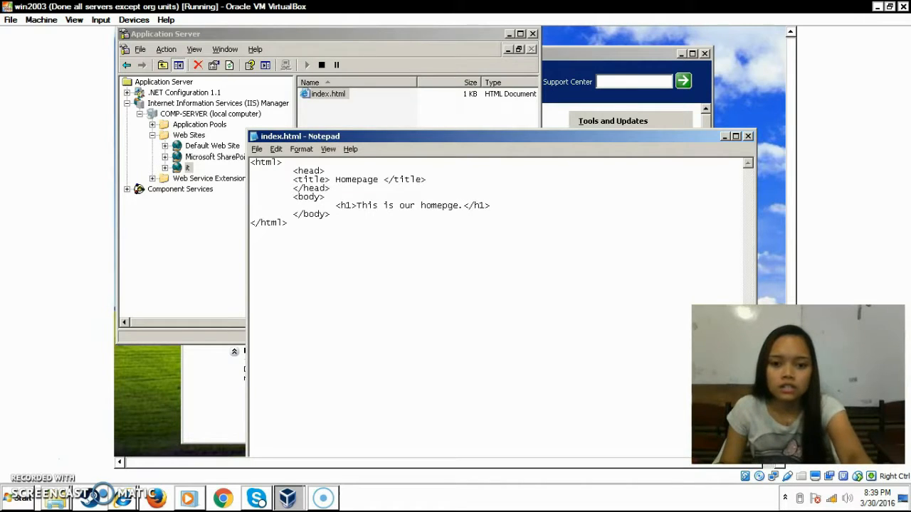
Save index.html and close Notepad.
left_click(257, 149)
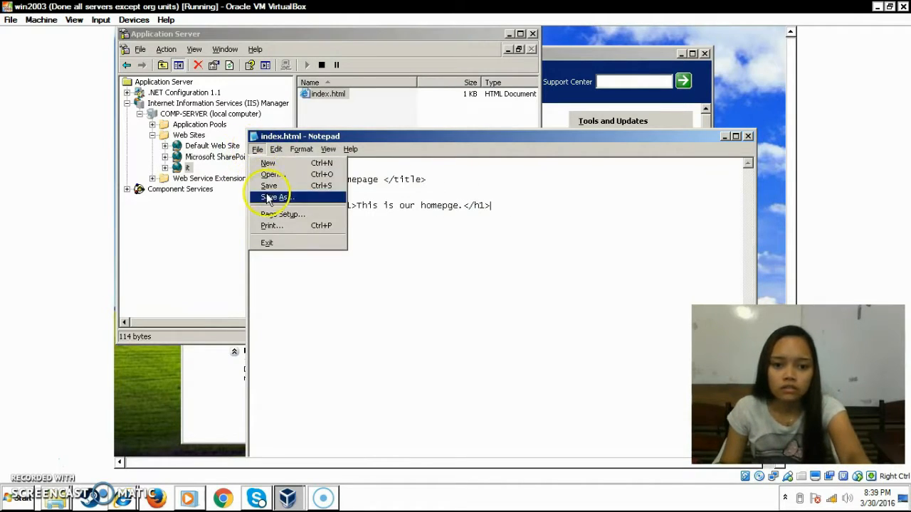
left_click(268, 186)
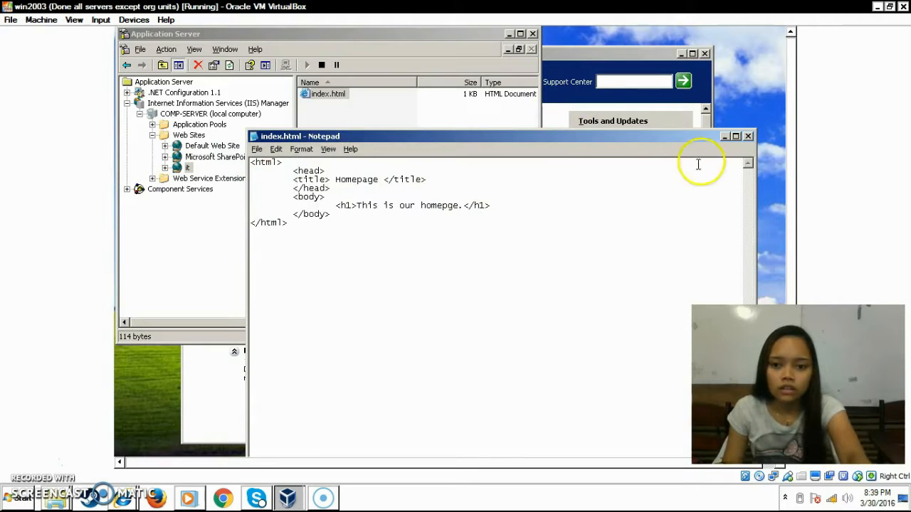
left_click(748, 136)
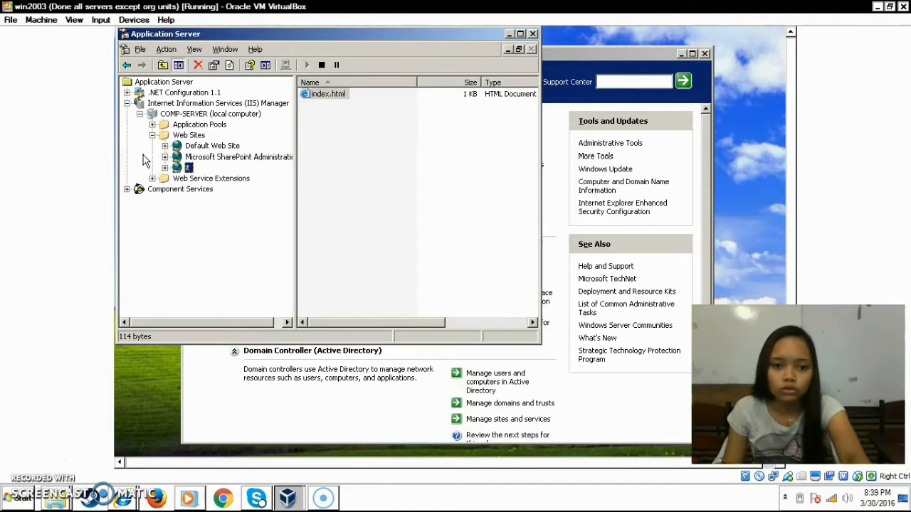
Add index.html as the it site's default content page and move it to the top.
right_click(187, 169)
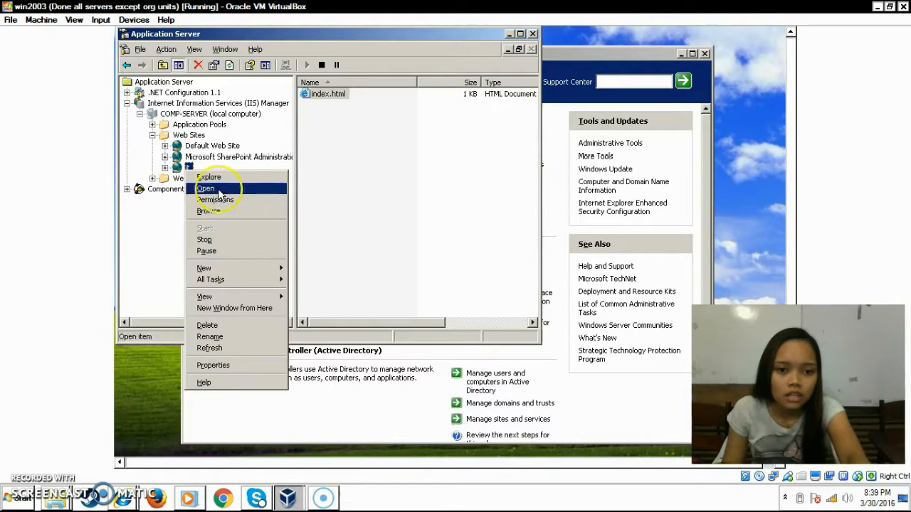
left_click(235, 365)
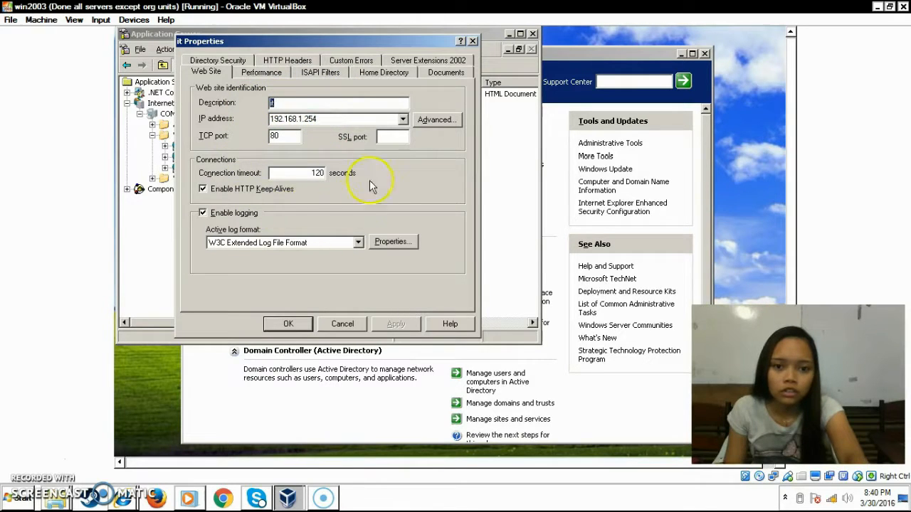
left_click(436, 72)
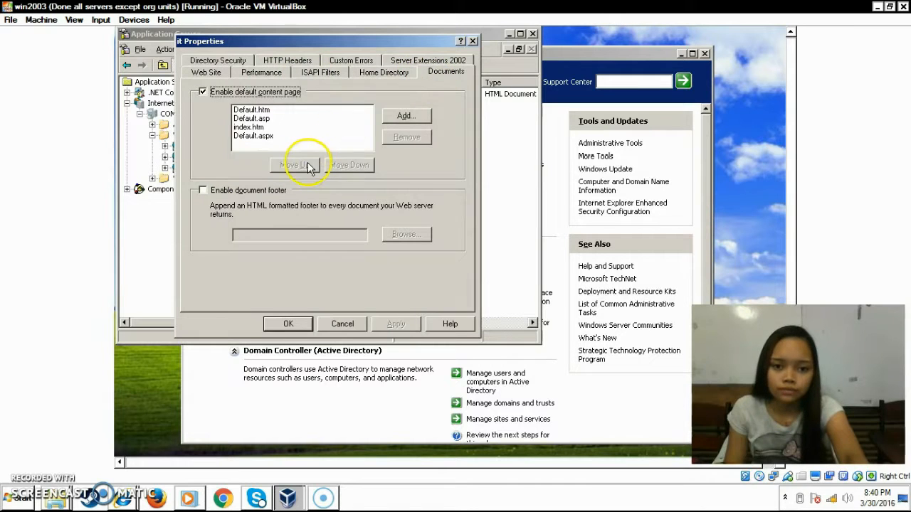
left_click(406, 116)
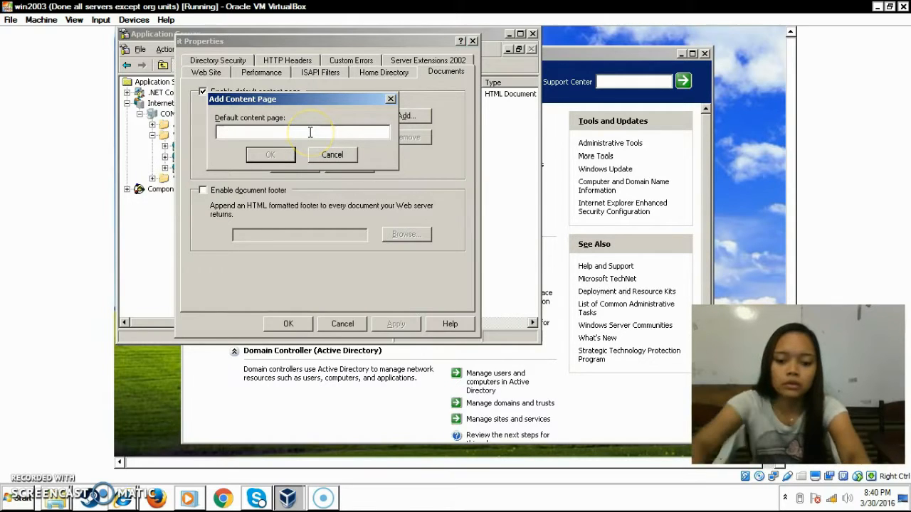
type("index")
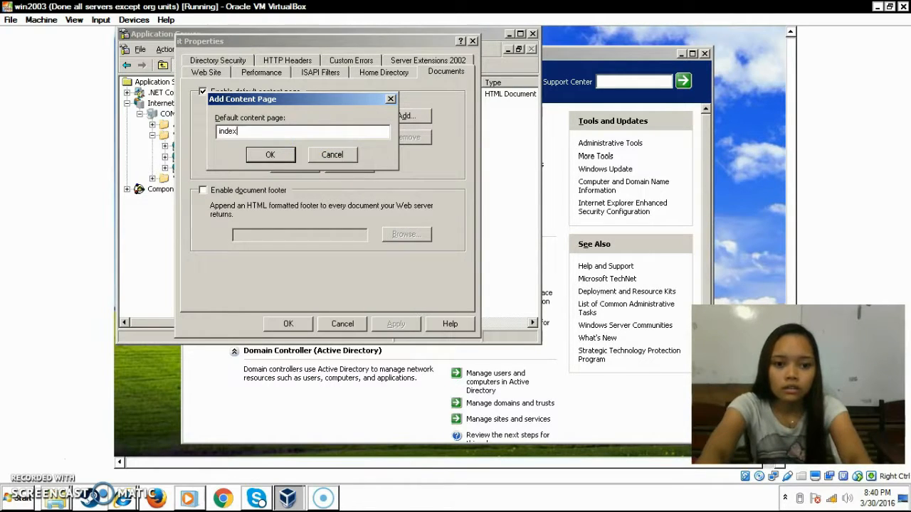
type(".html")
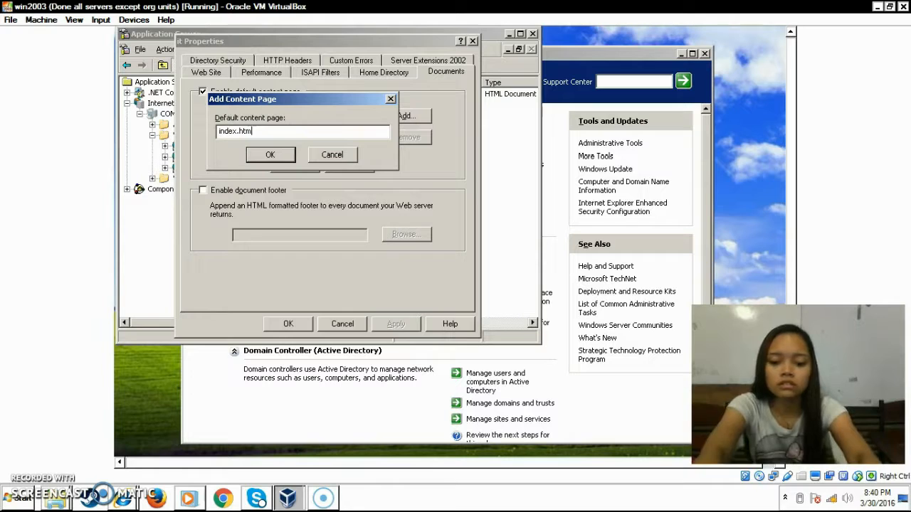
left_click(277, 156)
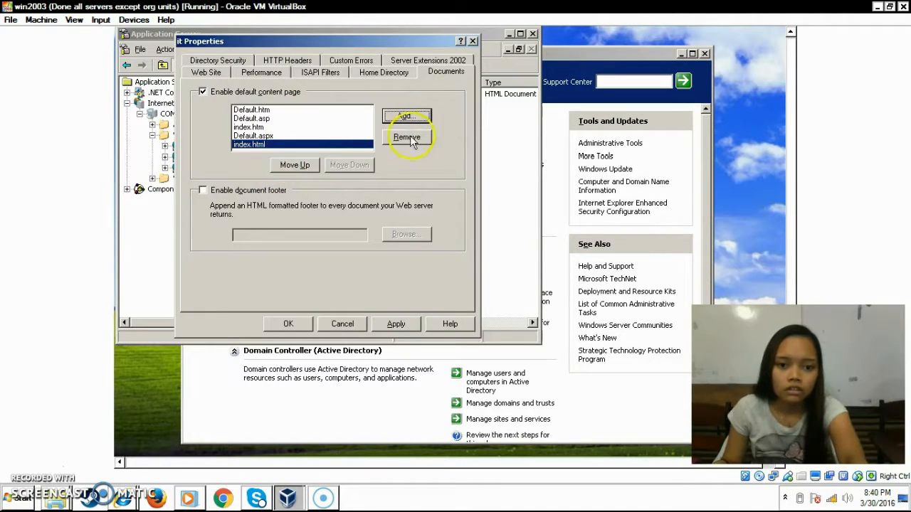
left_click(306, 166)
left_click(307, 165)
left_click(306, 166)
left_click(306, 166)
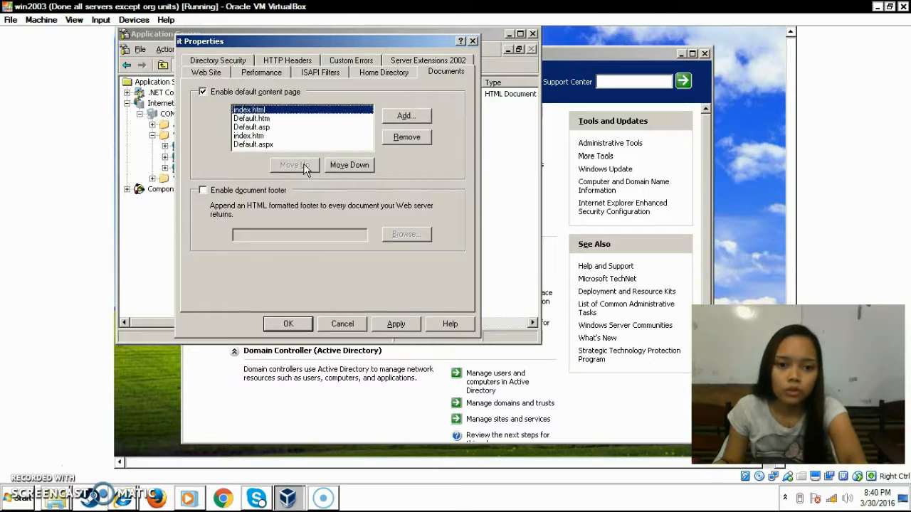
left_click(402, 329)
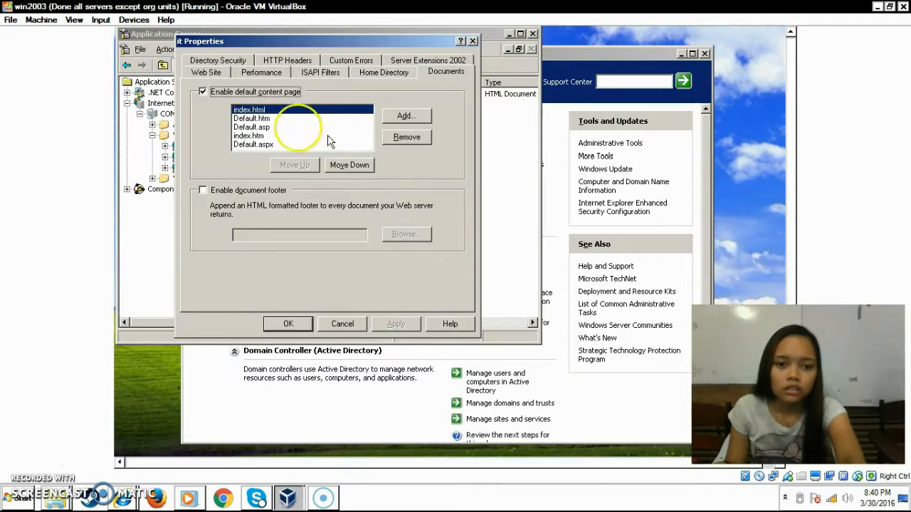
Close the site's properties and return to the Manage Your Server page.
left_click(202, 74)
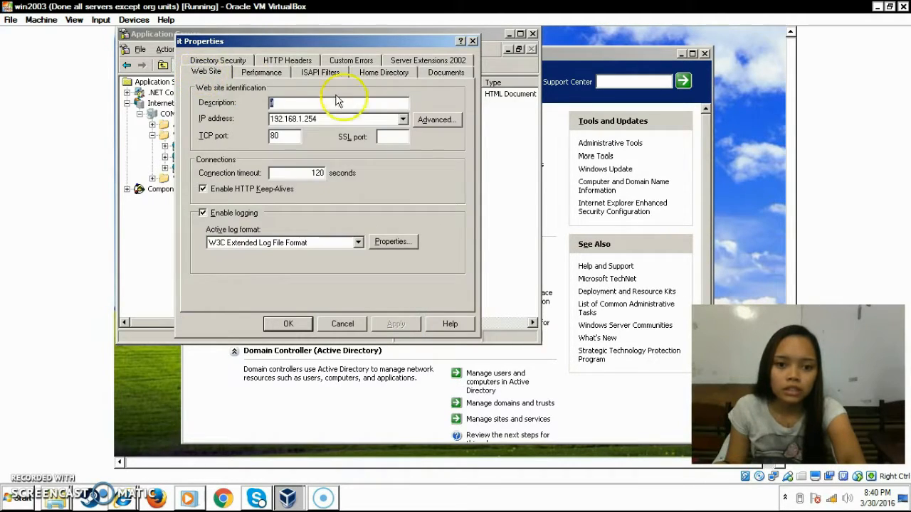
left_click(290, 321)
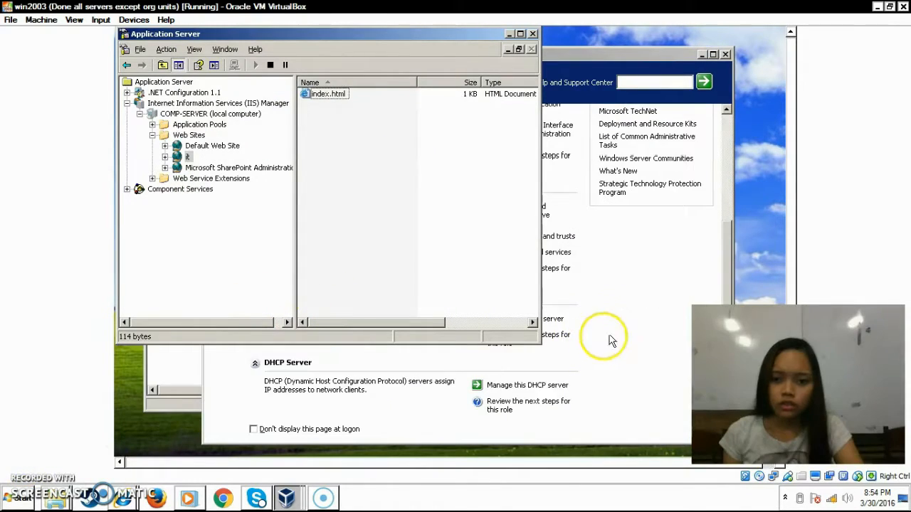
left_click(612, 338)
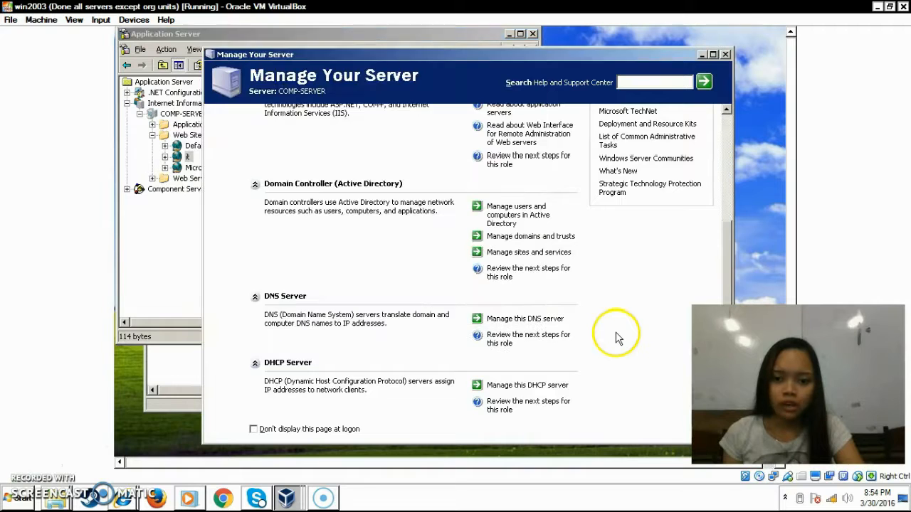
left_click(543, 322)
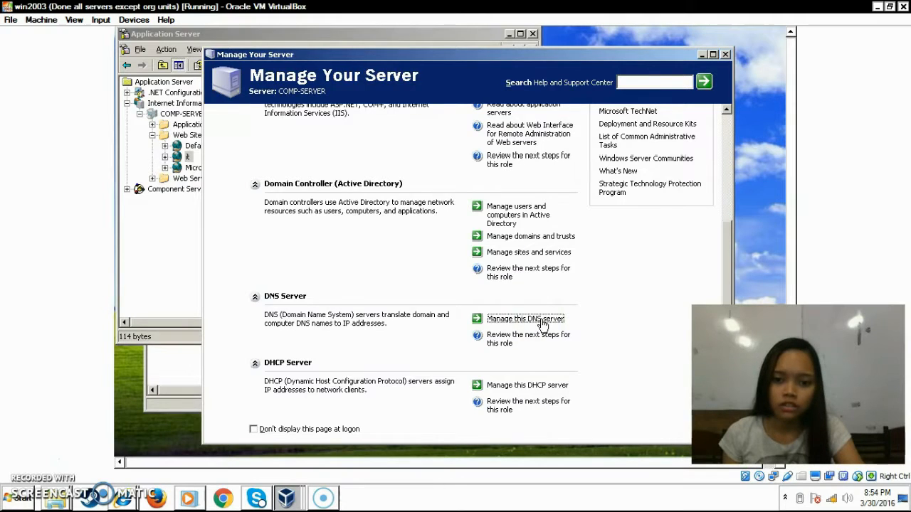
left_click(342, 154)
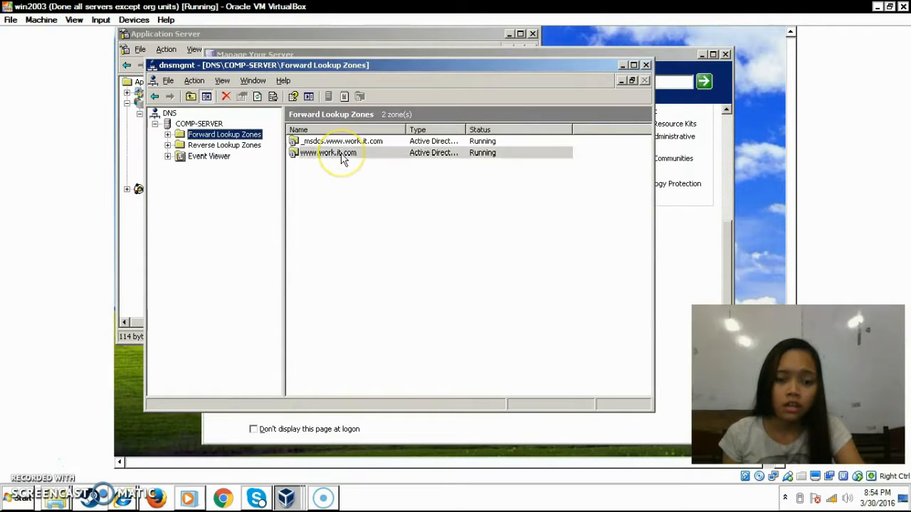
double_click(342, 153)
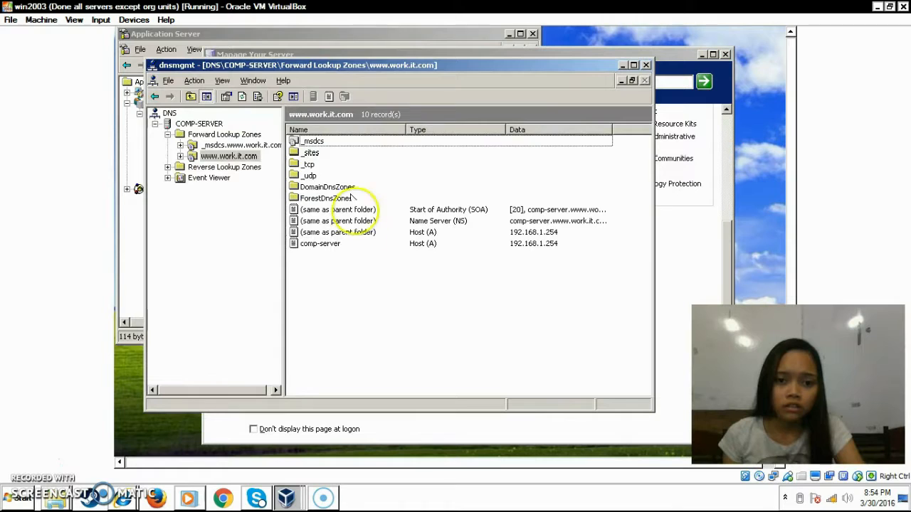
Add a host (A) record named admin pointing to 192.168.1.254.
right_click(345, 278)
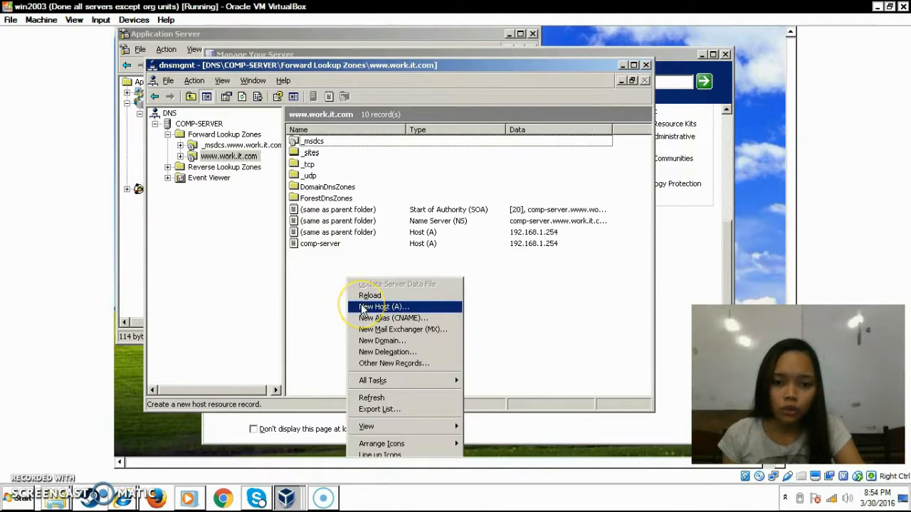
left_click(363, 308)
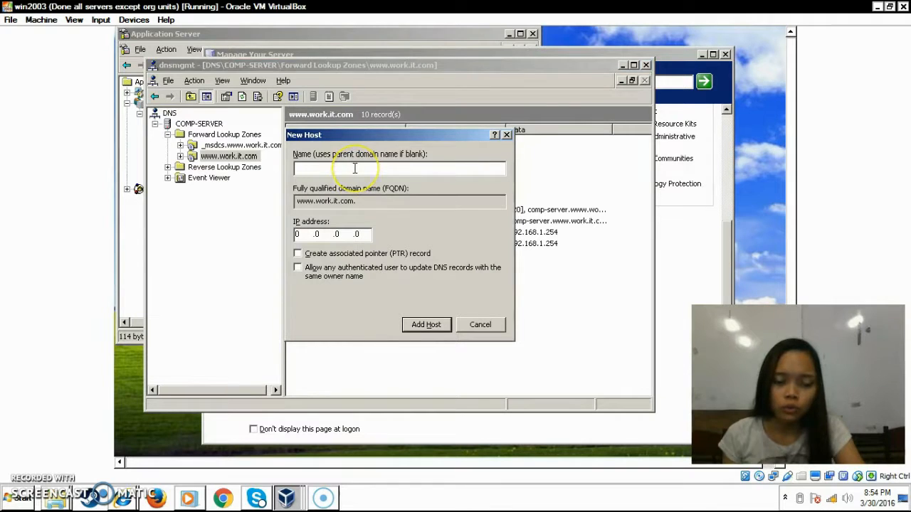
type("admin")
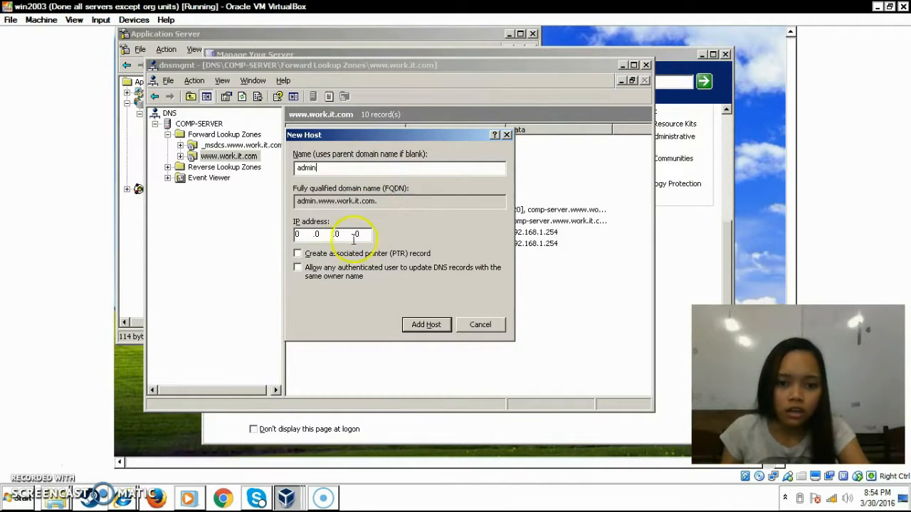
left_click(300, 234)
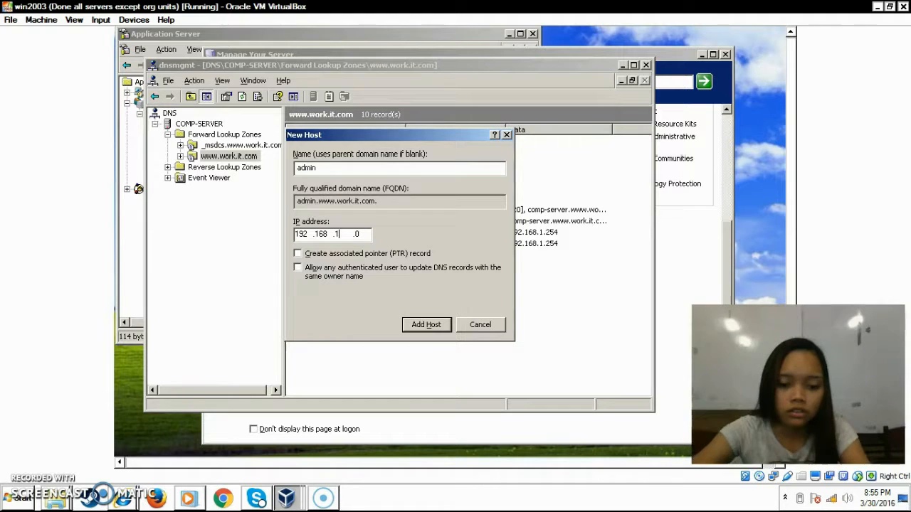
key("Tab")
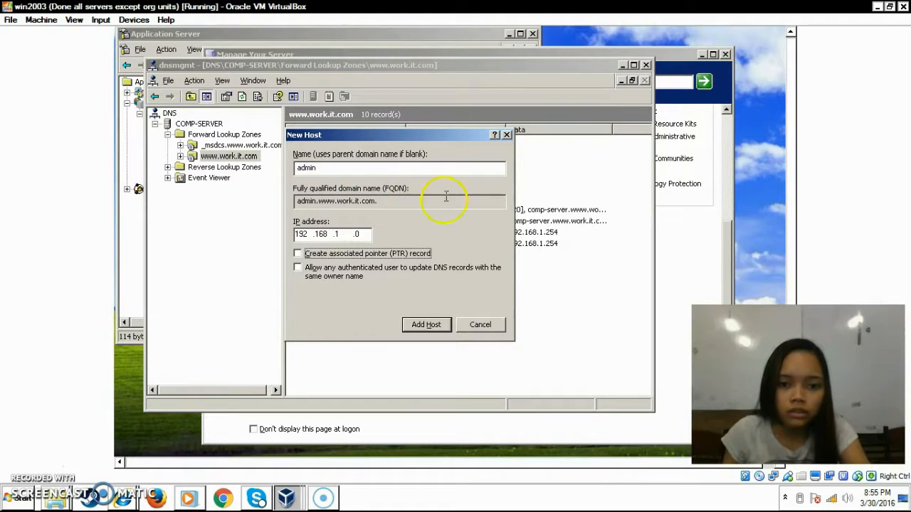
left_click(357, 235)
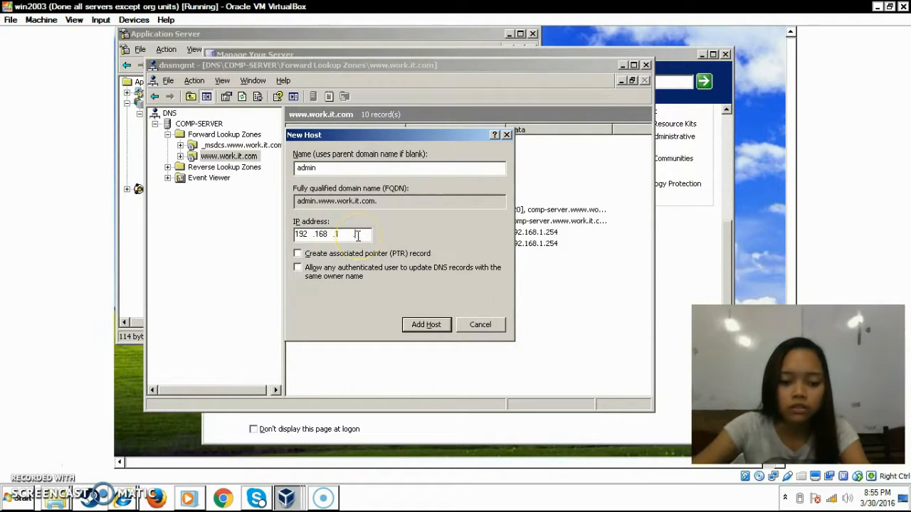
type("54")
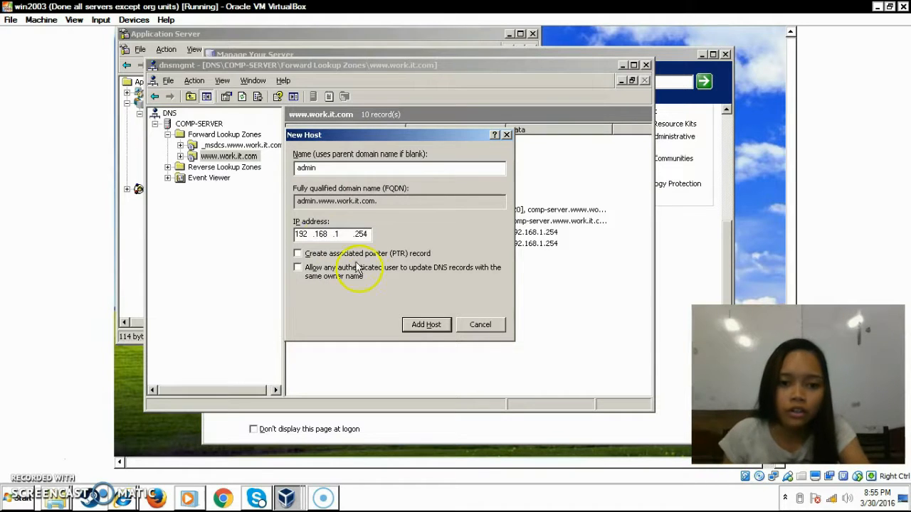
left_click(427, 326)
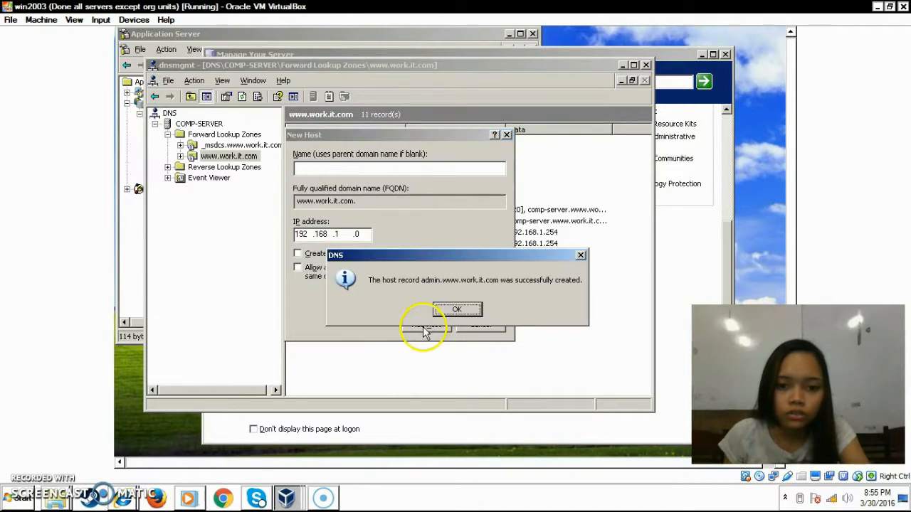
left_click(453, 313)
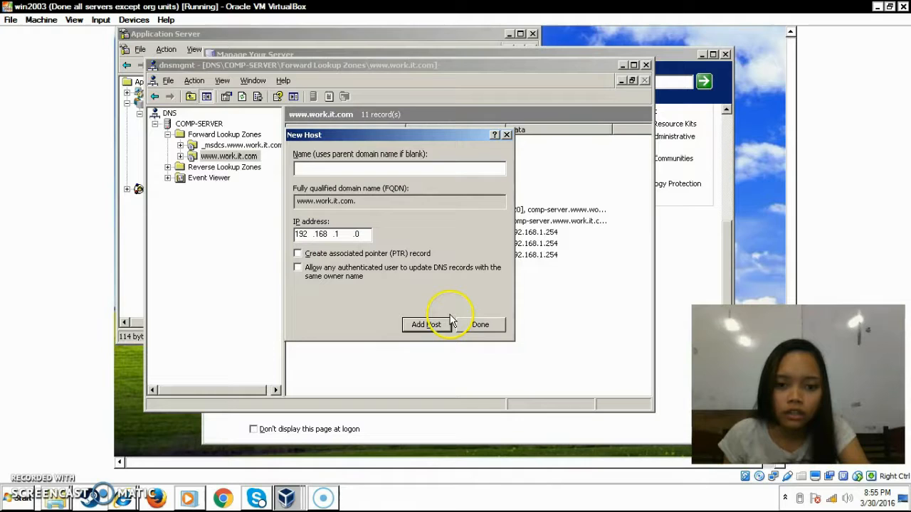
left_click(479, 328)
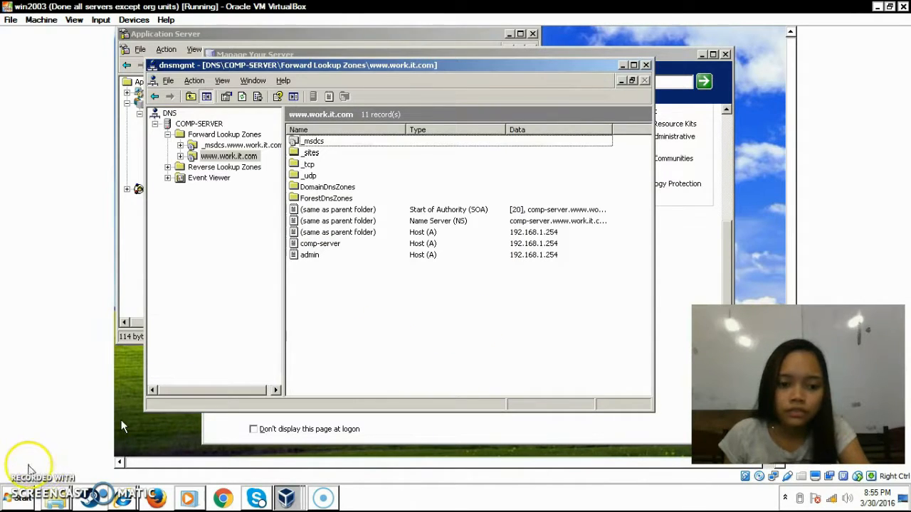
Switch to the winxp VM and launch a command prompt from Run.
left_click(286, 498)
left_click(231, 470)
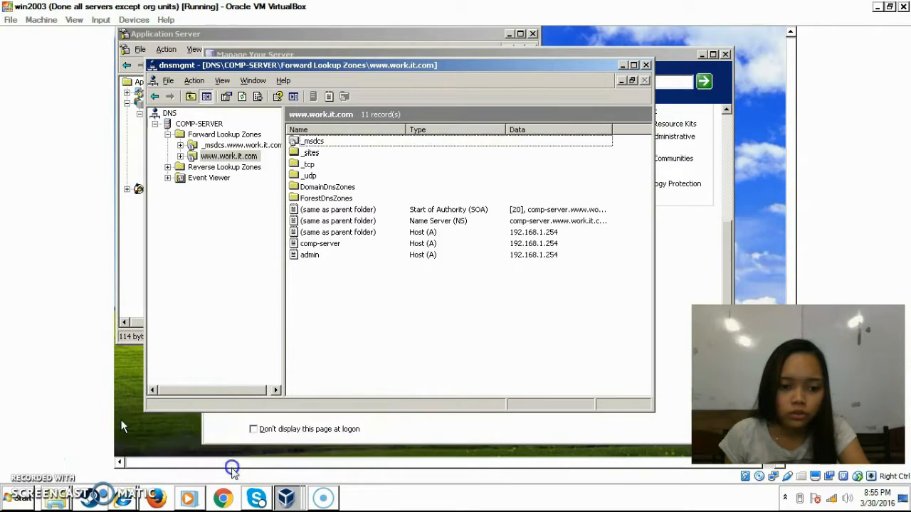
left_click(49, 420)
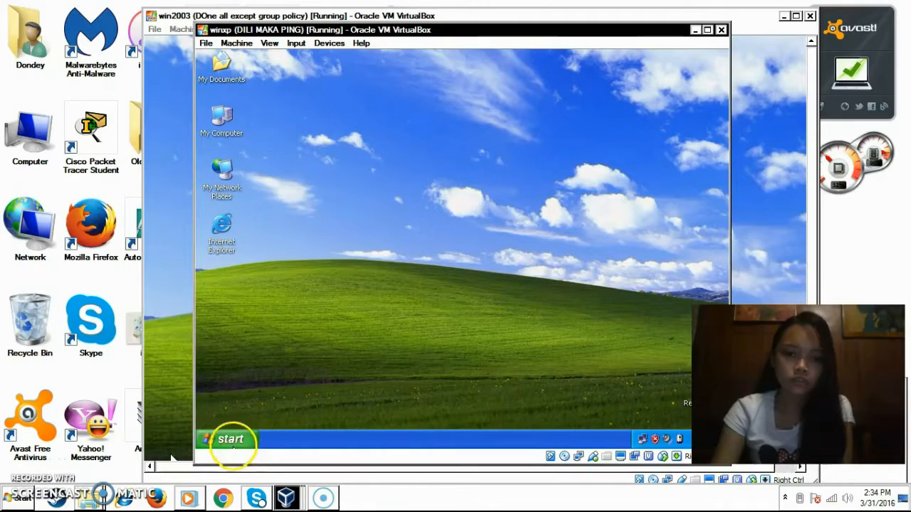
left_click(230, 439)
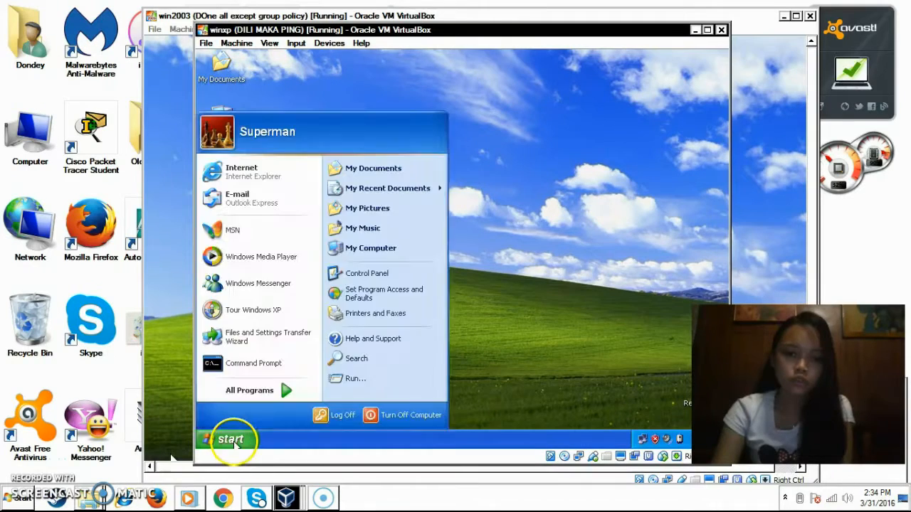
left_click(360, 379)
key("Return")
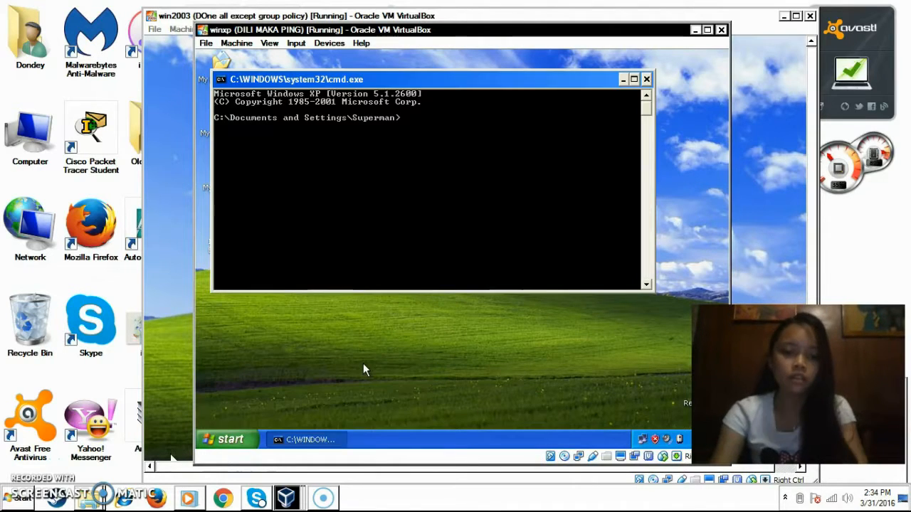
Run ipconfig /release and ipconfig /renew to obtain 192.168.1.1 with gateway 192.168.1.254.
type("ipco")
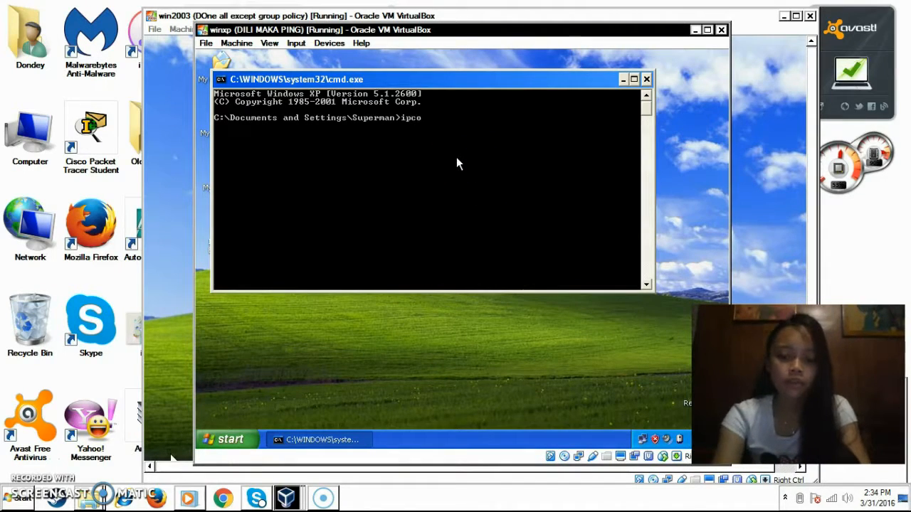
type("nfig /relase")
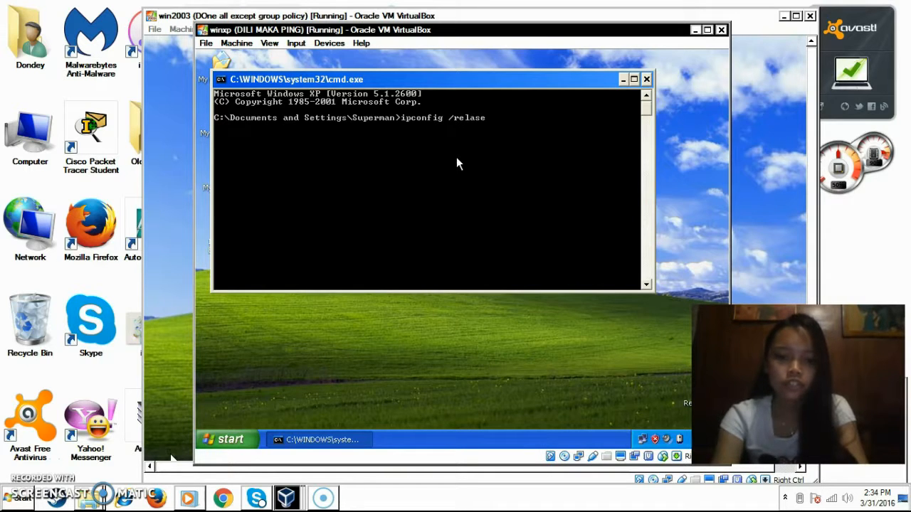
key("BackSpace")
key("BackSpace")
key("BackSpace")
type("ease")
key("Return")
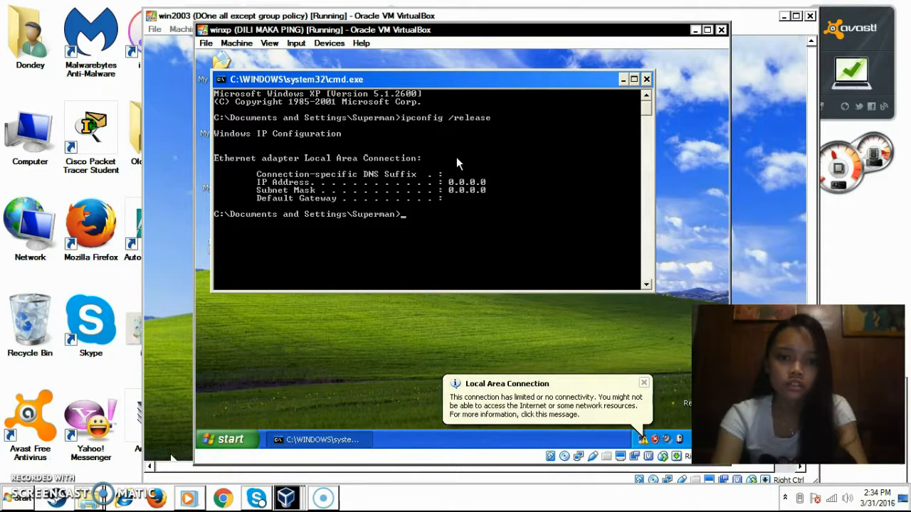
type("ipcon")
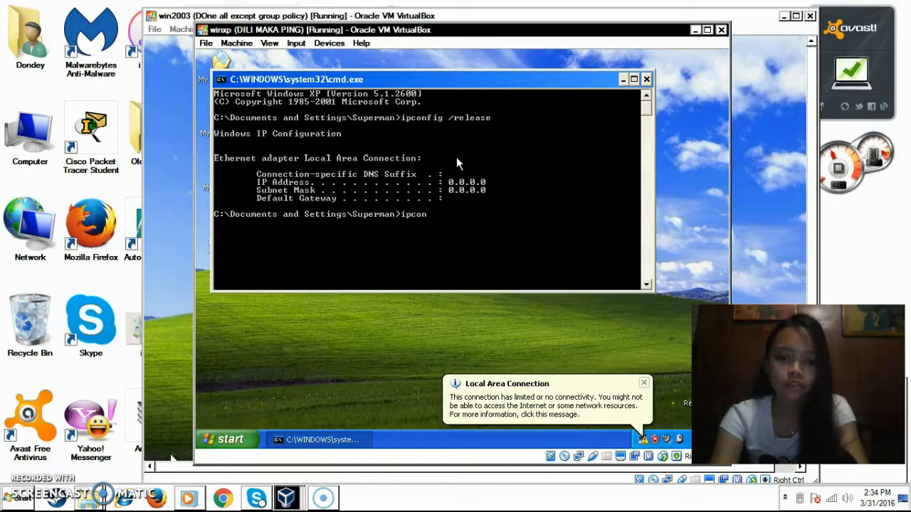
type("fig")
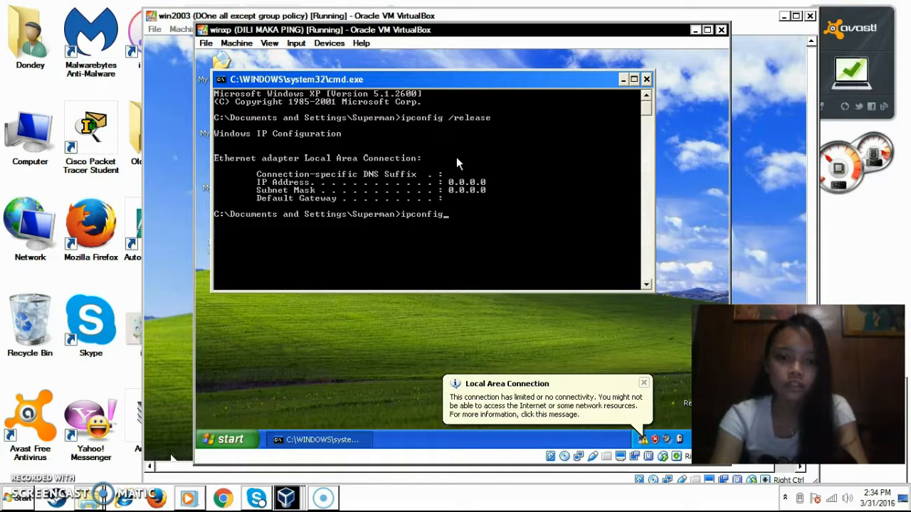
type(" /renew")
key("Return")
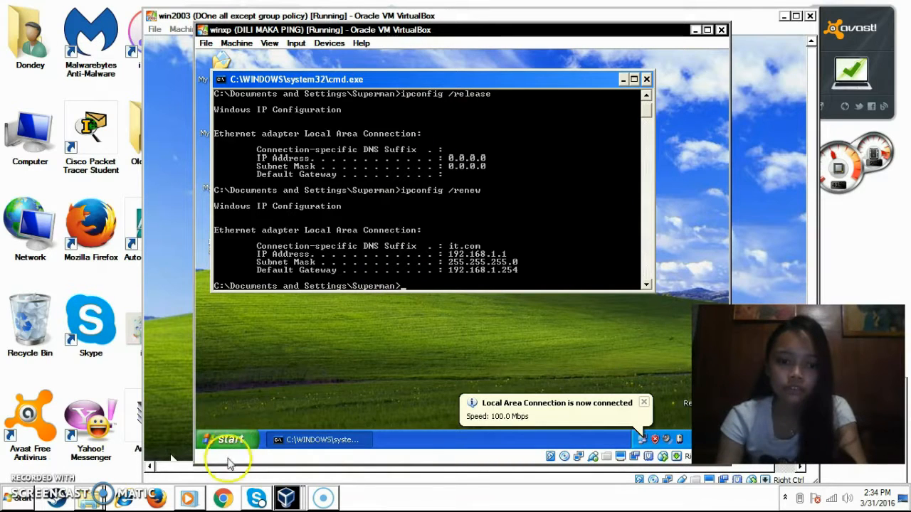
type("pinf")
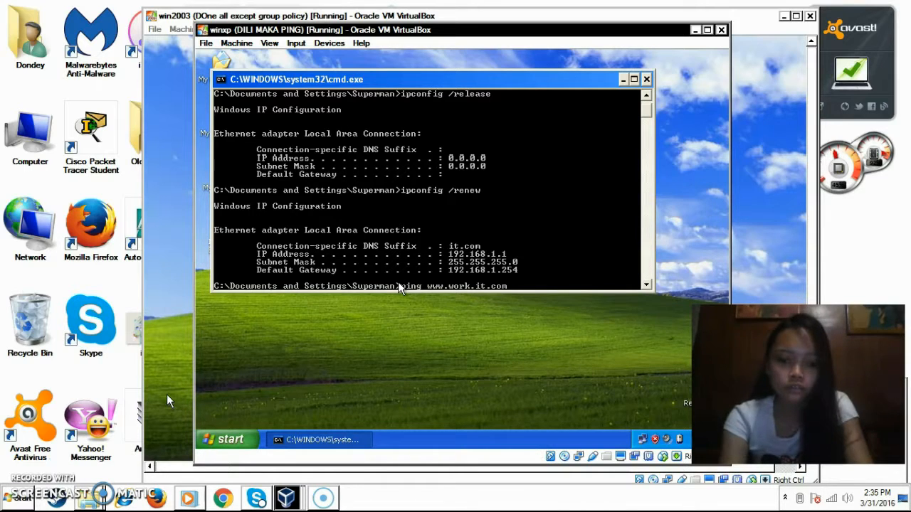
key("Return")
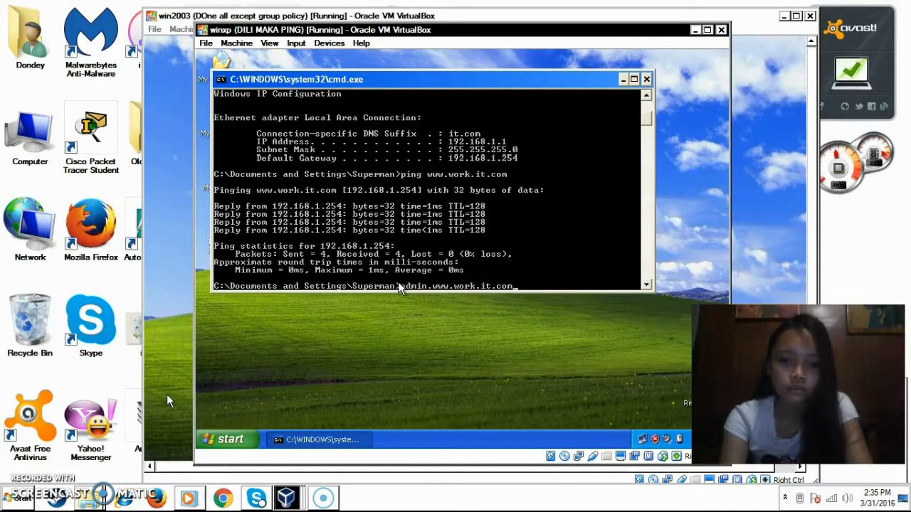
key("Return")
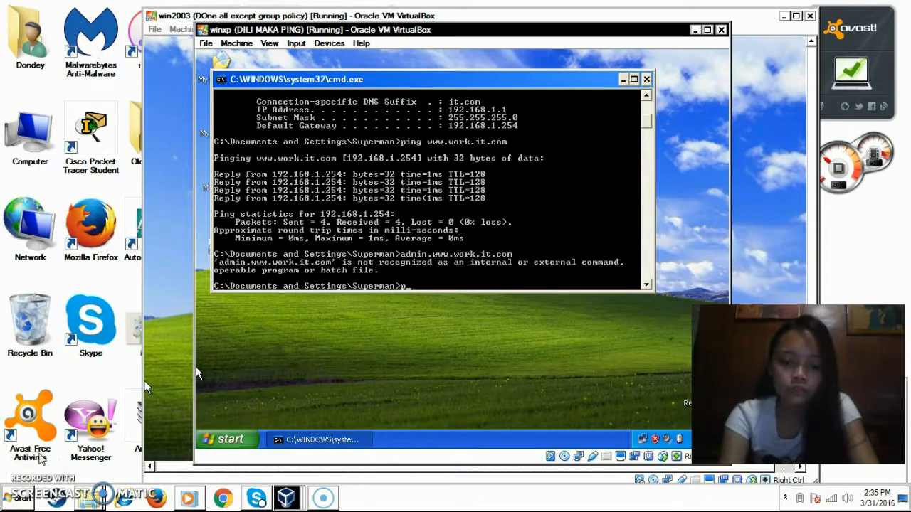
type("ping admin.ww")
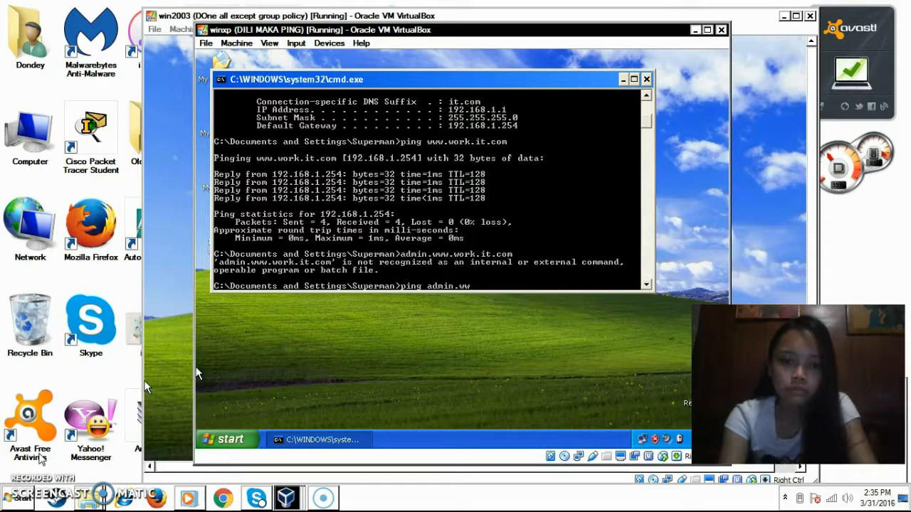
key("BackSpace")
type("ork.")
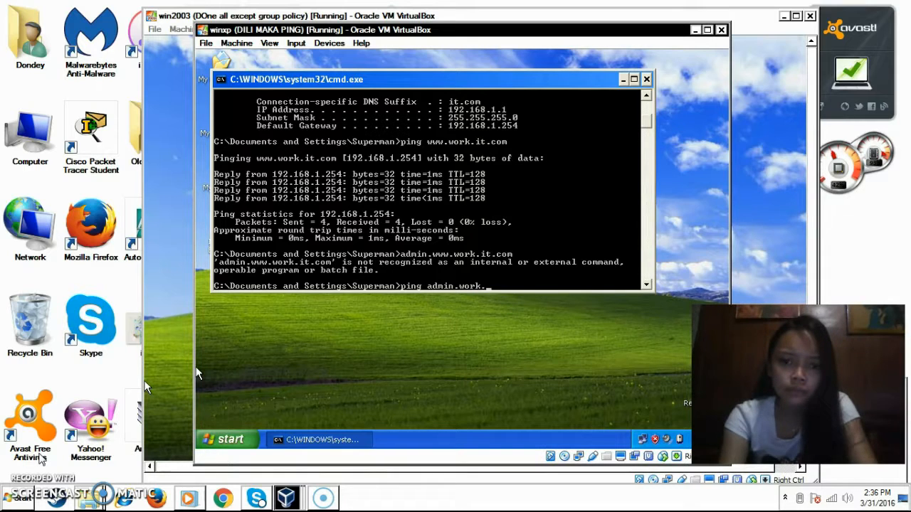
left_click(210, 441)
left_click(497, 387)
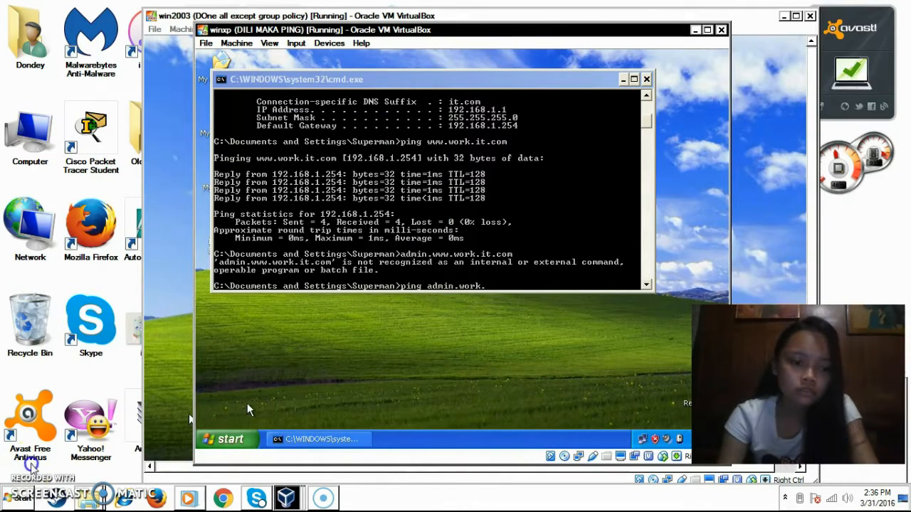
left_click(499, 265)
key("BackSpace")
key("BackSpace")
key("BackSpace")
key("BackSpace")
type("w")
type("w.work.it.com")
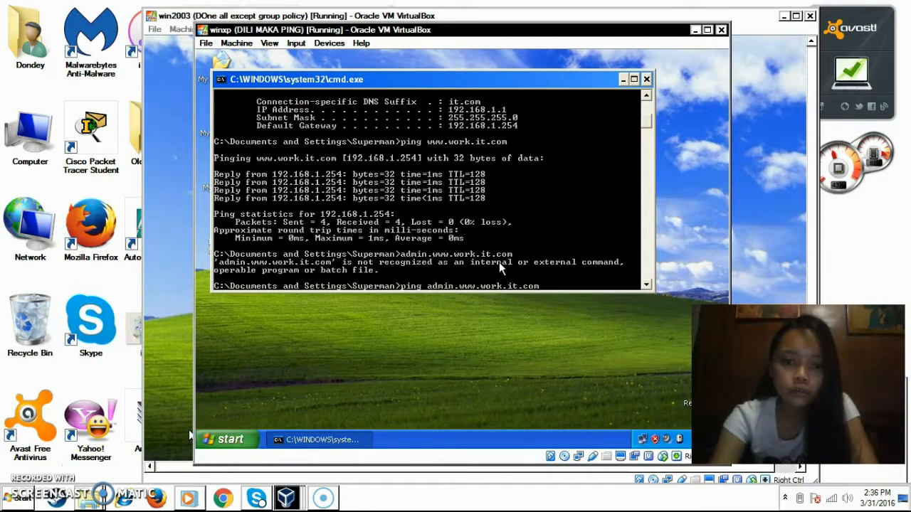
key("Return")
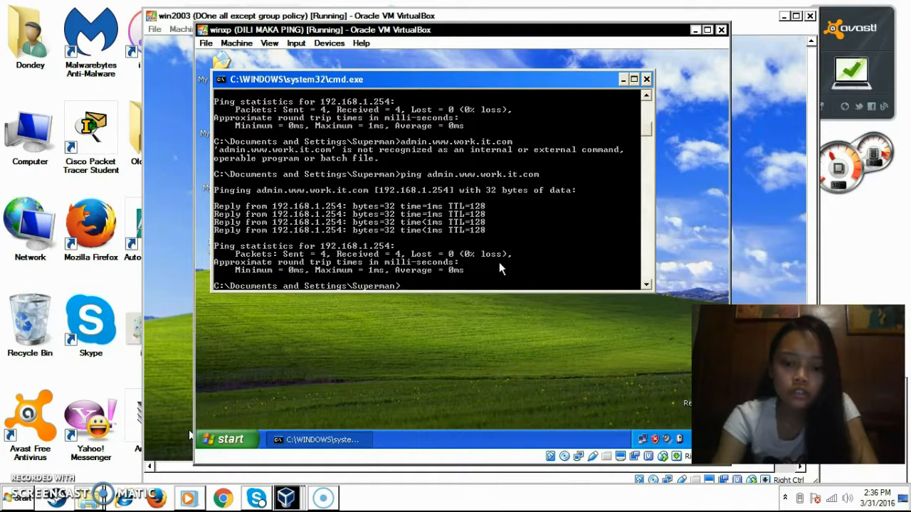
left_click_drag(399, 79, 429, 79)
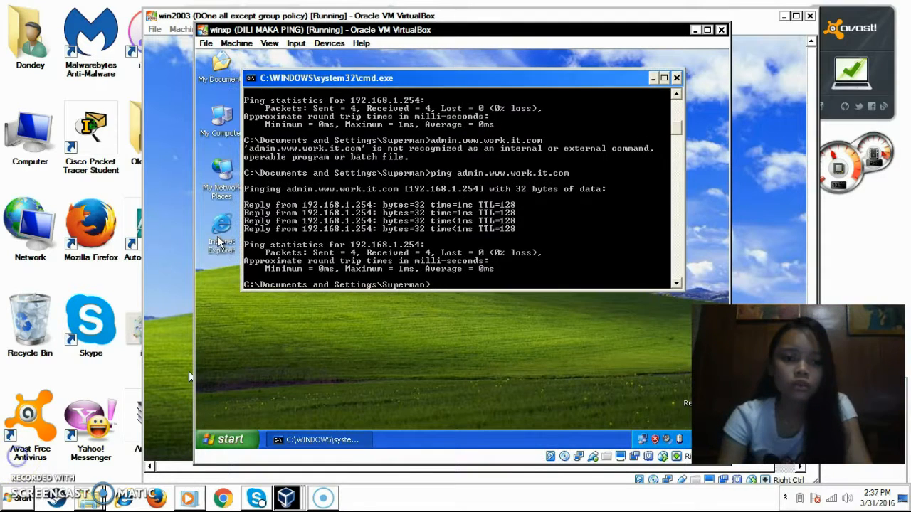
double_click(220, 241)
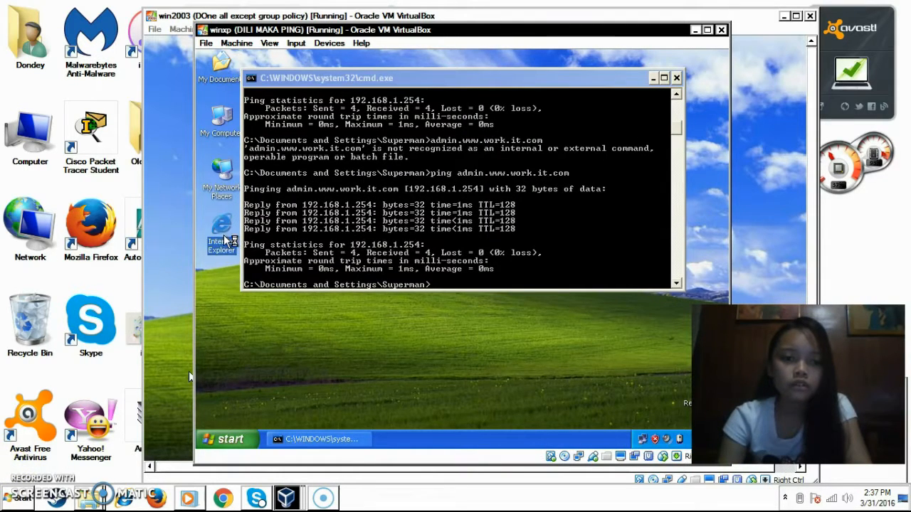
double_click(233, 242)
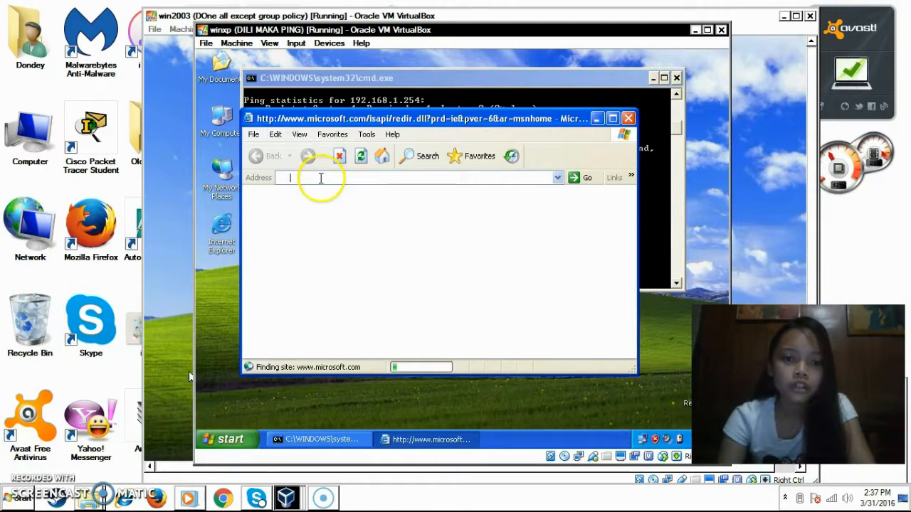
type("admin.www.work")
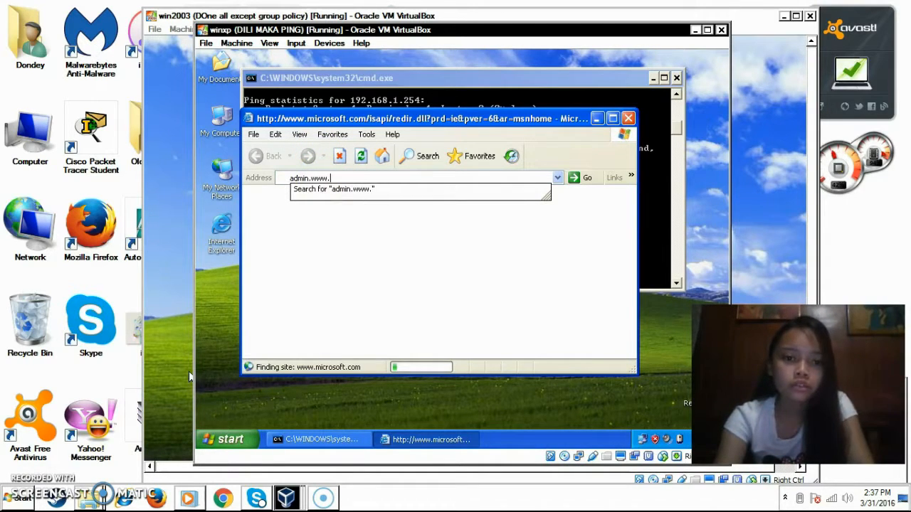
type(".it.com")
key("Return")
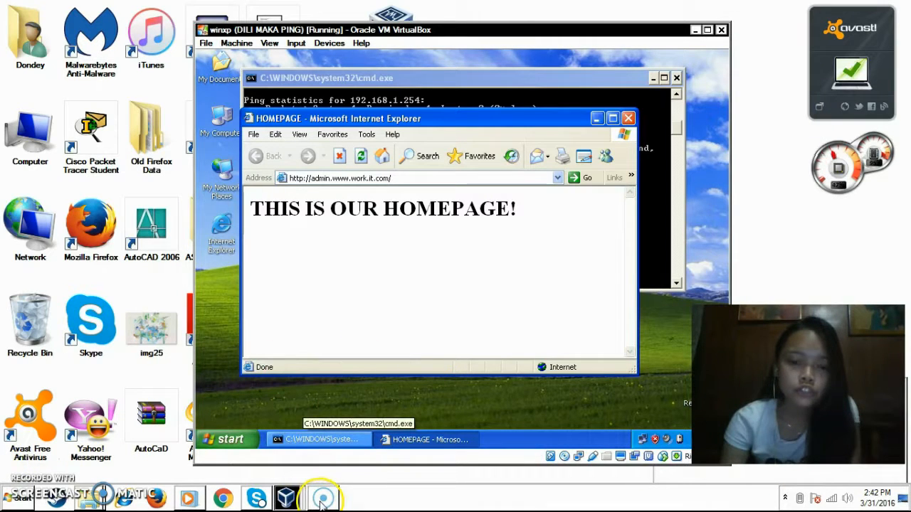
Switch to the Windows 2003 server VM and open the Application Server console.
mouse_move(320, 502)
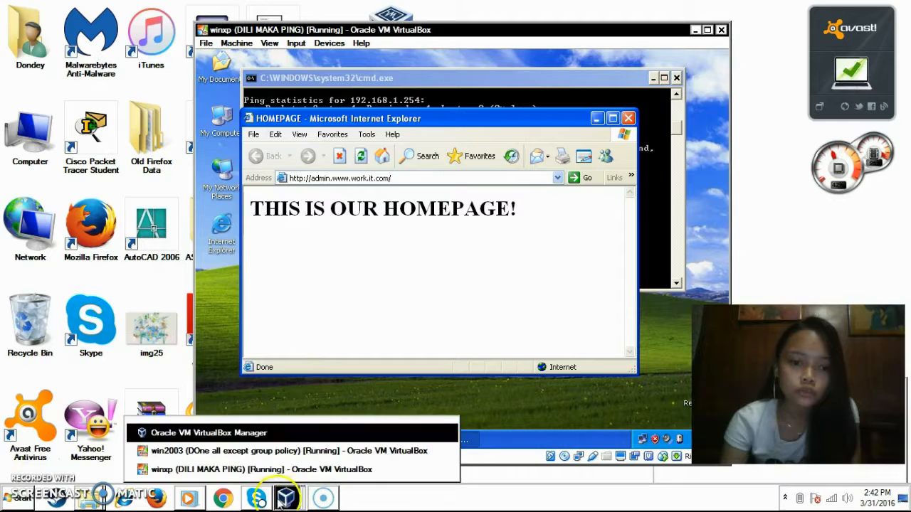
mouse_move(286, 498)
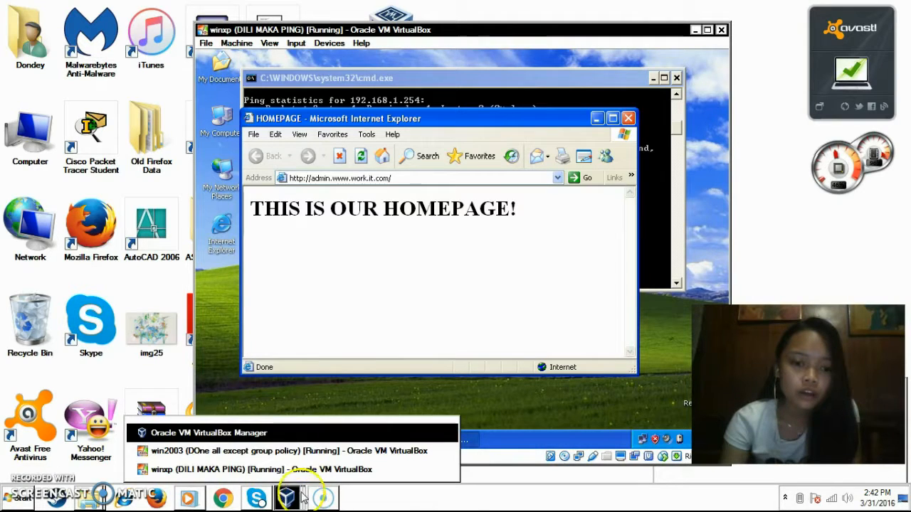
left_click(295, 470)
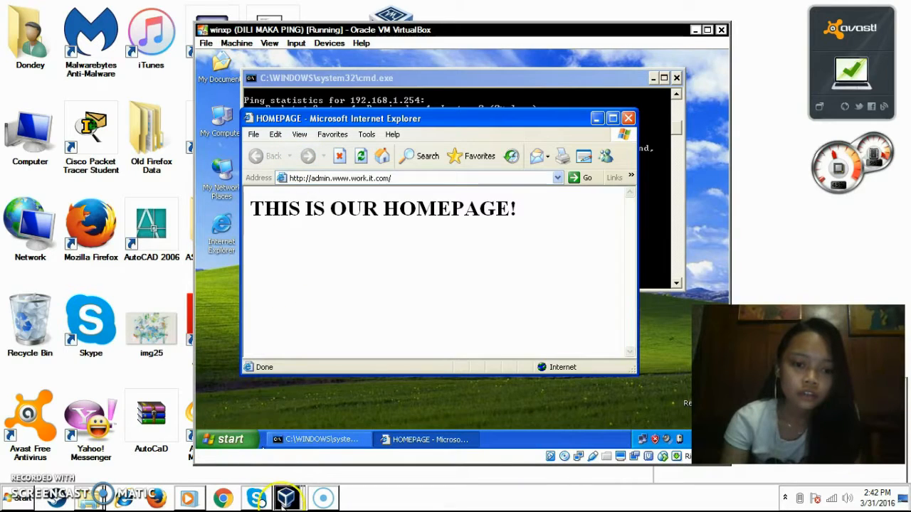
mouse_move(286, 498)
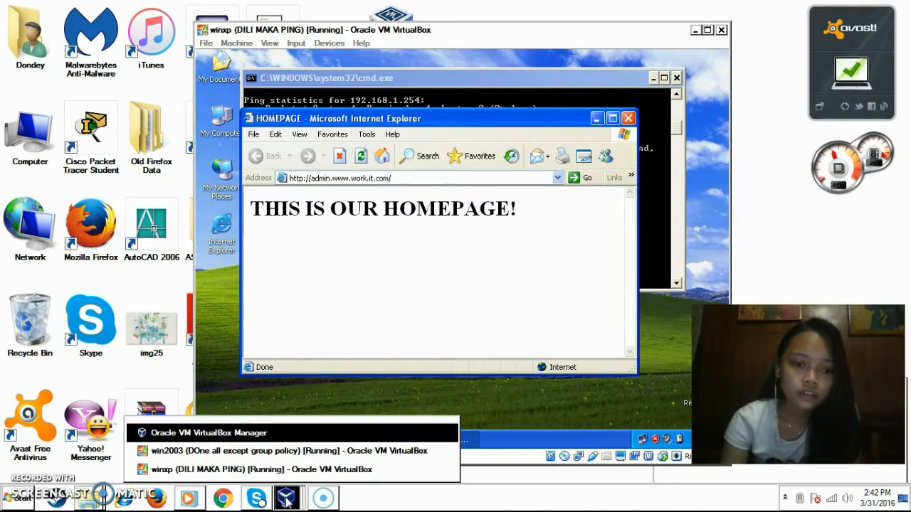
left_click(238, 451)
left_click(523, 225)
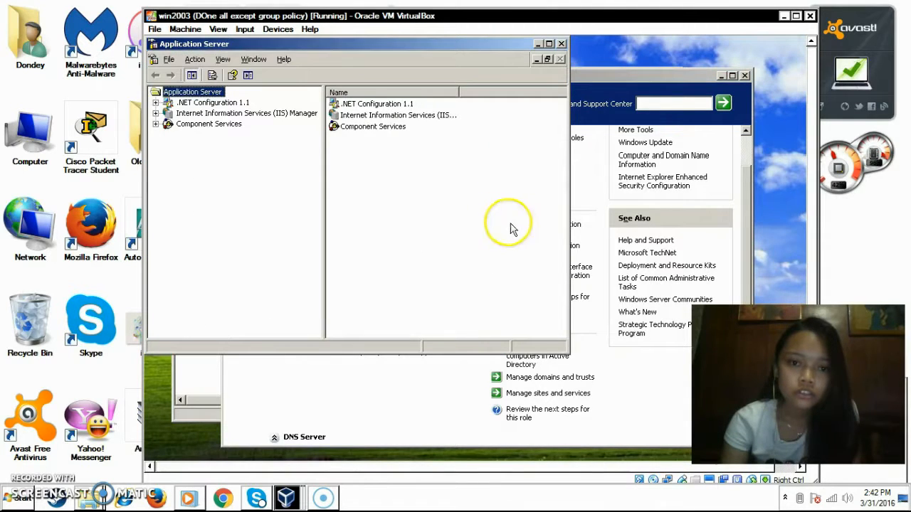
Expand COMP-SERVER in IIS Manager and start a new web site under Web Sites.
double_click(292, 116)
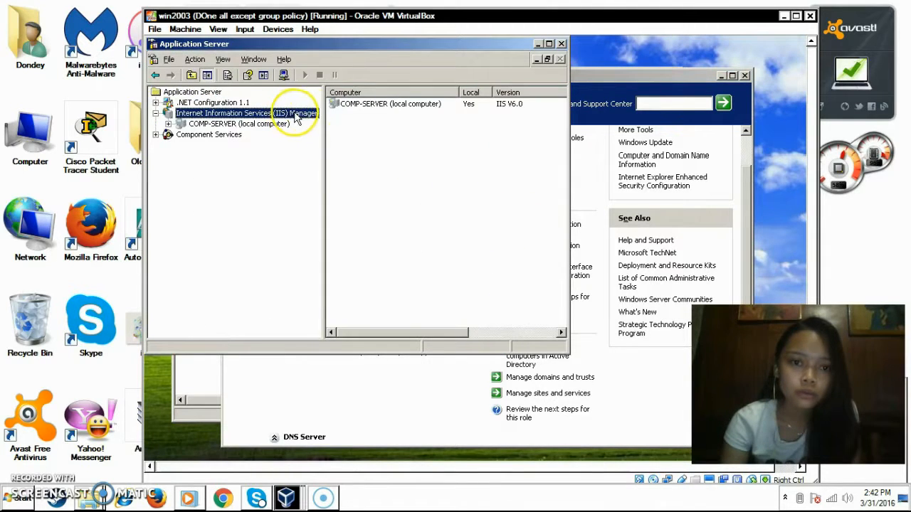
left_click(345, 105)
double_click(345, 105)
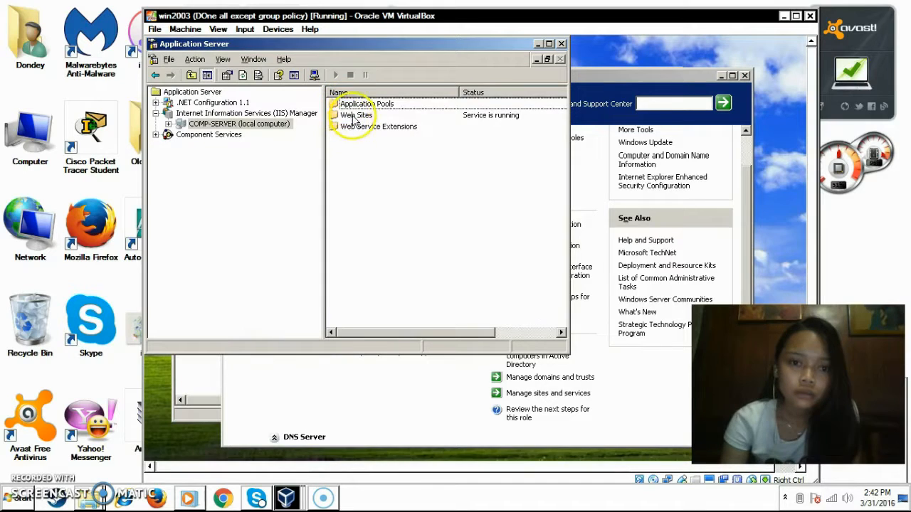
left_click(353, 116)
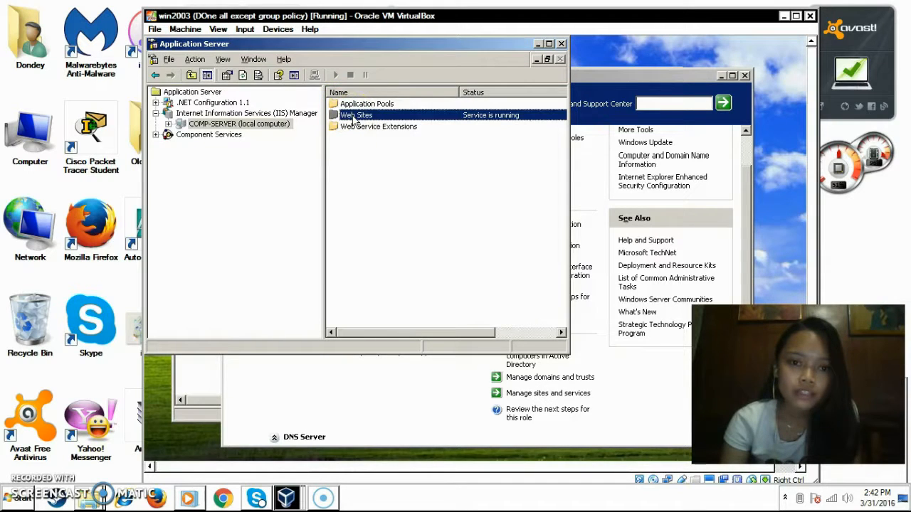
right_click(354, 117)
mouse_move(381, 124)
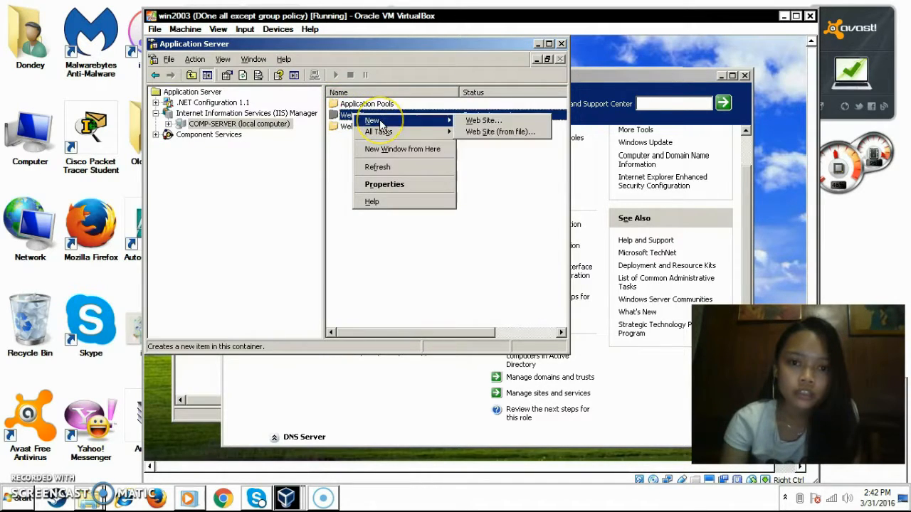
left_click(479, 121)
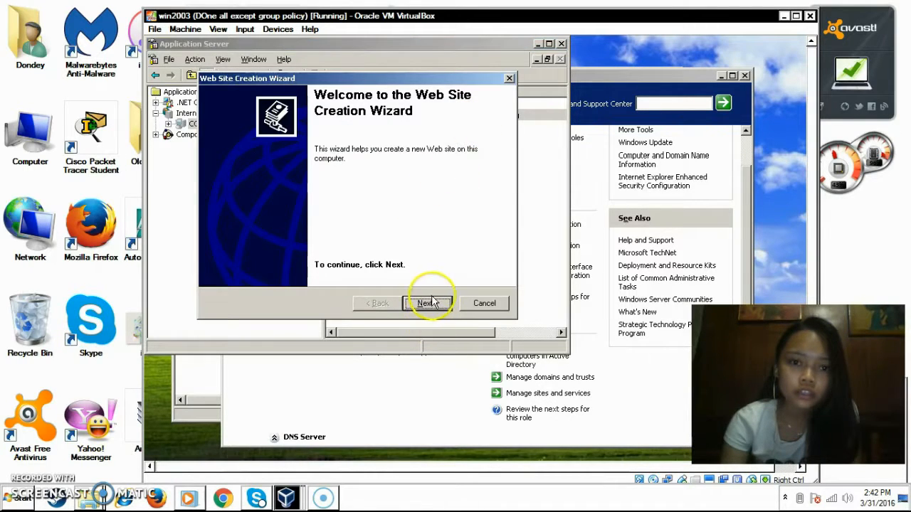
left_click(427, 303)
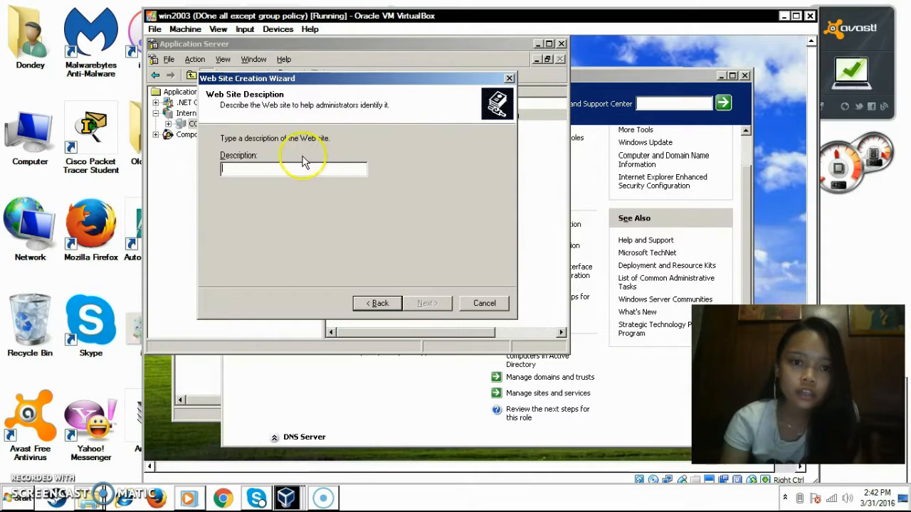
type("HR")
key("BackSpace")
key("BackSpace")
key("Caps_Lock")
type("hr")
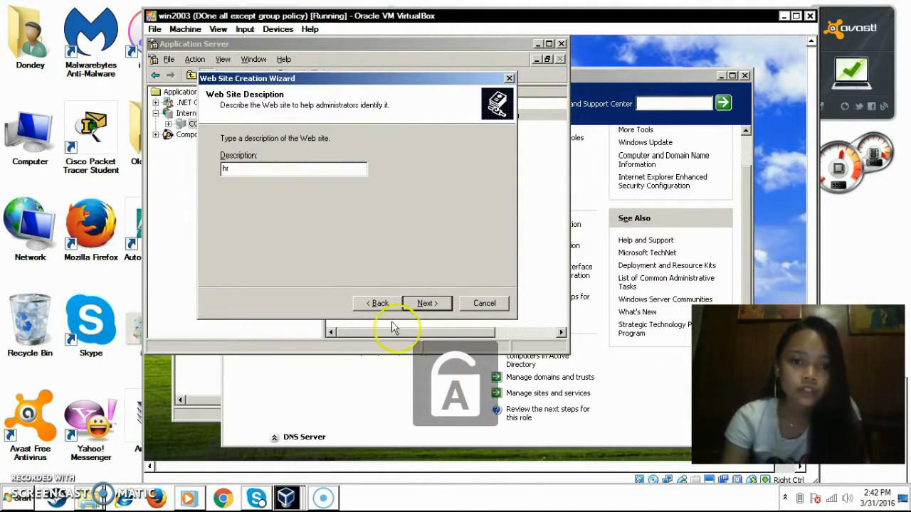
left_click(424, 305)
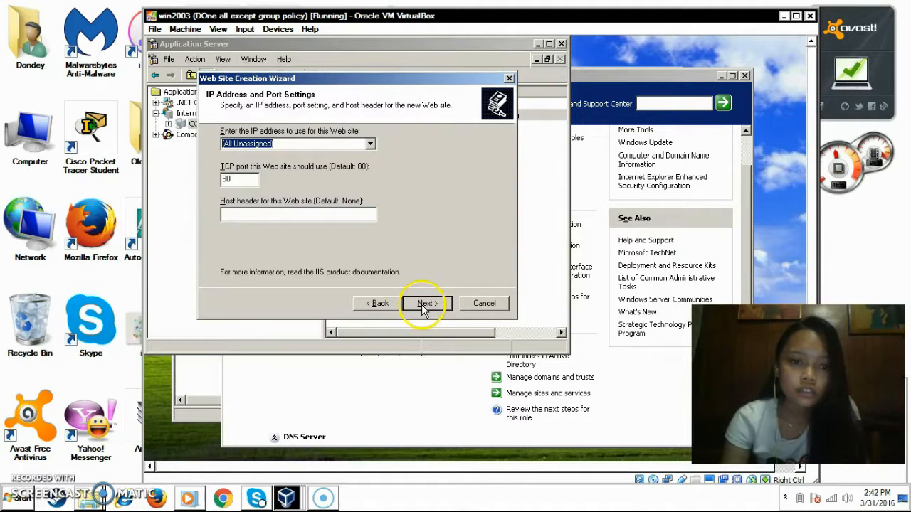
left_click(370, 144)
left_click(340, 166)
left_click(265, 216)
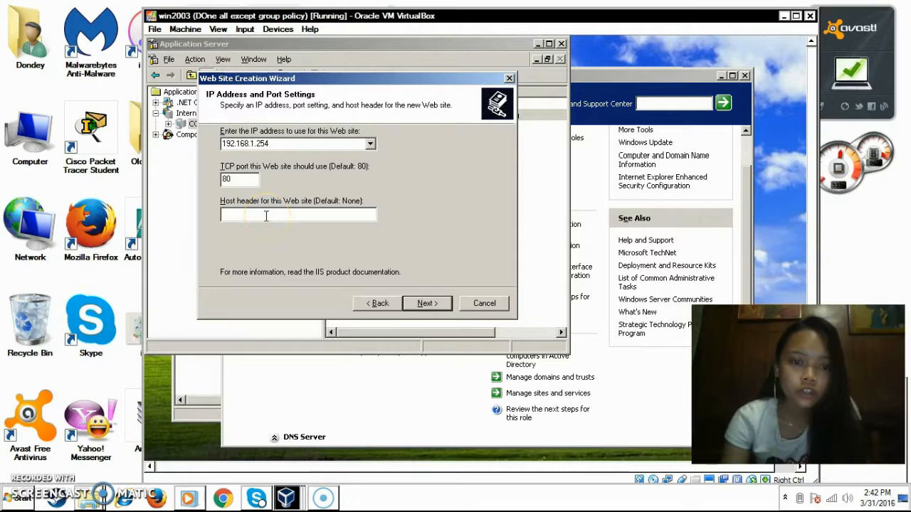
type("hr.www.")
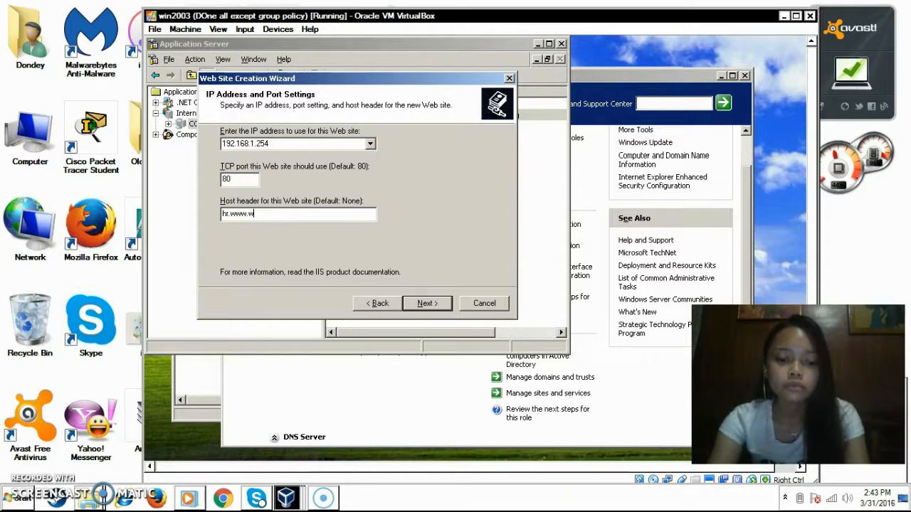
type("work.it.com")
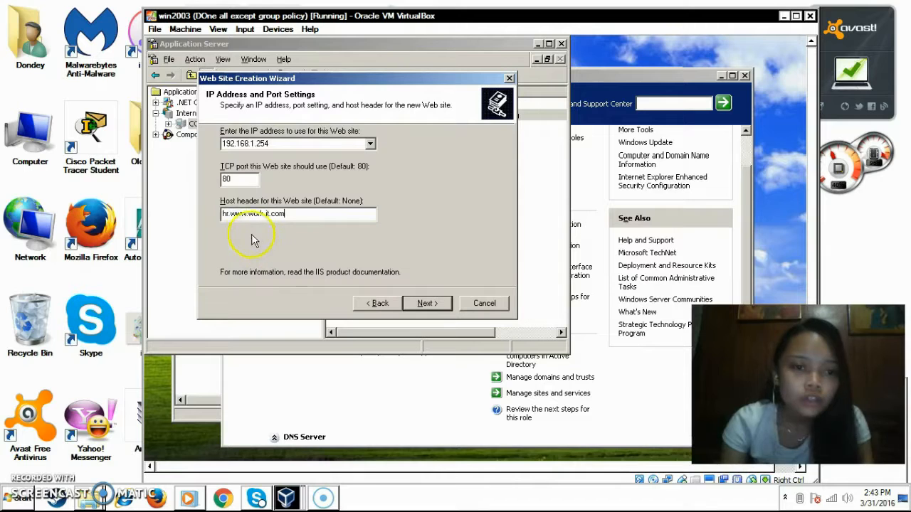
left_click(425, 304)
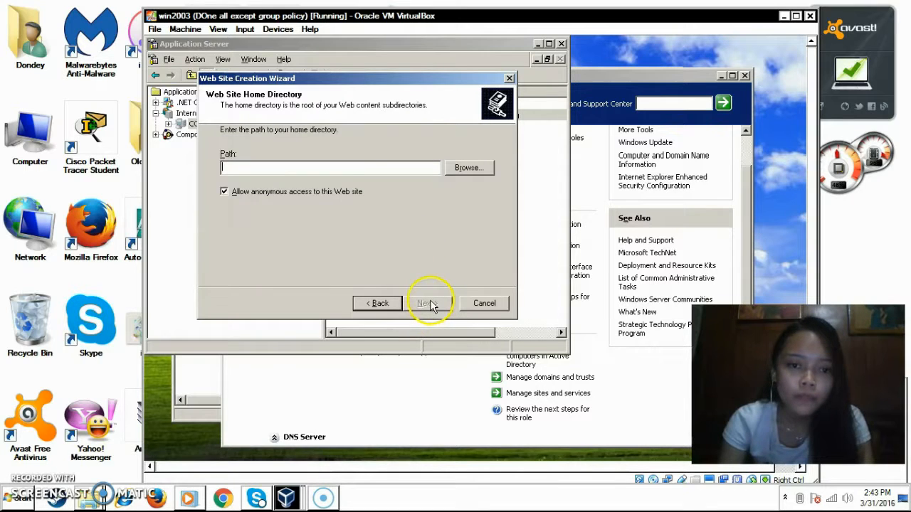
Create a new folder C:\hr and use it as the site's home directory.
left_click(464, 168)
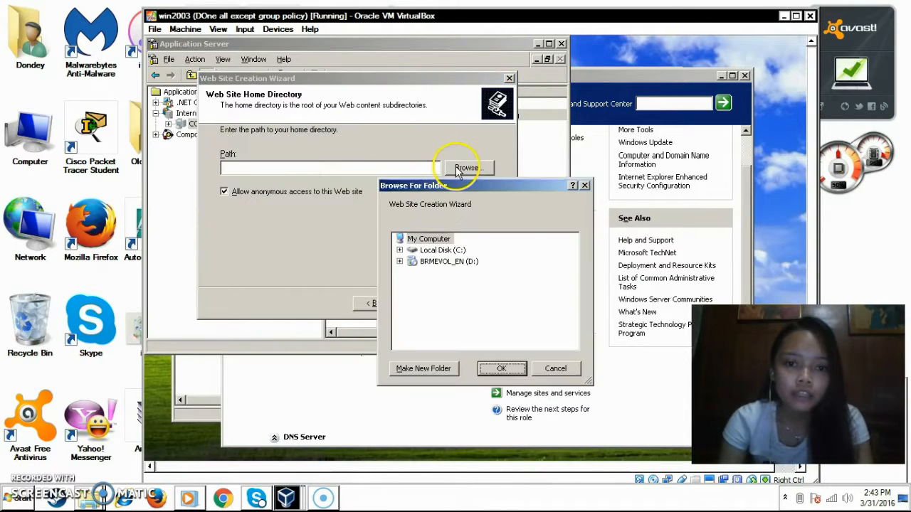
left_click(448, 250)
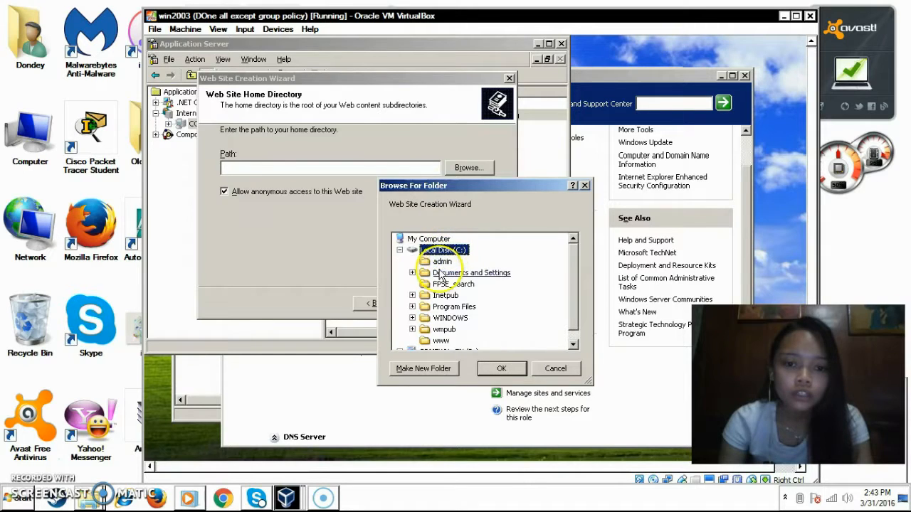
left_click(431, 370)
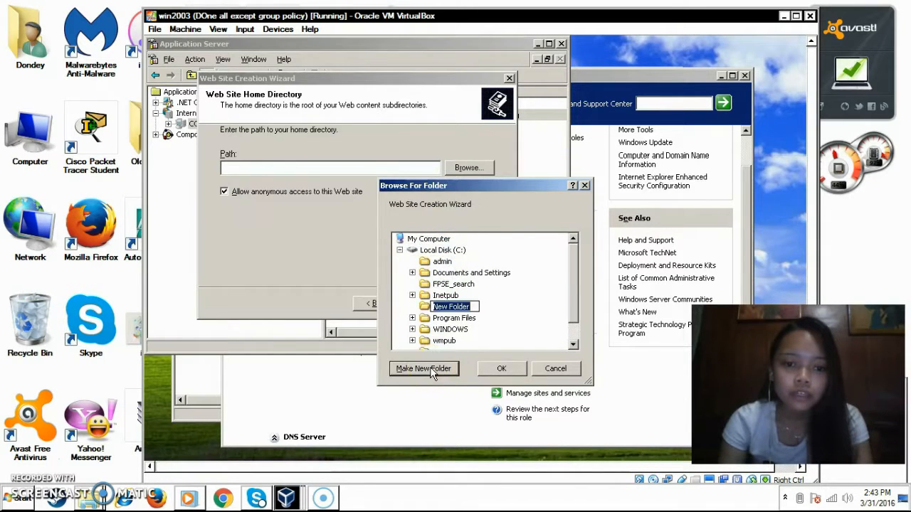
type("hr")
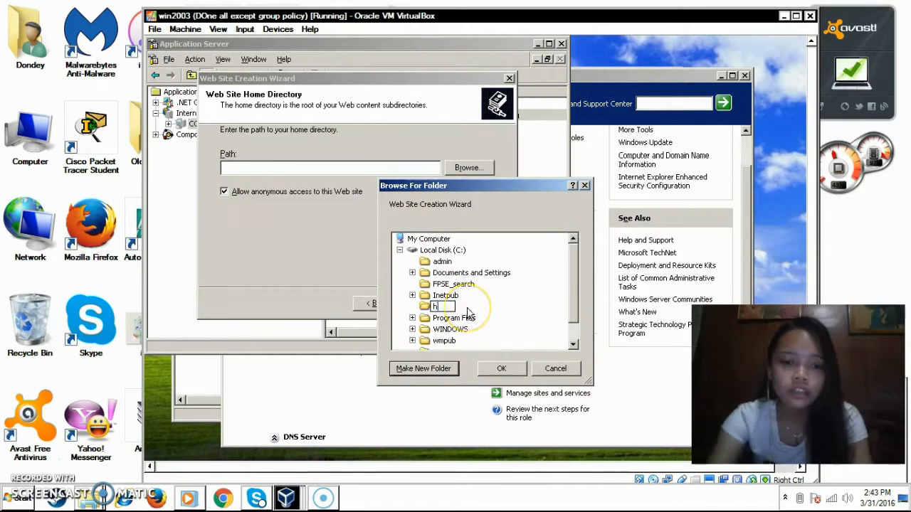
left_click(496, 370)
left_click(427, 304)
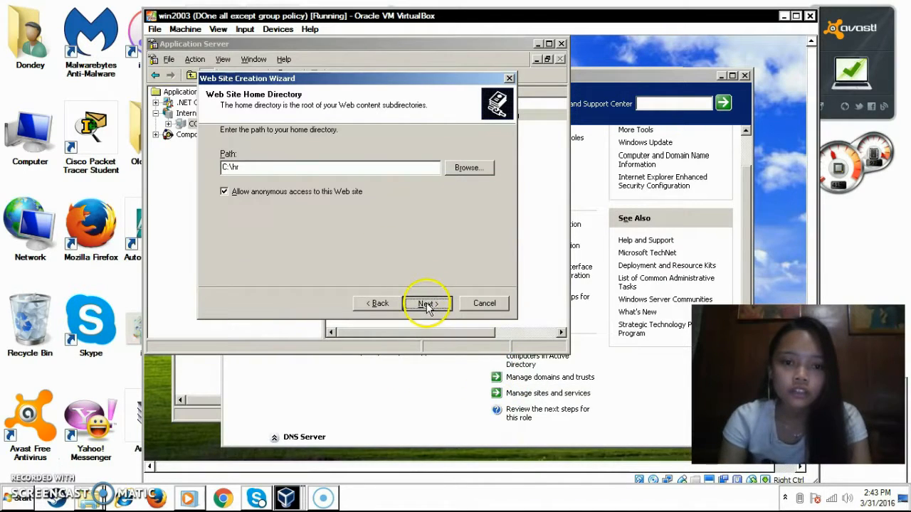
Grant run scripts, execute, write and browse permissions and finish creating the hr site.
left_click(225, 172)
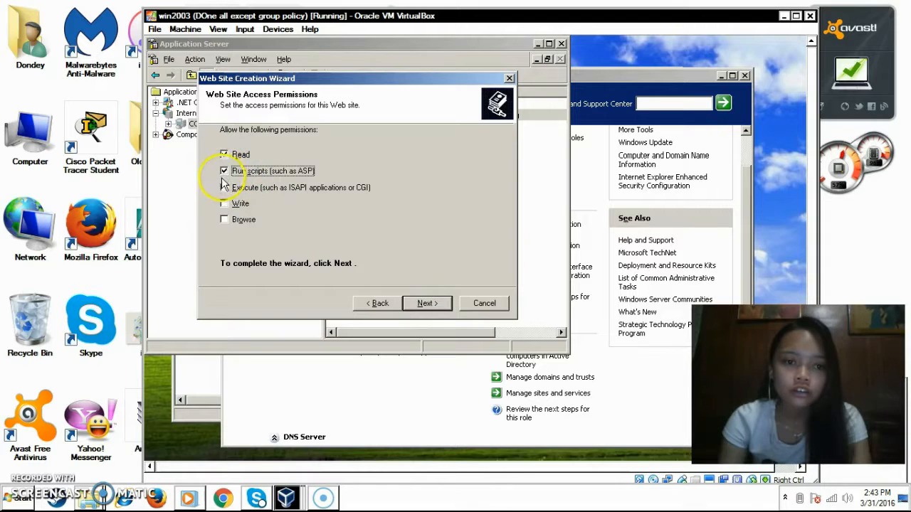
left_click(225, 188)
left_click(225, 204)
left_click(225, 220)
left_click(419, 303)
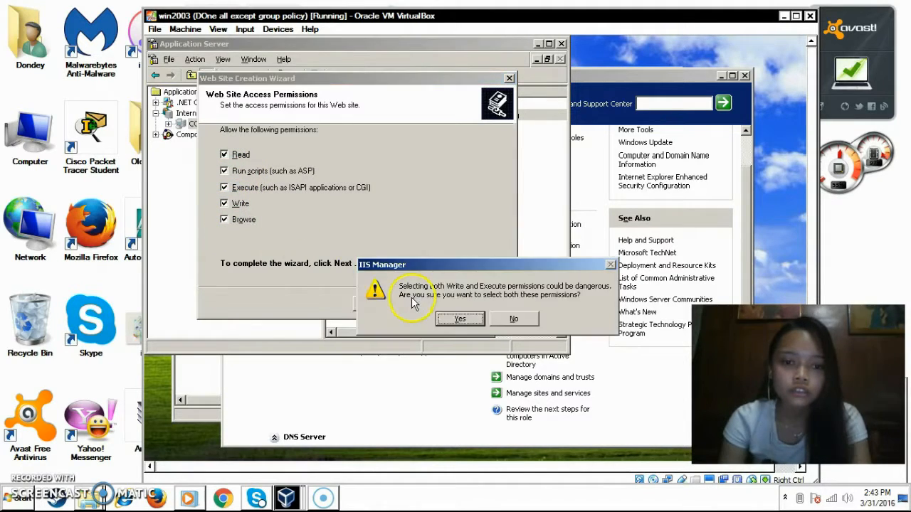
left_click(448, 322)
left_click(430, 304)
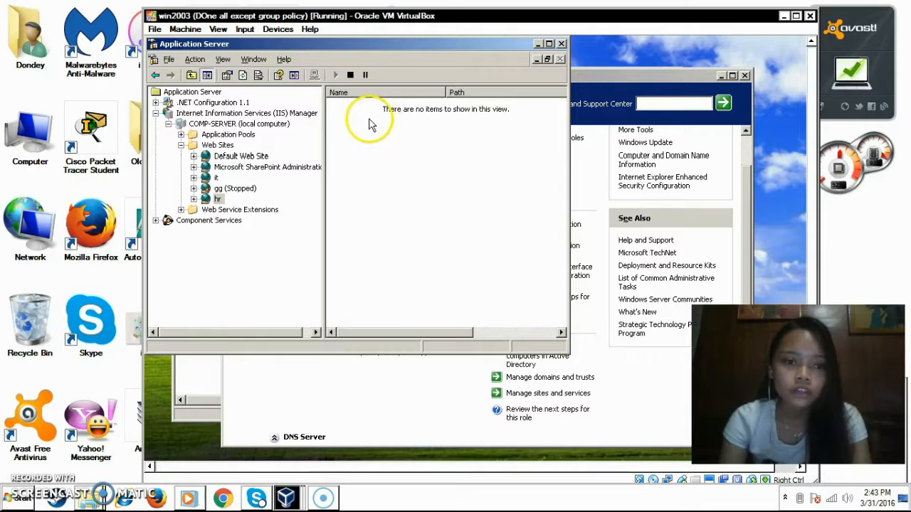
Explore the hr site's folder.
right_click(393, 153)
left_click(394, 153)
right_click(392, 150)
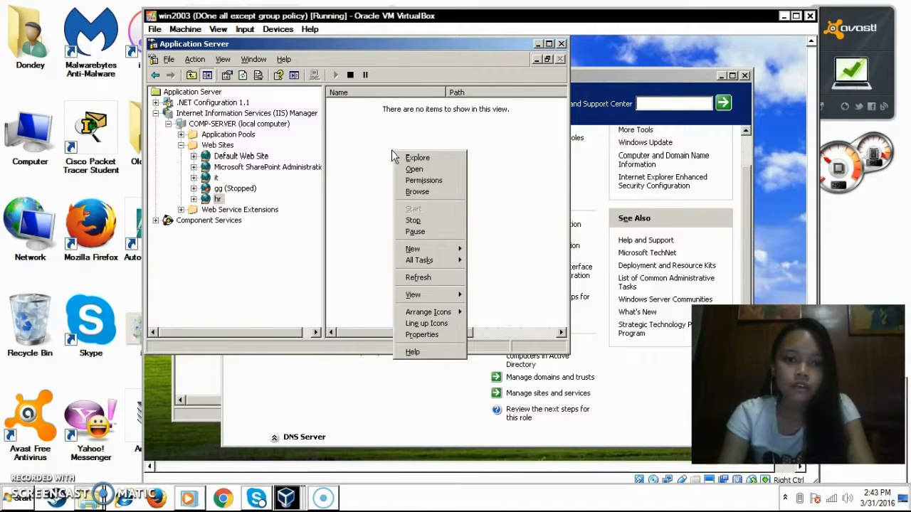
left_click(406, 159)
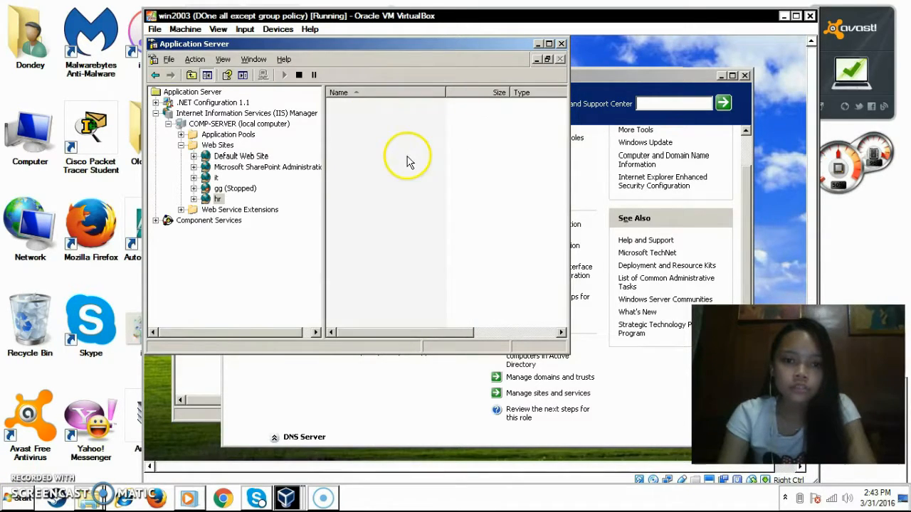
Create a new document in the folder named hr.html, accepting the extension change.
right_click(390, 153)
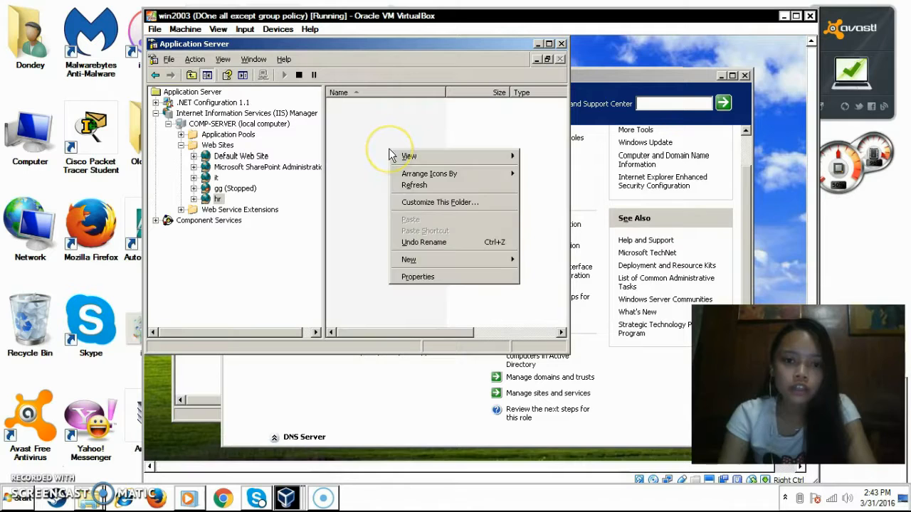
left_click(349, 175)
right_click(350, 187)
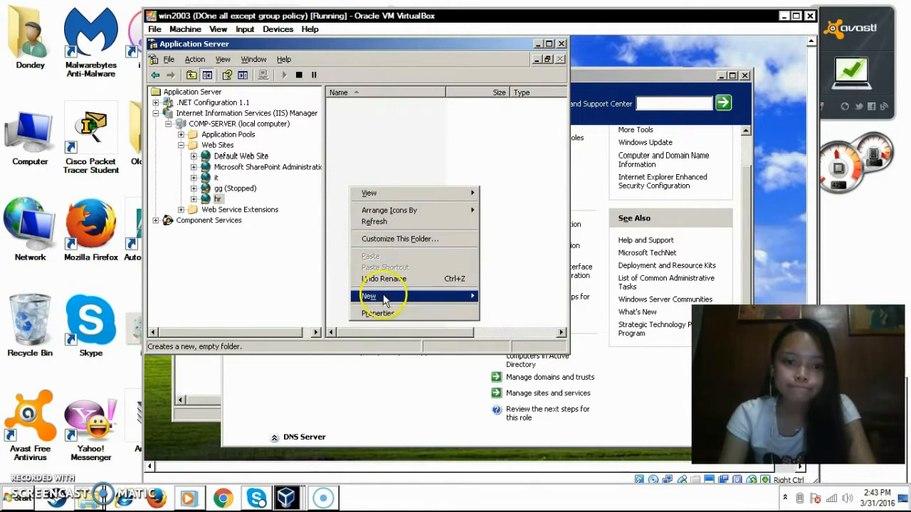
mouse_move(385, 295)
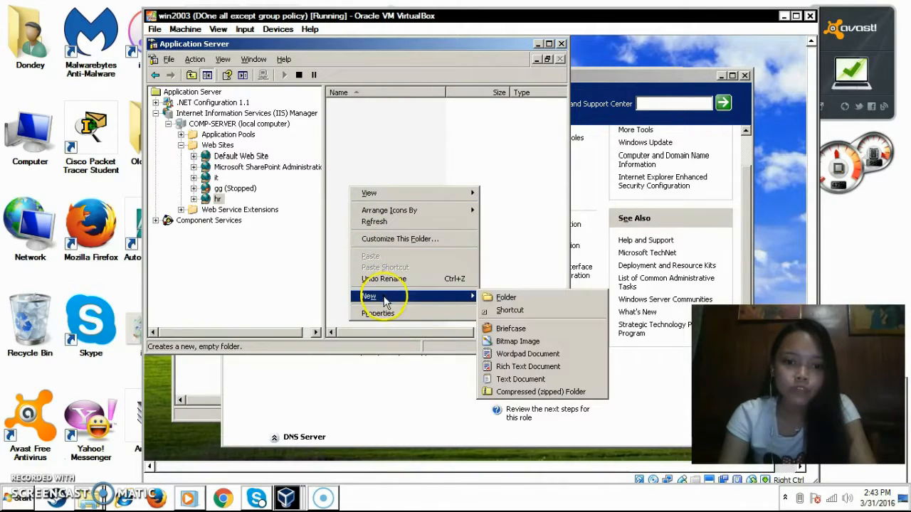
left_click(512, 379)
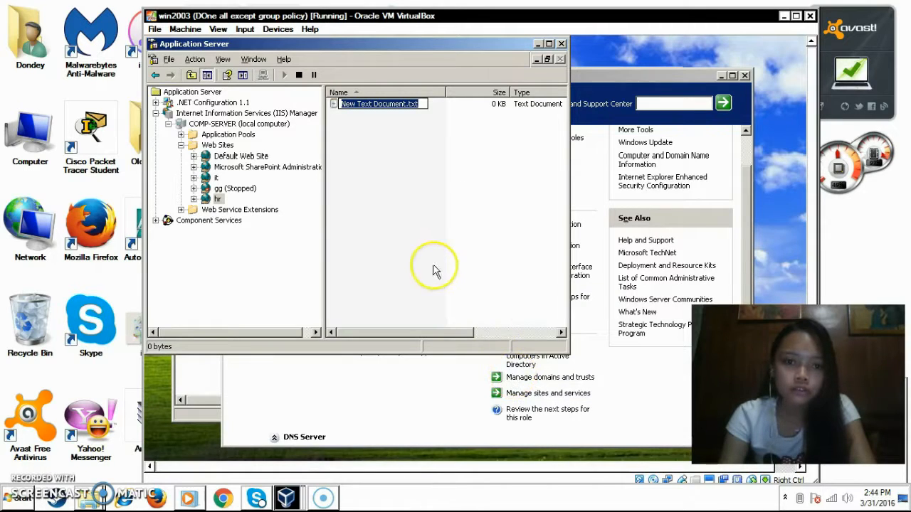
type("hr.txt")
key("BackSpace")
key("BackSpace")
key("BackSpace")
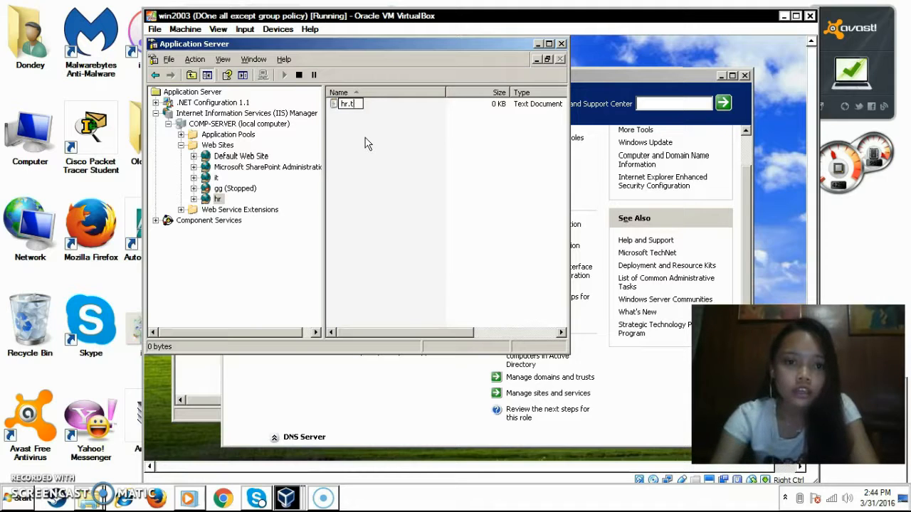
type("htm")
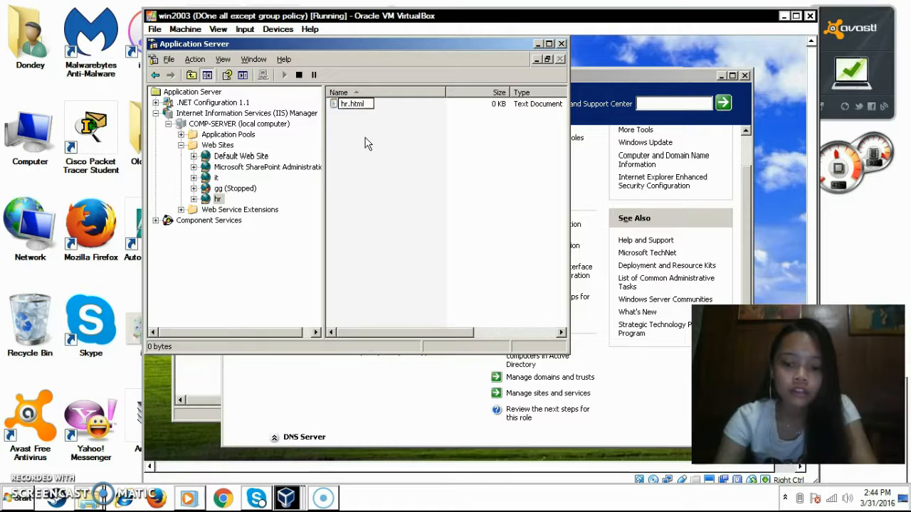
type("l")
key("Return")
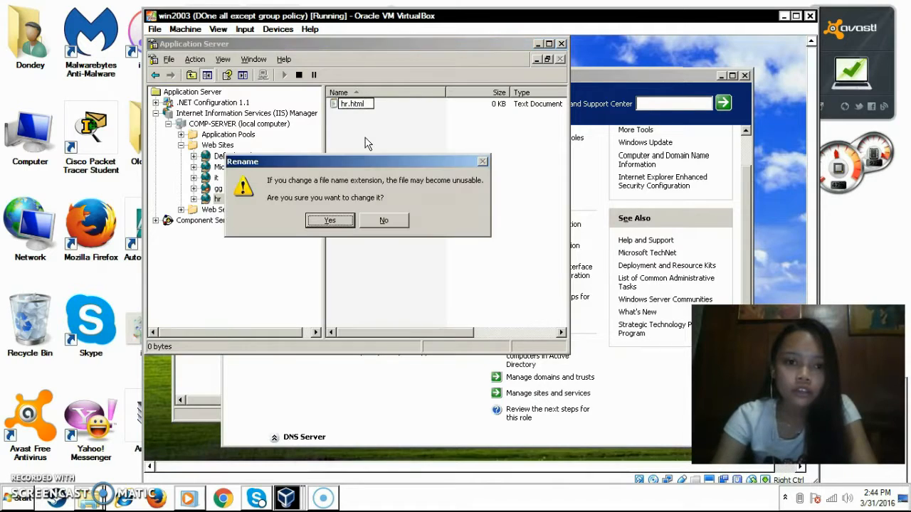
left_click(328, 222)
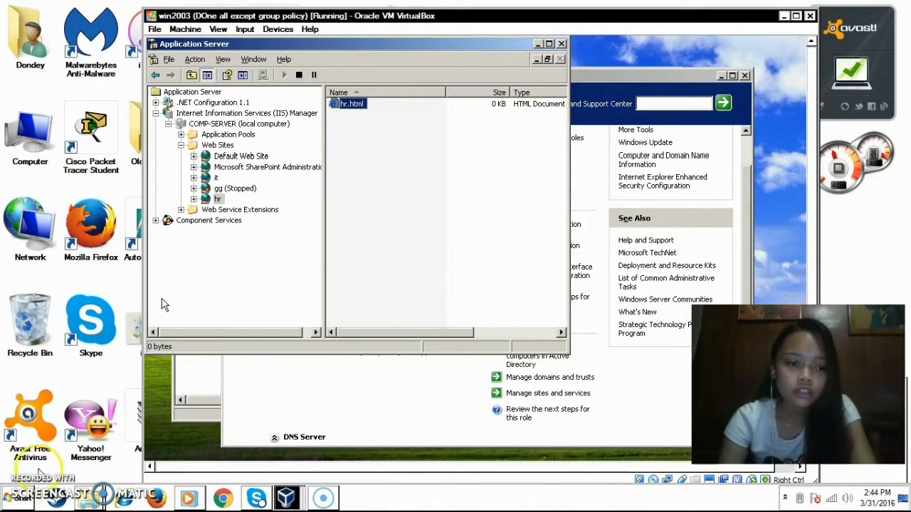
Open hr.html for editing in Notepad.
right_click(335, 107)
key("Escape")
right_click(335, 109)
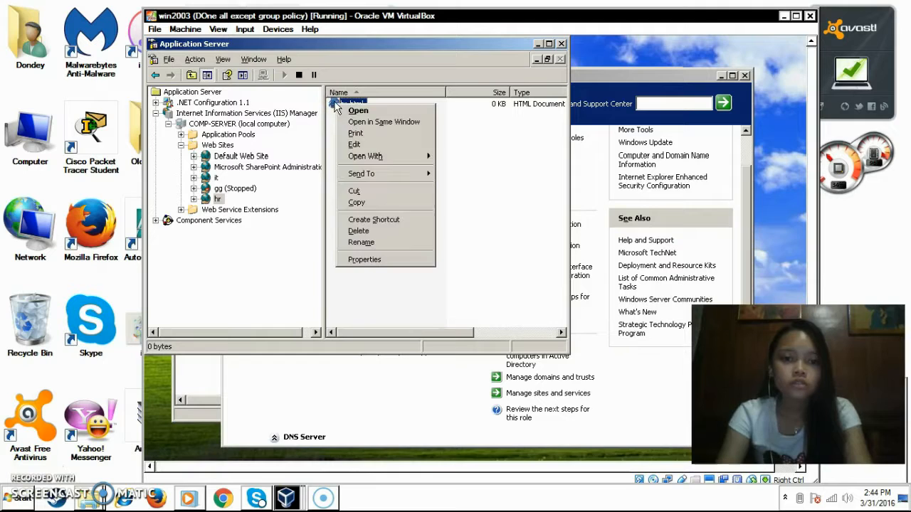
left_click(354, 144)
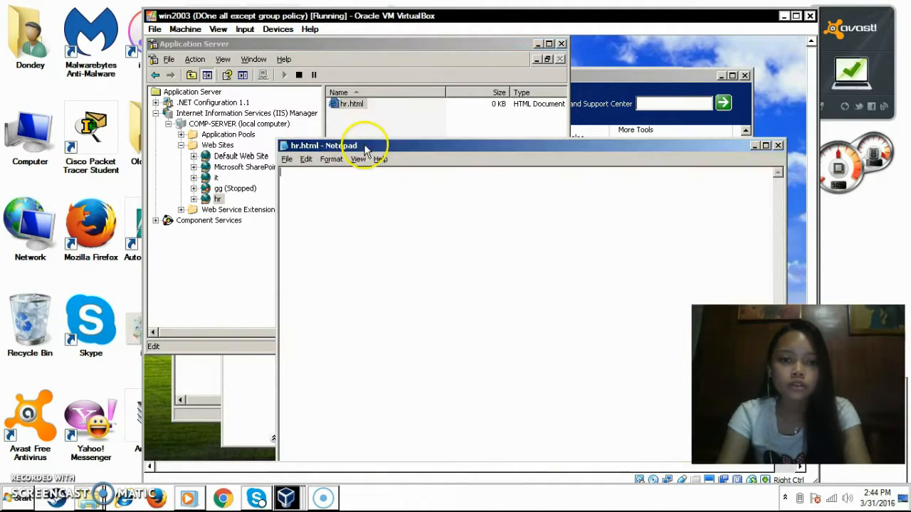
Type the <html> tag and a head line titled HR Department into hr.html.
type("<html> \t")
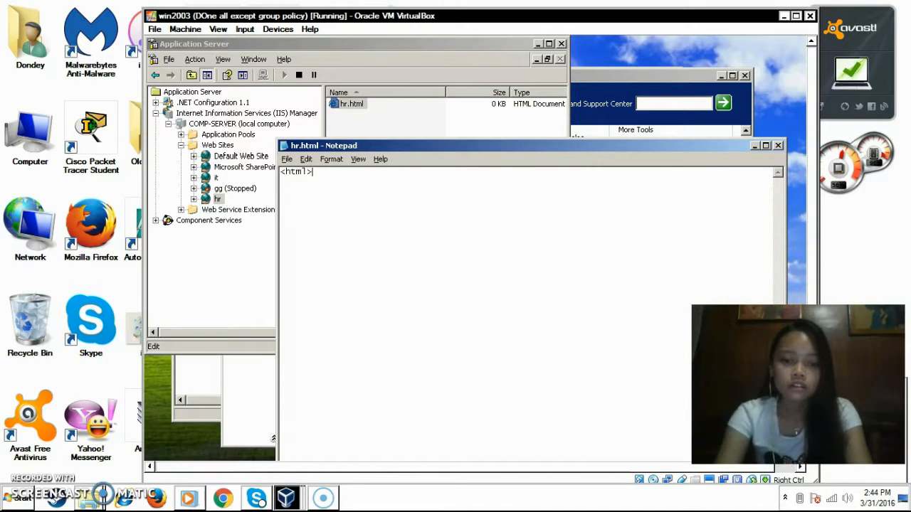
type("<hea")
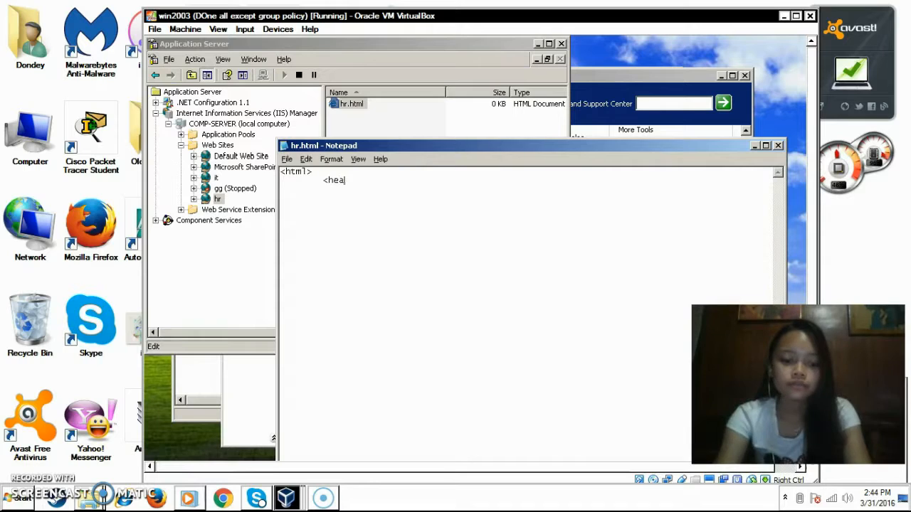
type("d><")
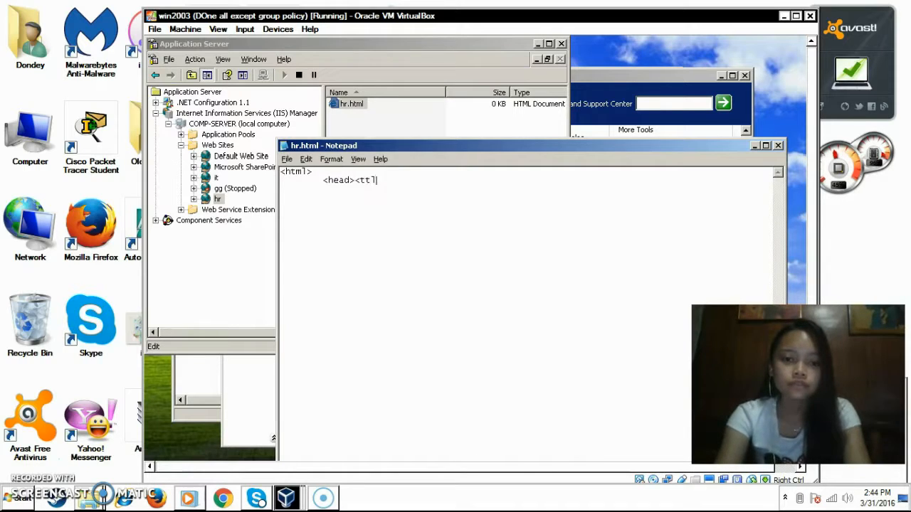
type("title> HR Deoa")
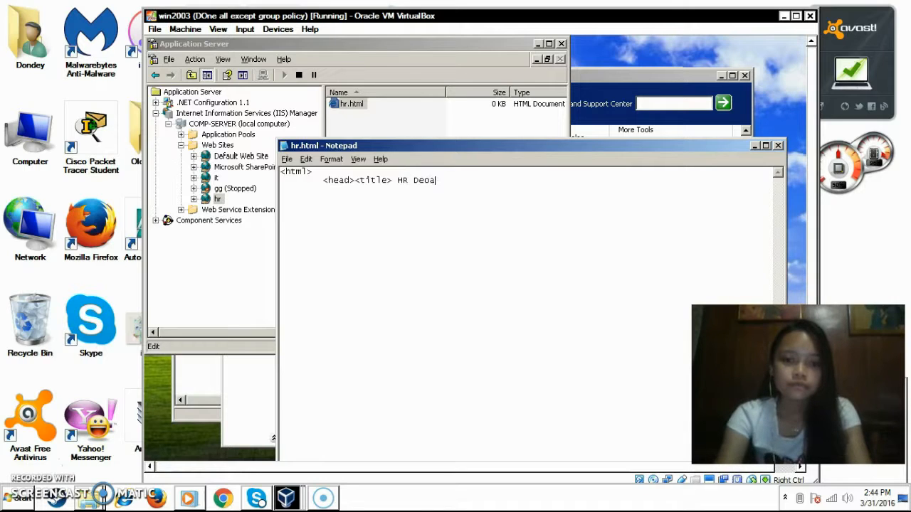
key("BackSpace")
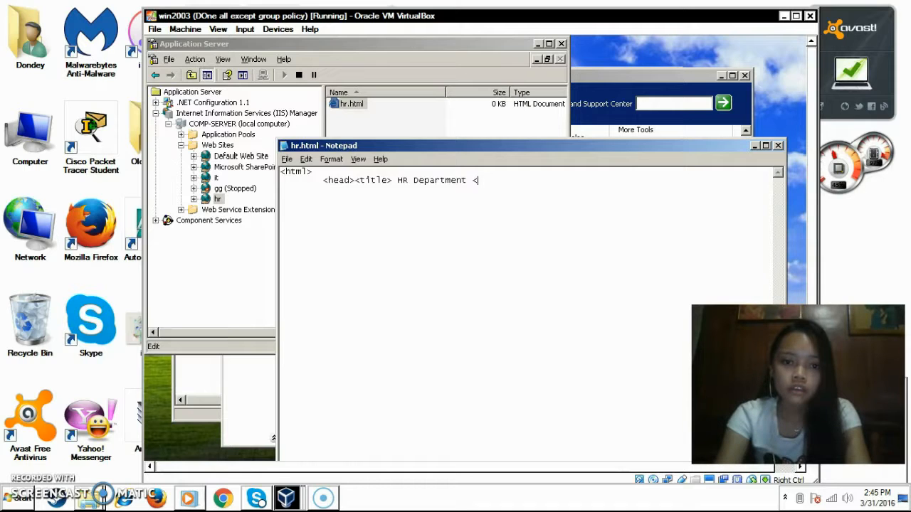
type("</title")
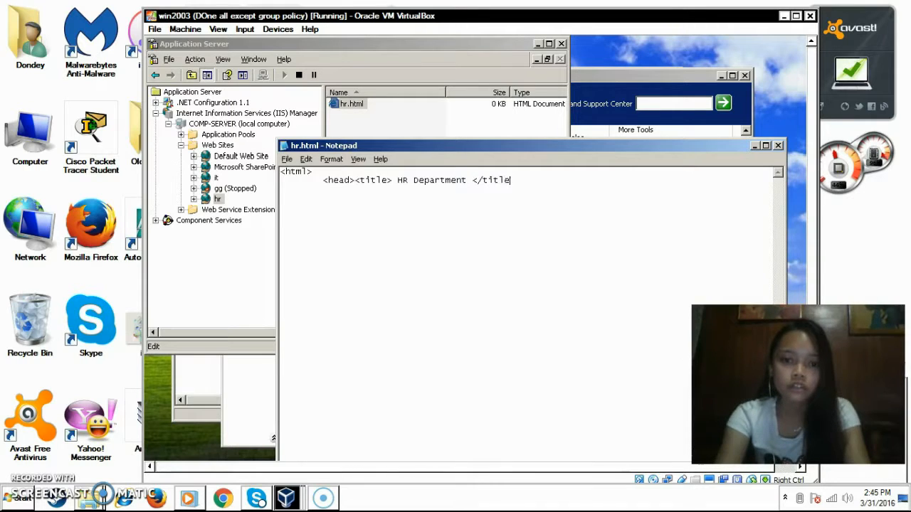
type("></head>")
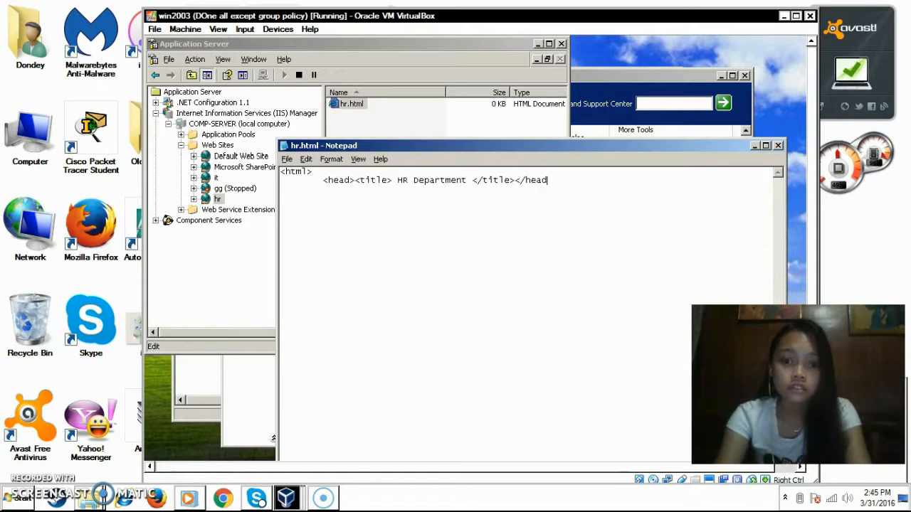
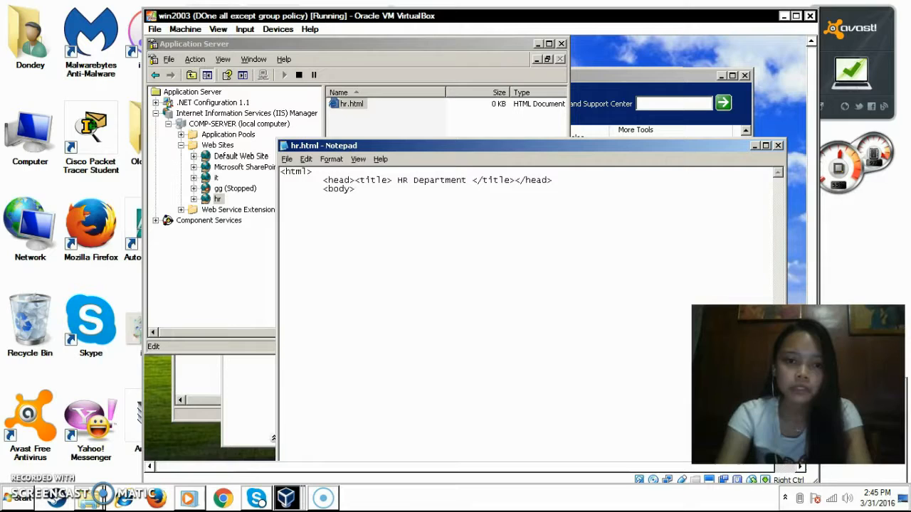
Finish hr.html with the heading 'This is for the HR Department.' and closing body/html tags, then save.
type("<h1>")
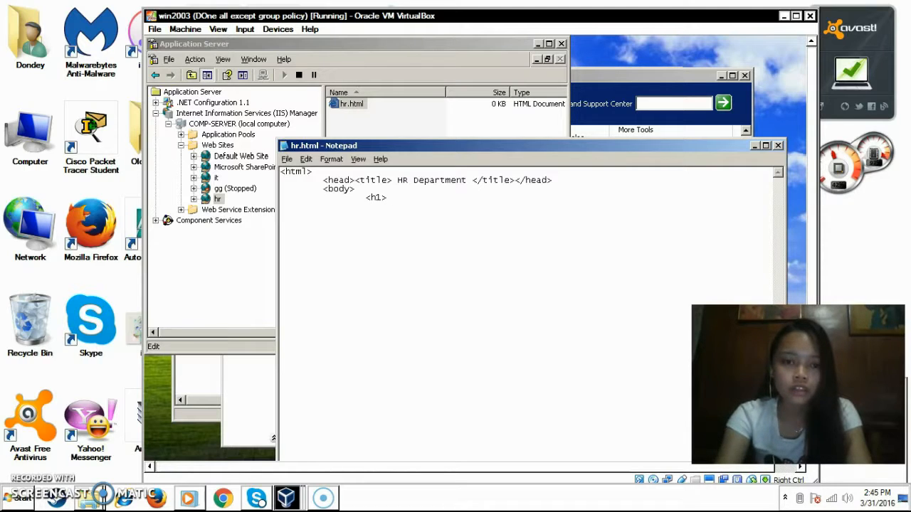
type("His")
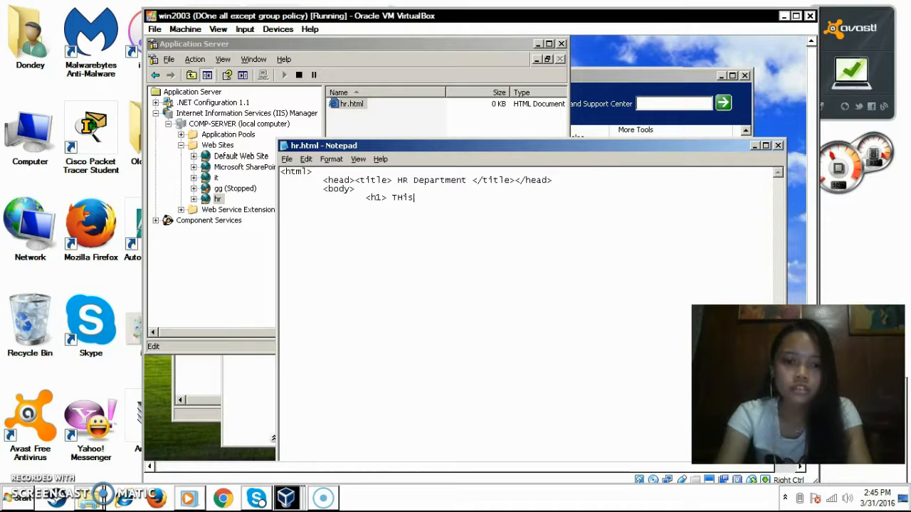
key("BackSpace")
key("BackSpace")
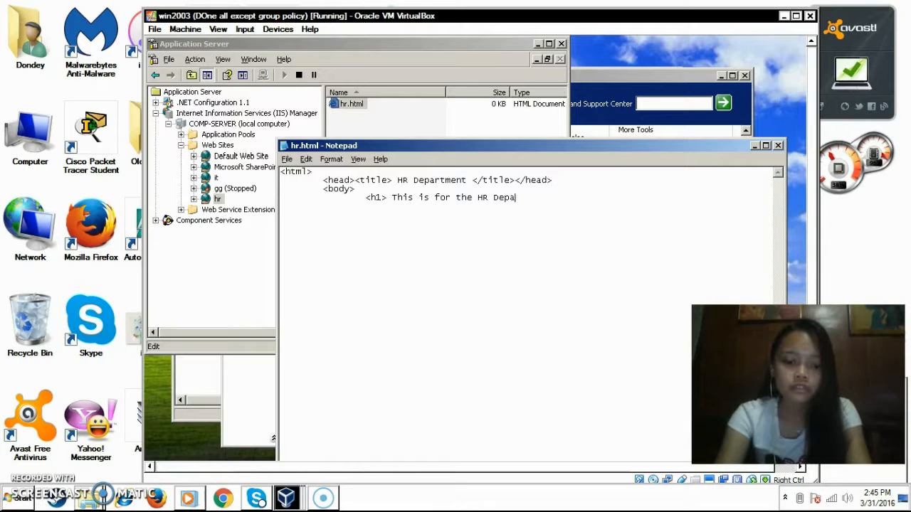
type("nt")
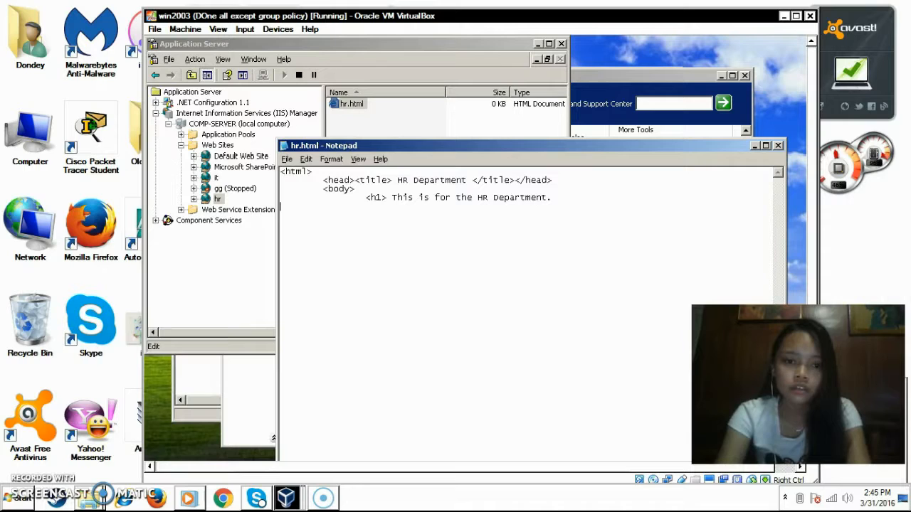
type(".</h1> \t</")
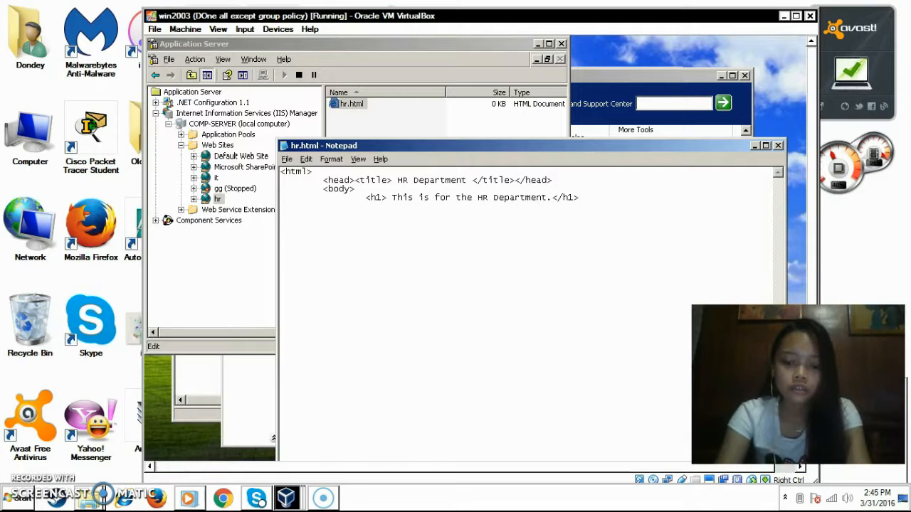
type("b")
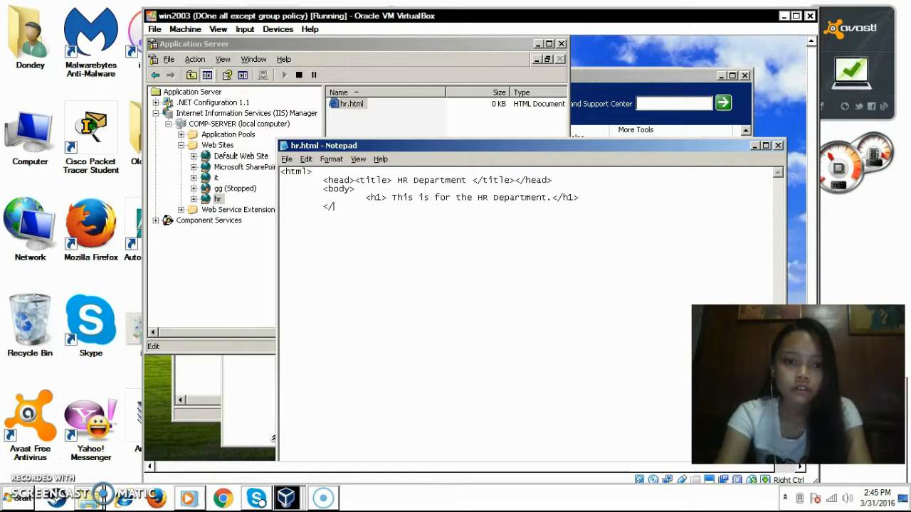
type("ody> ")
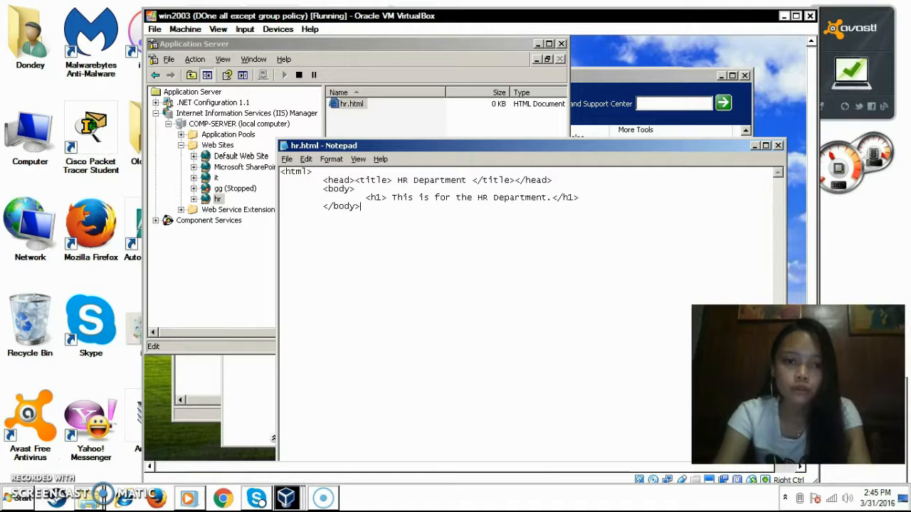
type("</html>")
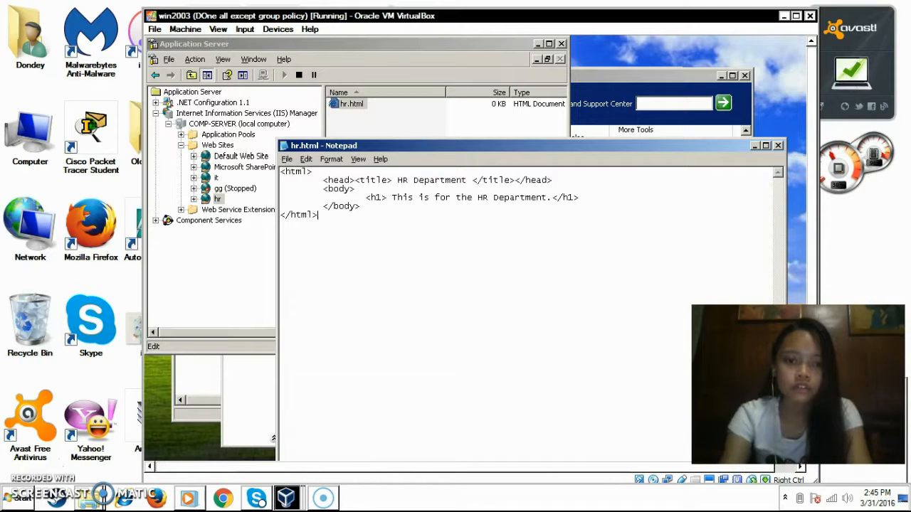
left_click(286, 158)
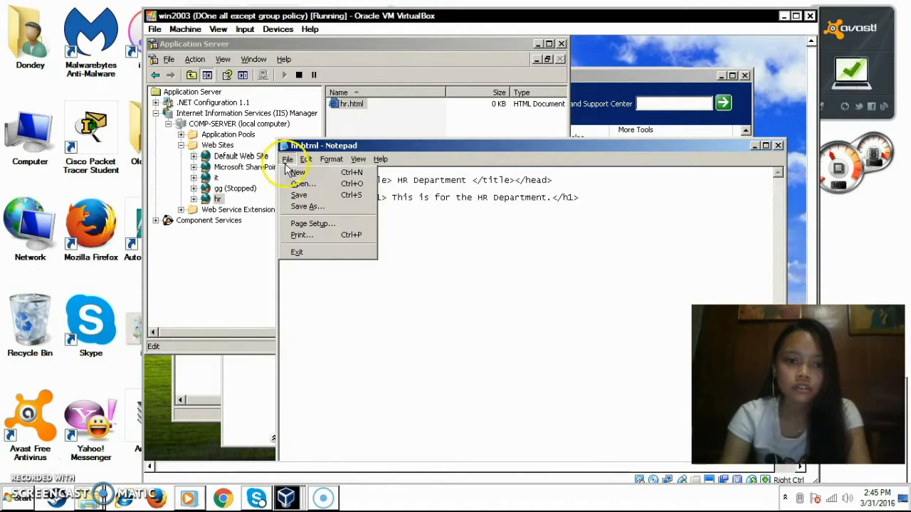
left_click(300, 194)
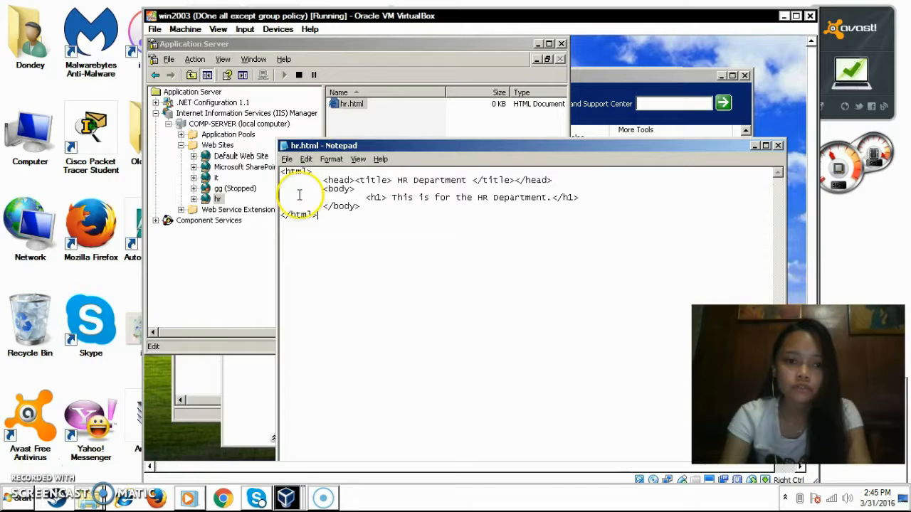
Close Notepad and add hr.html as a default content page of the hr web site.
left_click(778, 146)
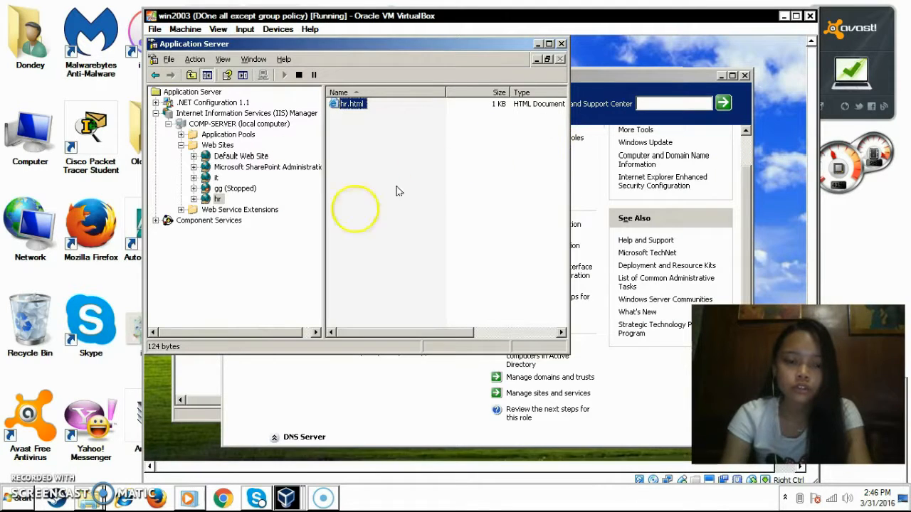
right_click(213, 199)
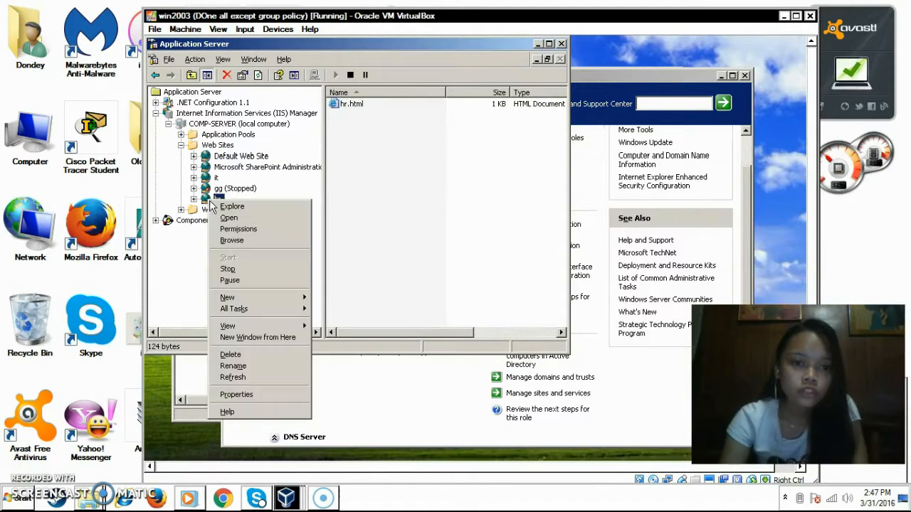
left_click(236, 394)
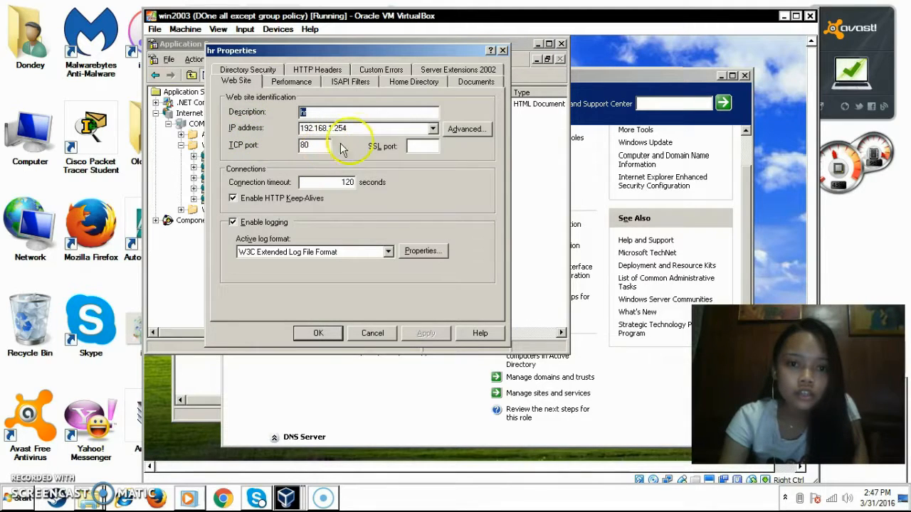
left_click(481, 85)
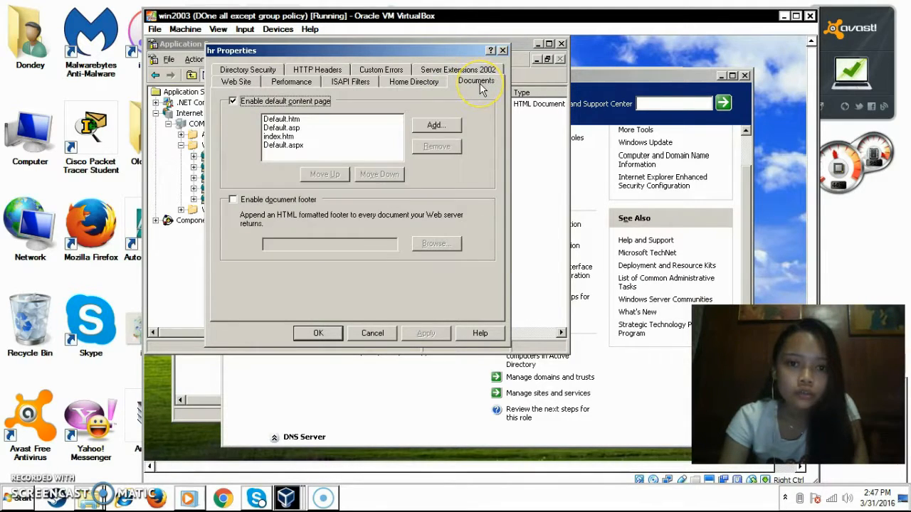
left_click(428, 128)
type("h")
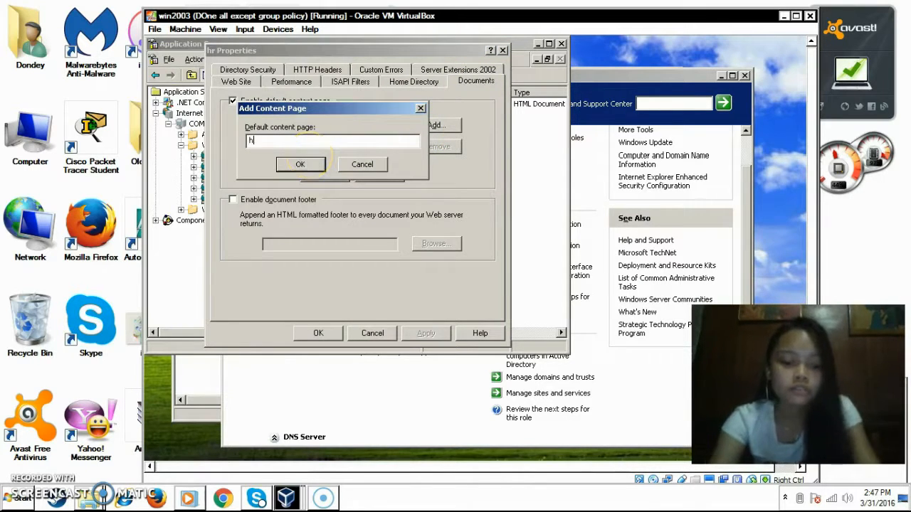
type("r.html")
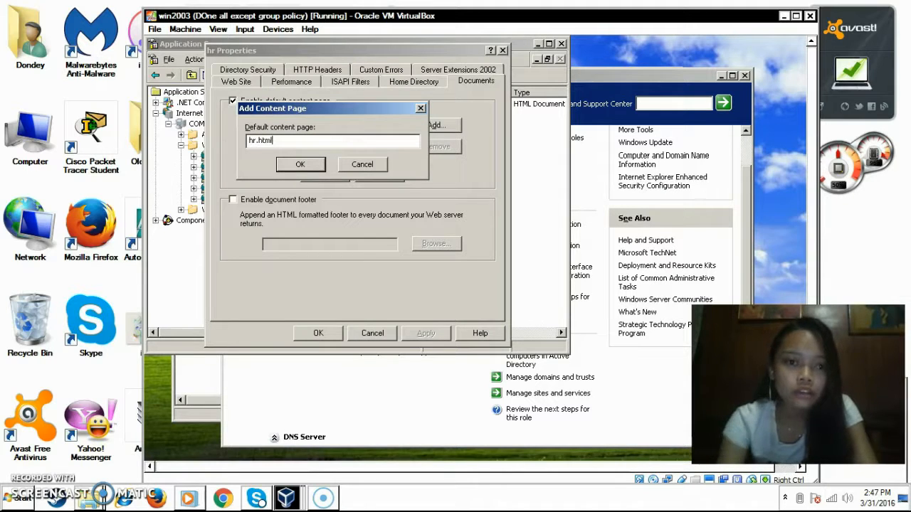
left_click(298, 163)
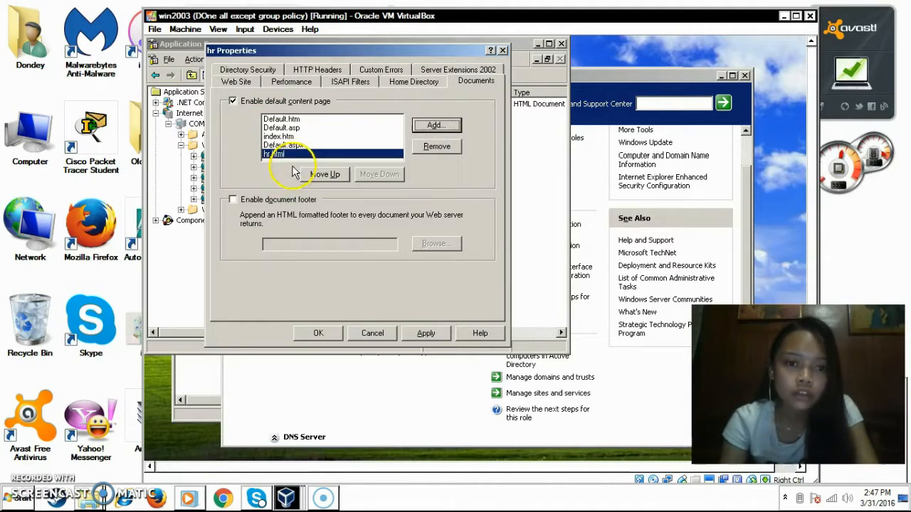
Move hr.html to the top of the default documents list and apply the changes.
left_click(317, 177)
left_click(318, 176)
left_click(318, 176)
left_click(317, 175)
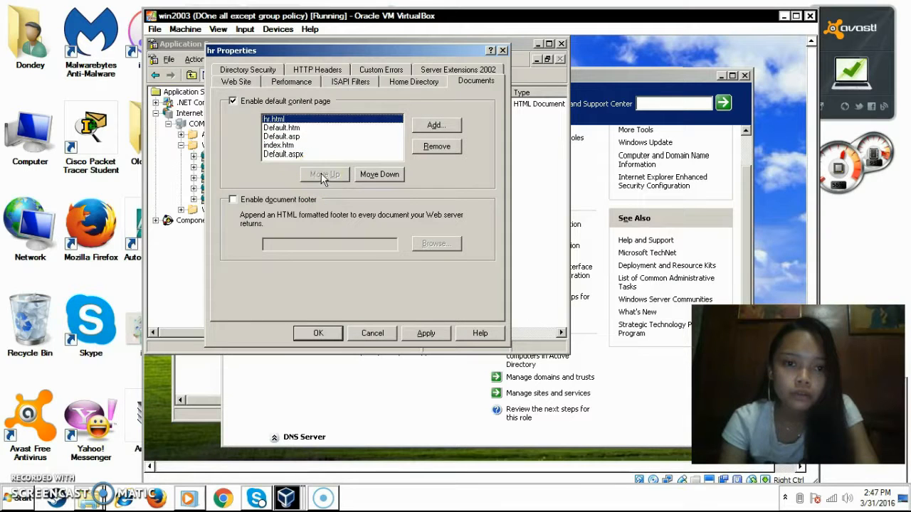
left_click(319, 334)
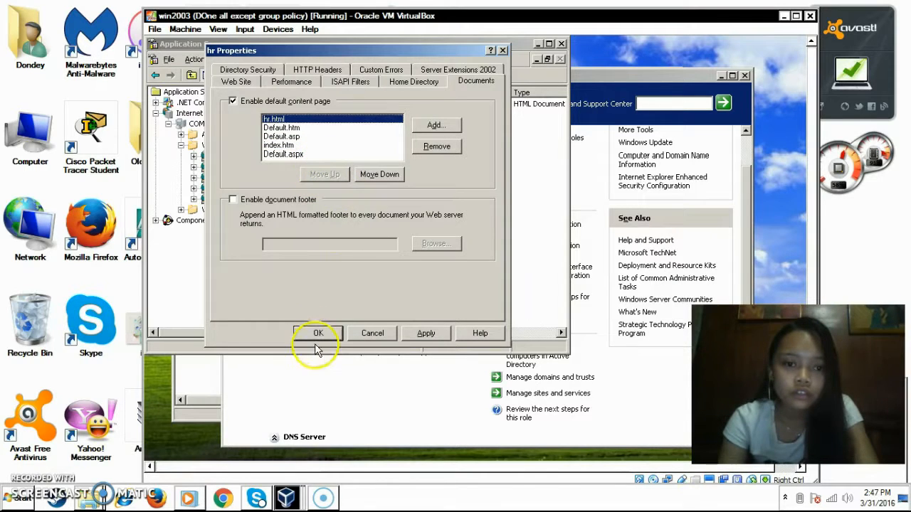
left_click(416, 335)
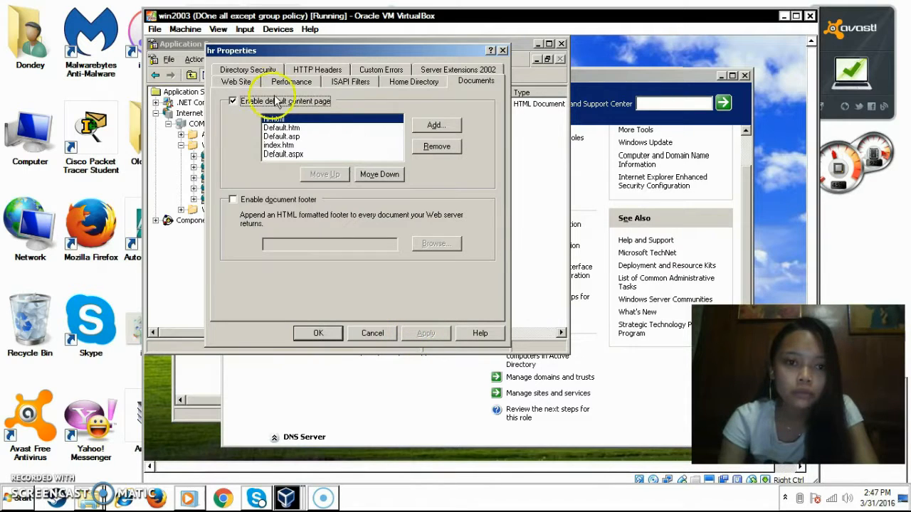
left_click(236, 81)
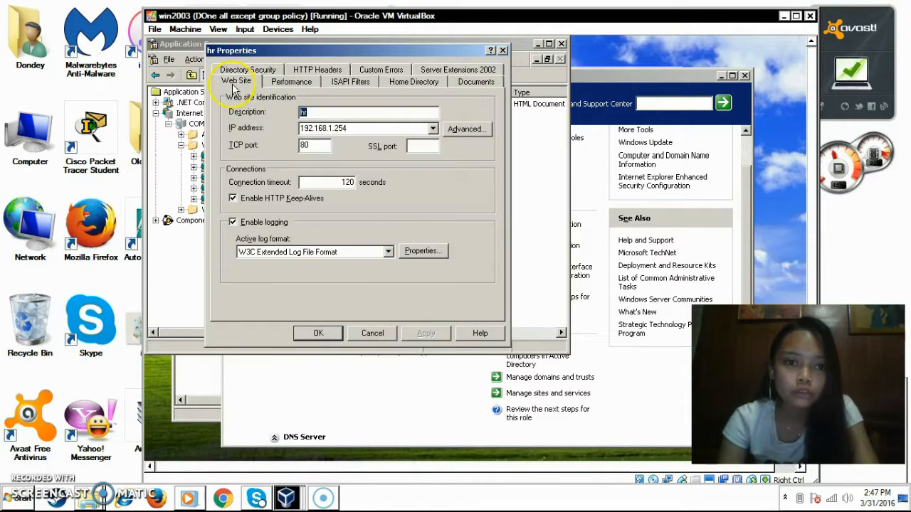
left_click(326, 332)
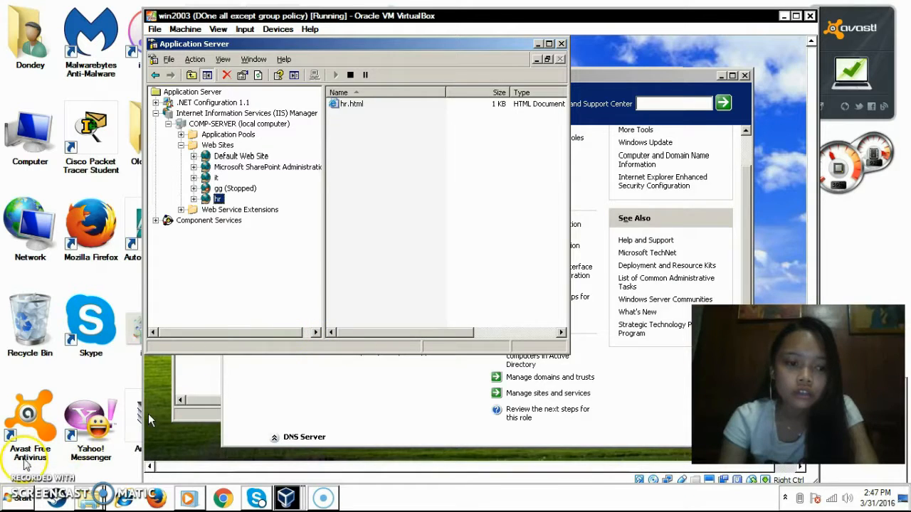
scroll(508, 387, "down", 4)
left_click(610, 369)
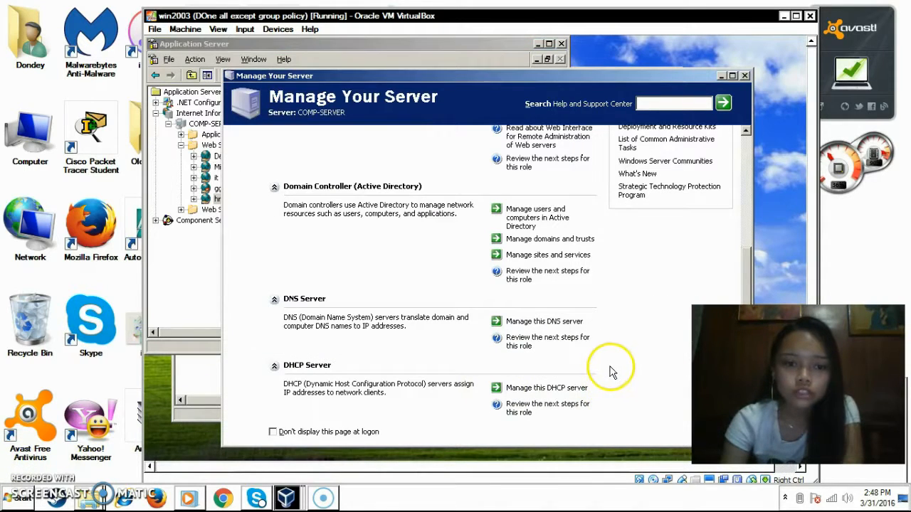
left_click(553, 322)
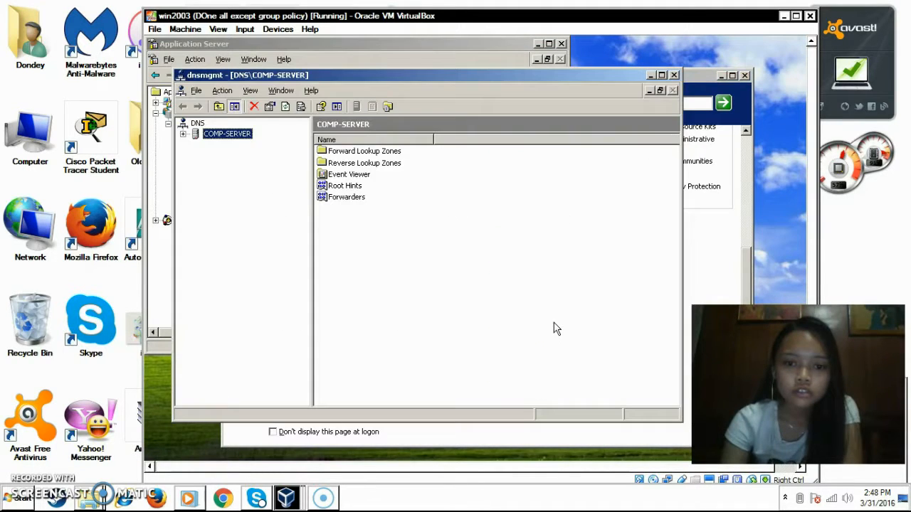
left_click(365, 152)
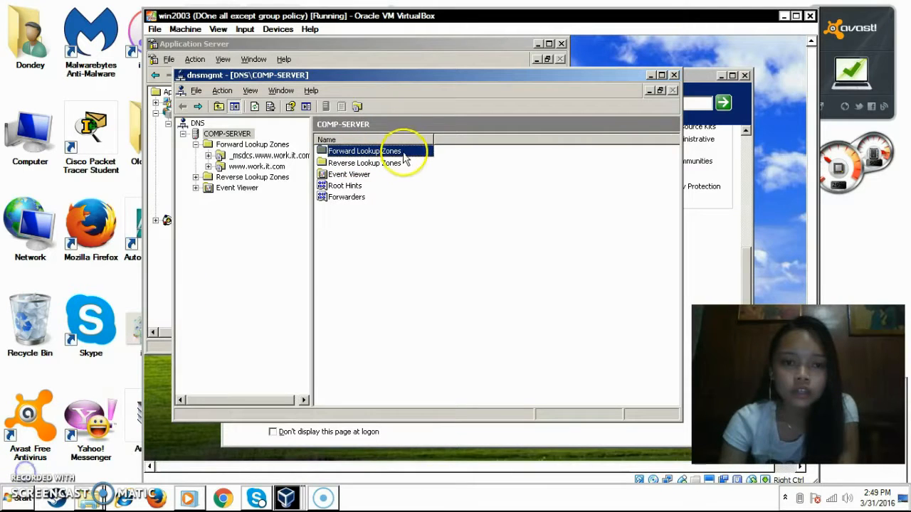
double_click(400, 152)
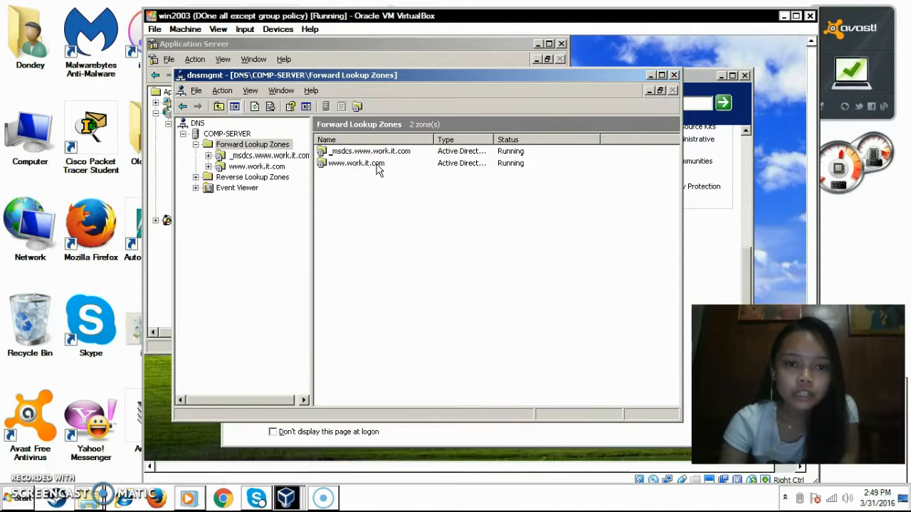
double_click(377, 168)
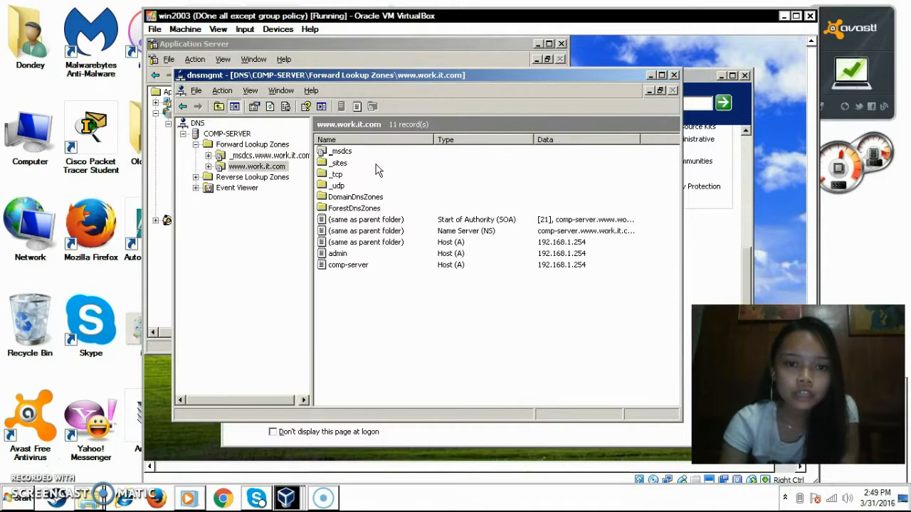
Add a host record named hr pointing to 192.168.1.254.
right_click(364, 314)
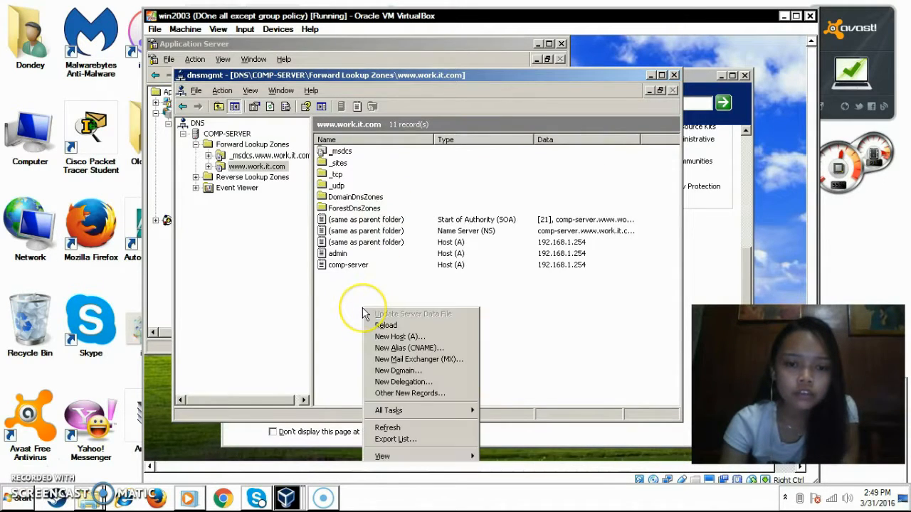
left_click(412, 338)
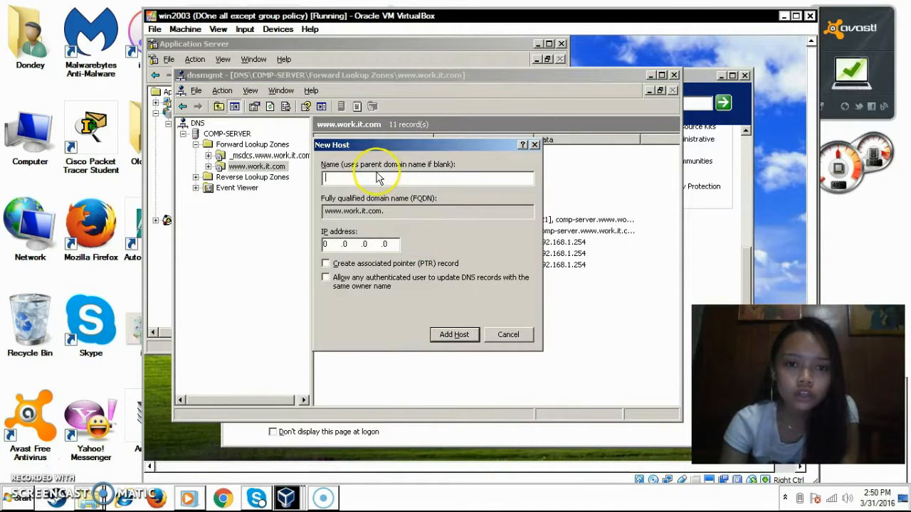
type("hr")
left_click(343, 245)
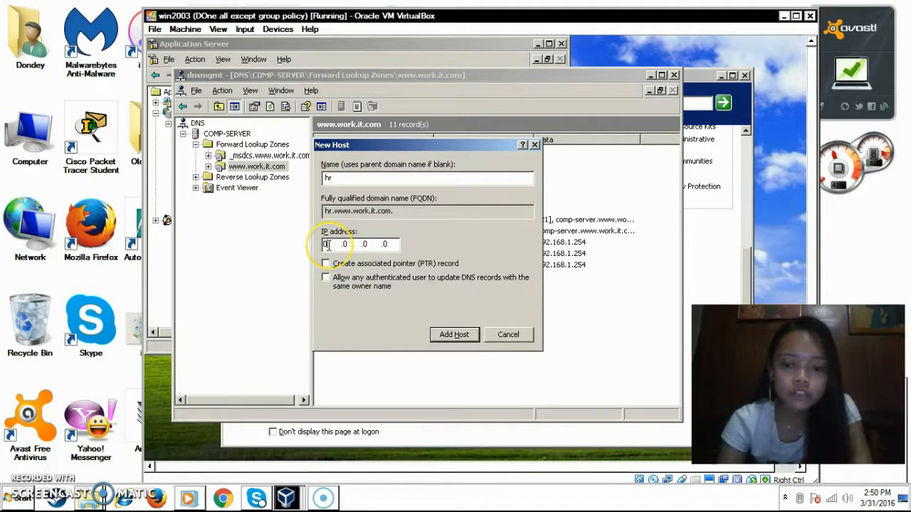
type("19")
type("2 .")
type("16")
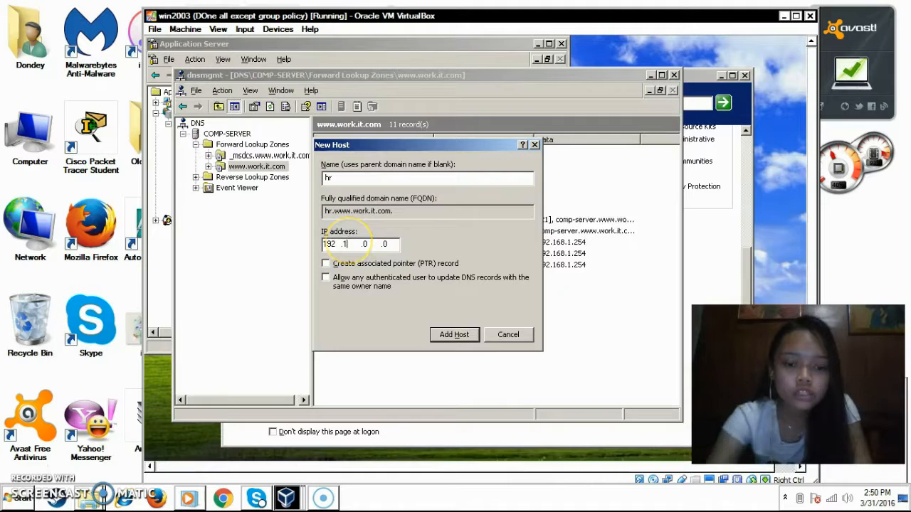
type("8 .1")
left_click(388, 245)
key("BackSpace")
type("254")
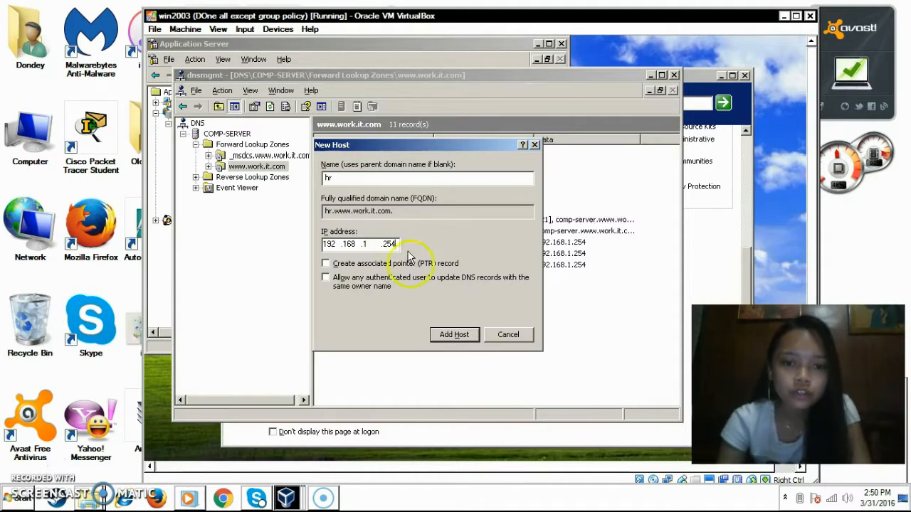
left_click(455, 336)
left_click(486, 319)
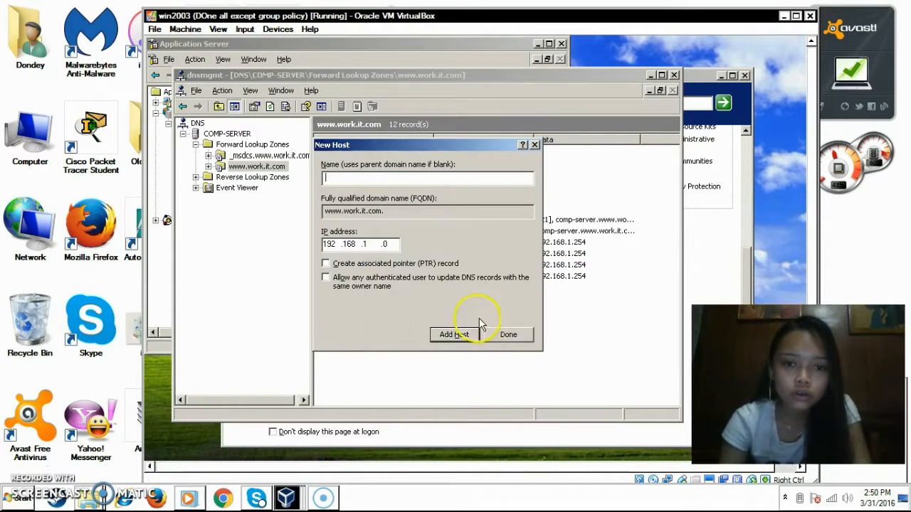
left_click(508, 335)
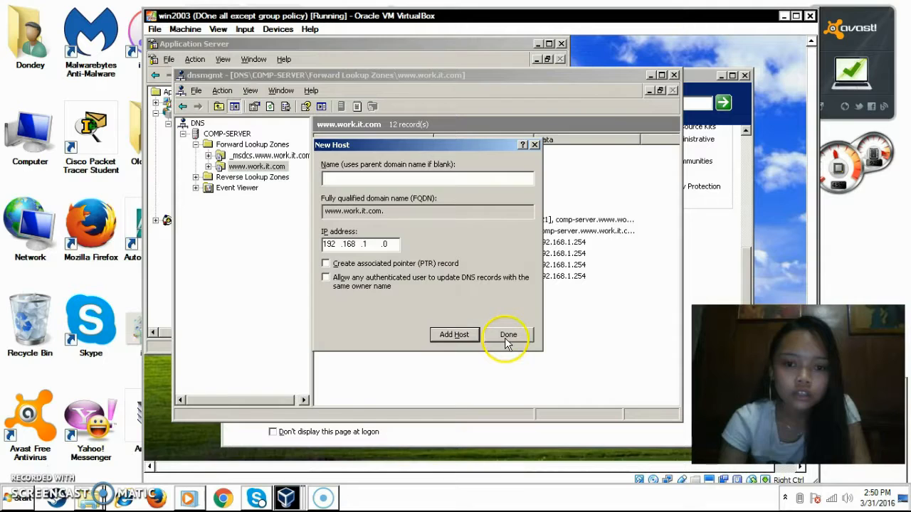
Stop and restart the DNS service on COMP-SERVER, then bring the XP virtual machine forward.
left_click(211, 135)
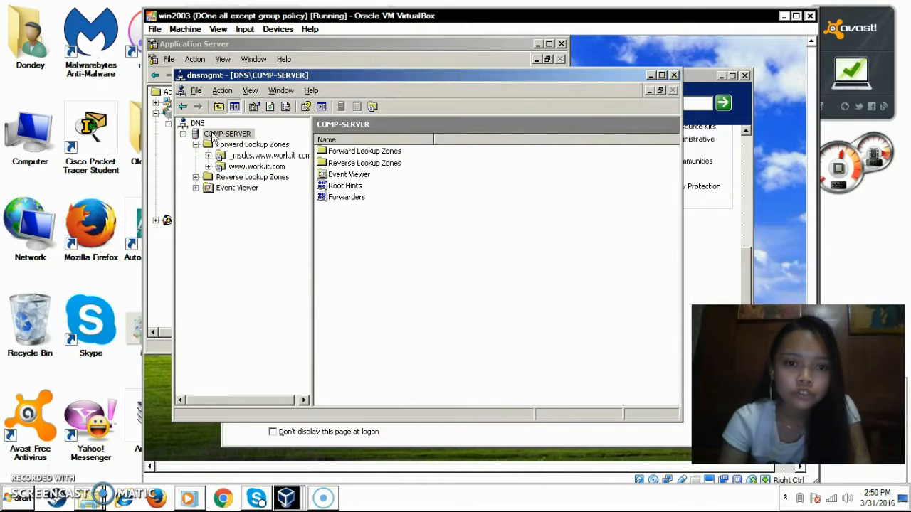
right_click(212, 135)
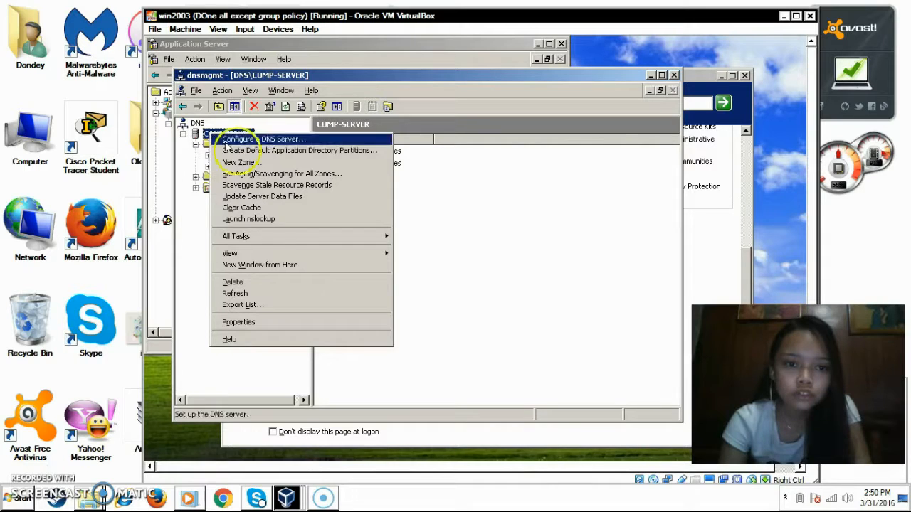
mouse_move(290, 242)
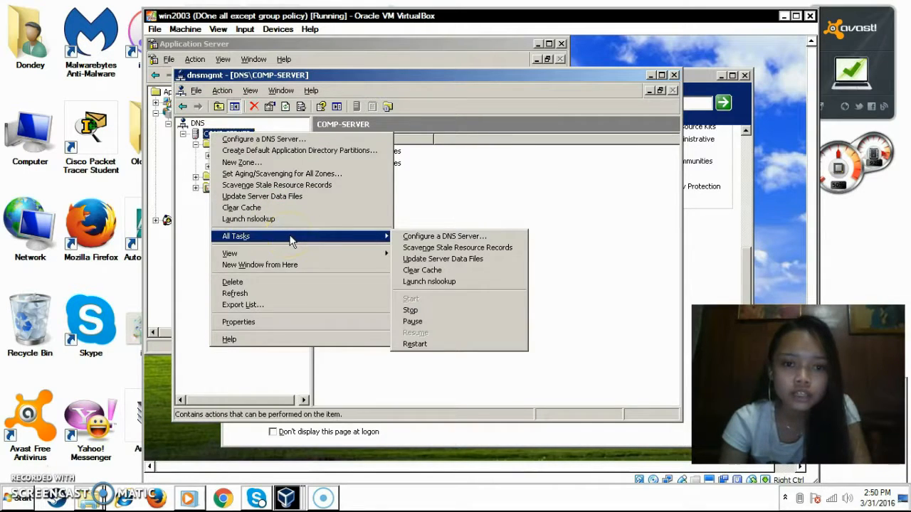
left_click(414, 310)
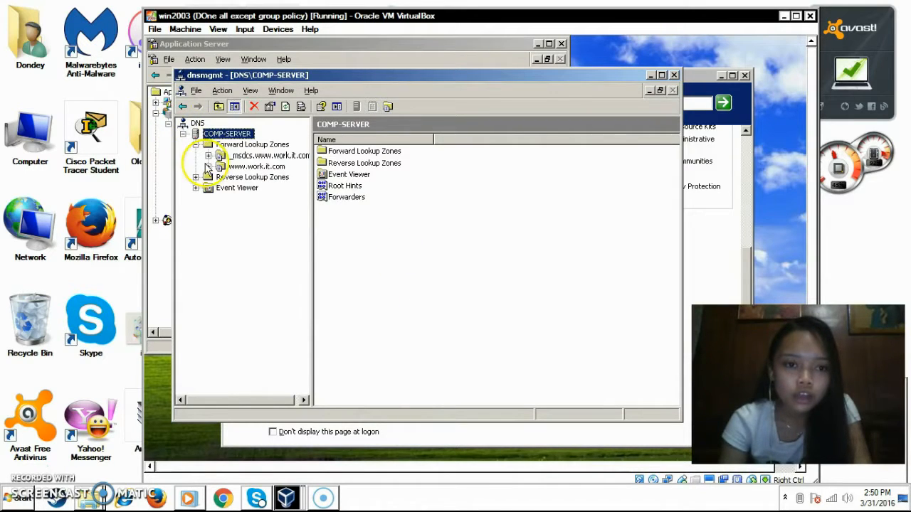
right_click(229, 136)
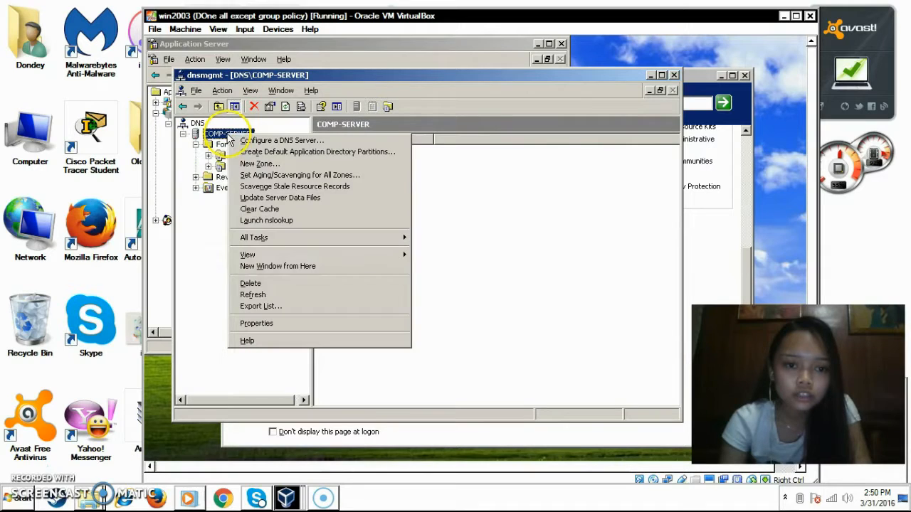
mouse_move(298, 244)
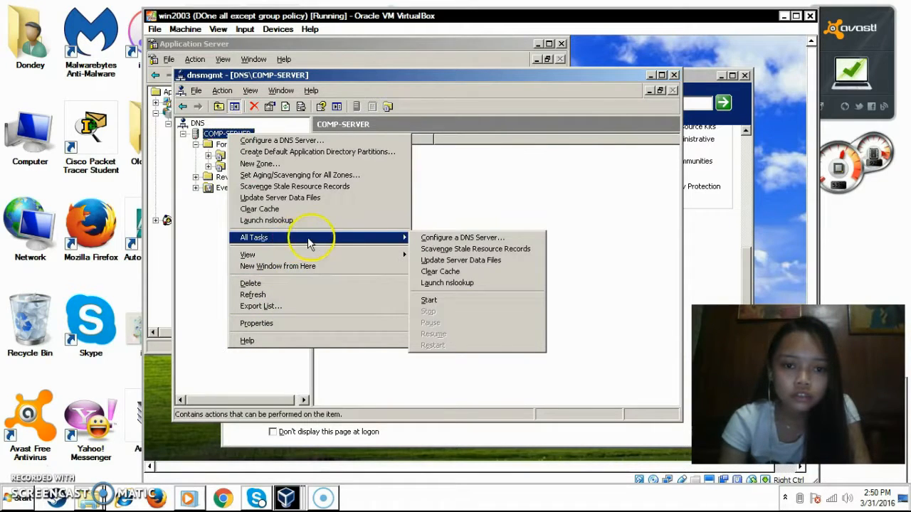
left_click(470, 305)
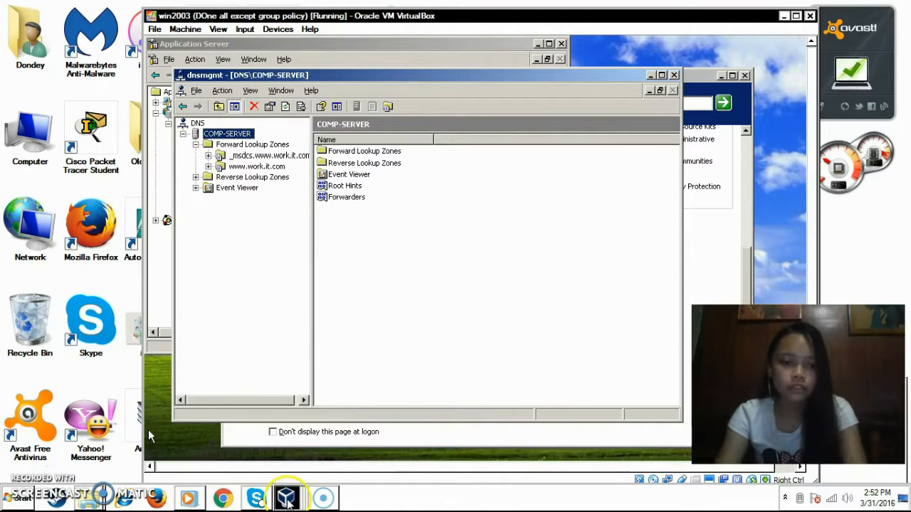
left_click(286, 497)
left_click(277, 469)
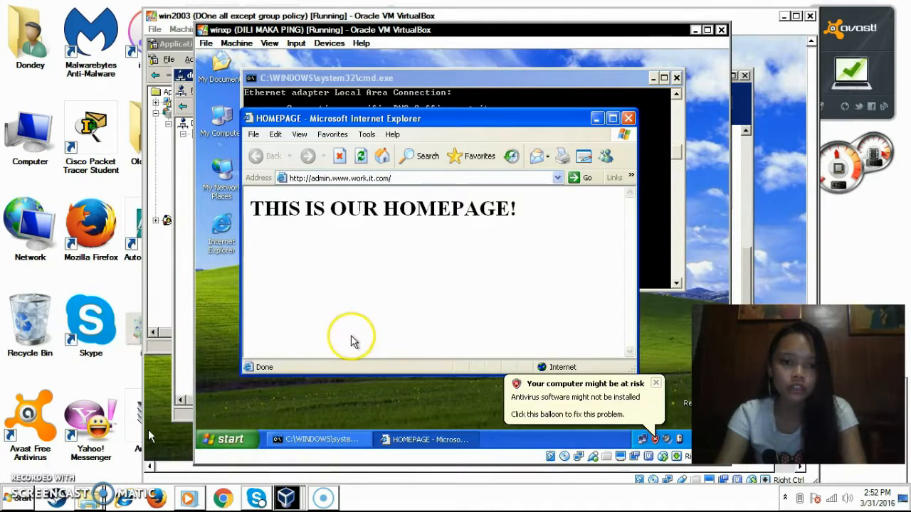
left_click(463, 93)
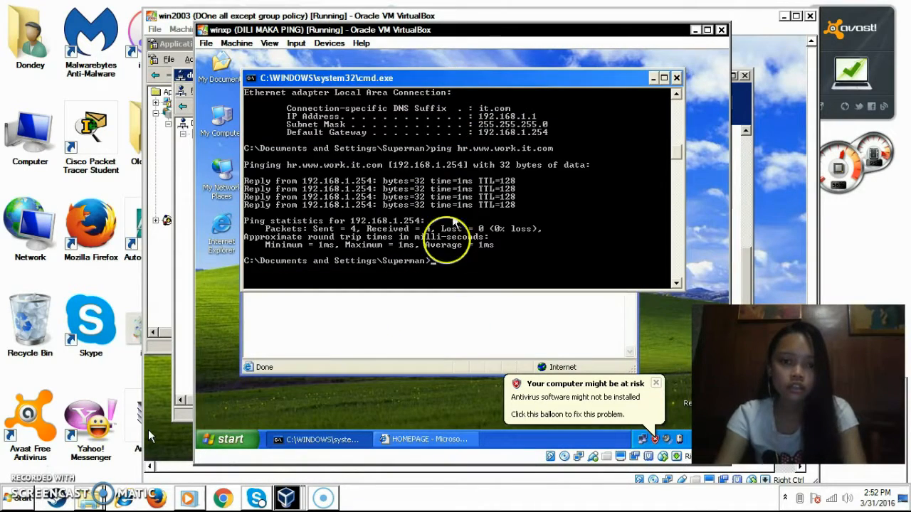
type("i")
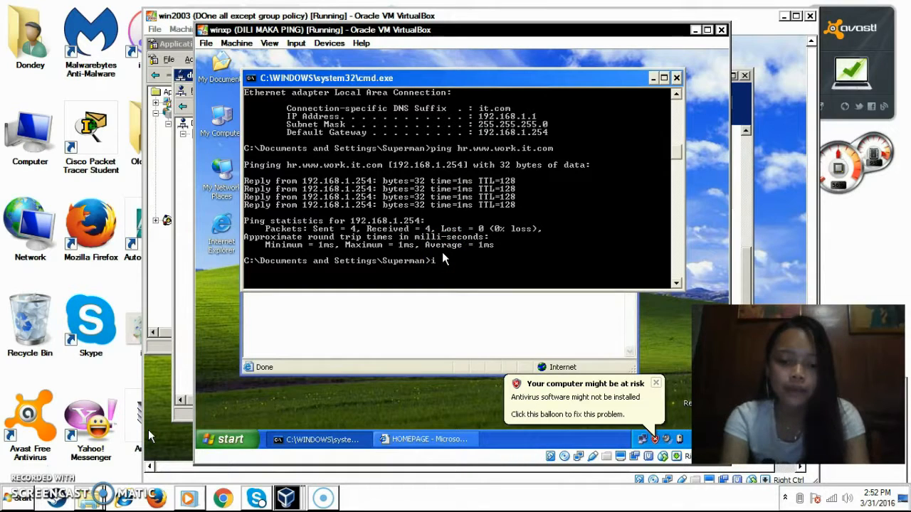
type("pcon")
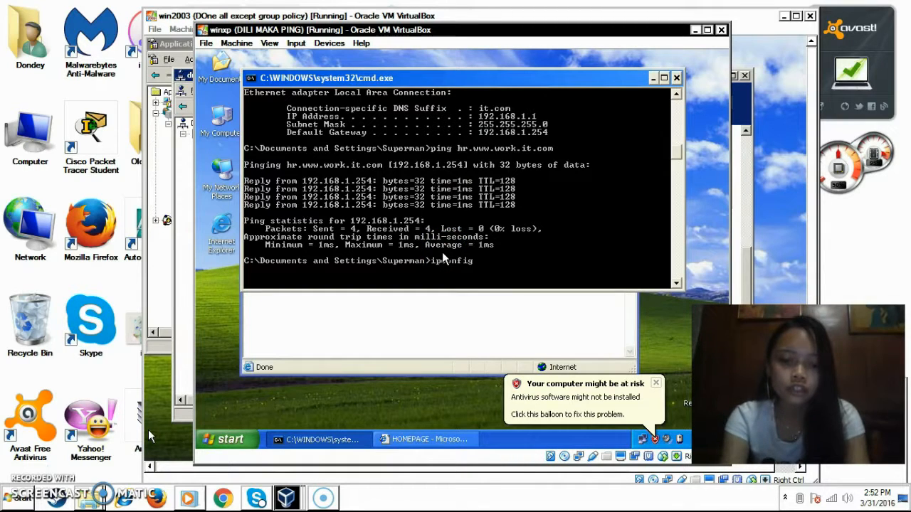
type("fig")
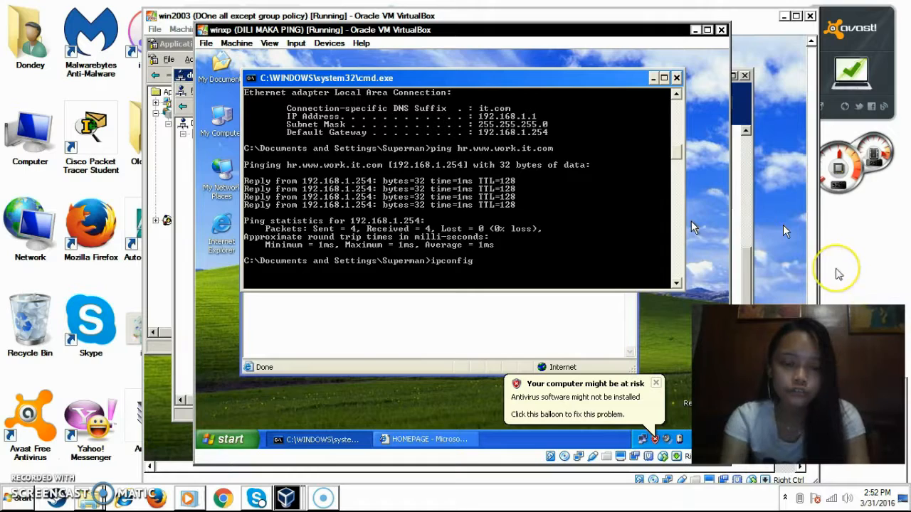
type(" /relas")
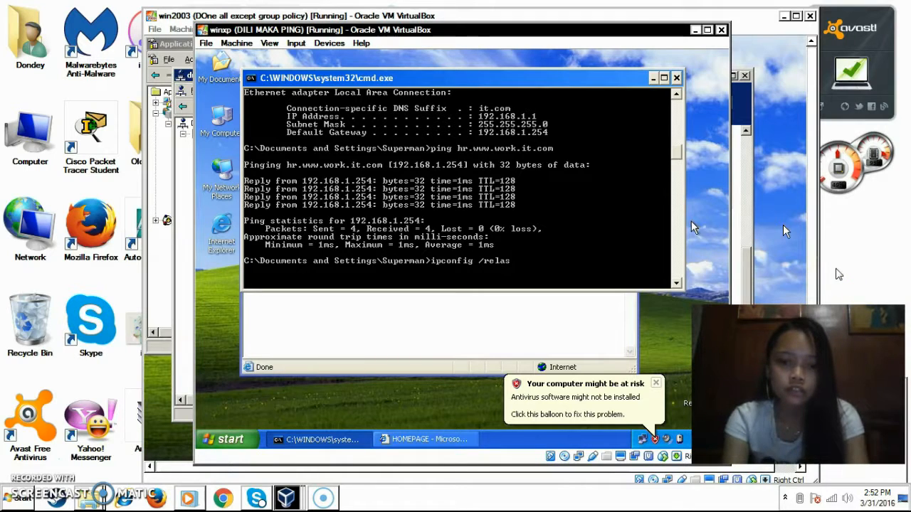
key("BackSpace")
key("BackSpace")
type("ease")
key("Return")
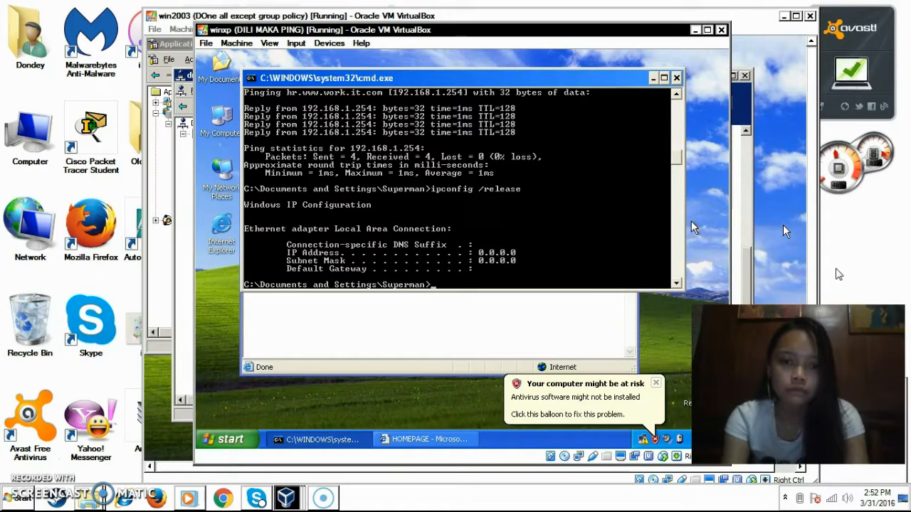
type("ipconfig")
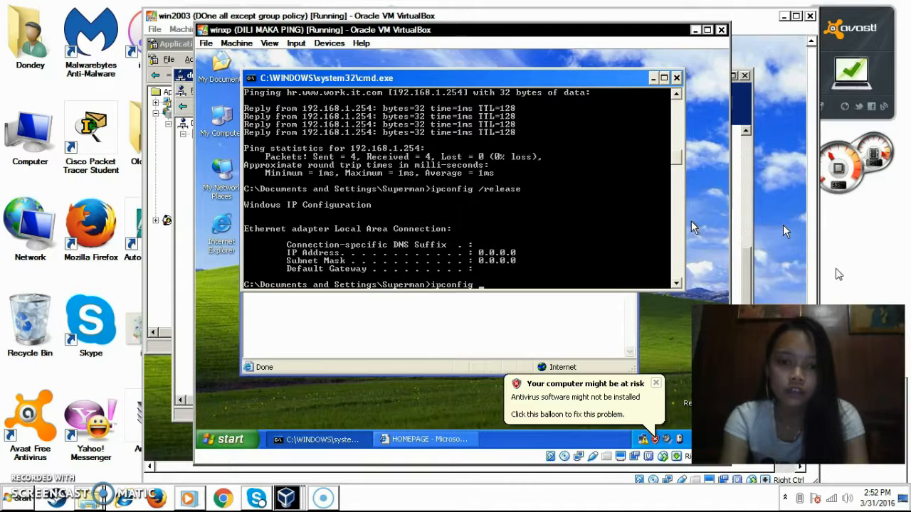
type("/")
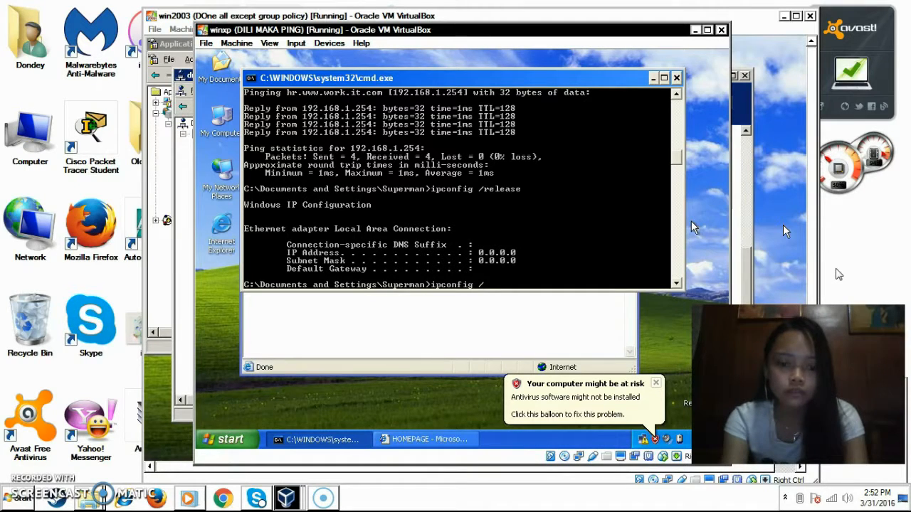
type("renew")
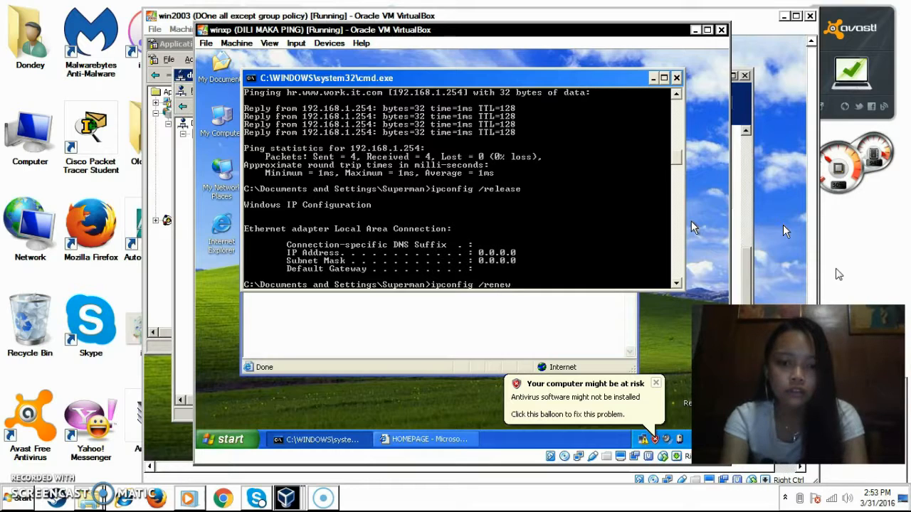
key("Return")
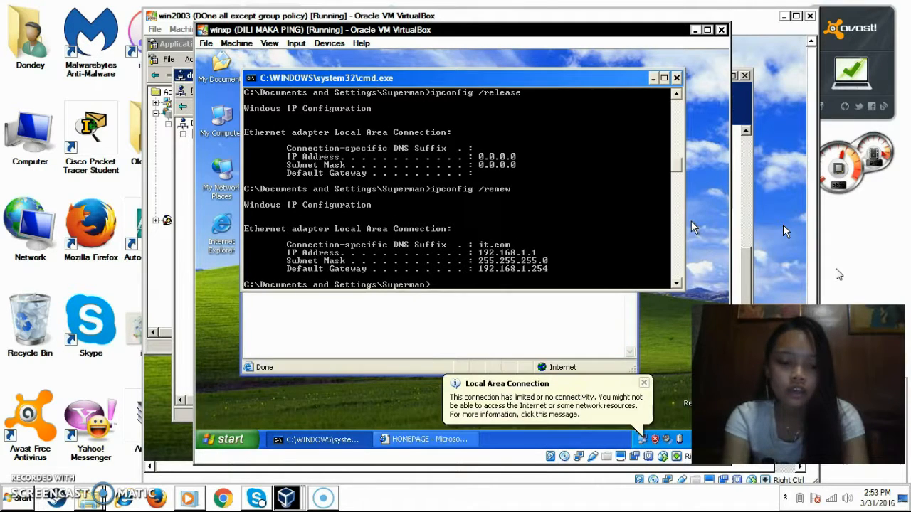
type("ping hr.www.work")
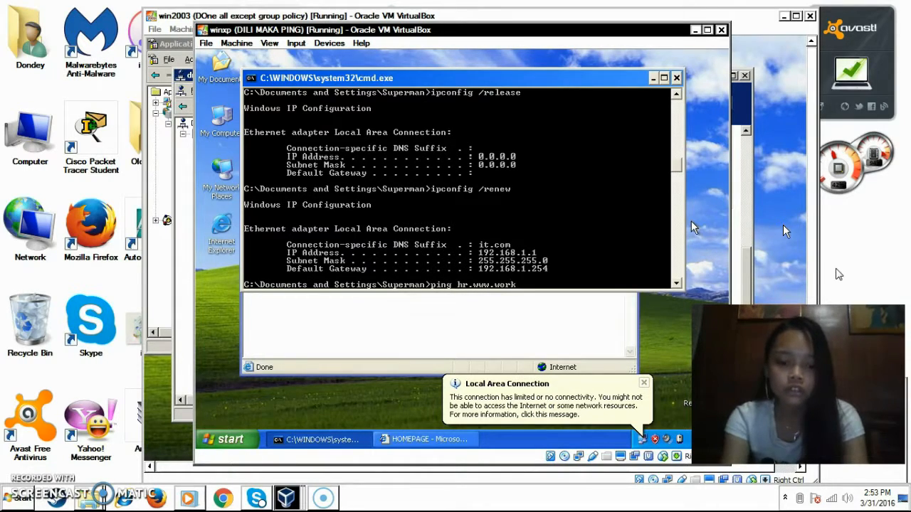
type(".it.com")
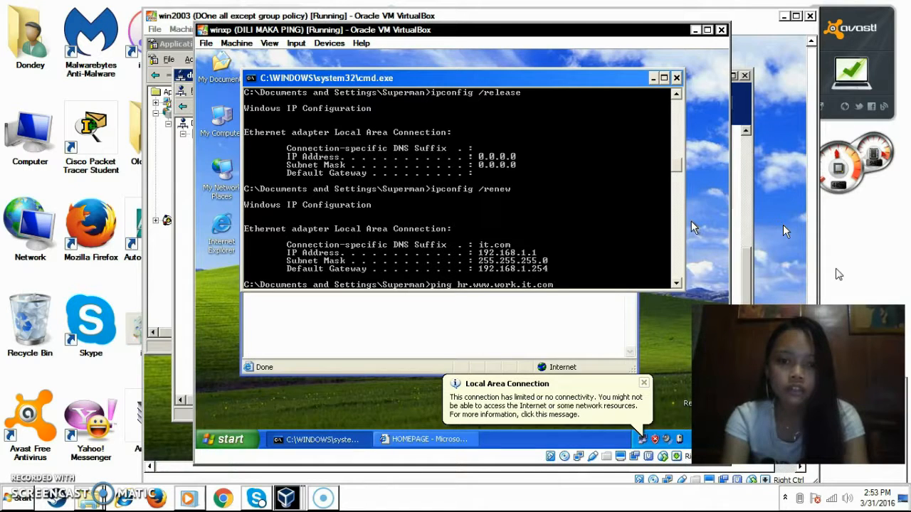
key("Return")
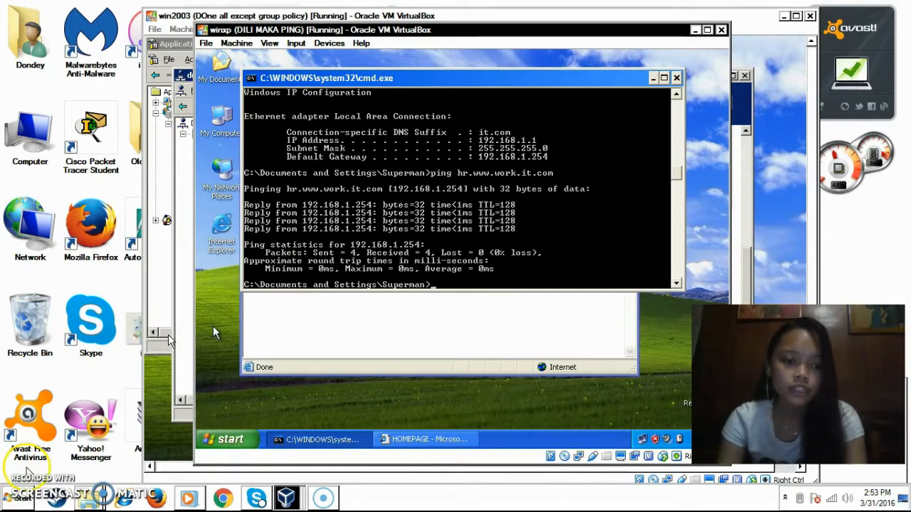
left_click(216, 240)
double_click(216, 240)
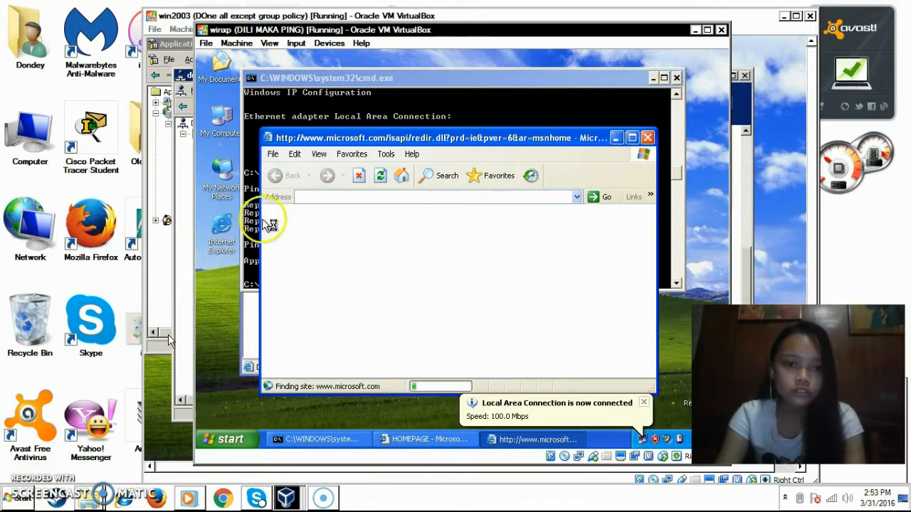
left_click(307, 198)
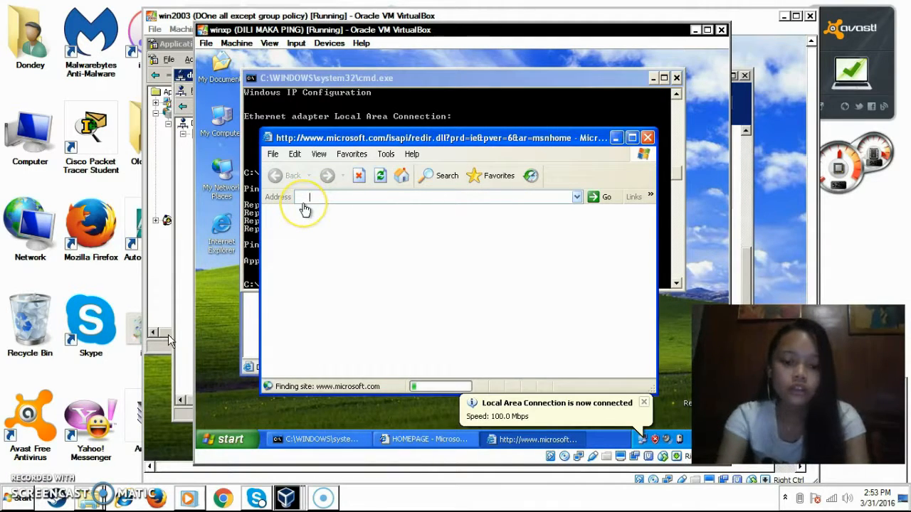
type("hr.")
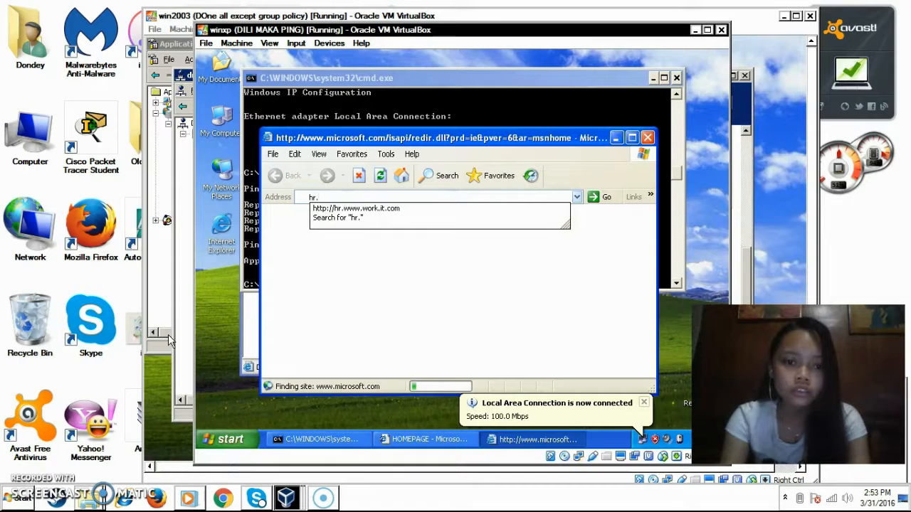
key("Down")
key("Return")
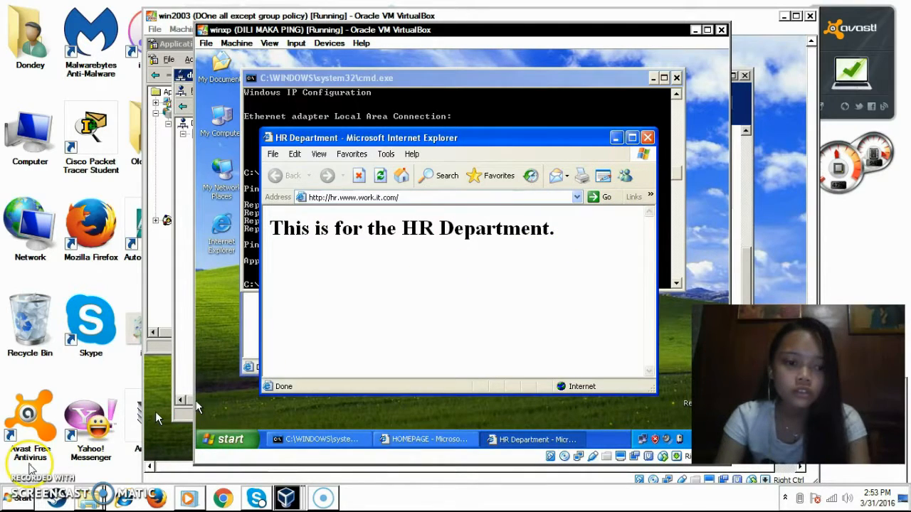
mouse_move(287, 501)
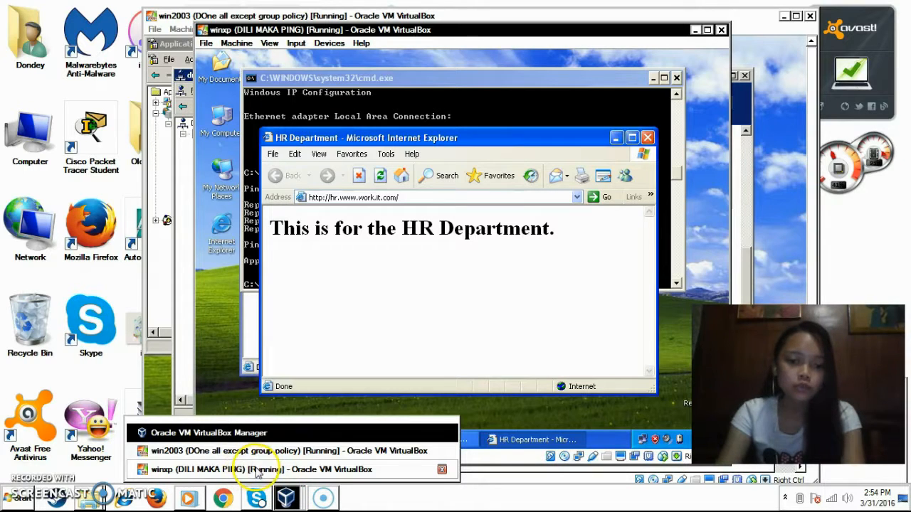
left_click(231, 453)
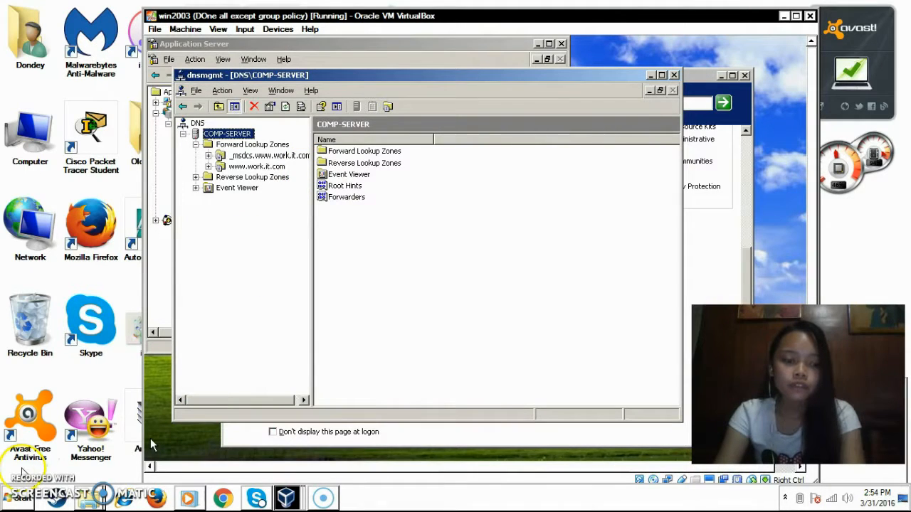
Start a new web site from the Web Sites node in IIS Manager and pass the welcome page.
left_click(388, 311)
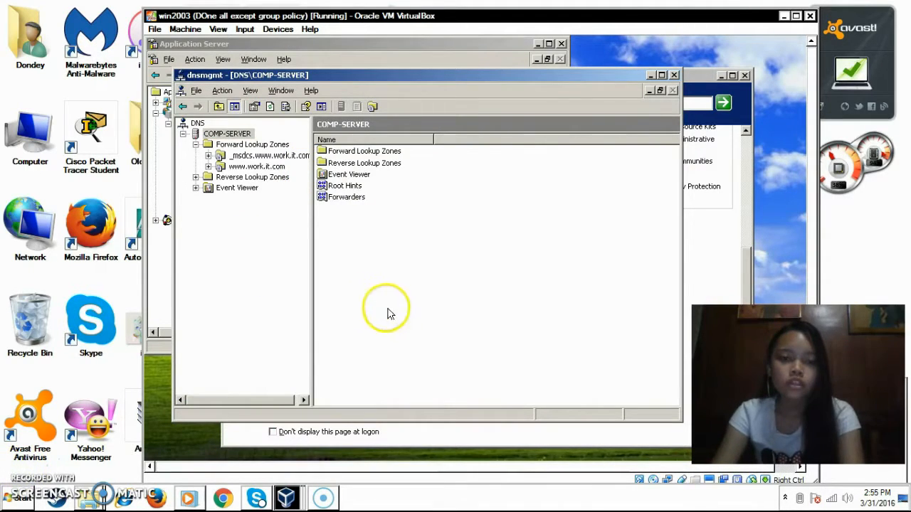
left_click(151, 292)
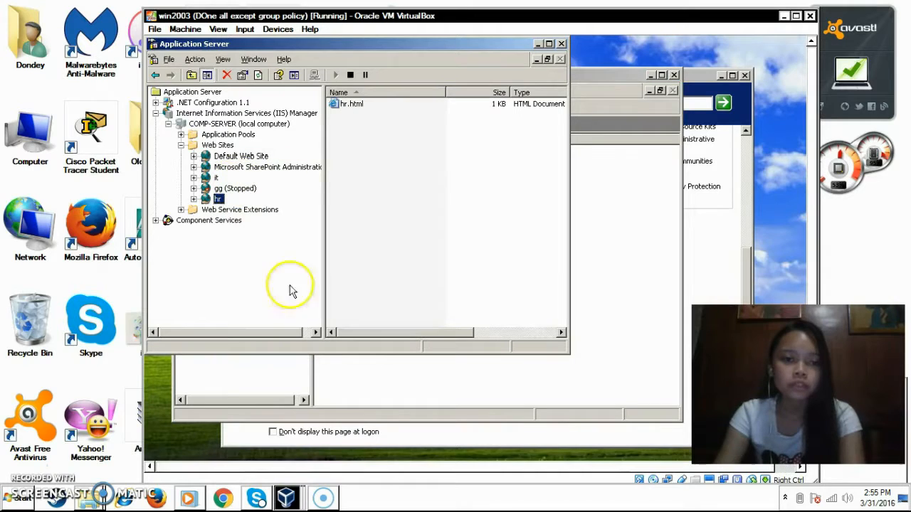
right_click(224, 147)
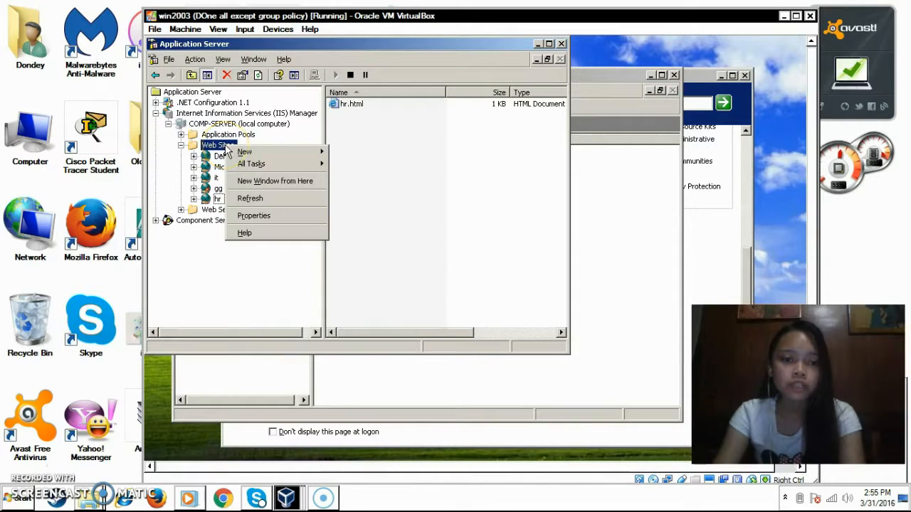
mouse_move(244, 152)
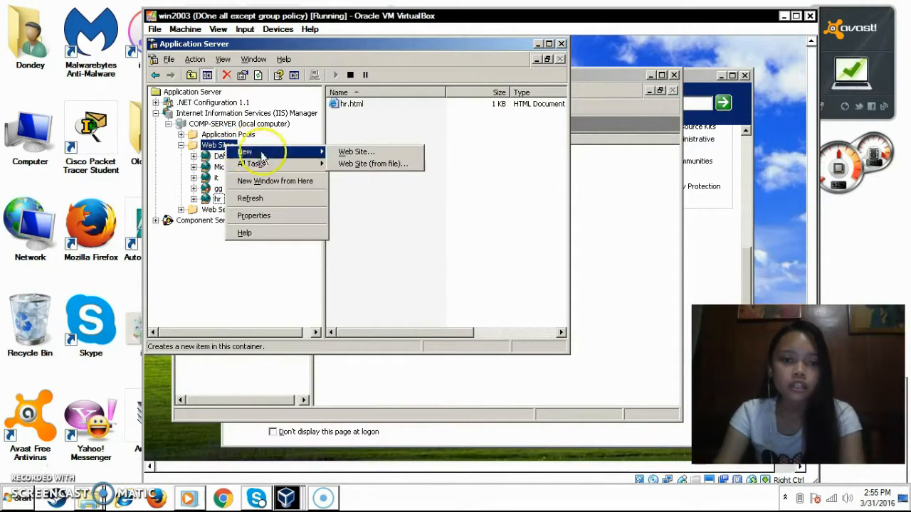
left_click(349, 152)
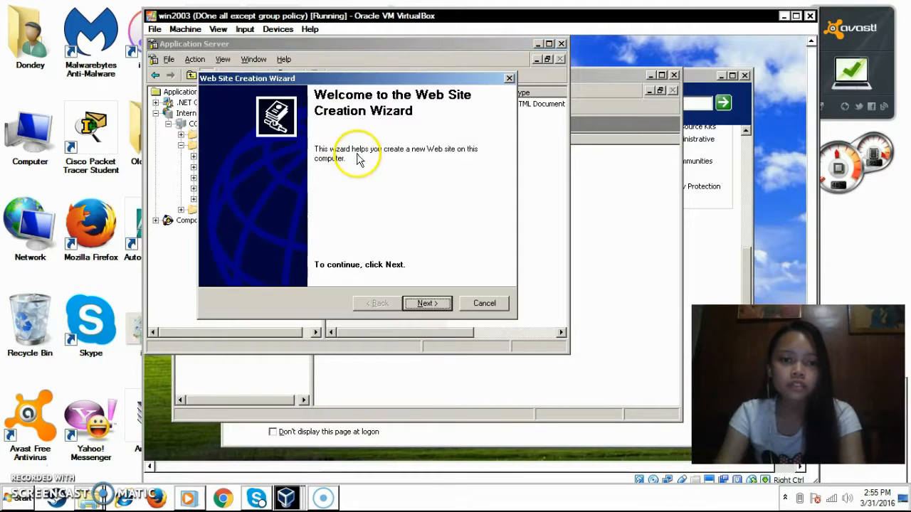
left_click(427, 303)
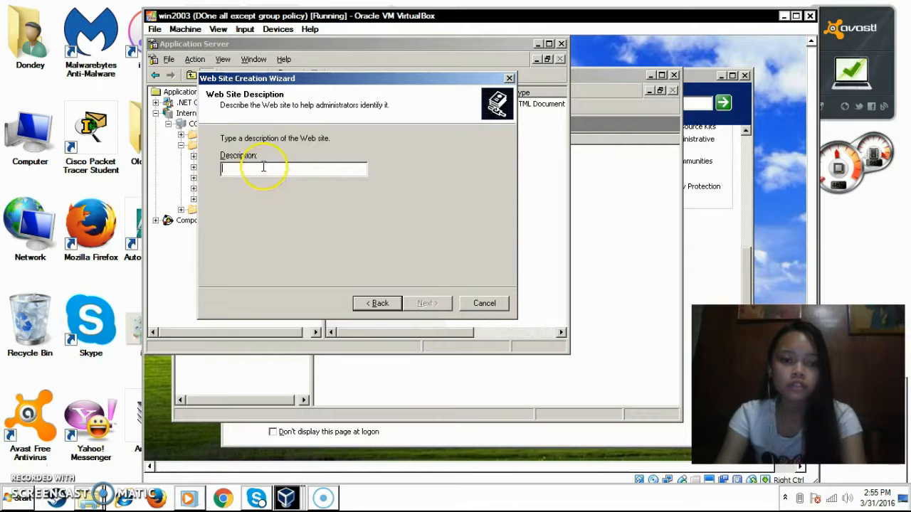
type("tech")
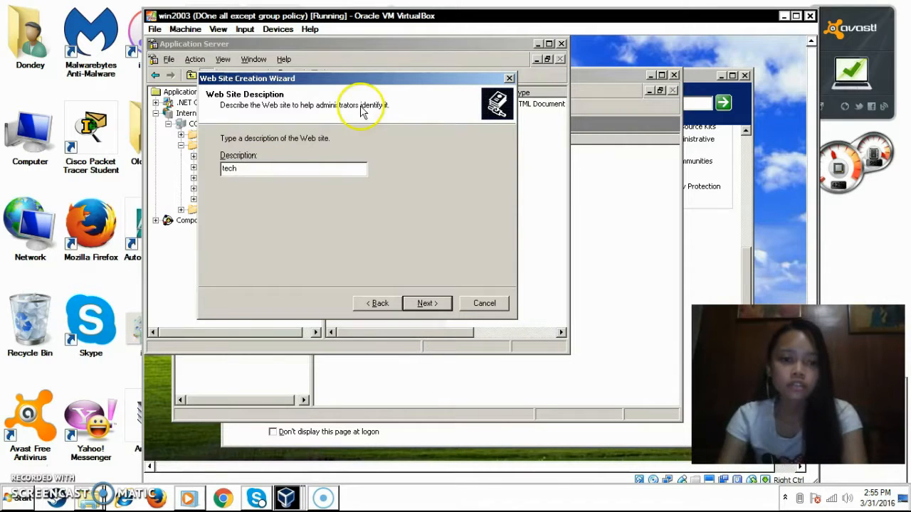
left_click(419, 304)
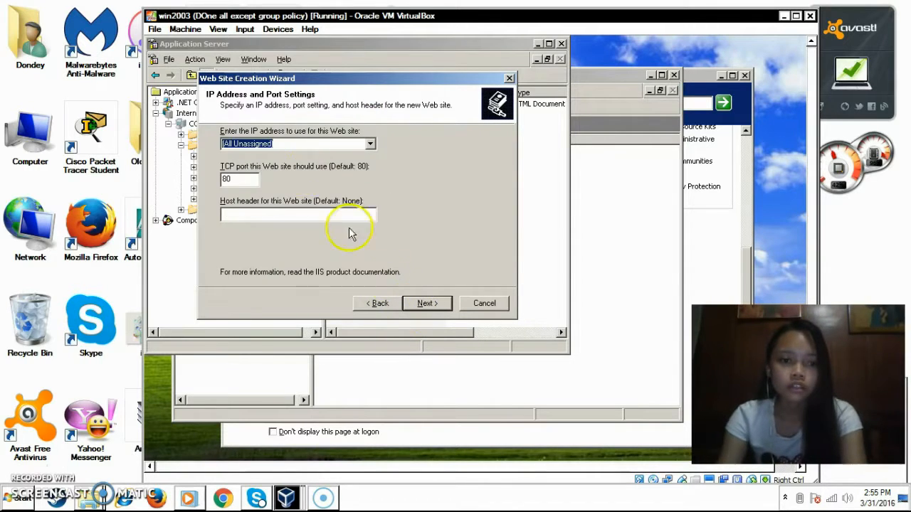
left_click(369, 143)
left_click(308, 167)
left_click(226, 180)
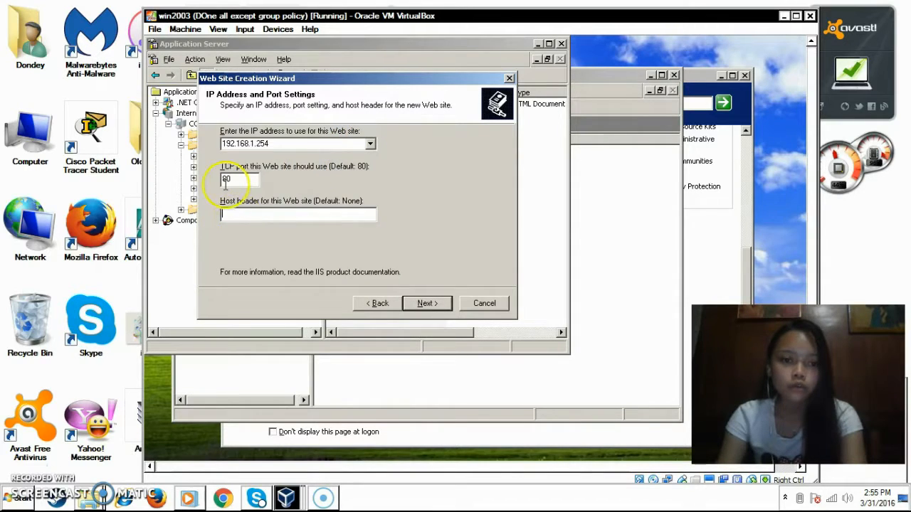
left_click(223, 214)
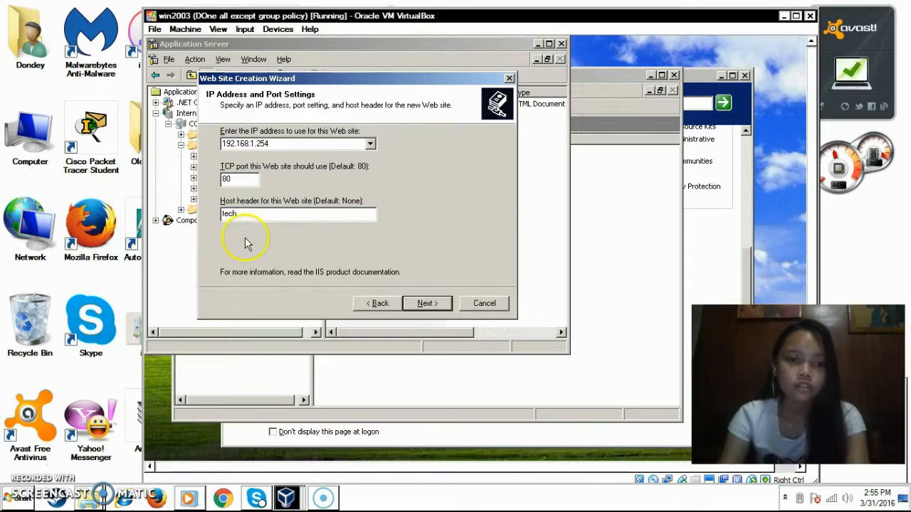
type("tech.www")
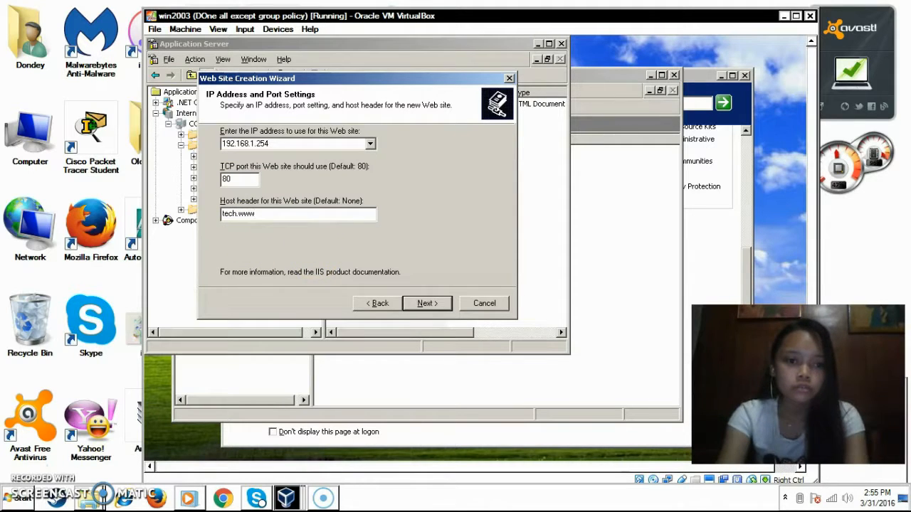
type(".work.it.com")
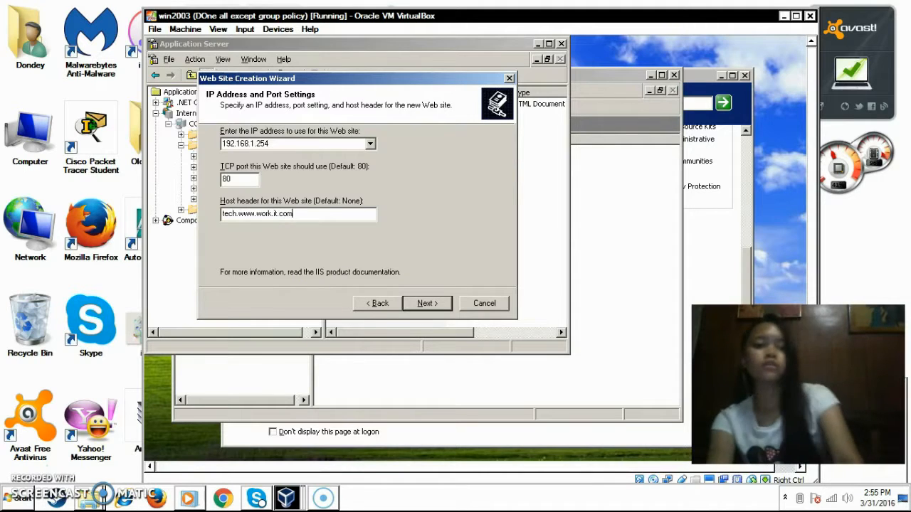
left_click(439, 304)
Create a new C:\tech folder and use it as the site's home directory.
left_click(478, 172)
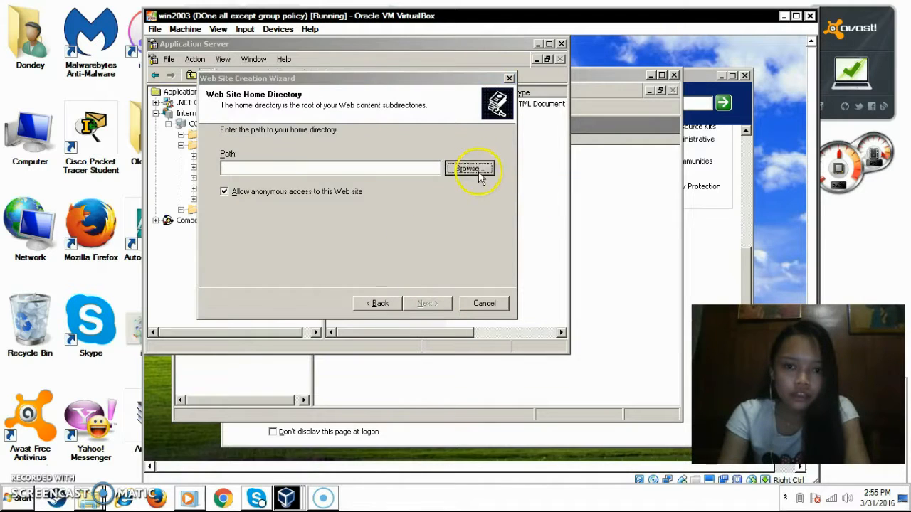
double_click(430, 240)
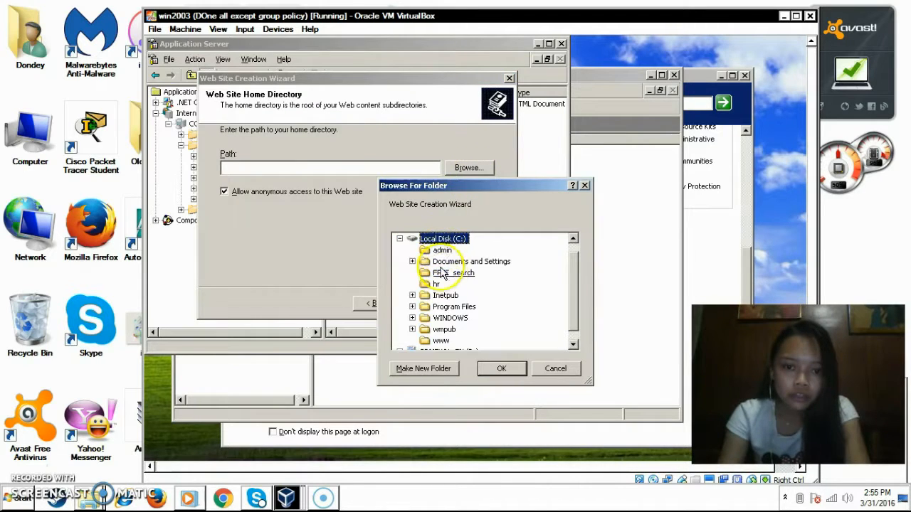
left_click(424, 371)
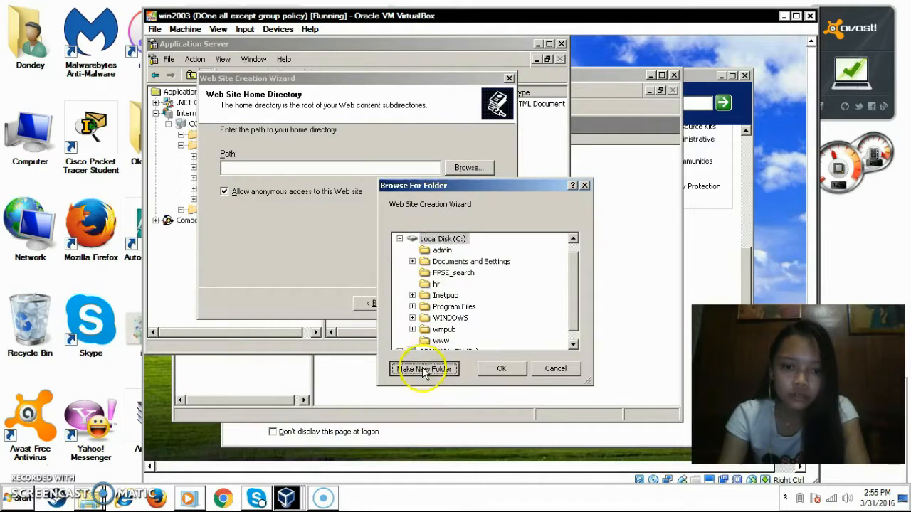
type("tec")
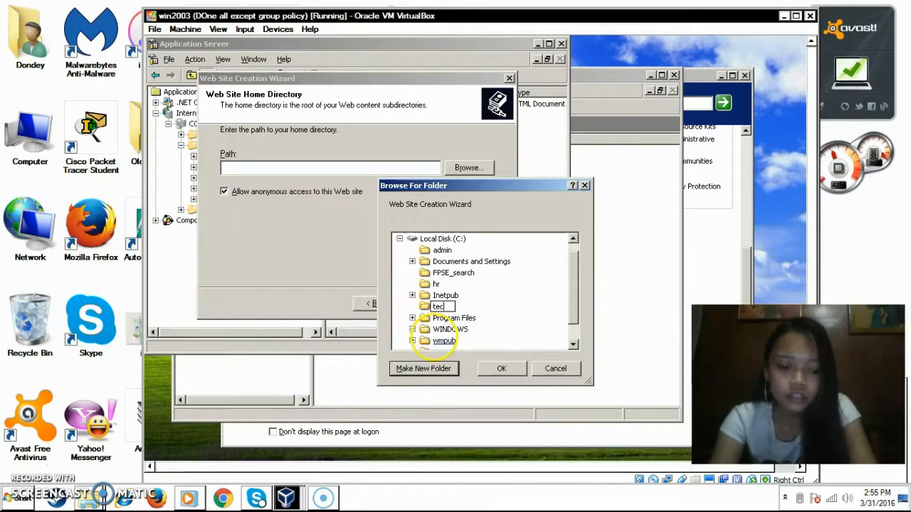
type("h")
left_click(502, 369)
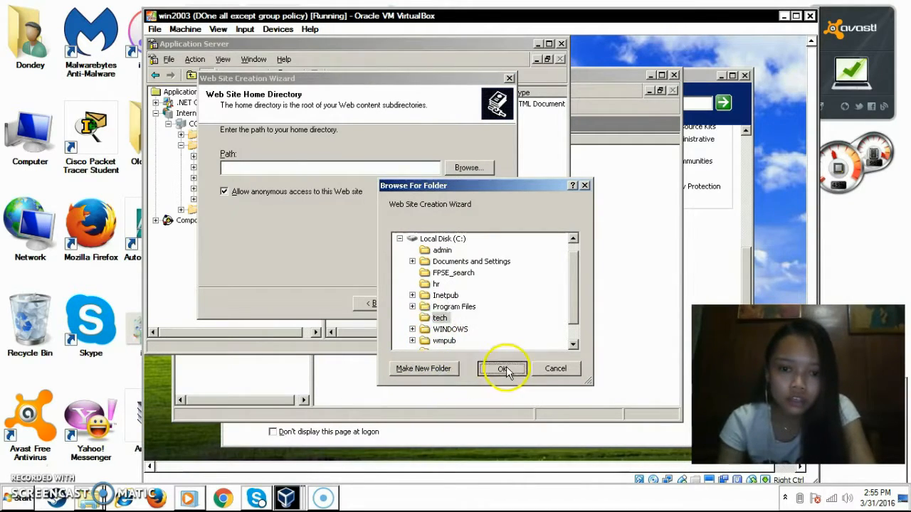
left_click(439, 307)
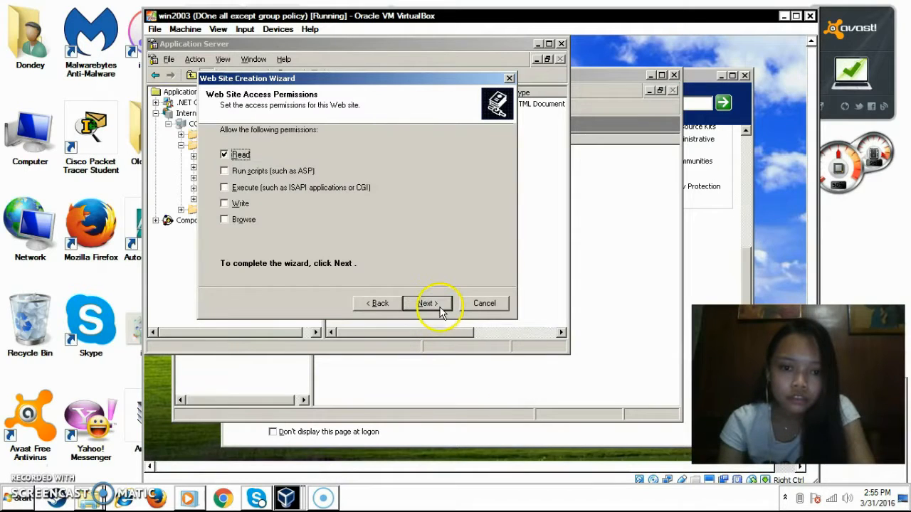
Grant scripts, execute, write and browse permissions, accept the warning, and finish the wizard.
left_click(245, 172)
left_click(242, 188)
left_click(240, 203)
left_click(241, 220)
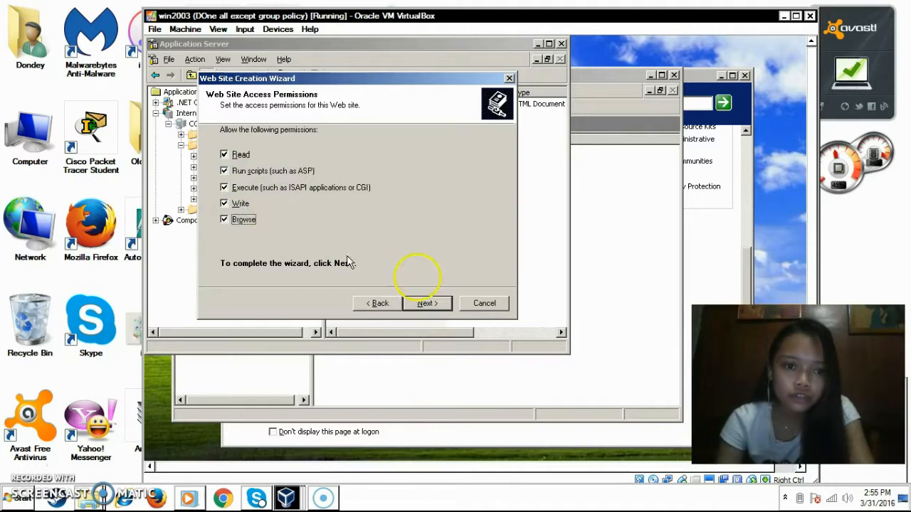
left_click(427, 303)
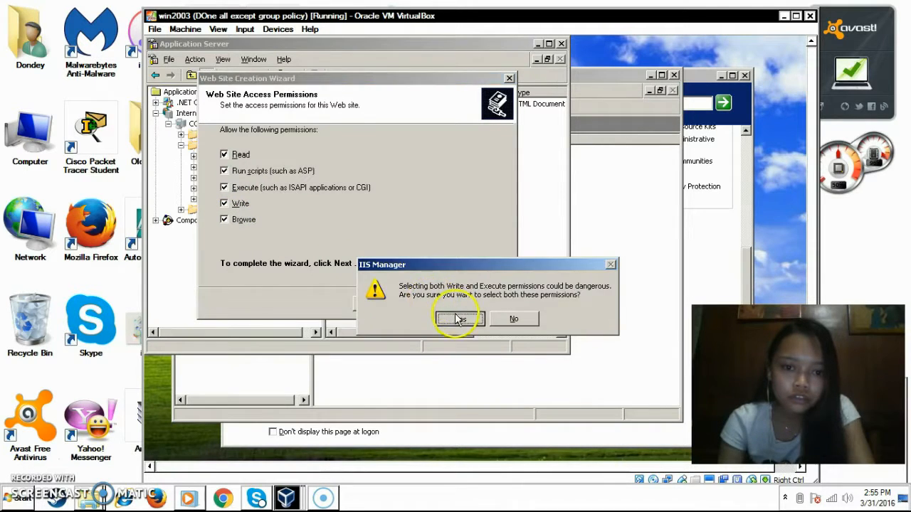
left_click(459, 319)
left_click(440, 306)
left_click(430, 304)
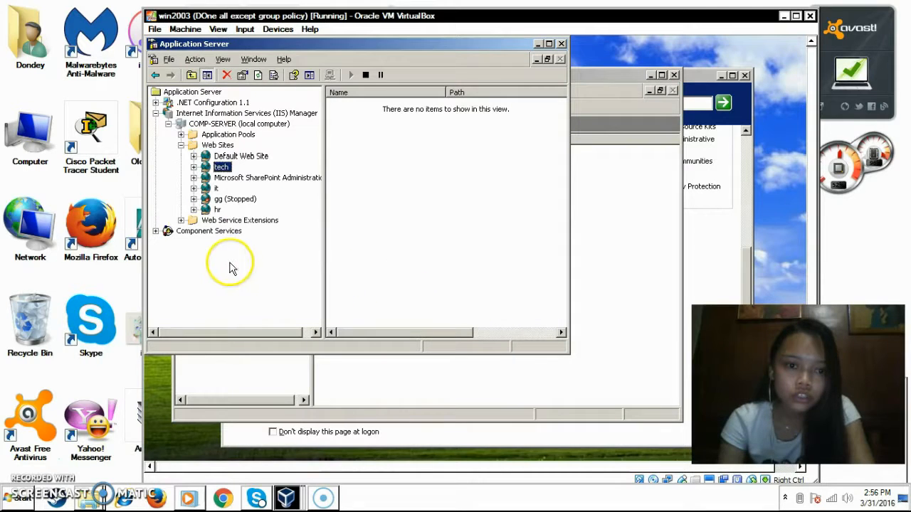
right_click(220, 169)
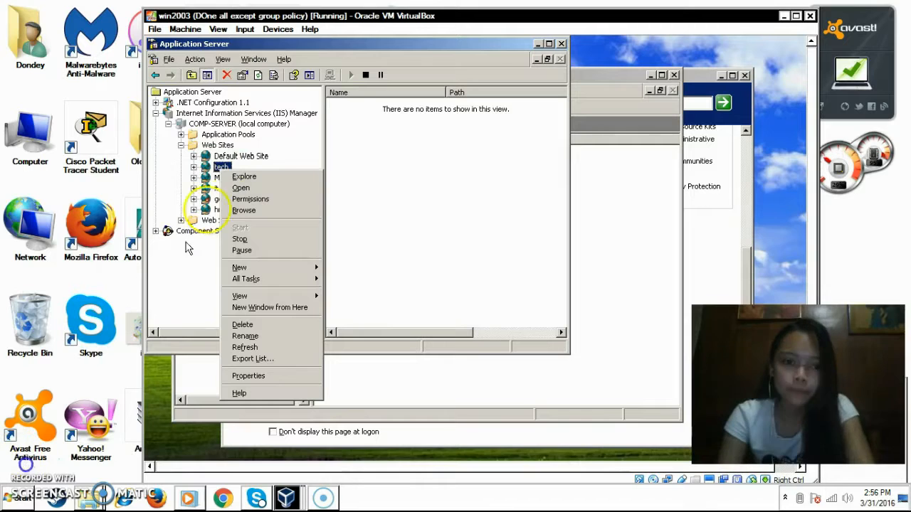
Select the tech web site to view its empty contents.
left_click(284, 180)
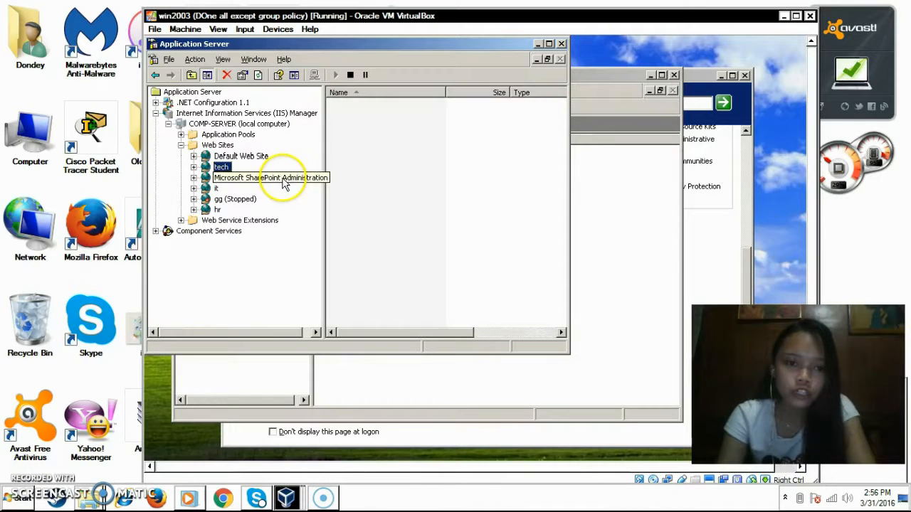
right_click(386, 170)
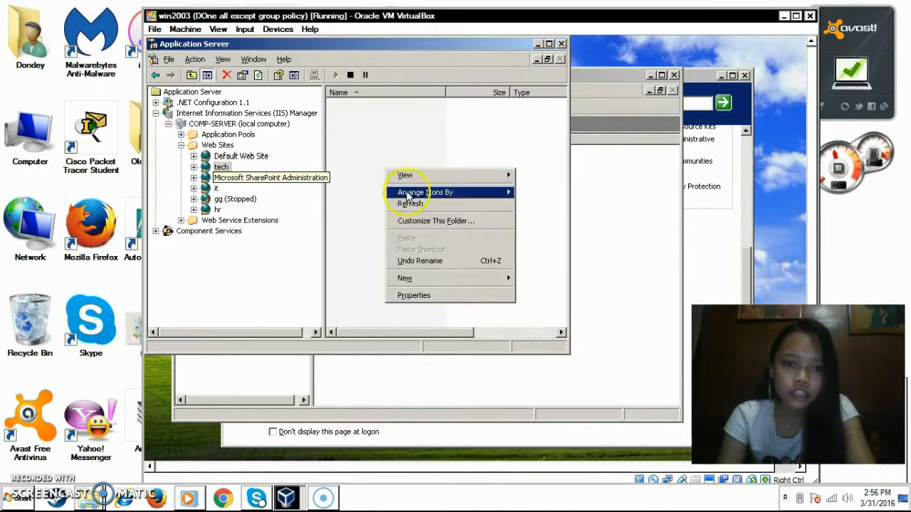
left_click(356, 189)
left_click(227, 157)
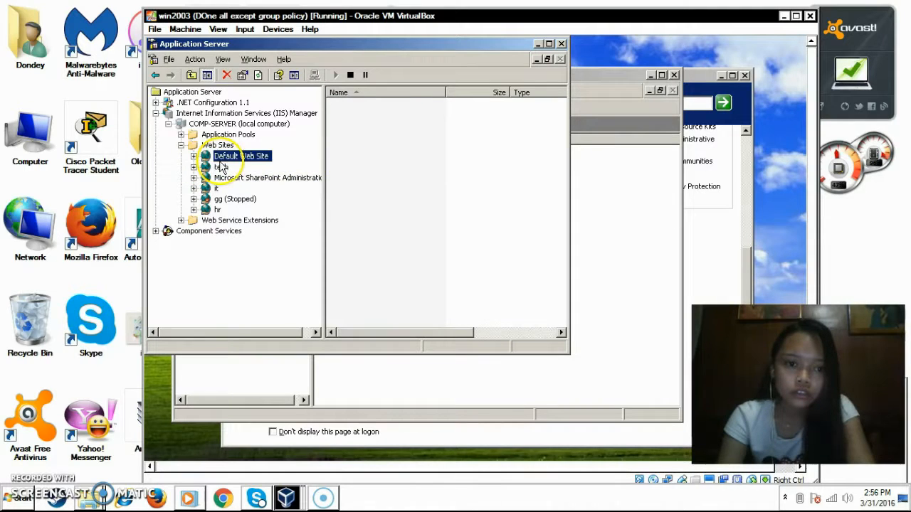
right_click(222, 166)
left_click(417, 168)
Create an empty file named tech.html in the tech site, accepting the extension change.
right_click(409, 168)
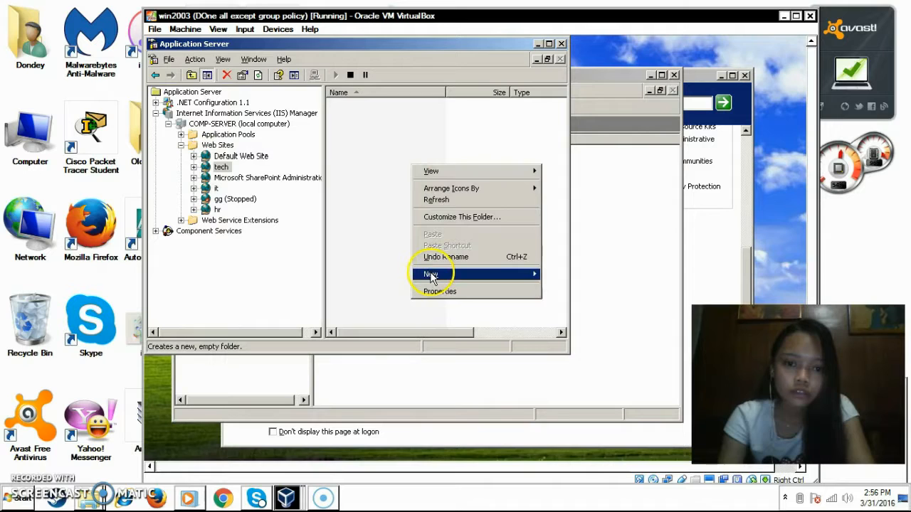
mouse_move(431, 278)
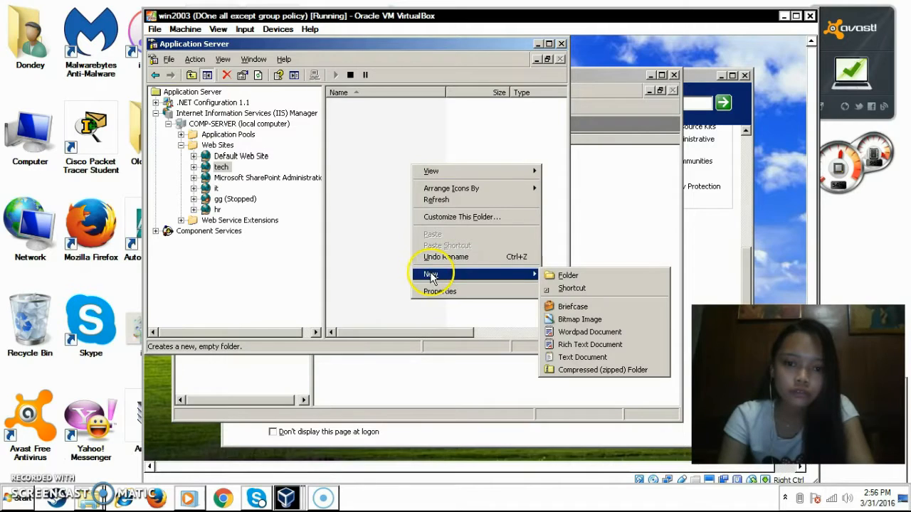
left_click(582, 357)
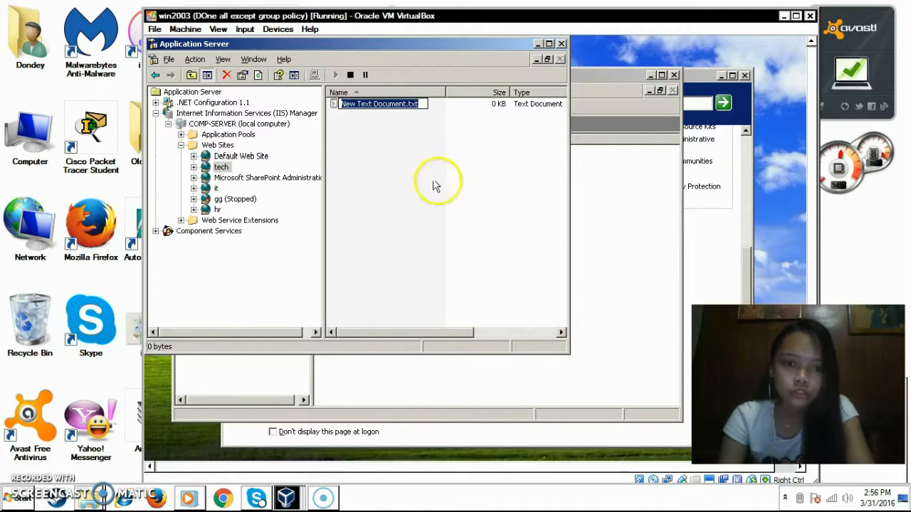
type("te")
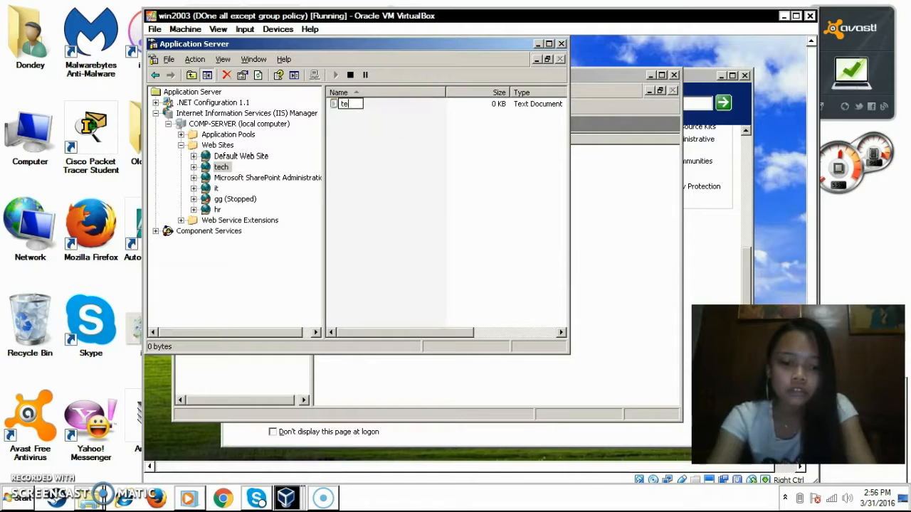
type("ch.html")
key("Return")
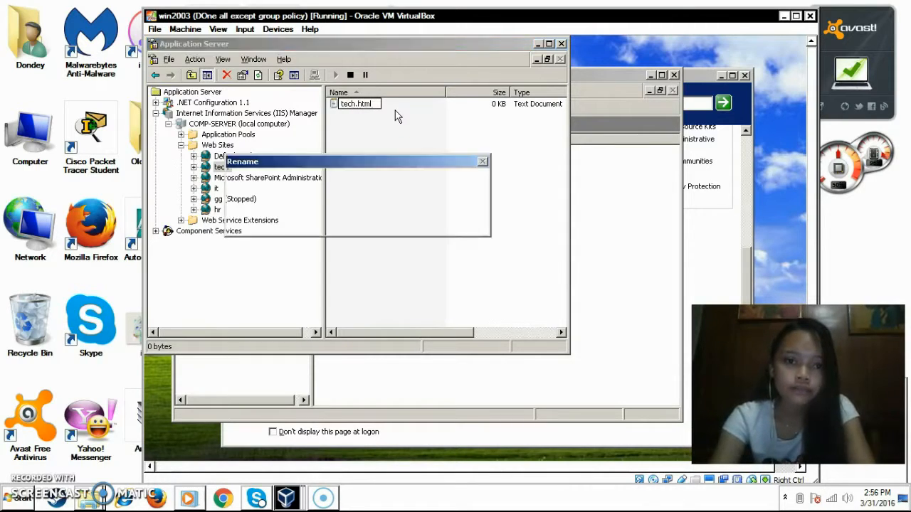
left_click(327, 220)
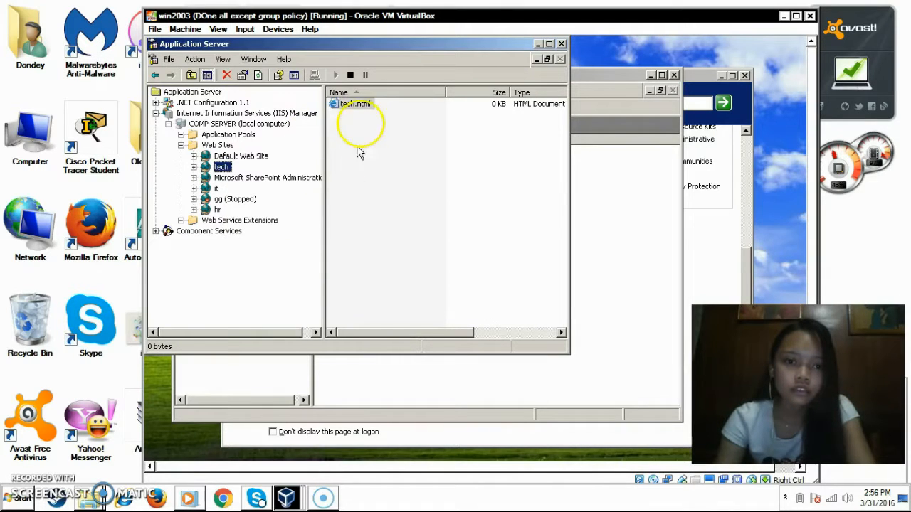
right_click(351, 102)
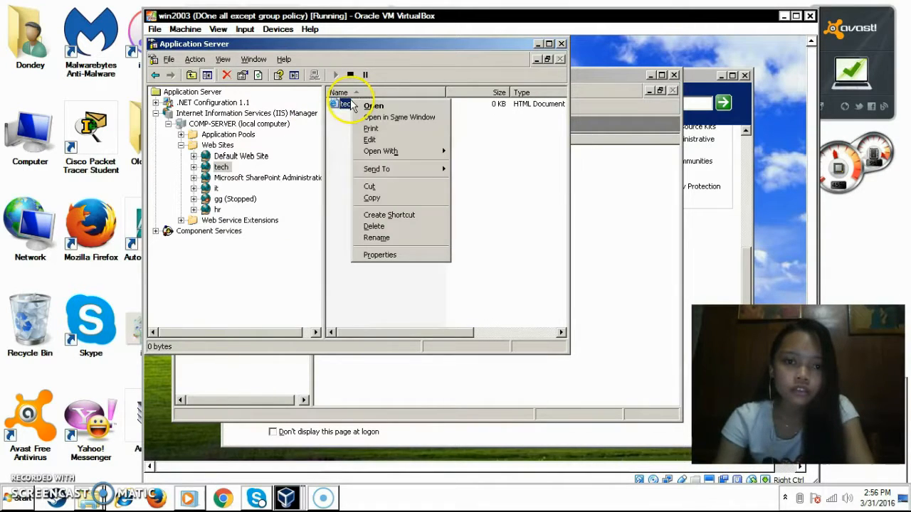
Write tech.html in Notepad with title Technical Department and heading 'This is for the Technical Department.'.
left_click(368, 140)
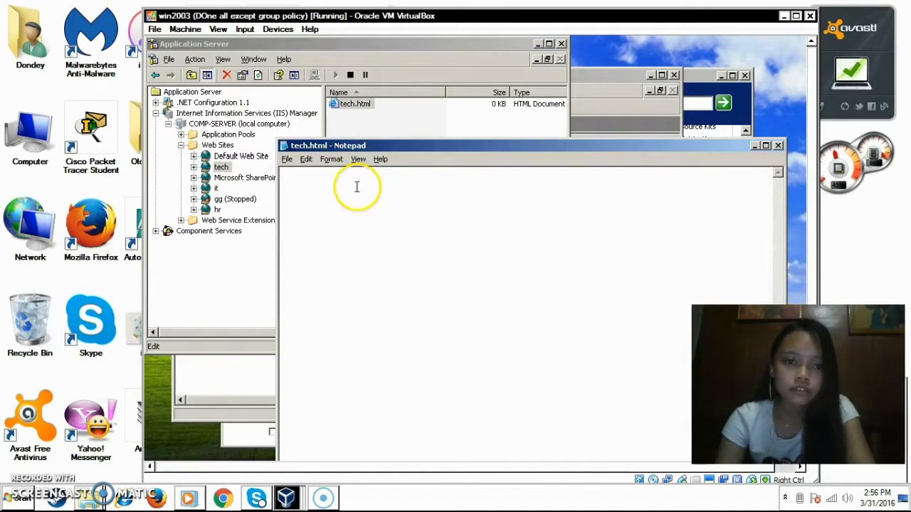
type("<htm")
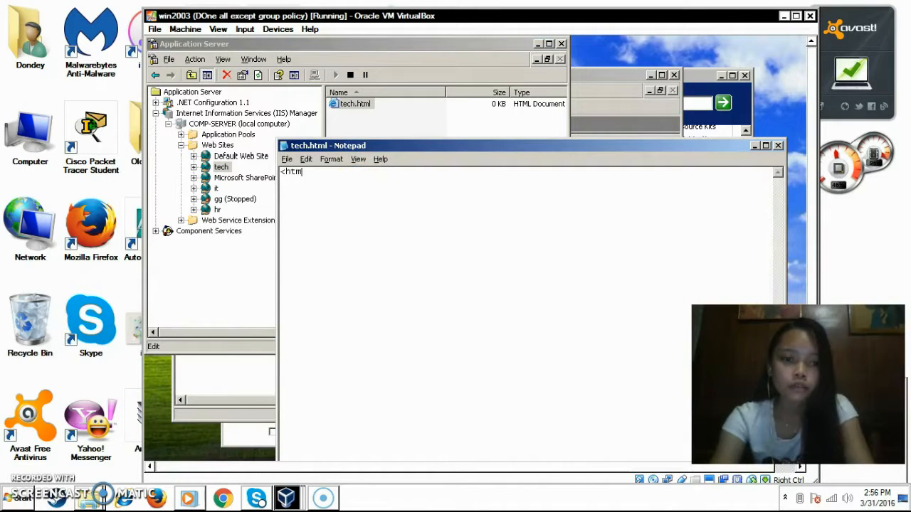
type("l>")
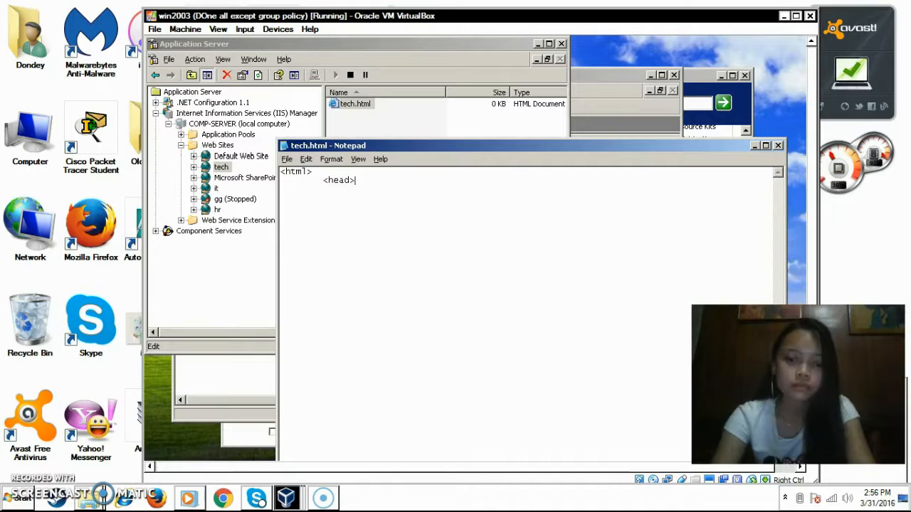
type("titlw")
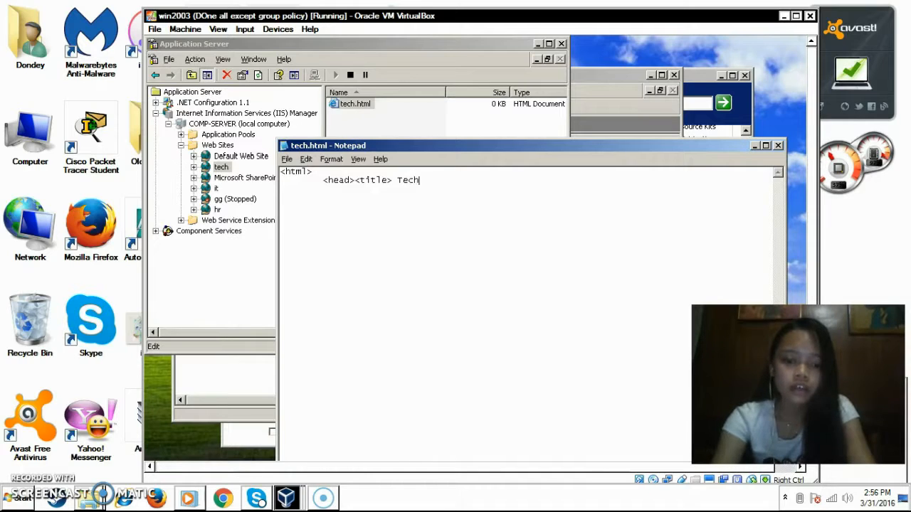
type("h")
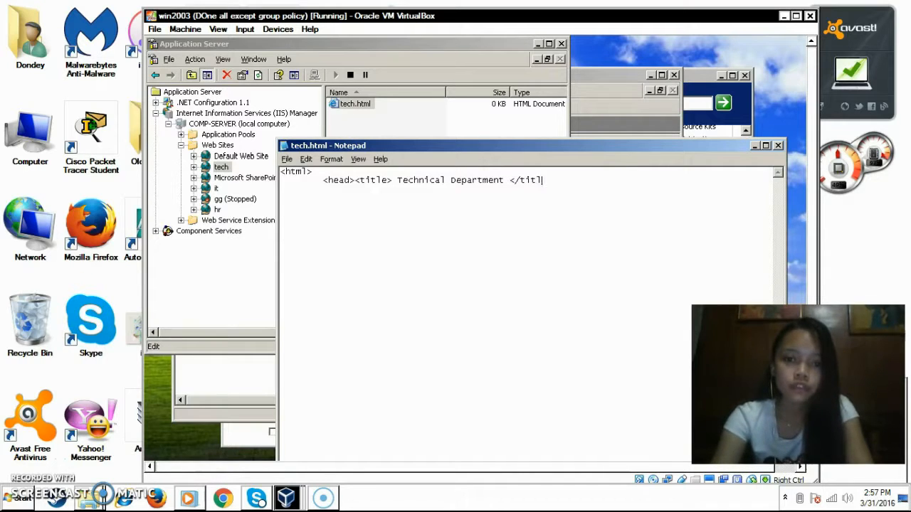
type("h")
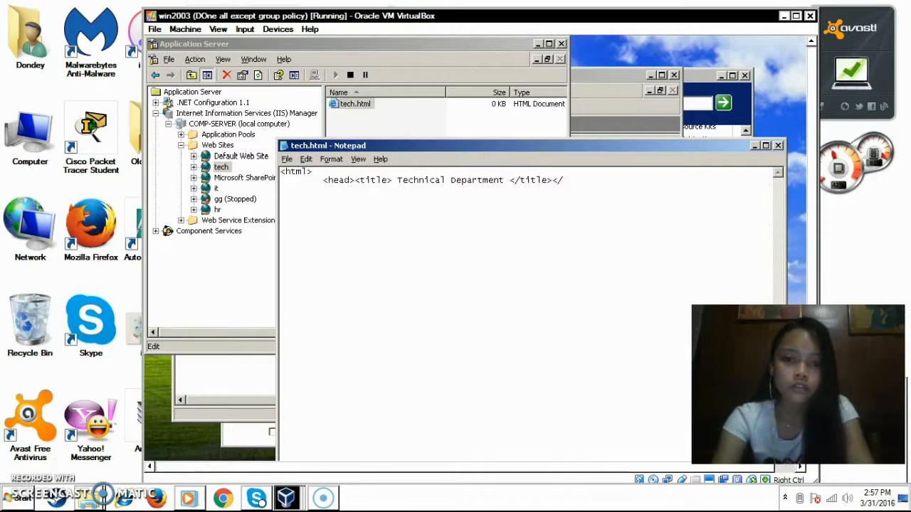
type("ead>")
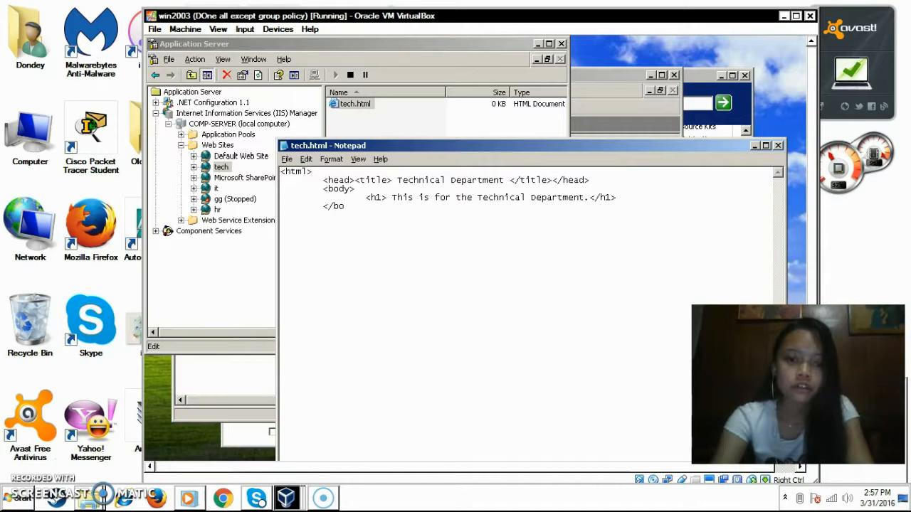
type("y> </")
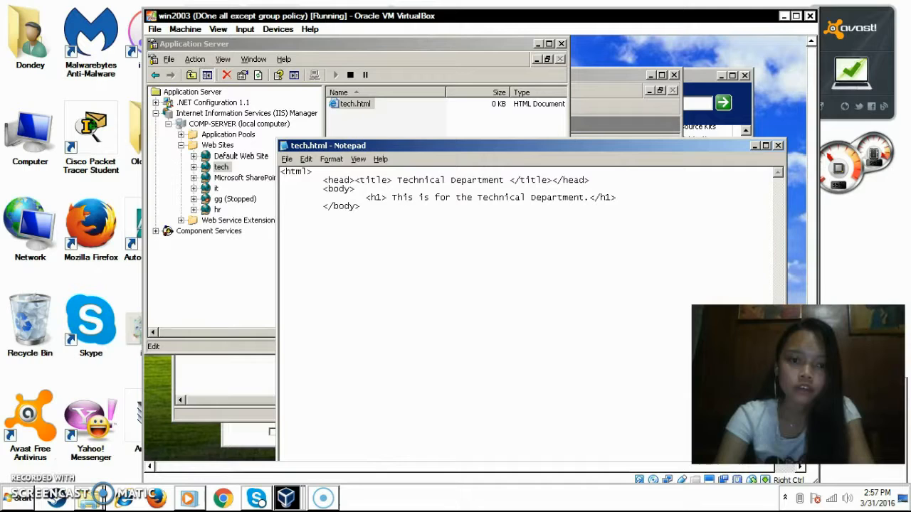
type("html>")
Save tech.html and close Notepad.
left_click(288, 158)
left_click(298, 195)
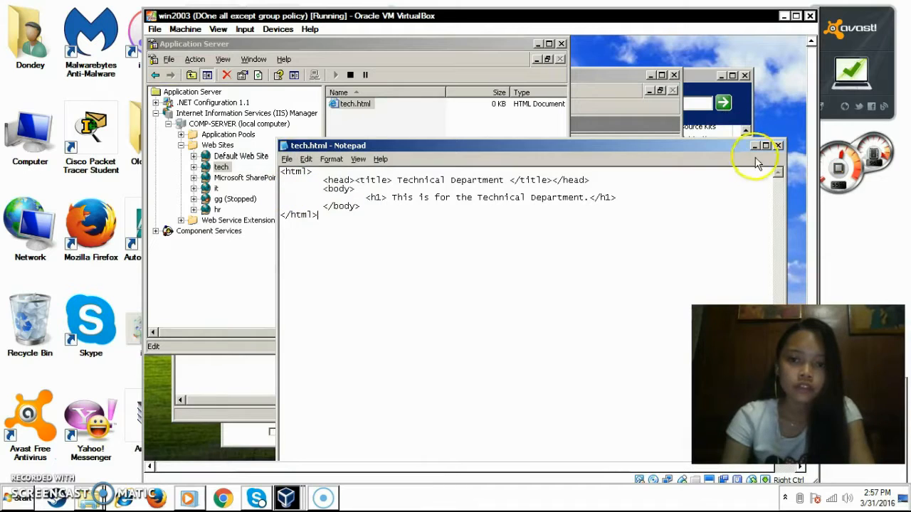
left_click(777, 145)
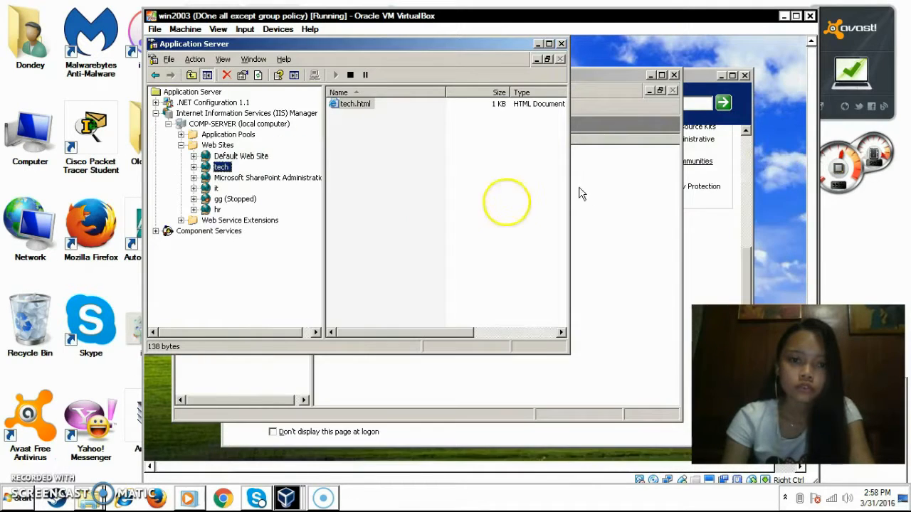
Add tech.html to the tech site's default content pages and move it to the top.
right_click(435, 204)
left_click(417, 197)
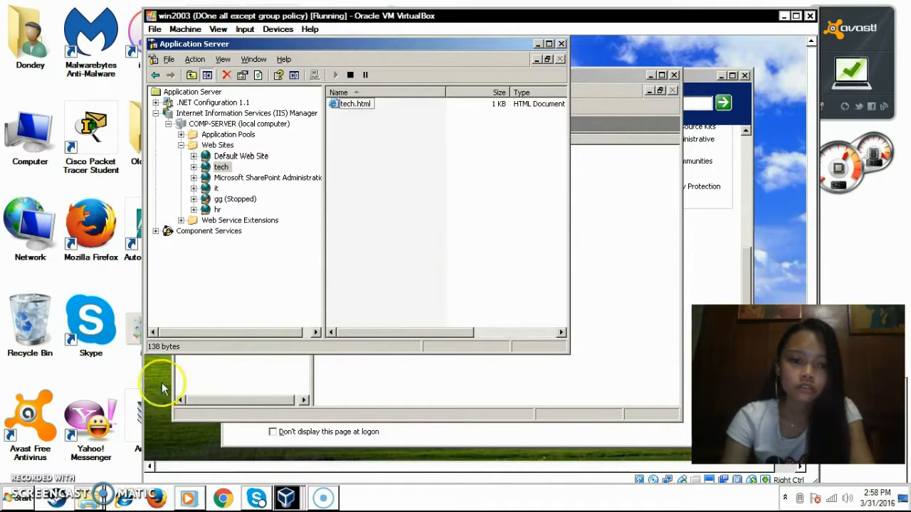
right_click(221, 169)
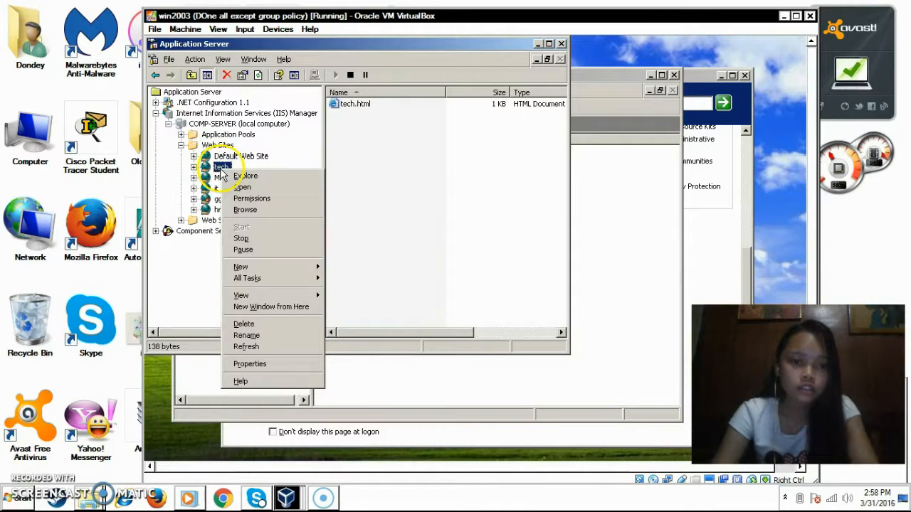
left_click(248, 364)
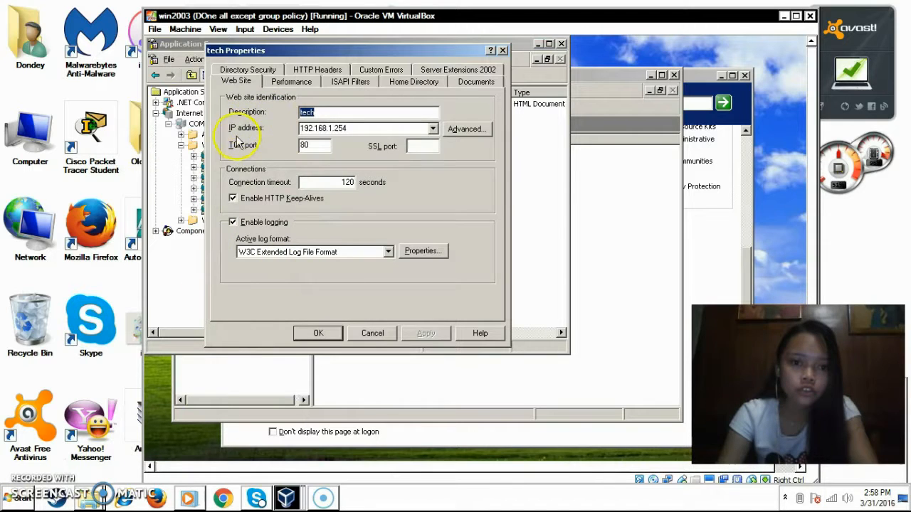
left_click(490, 83)
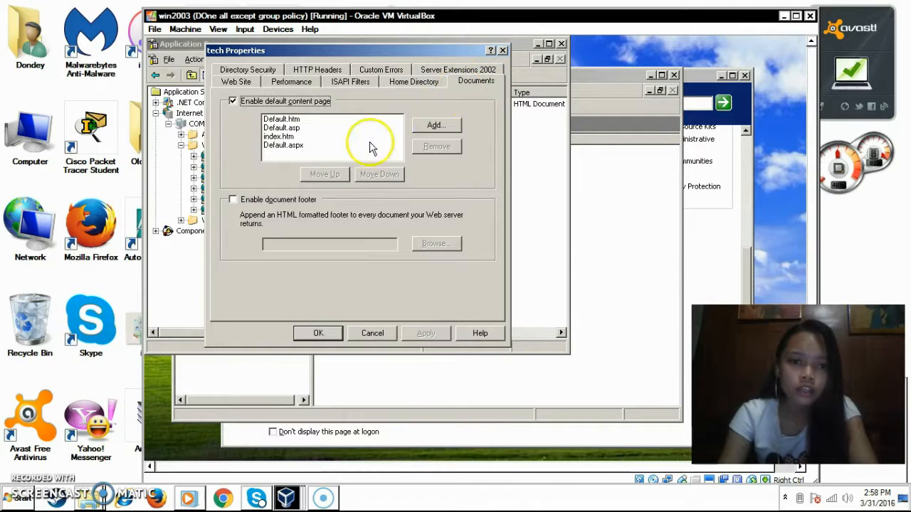
left_click(435, 125)
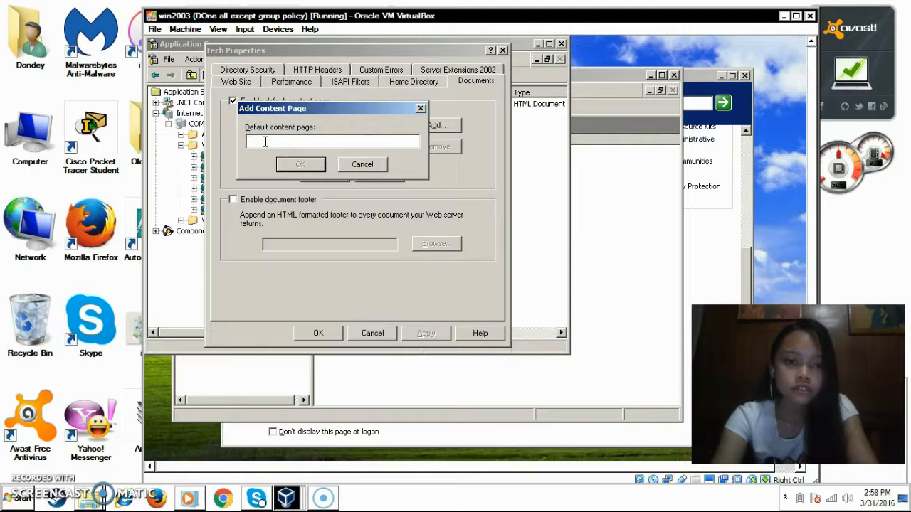
type("tech")
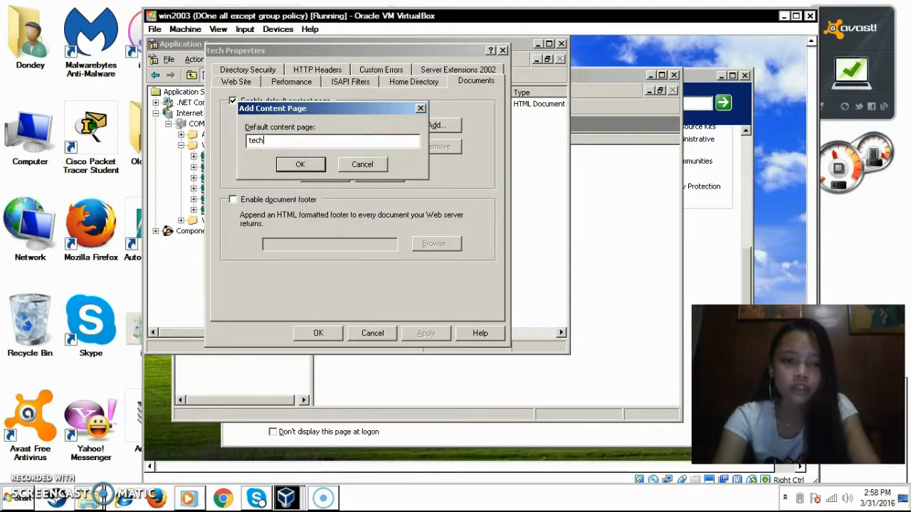
type(".html")
left_click(303, 165)
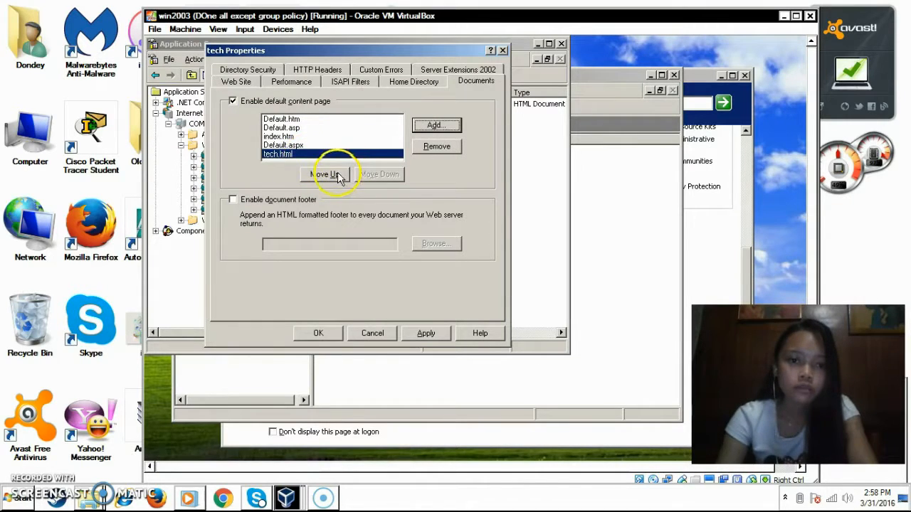
left_click(337, 176)
left_click(337, 176)
left_click(337, 176)
left_click(337, 176)
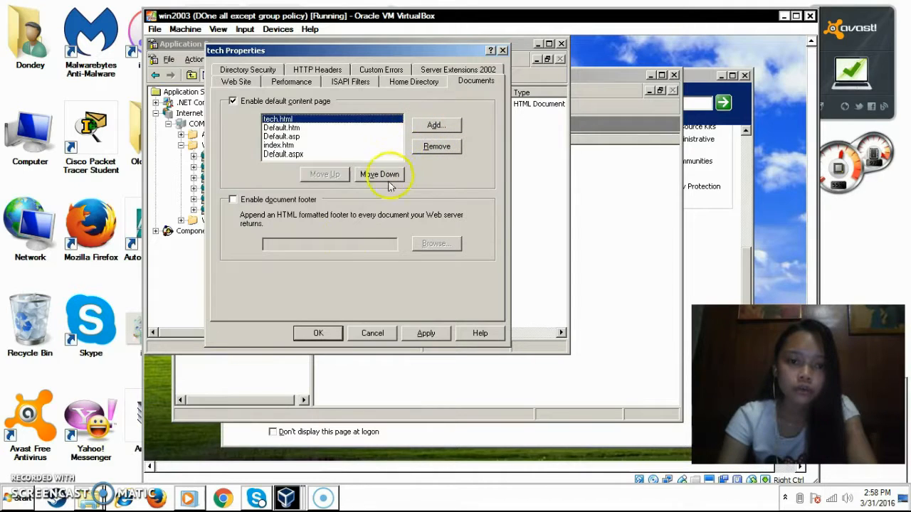
Apply and save the tech site properties, then bring Manage Your Server forward.
left_click(421, 331)
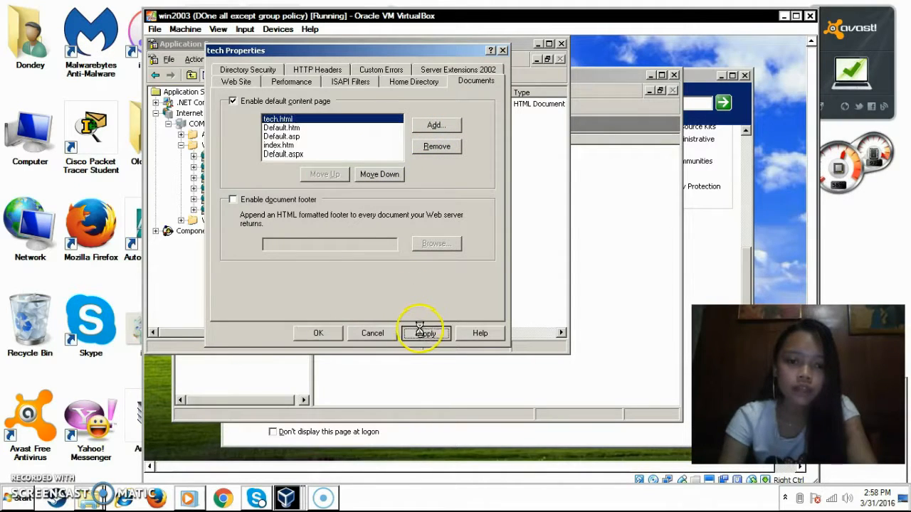
left_click(234, 80)
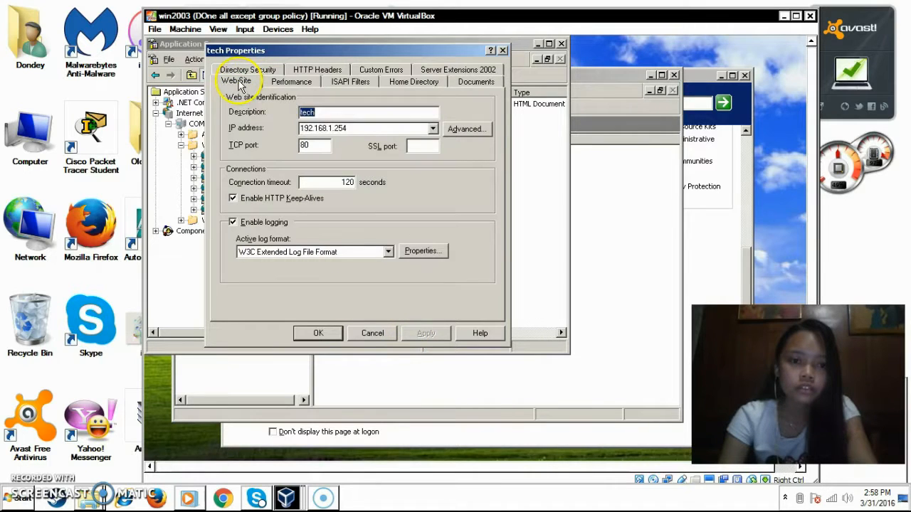
left_click(318, 334)
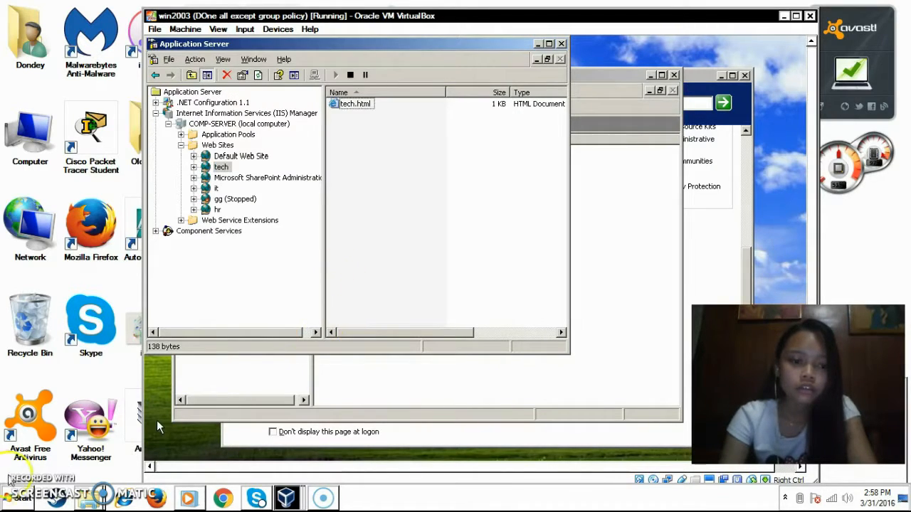
left_click(704, 254)
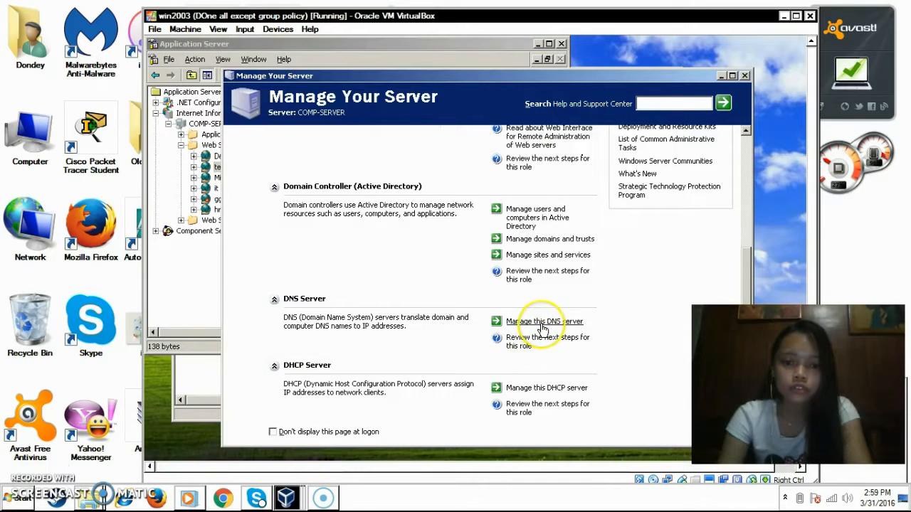
left_click(543, 323)
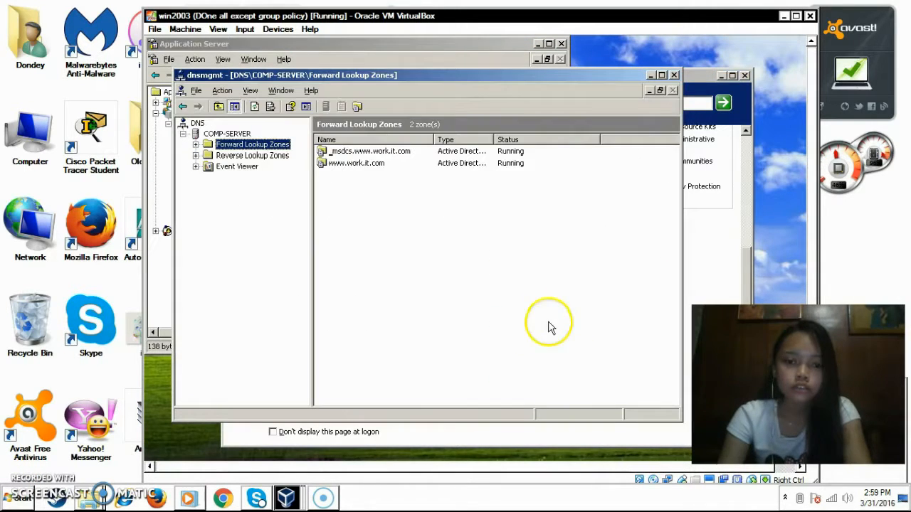
left_click(396, 209)
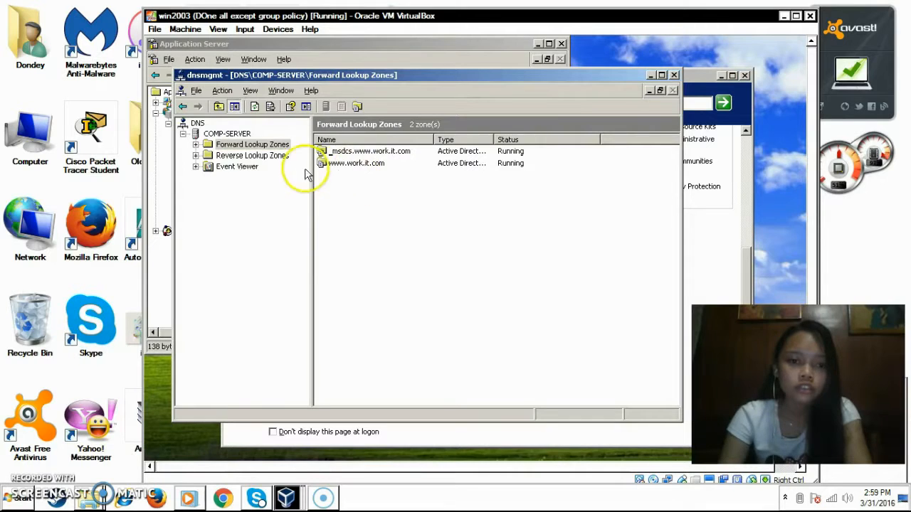
left_click(366, 166)
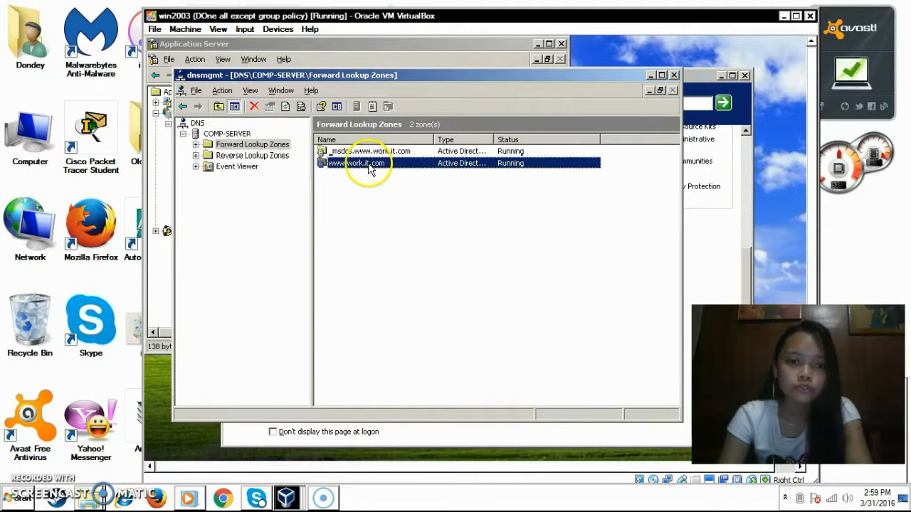
double_click(369, 168)
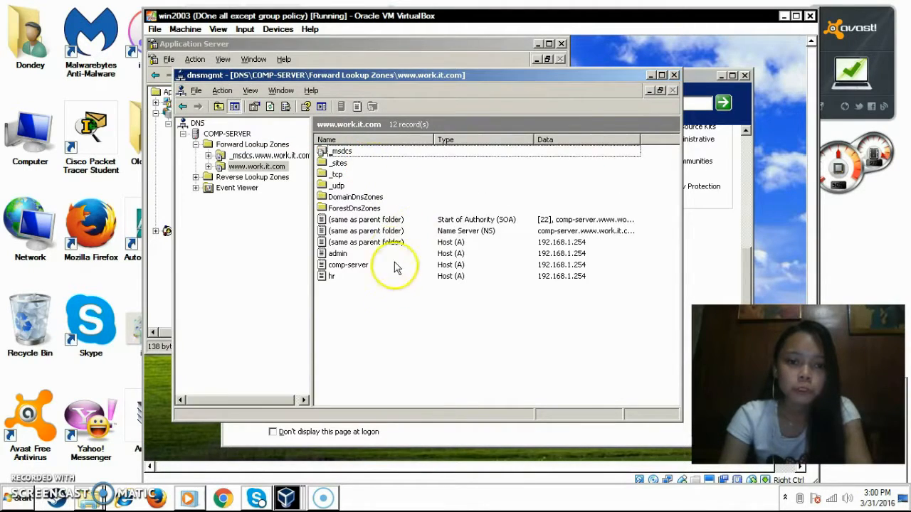
right_click(396, 320)
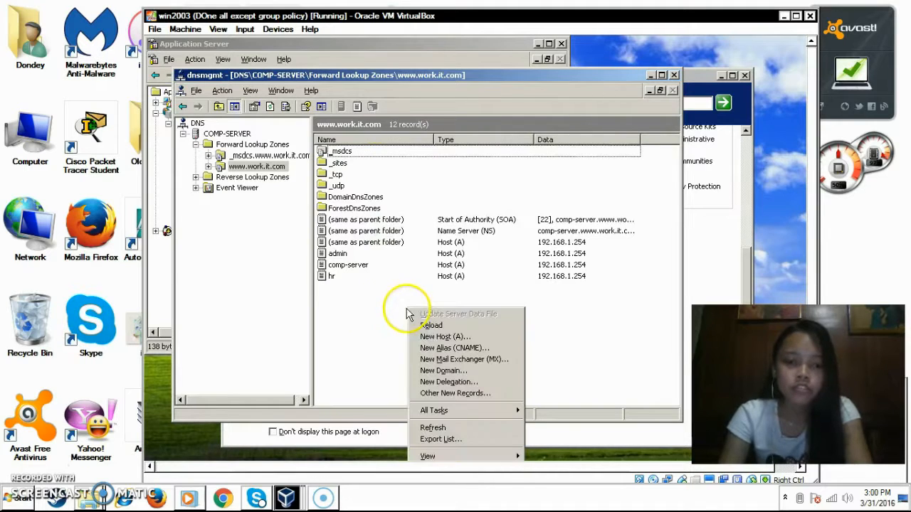
left_click(443, 339)
Add host record tech at 192.168.1.254, then select the COMP-SERVER node.
left_click(388, 178)
type("tech")
left_click(325, 244)
type("192 .1")
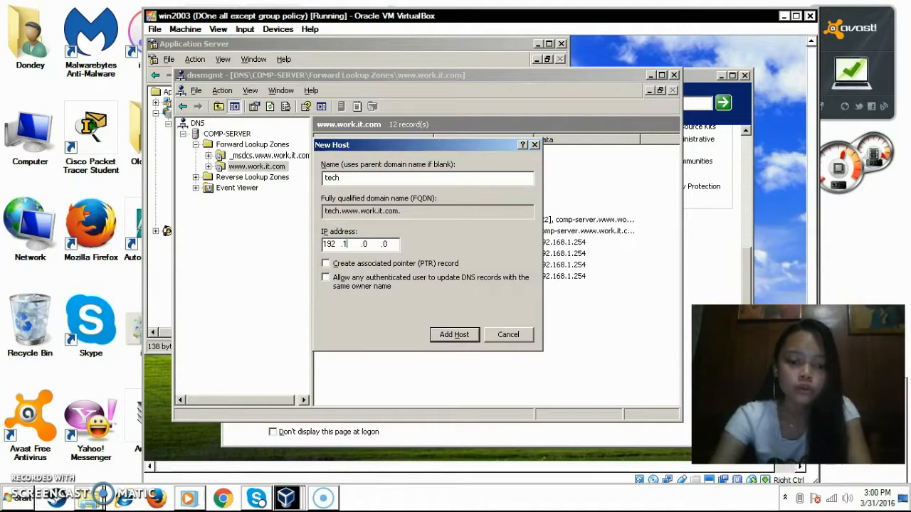
type("68 .1")
left_click(396, 243)
left_click(387, 243)
type("254")
left_click(454, 334)
left_click(478, 319)
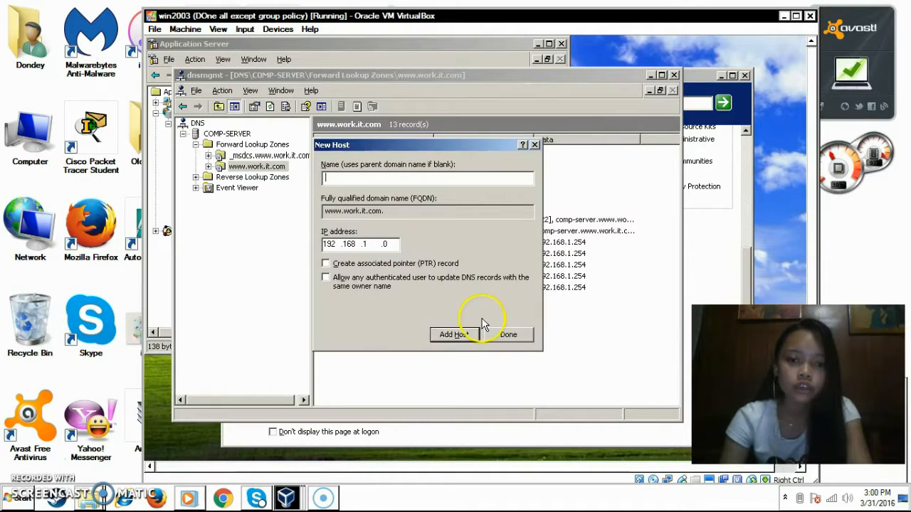
left_click(510, 336)
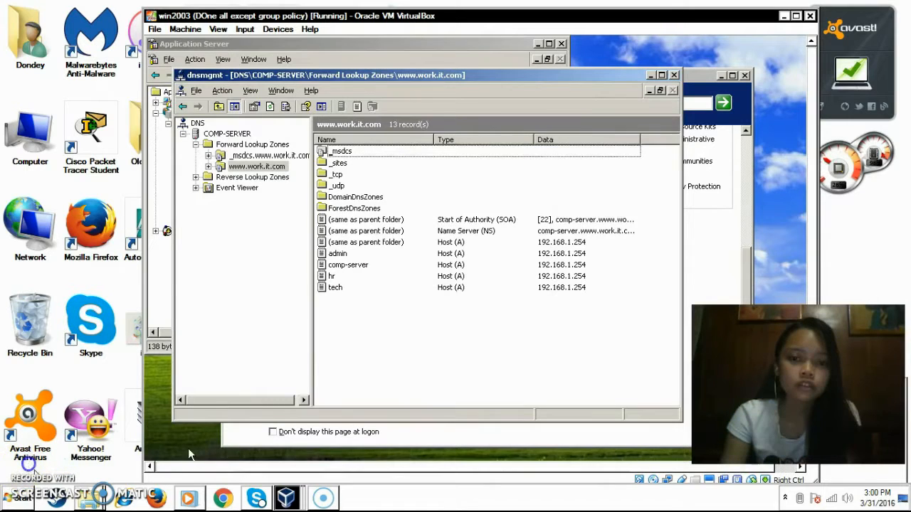
left_click(232, 136)
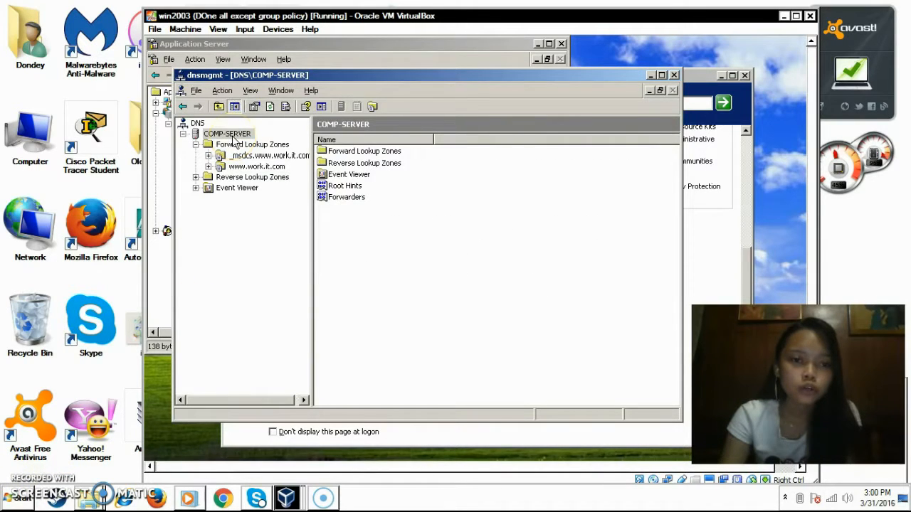
Stop the DNS Server service on COMP-SERVER via All Tasks.
right_click(232, 140)
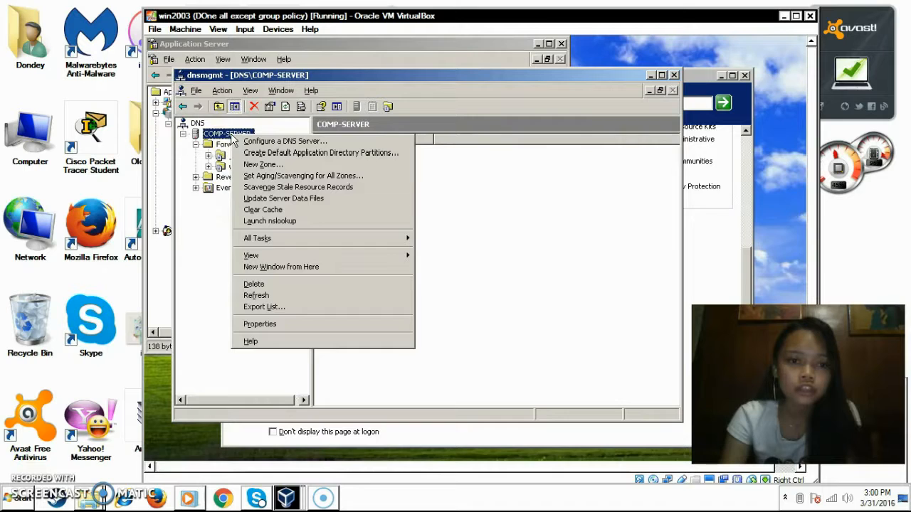
mouse_move(249, 244)
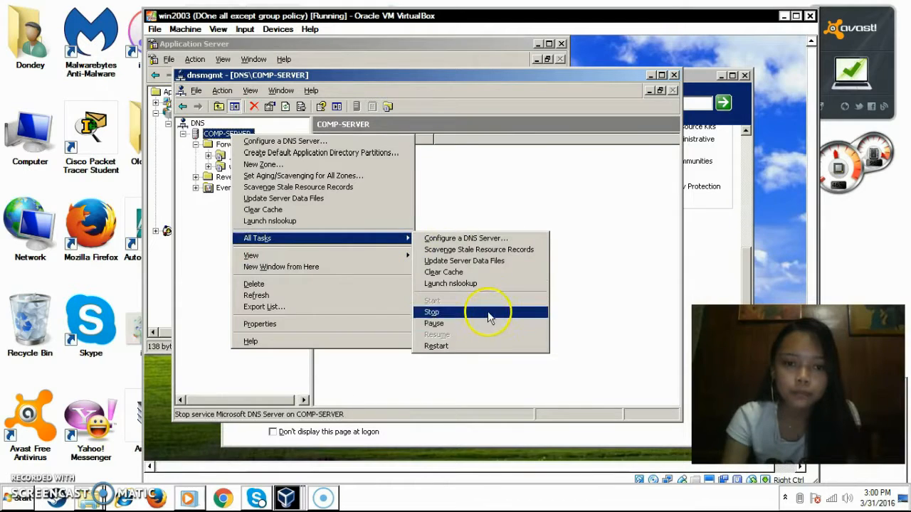
left_click(437, 313)
left_click(245, 138)
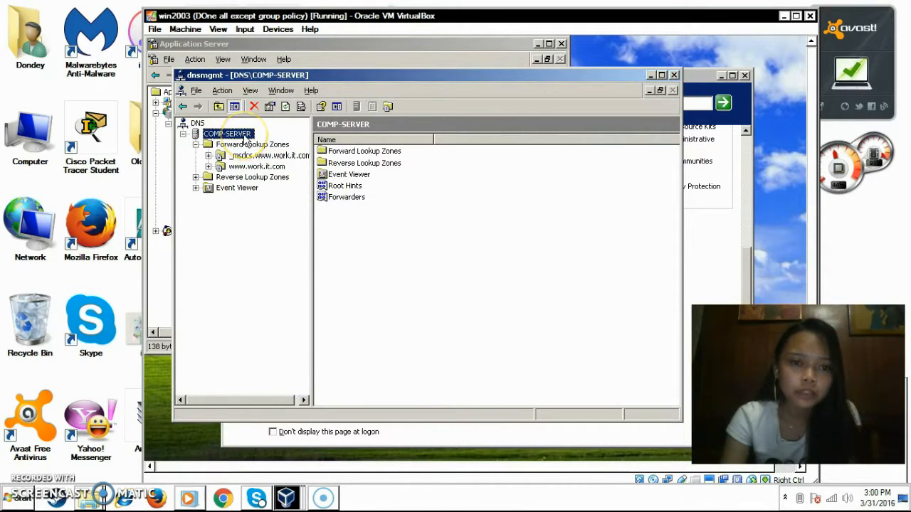
Start the DNS Server service on COMP-SERVER again via All Tasks.
right_click(246, 139)
left_click(299, 246)
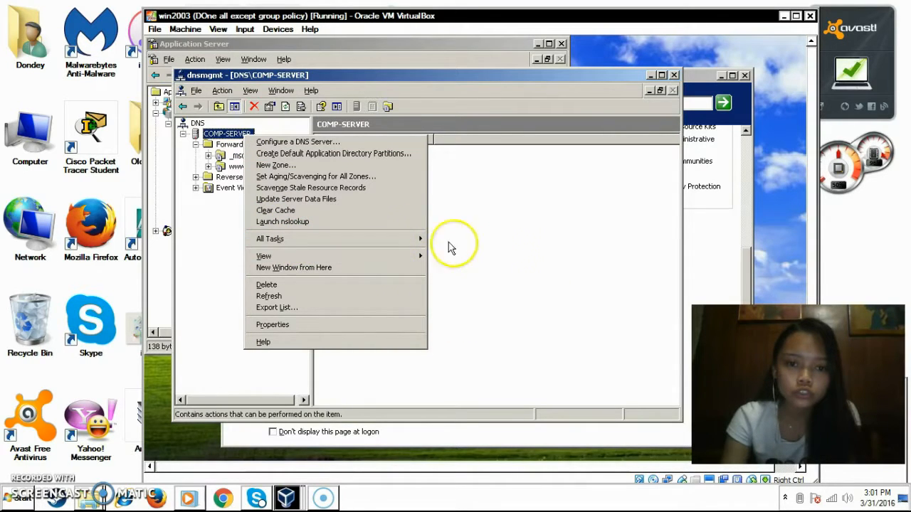
mouse_move(416, 239)
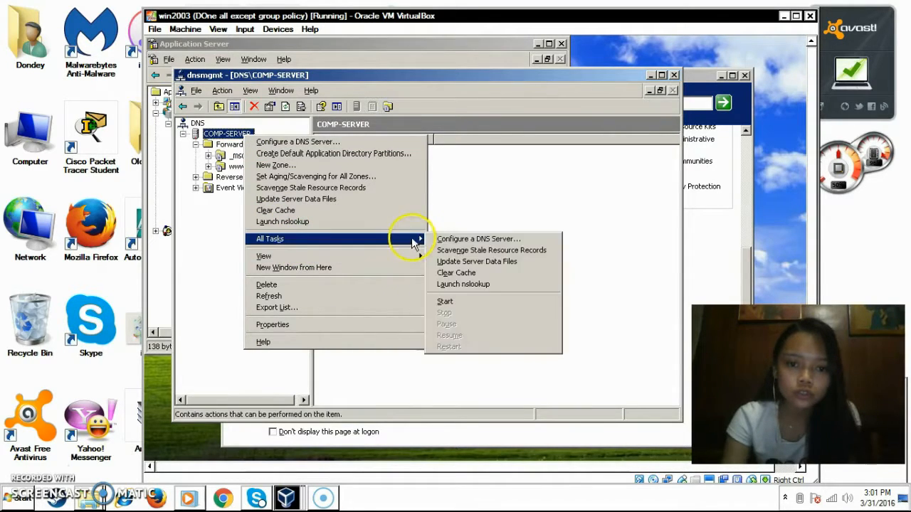
left_click(445, 302)
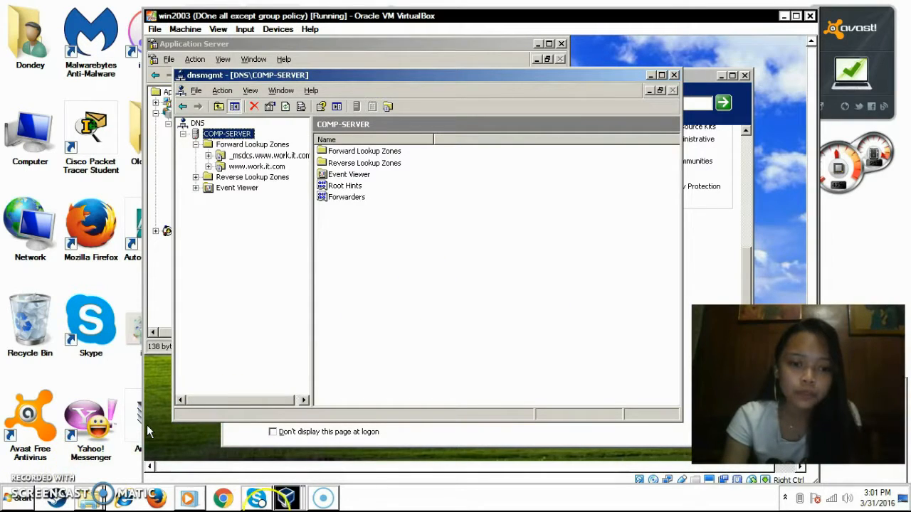
left_click(284, 498)
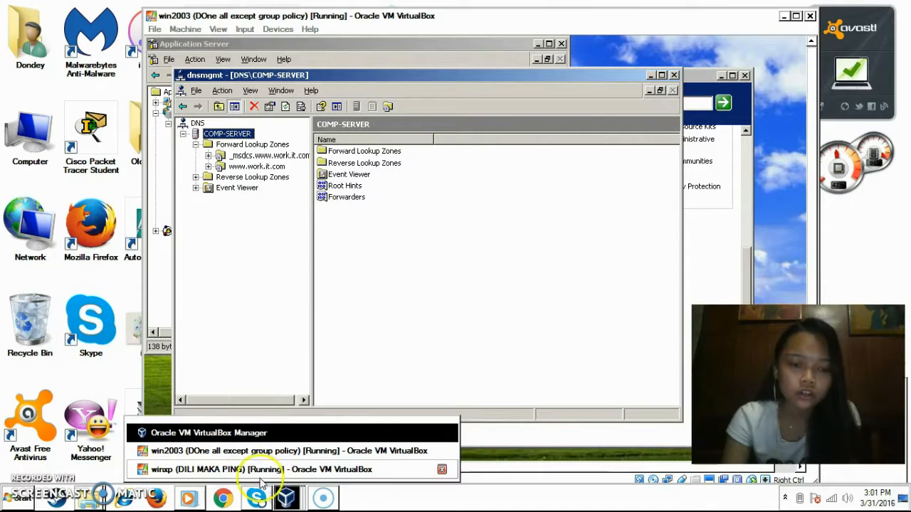
In the winxp VM's command prompt, run ipconfig /release and ipconfig /renew.
left_click(235, 469)
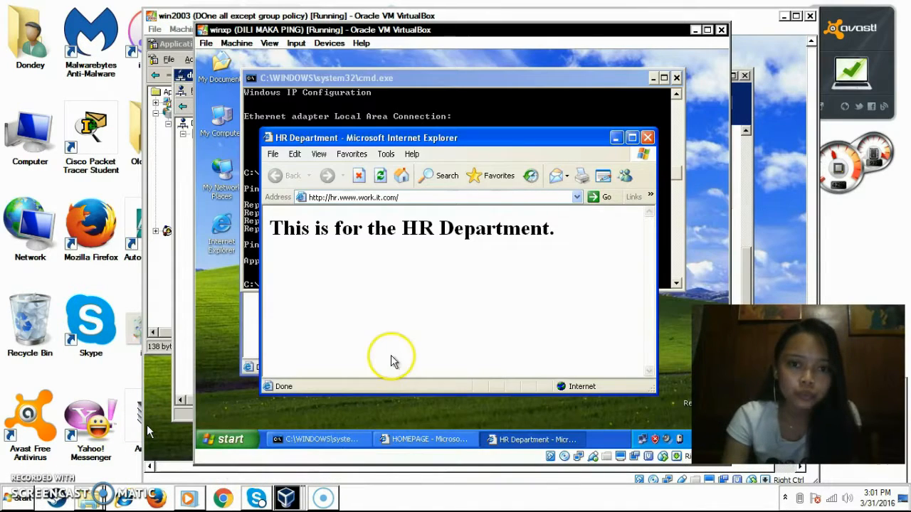
left_click(570, 120)
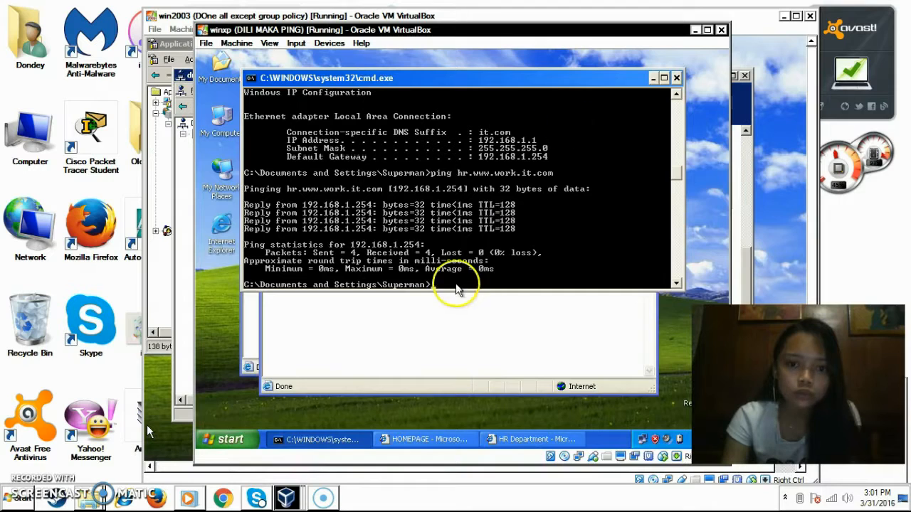
type("icon")
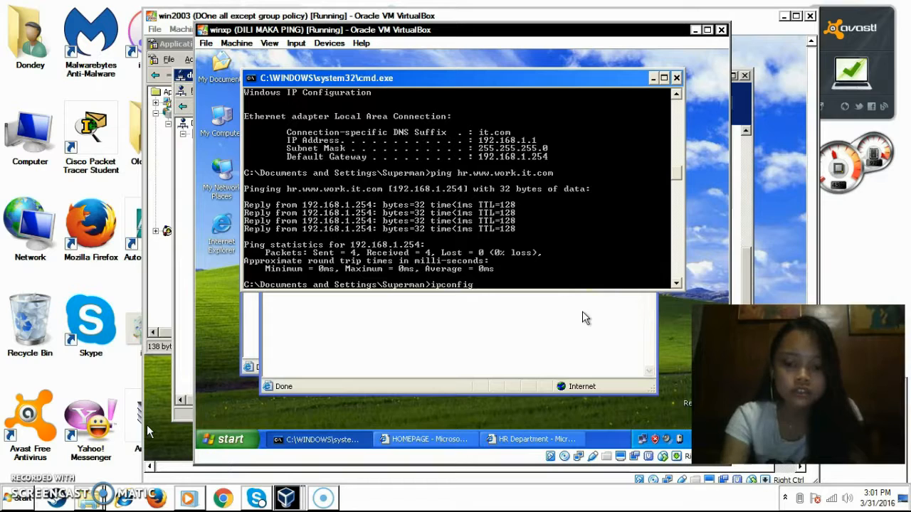
type("/release")
key("Return")
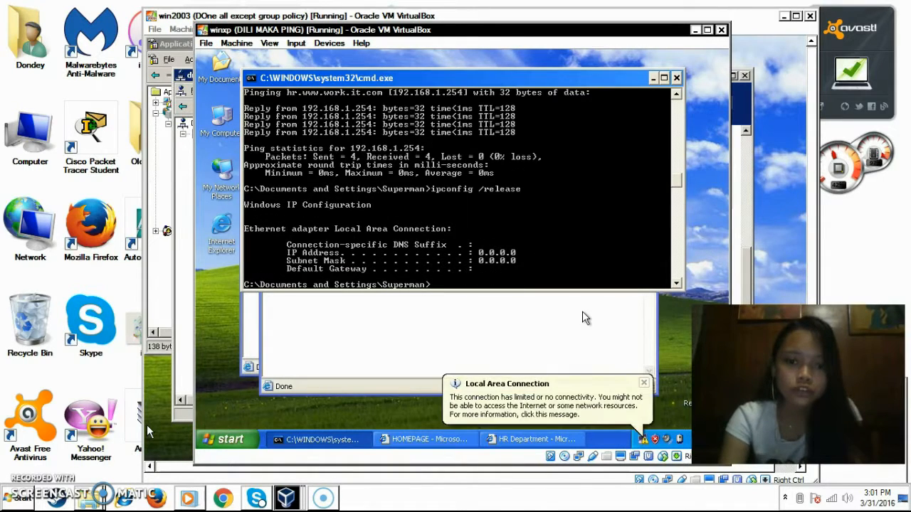
type("ipcon")
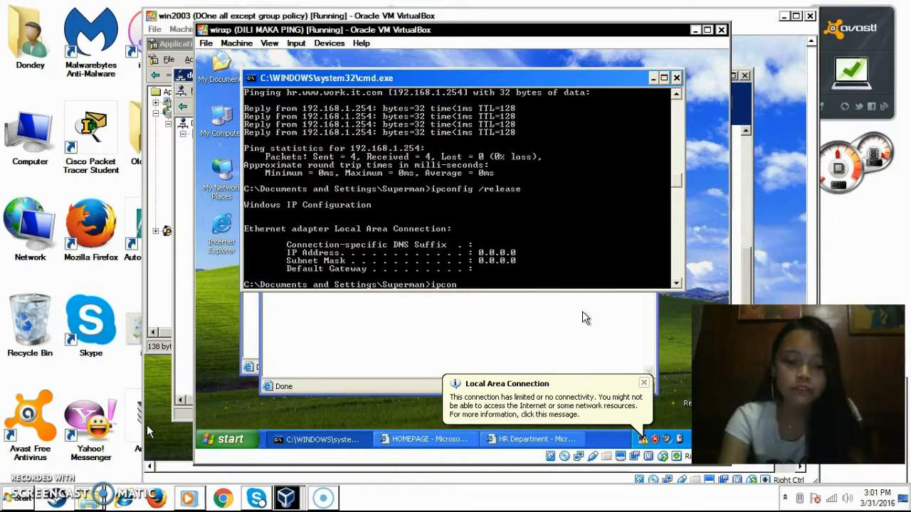
type("fi")
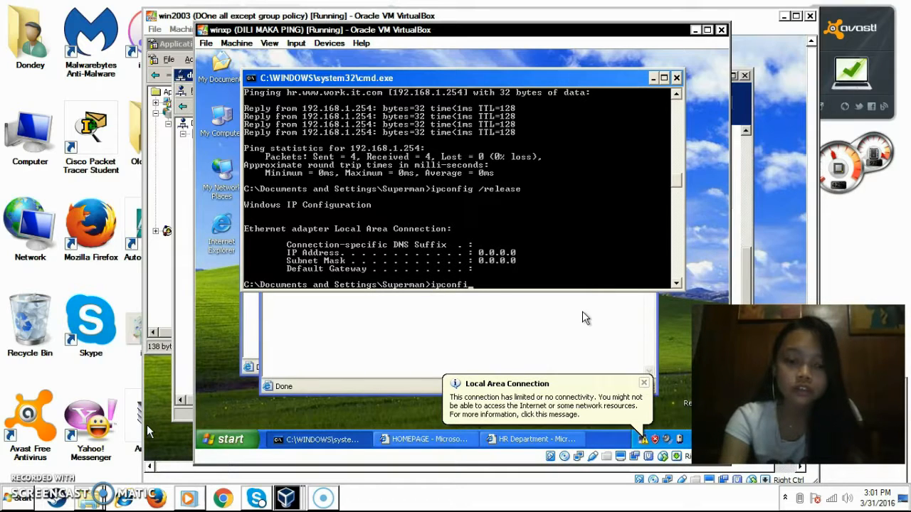
type("g /re")
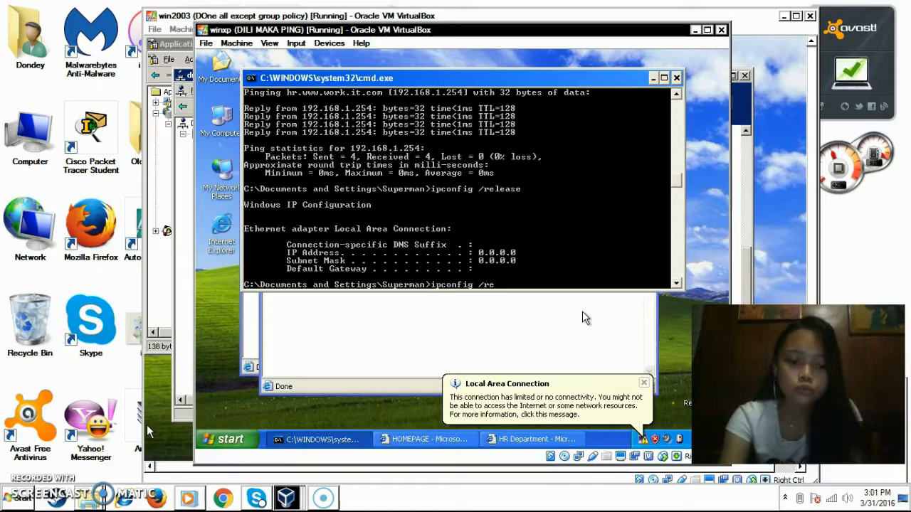
type("new")
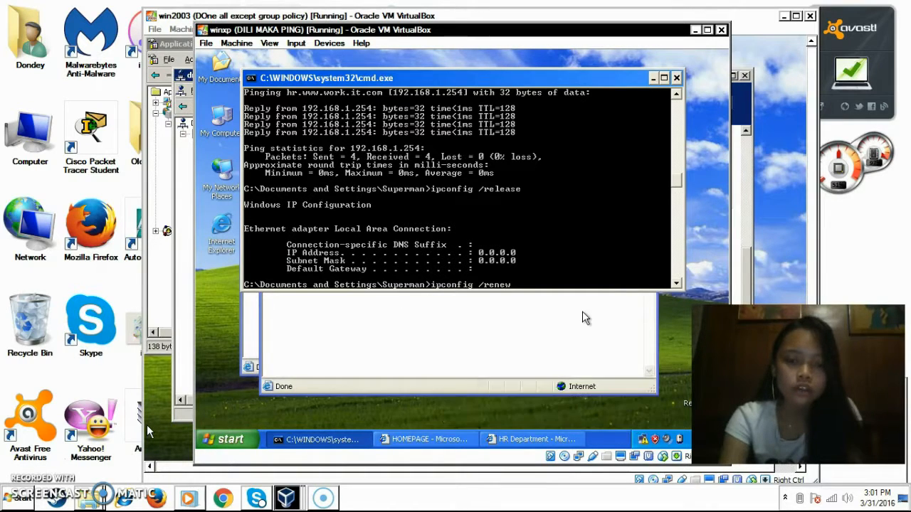
key("Return")
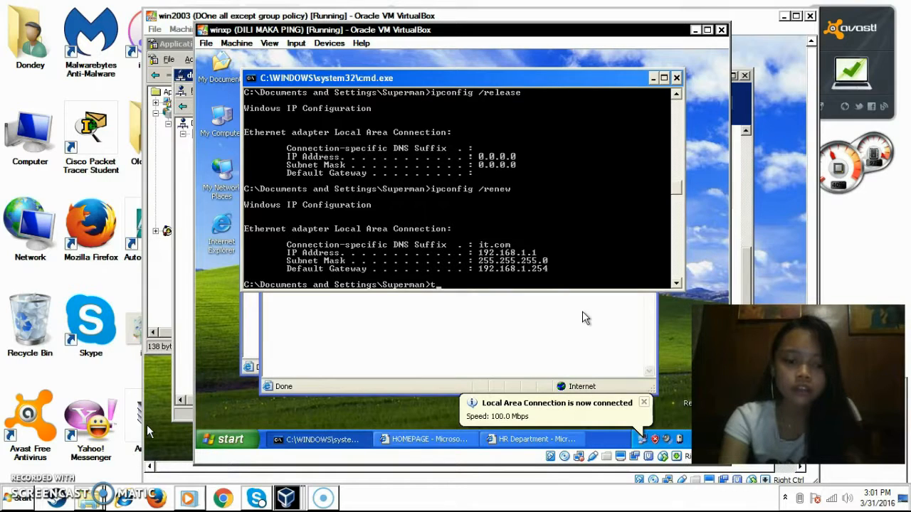
type("e")
key("BackSpace")
type("ping")
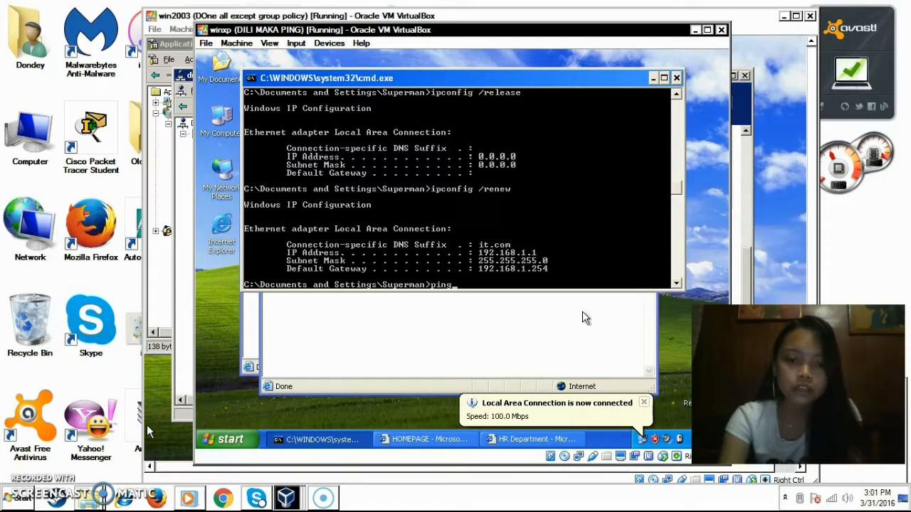
type(" tech.w")
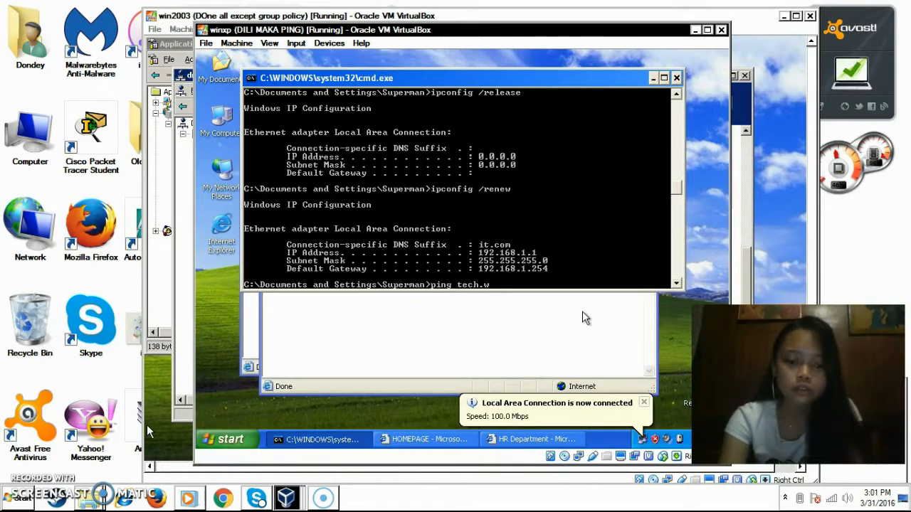
type("ww.work.it.com")
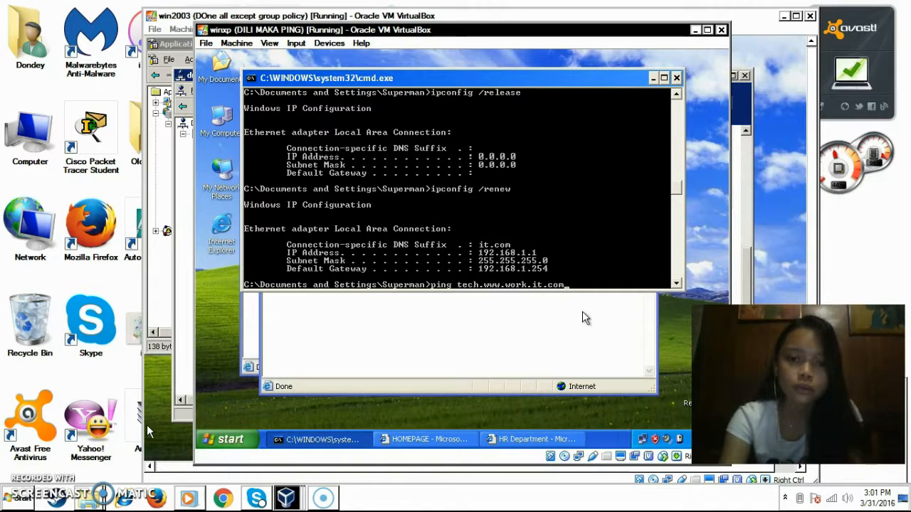
key("Return")
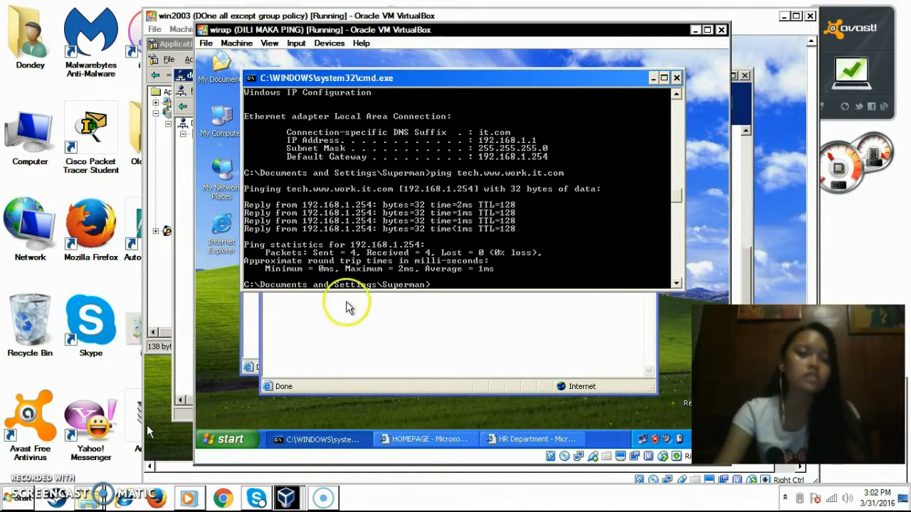
double_click(221, 241)
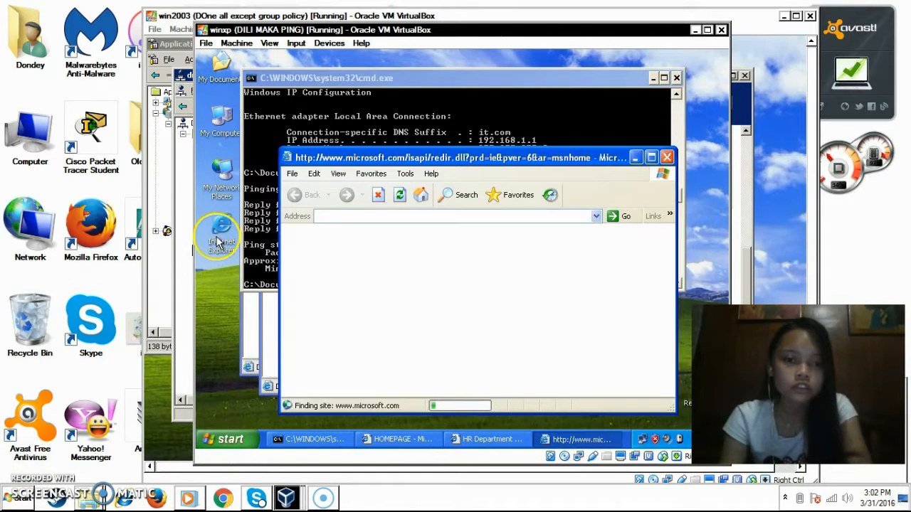
left_click(356, 216)
type("tech.www.work")
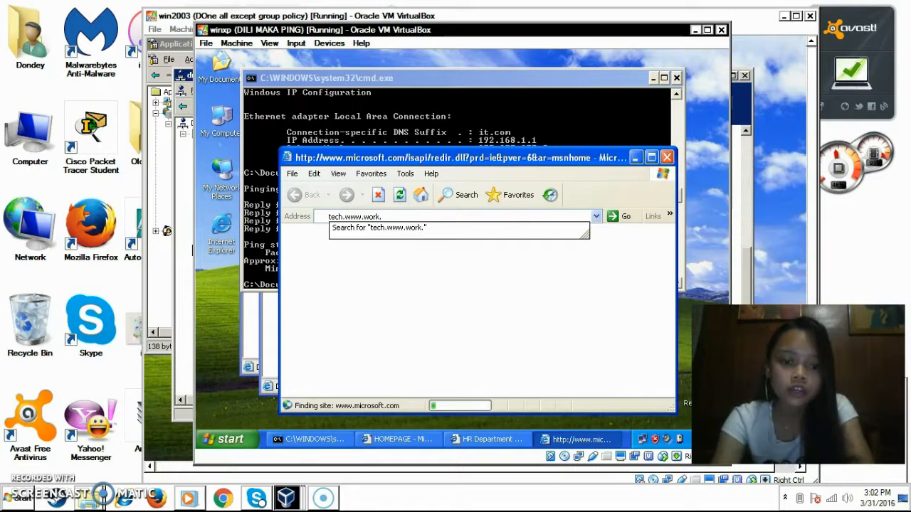
type(".it.com")
key("Return")
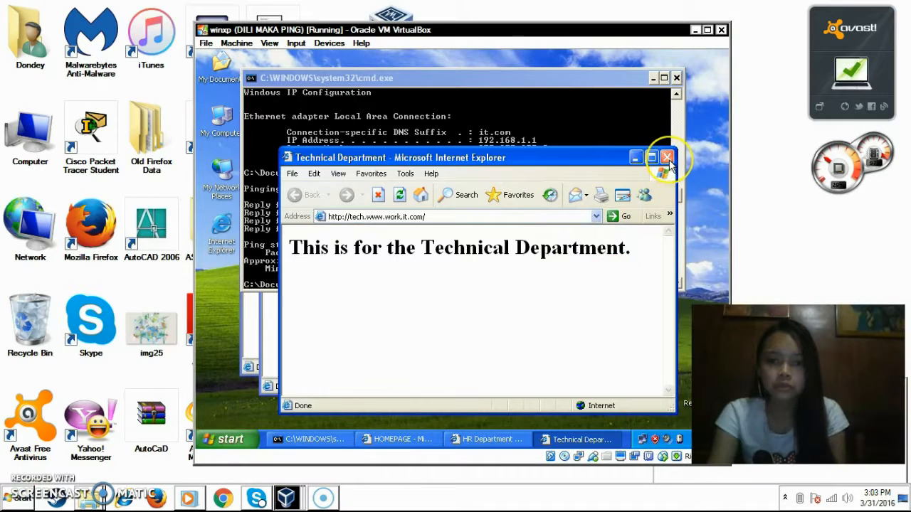
Close the Technical, HR and HOMEPAGE browser windows, minimize cmd, and return to win2003.
left_click(667, 158)
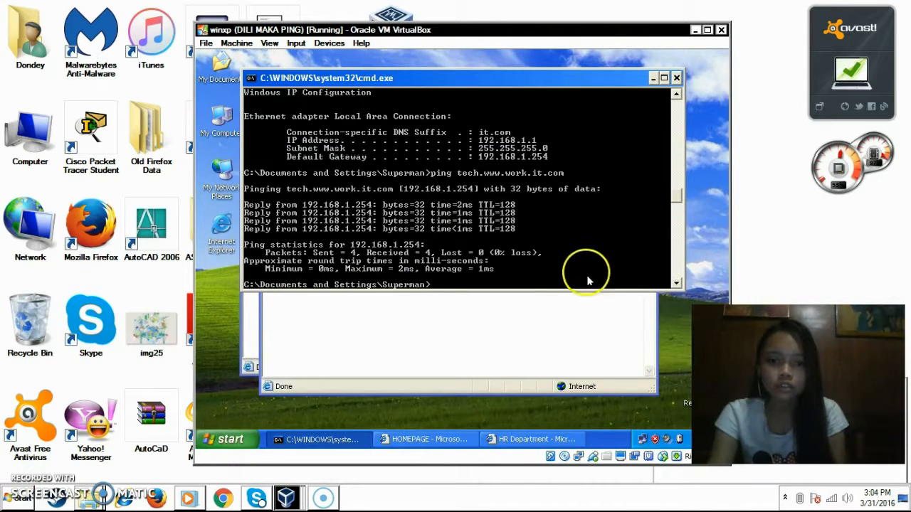
left_click(647, 137)
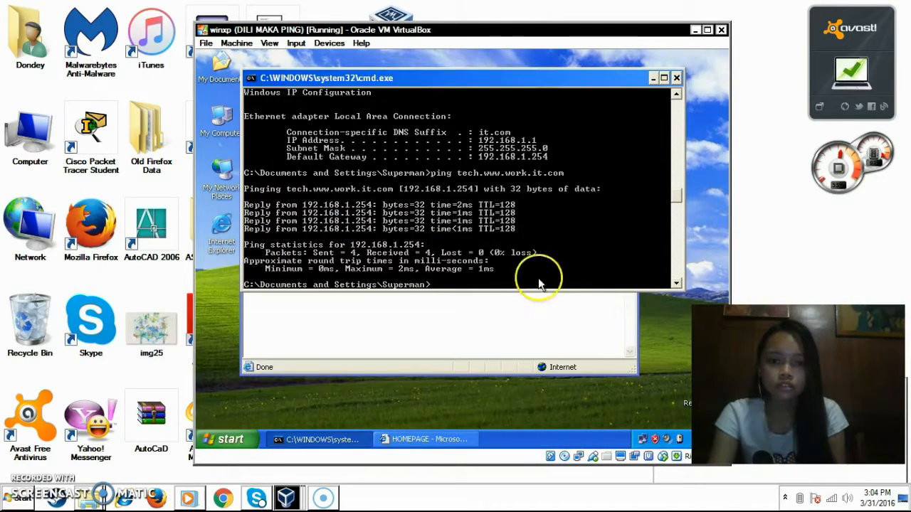
left_click(627, 118)
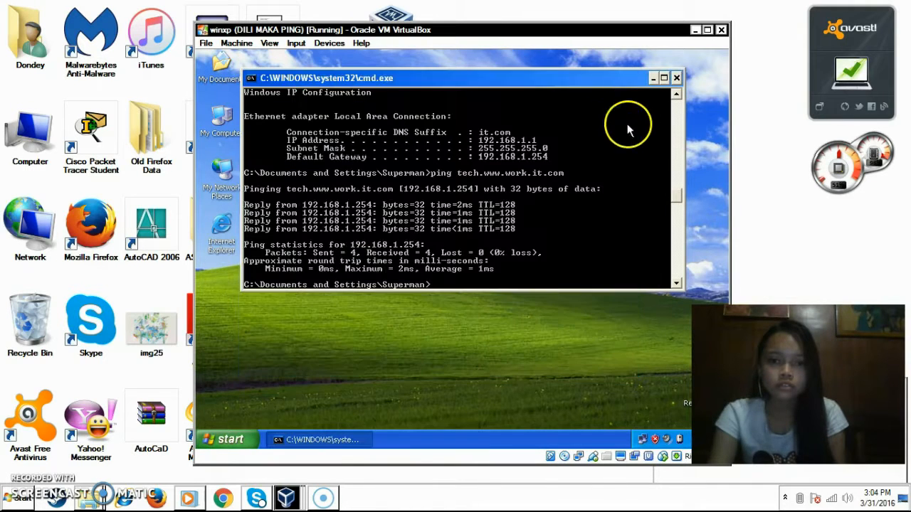
left_click(652, 79)
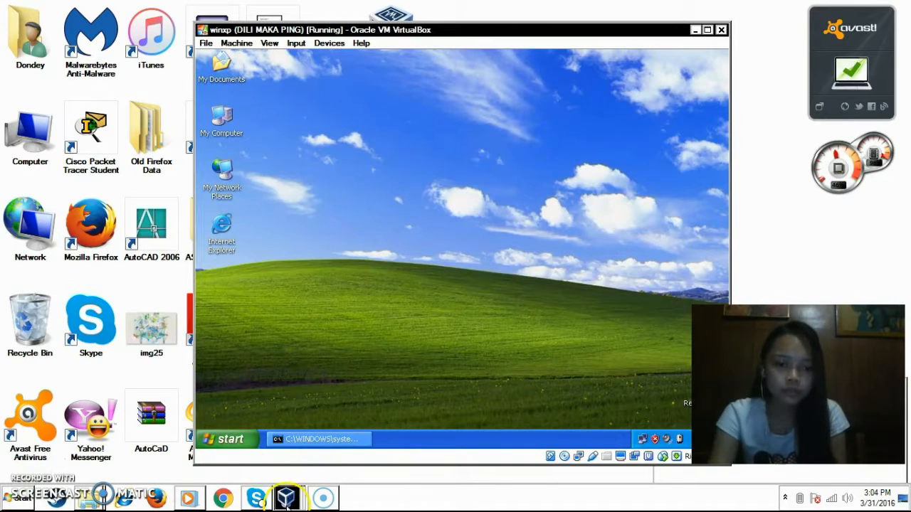
left_click(287, 498)
left_click(205, 450)
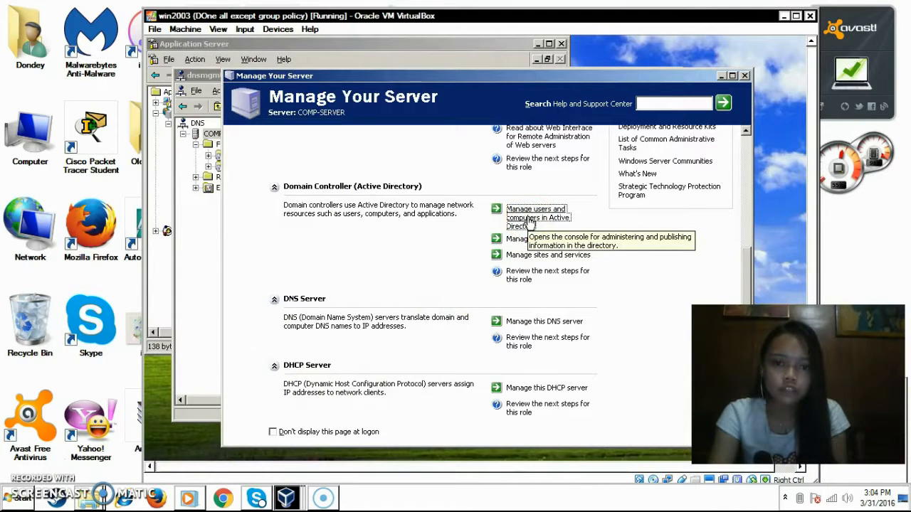
left_click(521, 223)
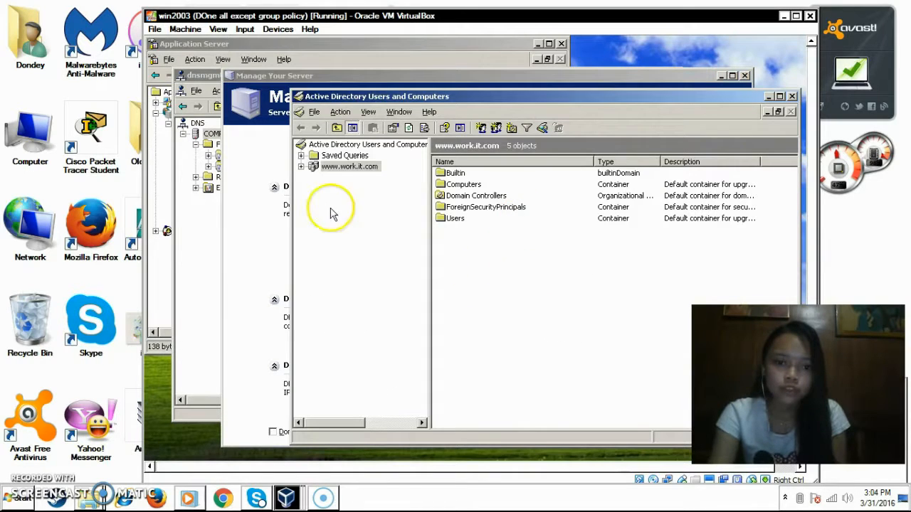
left_click(360, 167)
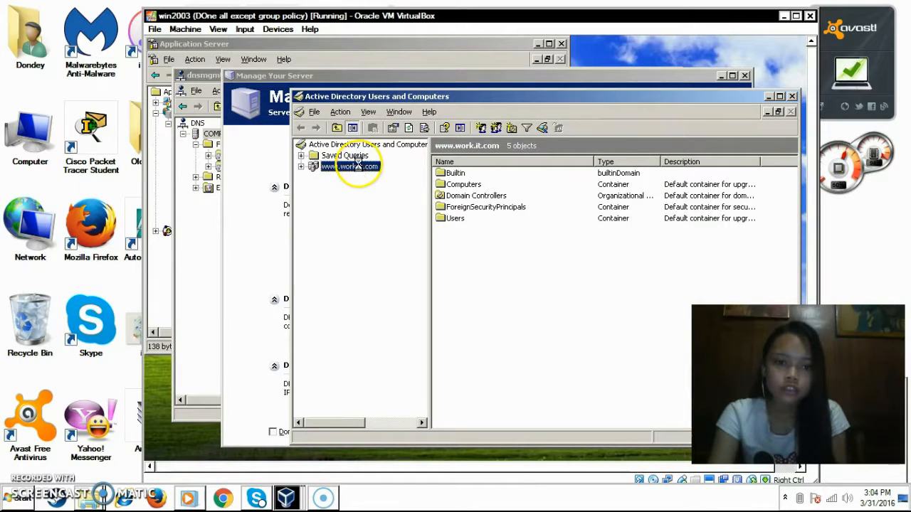
right_click(358, 165)
mouse_move(418, 249)
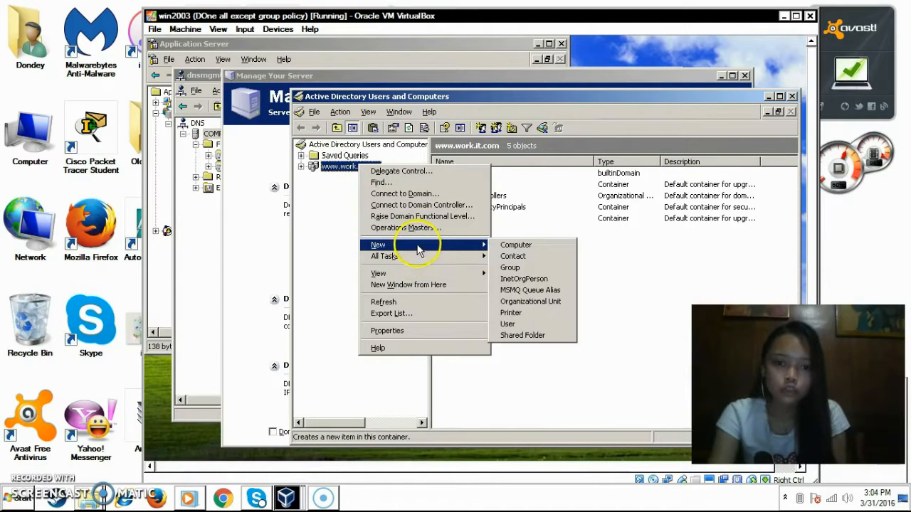
left_click(526, 302)
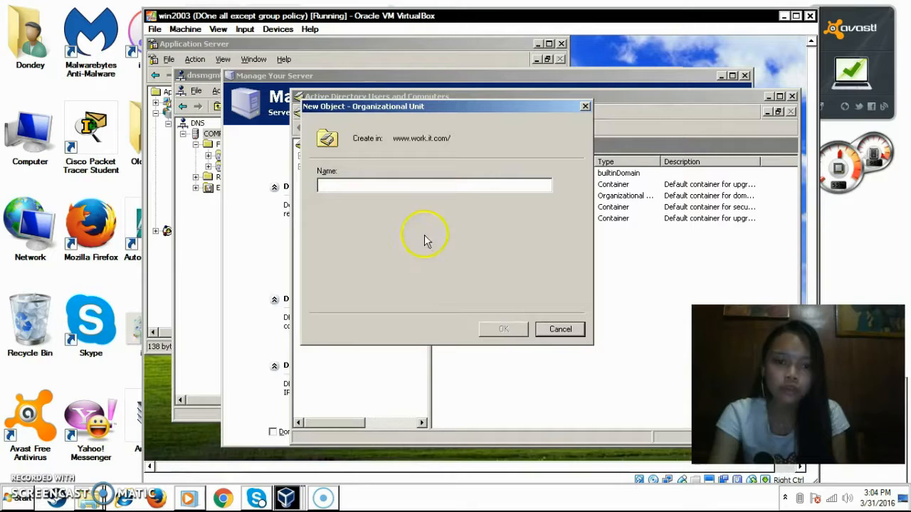
type("it.com")
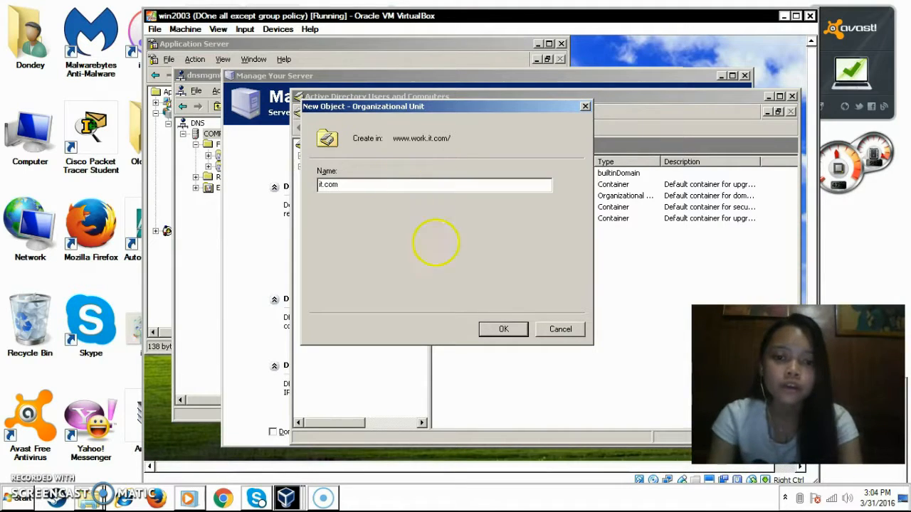
left_click(511, 328)
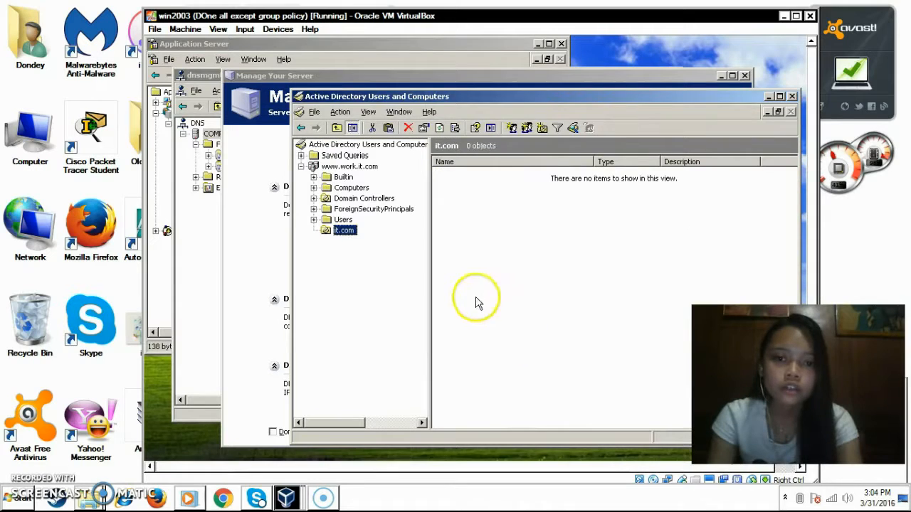
Create the admin organizational unit inside it.com.
right_click(345, 234)
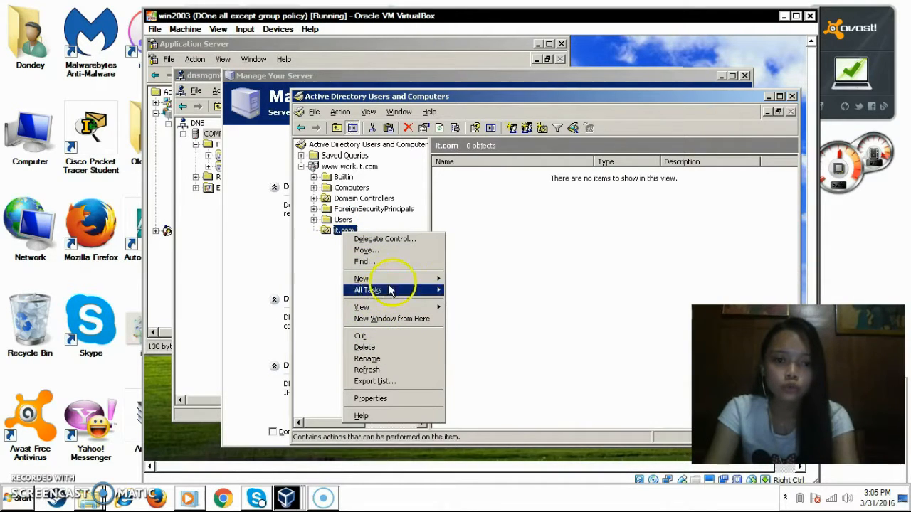
mouse_move(421, 283)
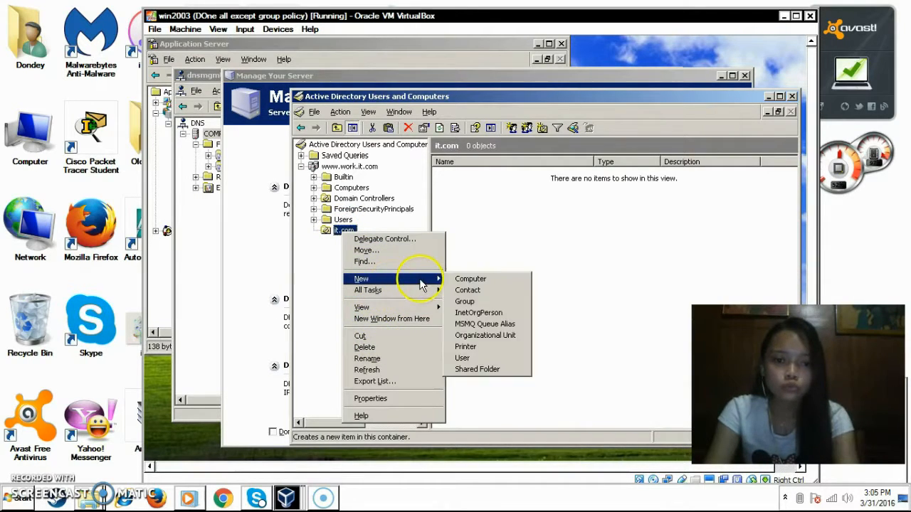
left_click(487, 337)
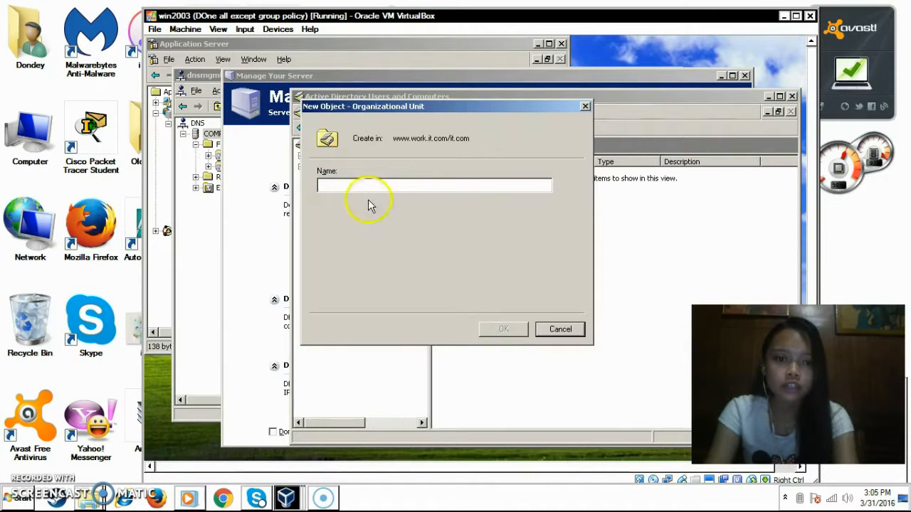
type("admin")
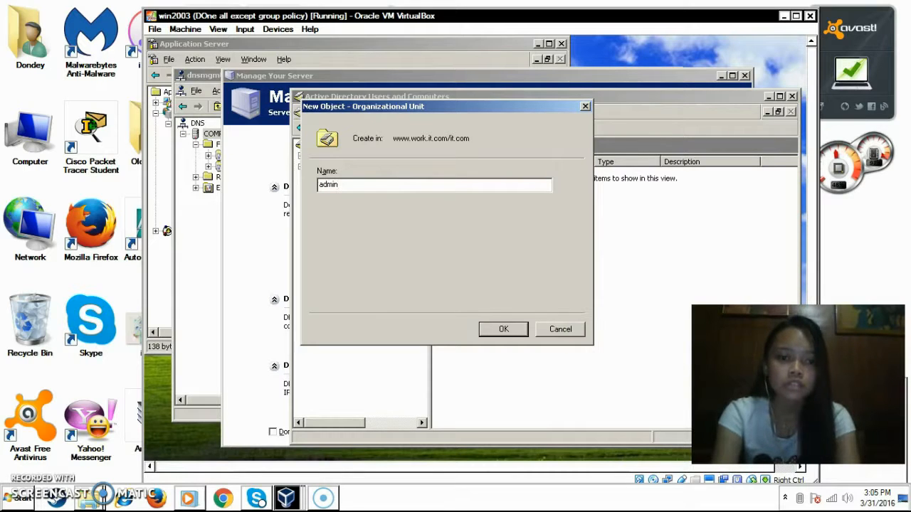
left_click(511, 330)
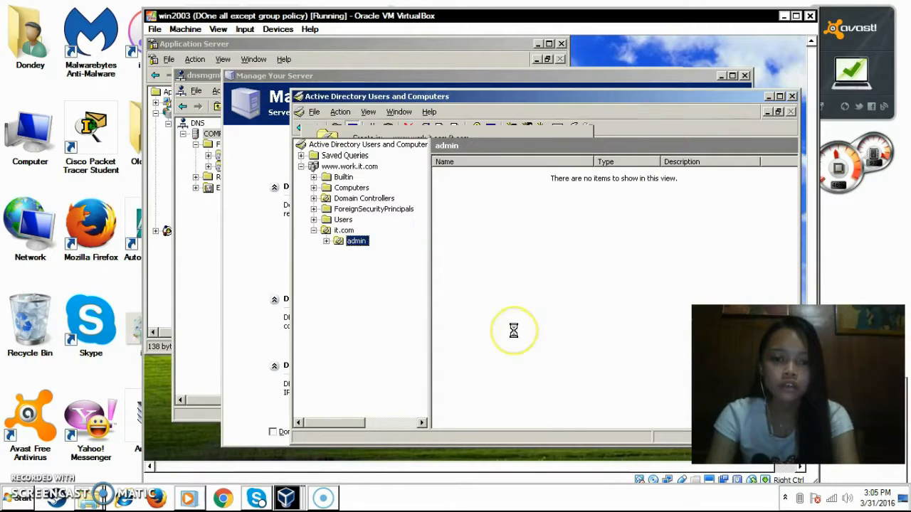
left_click(344, 230)
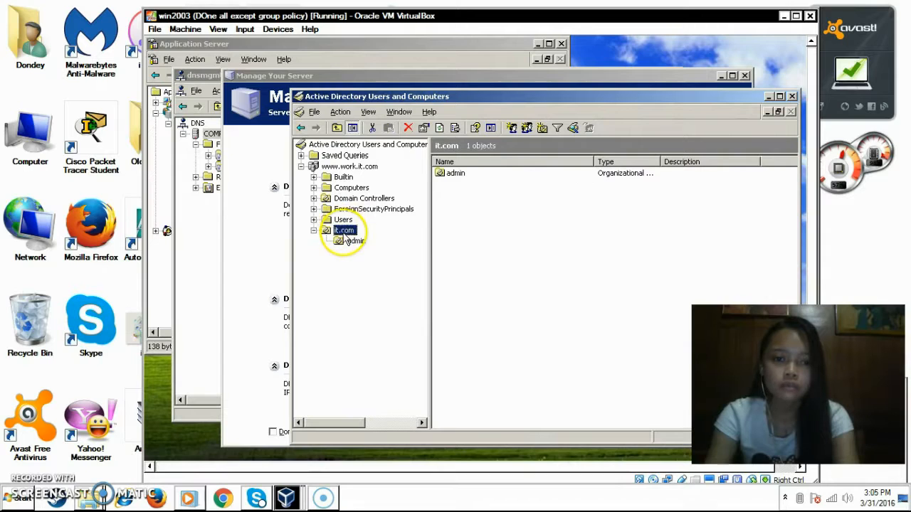
Create the hr organizational unit inside it.com.
right_click(344, 236)
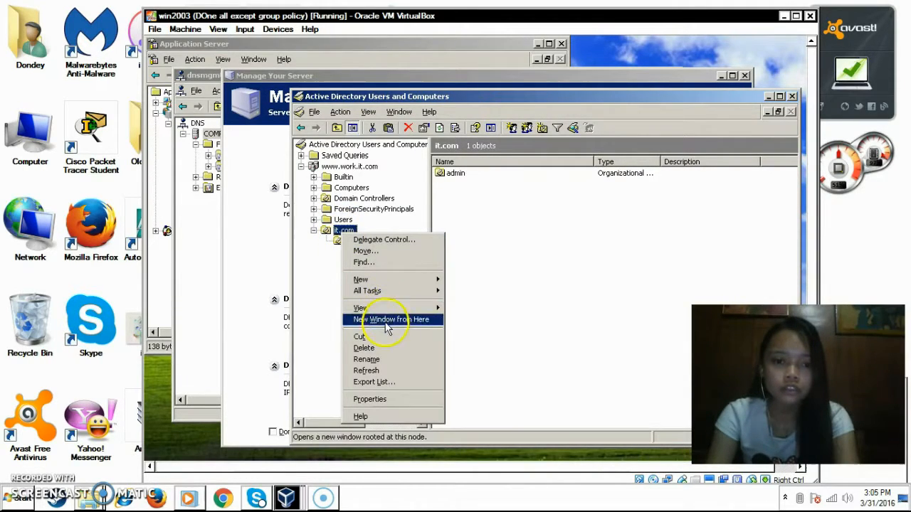
mouse_move(396, 280)
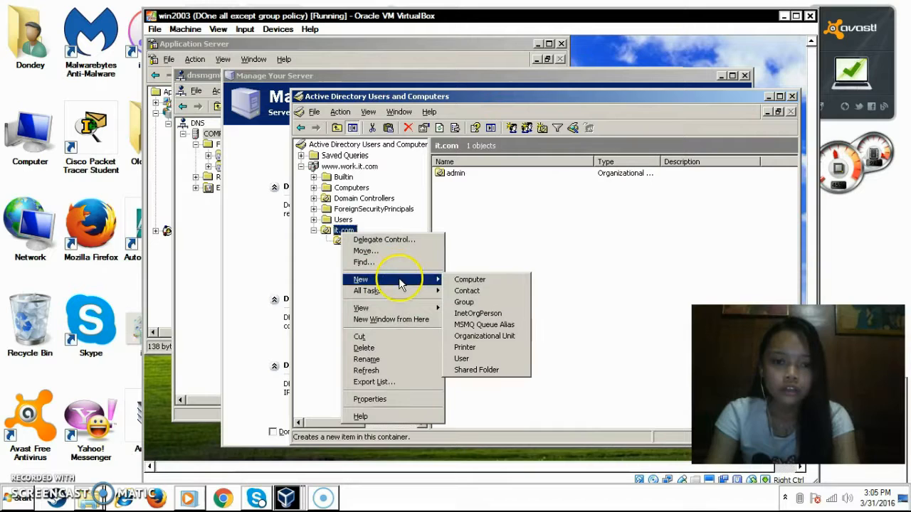
left_click(489, 336)
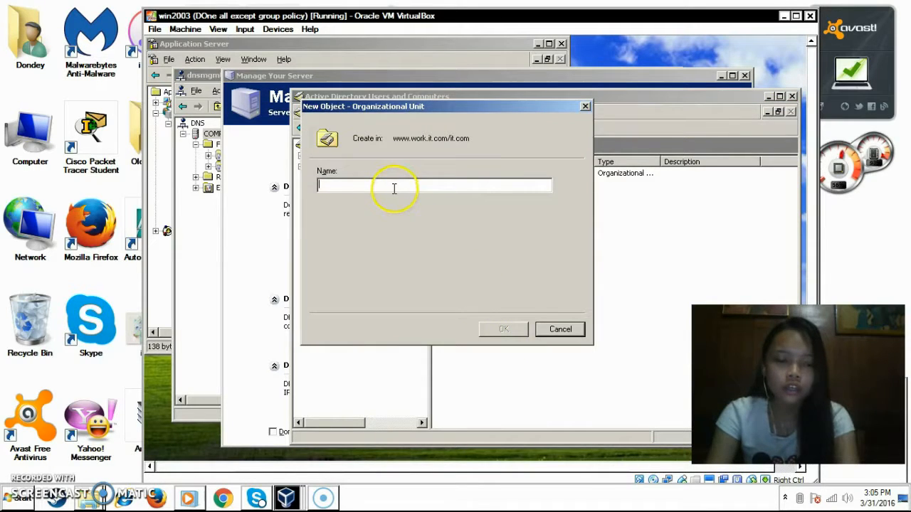
type("hr")
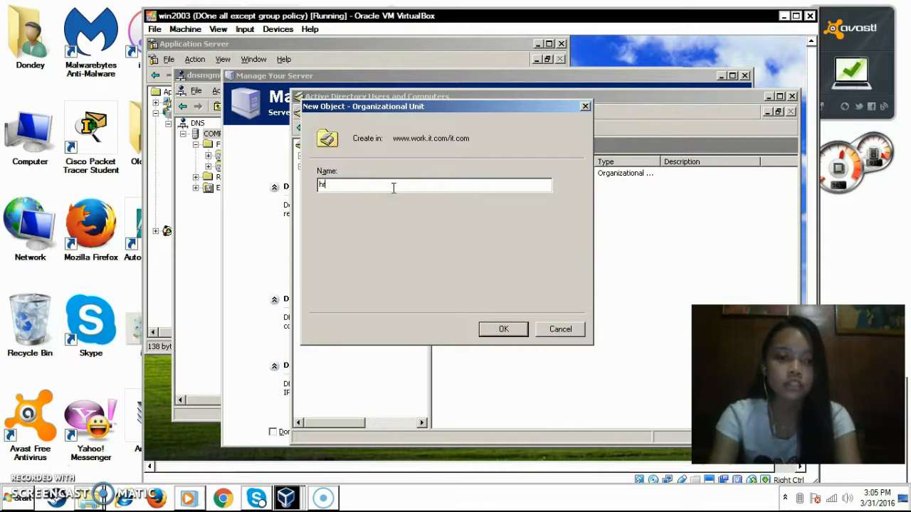
left_click(506, 329)
left_click(508, 329)
left_click(341, 231)
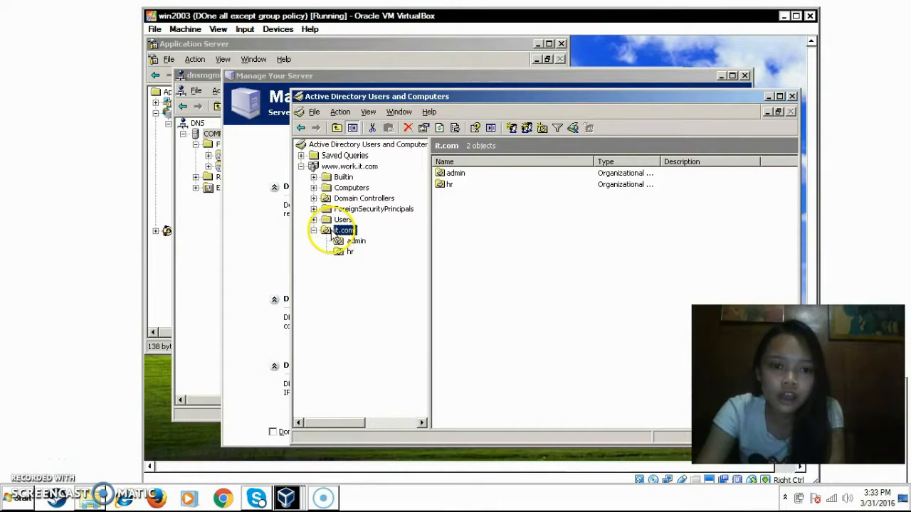
Create the tech organizational unit inside it.com.
right_click(336, 235)
key("Escape")
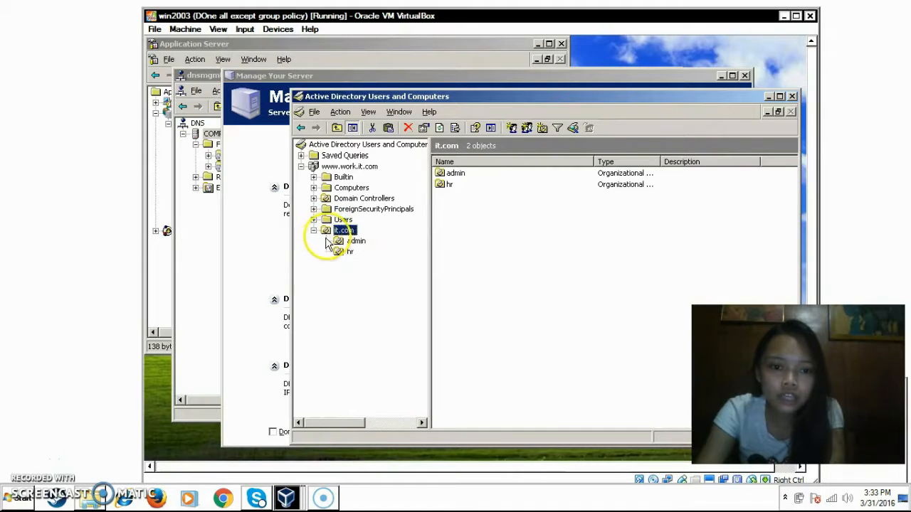
right_click(336, 235)
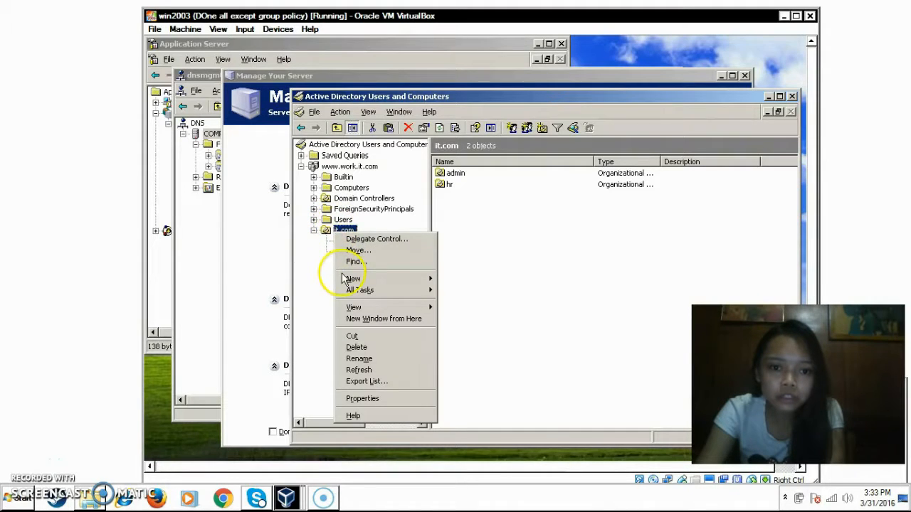
mouse_move(371, 279)
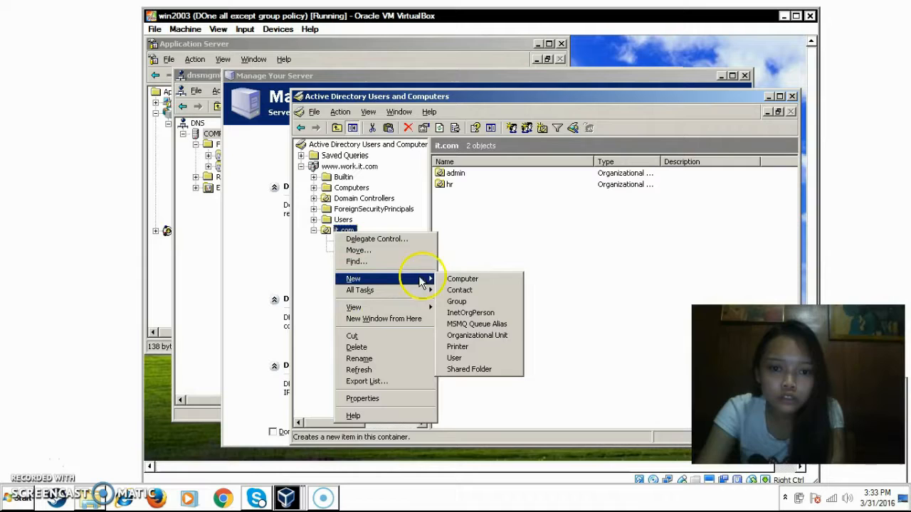
left_click(482, 338)
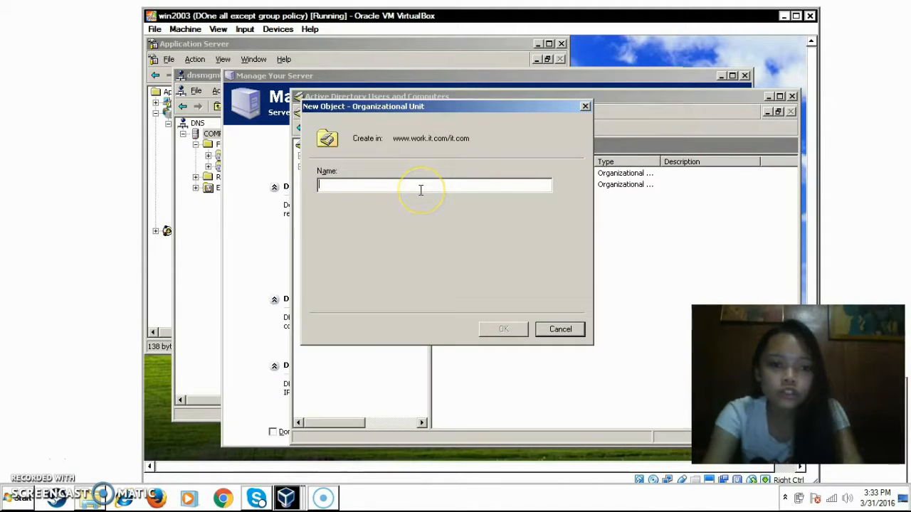
type("T")
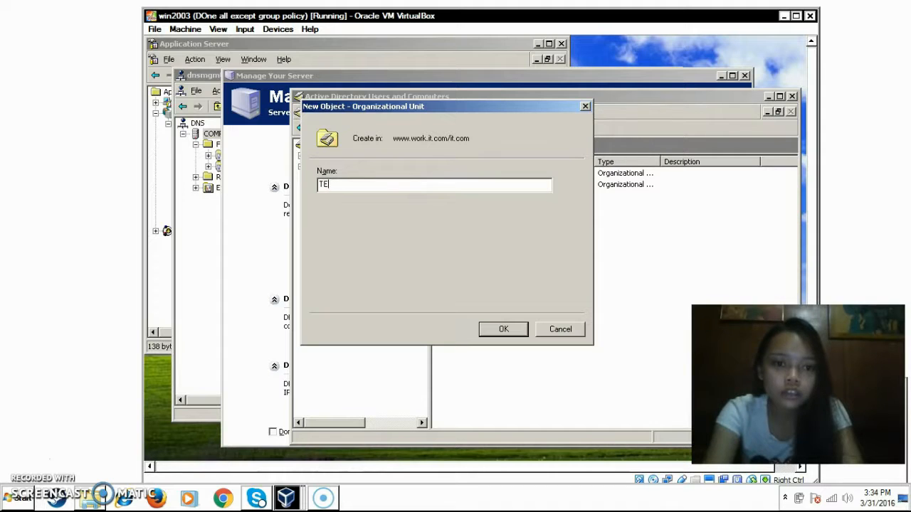
key("BackSpace")
type("t")
key("BackSpace")
type("tech")
left_click(502, 328)
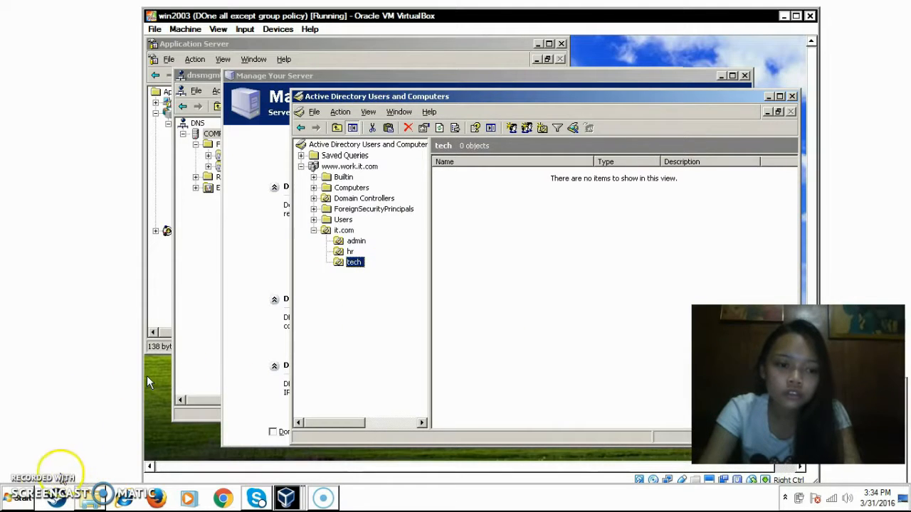
Cancel the New Printer dialog accidentally opened from the admin OU.
right_click(360, 242)
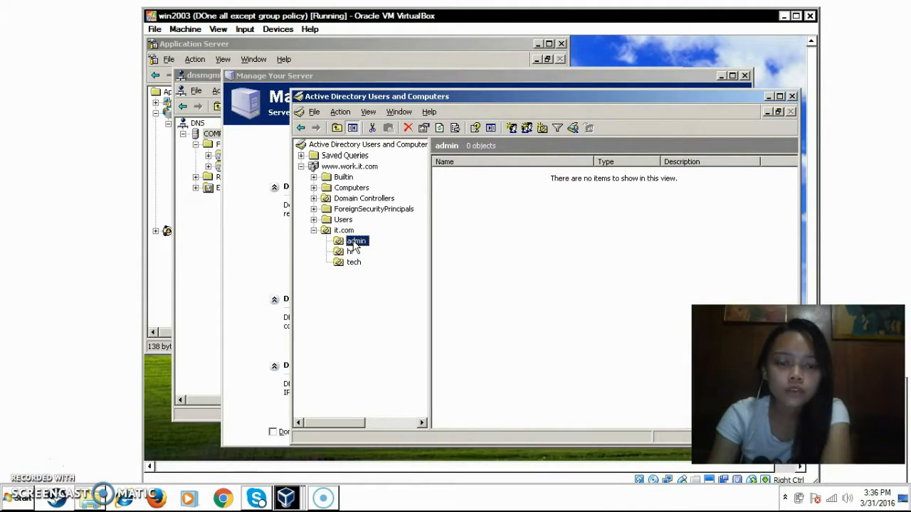
right_click(354, 246)
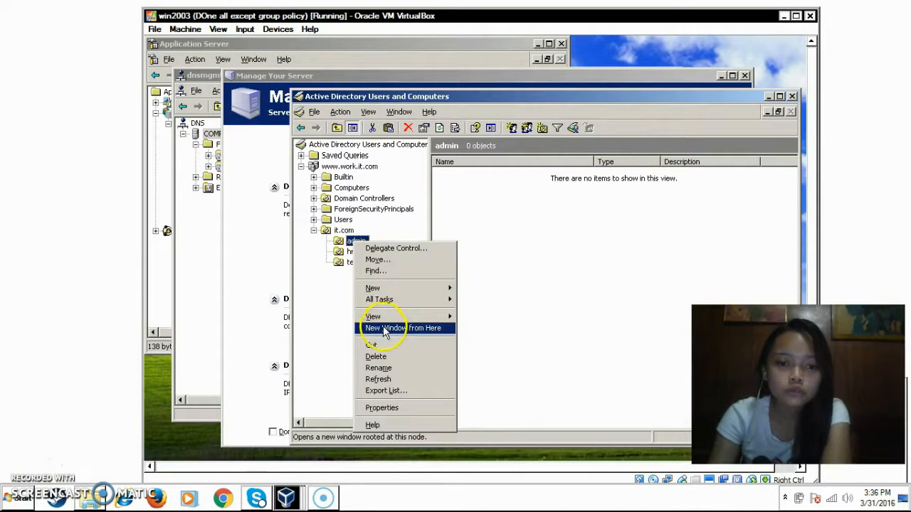
mouse_move(387, 300)
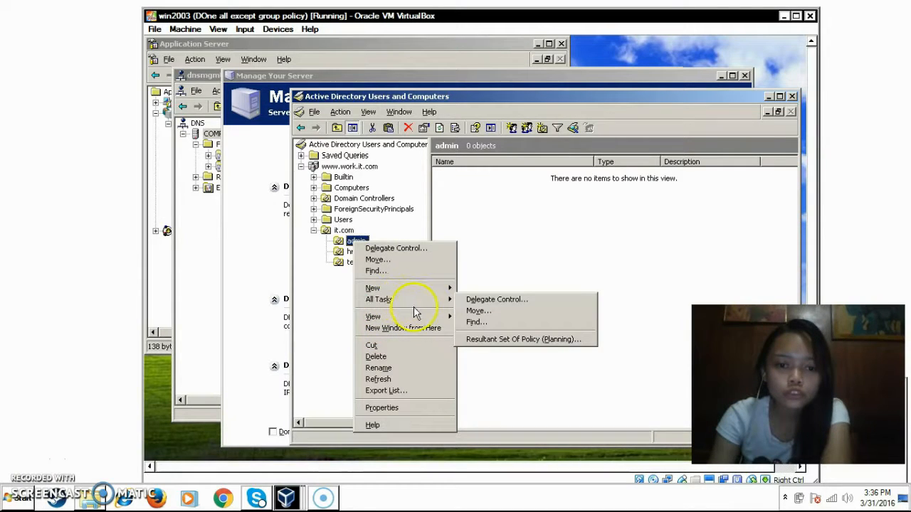
mouse_move(426, 289)
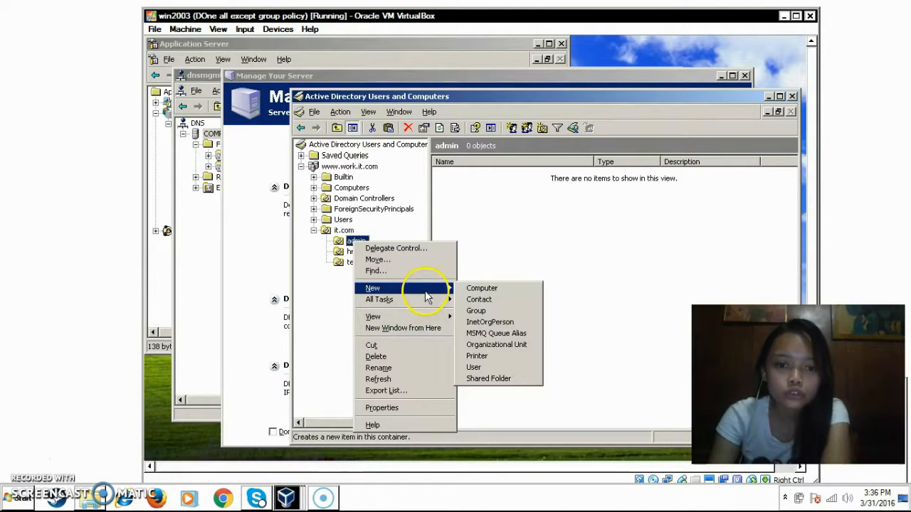
left_click(482, 361)
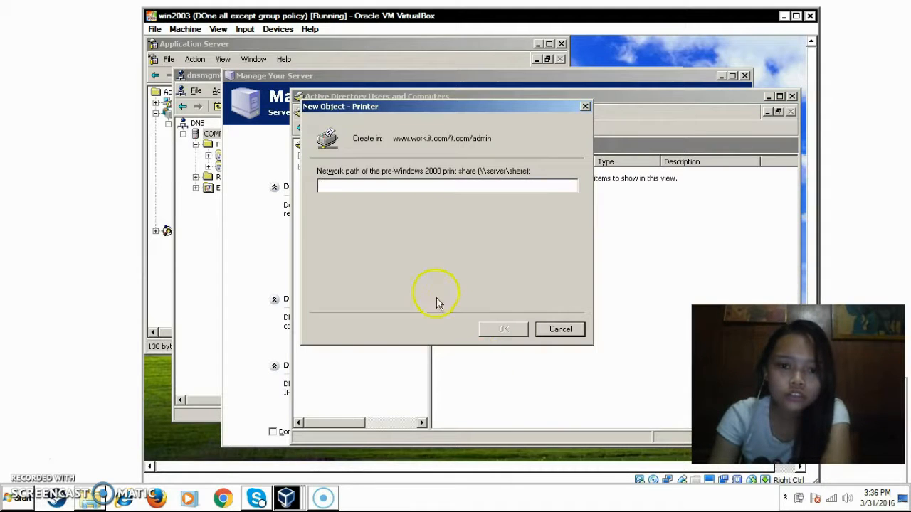
left_click(556, 331)
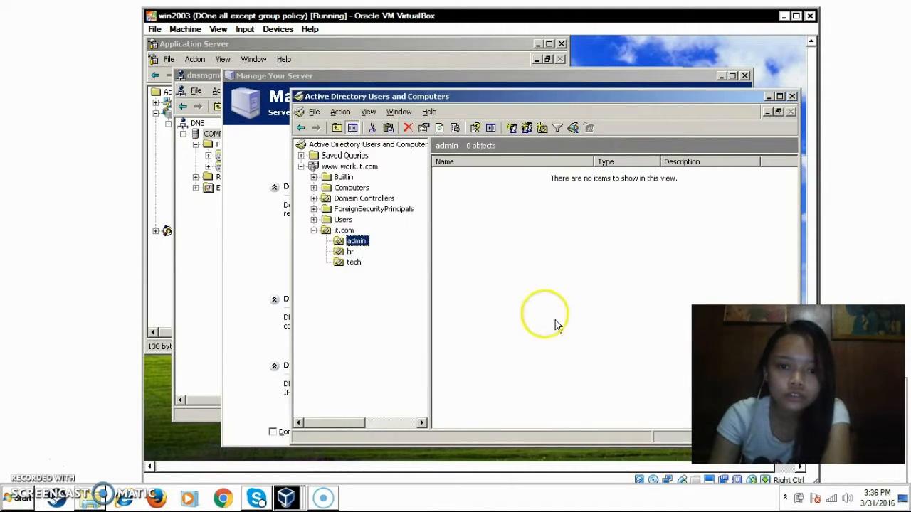
Start creating a new user in the admin OU.
right_click(355, 246)
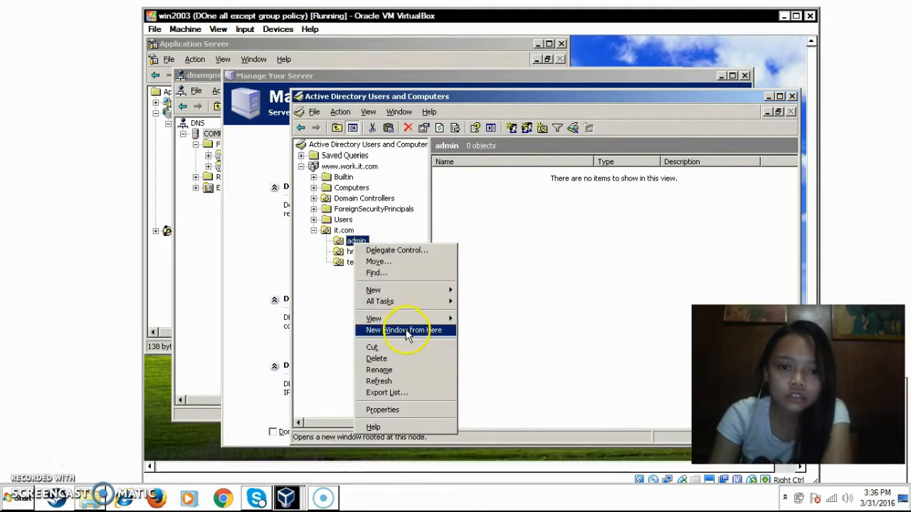
mouse_move(422, 292)
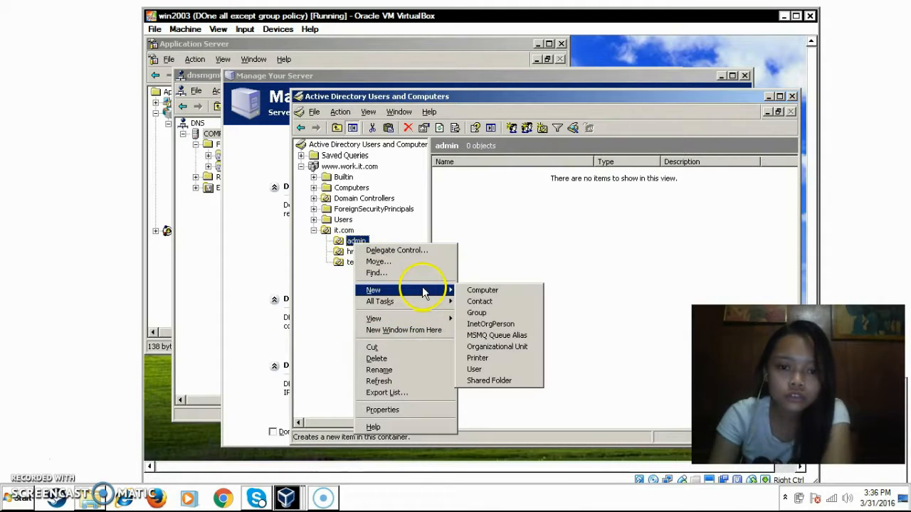
left_click(472, 369)
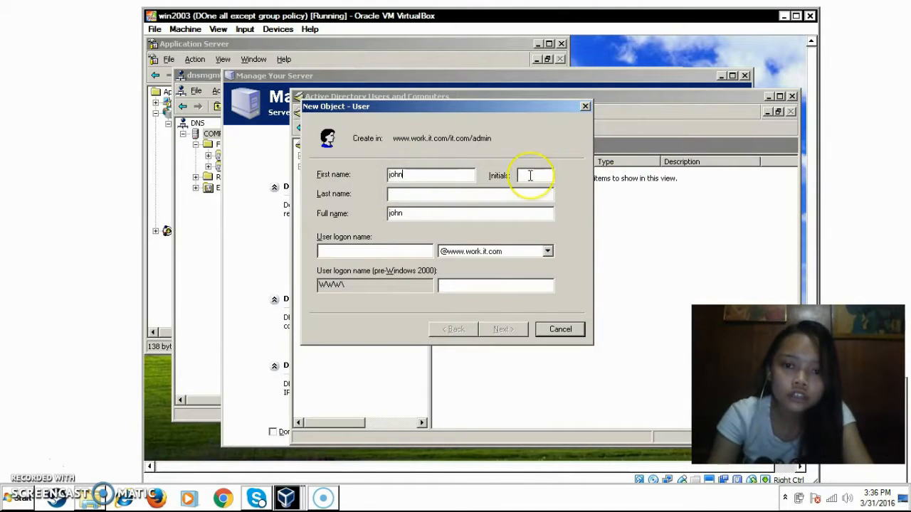
Fill in the new user's name and logon name, then advance to the password page.
type("l")
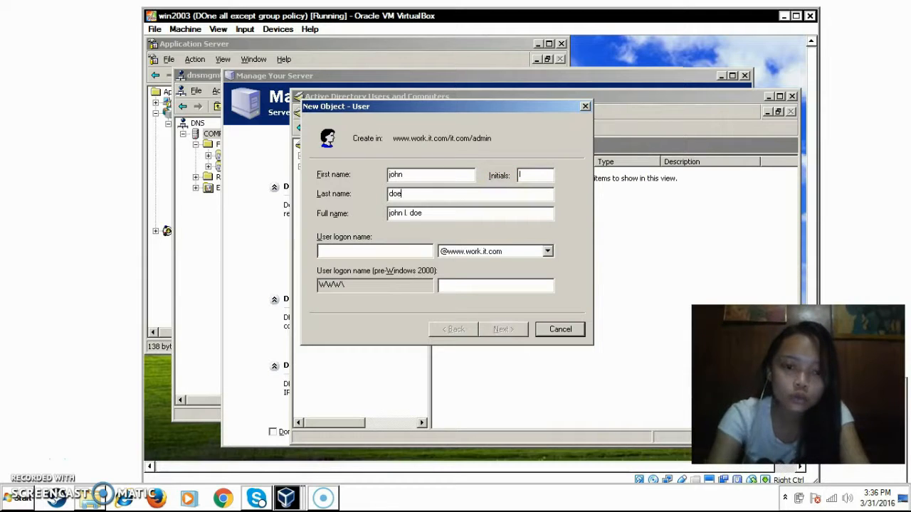
left_click(328, 251)
type("dow")
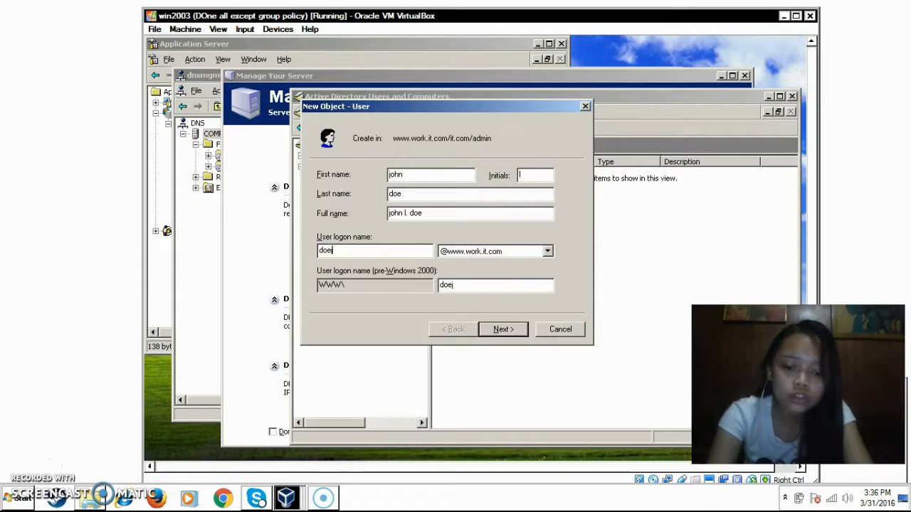
left_click(501, 331)
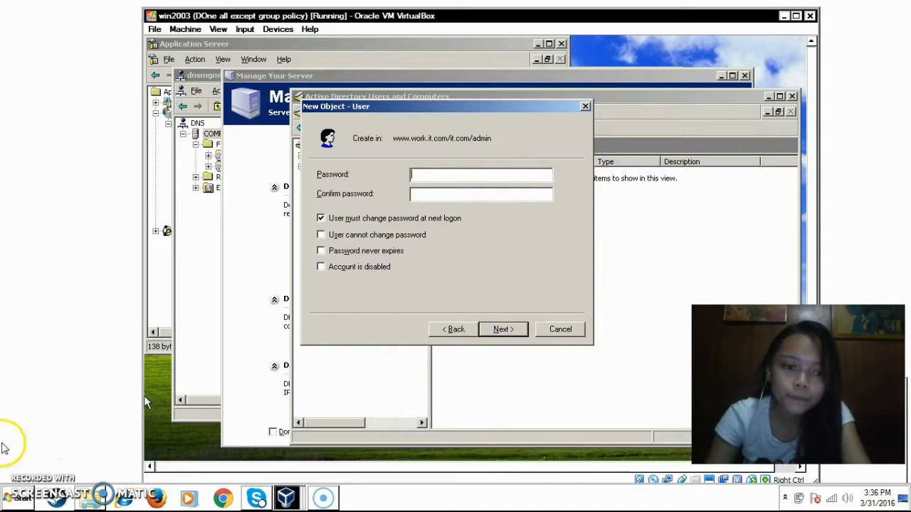
Enter and confirm the user's password and try to finish, hitting a password policy error.
left_click(420, 179)
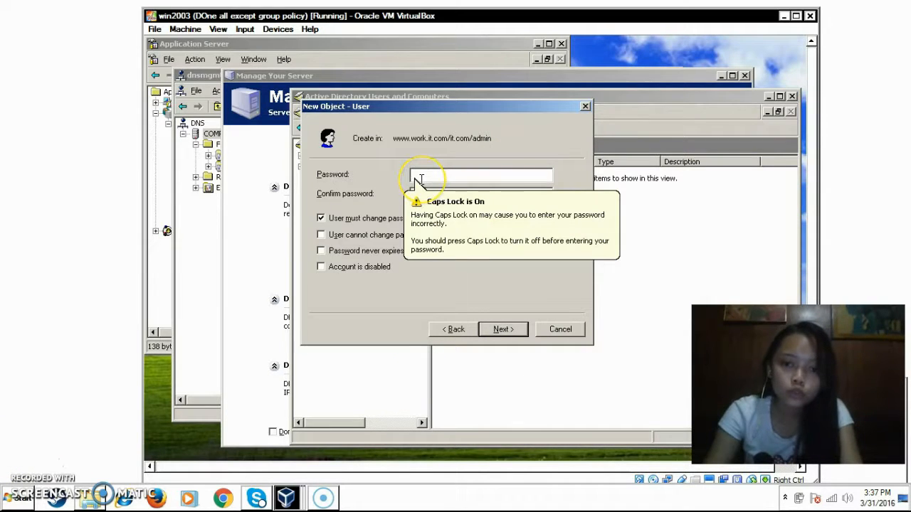
type("P")
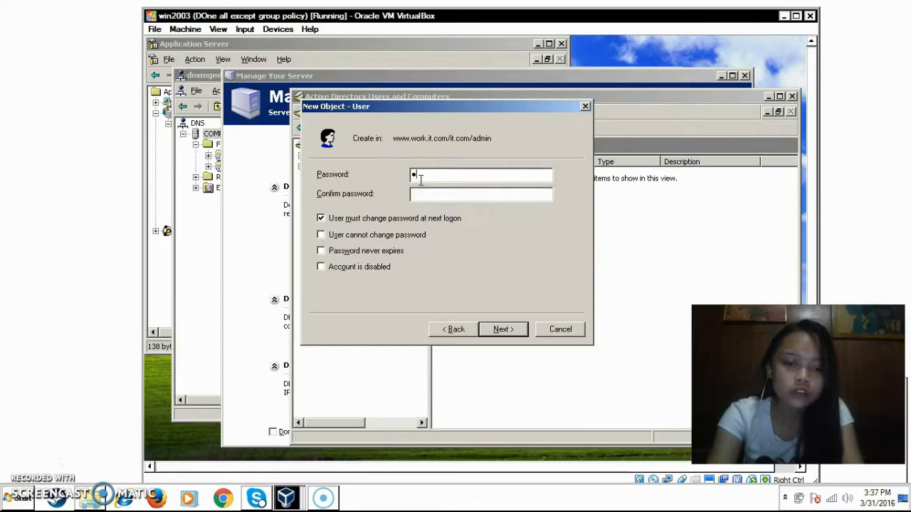
type("•••••")
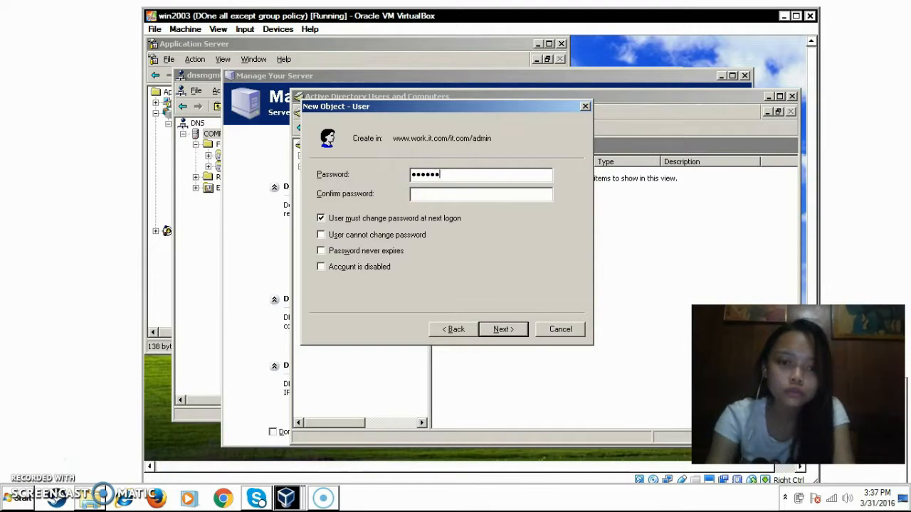
type("•")
left_click(428, 197)
type("•")
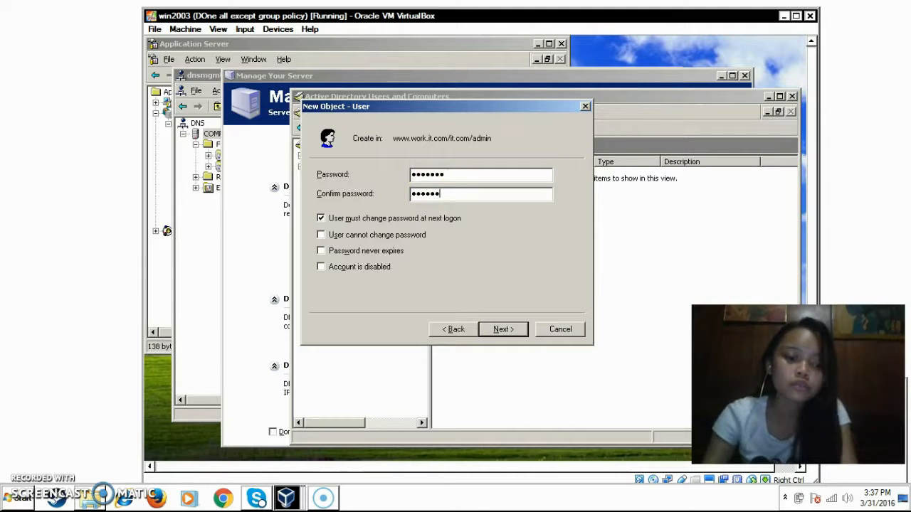
left_click(502, 329)
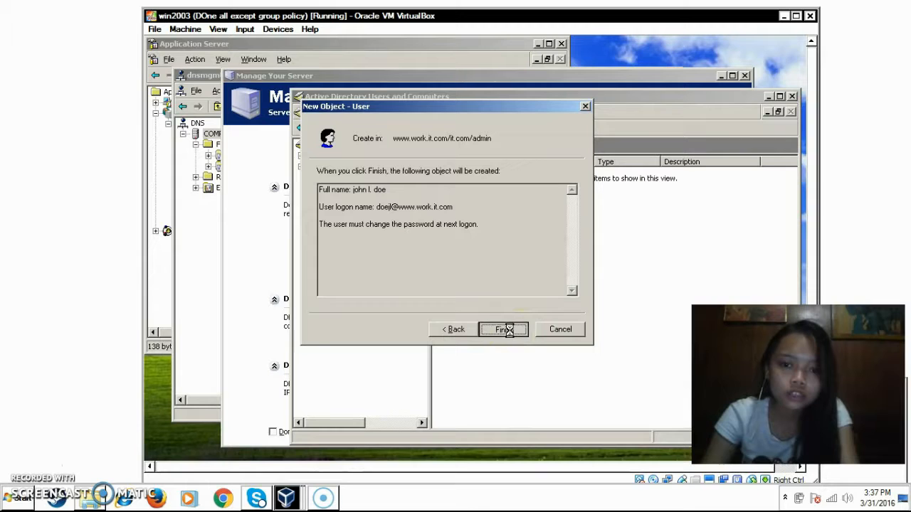
left_click(488, 328)
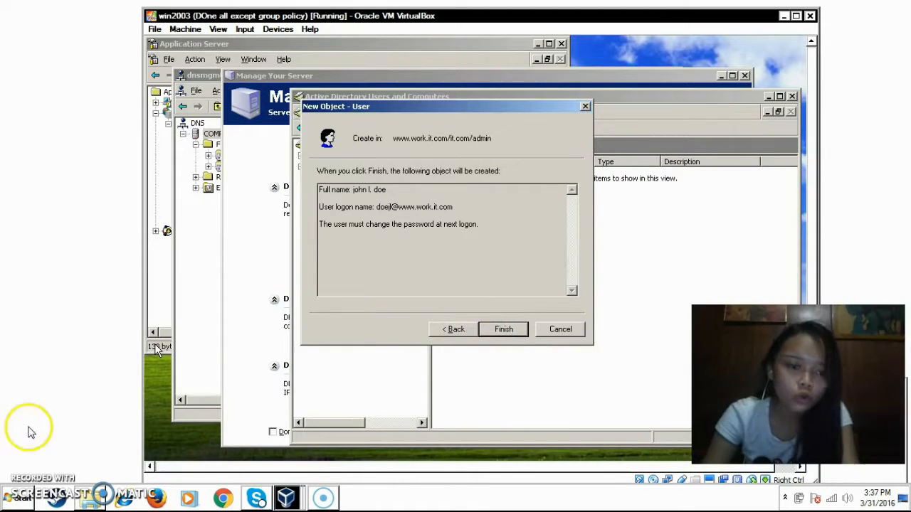
Go back, re-enter a compliant password, and finish creating the admin user.
left_click(459, 329)
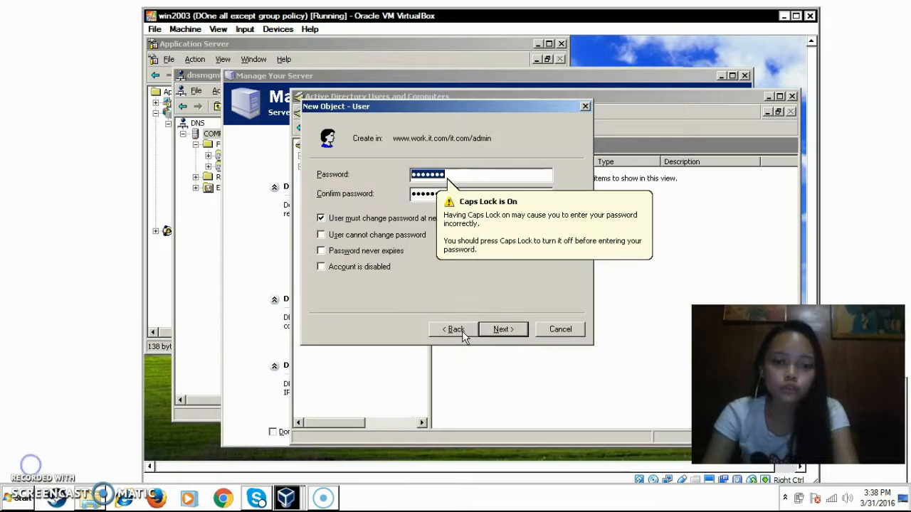
left_click(439, 173)
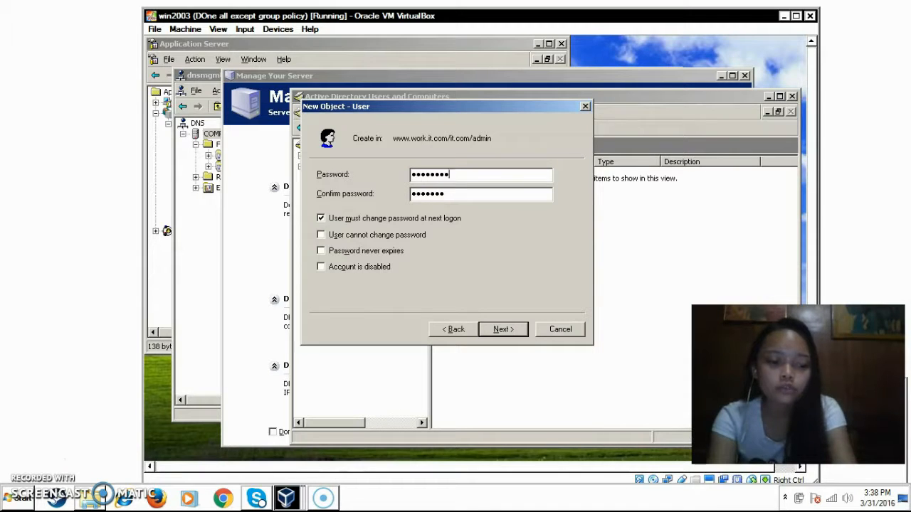
left_click(476, 195)
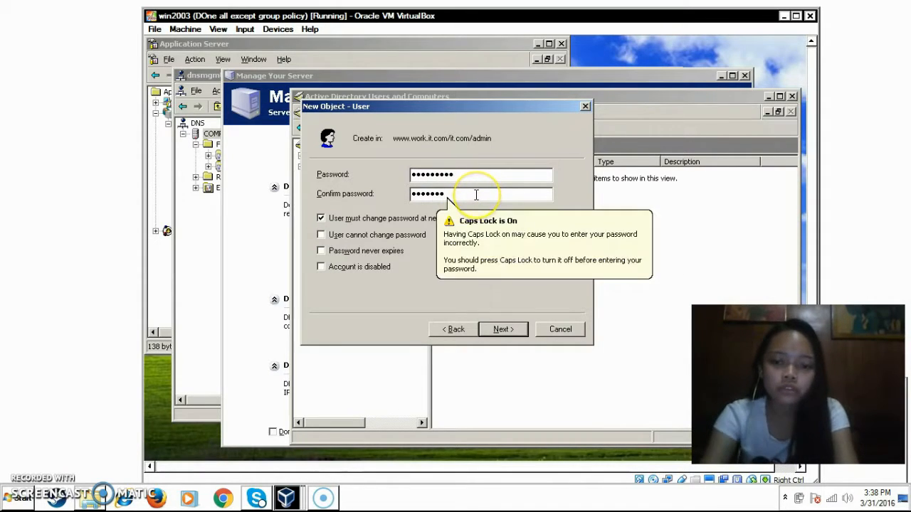
key("BackSpace")
key("BackSpace")
key("BackSpace")
key("BackSpace")
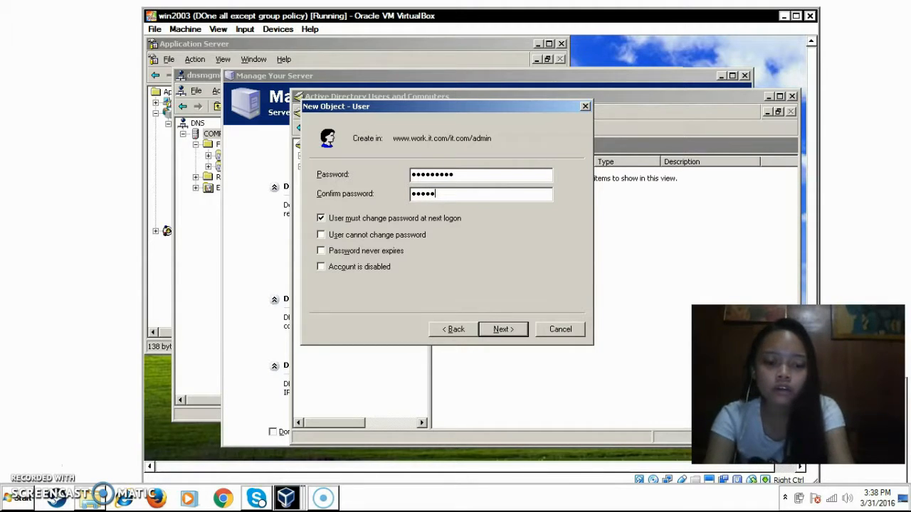
type("•••")
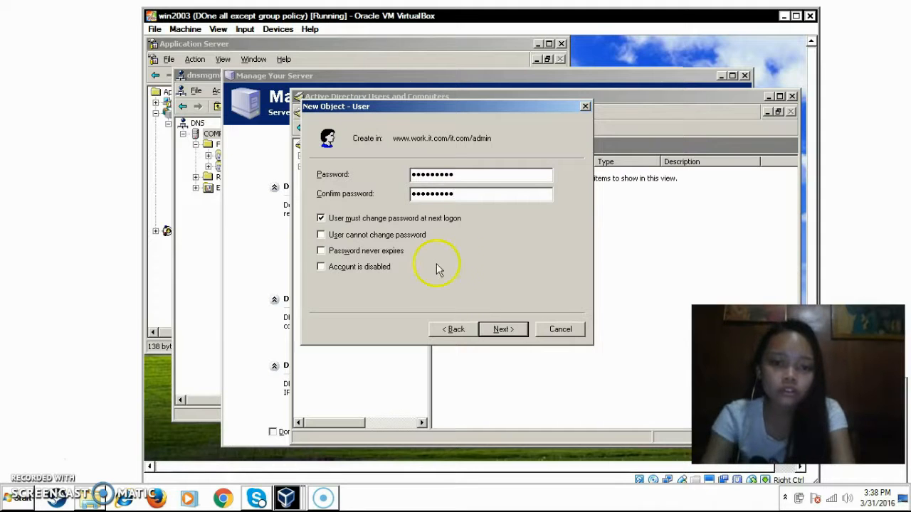
left_click(520, 336)
left_click(516, 331)
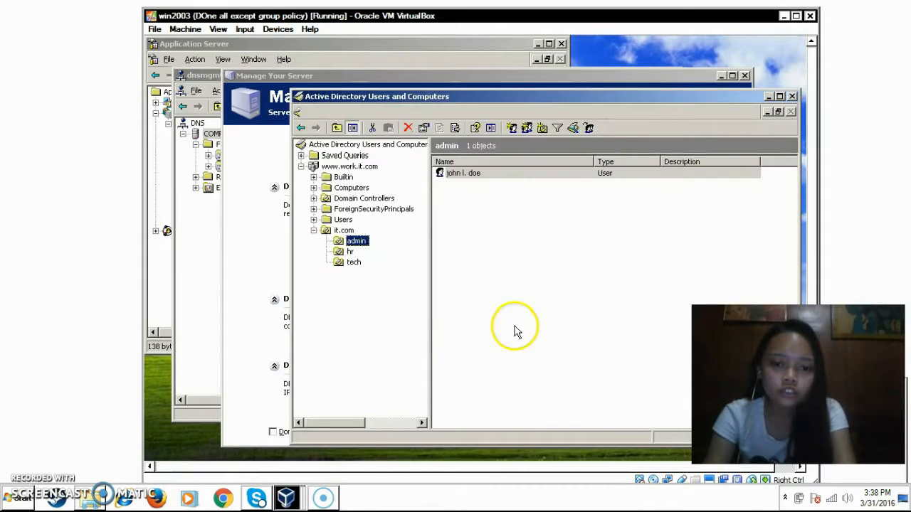
Start creating a new user in the hr OU from its context menu.
left_click(350, 253)
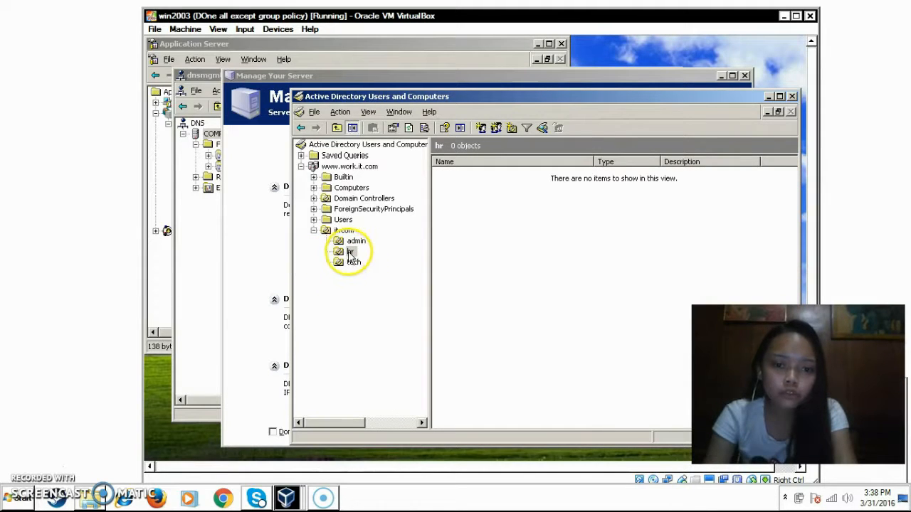
left_click(351, 252)
right_click(351, 253)
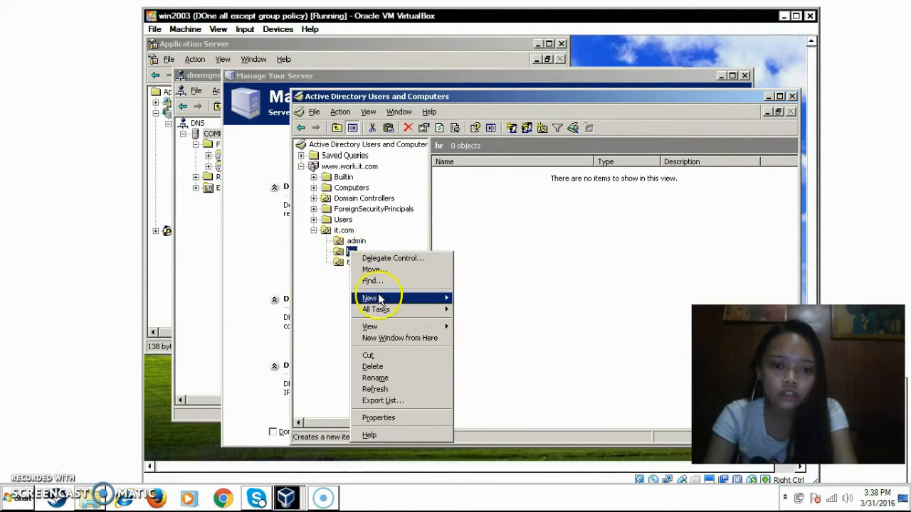
mouse_move(378, 300)
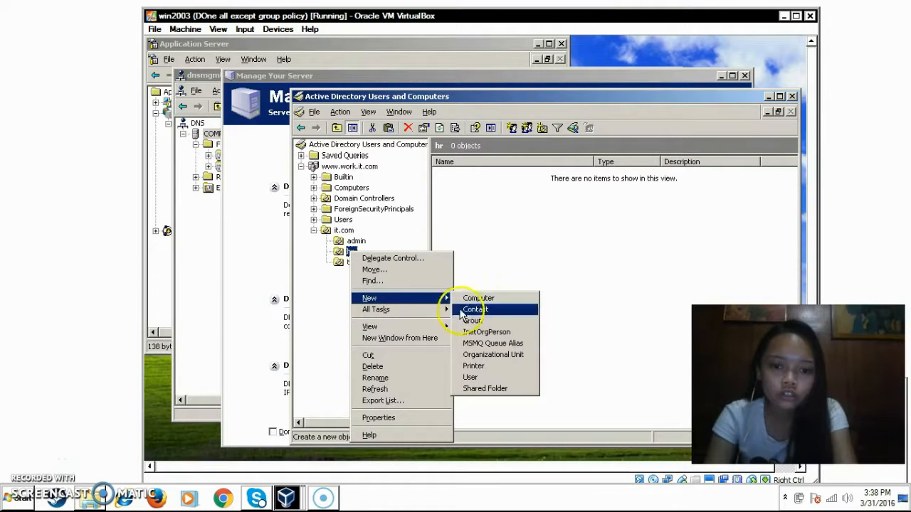
left_click(470, 377)
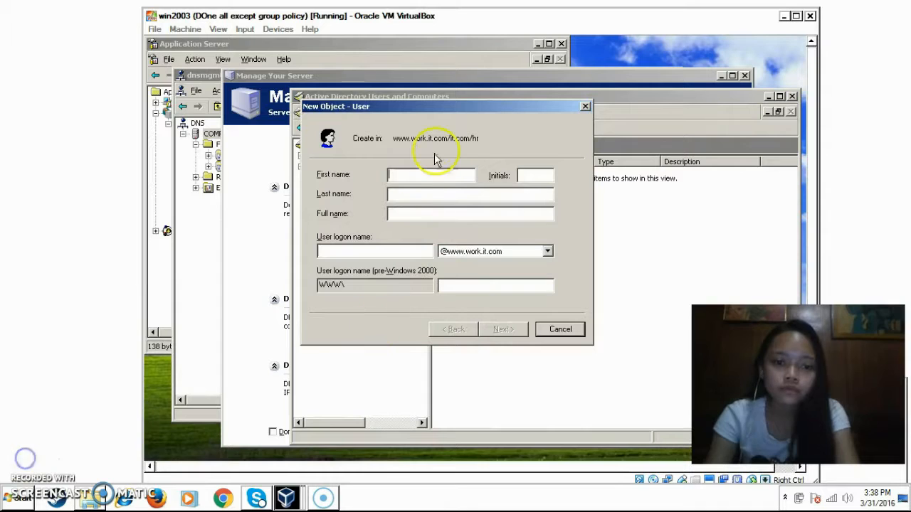
Fill in the new user's first name, initial, last name and logon name.
type("S")
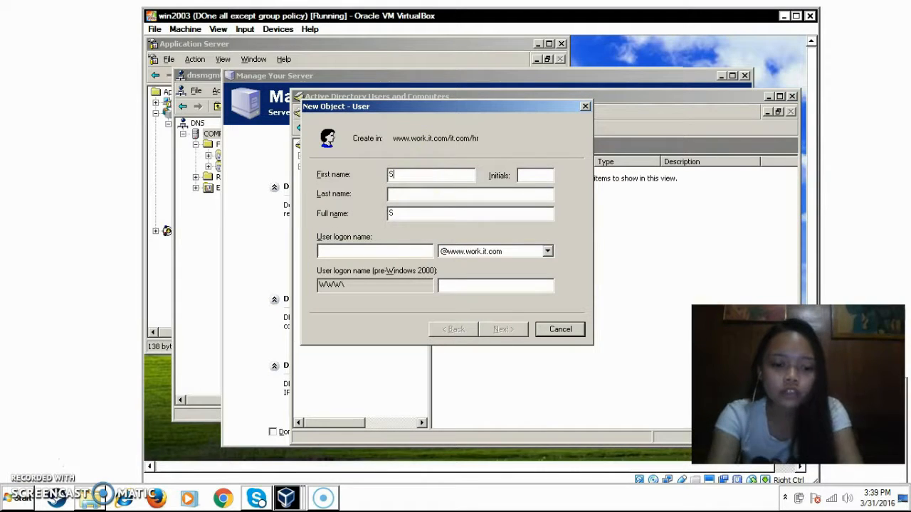
type("ARAH")
key("BackSpace")
key("BackSpace")
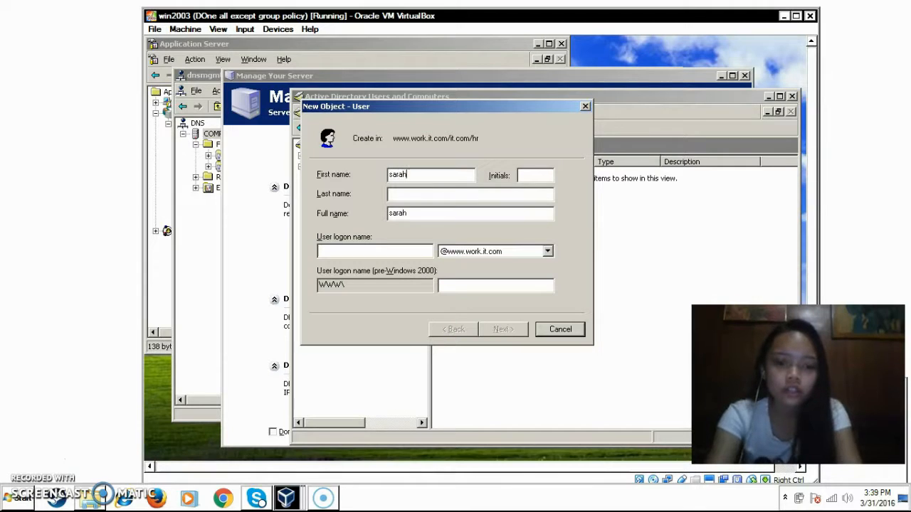
type("s")
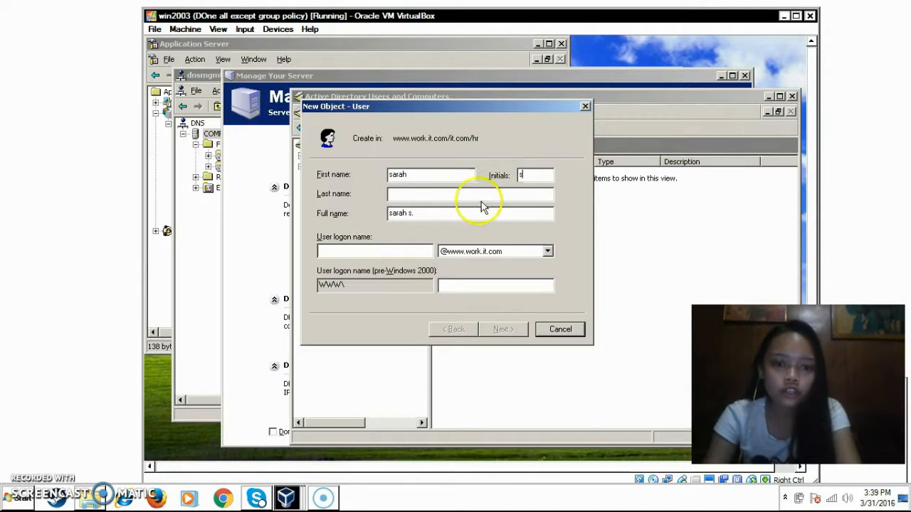
left_click(475, 193)
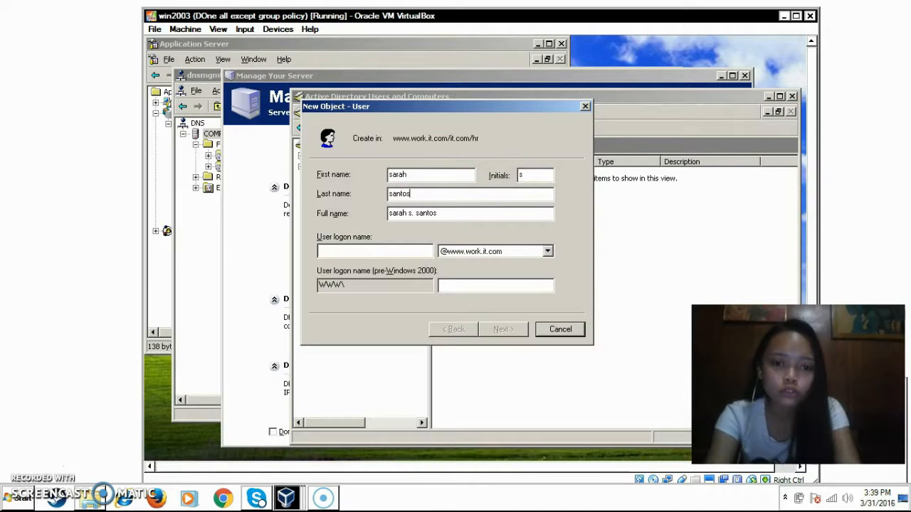
left_click(361, 252)
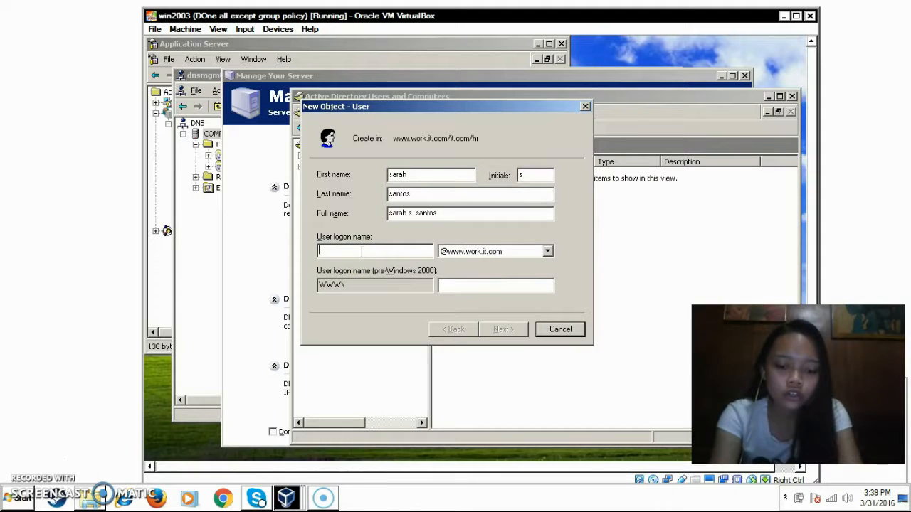
type("santosss")
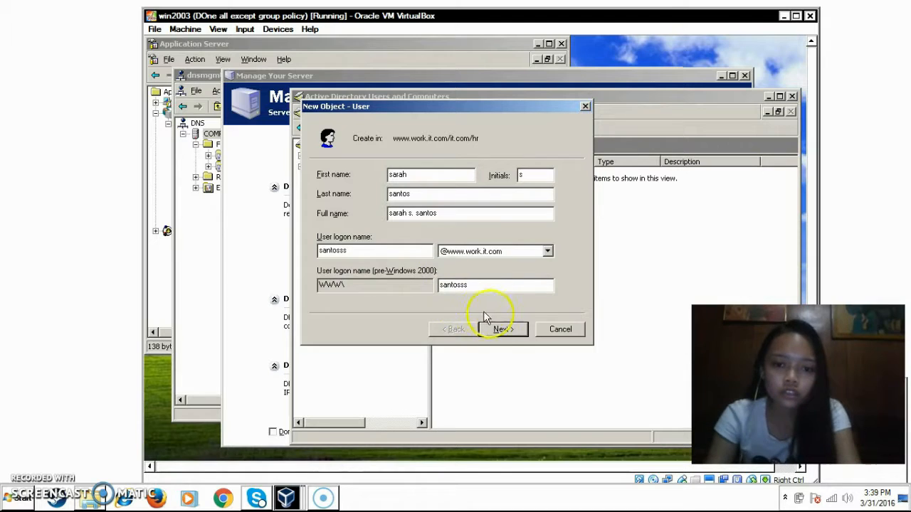
Go to the password page and enter the user's password and its confirmation.
left_click(502, 329)
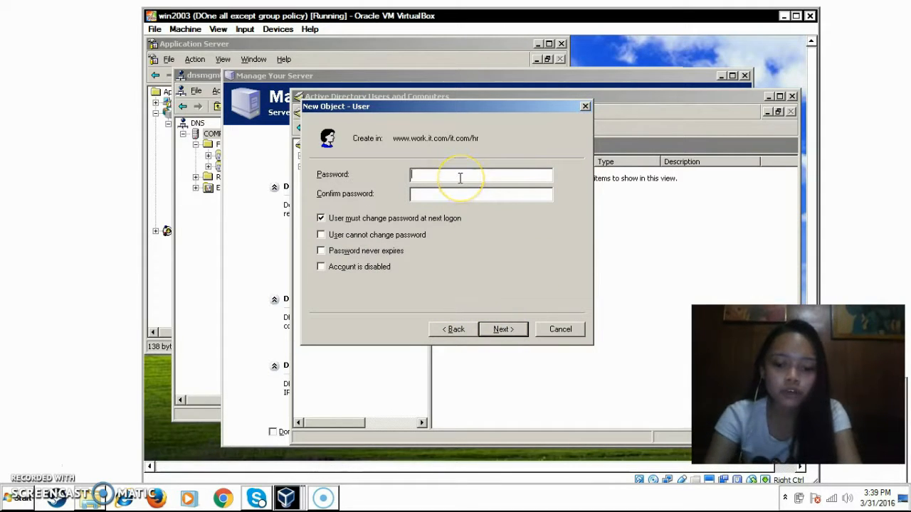
key("Caps_Lock")
key("Caps_Lock")
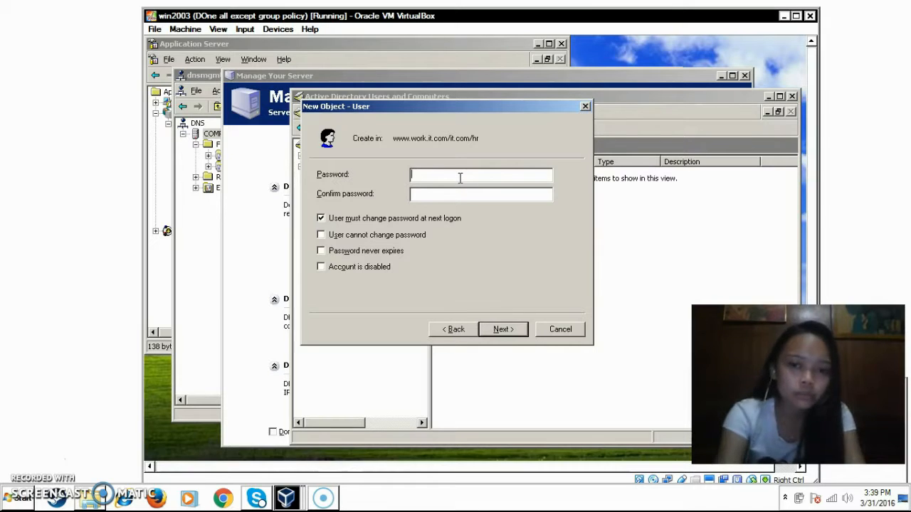
key("Caps_Lock")
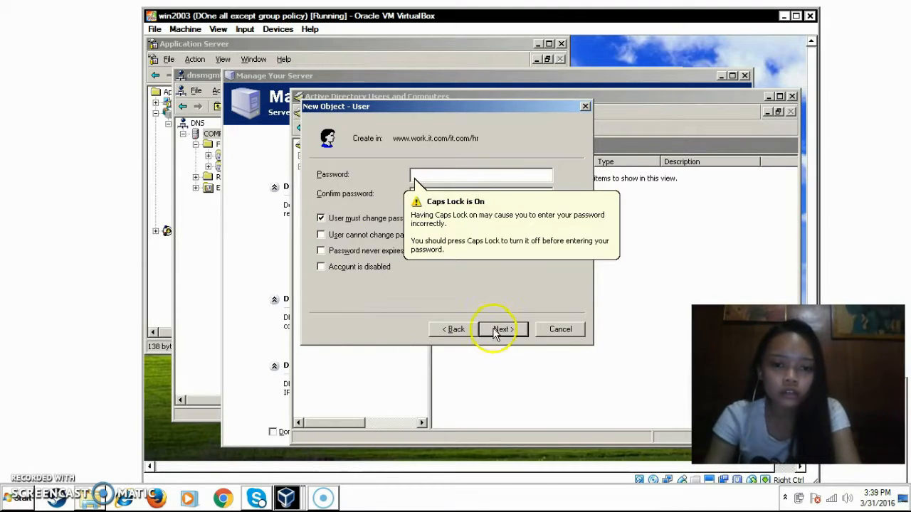
key("Caps_Lock")
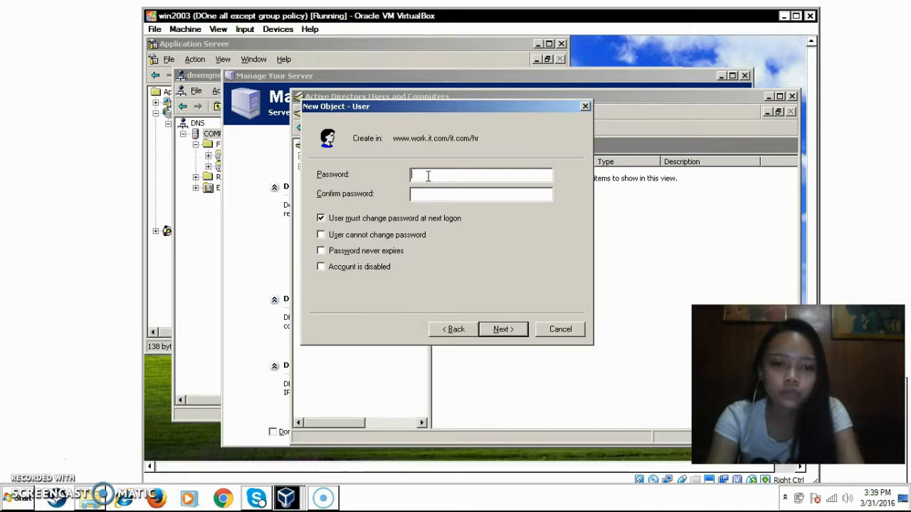
key("Caps_Lock")
type("•")
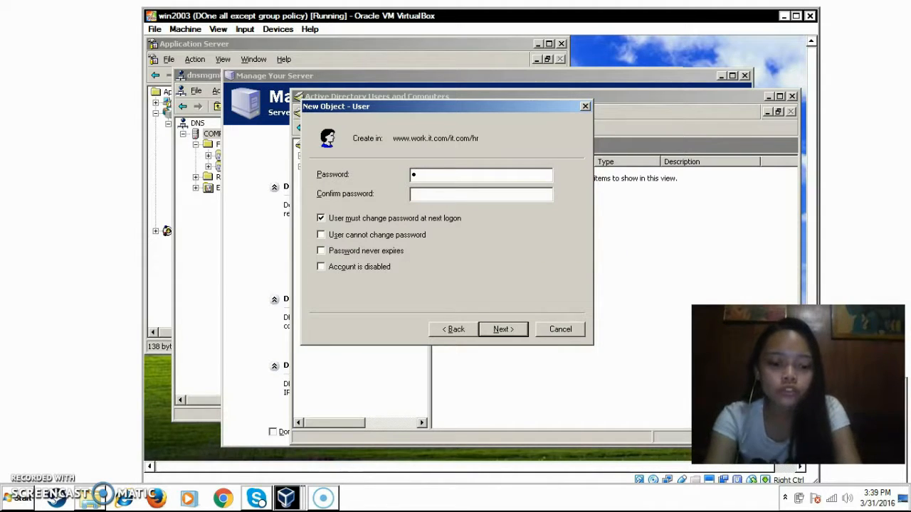
key("Caps_Lock")
type("•")
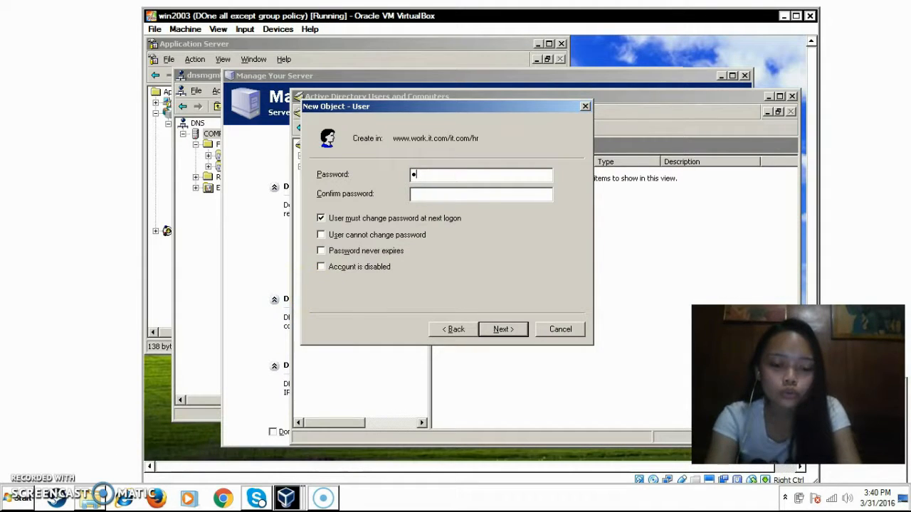
key("Caps_Lock")
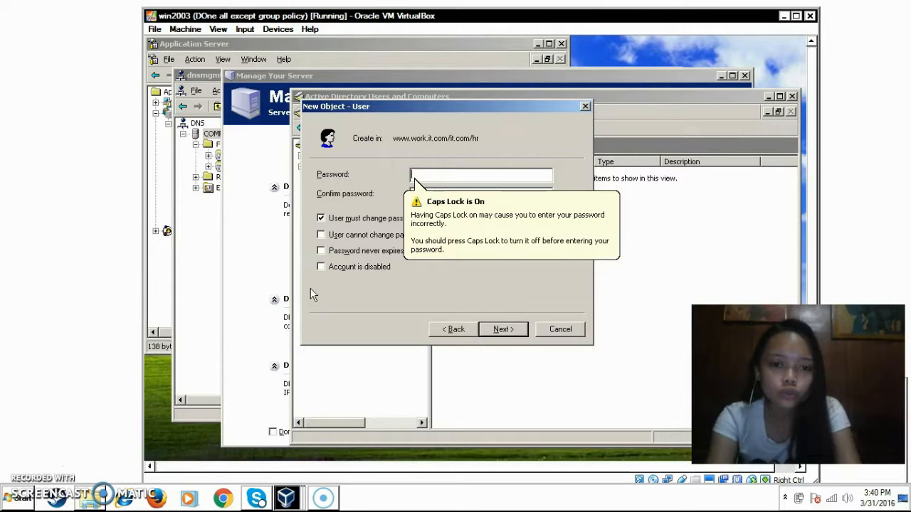
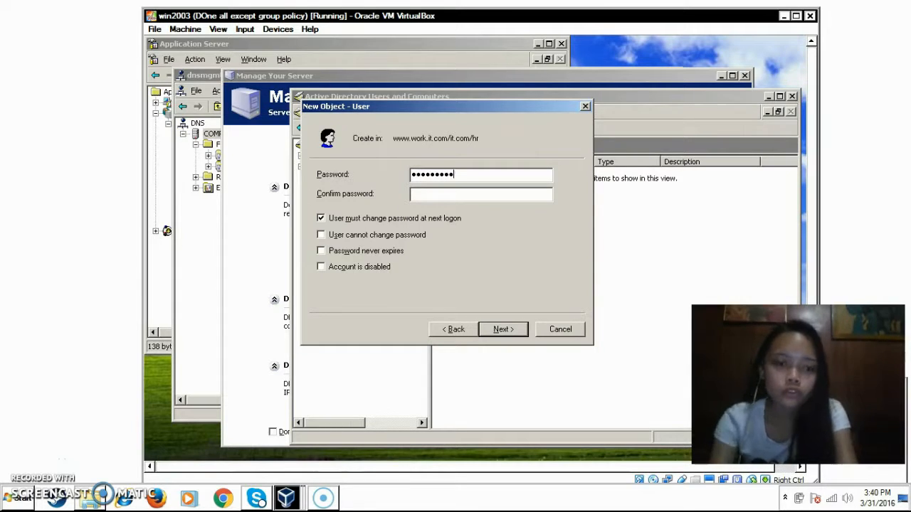
left_click(481, 194)
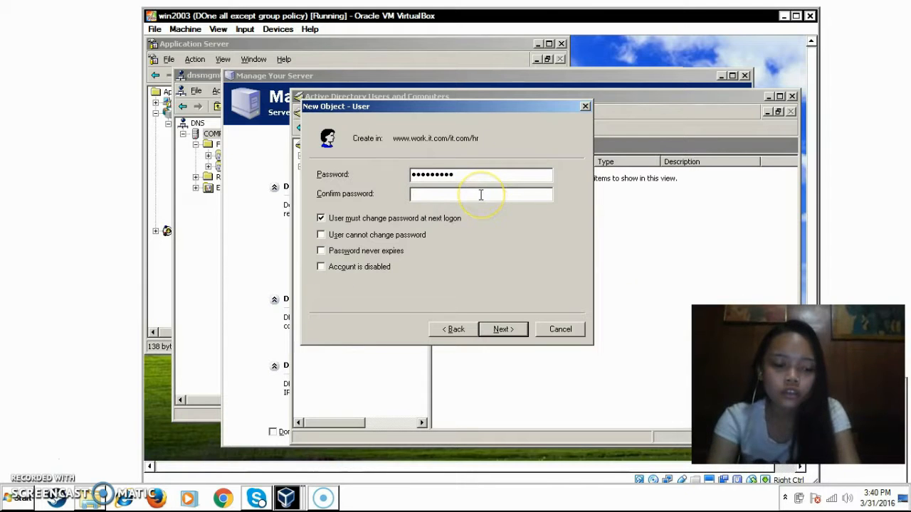
type("Pa")
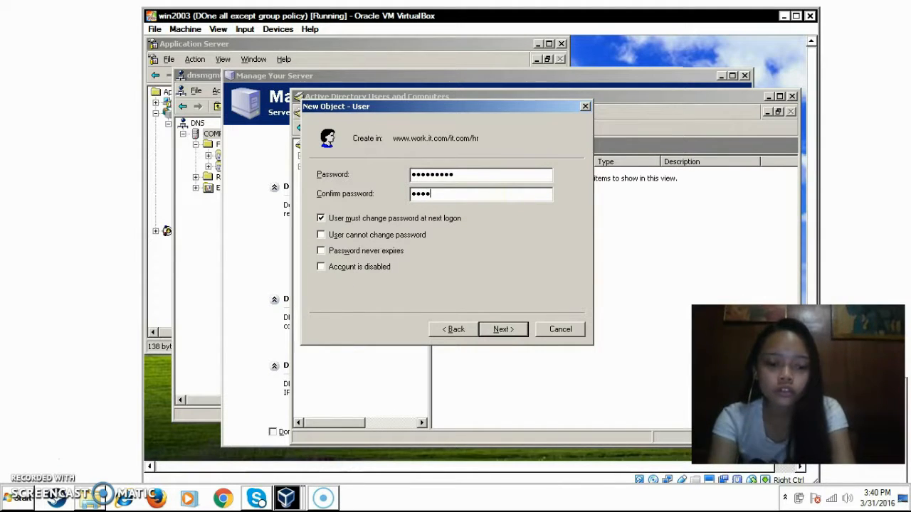
Clear 'must change password at next logon', check 'User cannot change password', and dismiss the mismatch error.
left_click(360, 285)
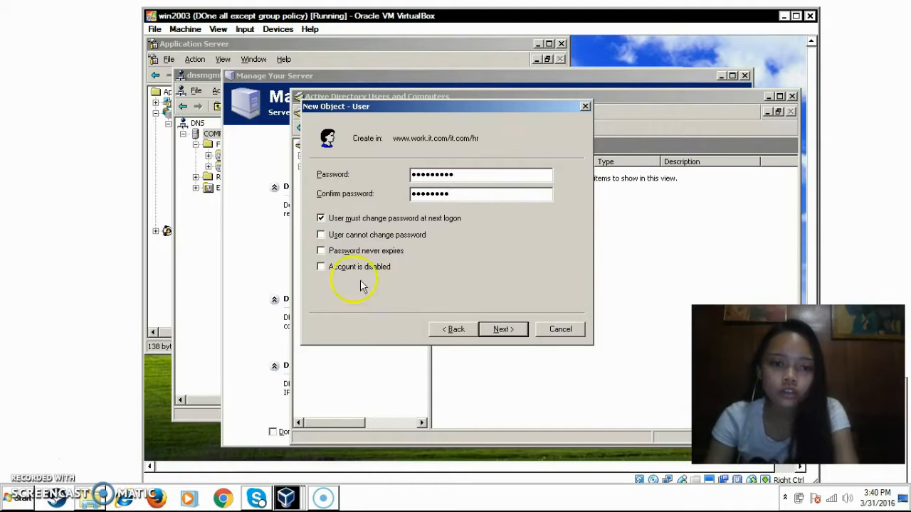
left_click(321, 236)
left_click(486, 313)
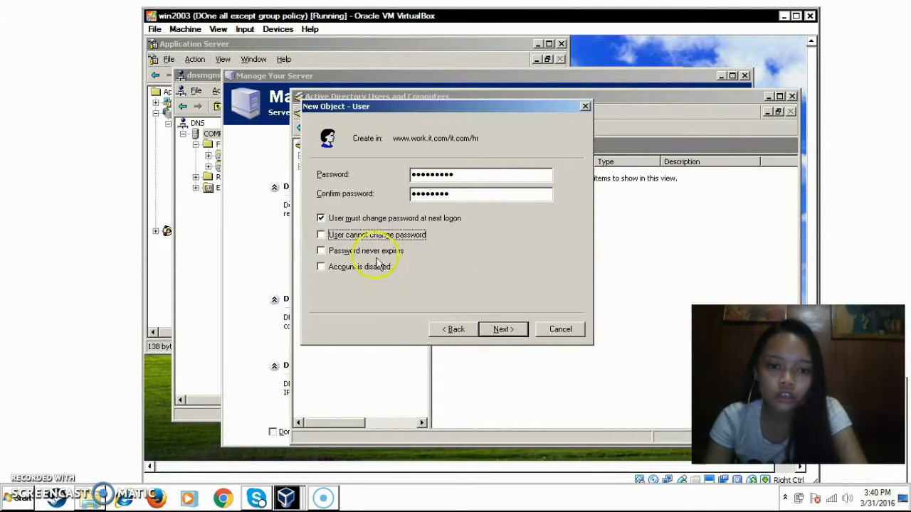
left_click(352, 220)
left_click(352, 237)
left_click(507, 331)
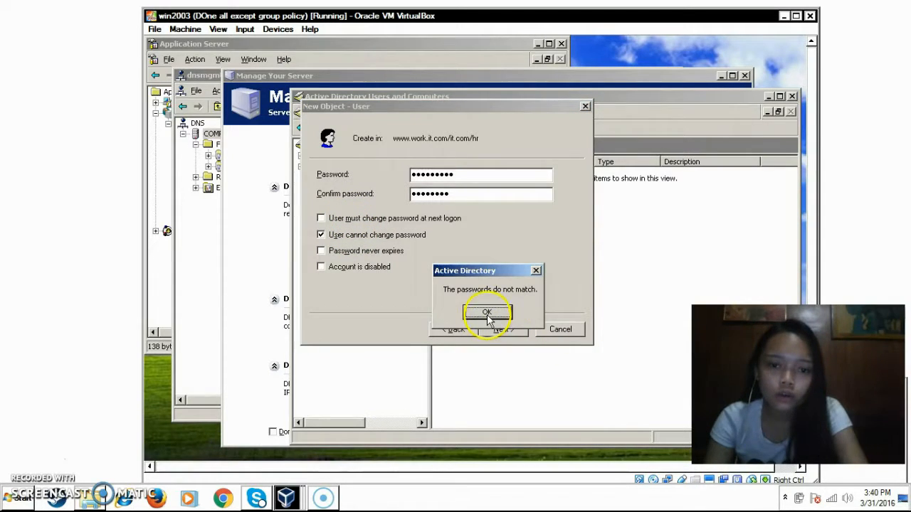
left_click(487, 313)
type("•••")
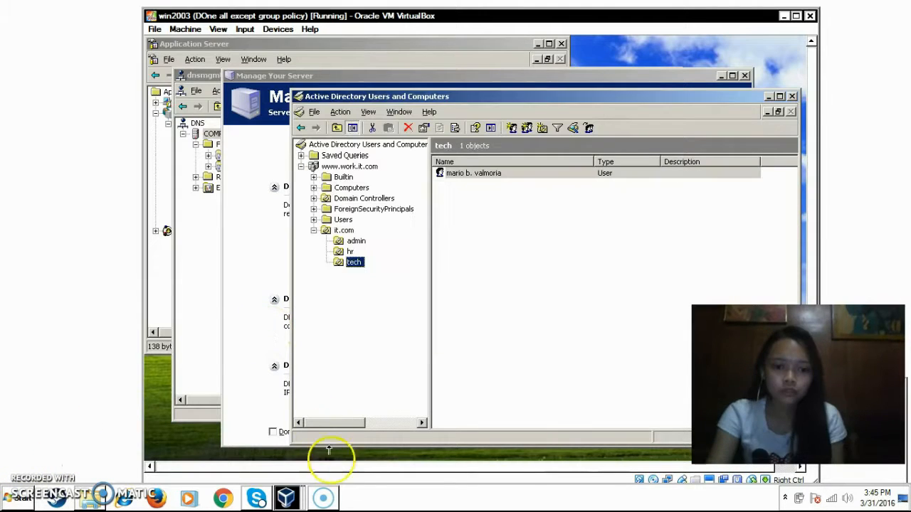
Switch to the winxp VM and open My Computer's System Properties.
left_click(286, 498)
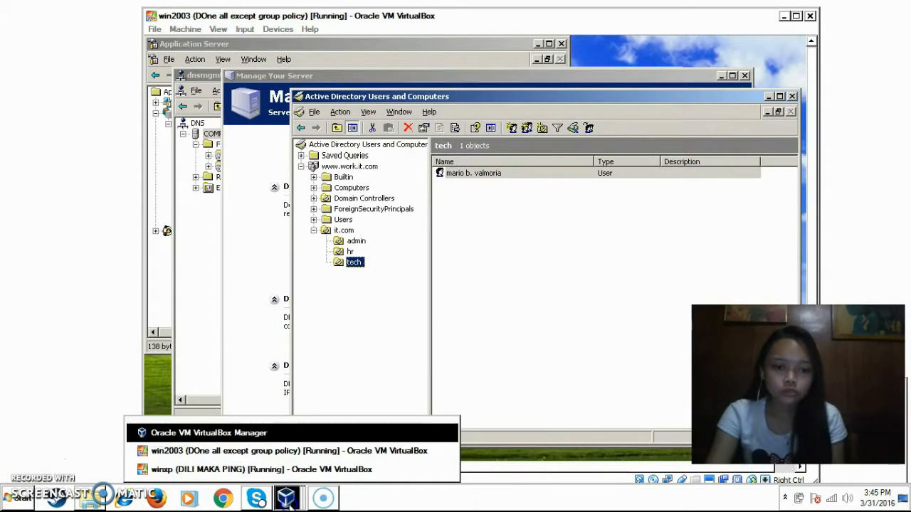
left_click(217, 468)
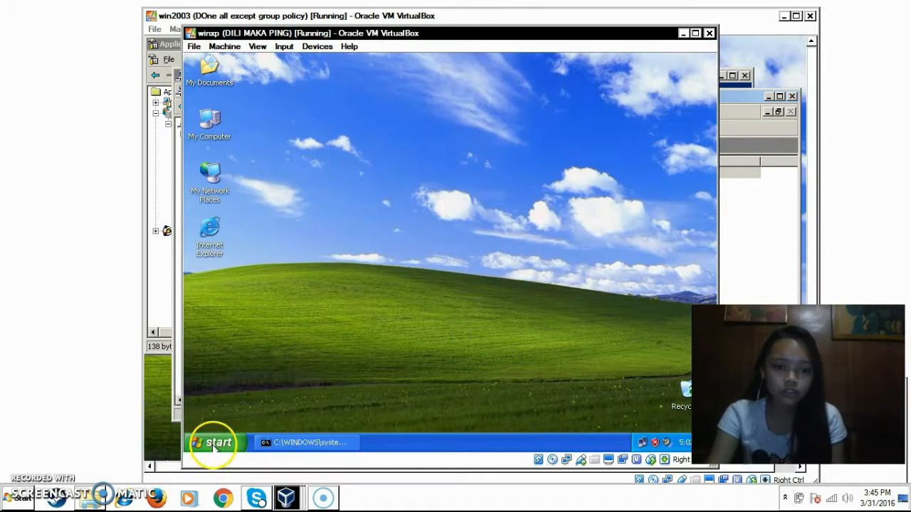
left_click(215, 444)
left_click(400, 255)
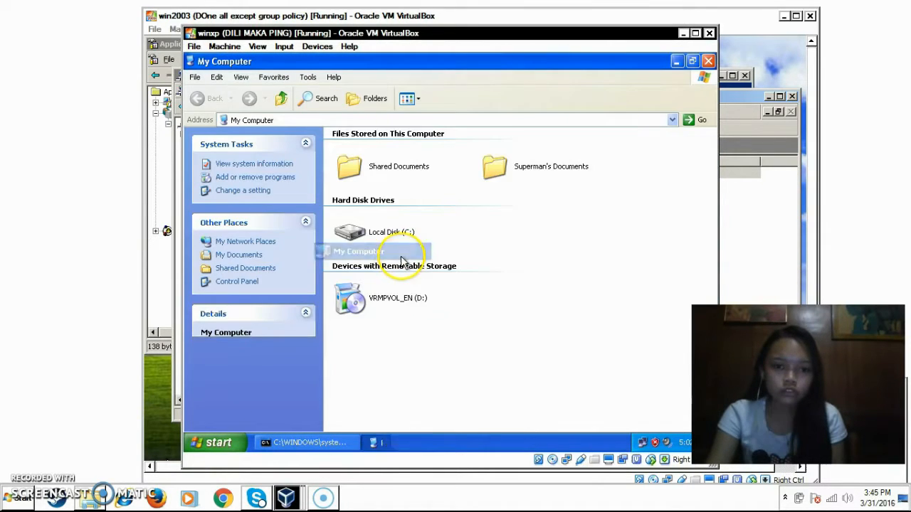
left_click(708, 61)
left_click(222, 443)
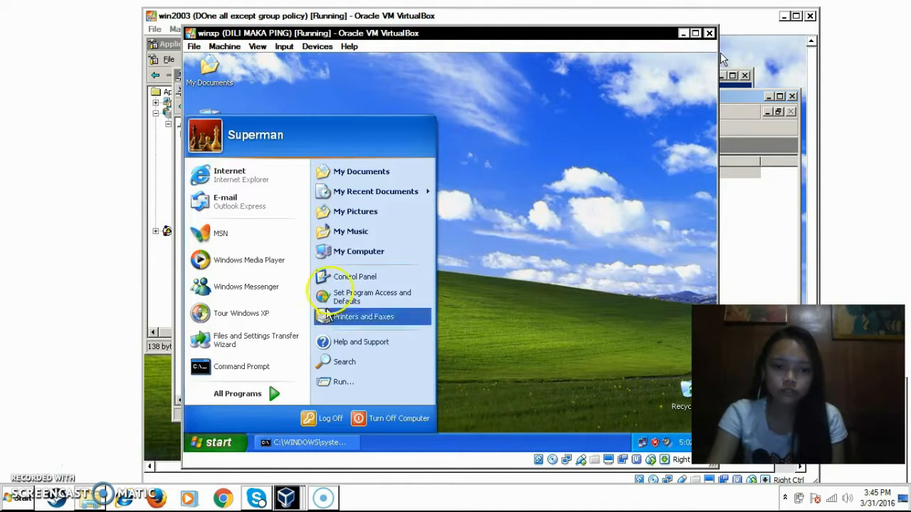
right_click(380, 255)
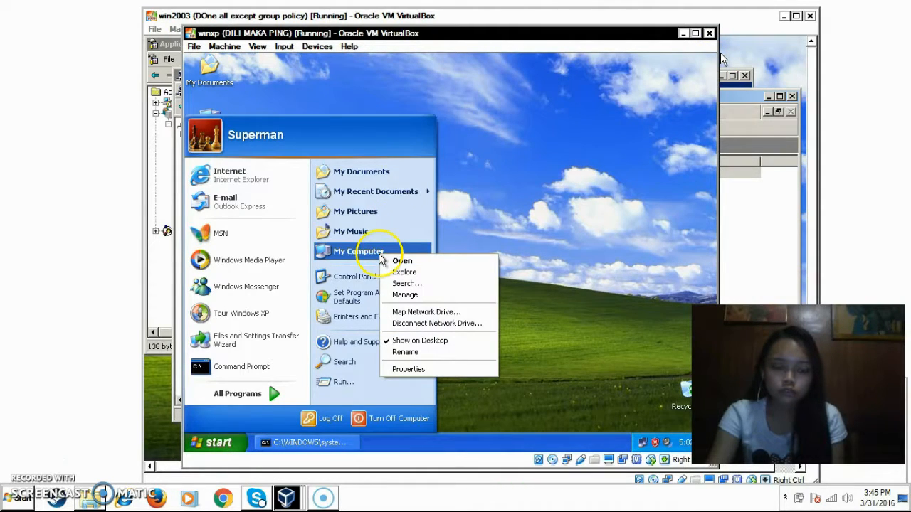
left_click(410, 370)
left_click(310, 118)
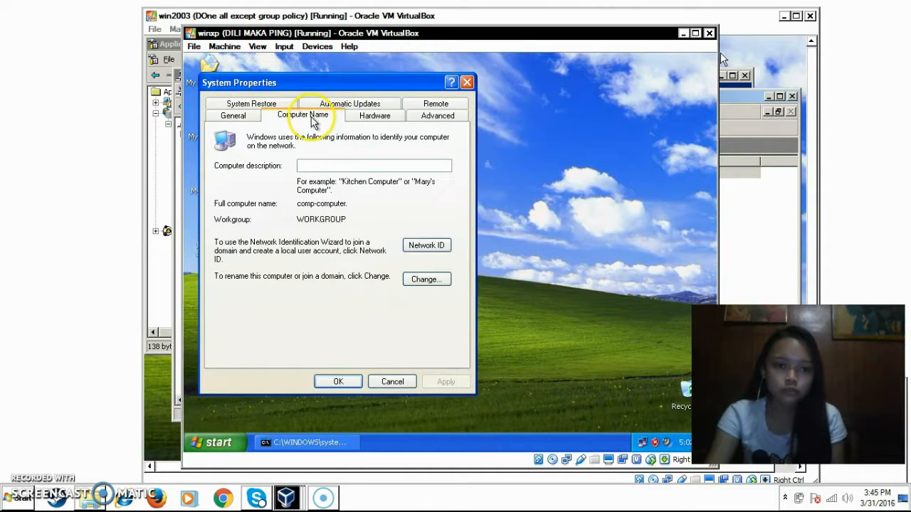
left_click(426, 279)
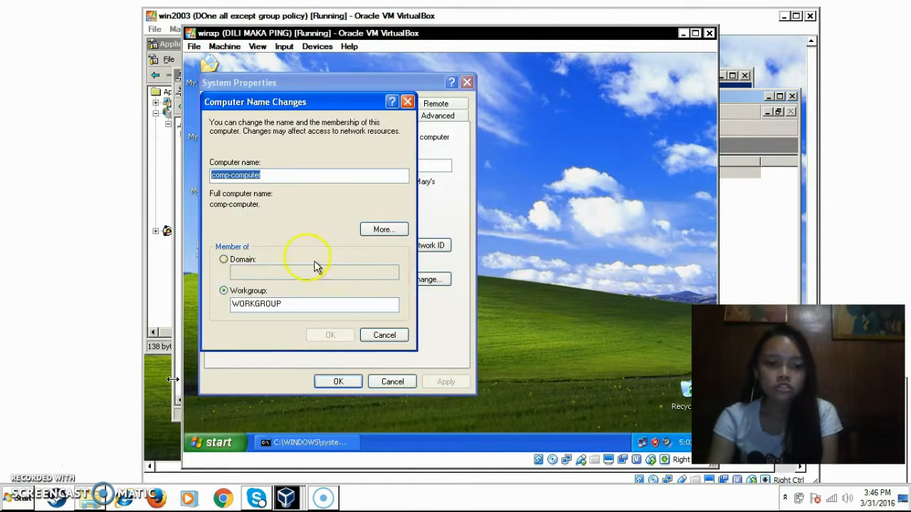
left_click(223, 261)
type("ww.work")
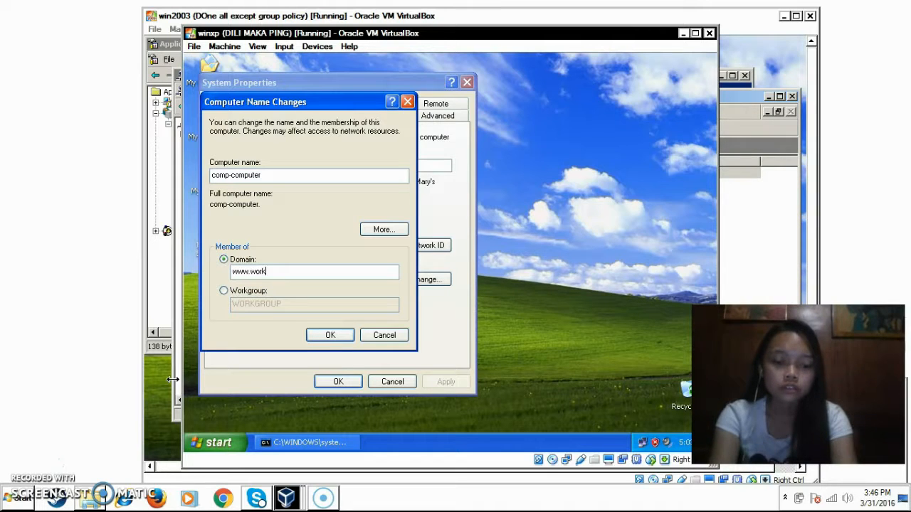
type(".it.com")
Confirm the domain join using the domain administrator's user name and password.
left_click(318, 343)
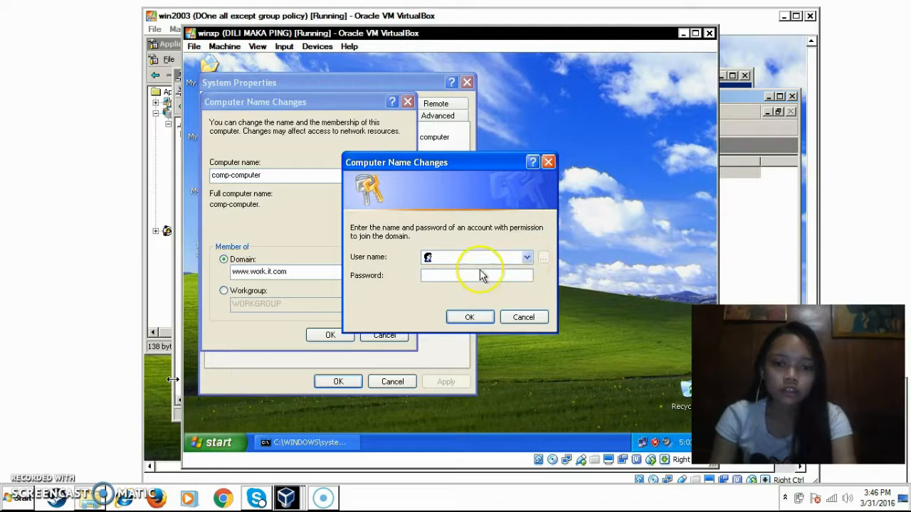
type("administrator")
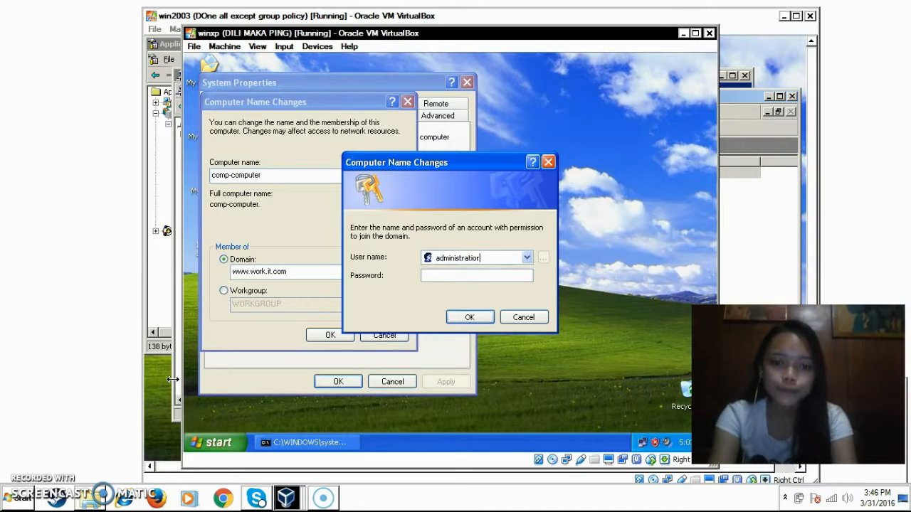
key("BackSpace")
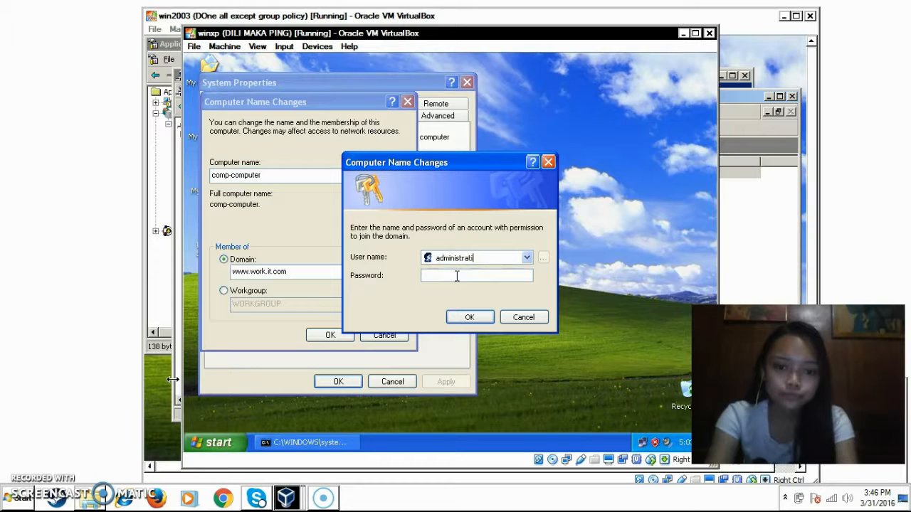
type("or")
left_click(439, 275)
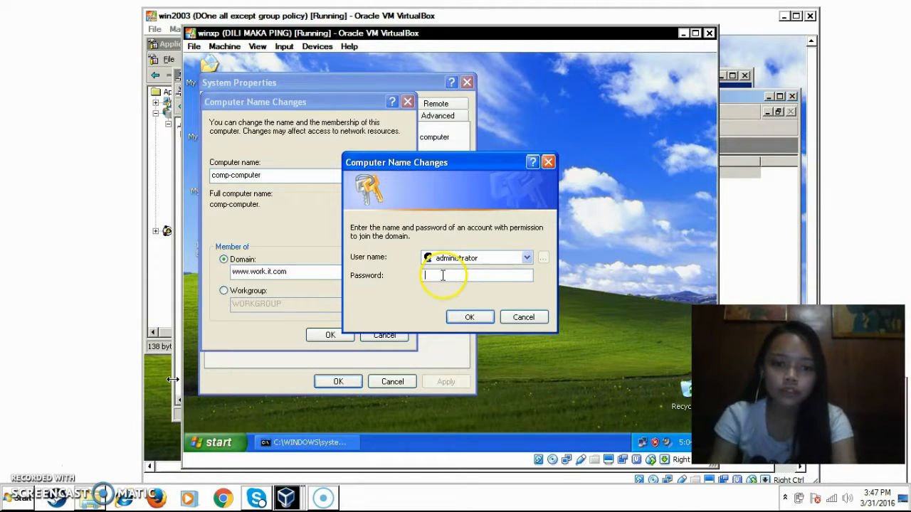
key("Caps_Lock")
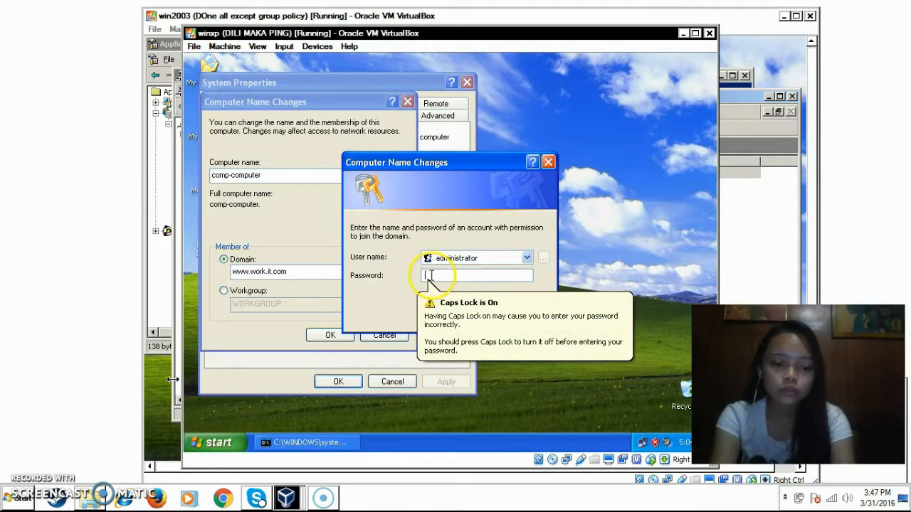
type("PA")
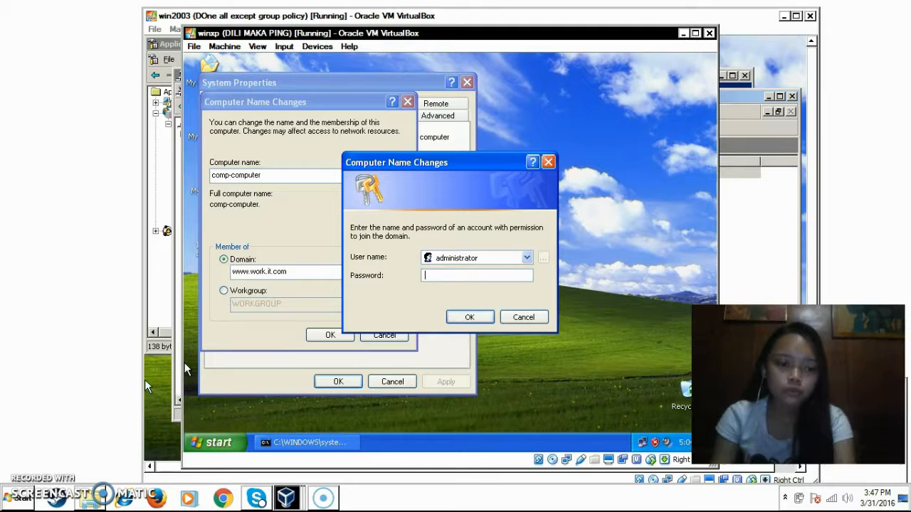
key("Caps_Lock")
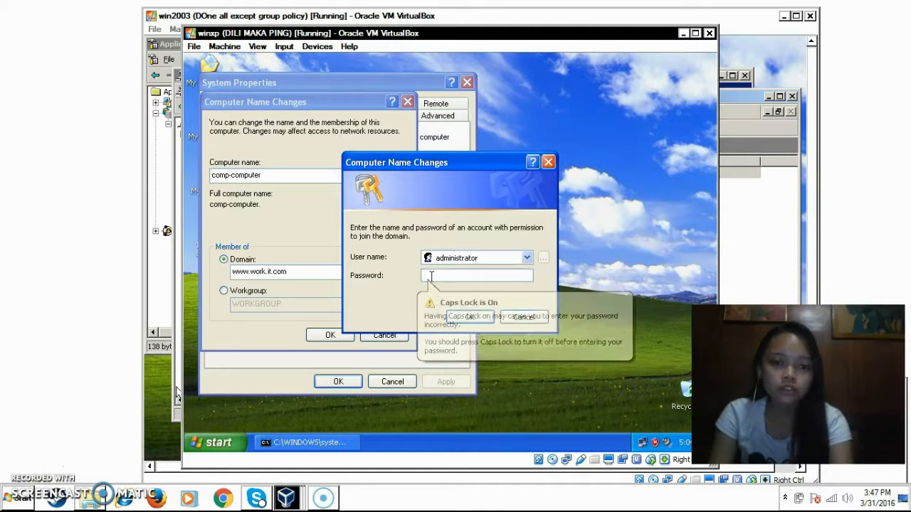
type("••••")
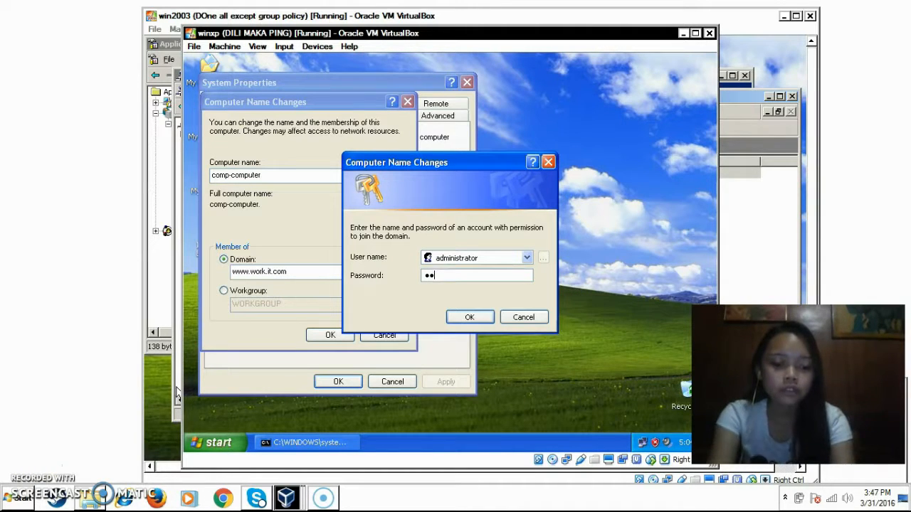
type("•••")
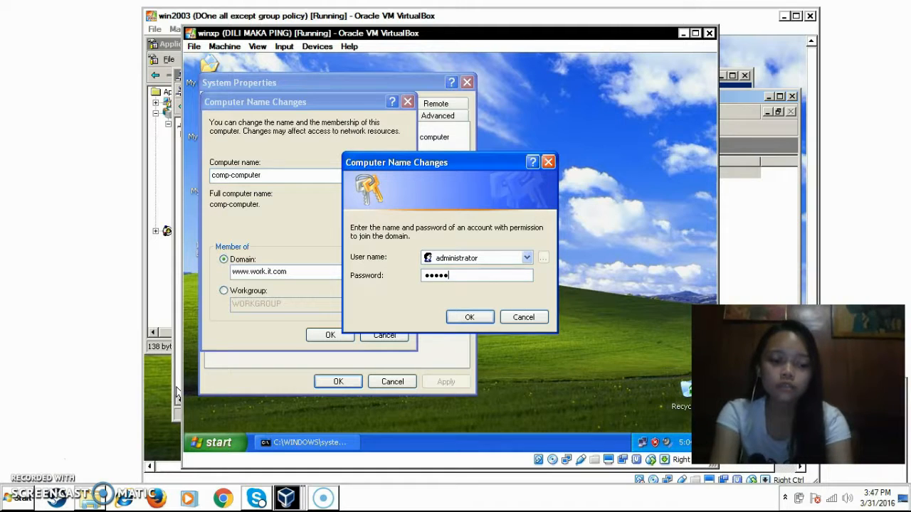
left_click(469, 318)
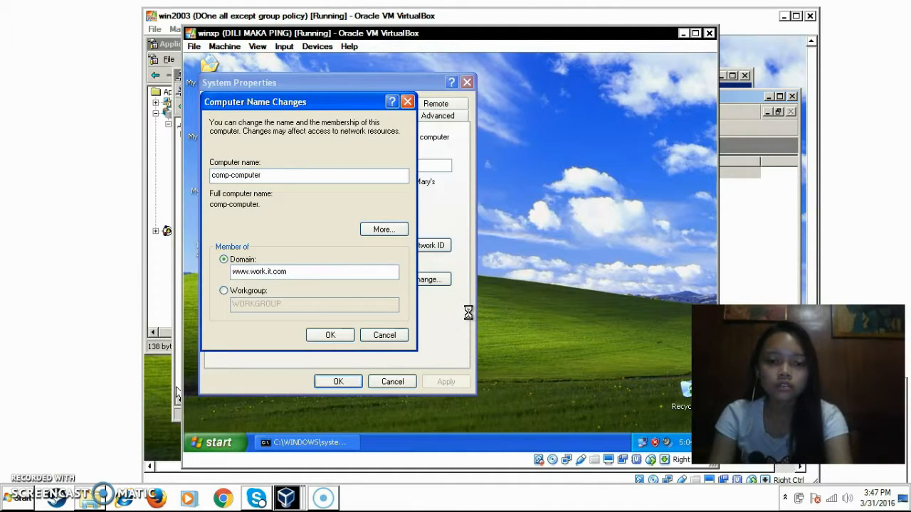
left_click(465, 315)
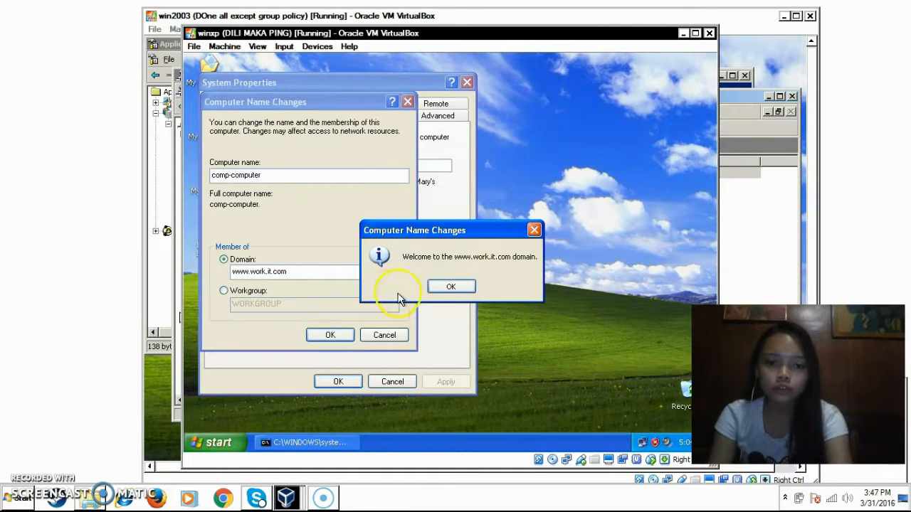
Dismiss the welcome and restart notices, then restart the XP machine.
left_click(452, 288)
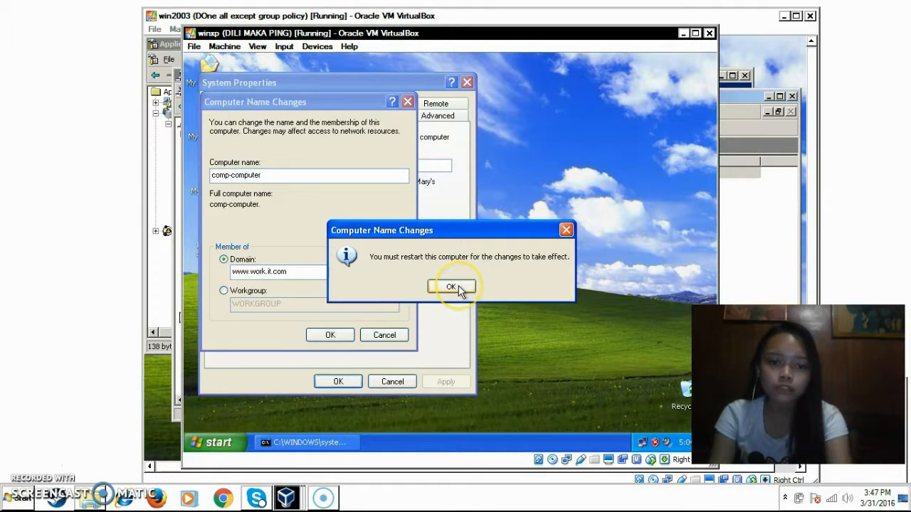
left_click(458, 285)
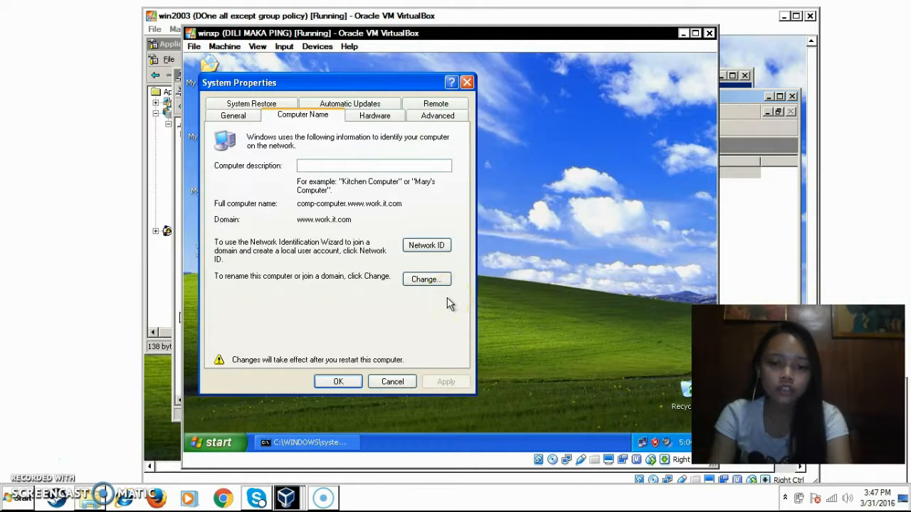
left_click(207, 442)
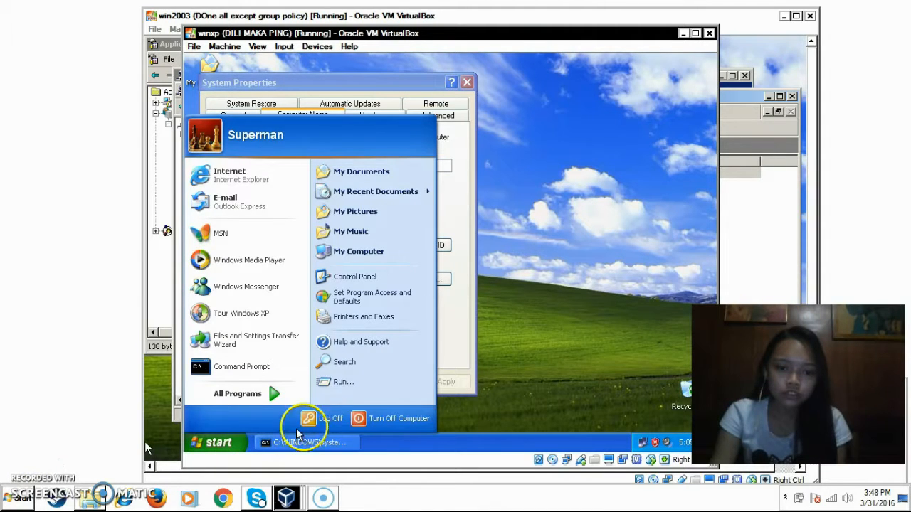
left_click(377, 425)
left_click(507, 207)
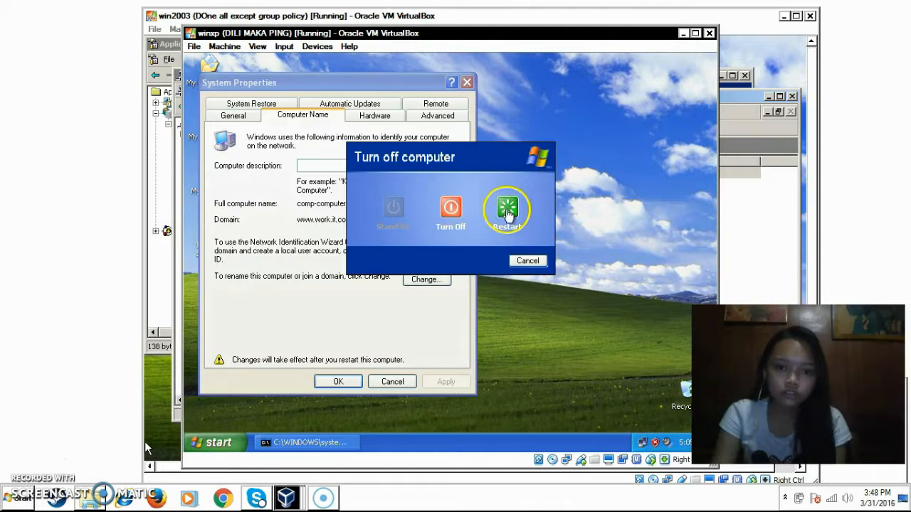
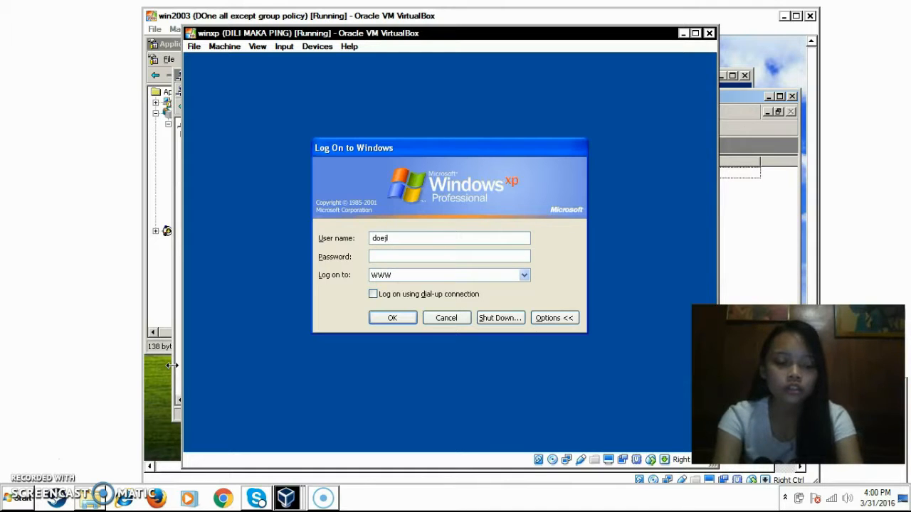
Log on to the XP client as the admin OU's user with their password.
key("Caps_Lock")
type("P")
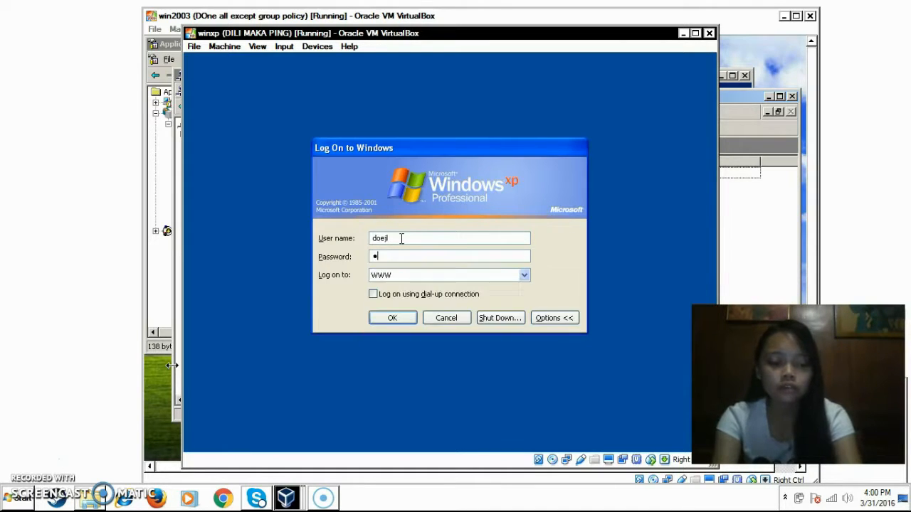
type("●●●●●●●●")
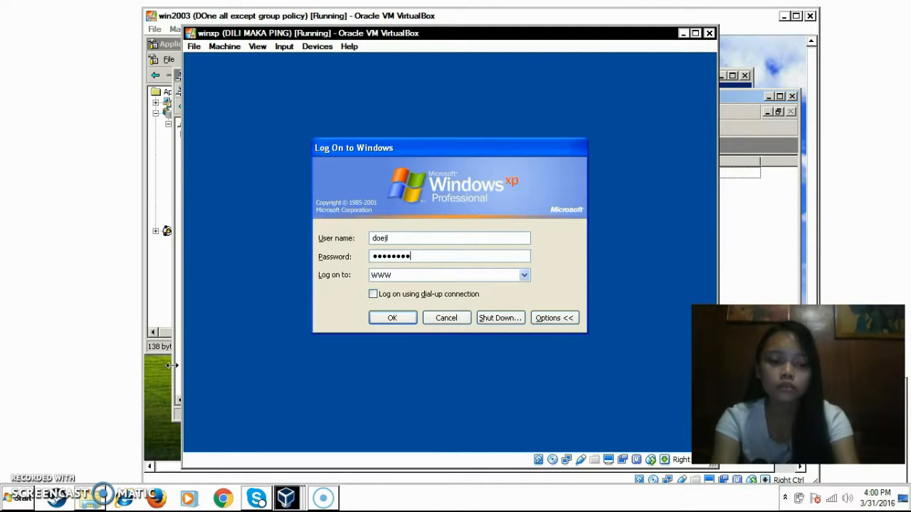
left_click(404, 318)
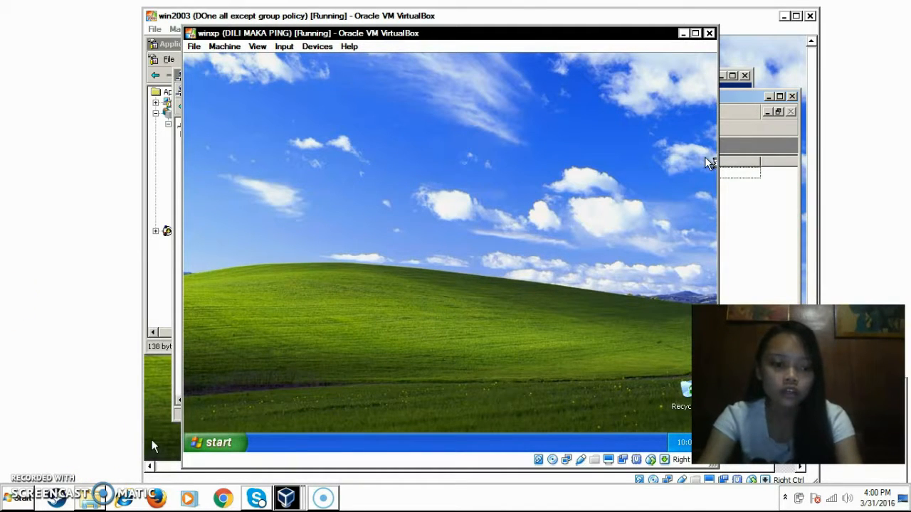
Log the admin user off from the XP client via the Shut Down dialog.
left_click(220, 443)
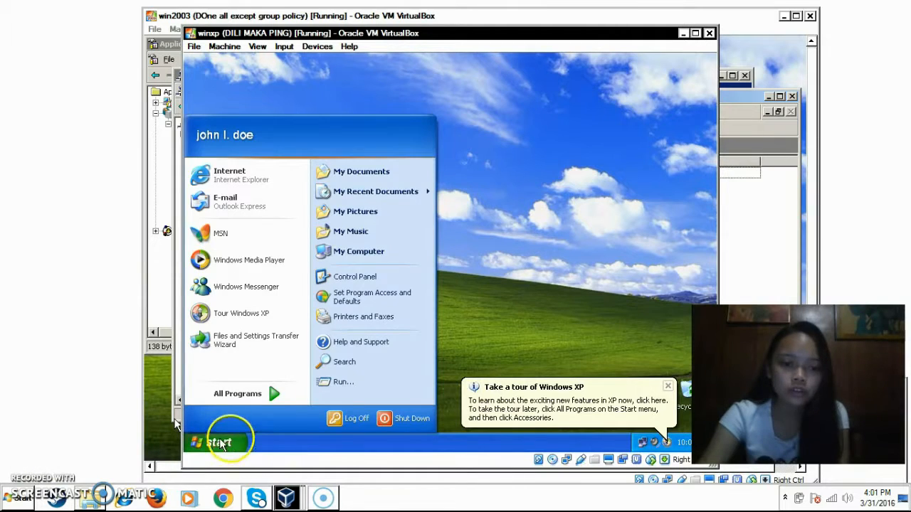
left_click(401, 419)
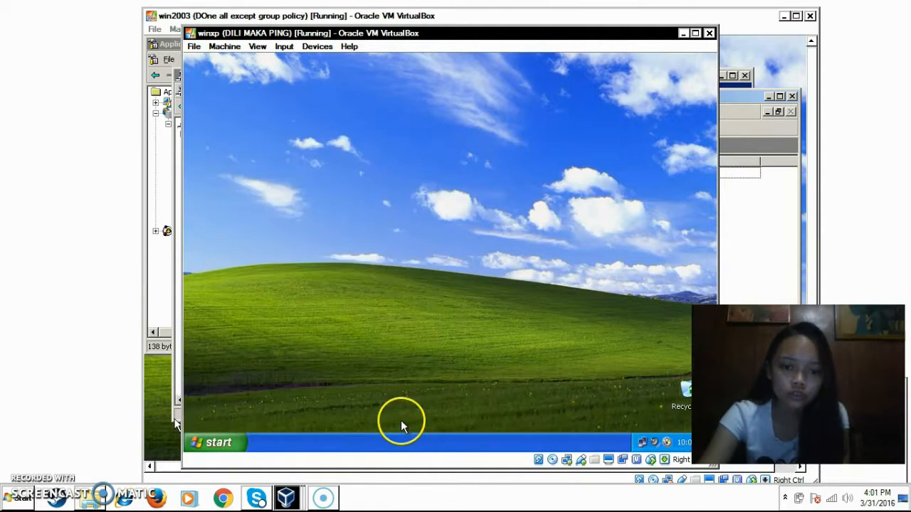
left_click(448, 285)
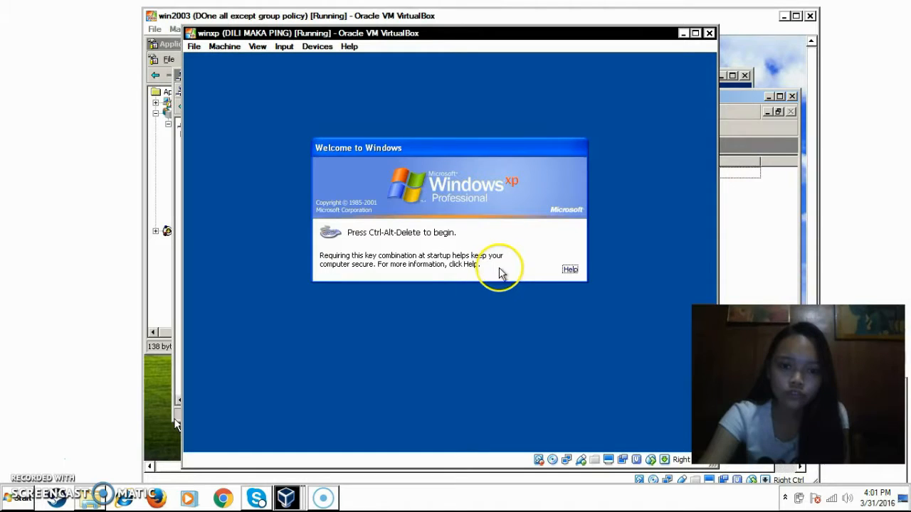
Log on to the XP client as the second domain user, correcting a mistyped password.
key("ctrl+alt+Delete")
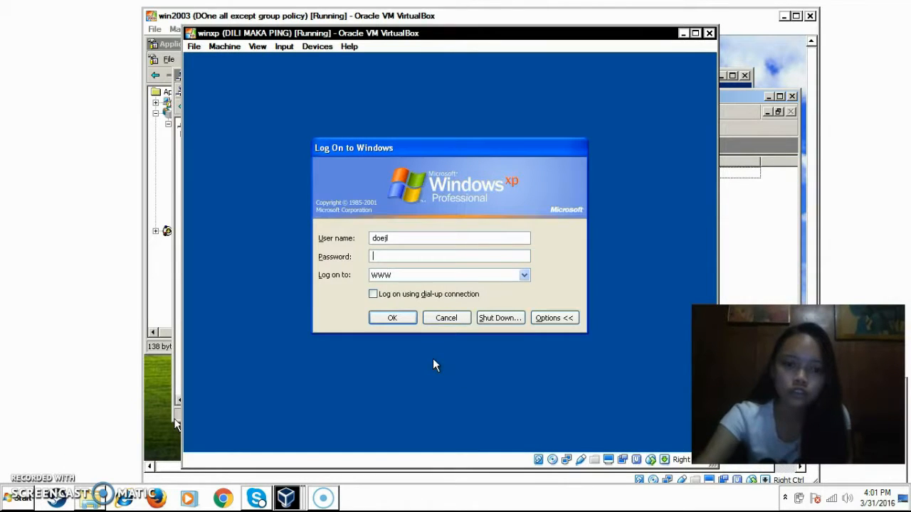
key("BackSpace")
key("BackSpace")
key("BackSpace")
key("BackSpace")
key("BackSpace")
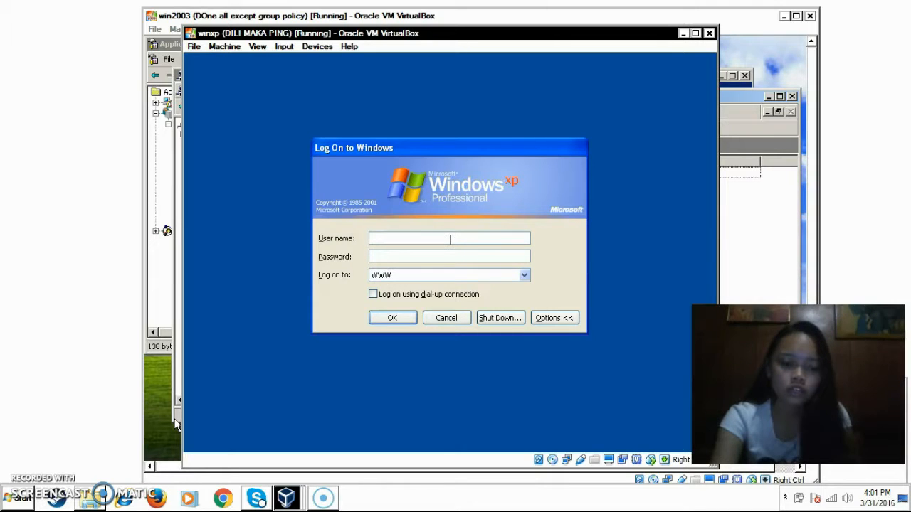
type("san")
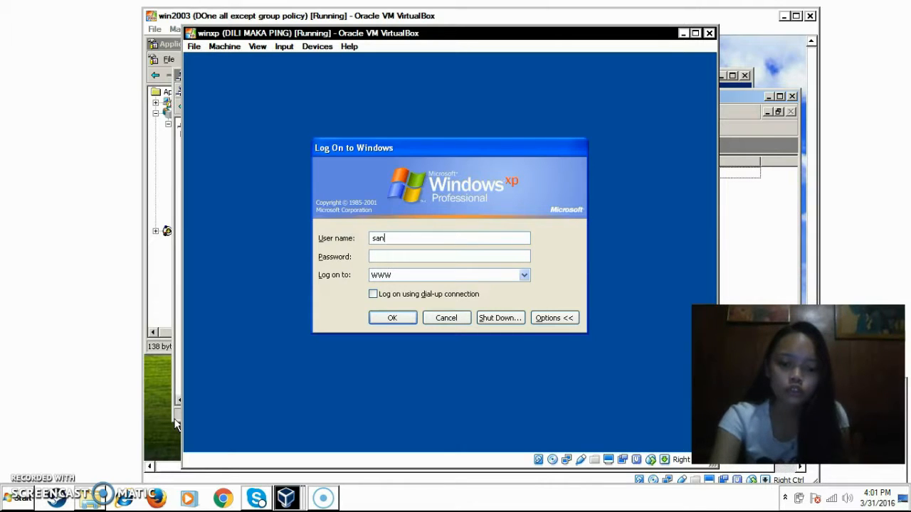
type("tosss")
left_click(387, 257)
key("Caps_Lock")
type("•••")
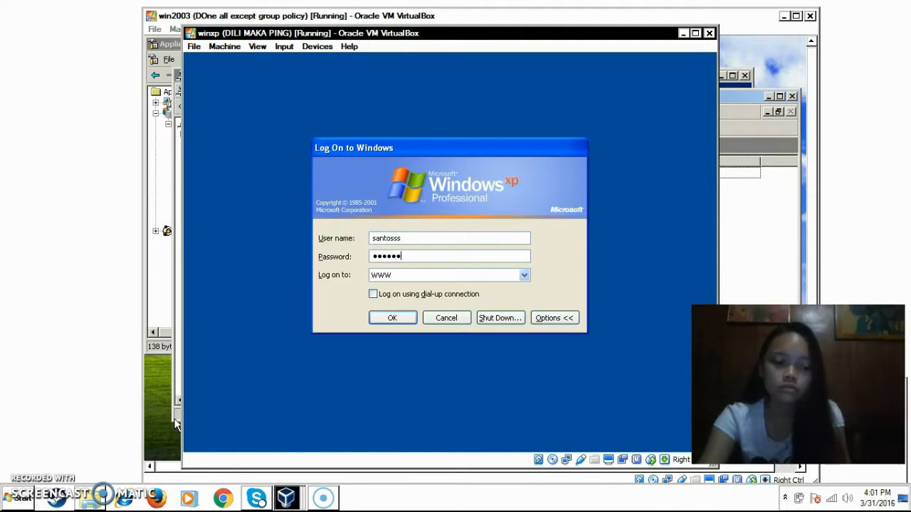
key("BackSpace")
key("BackSpace")
key("BackSpace")
key("BackSpace")
key("BackSpace")
key("BackSpace")
key("Caps_Lock")
type("•••••••••")
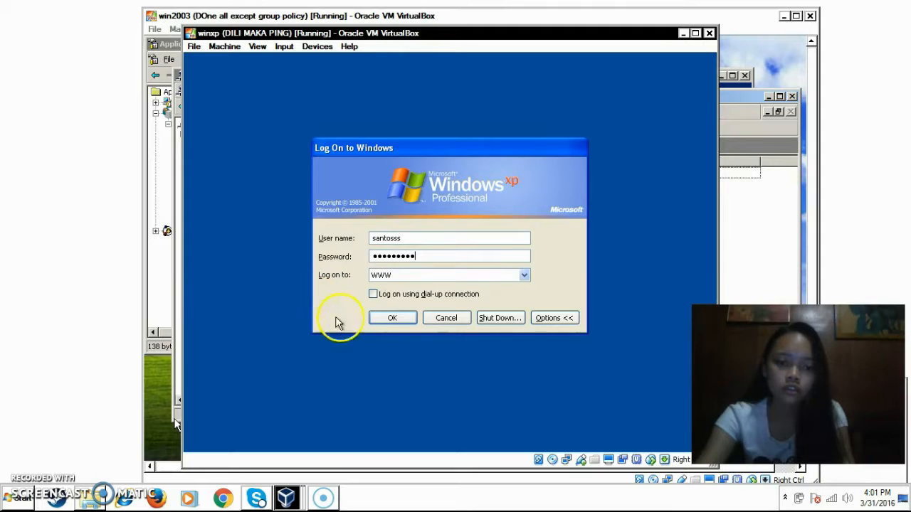
left_click(394, 320)
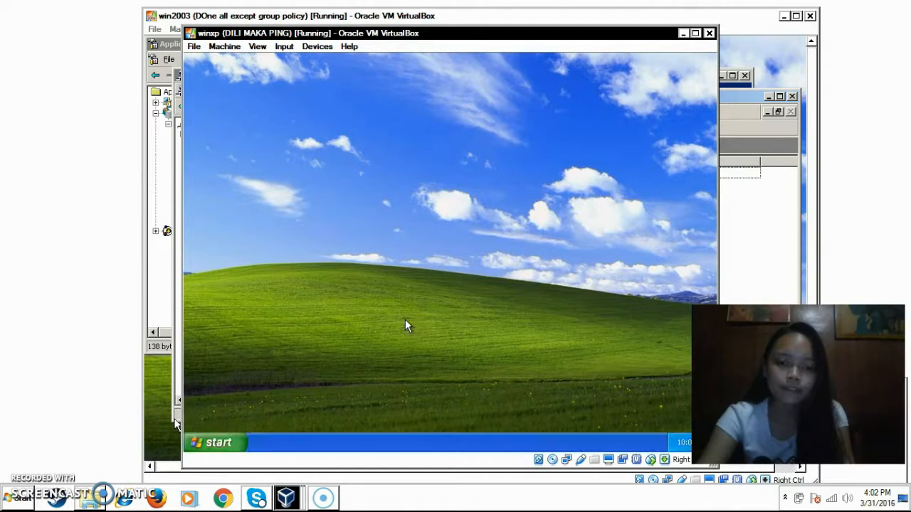
Log the second domain user off from the XP client.
left_click(530, 324)
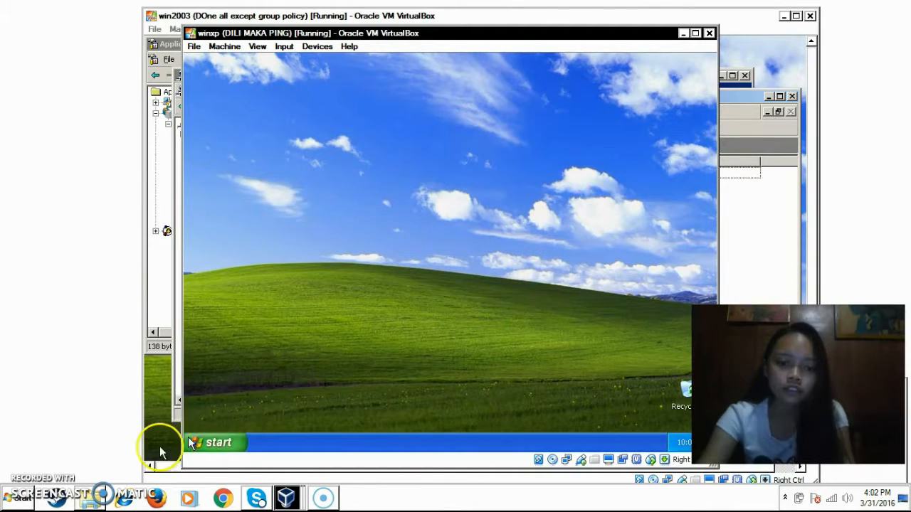
left_click(219, 442)
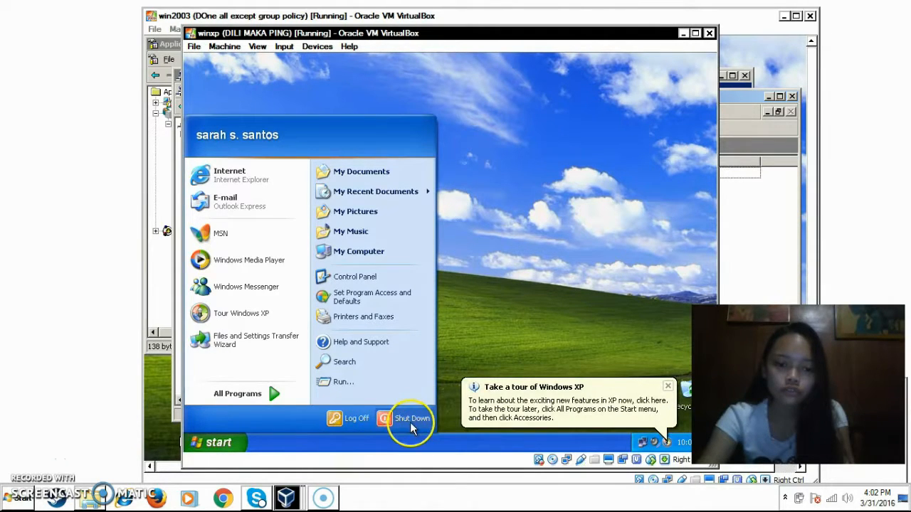
left_click(344, 421)
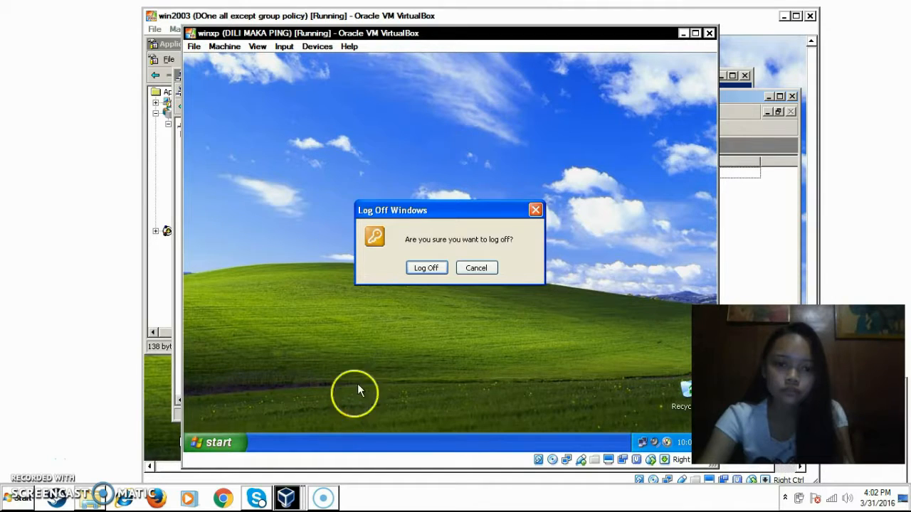
left_click(417, 269)
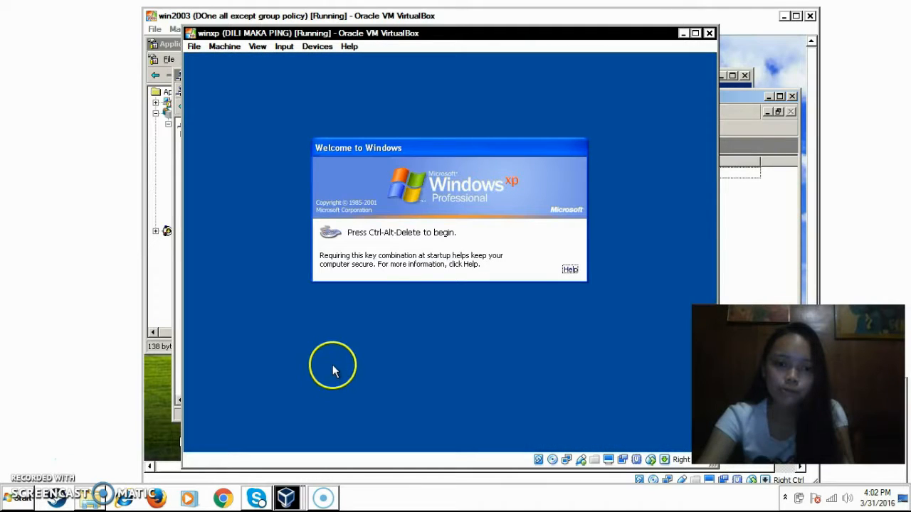
Log on to the XP client as the tech OU's user with their password.
key("ctrl+Delete")
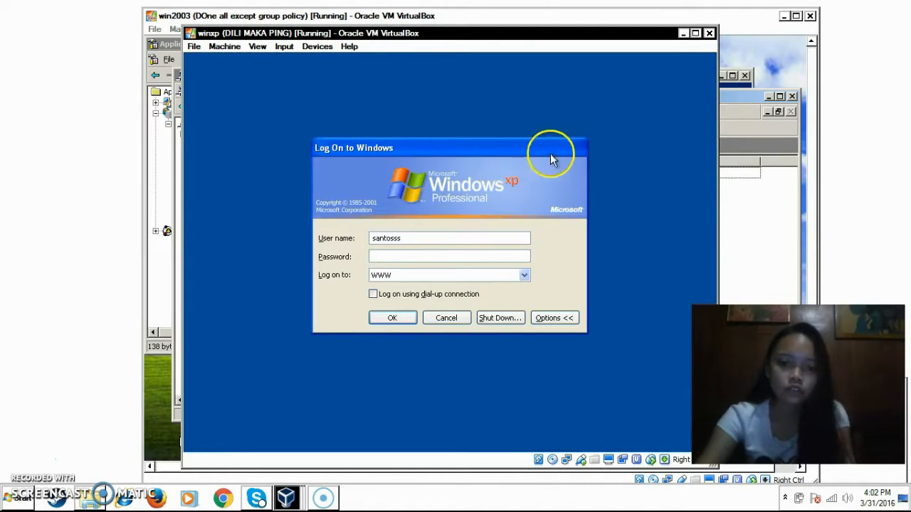
left_click(436, 239)
key("BackSpace")
key("BackSpace")
key("BackSpace")
key("BackSpace")
key("BackSpace")
key("BackSpace")
key("BackSpace")
key("BackSpace")
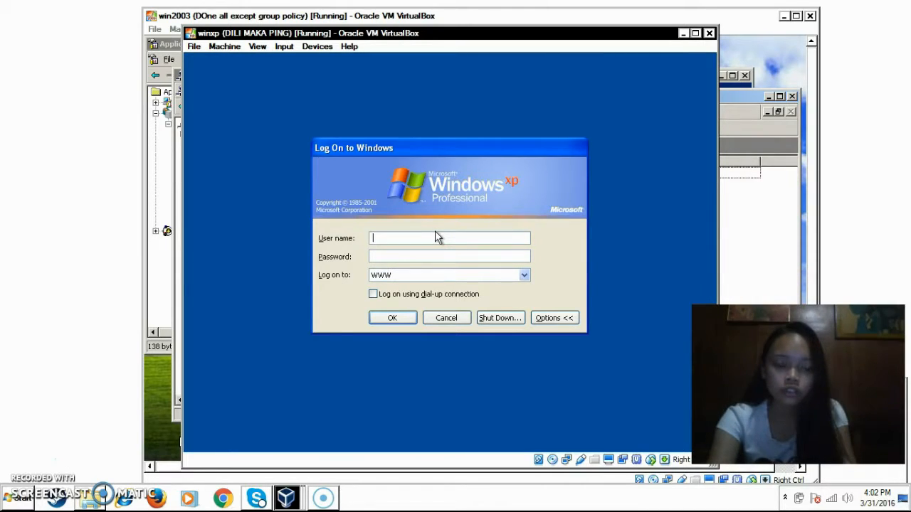
type("mario")
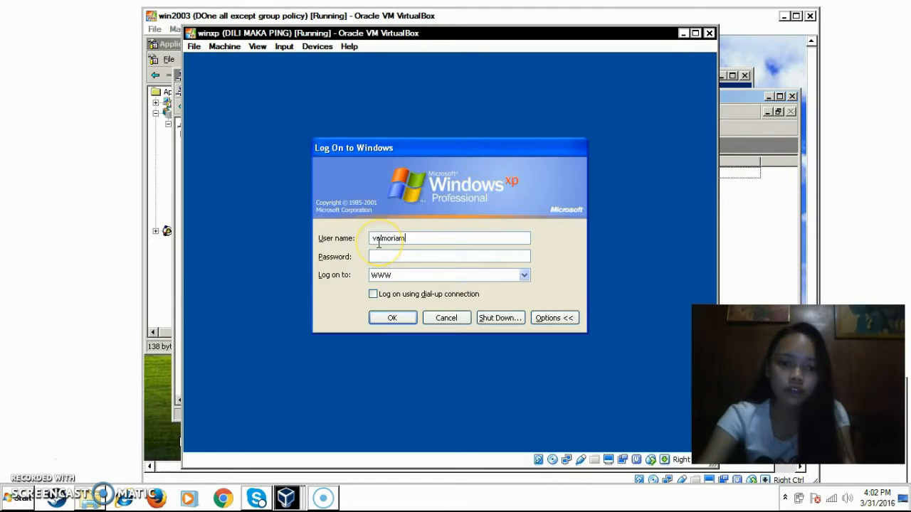
left_click(400, 257)
type("*")
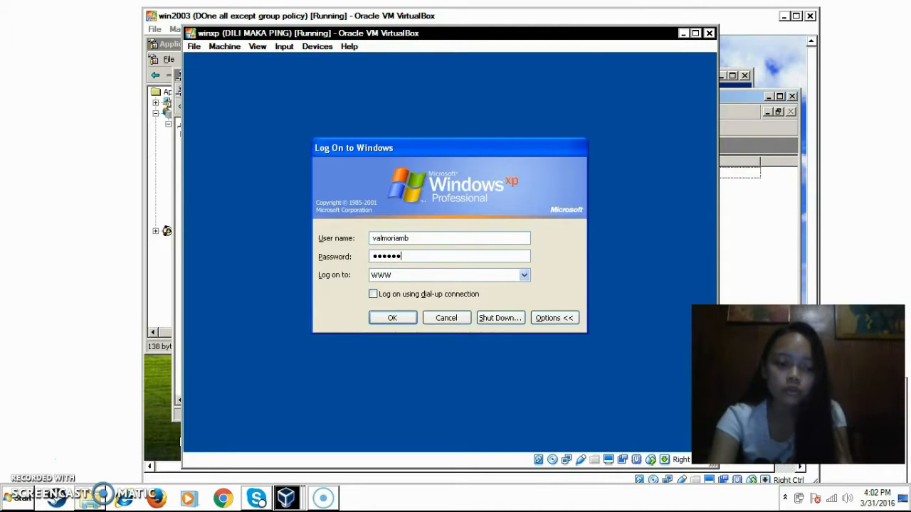
left_click(384, 321)
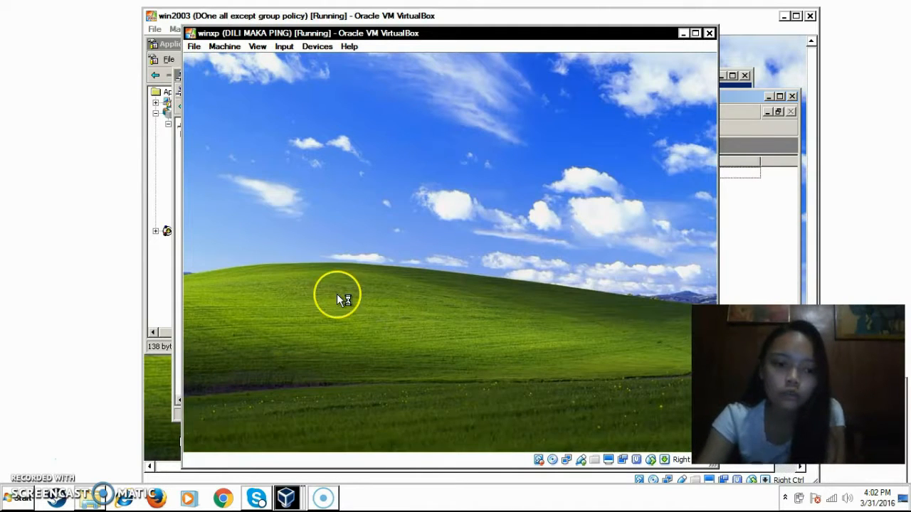
Refresh the tech user's new desktop twice.
left_click(510, 324)
right_click(431, 309)
left_click(480, 325)
right_click(371, 310)
left_click(401, 329)
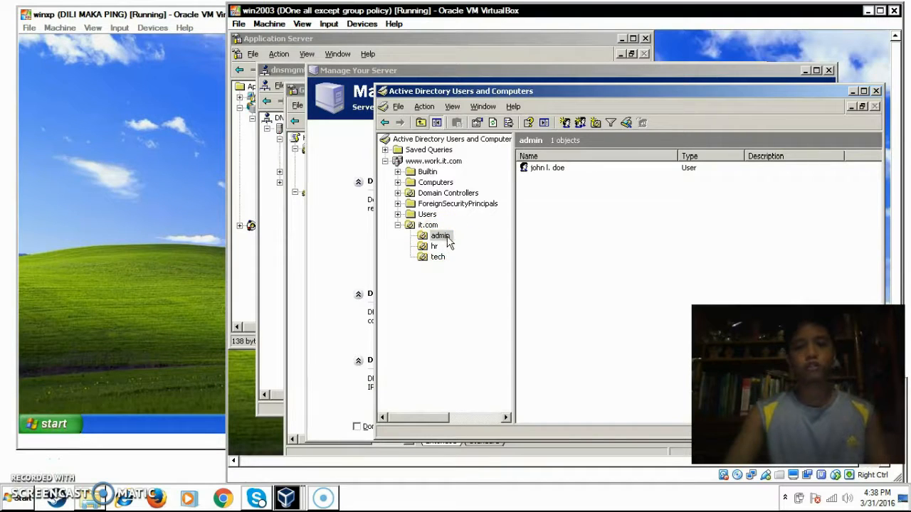
In the admin OU's Group Policy properties, create a new GPO named ADMIN POLICY.
left_click(439, 258)
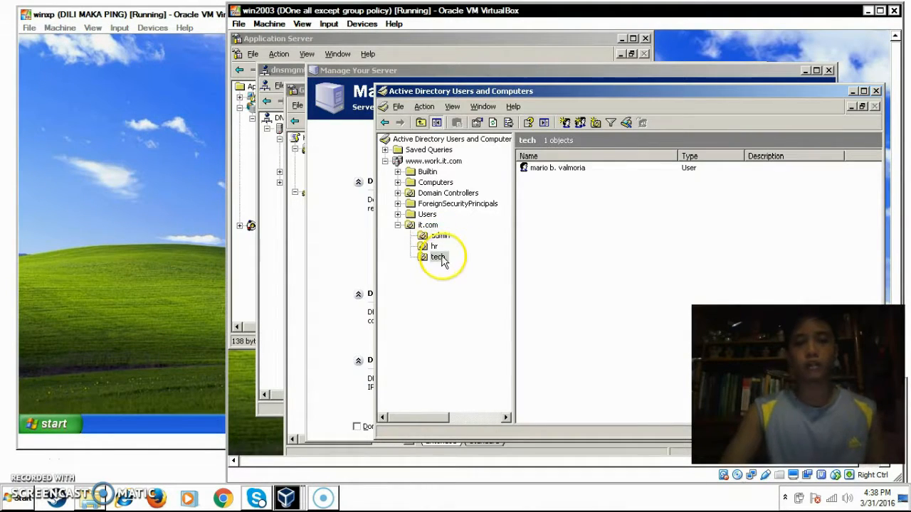
left_click(439, 235)
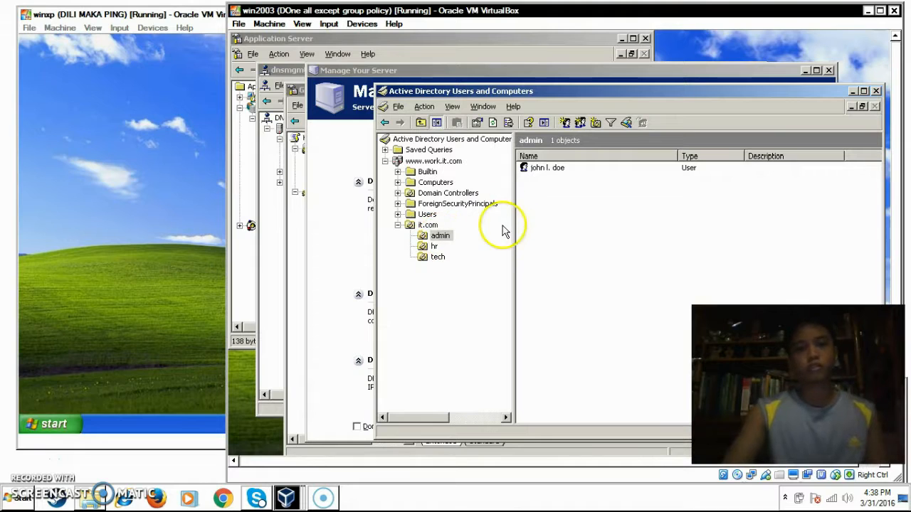
right_click(447, 239)
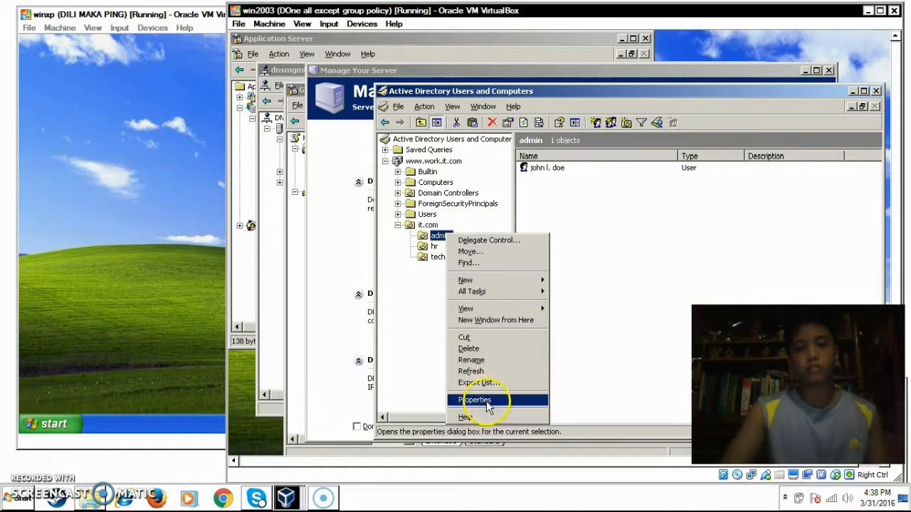
left_click(487, 400)
left_click(649, 141)
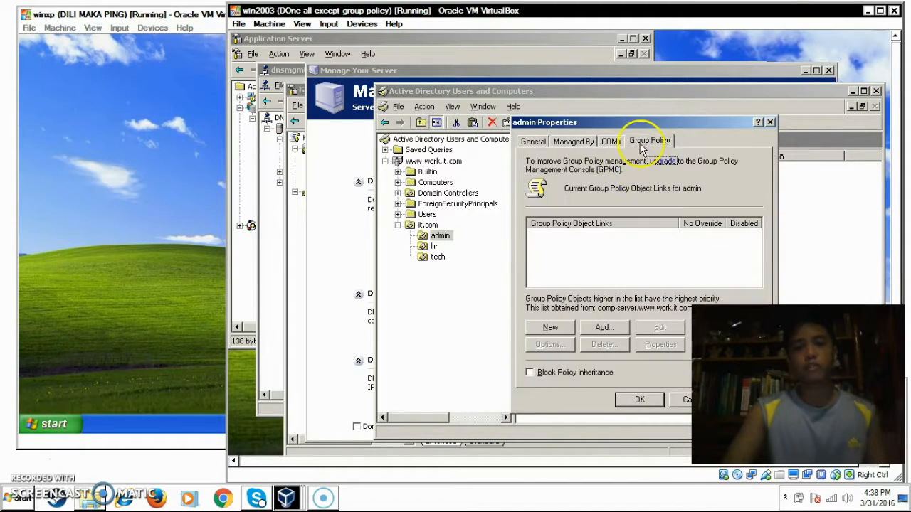
left_click(550, 328)
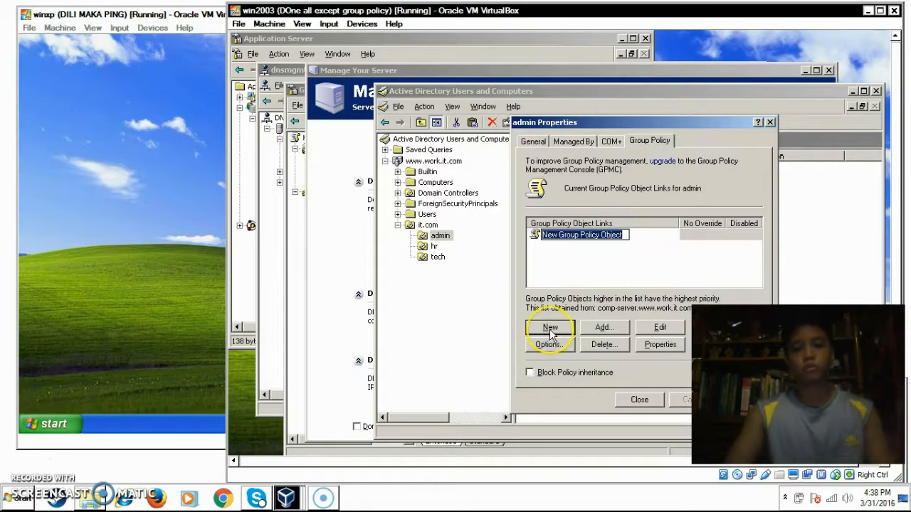
type("ADMIN")
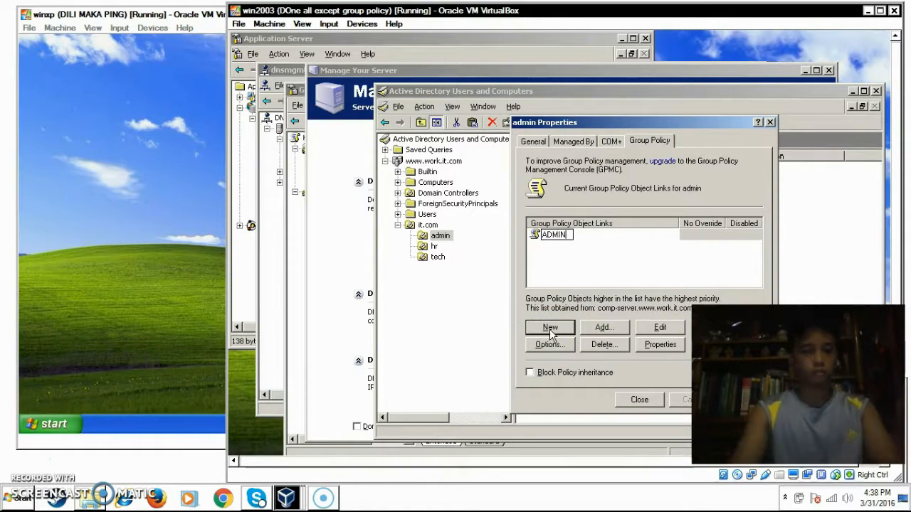
type(" POLICY")
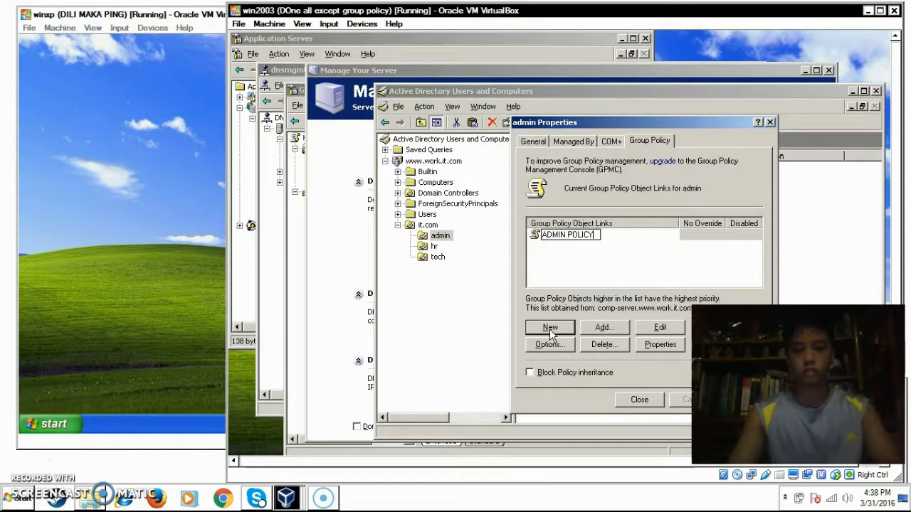
key("Return")
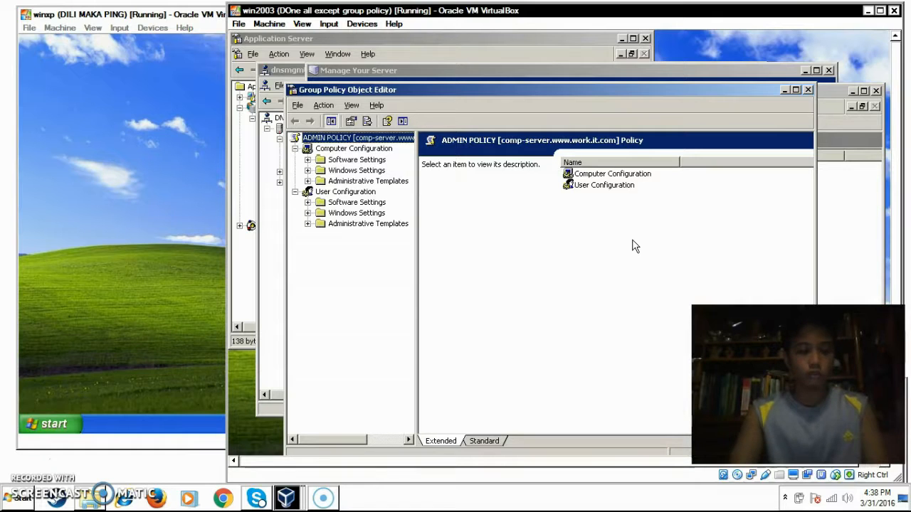
Enable Remove Display in Control Panel under Control Panel > Display.
left_click(338, 225)
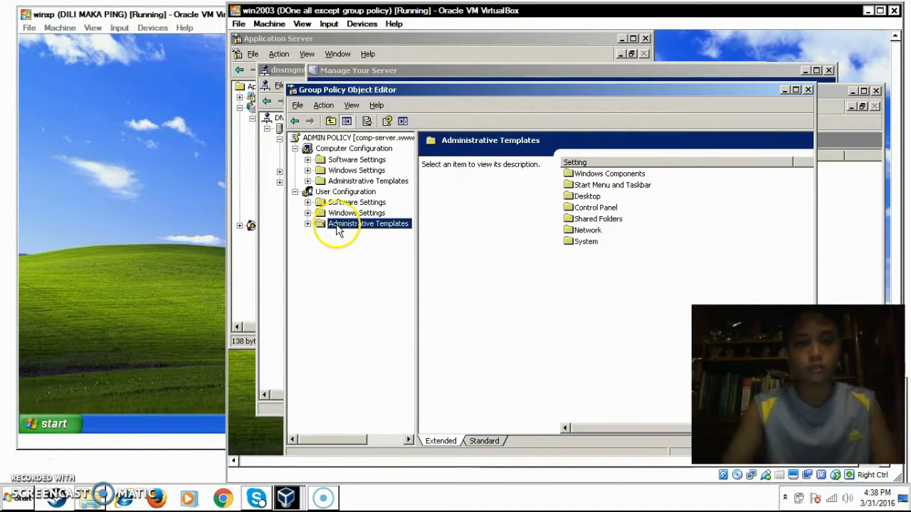
left_click(595, 209)
double_click(596, 208)
double_click(585, 187)
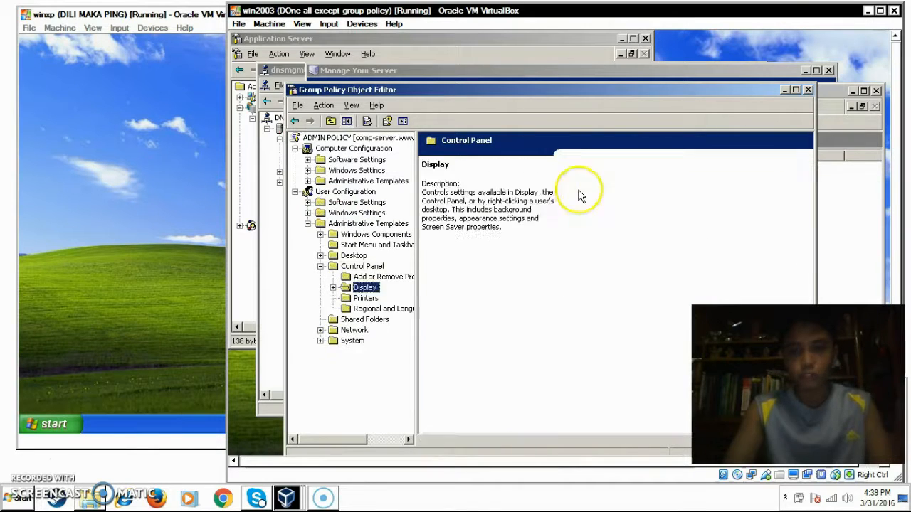
left_click(591, 187)
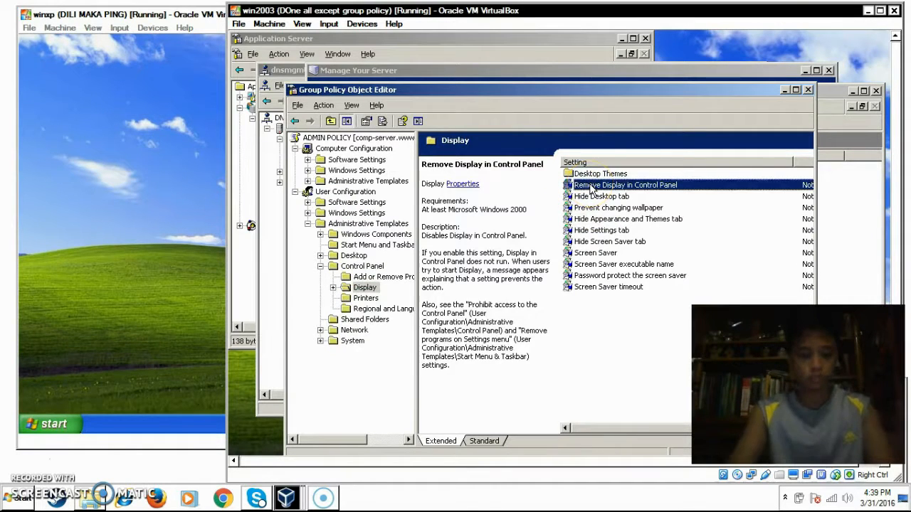
double_click(591, 186)
left_click(455, 212)
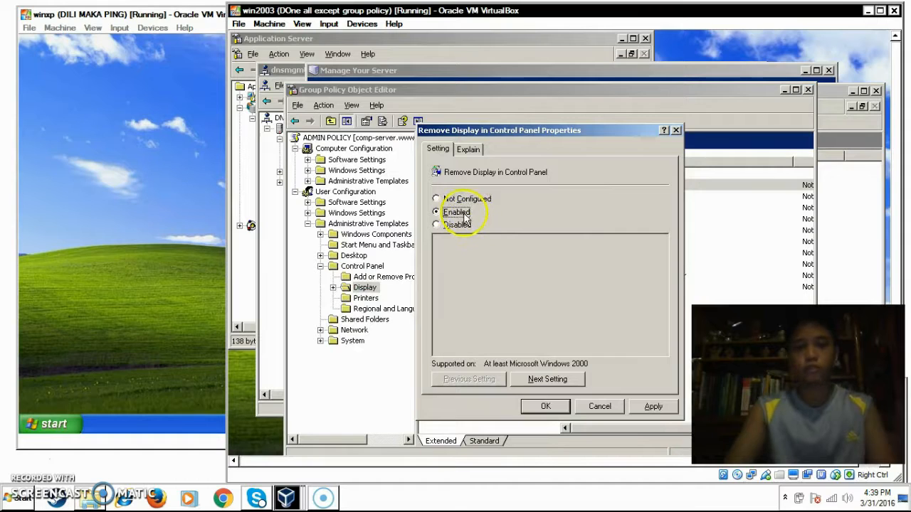
left_click(648, 407)
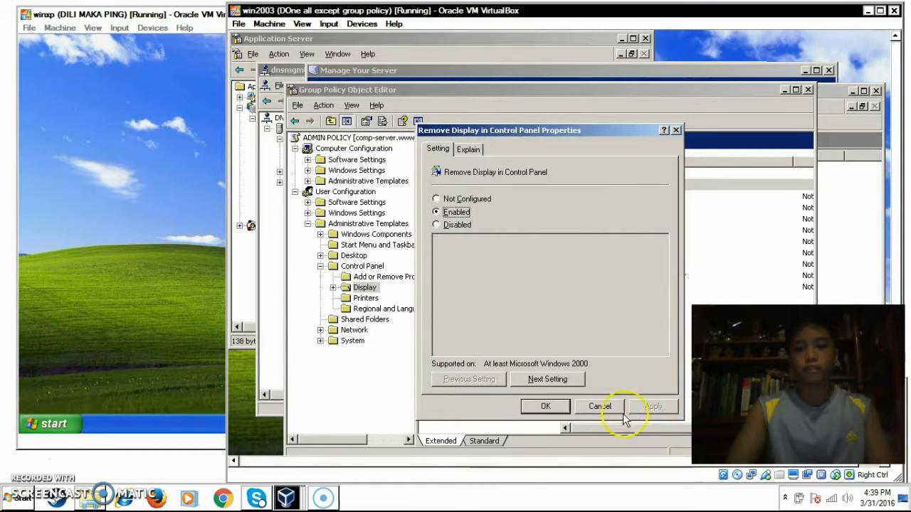
left_click(545, 406)
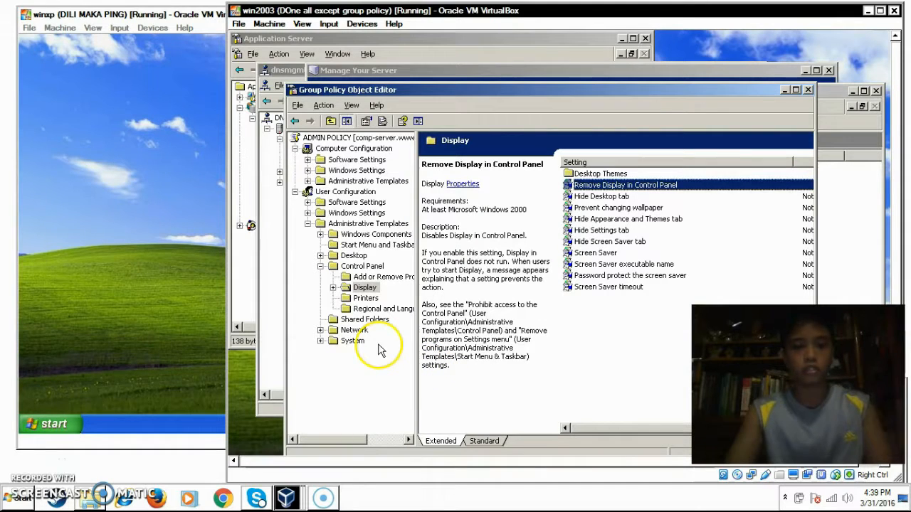
Enable Remove Task Manager under System > Ctrl+Alt+Del Options.
left_click(349, 340)
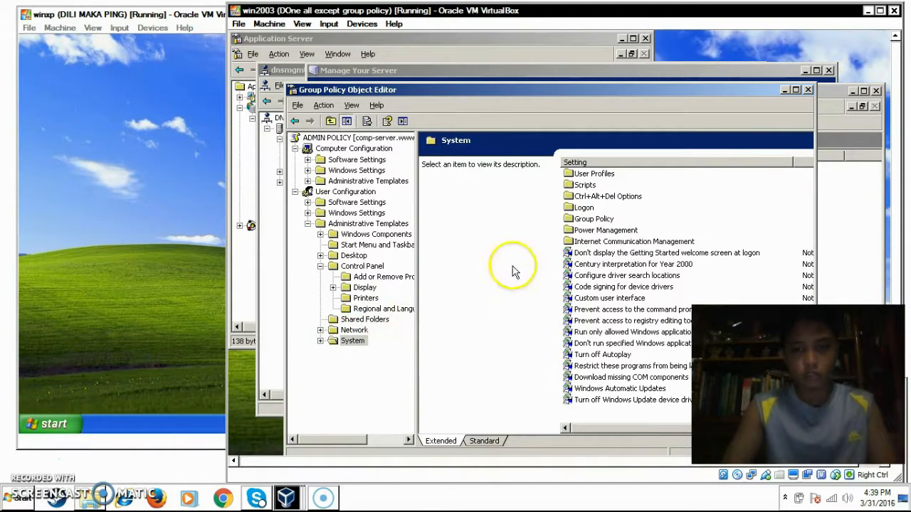
left_click(604, 197)
double_click(604, 196)
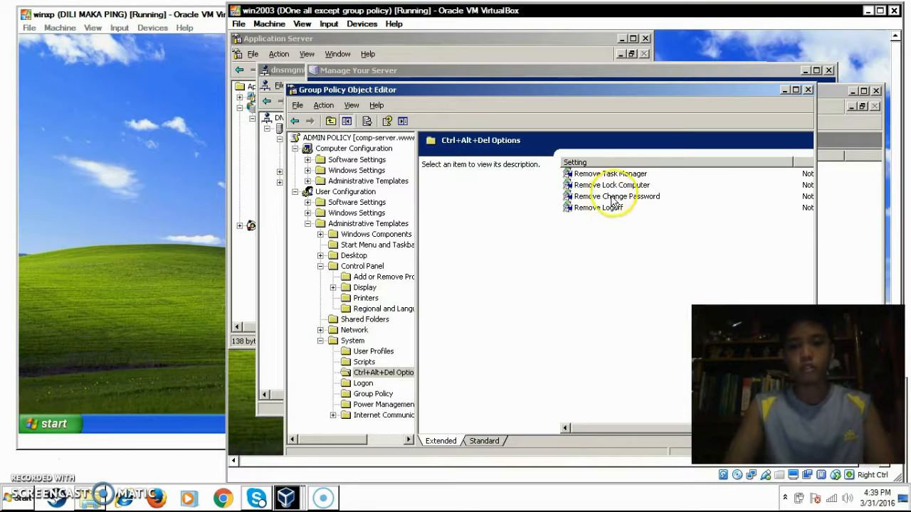
double_click(612, 174)
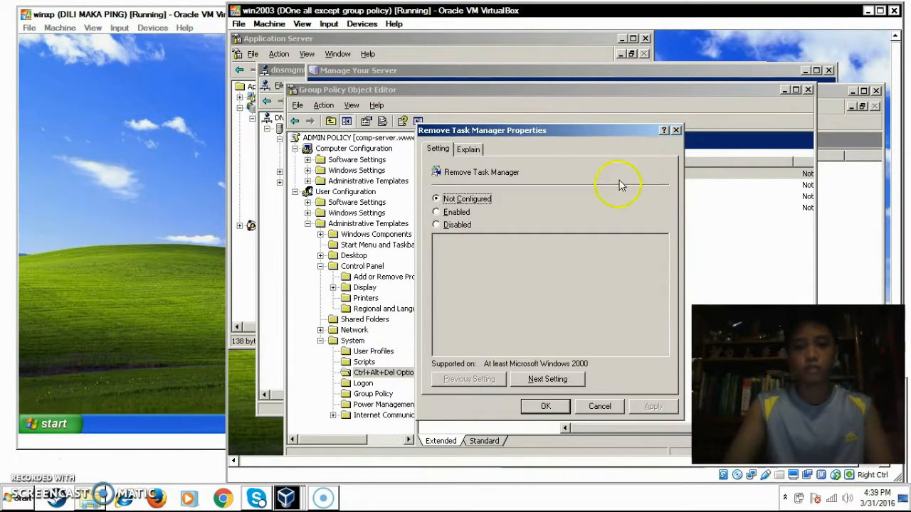
left_click(456, 212)
left_click(653, 406)
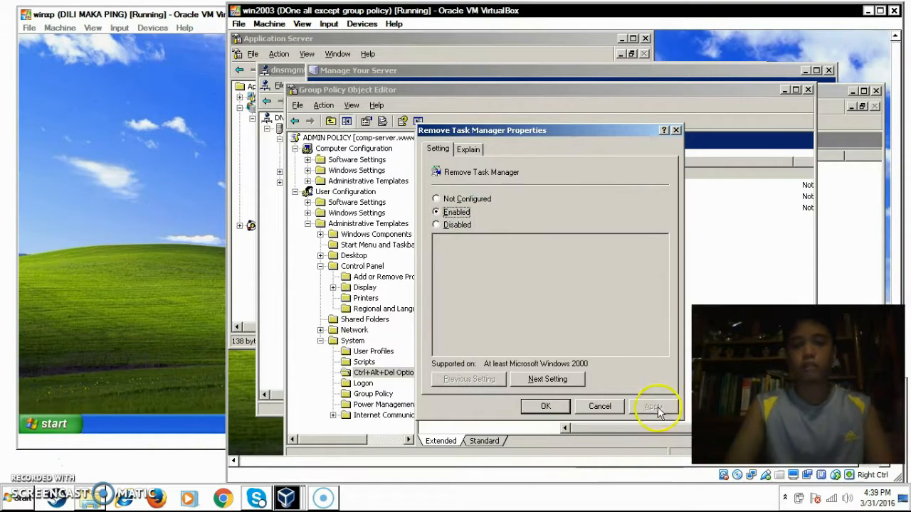
left_click(545, 406)
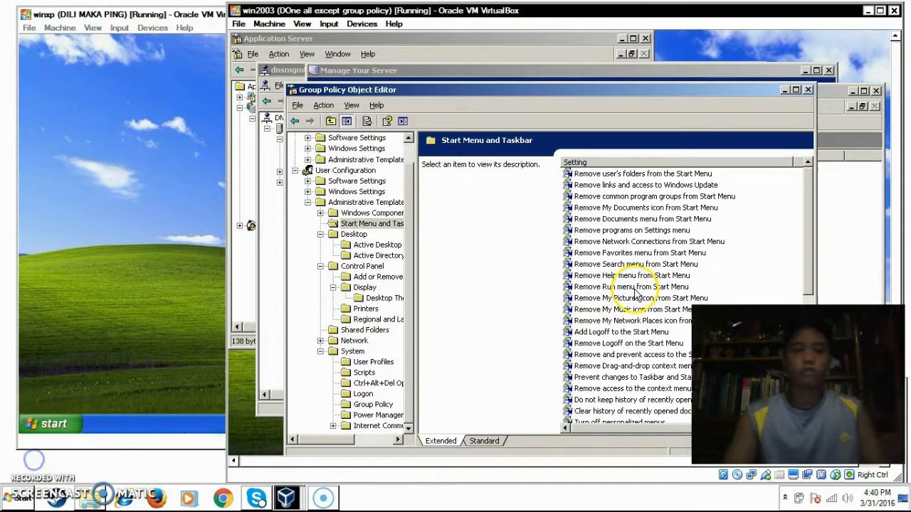
Enable Remove Run menu from Start Menu, then close the editor and admin properties.
double_click(630, 287)
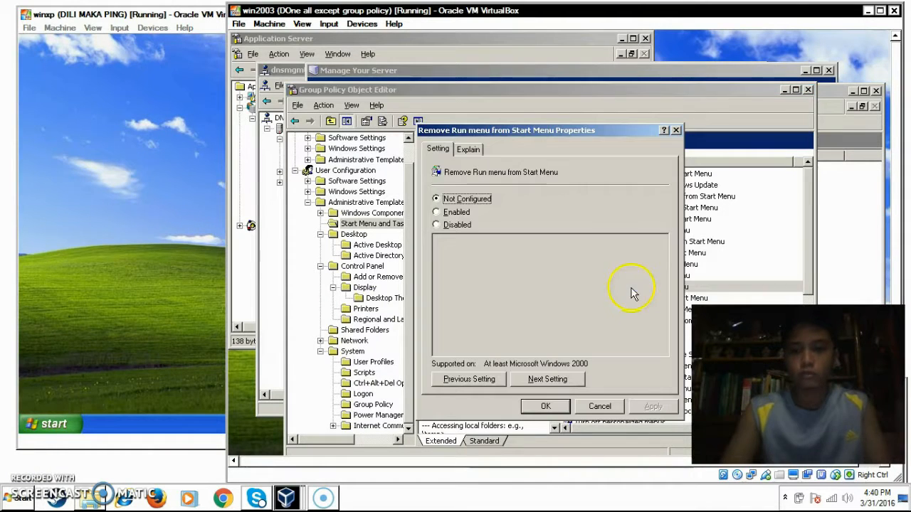
left_click(449, 212)
left_click(649, 407)
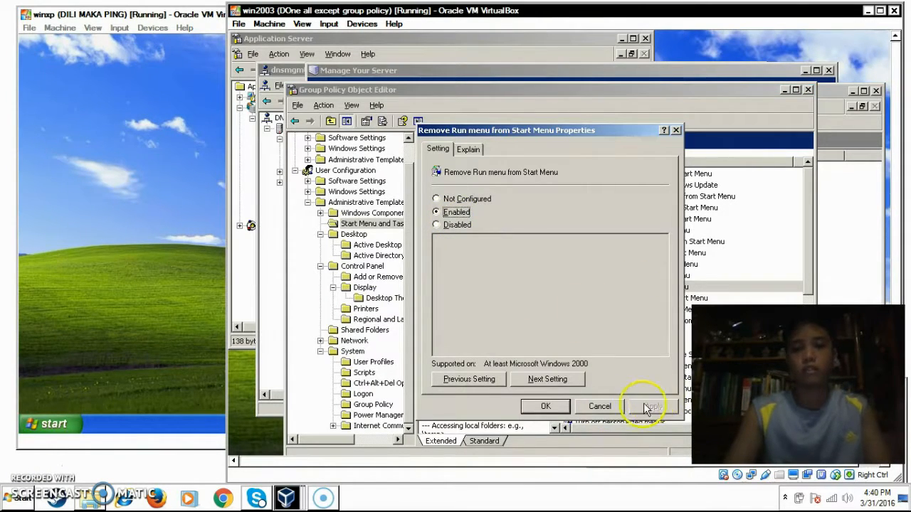
left_click(545, 407)
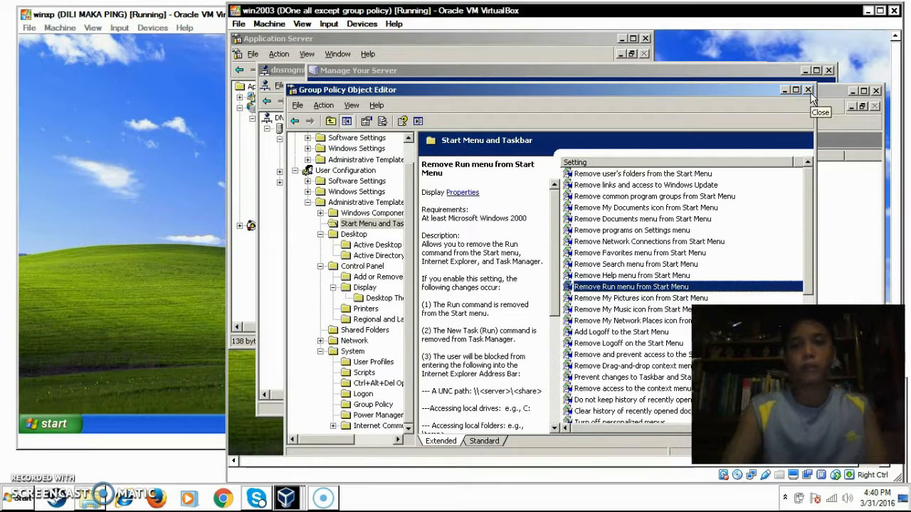
left_click(808, 91)
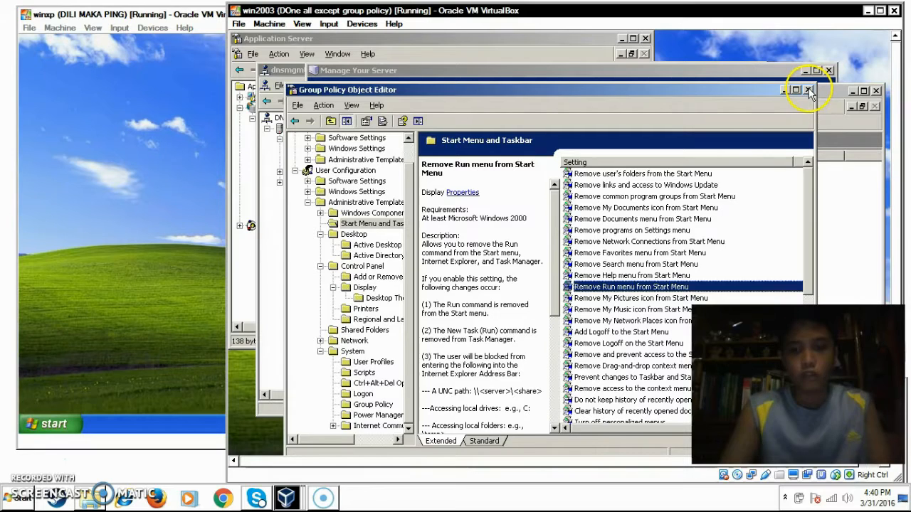
left_click(808, 91)
left_click(643, 402)
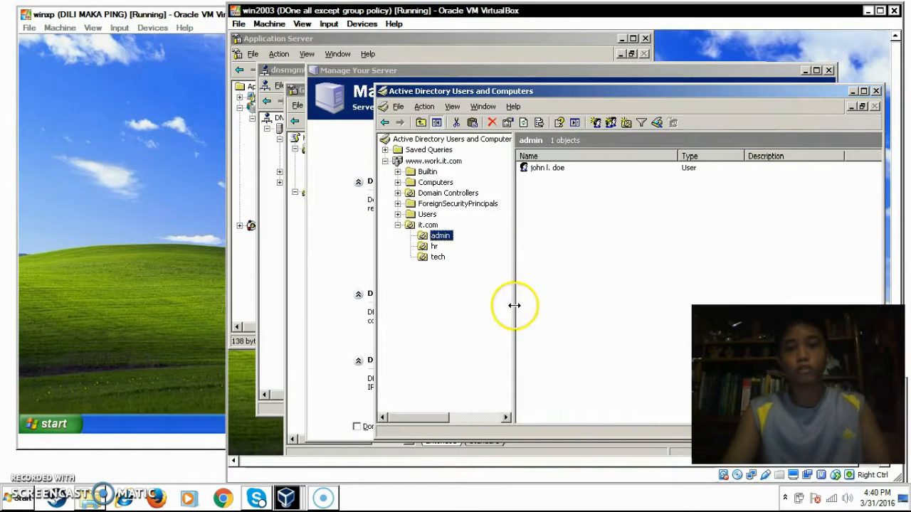
Create a GPO named HR POLICY linked to the hr OU and open it for editing.
left_click(435, 247)
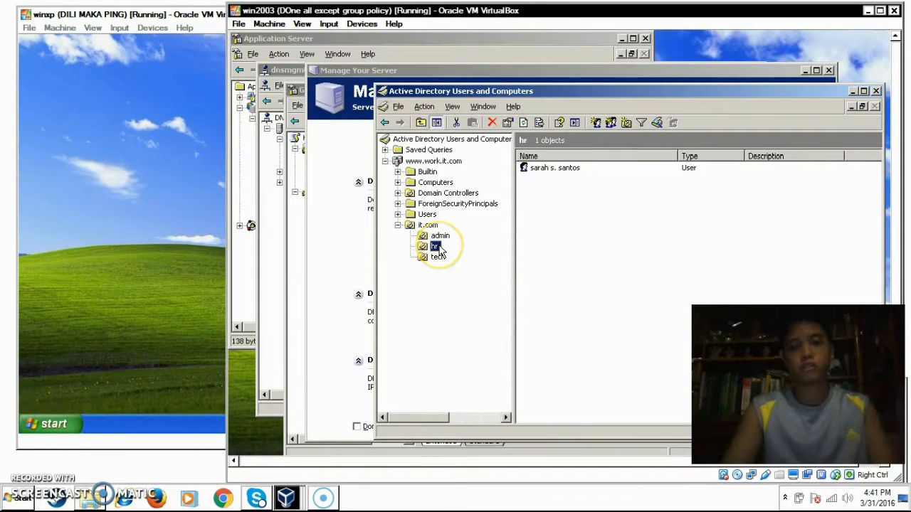
right_click(436, 247)
left_click(520, 416)
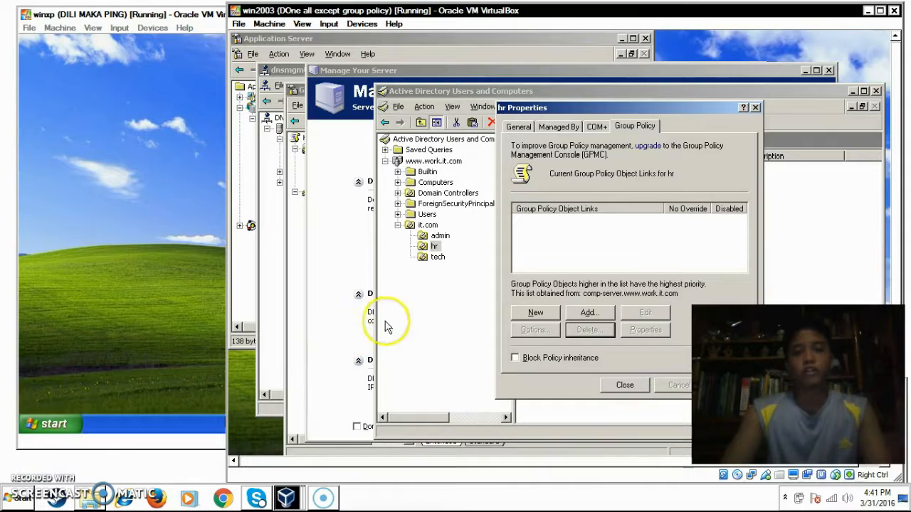
left_click(530, 315)
key("BackSpace")
type("HR POLICY")
key("Return")
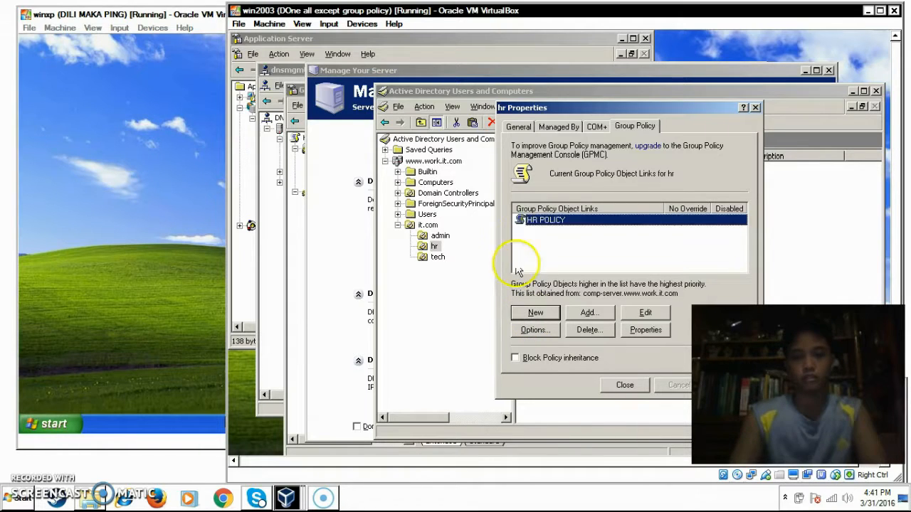
double_click(575, 223)
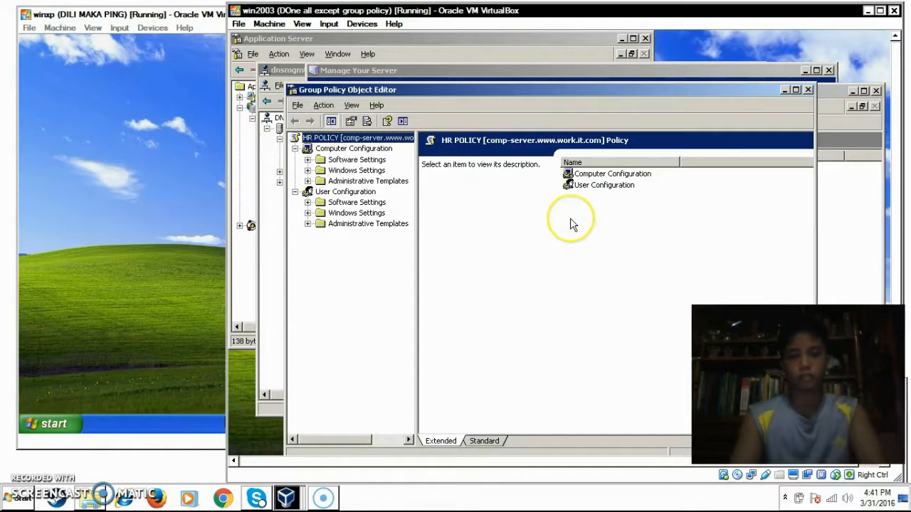
Enable Force classic Control Panel Style in HR POLICY's Control Panel settings.
left_click(528, 270)
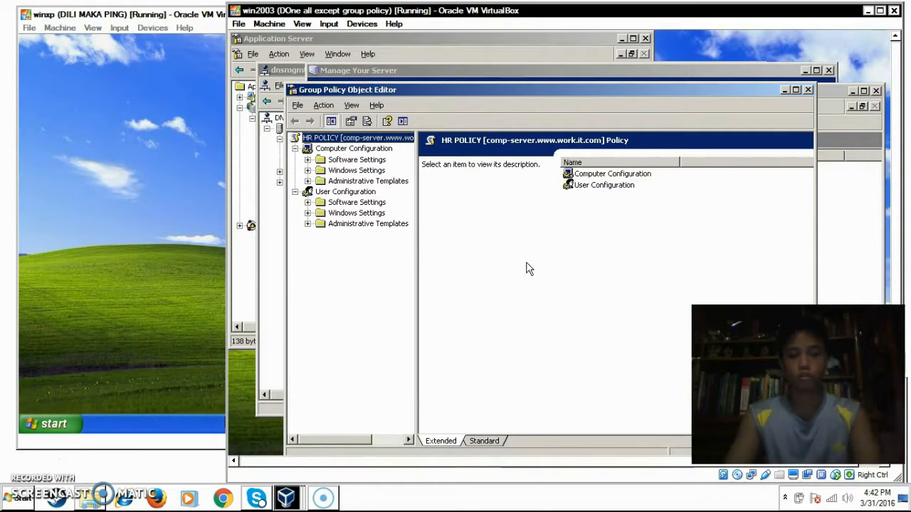
left_click(359, 214)
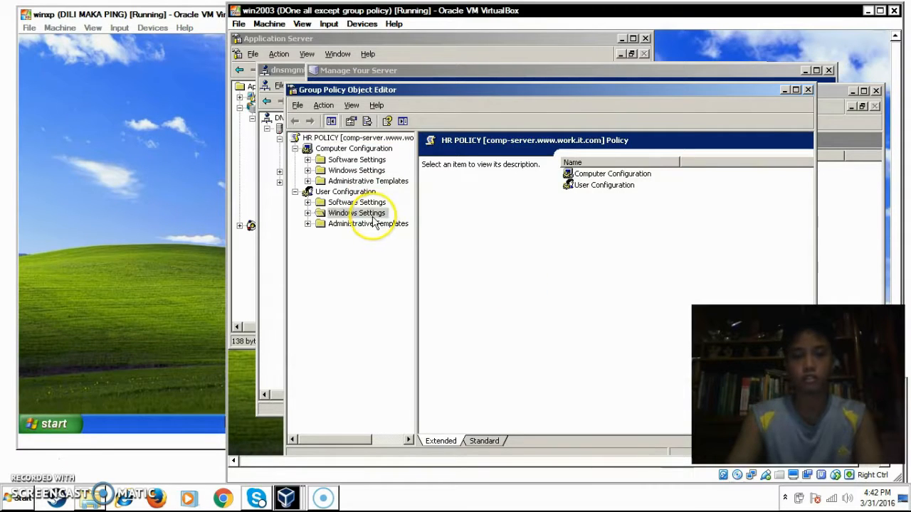
left_click(348, 225)
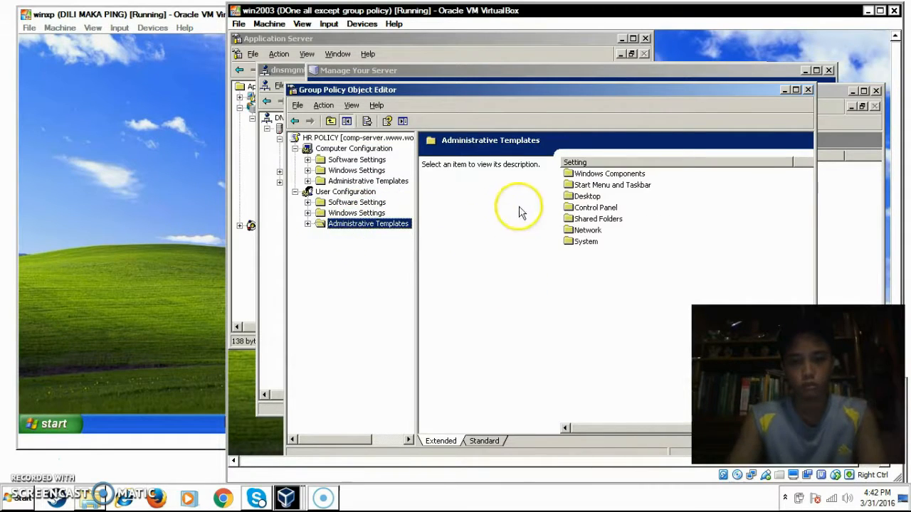
double_click(595, 207)
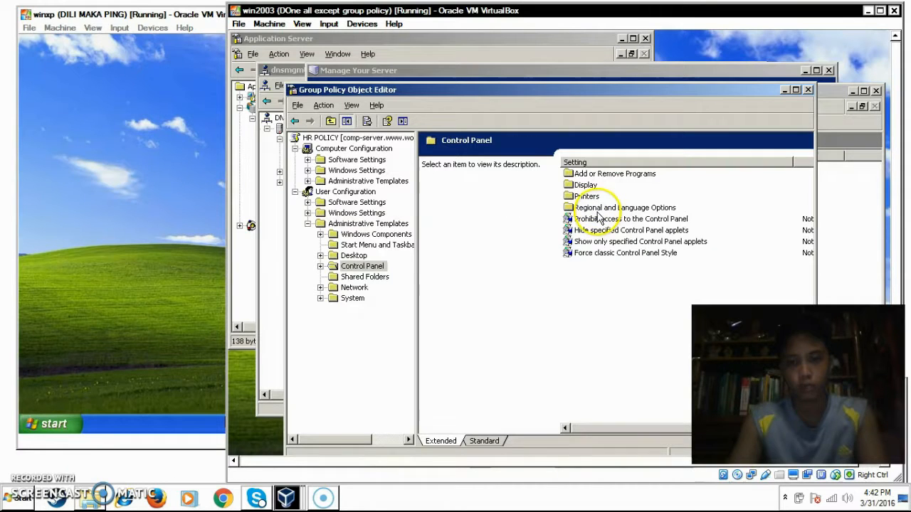
double_click(612, 254)
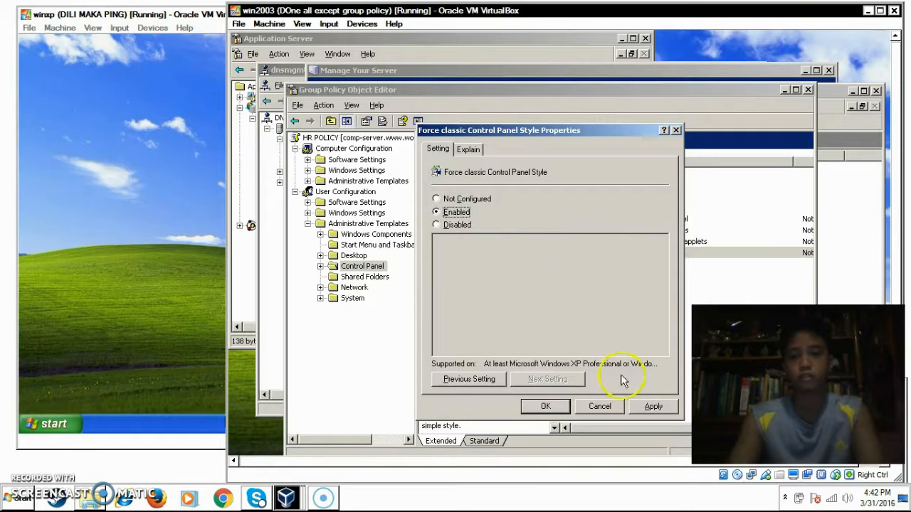
left_click(552, 411)
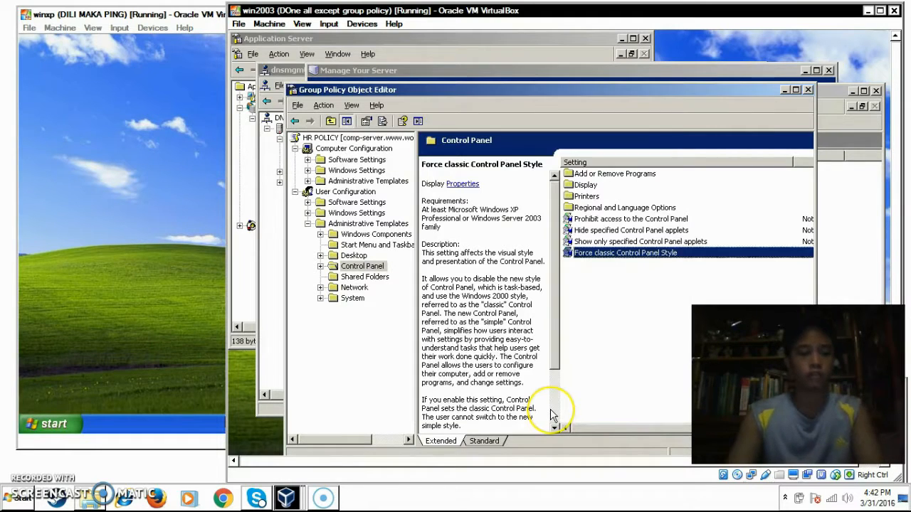
Enable Remove Change Password under System > Ctrl+Alt+Del Options.
left_click(352, 298)
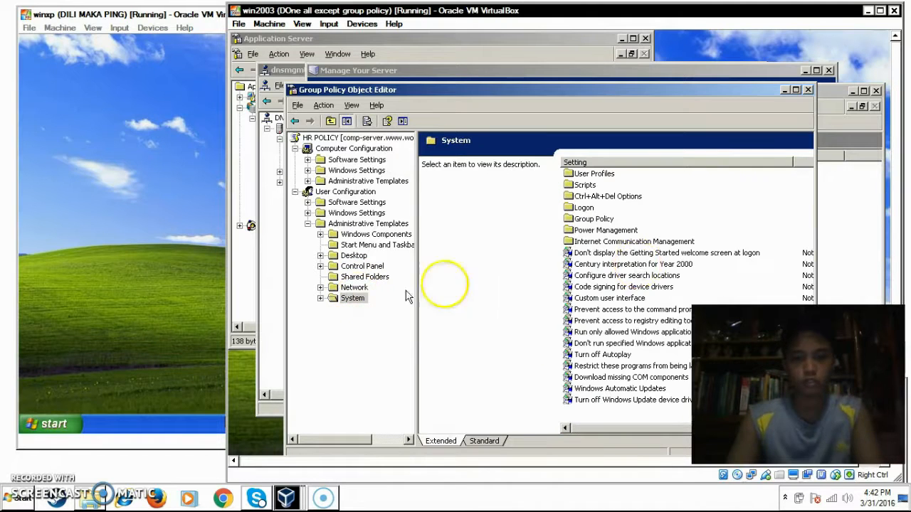
double_click(627, 208)
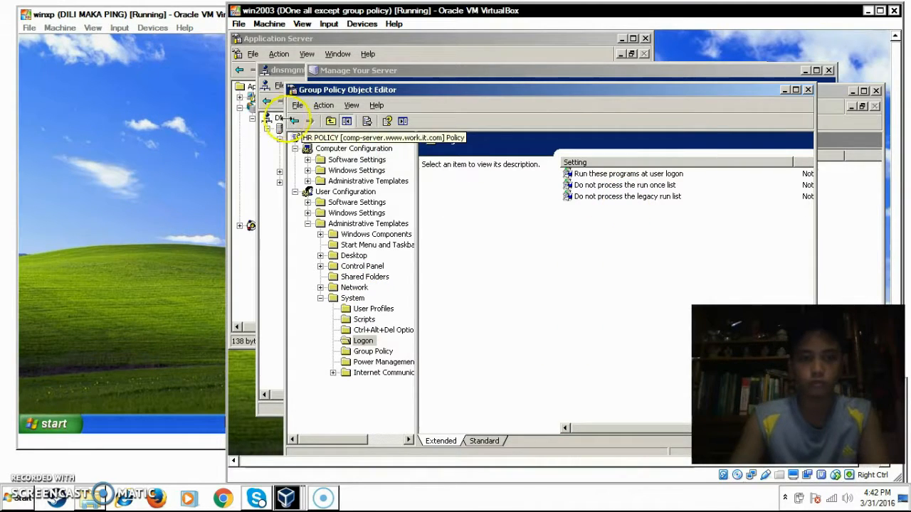
left_click(294, 121)
left_click(609, 198)
double_click(608, 197)
double_click(610, 197)
left_click(461, 213)
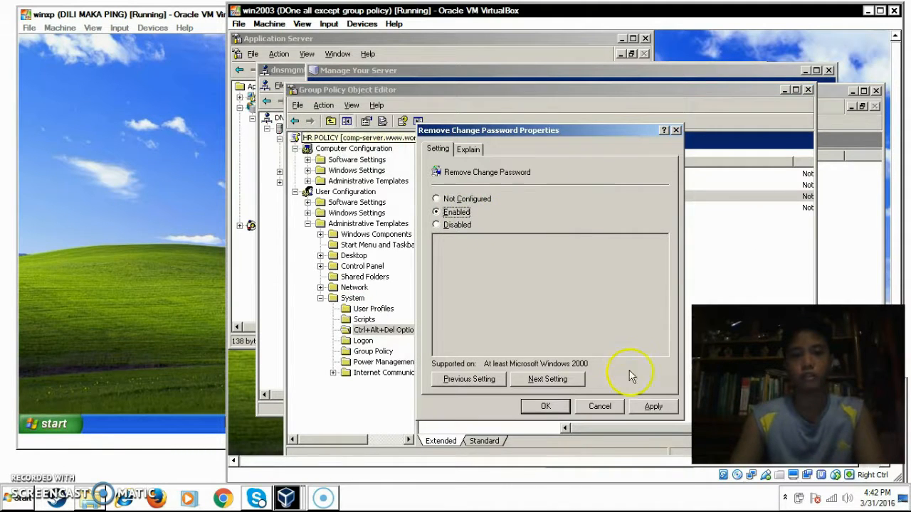
left_click(653, 406)
left_click(546, 407)
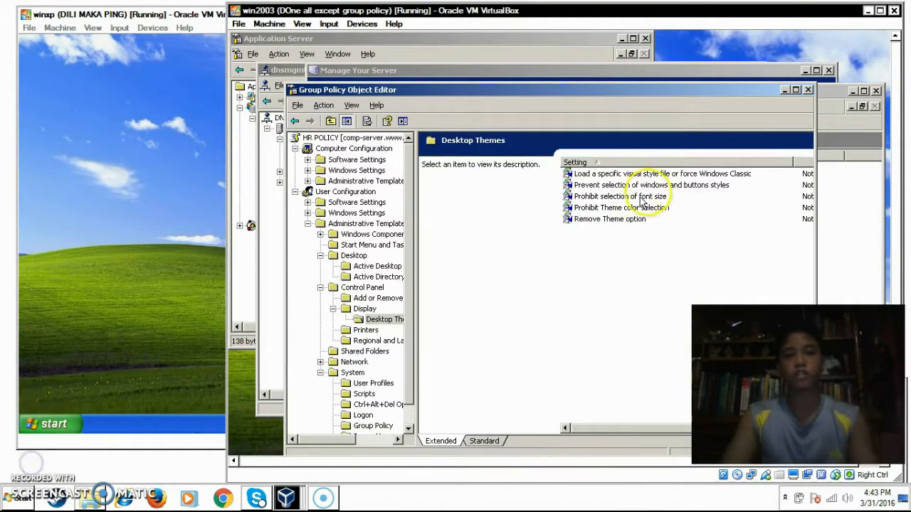
Enable Prevent selection of windows and buttons styles and close the HR POLICY editor.
double_click(663, 187)
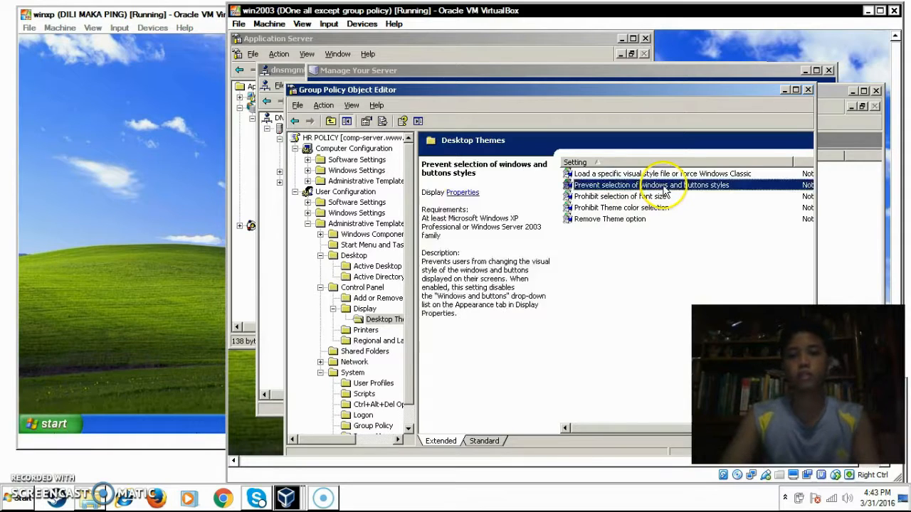
left_click(455, 212)
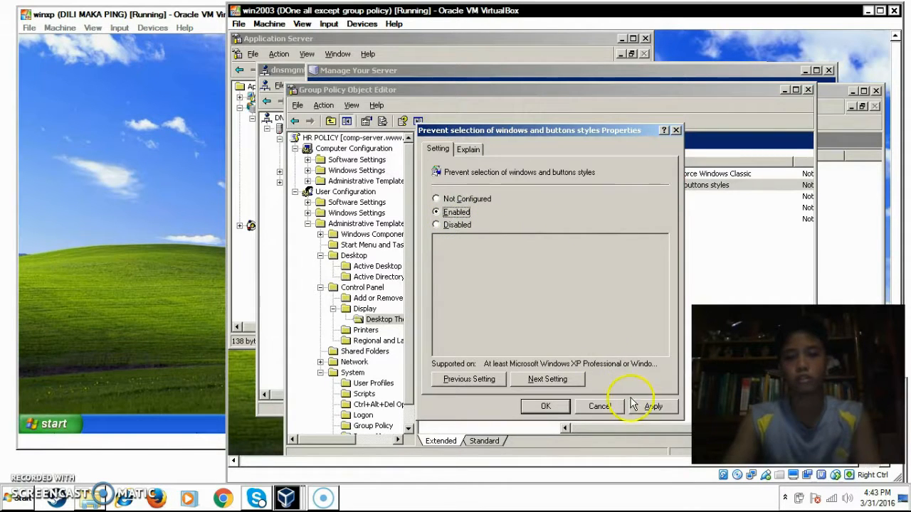
left_click(651, 407)
left_click(545, 407)
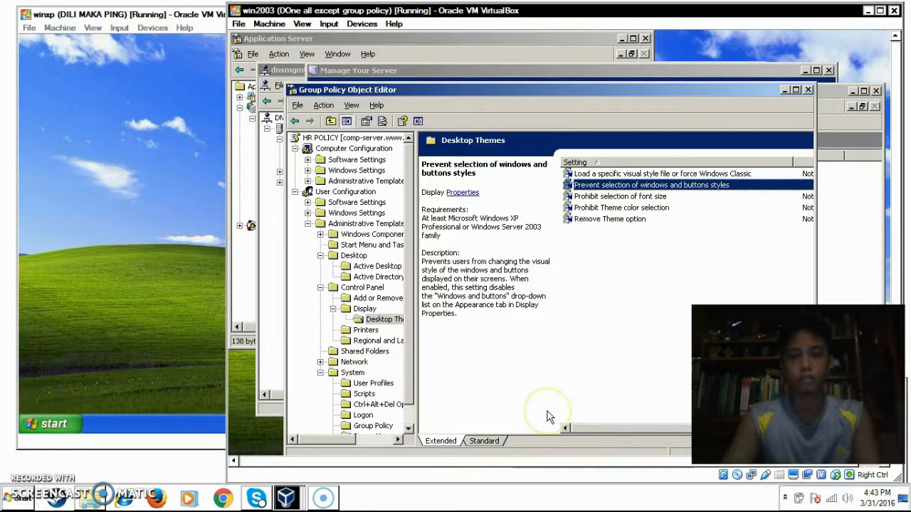
left_click(807, 91)
Create a new TECH POLICY GPO linked to the tech OU and open it for editing.
left_click(640, 382)
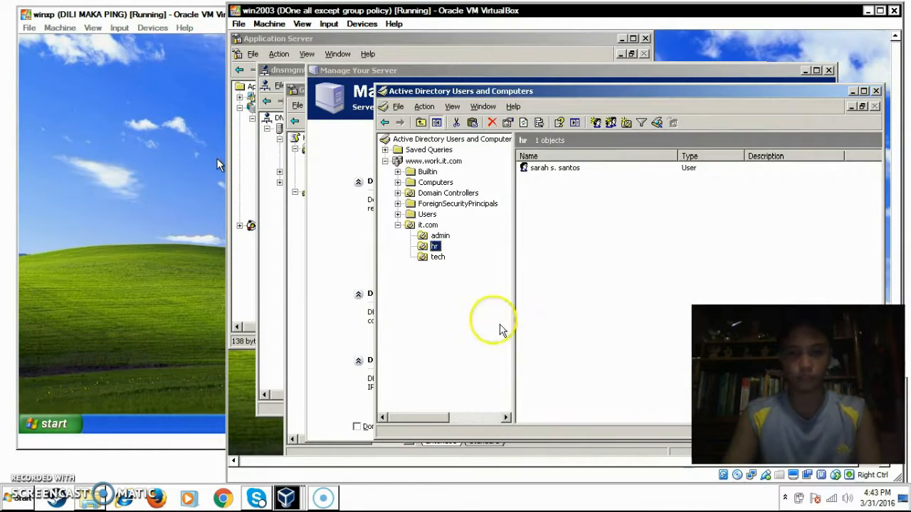
left_click(437, 259)
right_click(437, 258)
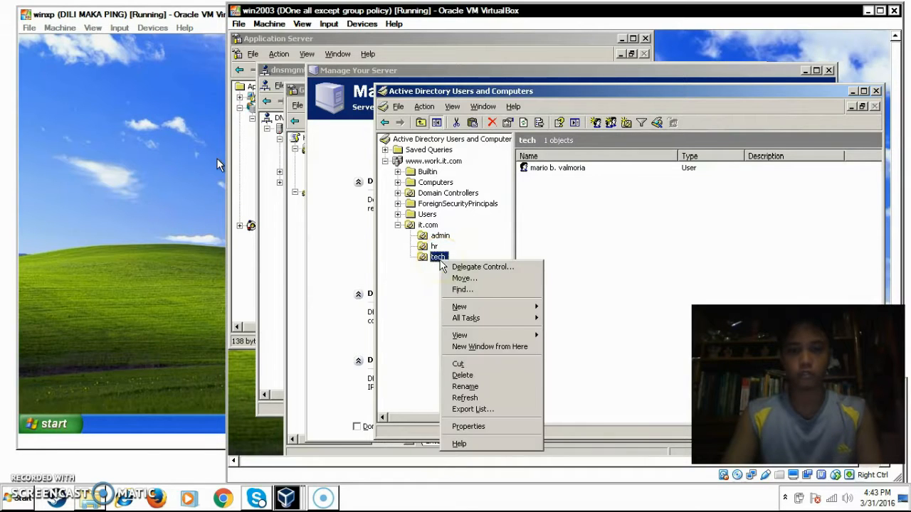
left_click(539, 427)
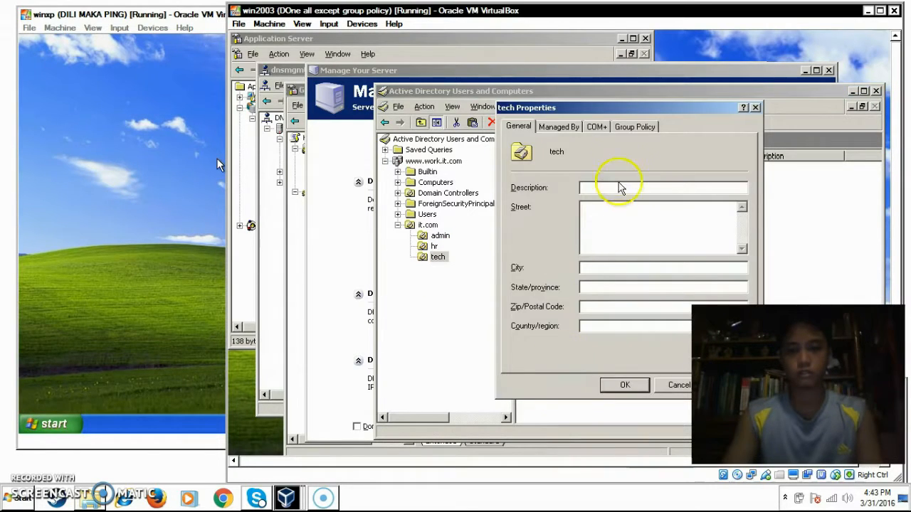
left_click(635, 126)
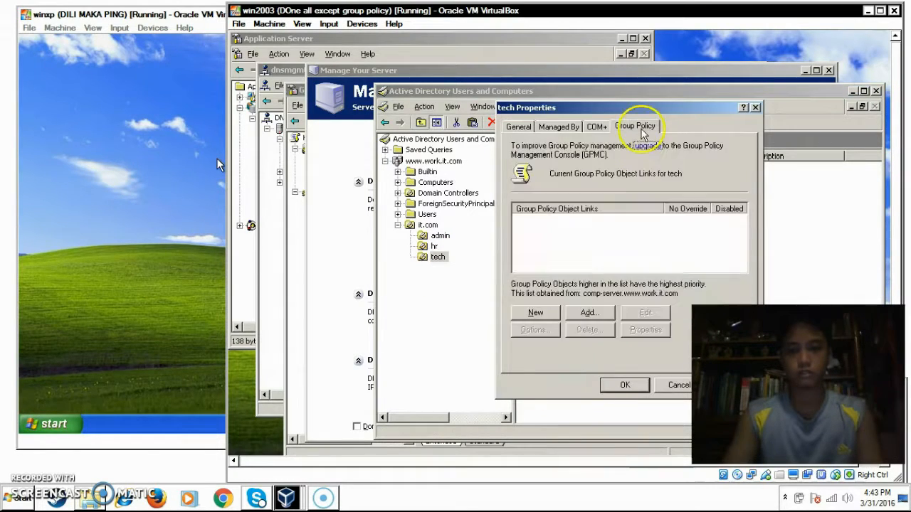
left_click(544, 314)
type("TE")
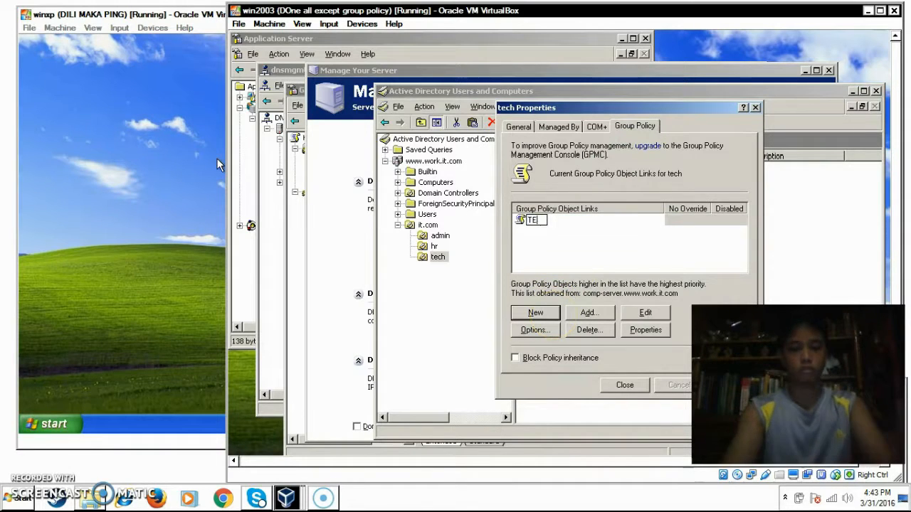
type("CH")
key("Return")
type("POLICY")
key("Return")
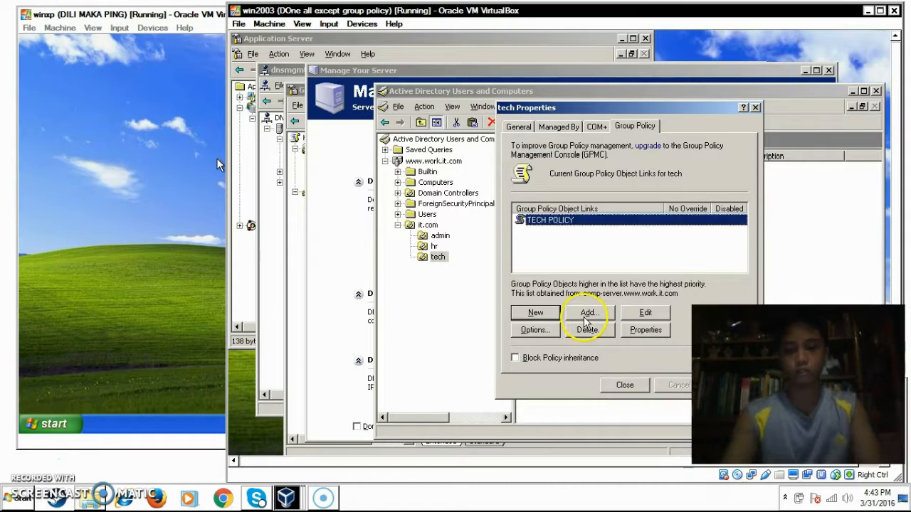
double_click(566, 222)
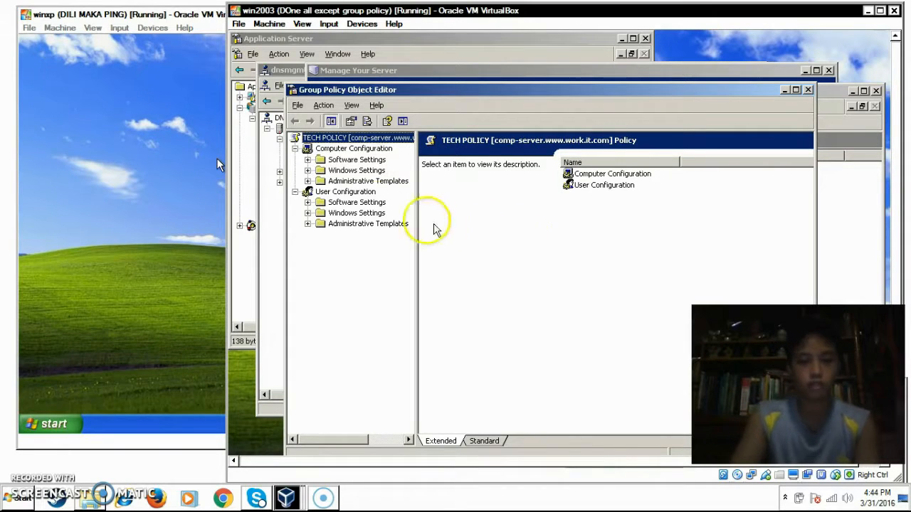
Enable Windows Explorer's Prevent access to drives, restricting only the C drive.
left_click(350, 214)
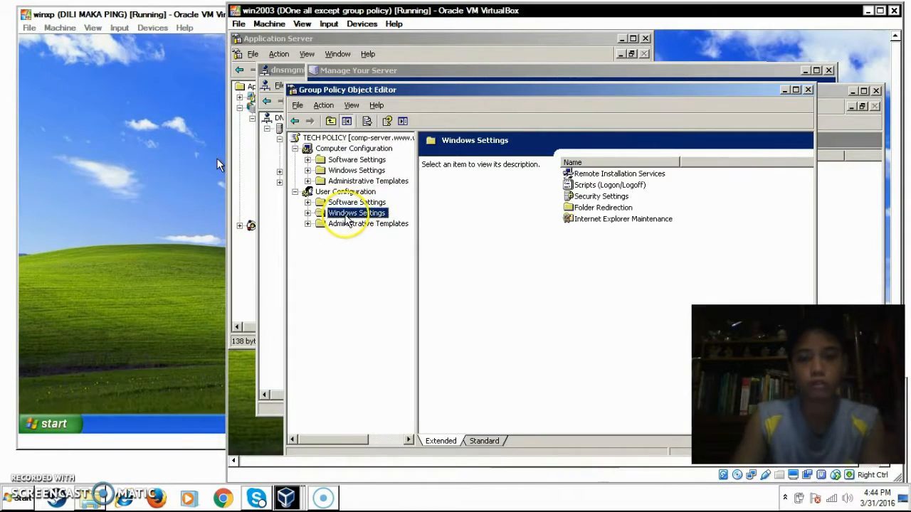
left_click(364, 224)
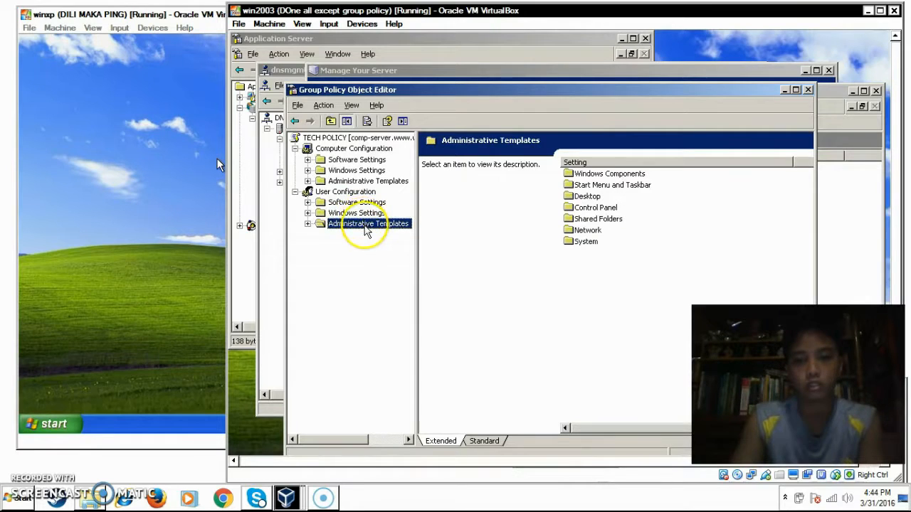
double_click(365, 224)
double_click(366, 236)
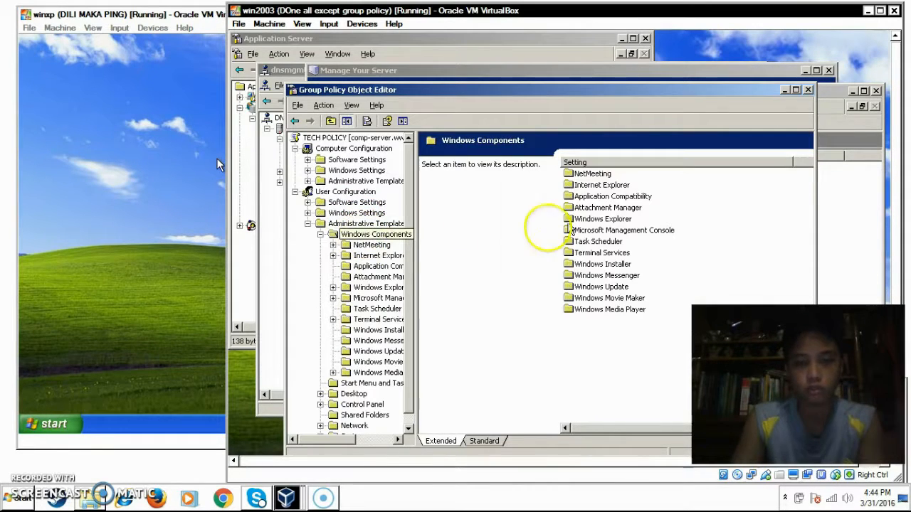
double_click(601, 218)
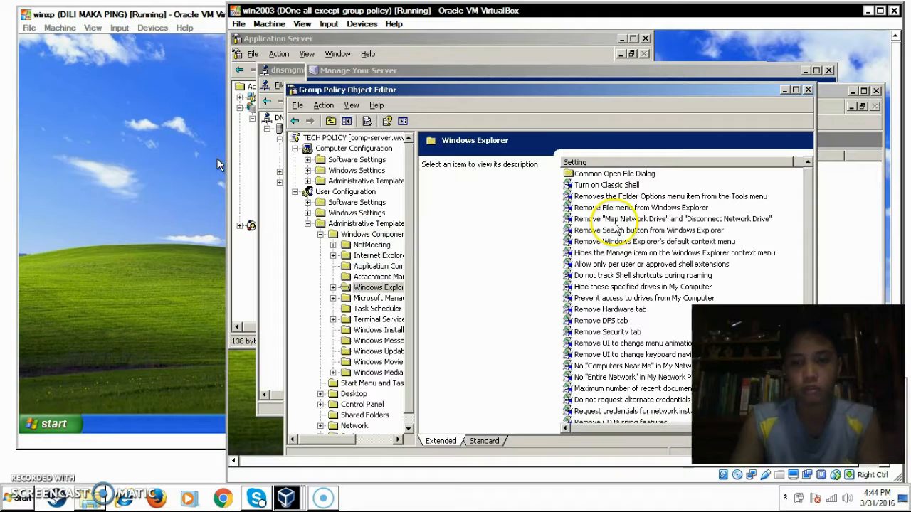
double_click(633, 299)
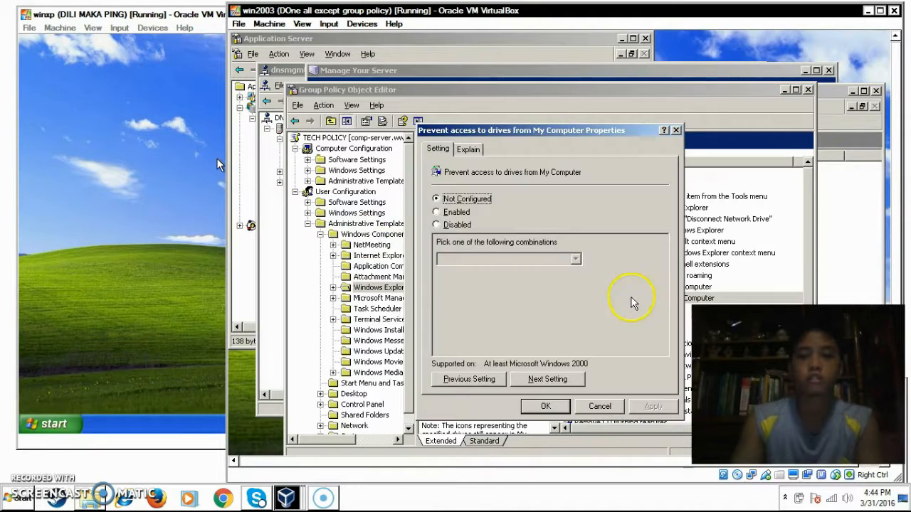
left_click(454, 213)
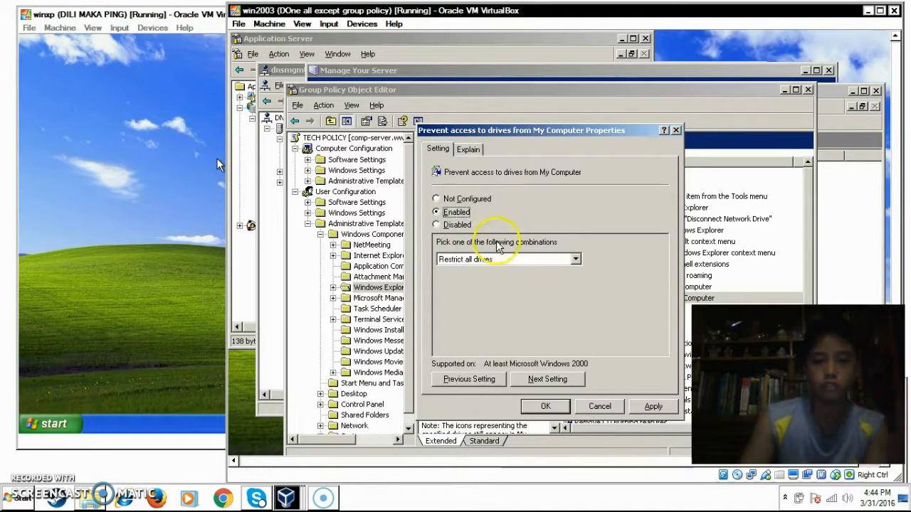
left_click(500, 260)
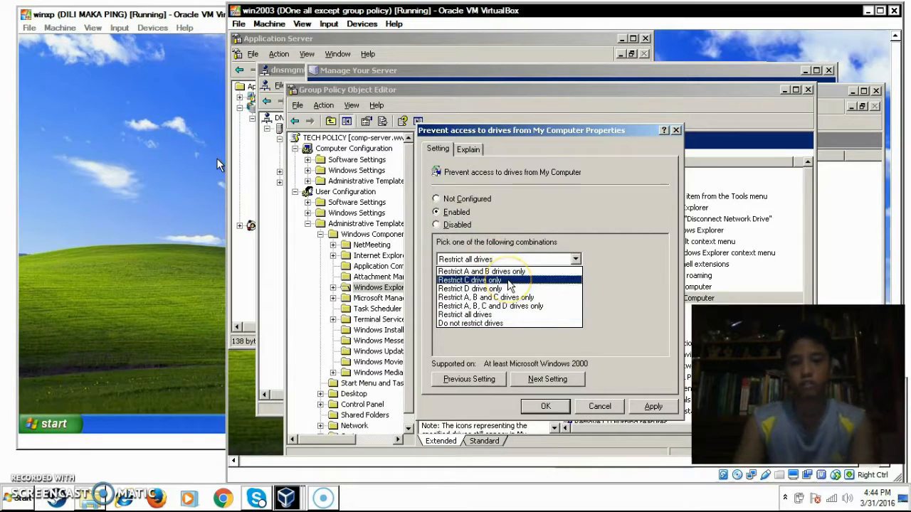
left_click(508, 281)
left_click(613, 404)
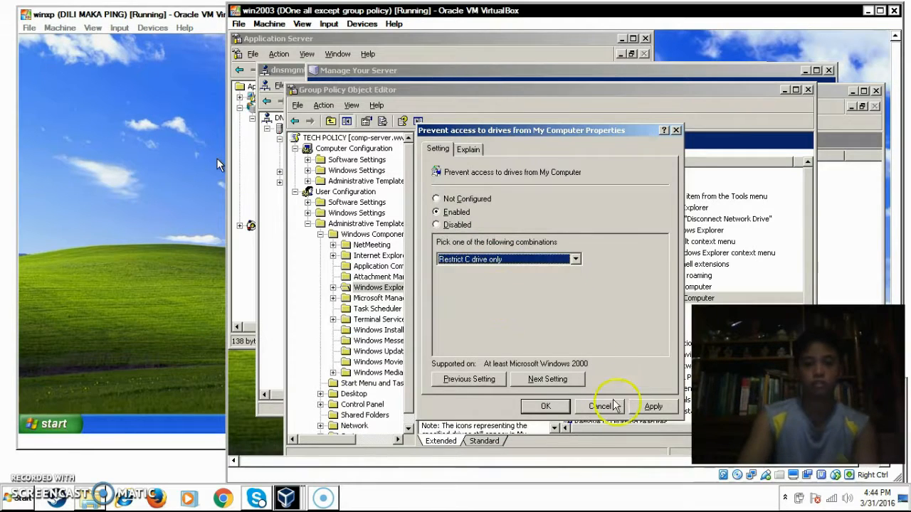
left_click(653, 408)
left_click(545, 407)
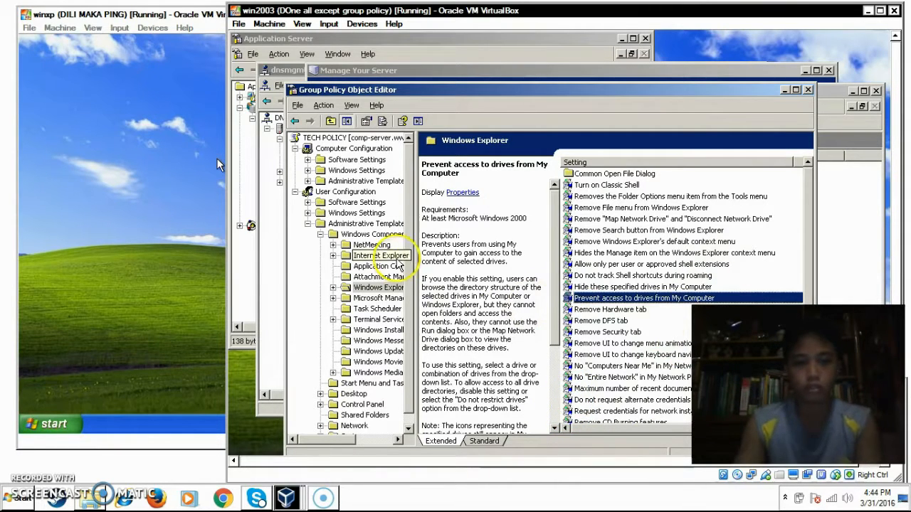
Enable Remove My Documents icon from Start Menu under Start Menu and Taskbar.
scroll(398, 265, "down", 1)
left_click(383, 375)
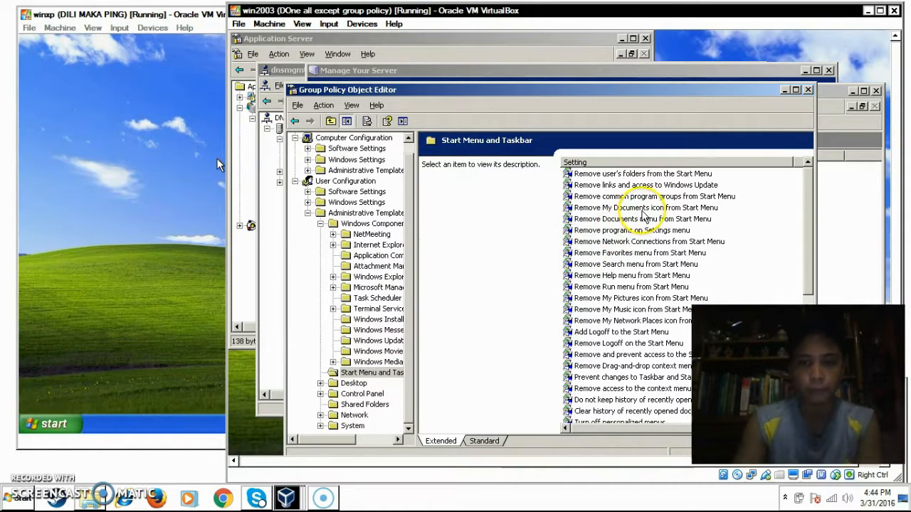
left_click(660, 208)
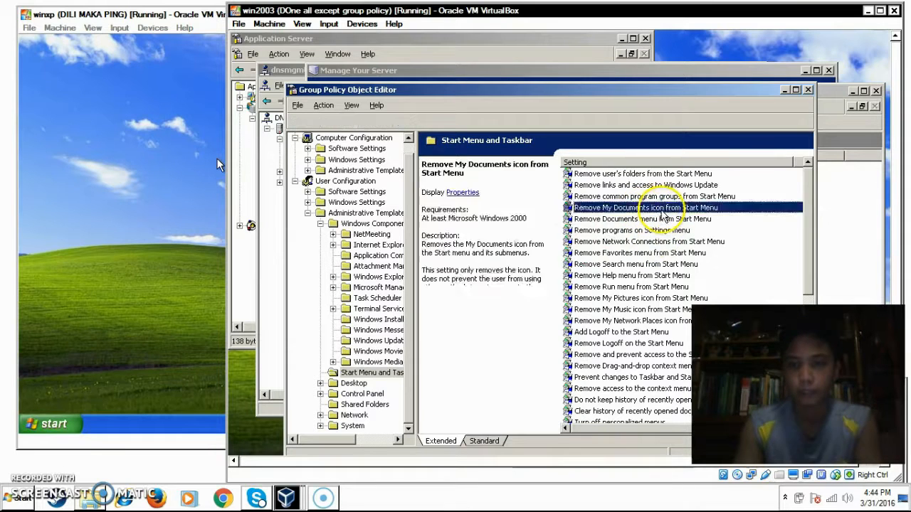
double_click(660, 209)
left_click(456, 212)
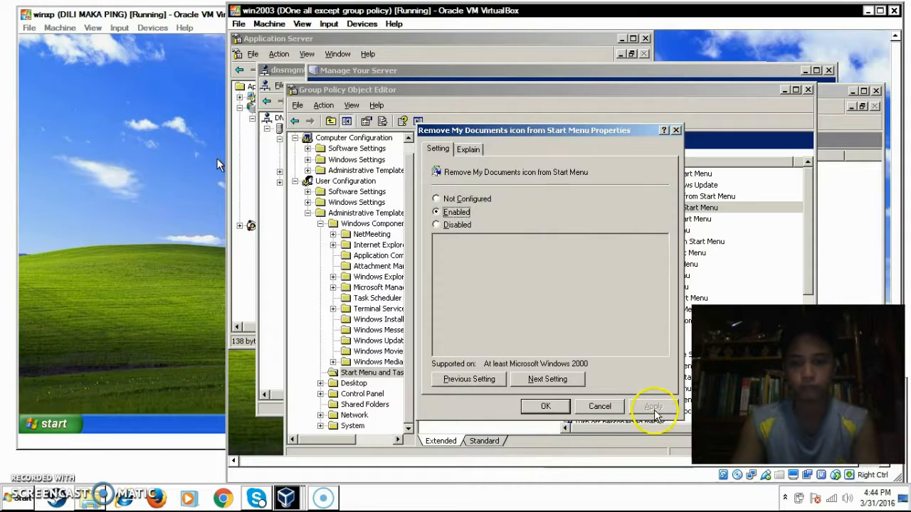
left_click(545, 406)
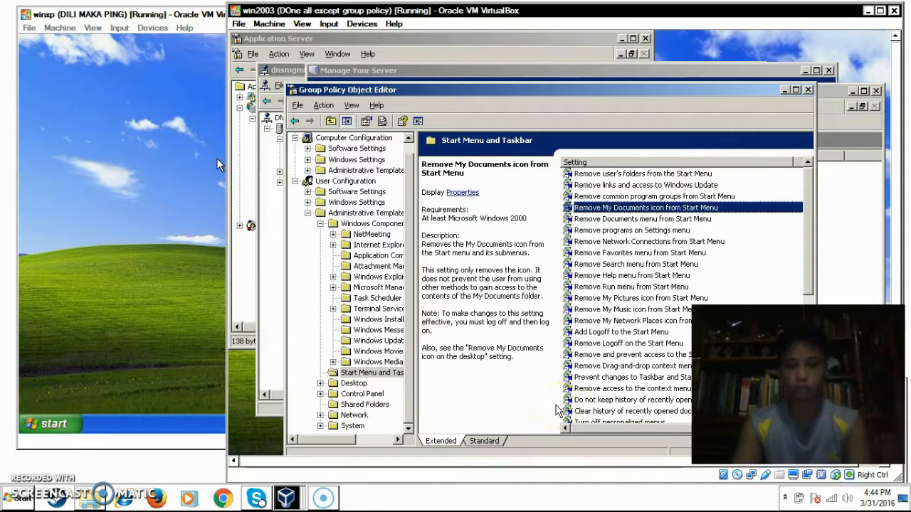
scroll(619, 284, "down", 7)
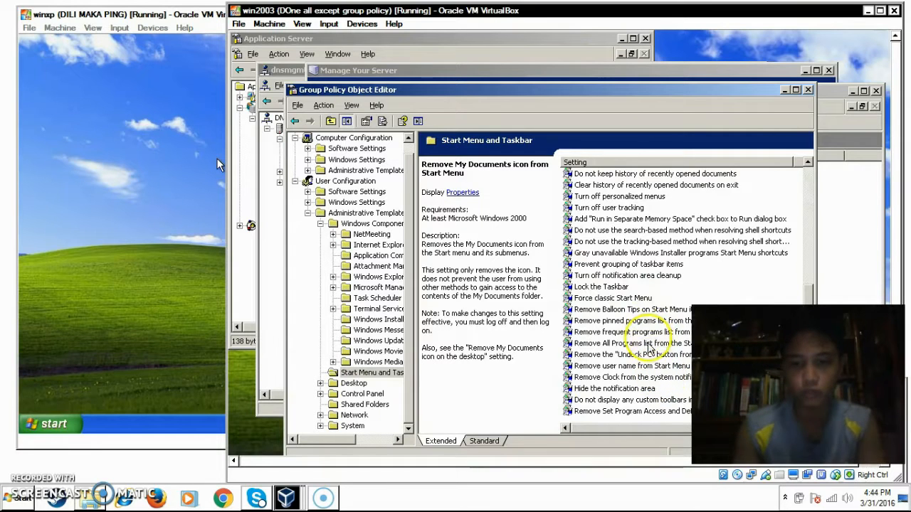
scroll(619, 320, "up", 5)
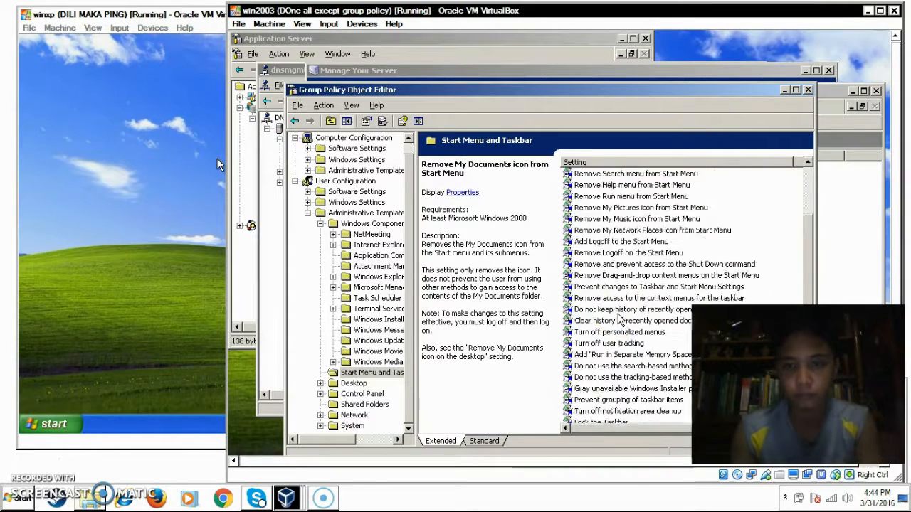
key("Down")
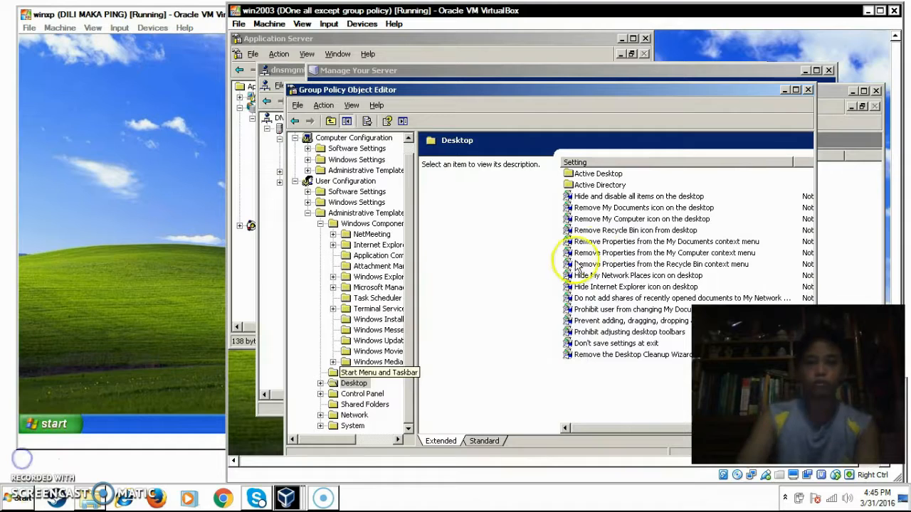
Enable the Desktop setting Remove Recycle Bin icon in TECH POLICY.
left_click(680, 232)
double_click(681, 232)
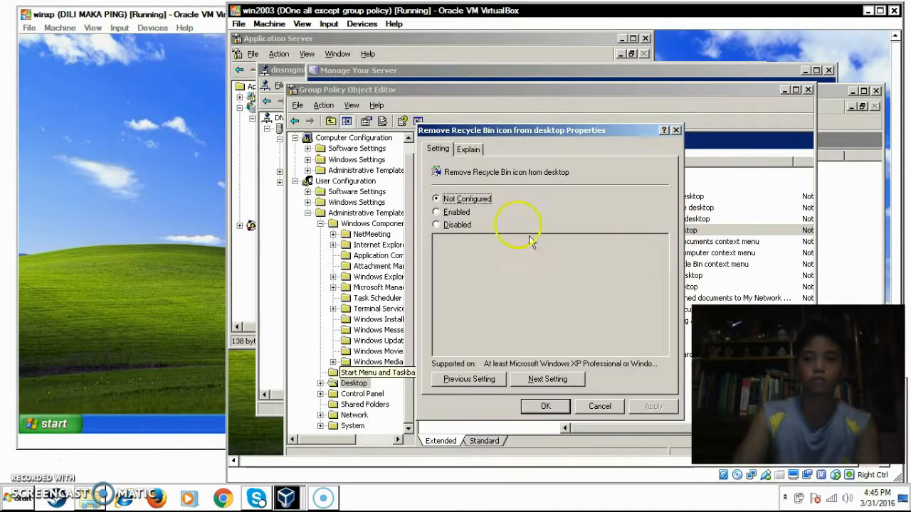
left_click(449, 214)
left_click(653, 406)
left_click(545, 407)
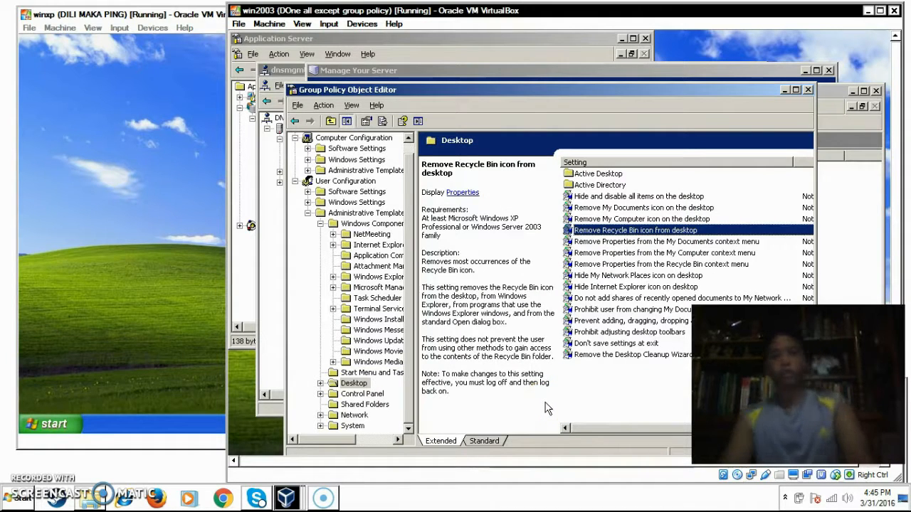
Close the TECH POLICY editor, tech properties and Active Directory, then switch to the XP client.
left_click(852, 213)
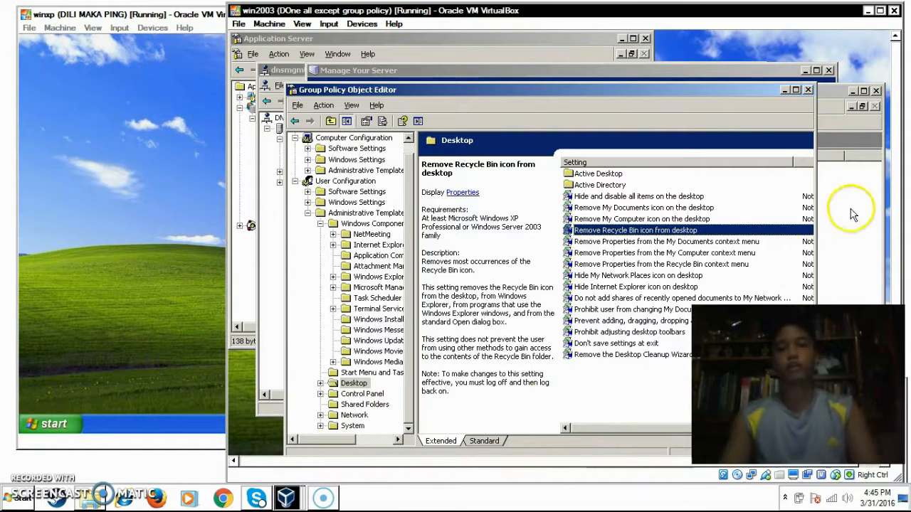
left_click(807, 89)
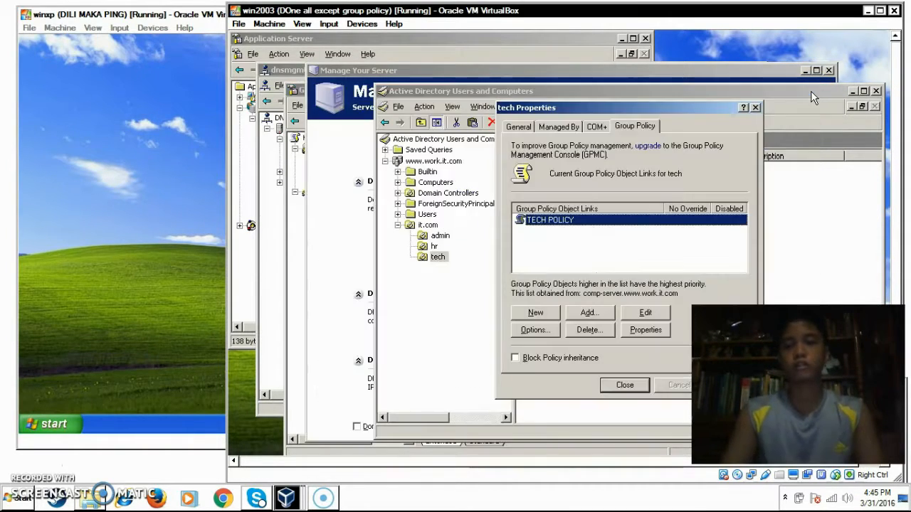
left_click(622, 385)
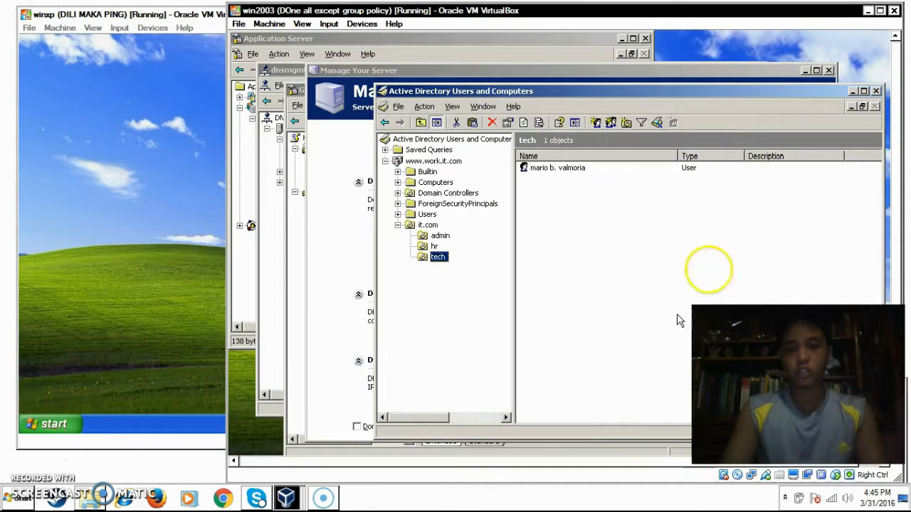
left_click(876, 91)
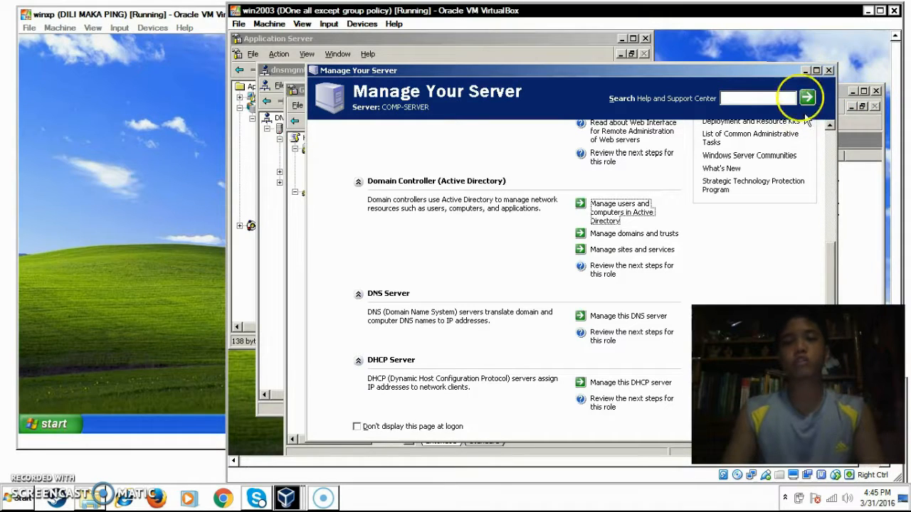
left_click(592, 39)
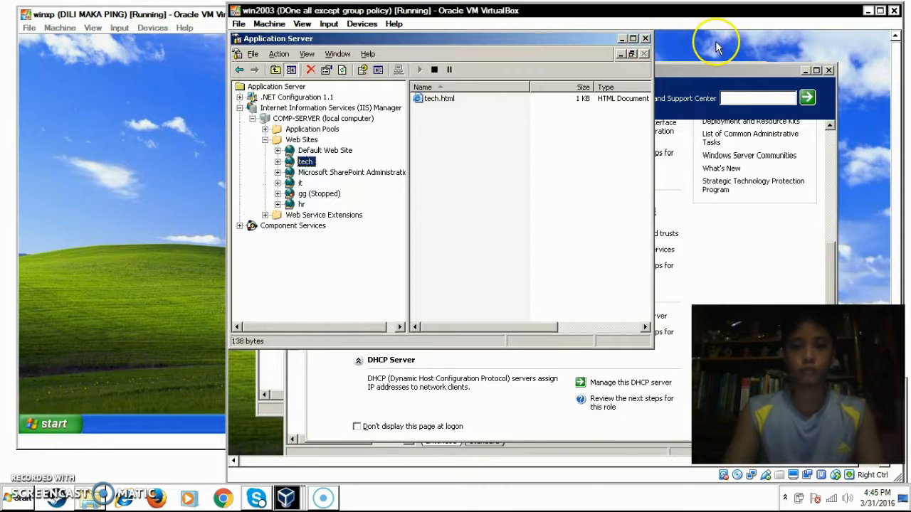
left_click(107, 144)
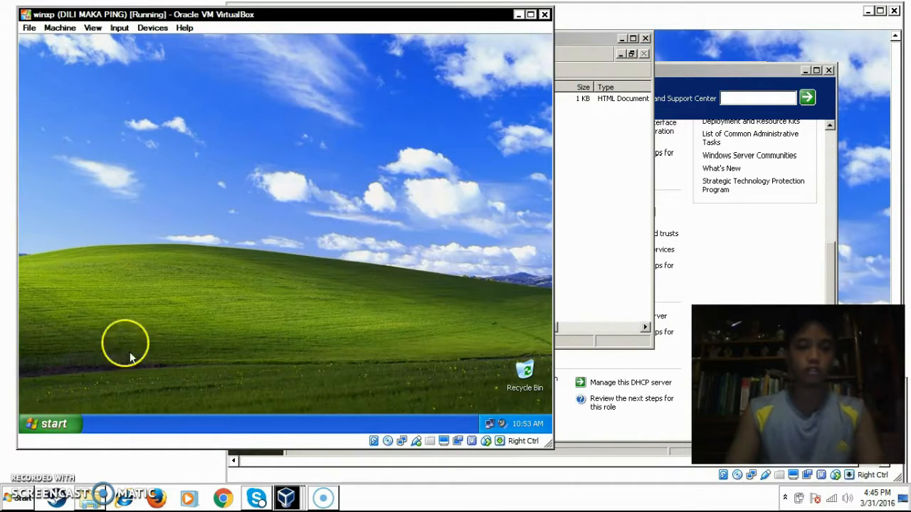
Log the current domain user off the XP client.
left_click(61, 423)
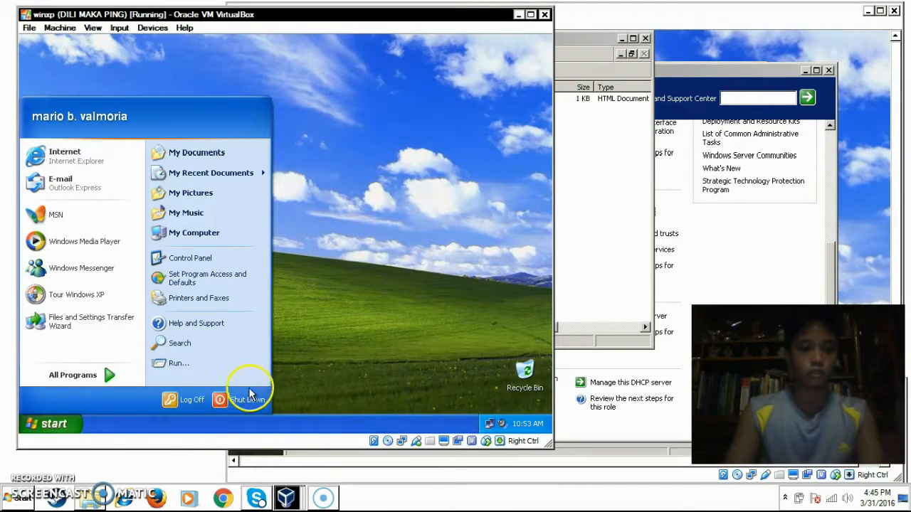
left_click(180, 399)
left_click(262, 251)
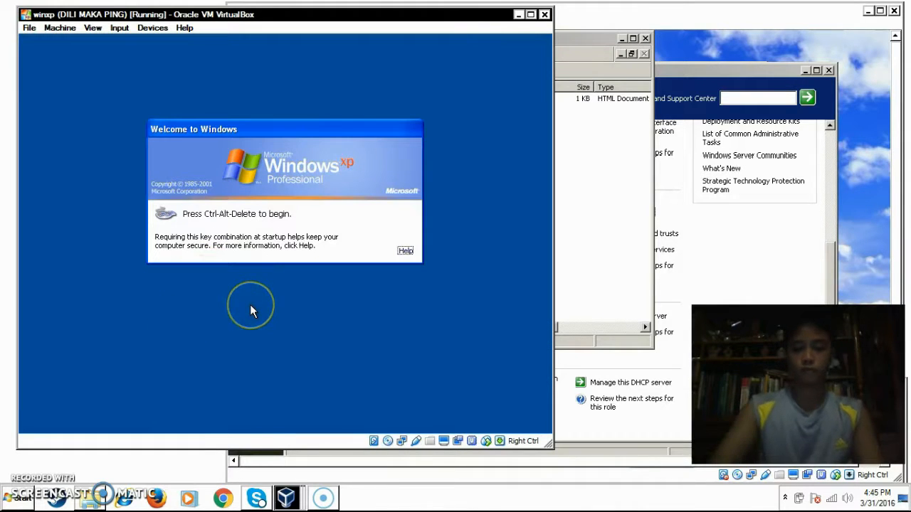
Log on to the XP client as the next domain user with their password.
key("ctrl+alt+Delete")
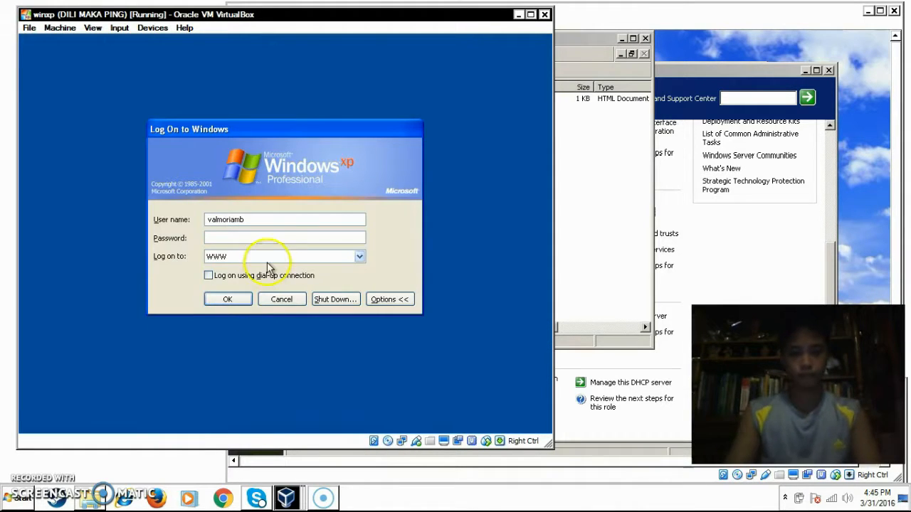
left_click_drag(251, 222, 201, 222)
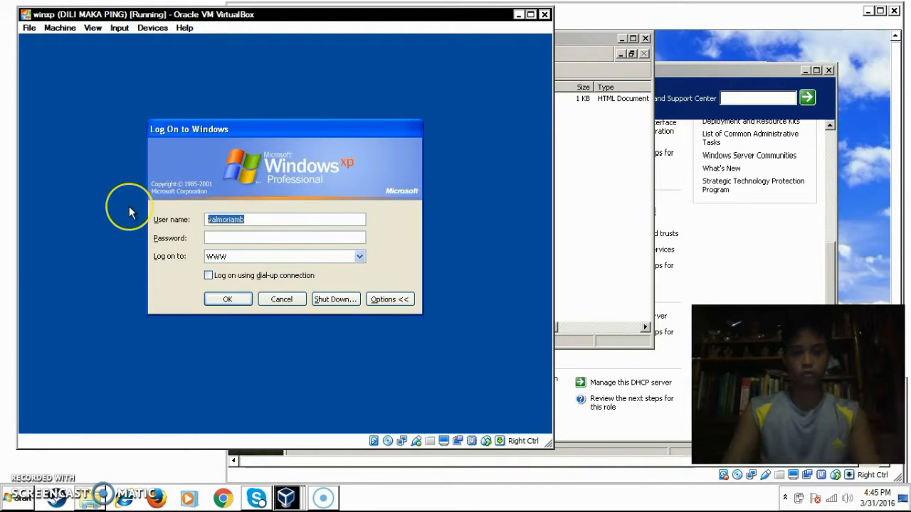
key("BackSpace")
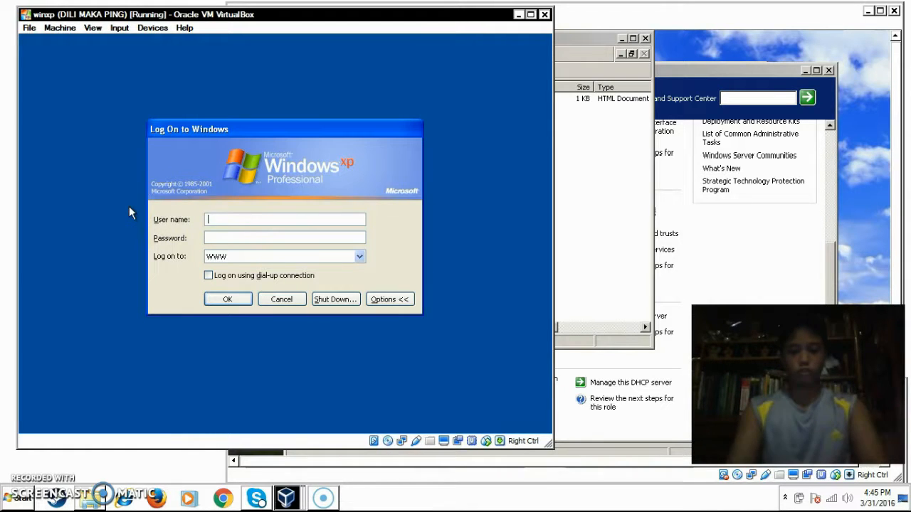
type("doejl")
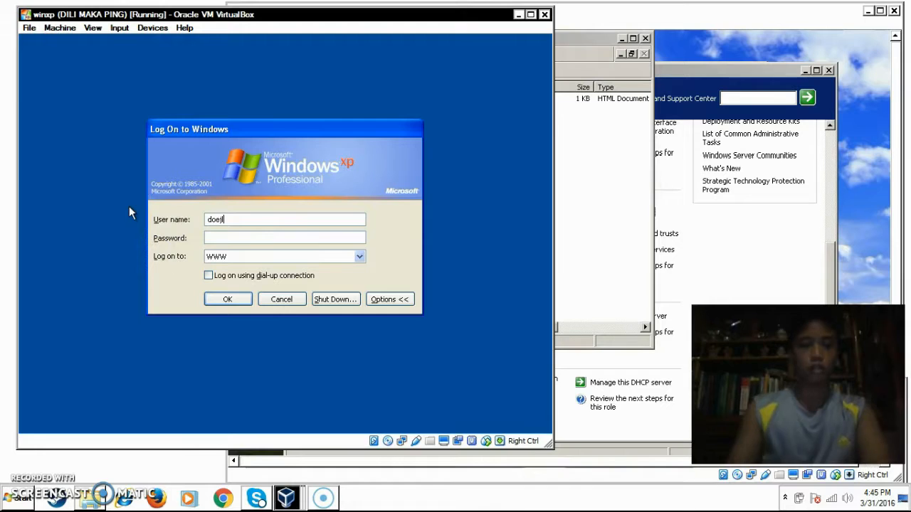
left_click(224, 241)
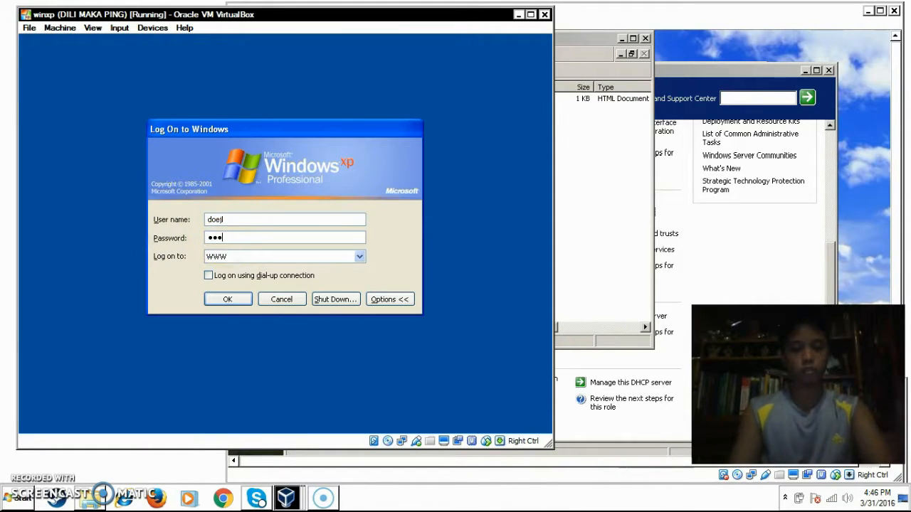
left_click(227, 300)
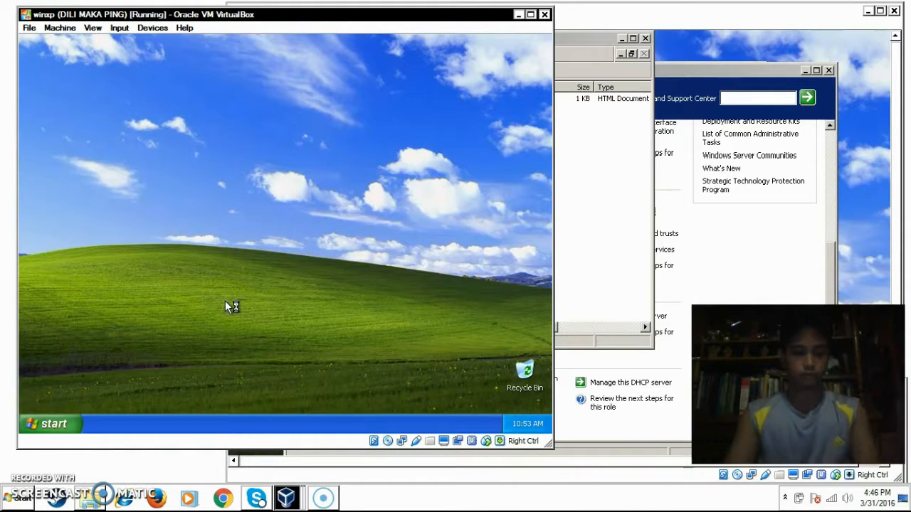
left_click(54, 422)
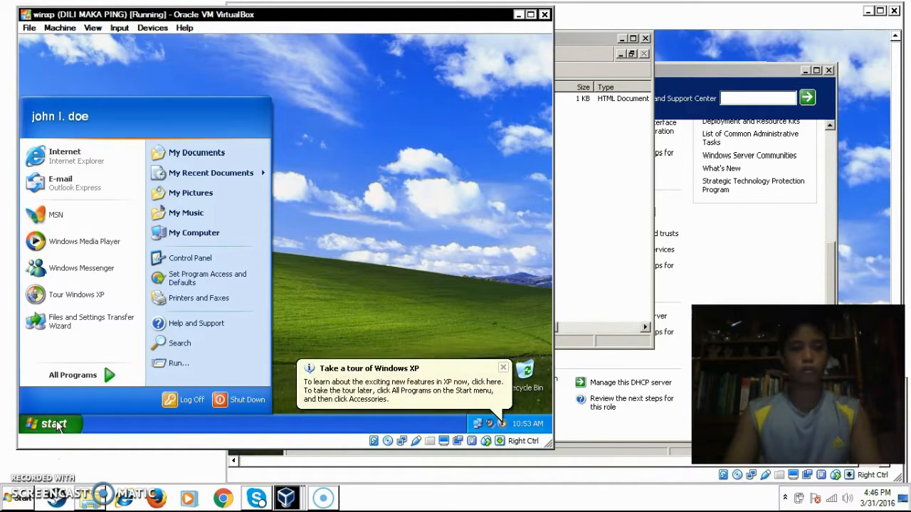
left_click(57, 422)
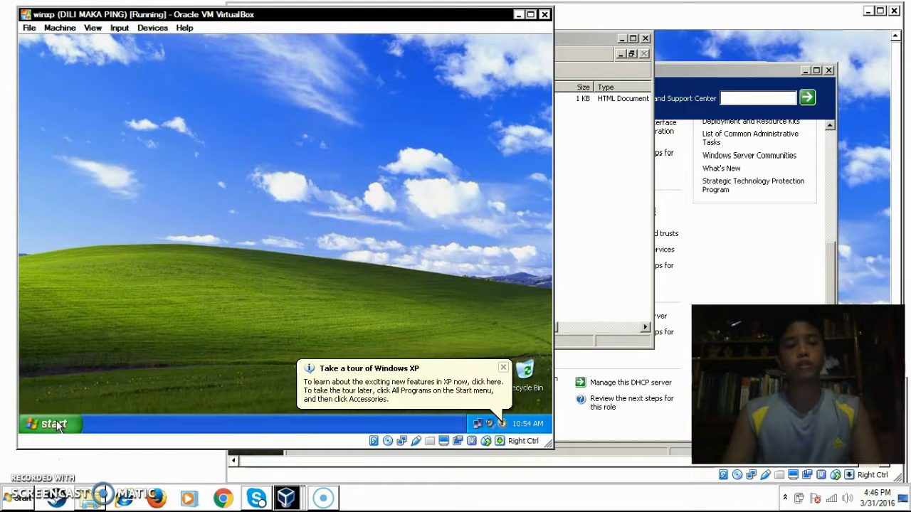
left_click(503, 368)
left_click(71, 423)
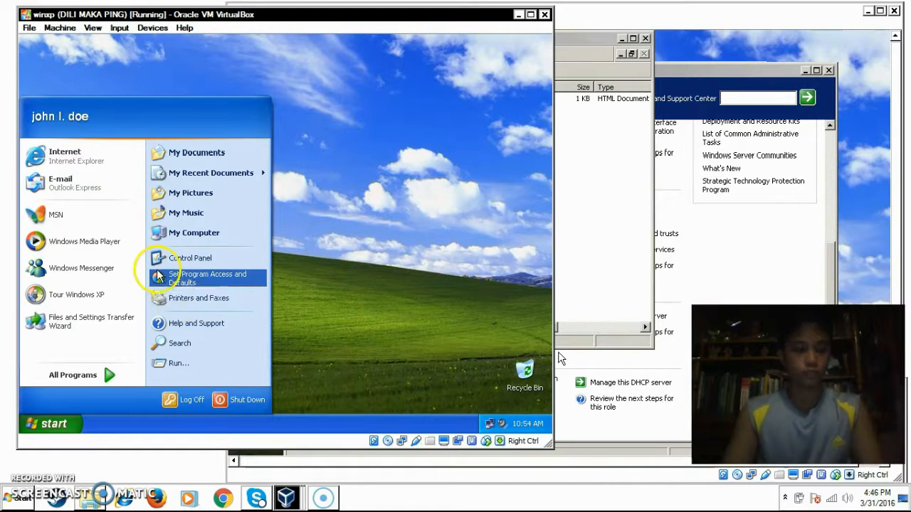
left_click(50, 425)
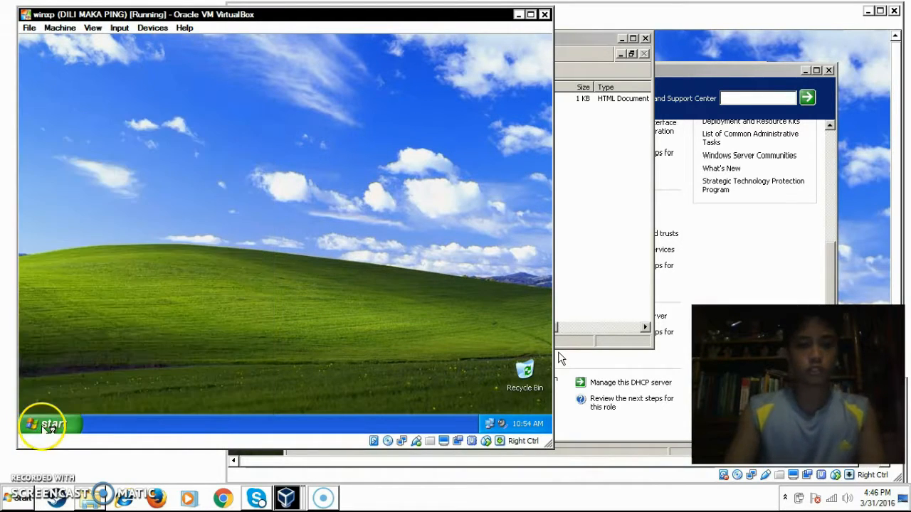
left_click(50, 425)
left_click(49, 424)
left_click(51, 425)
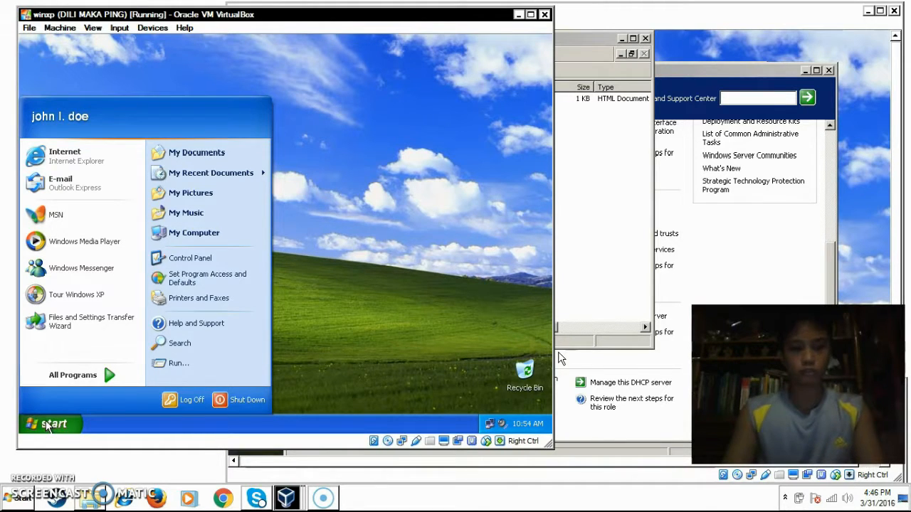
left_click(49, 424)
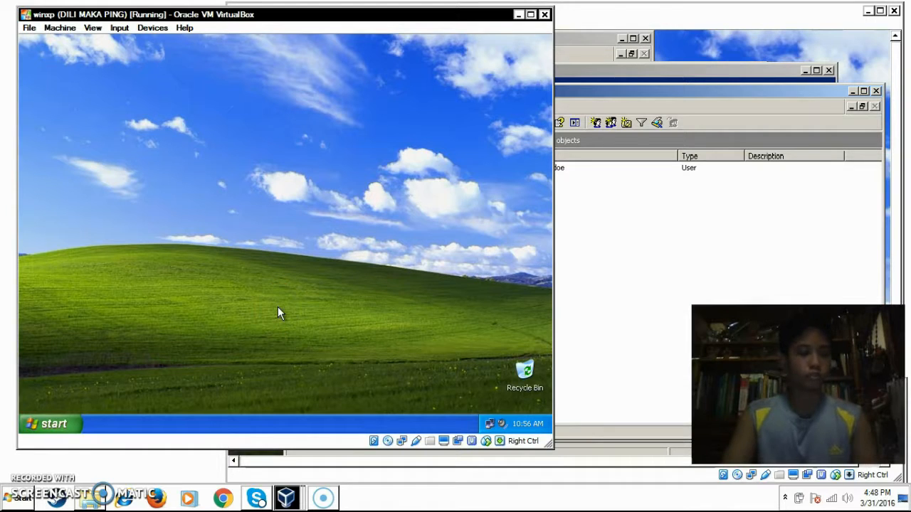
Confirm that Display Properties is disabled for this user, then dismiss the message.
right_click(287, 208)
left_click(322, 285)
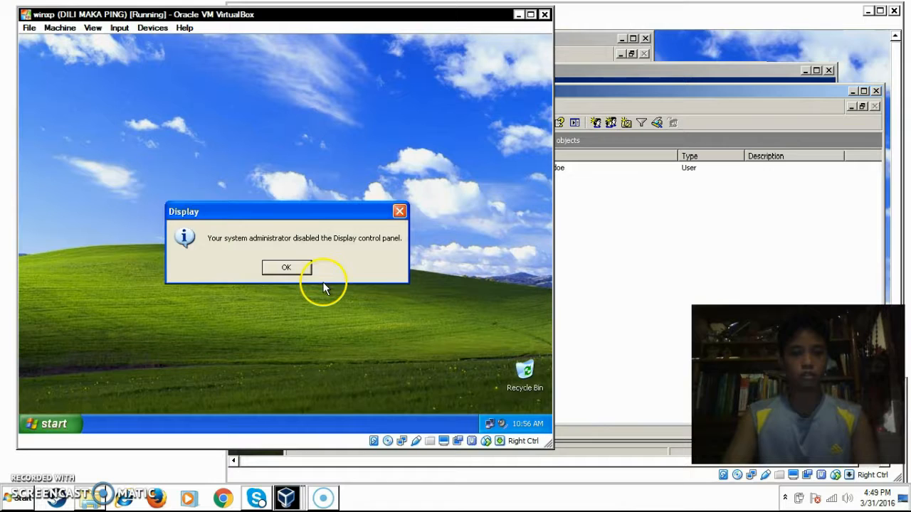
left_click(288, 269)
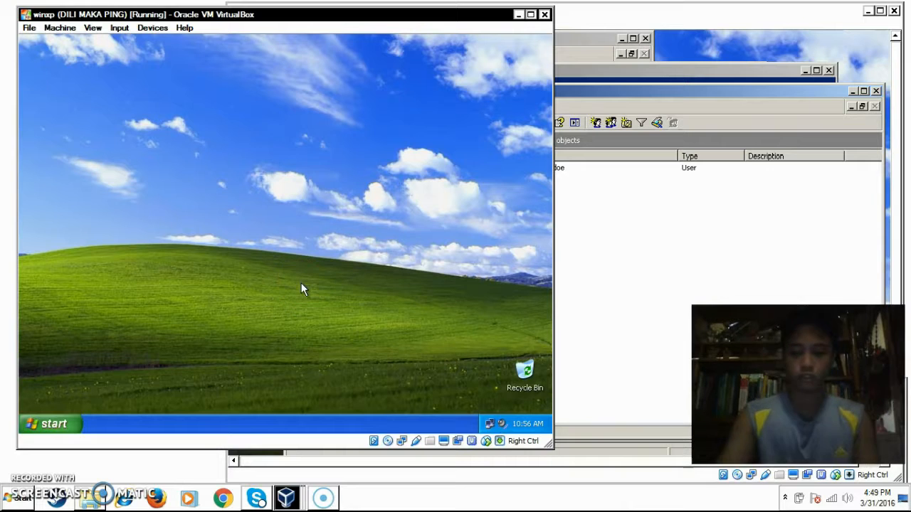
Open and cancel Windows Security, then try Start > Run, which is restricted.
key("ctrl+alt+Delete")
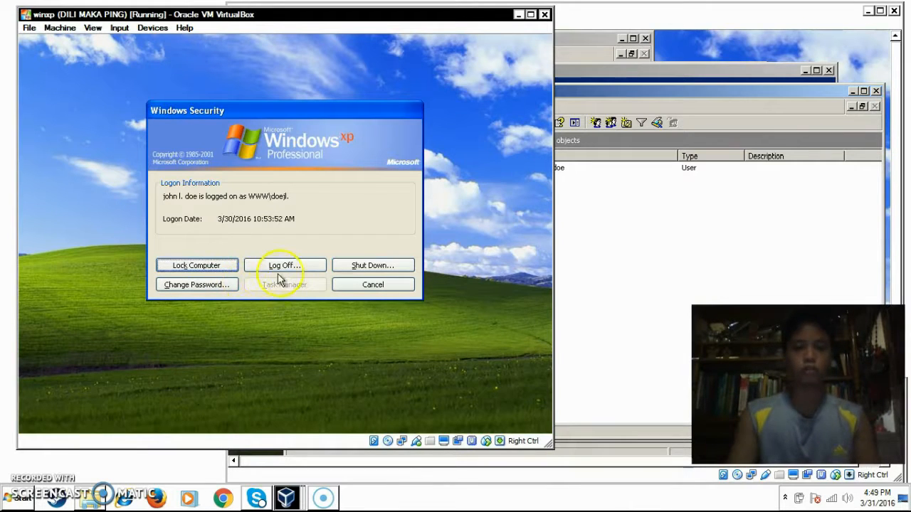
left_click(399, 284)
left_click(71, 422)
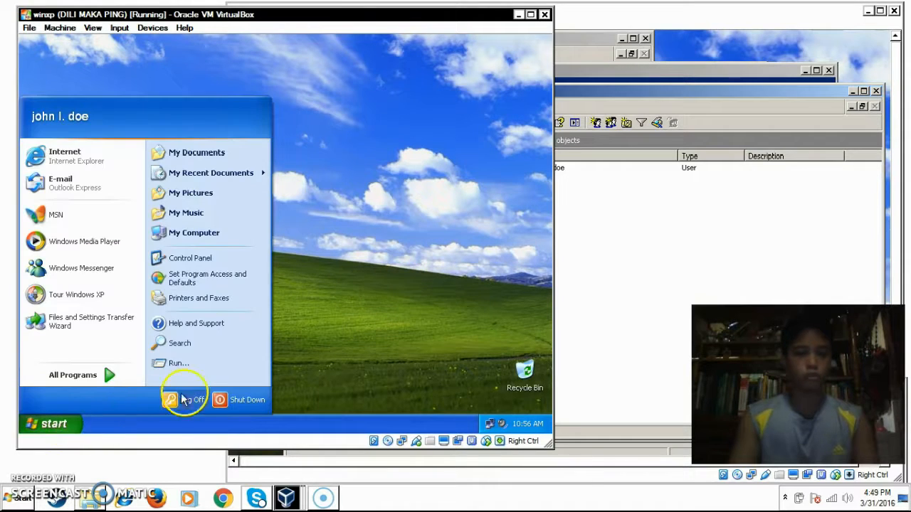
left_click(177, 365)
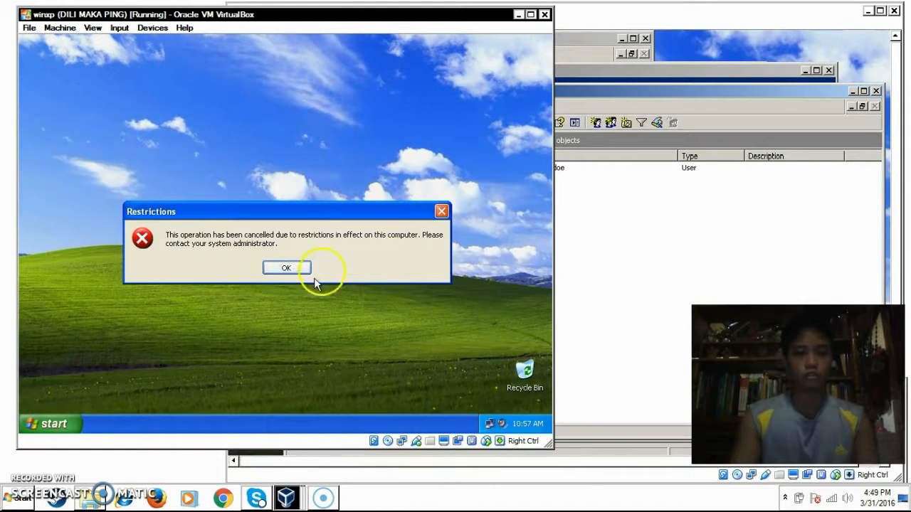
Dismiss the Restrictions error and log the current user off.
left_click(286, 271)
left_click(175, 378)
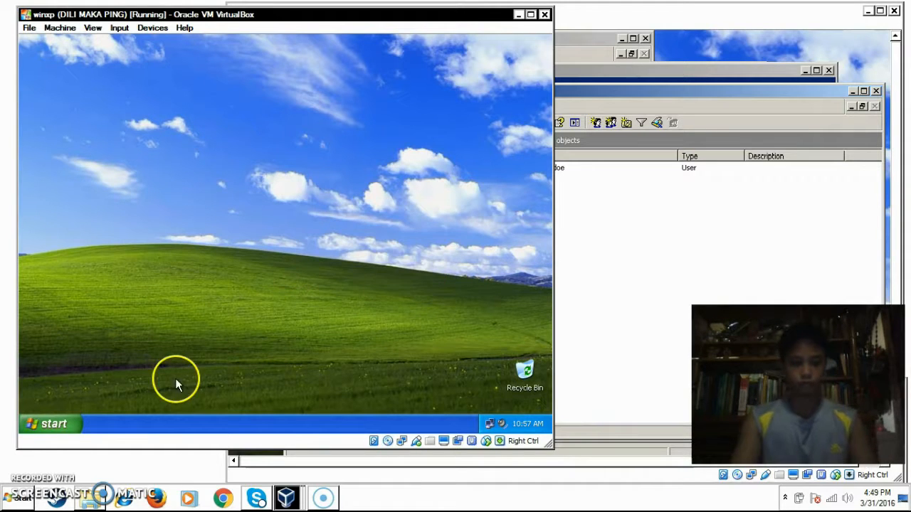
left_click(72, 426)
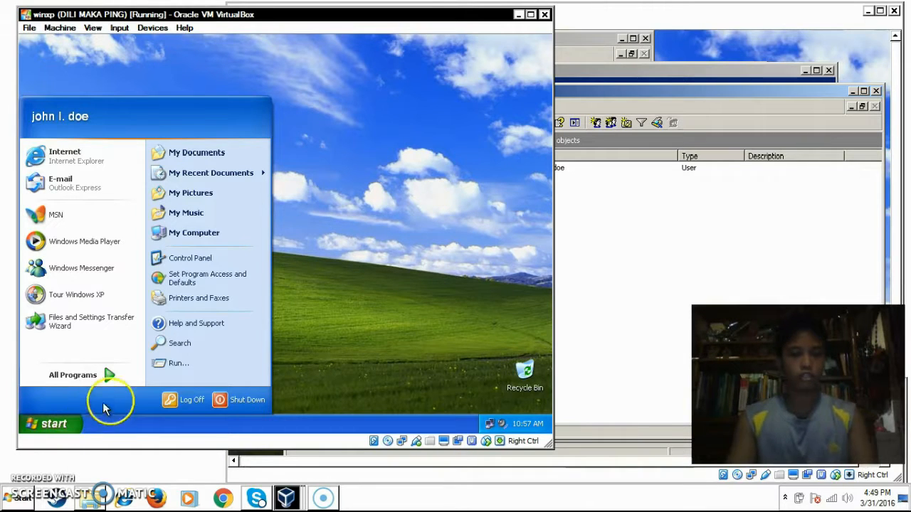
left_click(185, 400)
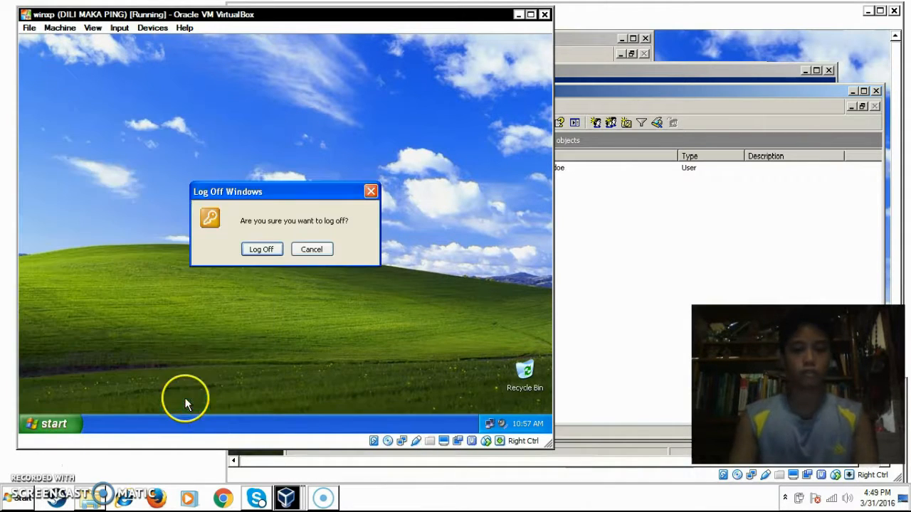
left_click(275, 250)
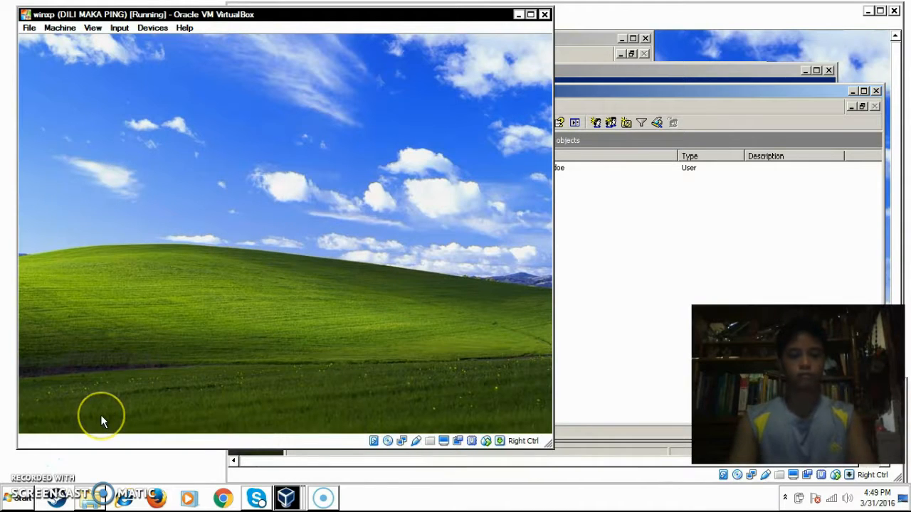
Log on to the XP client as the third domain user.
key("ctrl+Delete")
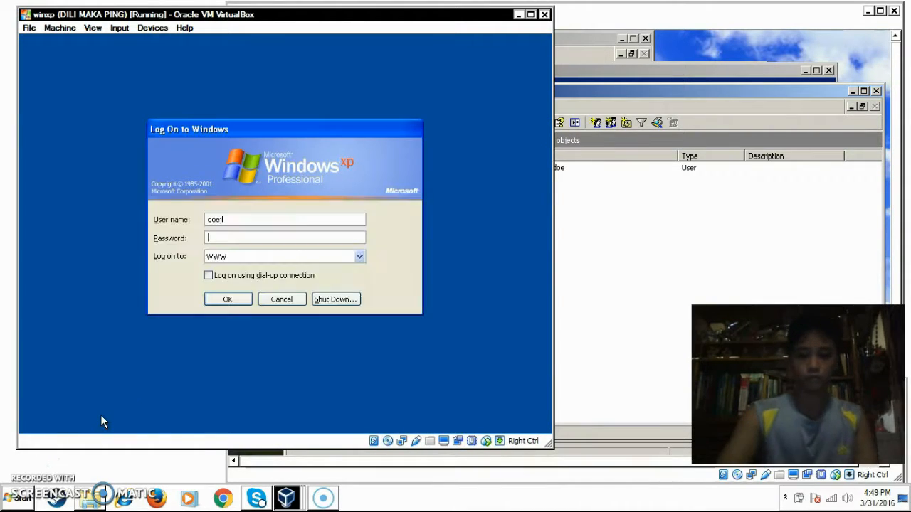
double_click(244, 221)
key("BackSpace")
type("santoss")
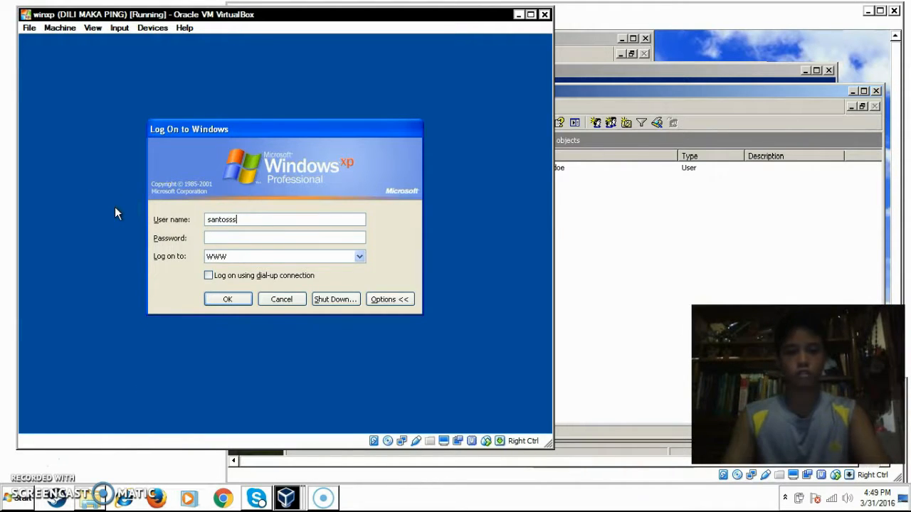
type("s")
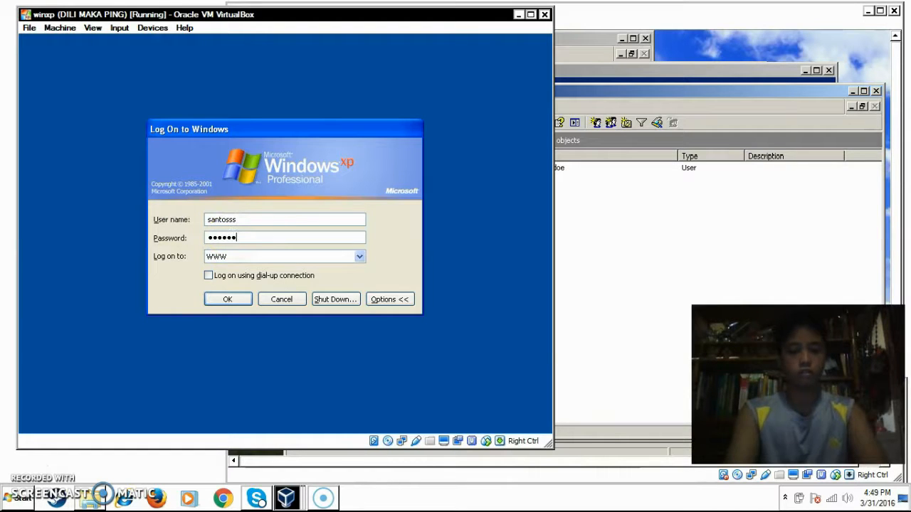
left_click(228, 298)
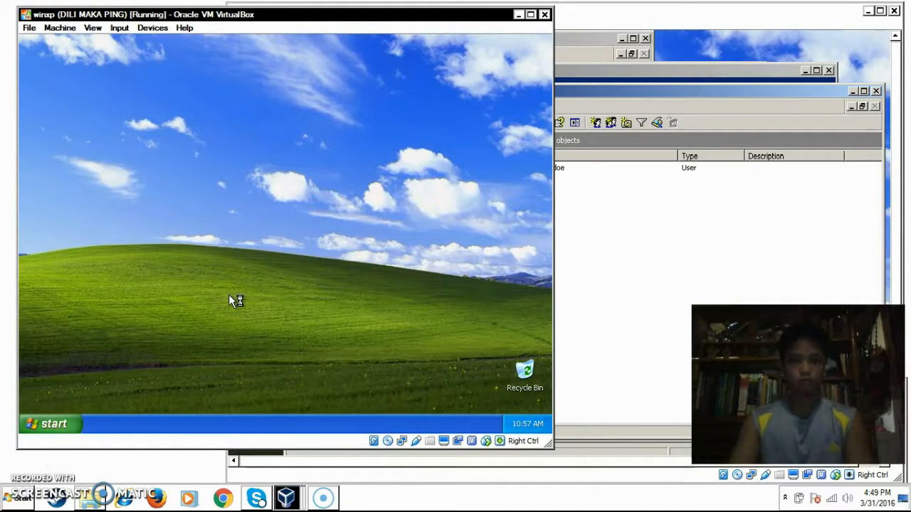
left_click(51, 424)
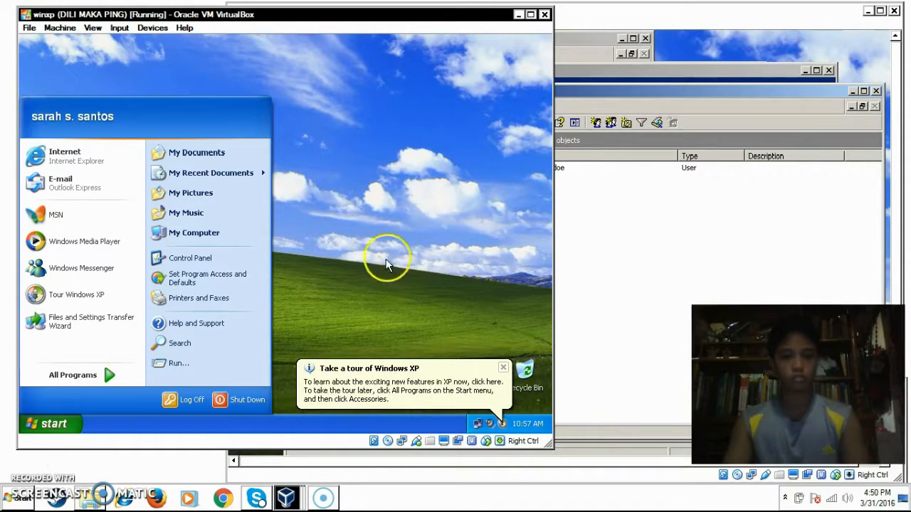
Open the Control Panel for this user, then close it.
left_click(259, 261)
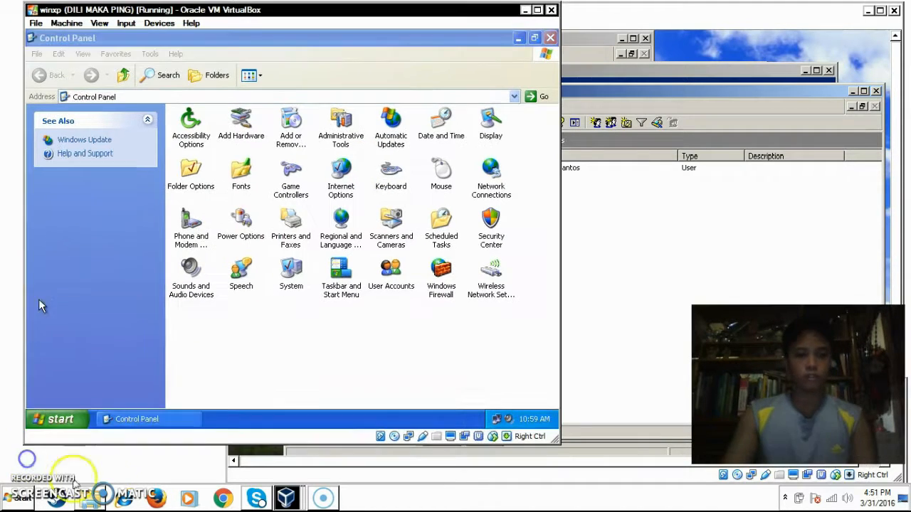
left_click(423, 42)
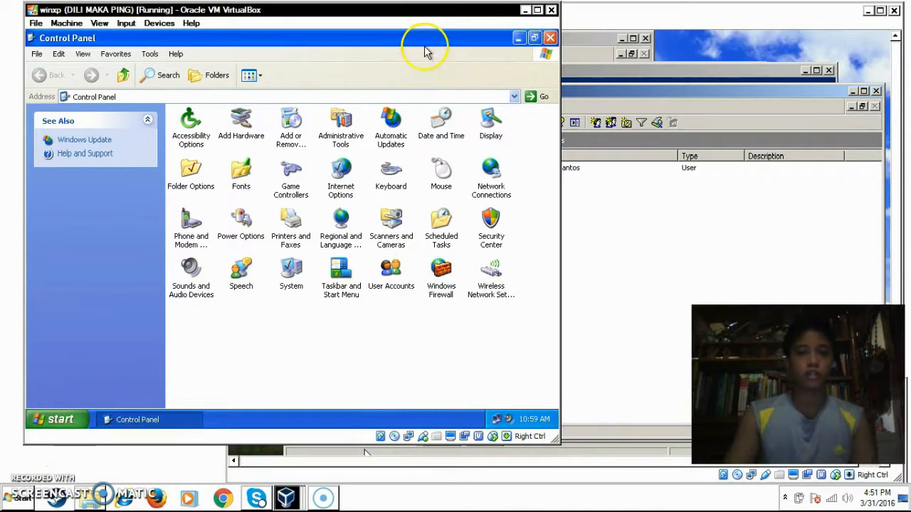
left_click(551, 37)
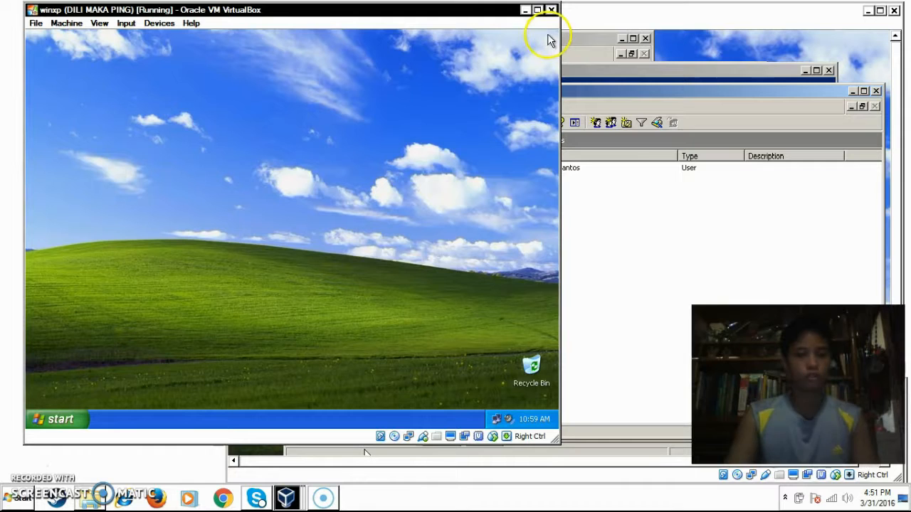
Review the Display Properties Appearance, Settings and Screen Saver tabs, then close it.
right_click(416, 109)
left_click(438, 190)
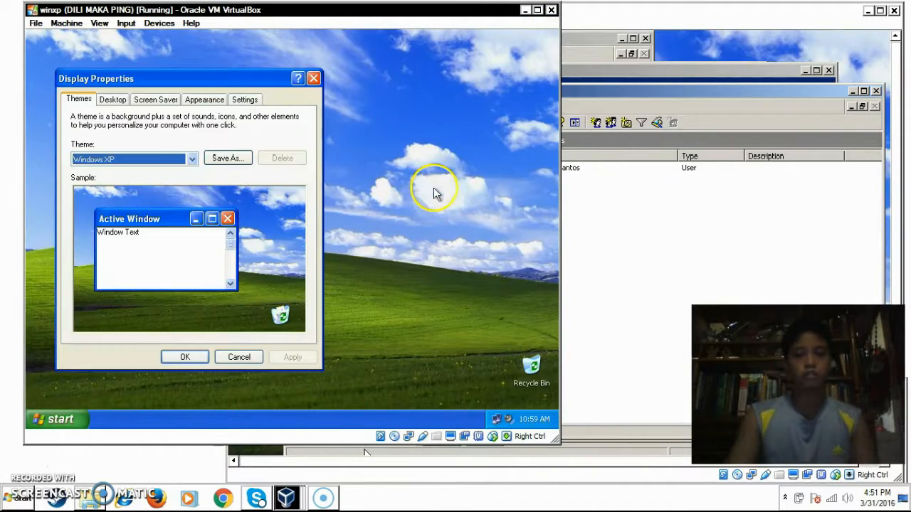
left_click(202, 103)
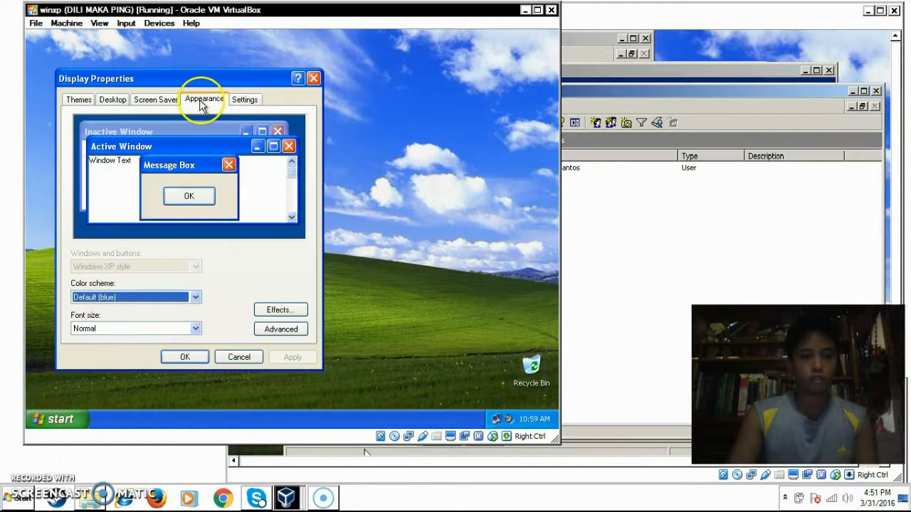
left_click(240, 101)
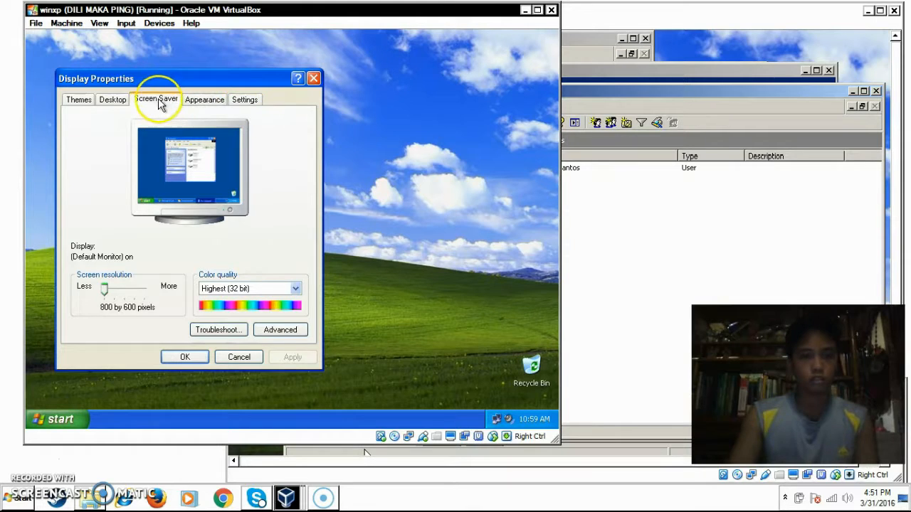
left_click(158, 101)
left_click(209, 101)
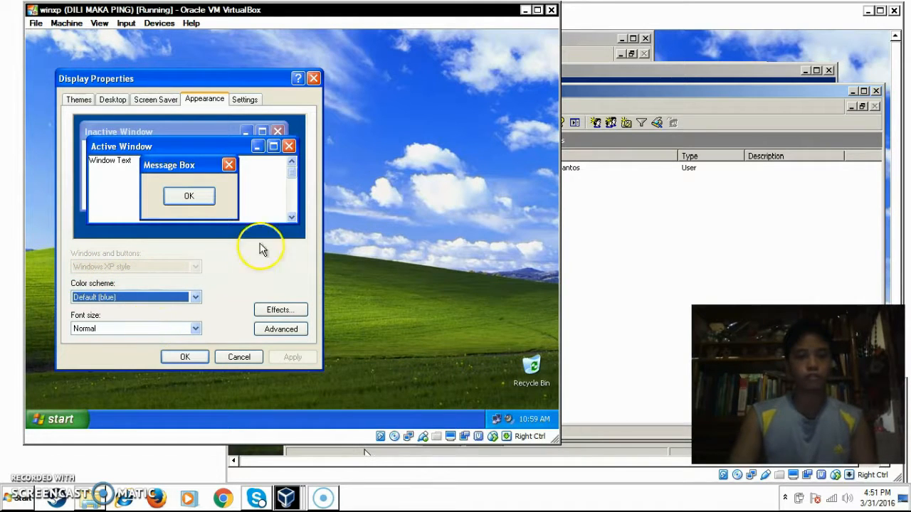
left_click(327, 77)
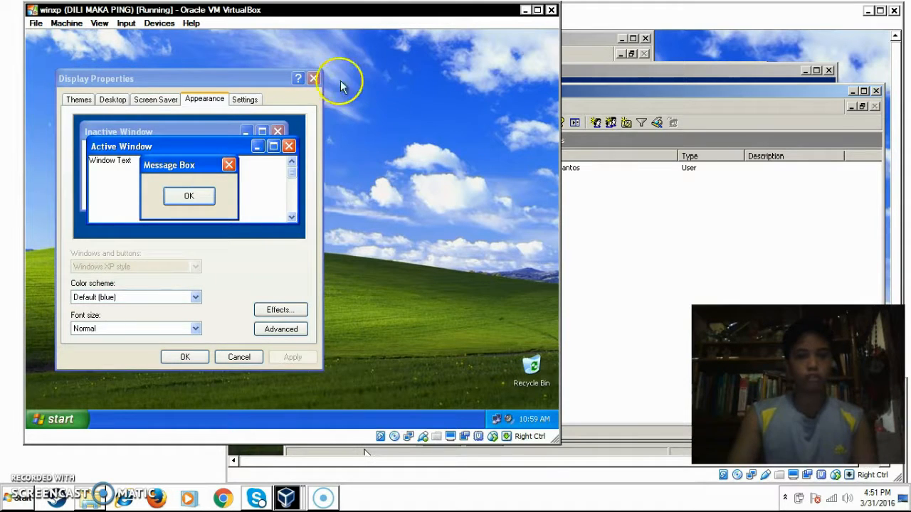
left_click(313, 78)
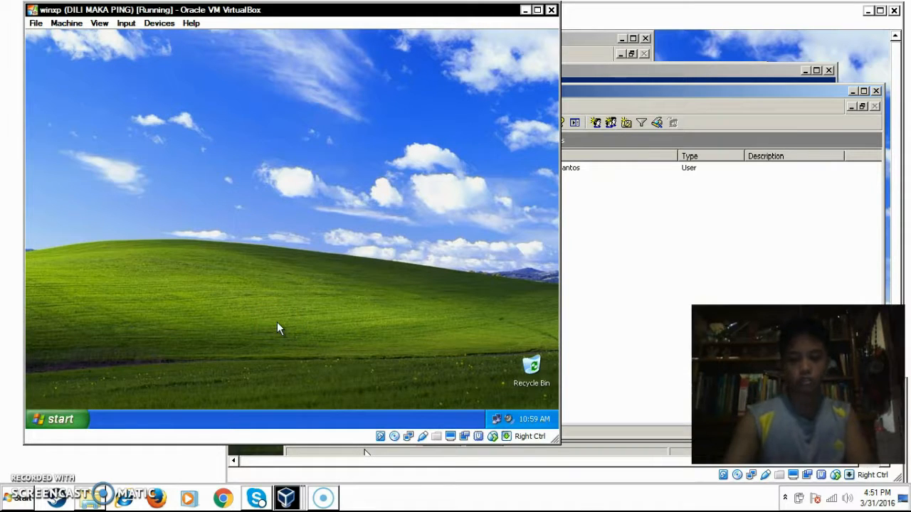
Bring up the Windows Security dialog and cancel it.
key("ctrl+alt+Delete")
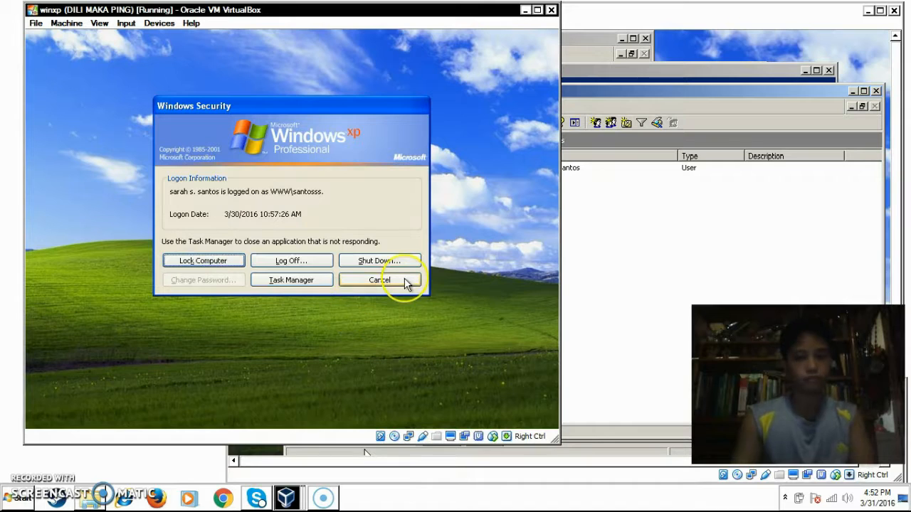
left_click(379, 280)
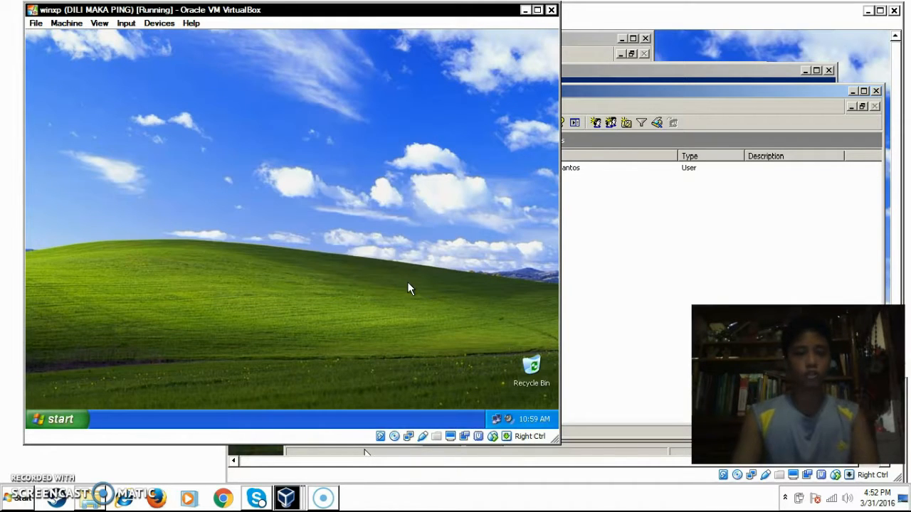
left_click(59, 422)
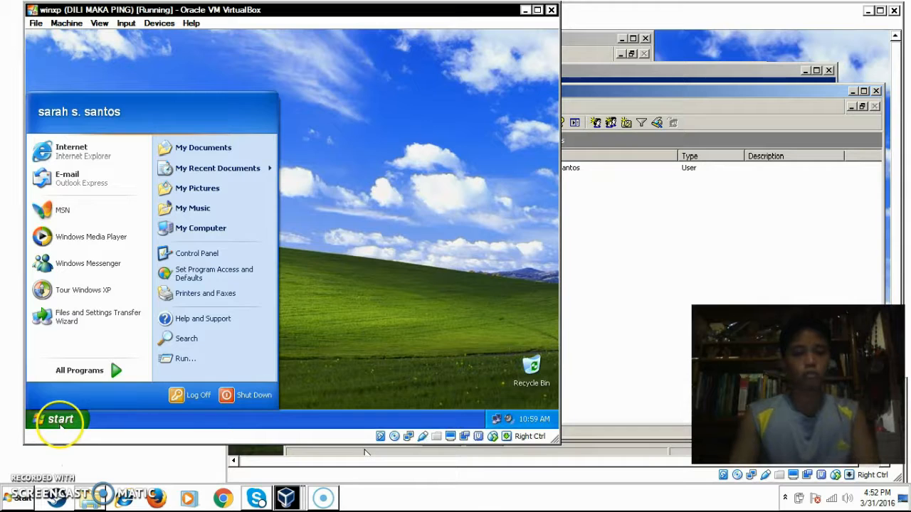
Log the current user off and bring up the logon prompt.
left_click(194, 395)
left_click(274, 247)
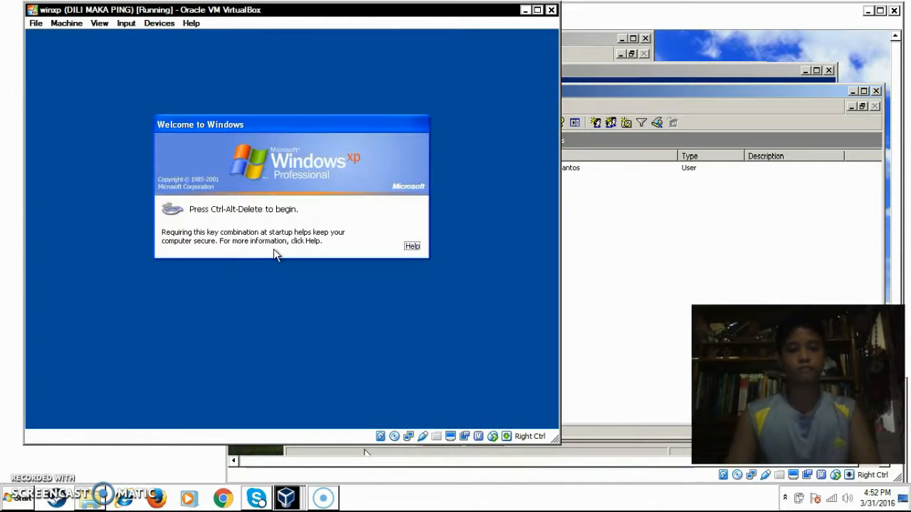
key("ctrl+alt+Delete")
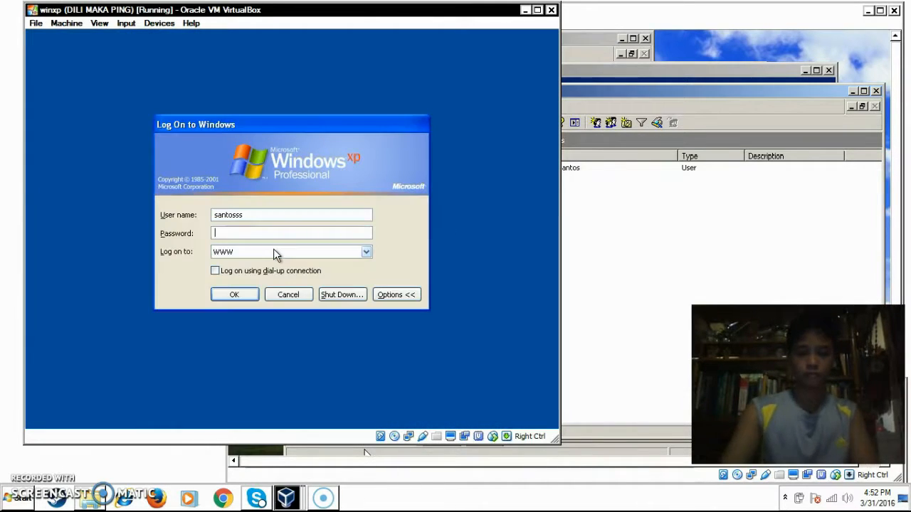
Log on as the next domain user, replacing the user name and entering the password.
left_click_drag(251, 215, 135, 214)
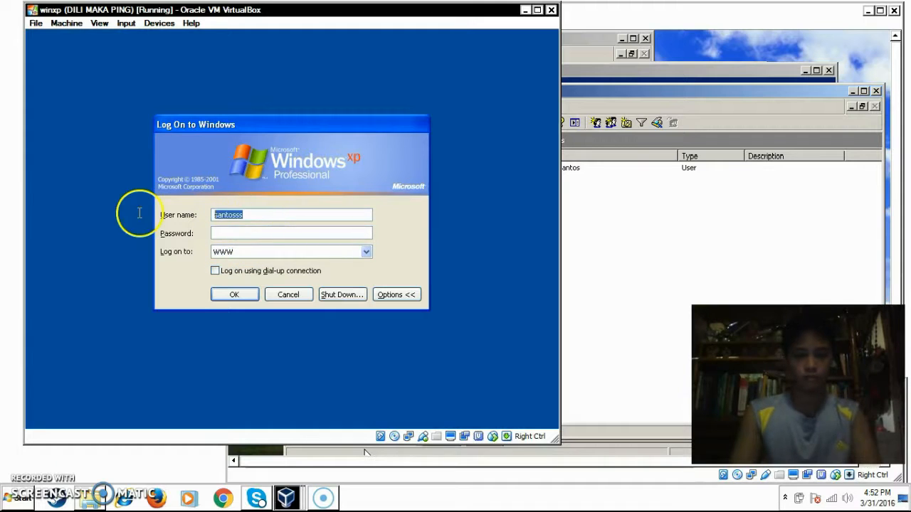
key("BackSpace")
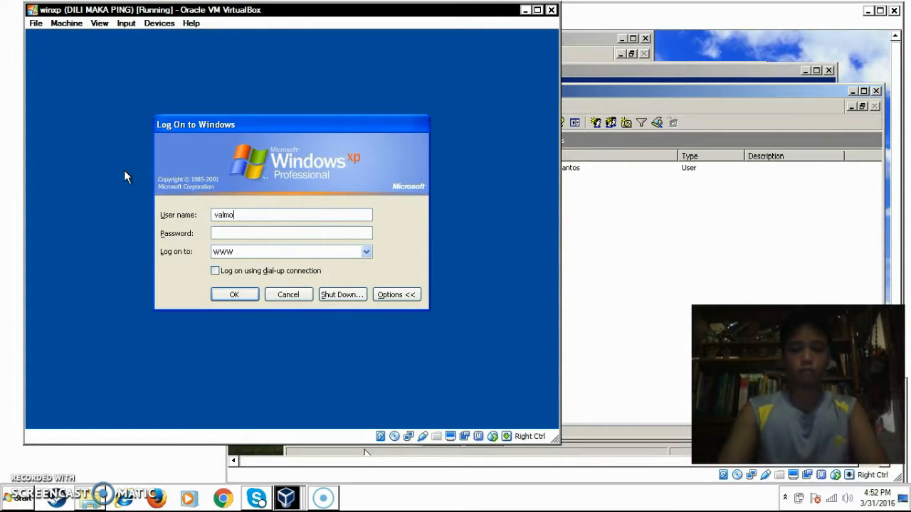
left_click(240, 208)
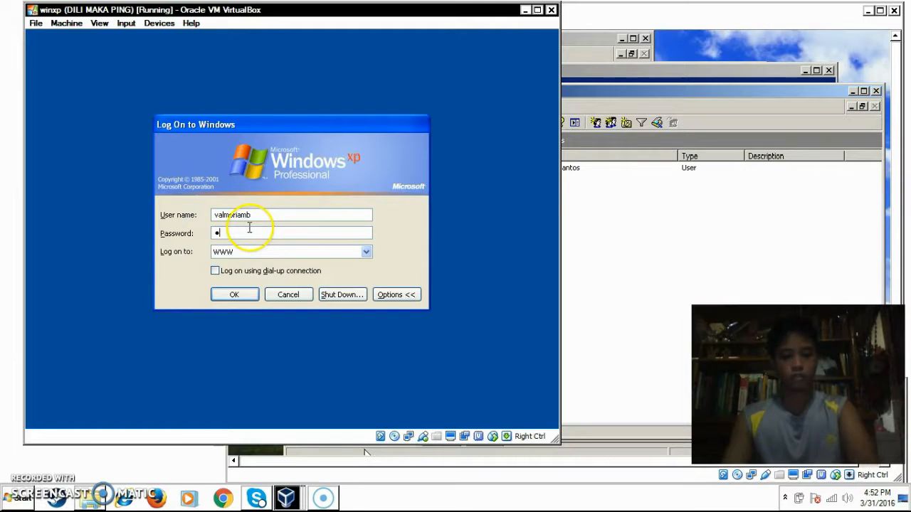
type("•••")
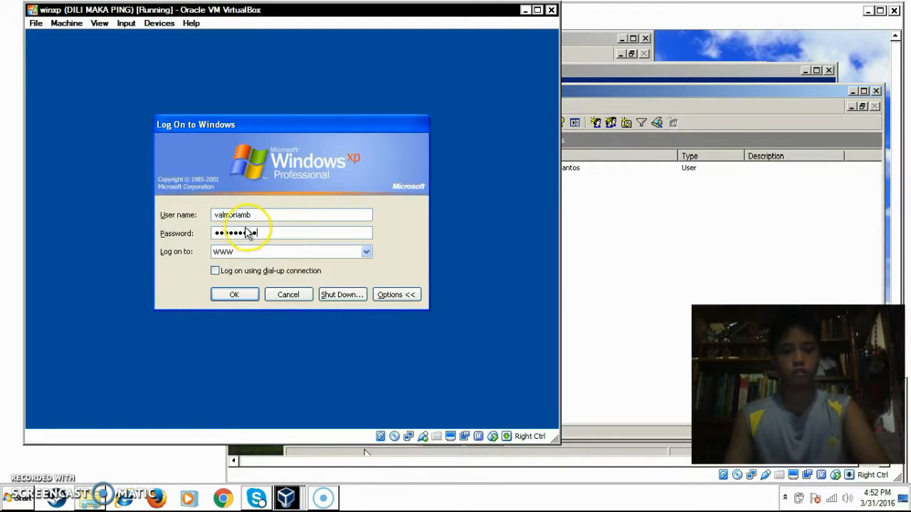
left_click(234, 294)
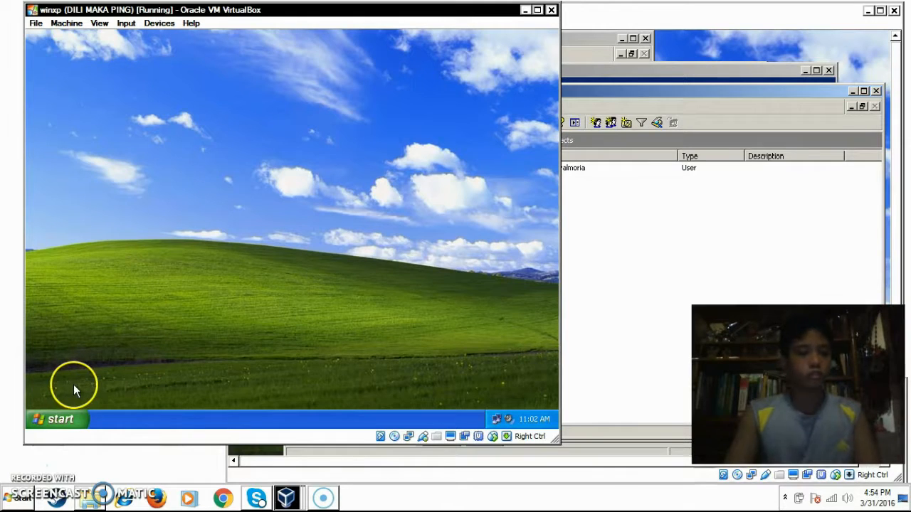
left_click(70, 421)
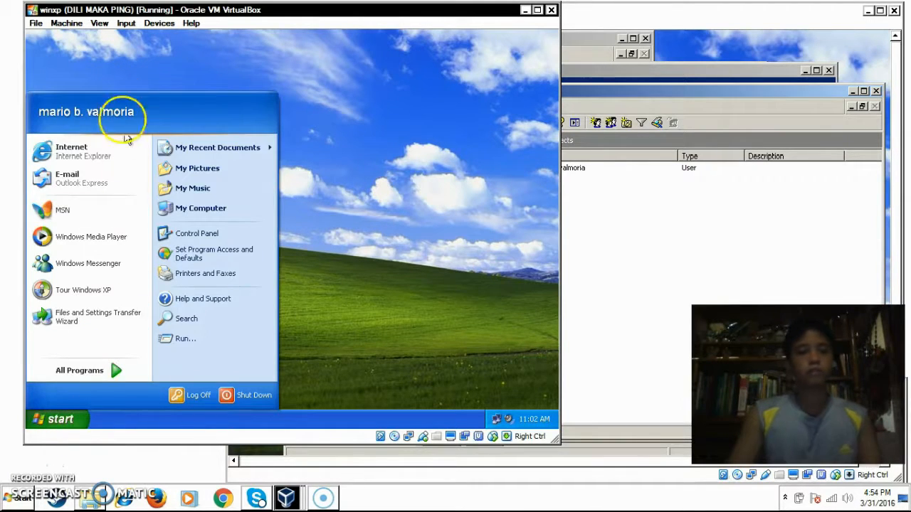
left_click(73, 422)
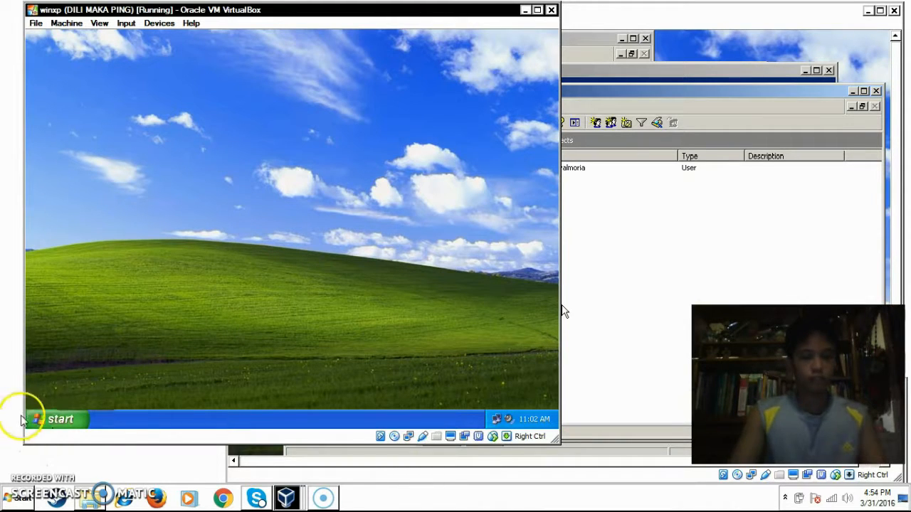
left_click(51, 422)
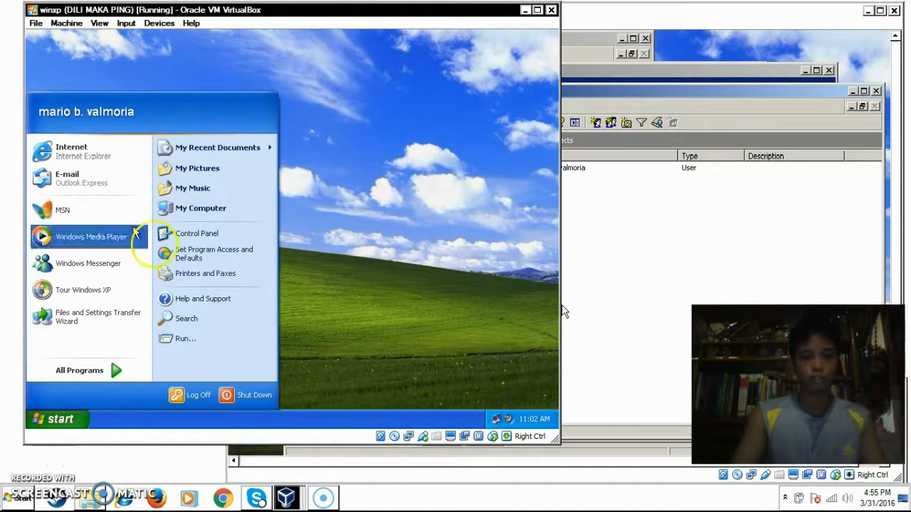
left_click(77, 422)
left_click(77, 421)
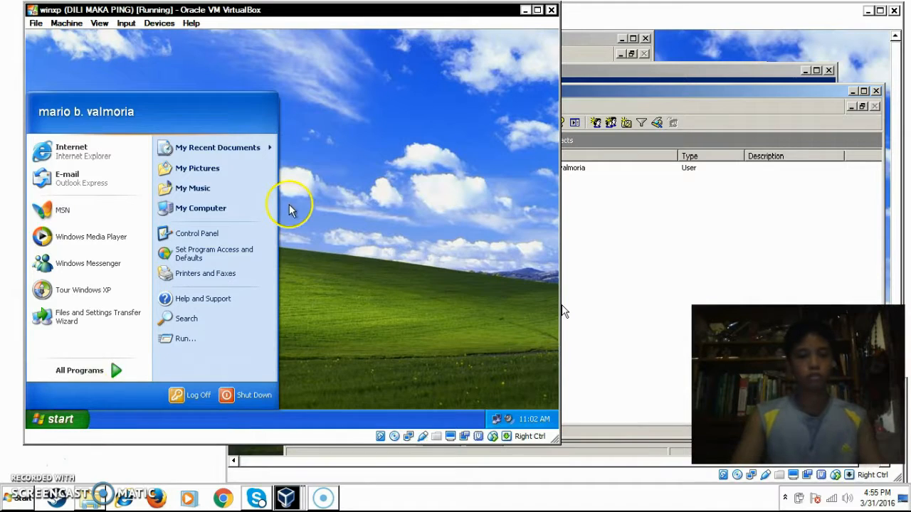
left_click(235, 209)
double_click(247, 149)
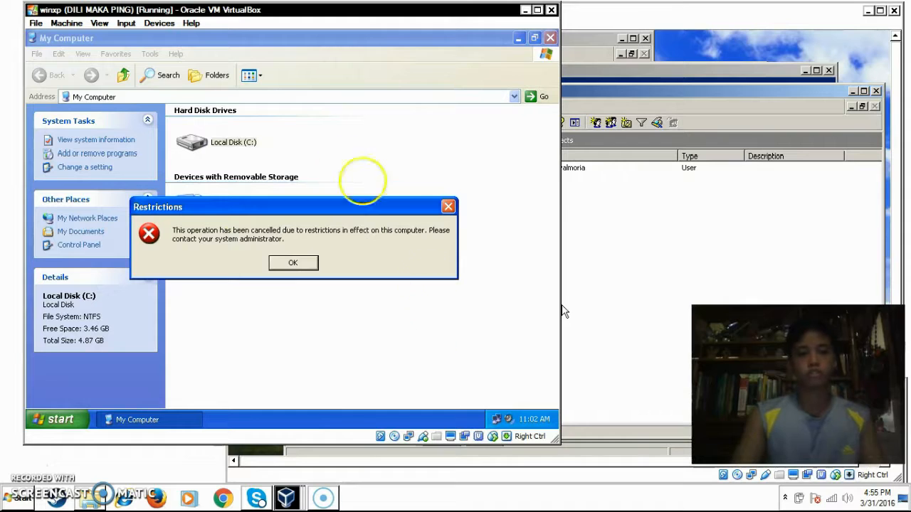
left_click(297, 262)
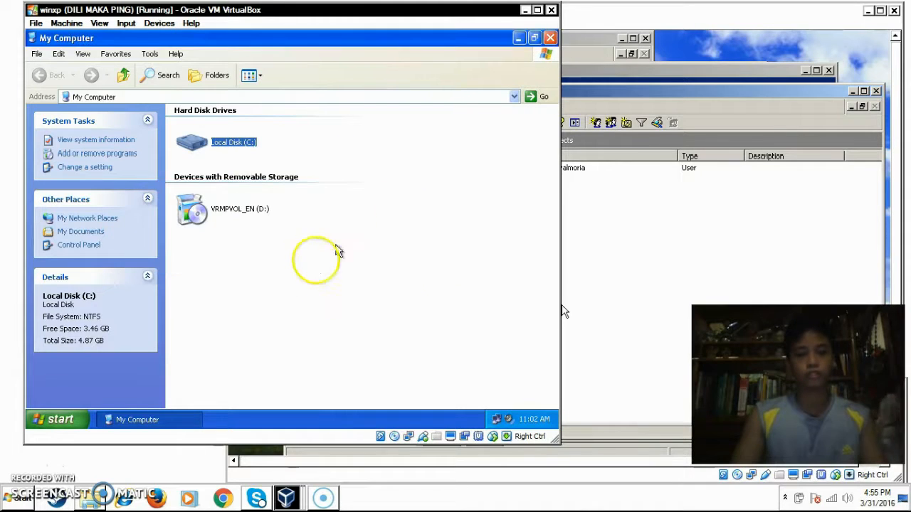
left_click(550, 39)
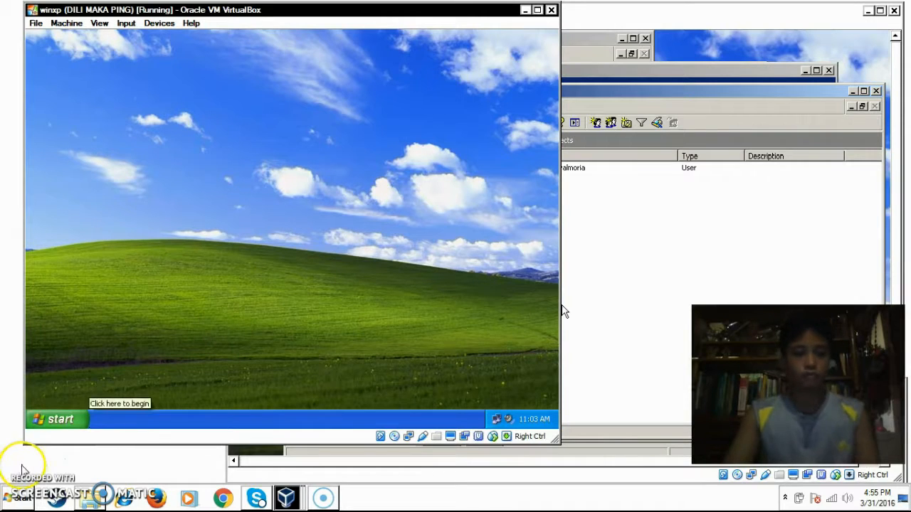
Move the winxp VM window against the left edge of the host screen, nudging it slightly up.
mouse_move(442, 12)
left_mouse_down()
mouse_move(451, 20)
mouse_move(415, 26)
mouse_move(450, 23)
mouse_move(445, 17)
mouse_move(450, 27)
left_mouse_up()
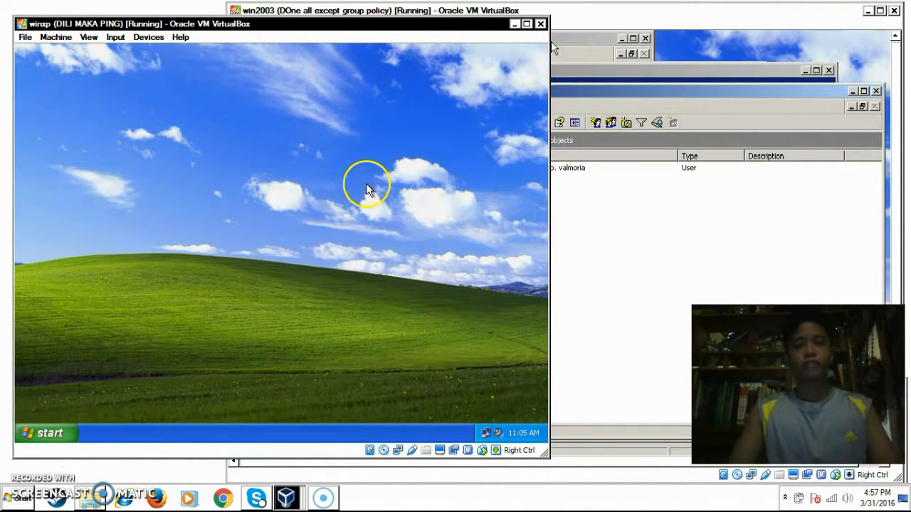
mouse_move(291, 26)
left_mouse_down()
mouse_move(301, 35)
mouse_move(290, 22)
left_mouse_up()
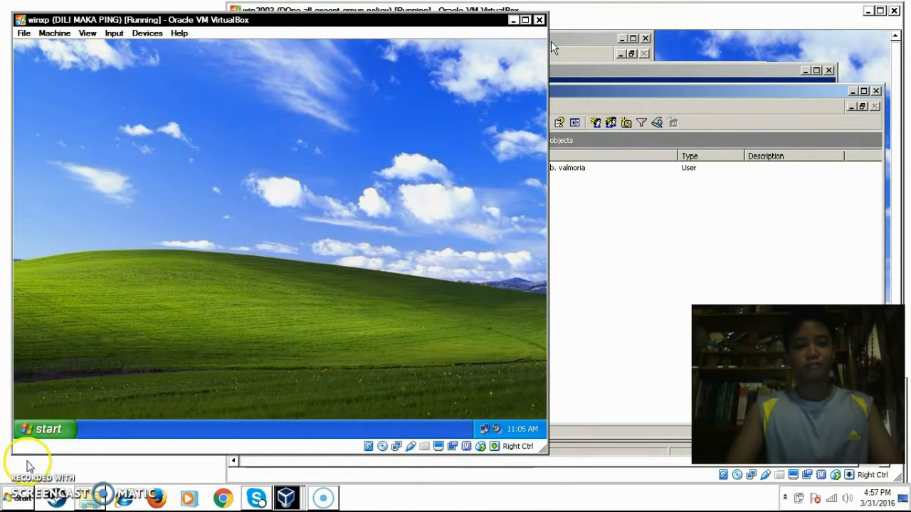